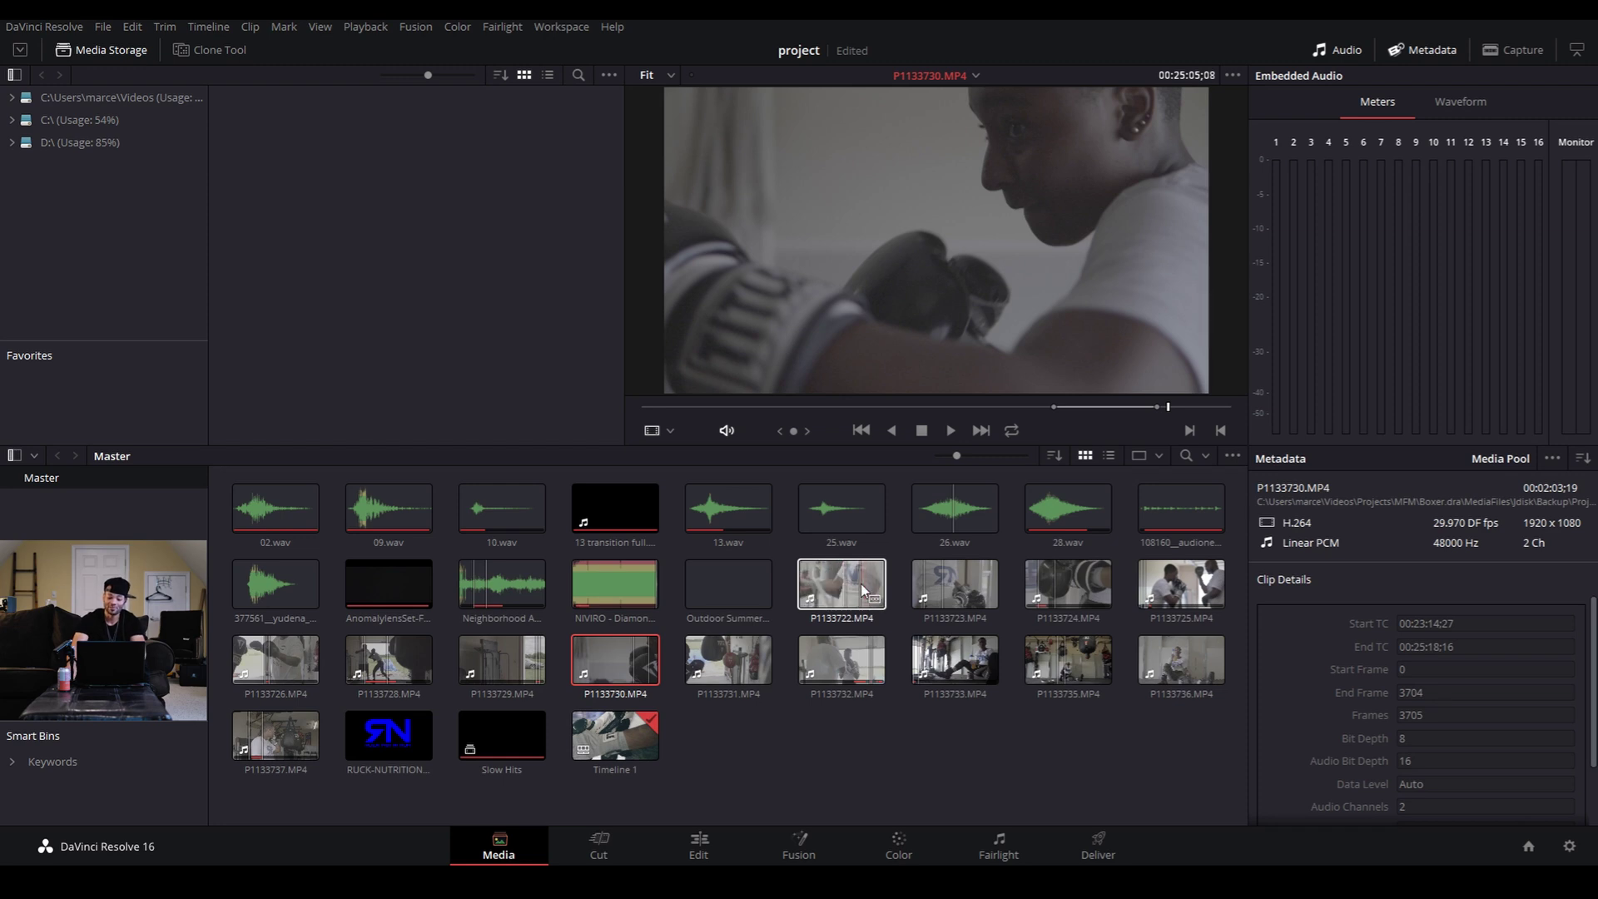
Examine the project's master settings, including frame rates and the optimized media format options, and leave without changing anything
{"action": "left_click", "coordinate": [104, 26]}
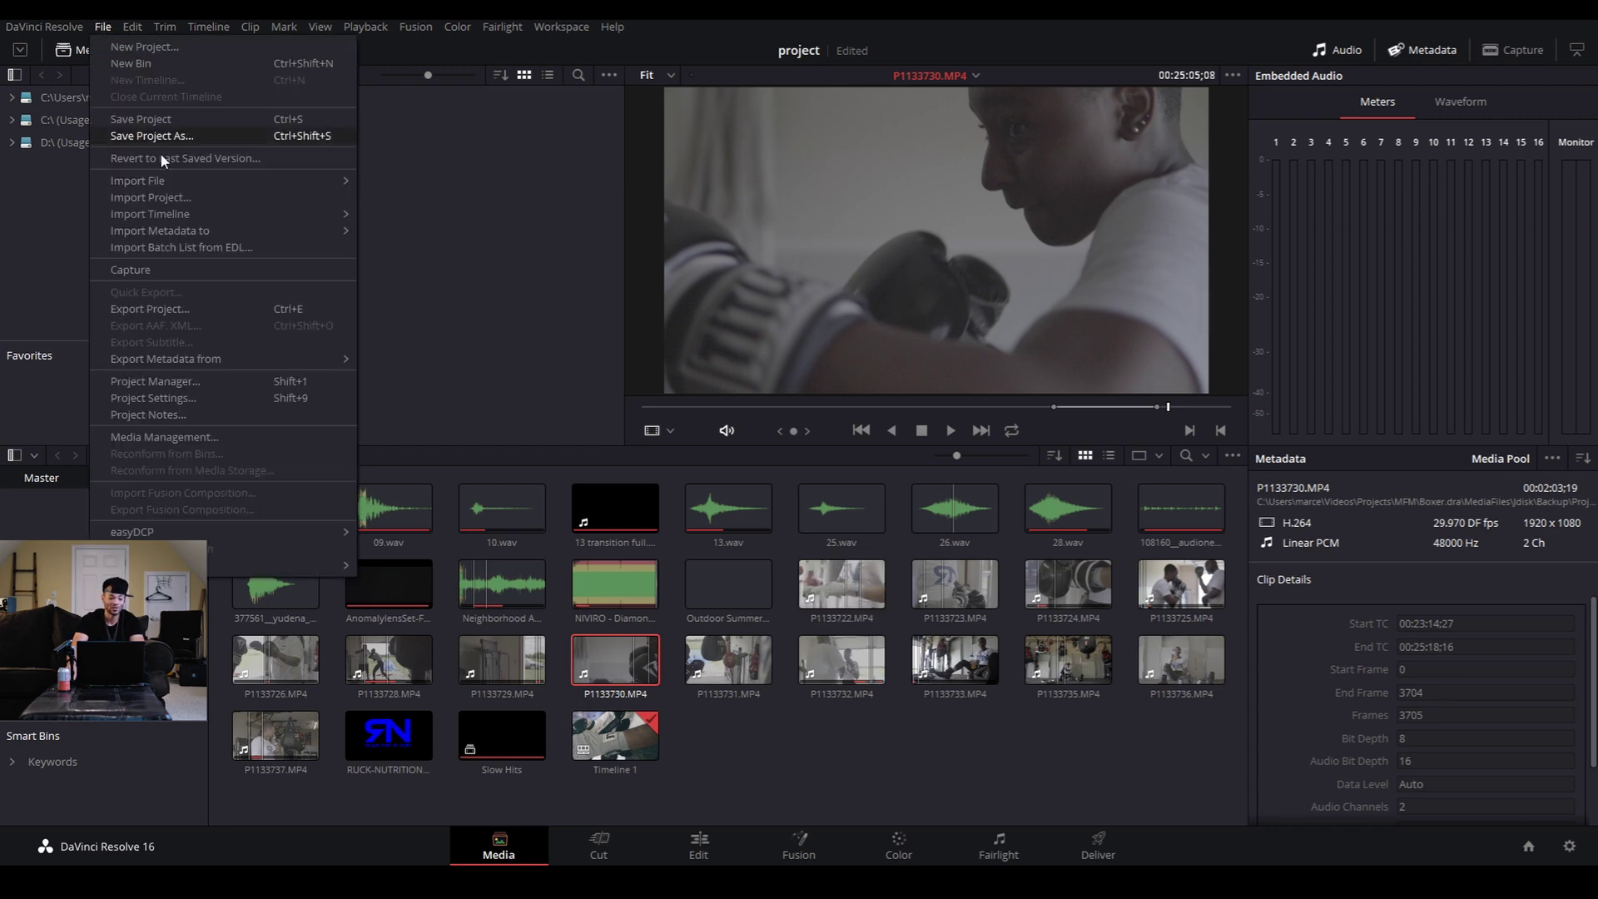
{"action": "left_click", "coordinate": [182, 399]}
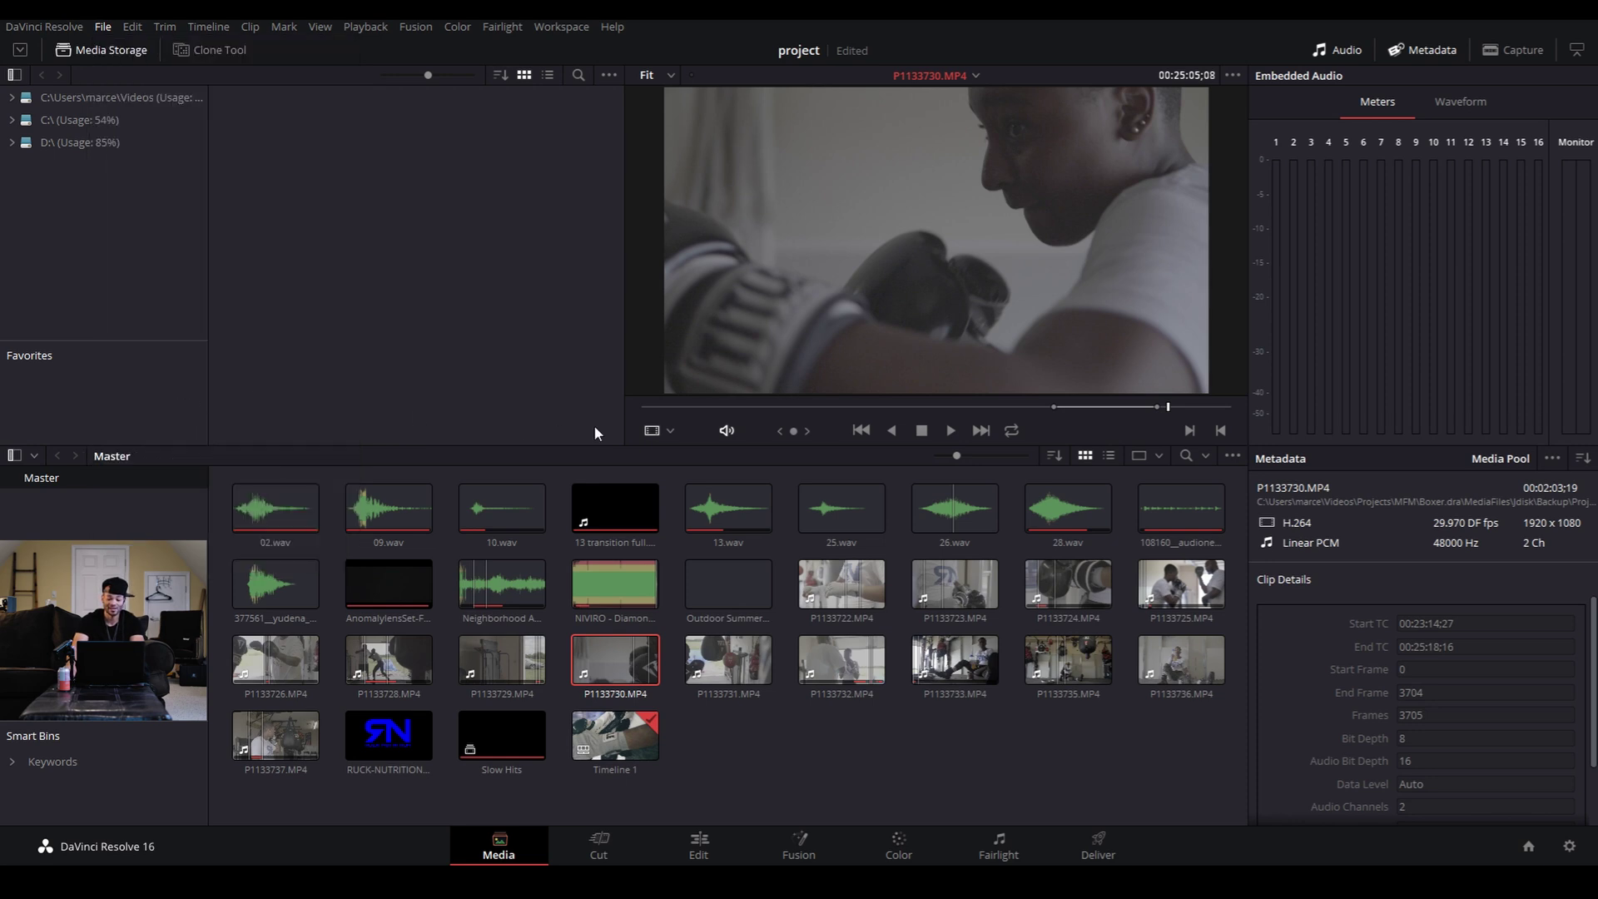
{"action": "scroll", "coordinate": [915, 453], "scroll_direction": "down", "scroll_amount": 1}
{"action": "scroll", "coordinate": [910, 462], "scroll_direction": "up", "scroll_amount": 1}
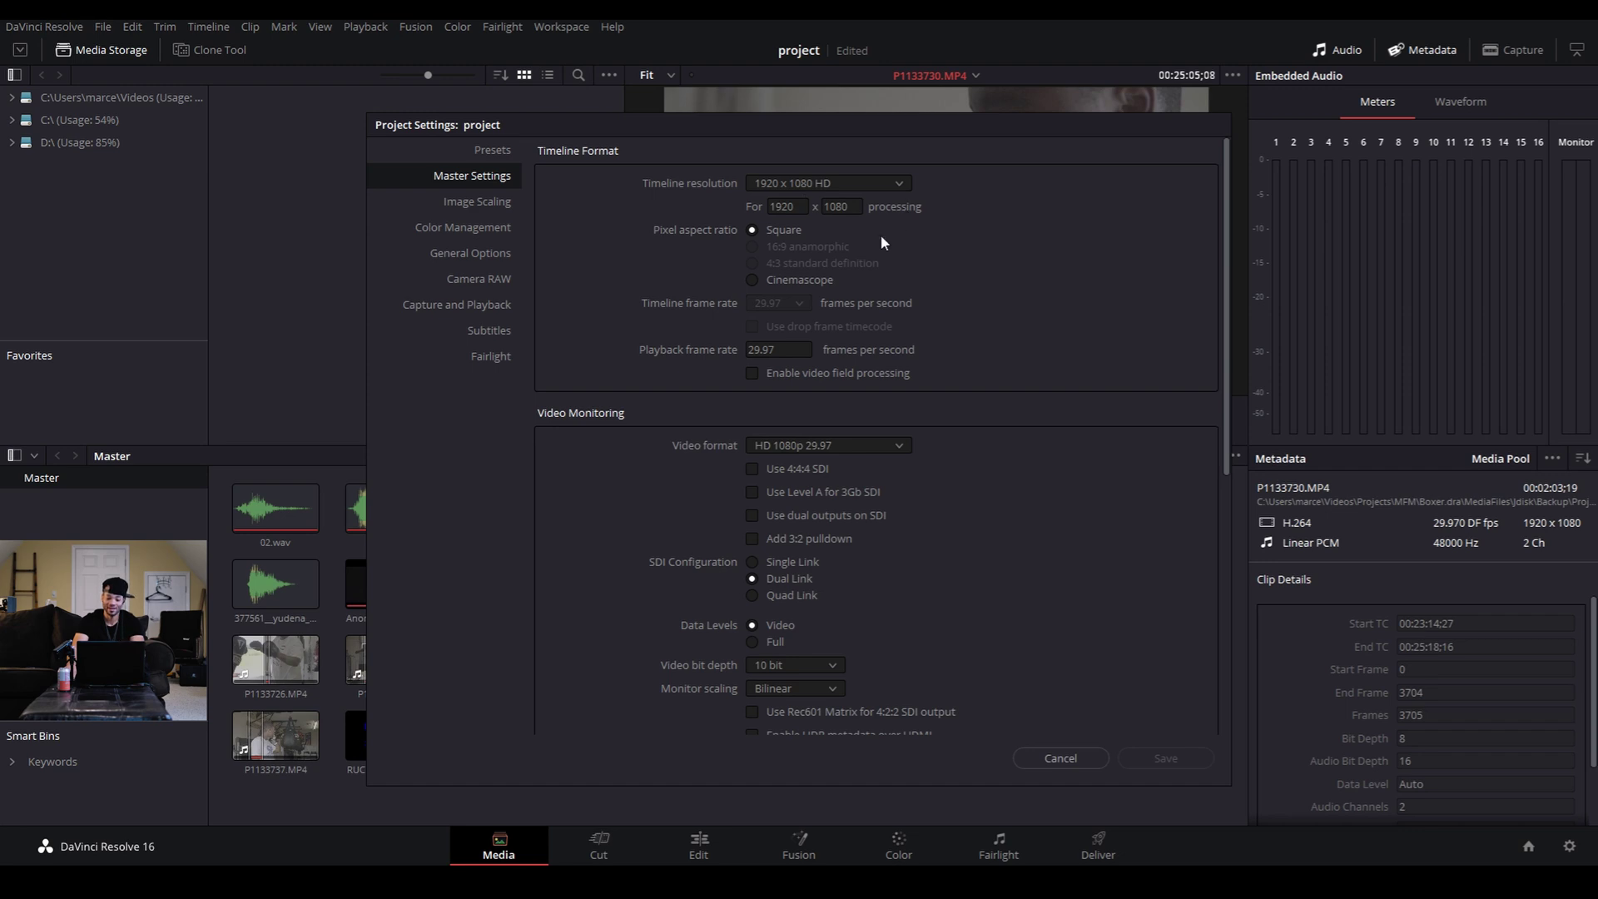
{"action": "scroll", "coordinate": [881, 403], "scroll_direction": "down", "scroll_amount": 2}
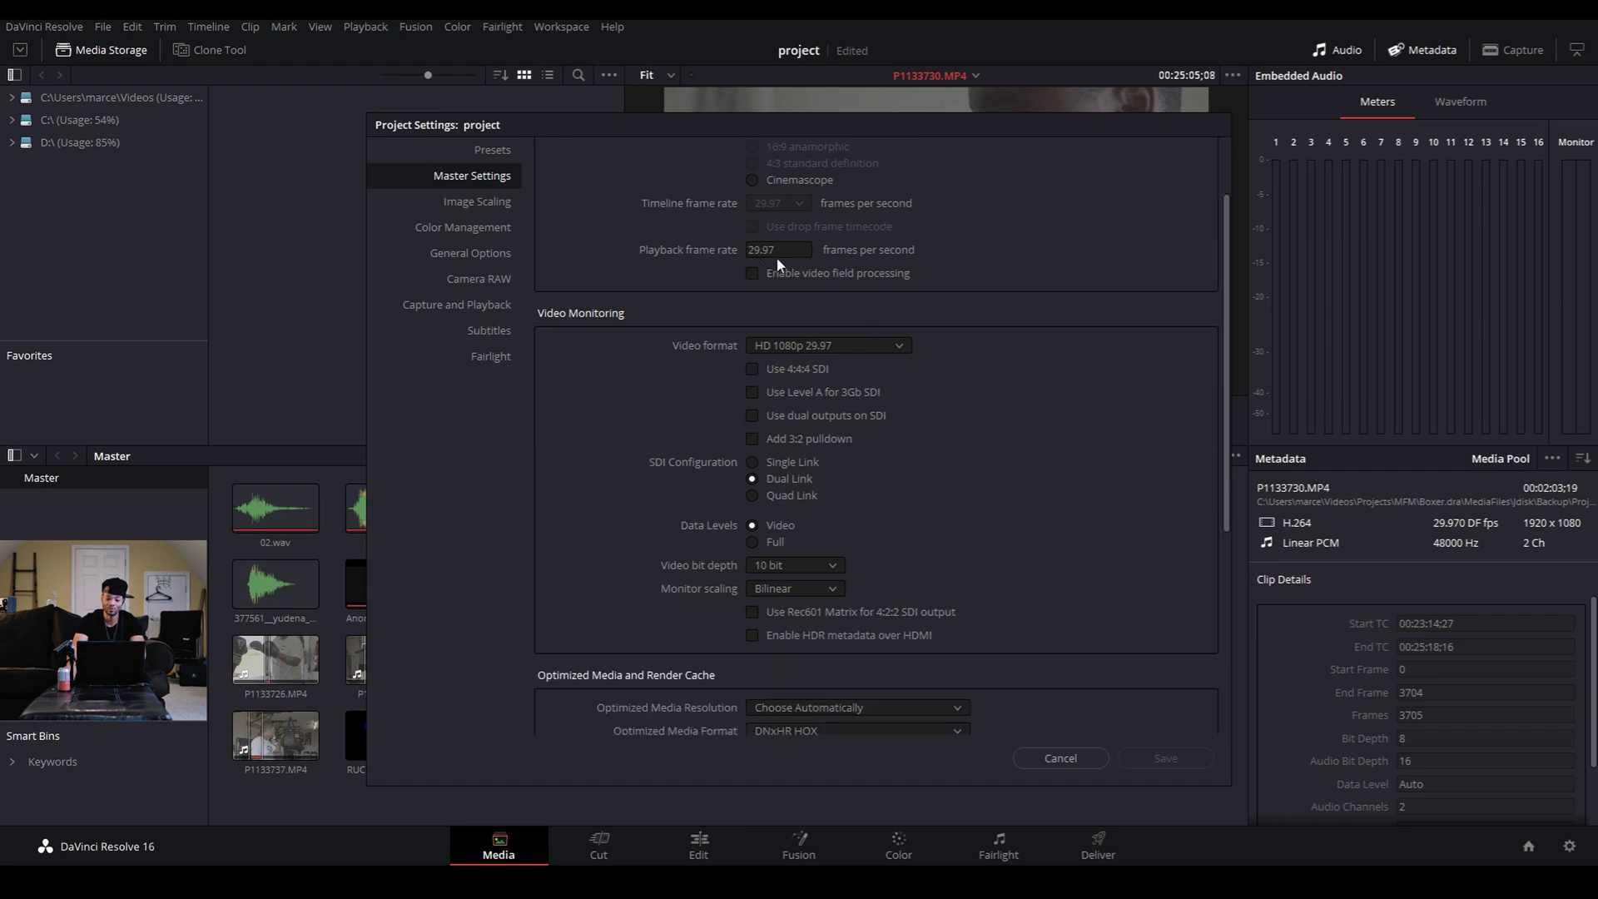
{"action": "scroll", "coordinate": [872, 458], "scroll_direction": "down", "scroll_amount": 3}
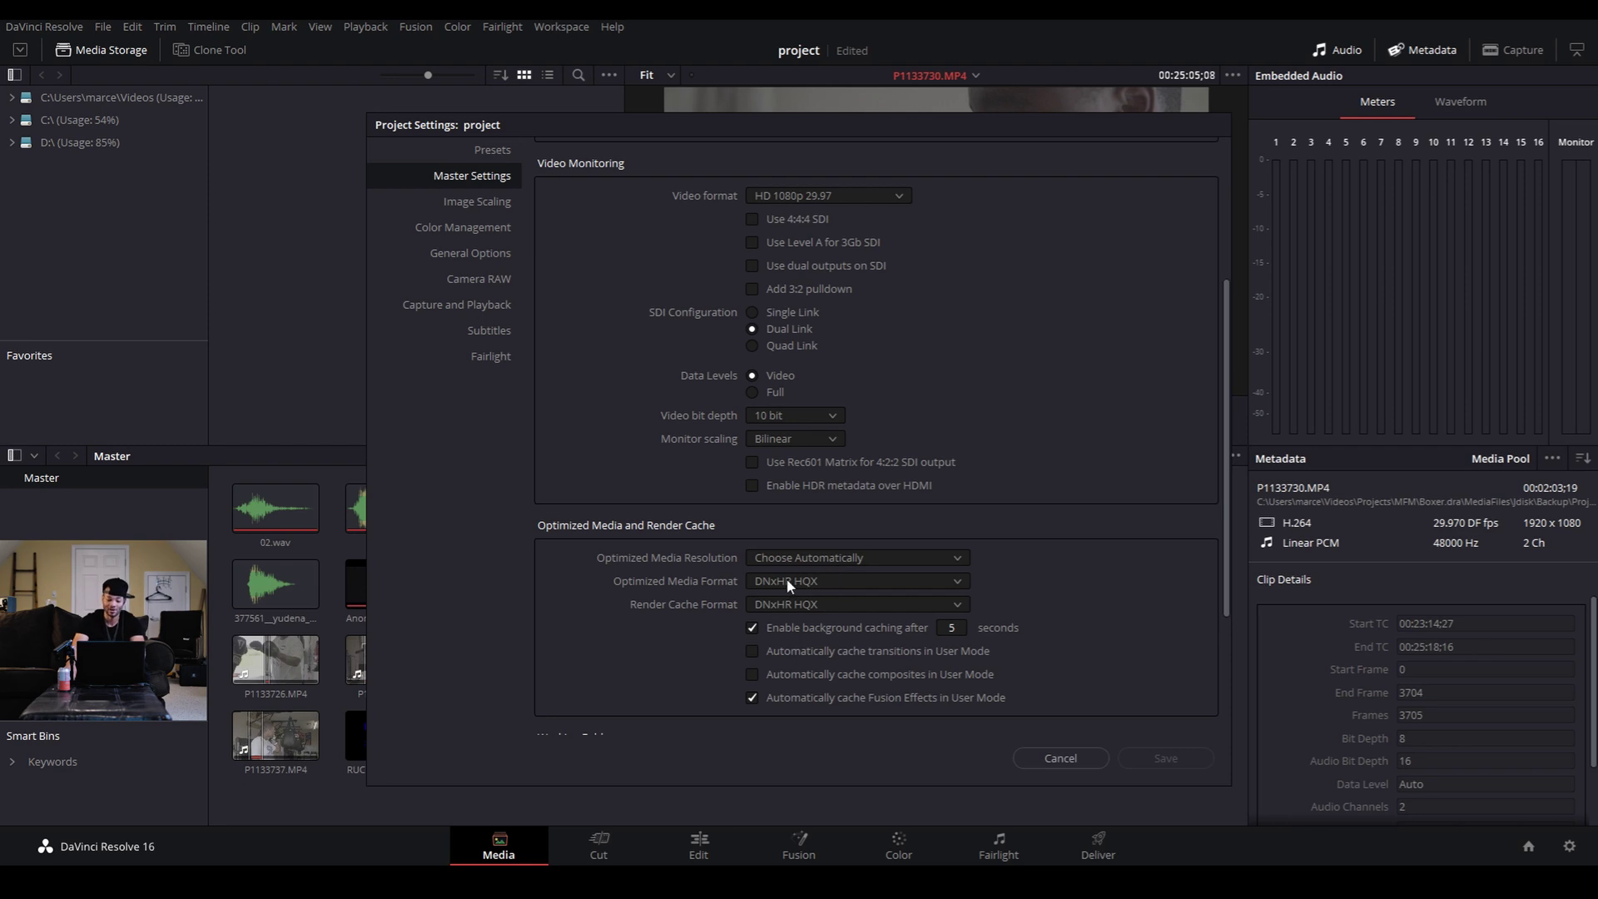
{"action": "left_click", "coordinate": [824, 581]}
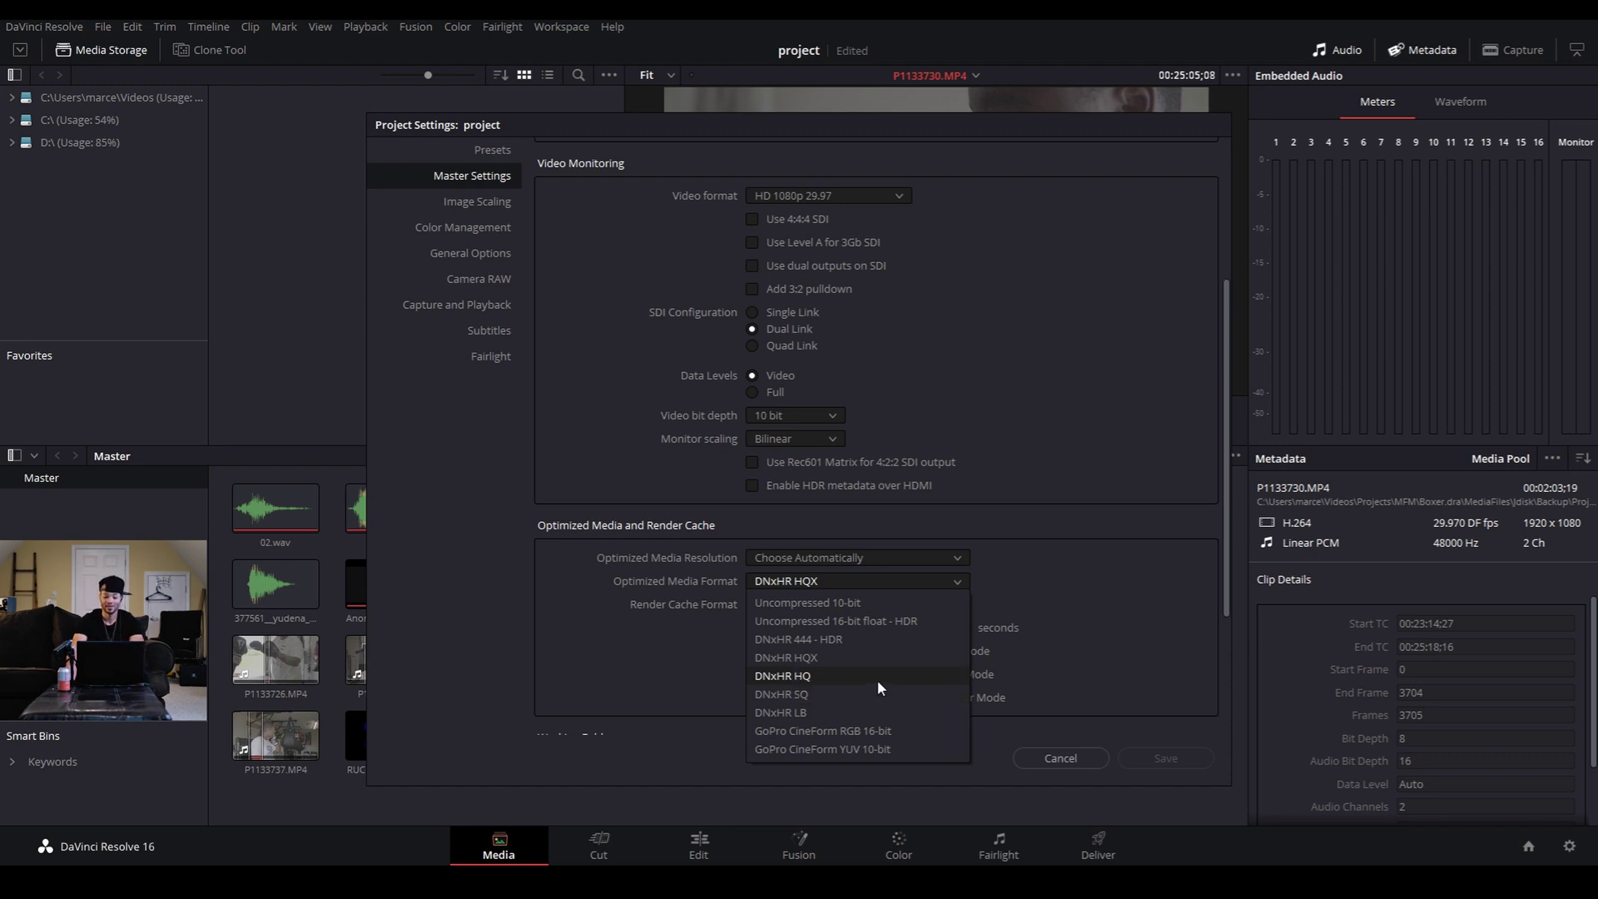
{"action": "left_click", "coordinate": [1010, 524]}
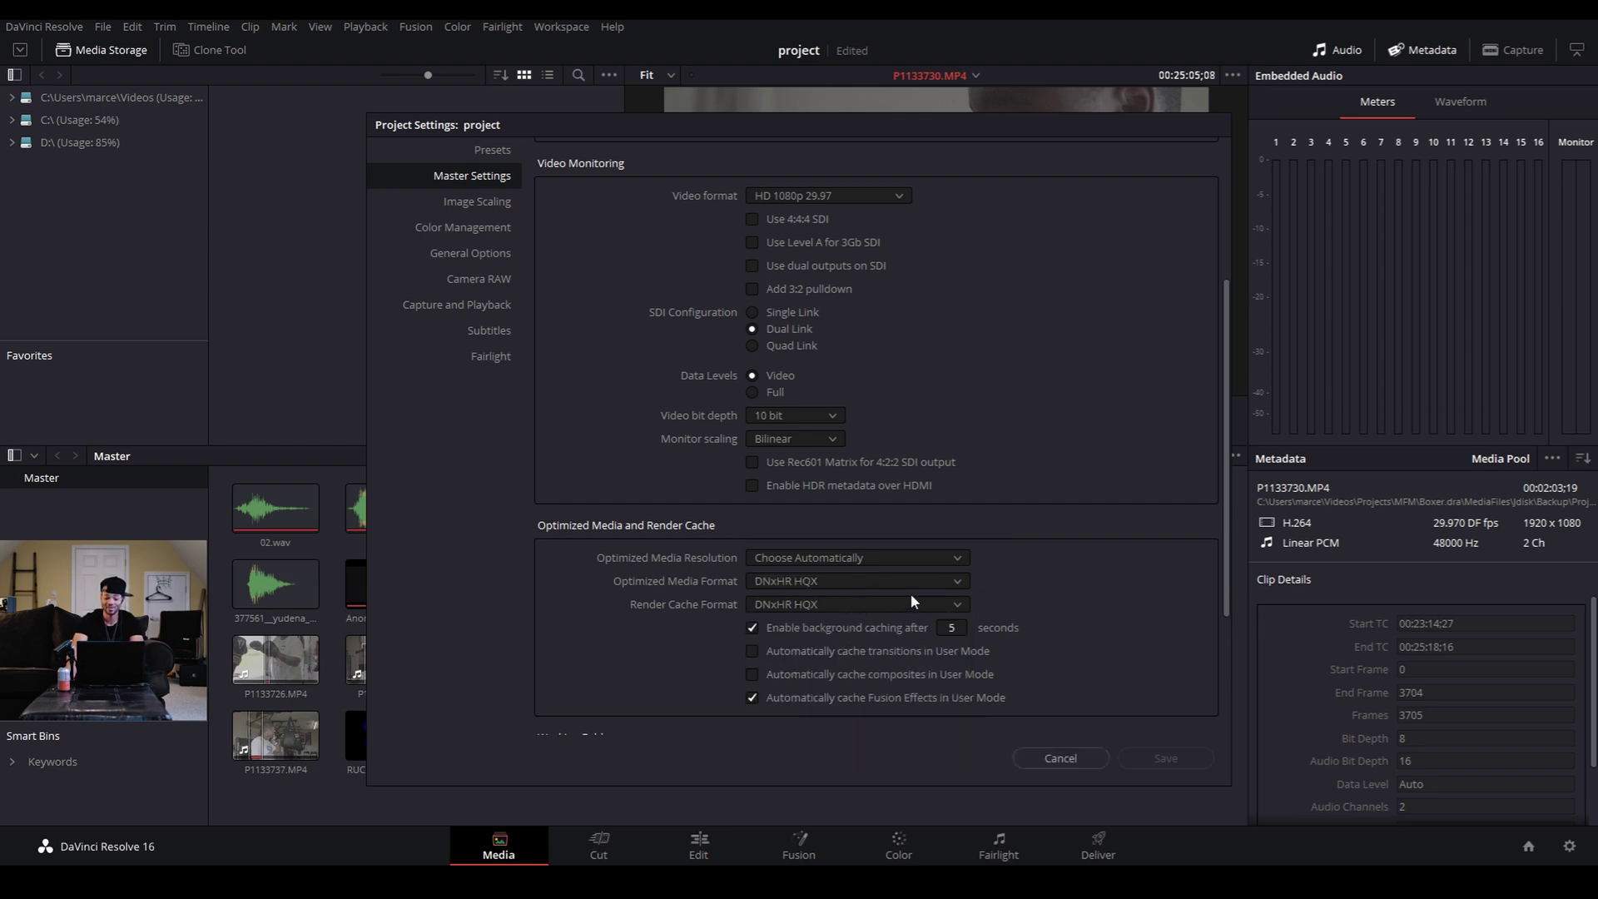
{"action": "left_click", "coordinate": [1058, 758]}
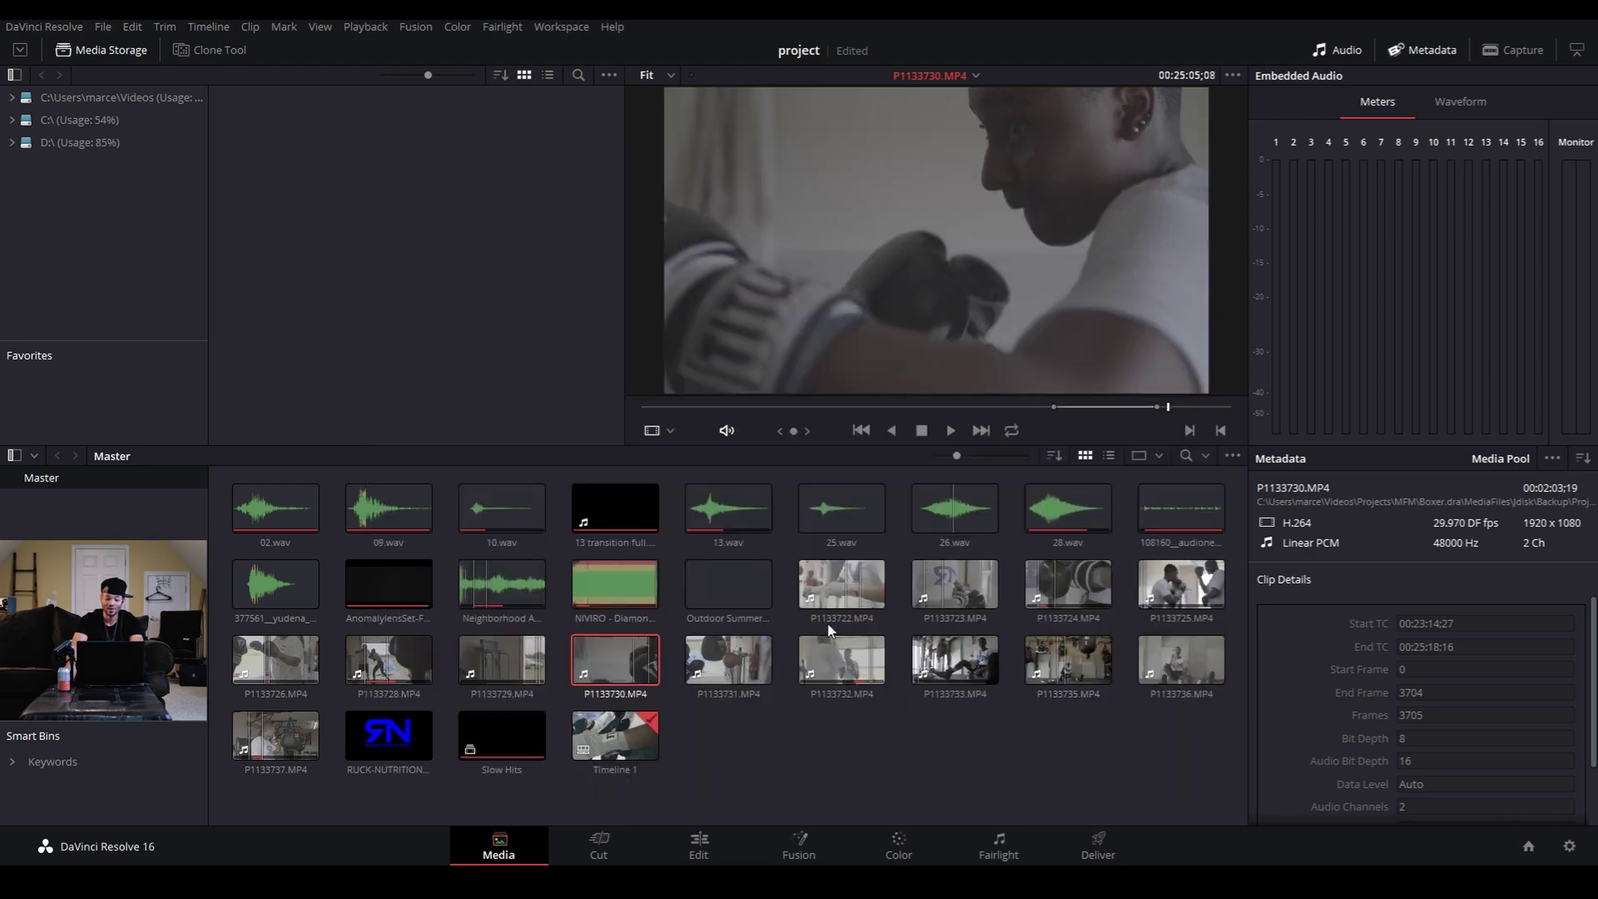
Select the video clips P1133722.MP4 through P1133737.MP4 and look up the Generate Optimized Media command for them
{"action": "left_click", "coordinate": [839, 584]}
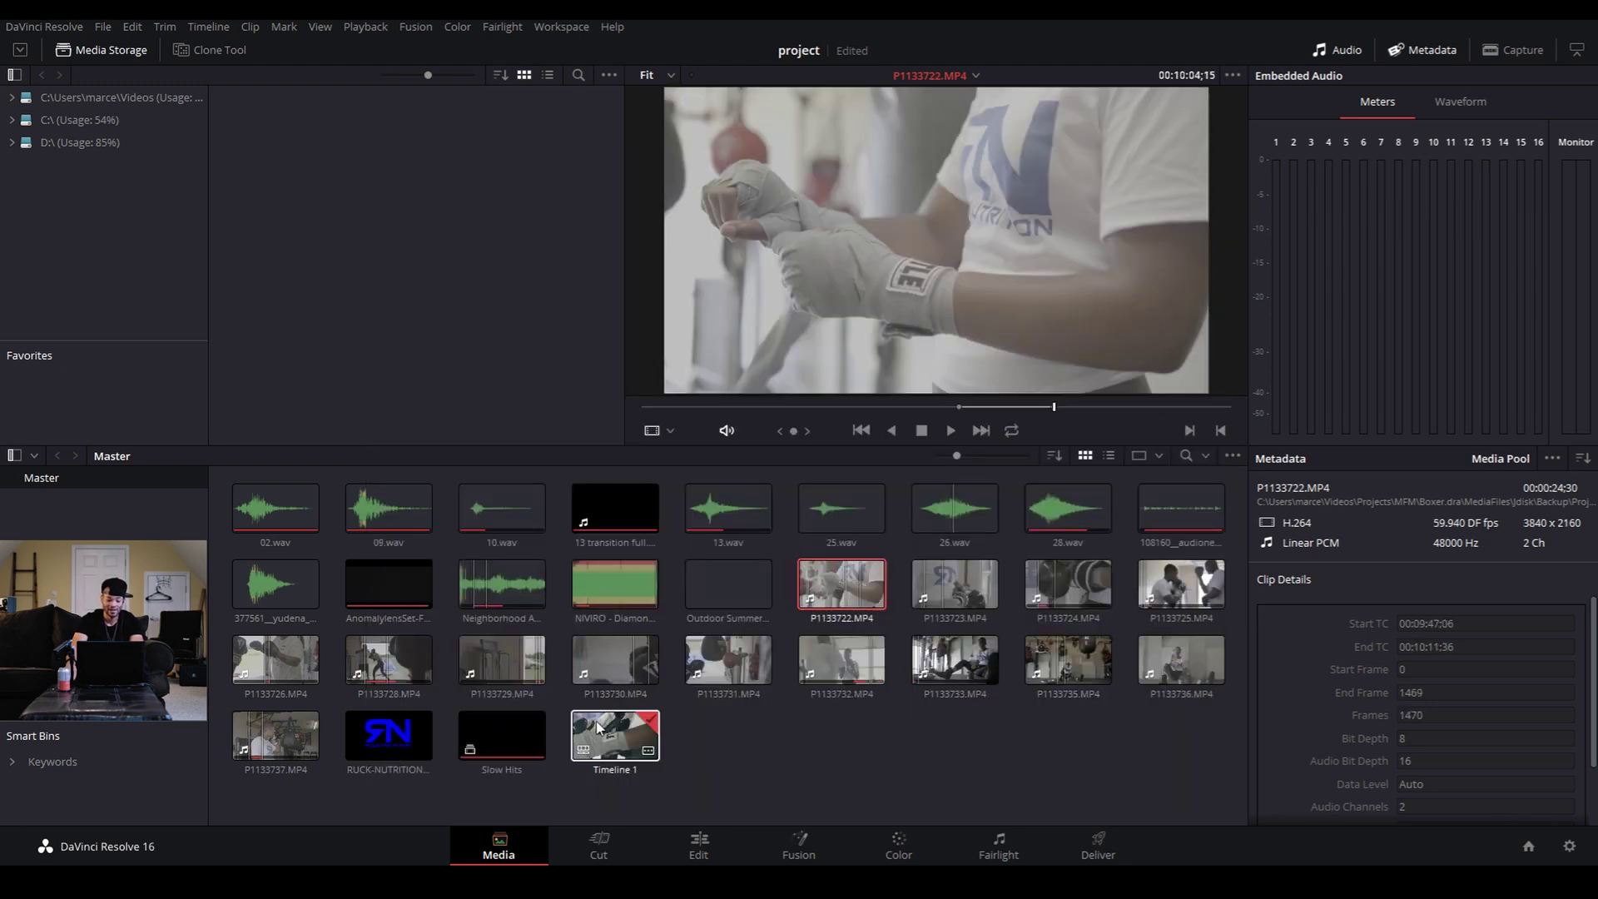
{"action": "left_click", "coordinate": [278, 742], "text": "shift"}
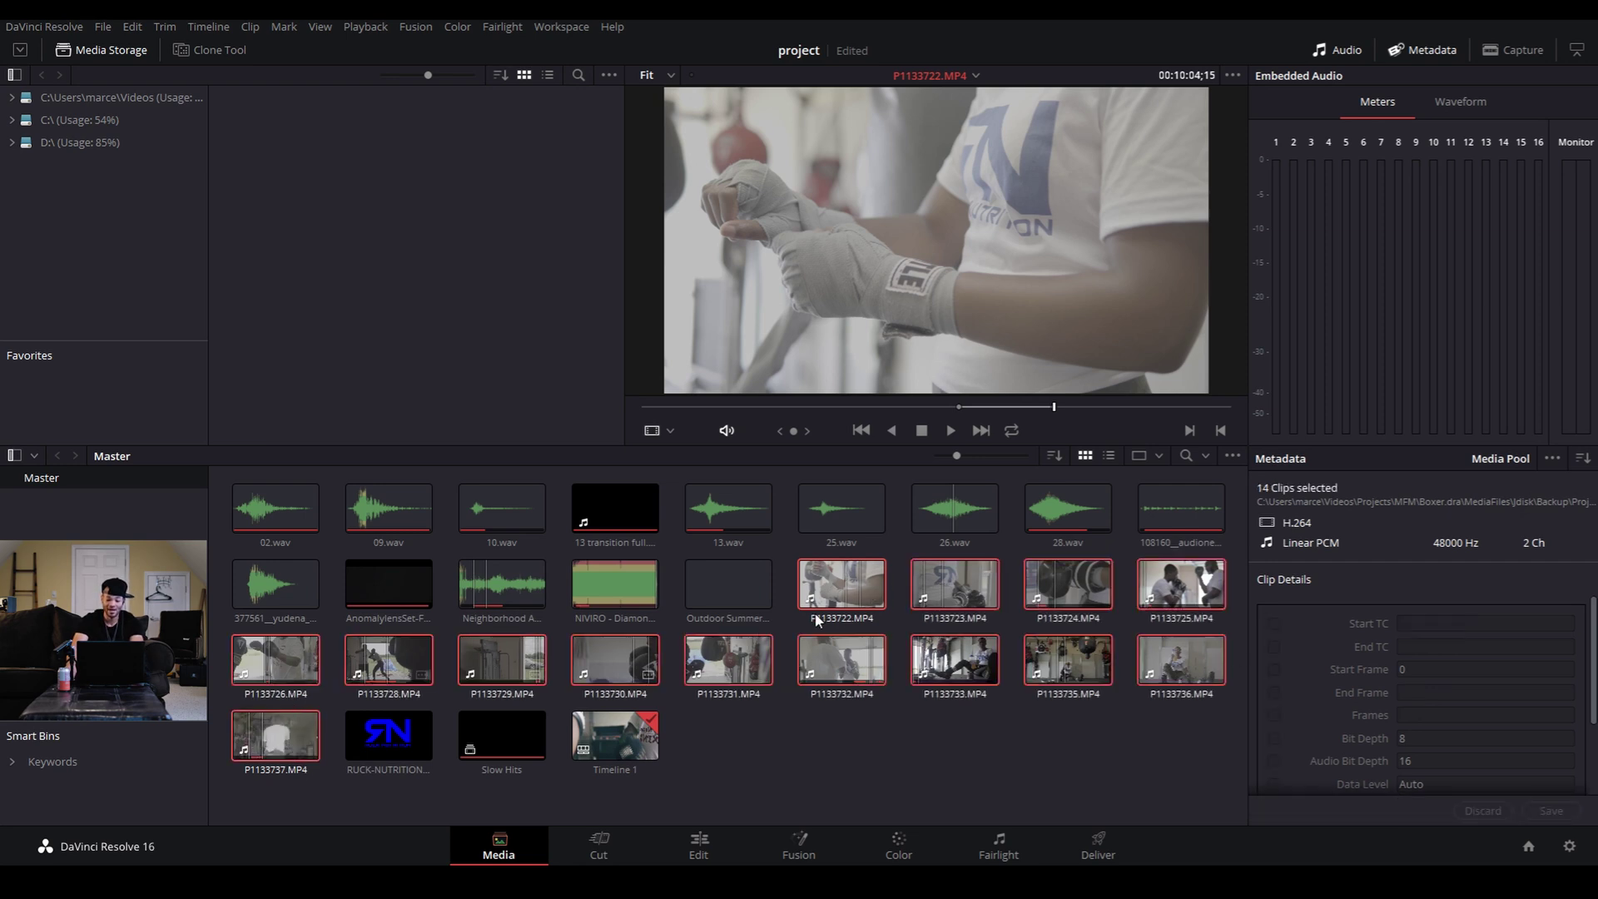
{"action": "right_click", "coordinate": [834, 599]}
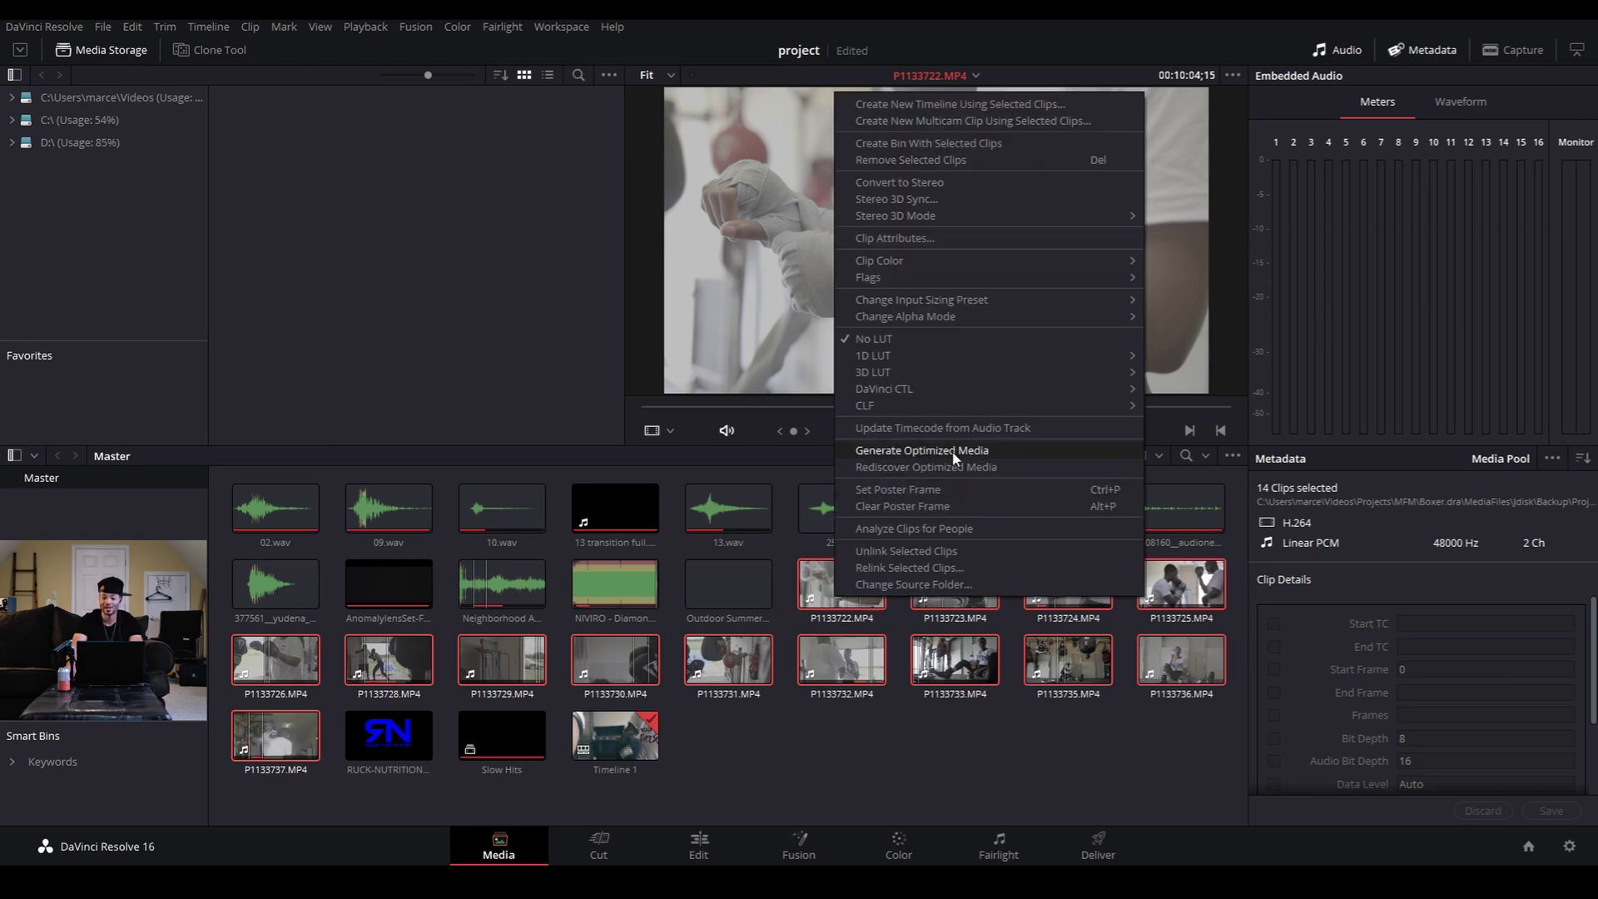
{"action": "left_click", "coordinate": [917, 726]}
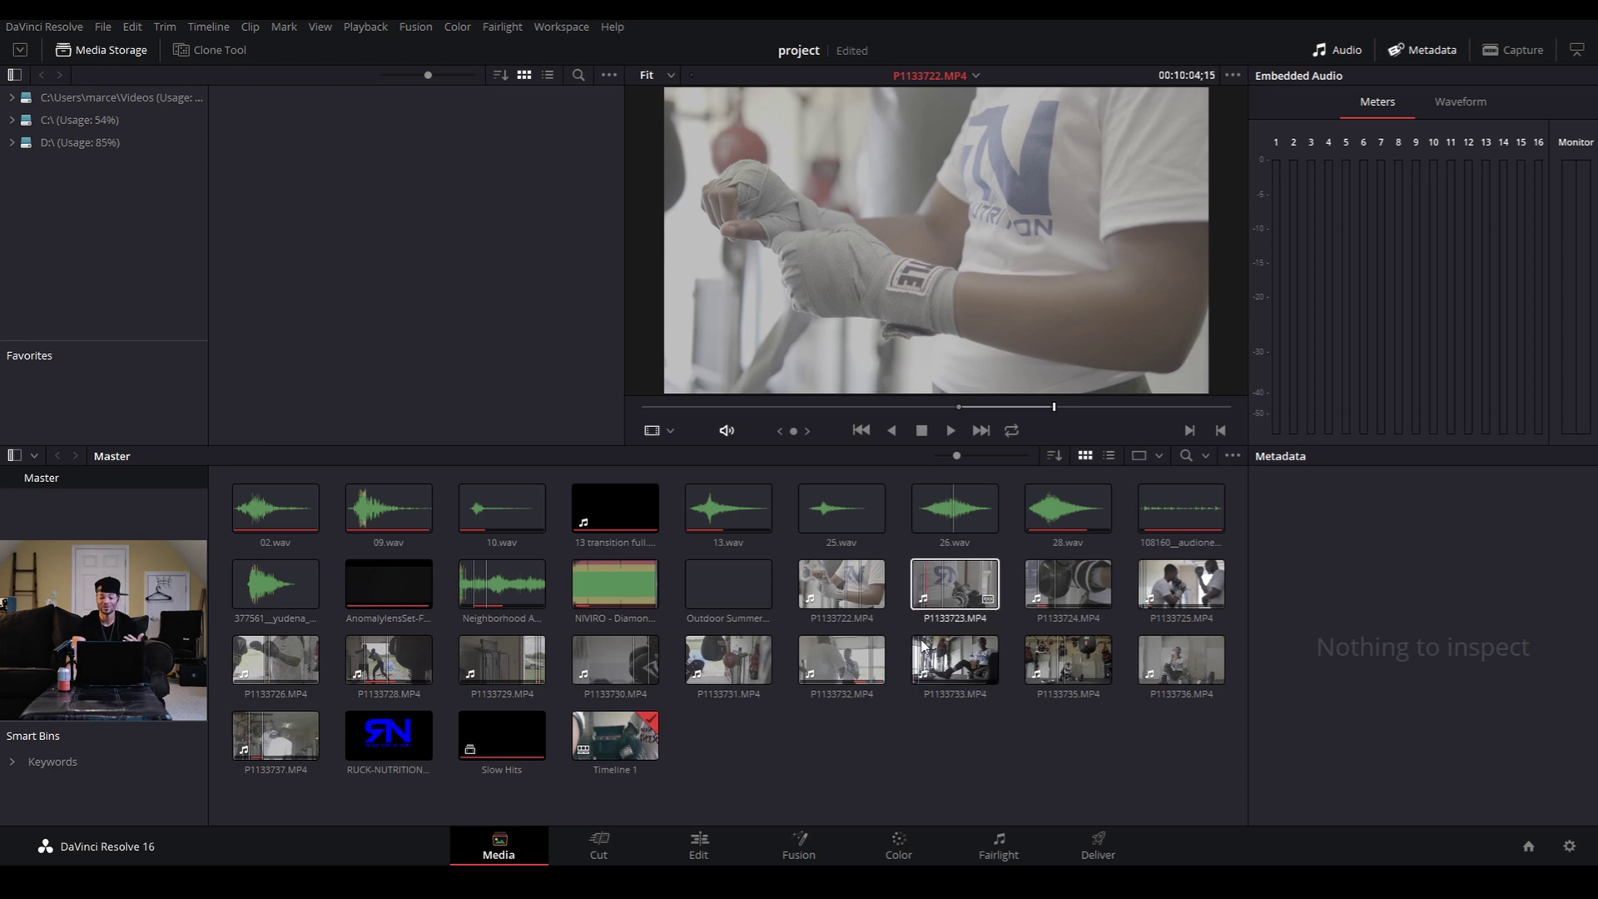
Load P1133724.MP4 in the viewer and play it from near its in point
{"action": "left_click", "coordinate": [1066, 592]}
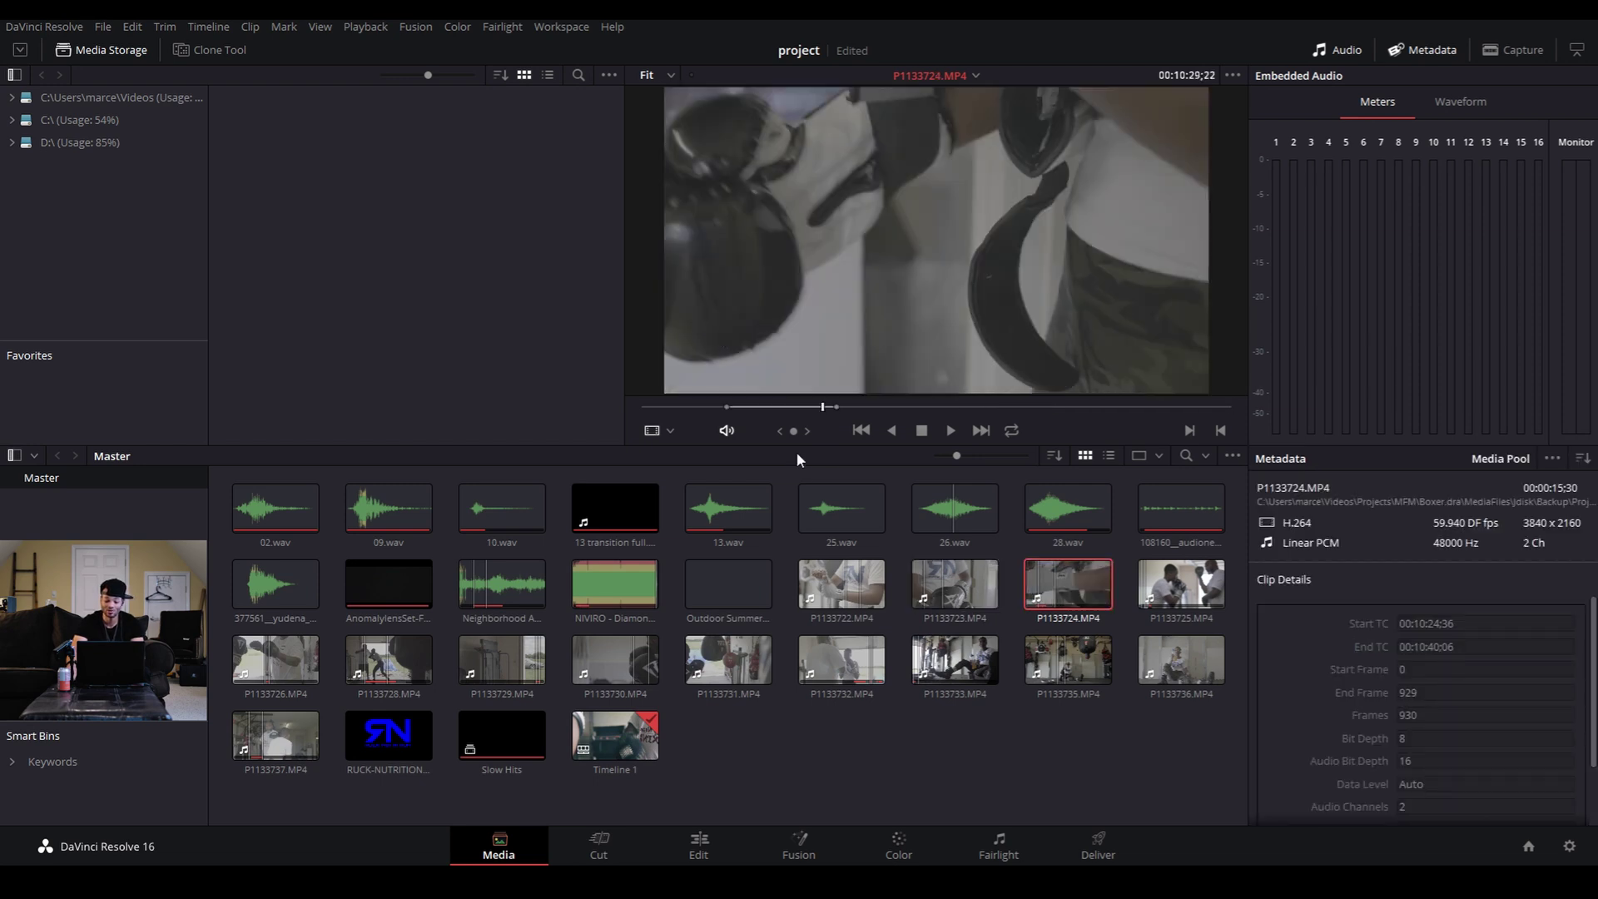
{"action": "left_click", "coordinate": [729, 411]}
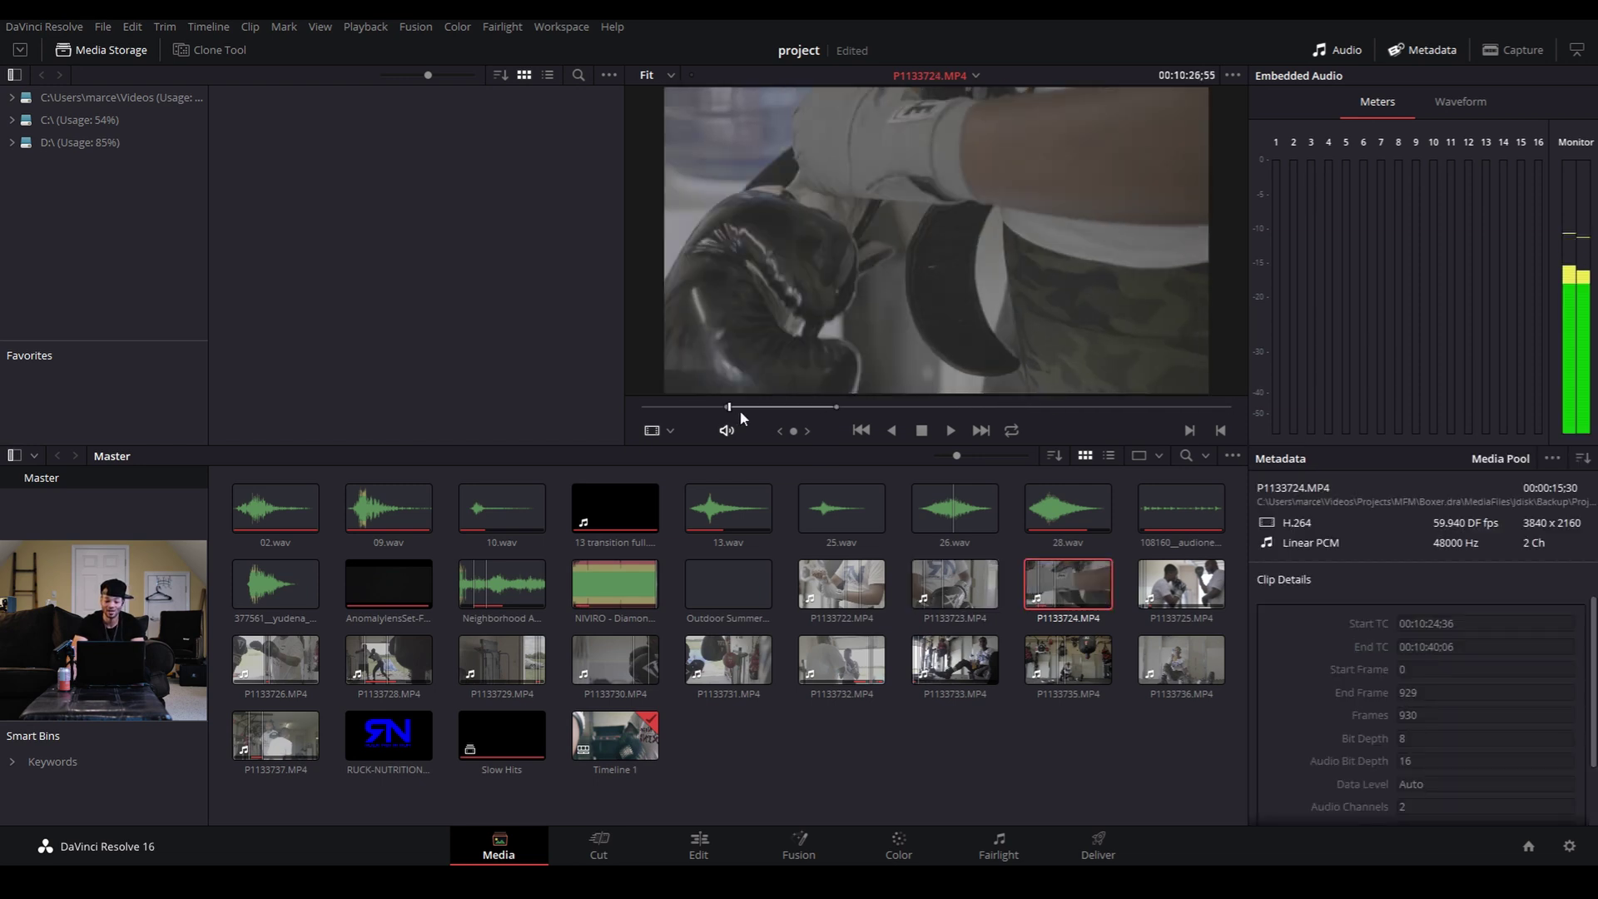
{"action": "key", "text": "space"}
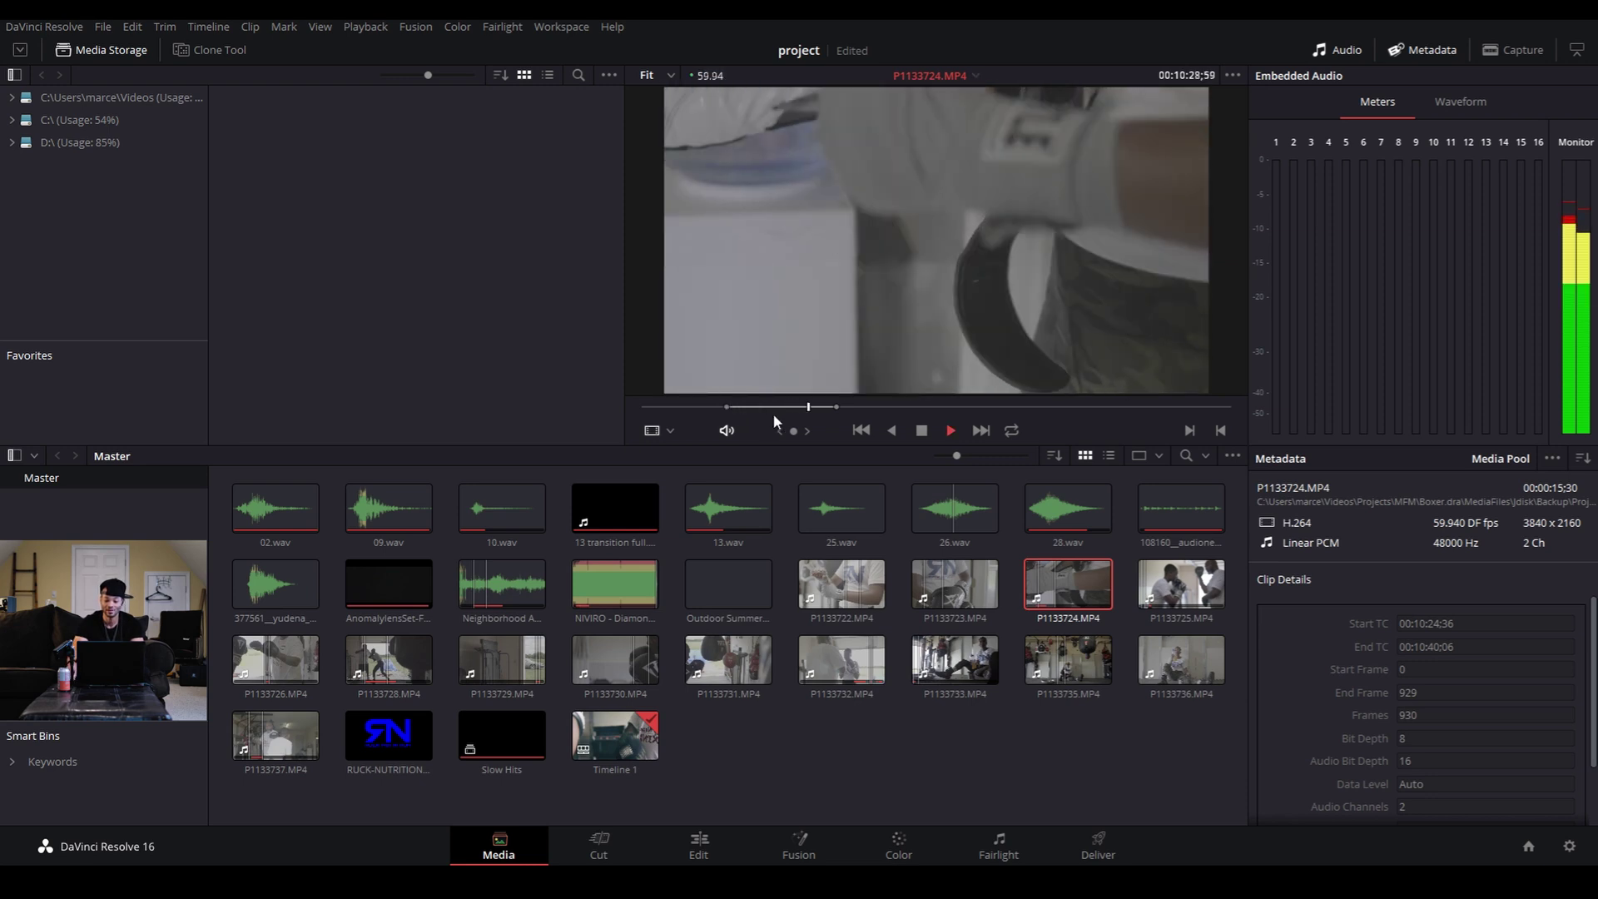
{"action": "key", "text": "space"}
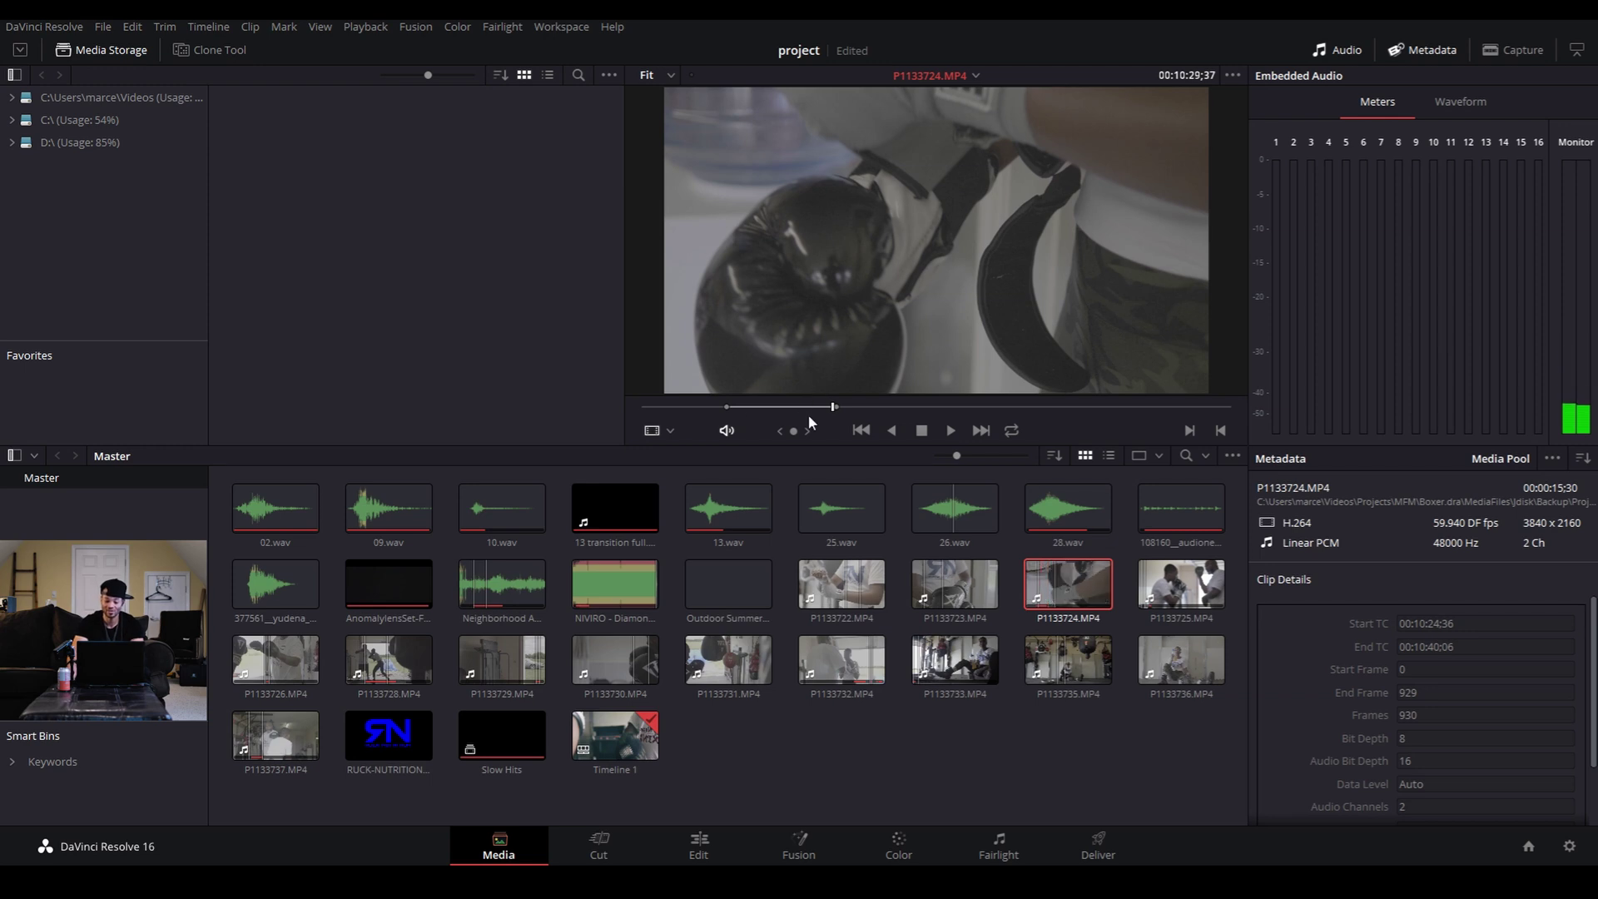
Create a new timeline named BOXER from P1133724.MP4, with the audio track type based on selected media
{"action": "right_click", "coordinate": [1064, 594]}
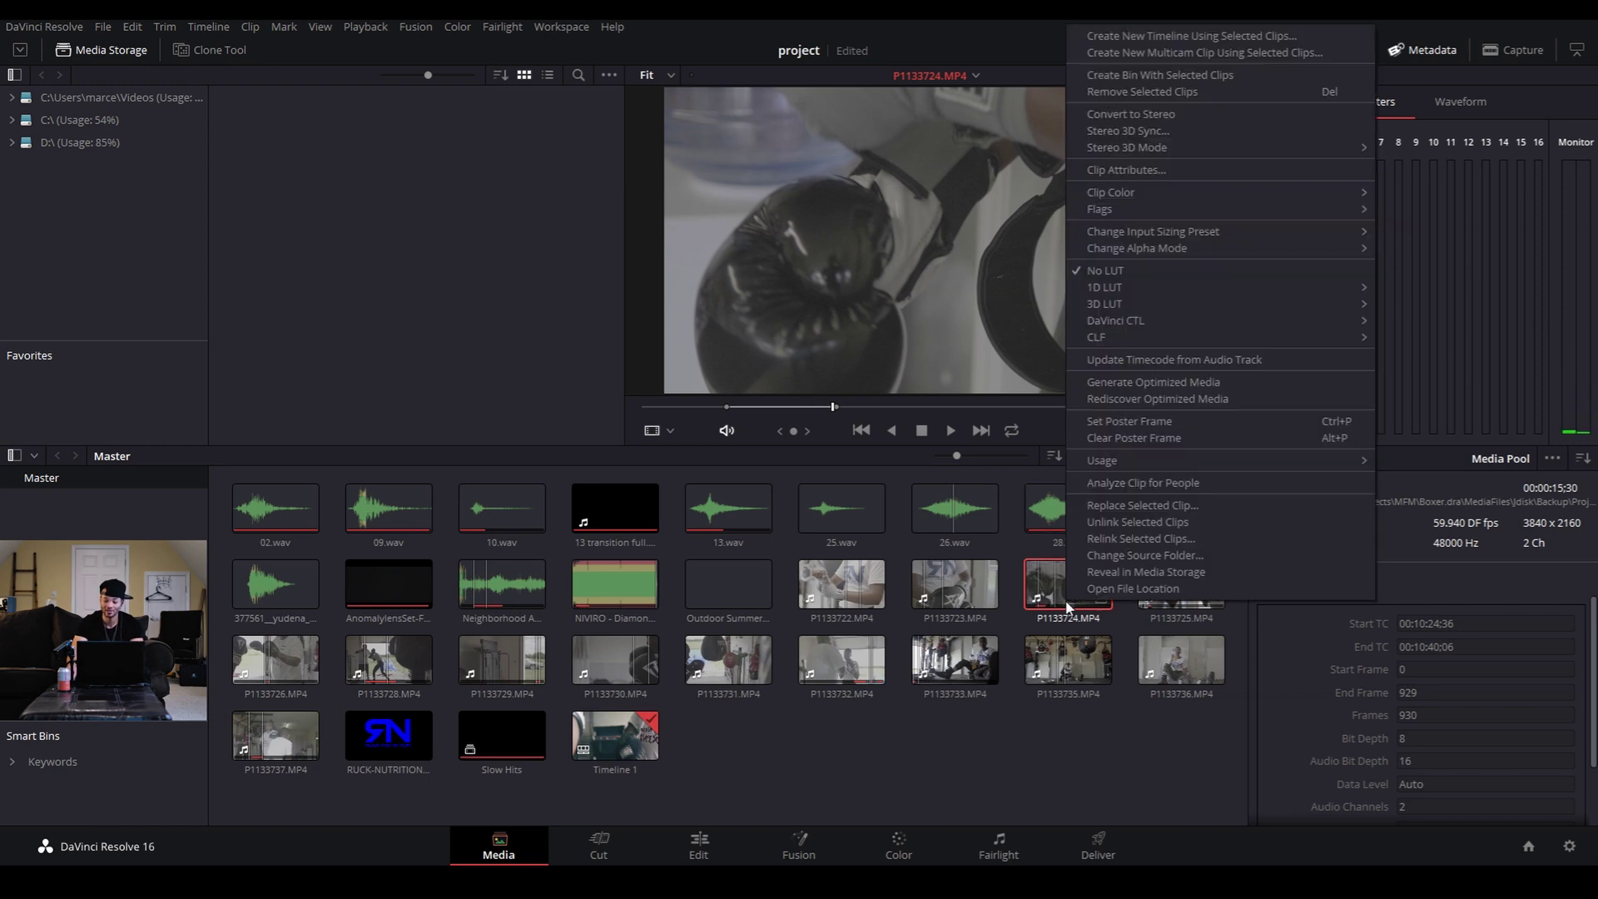
{"action": "left_click", "coordinate": [1140, 37]}
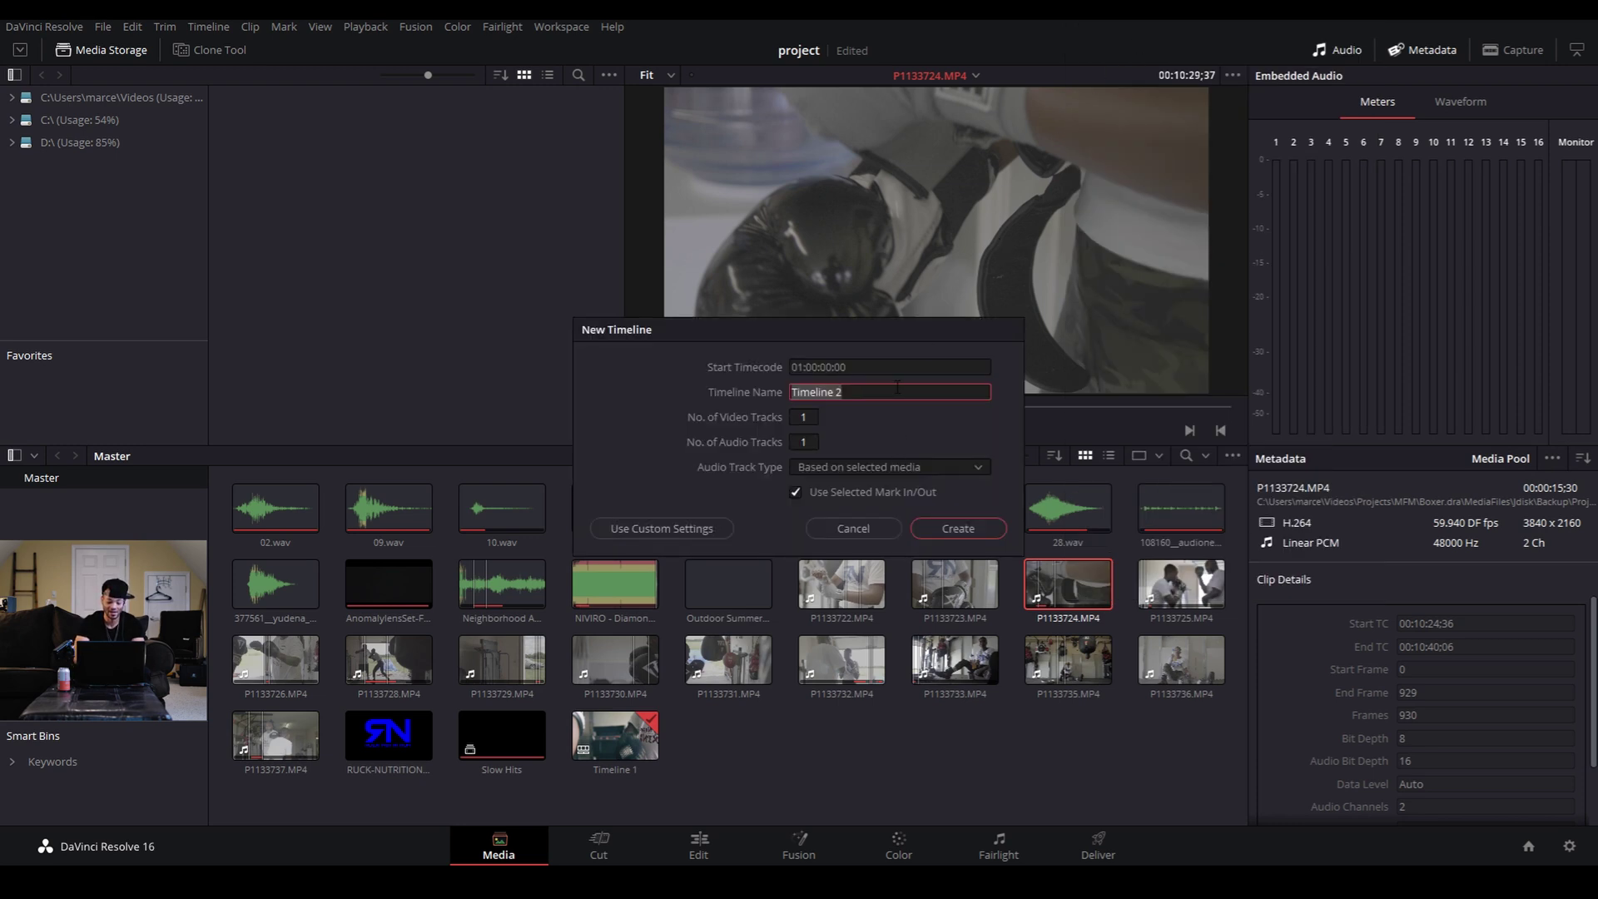
{"action": "type", "text": "BOXER"}
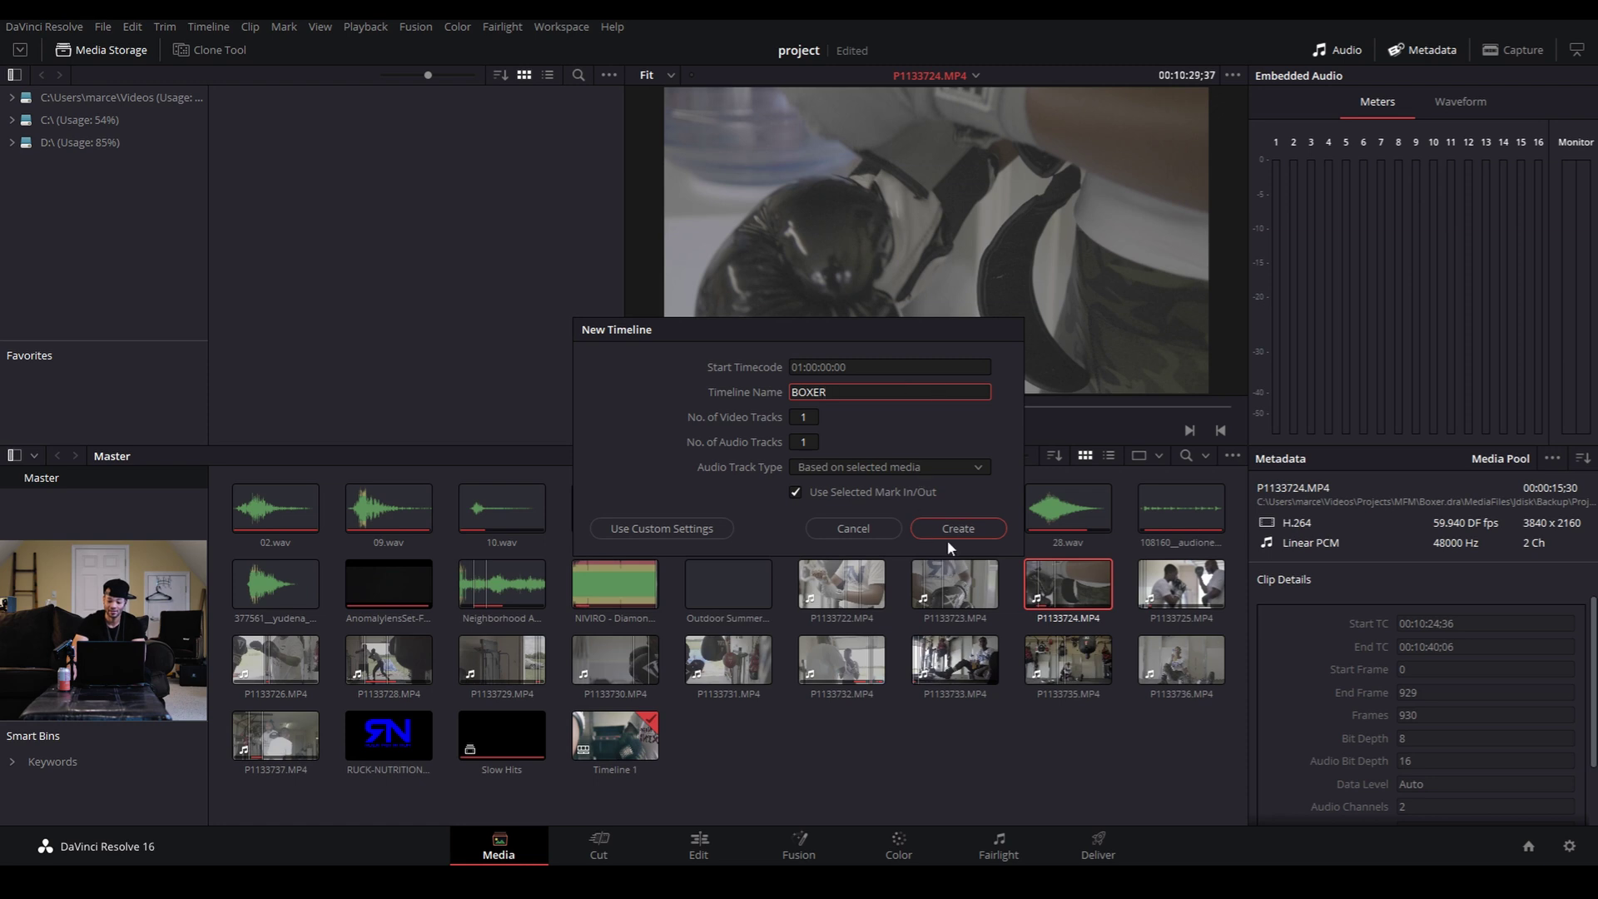
{"action": "left_click", "coordinate": [834, 466]}
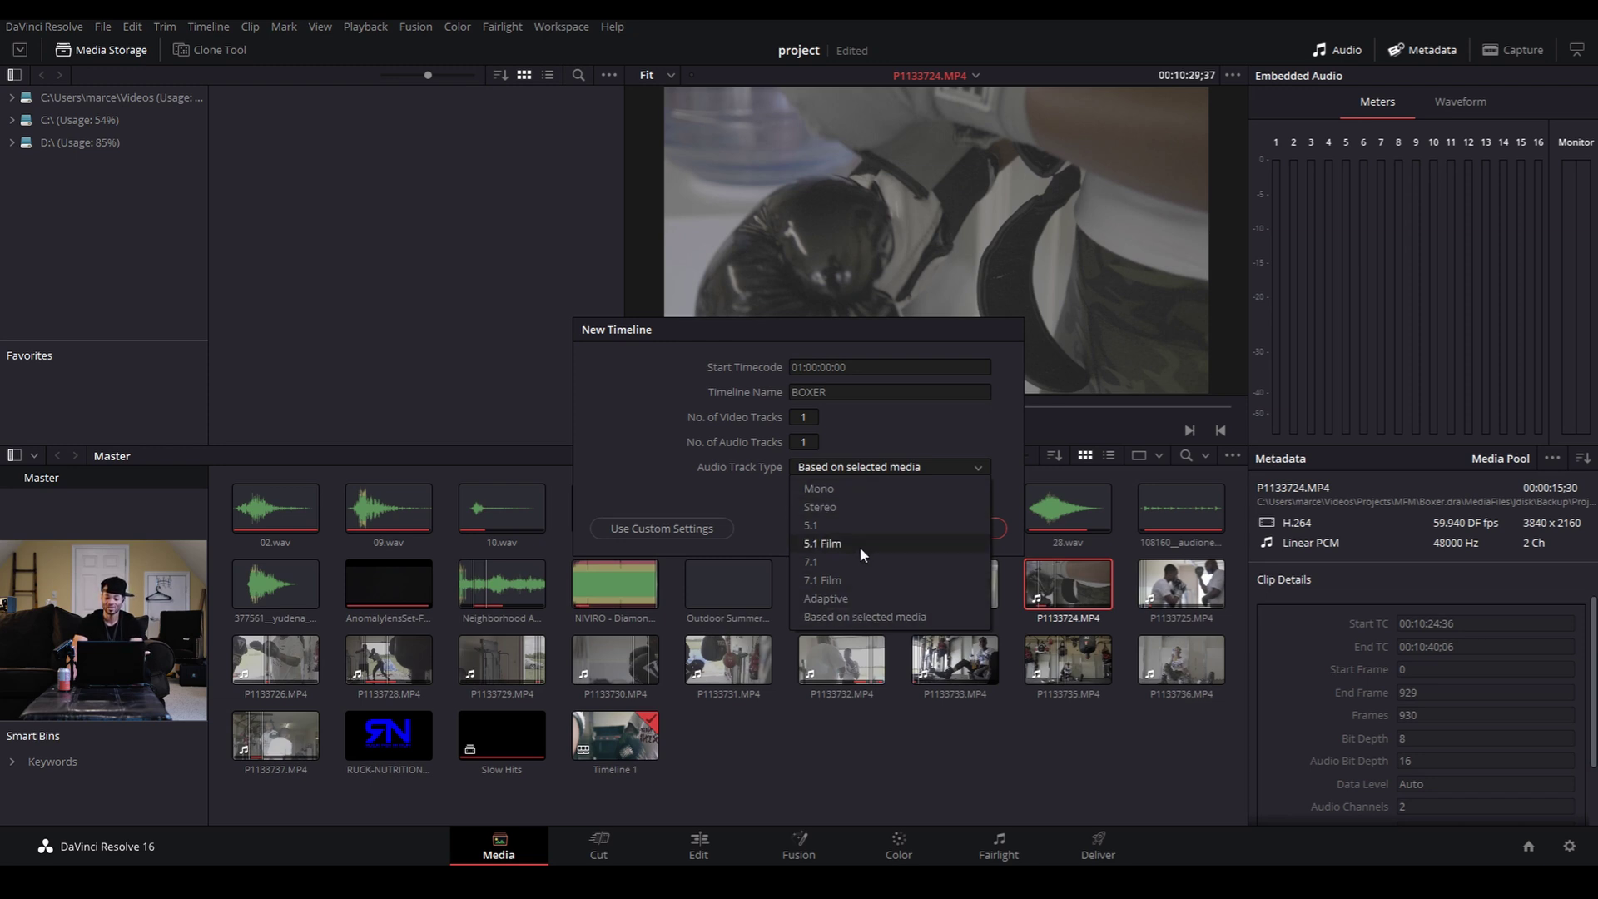
{"action": "left_click", "coordinate": [863, 616]}
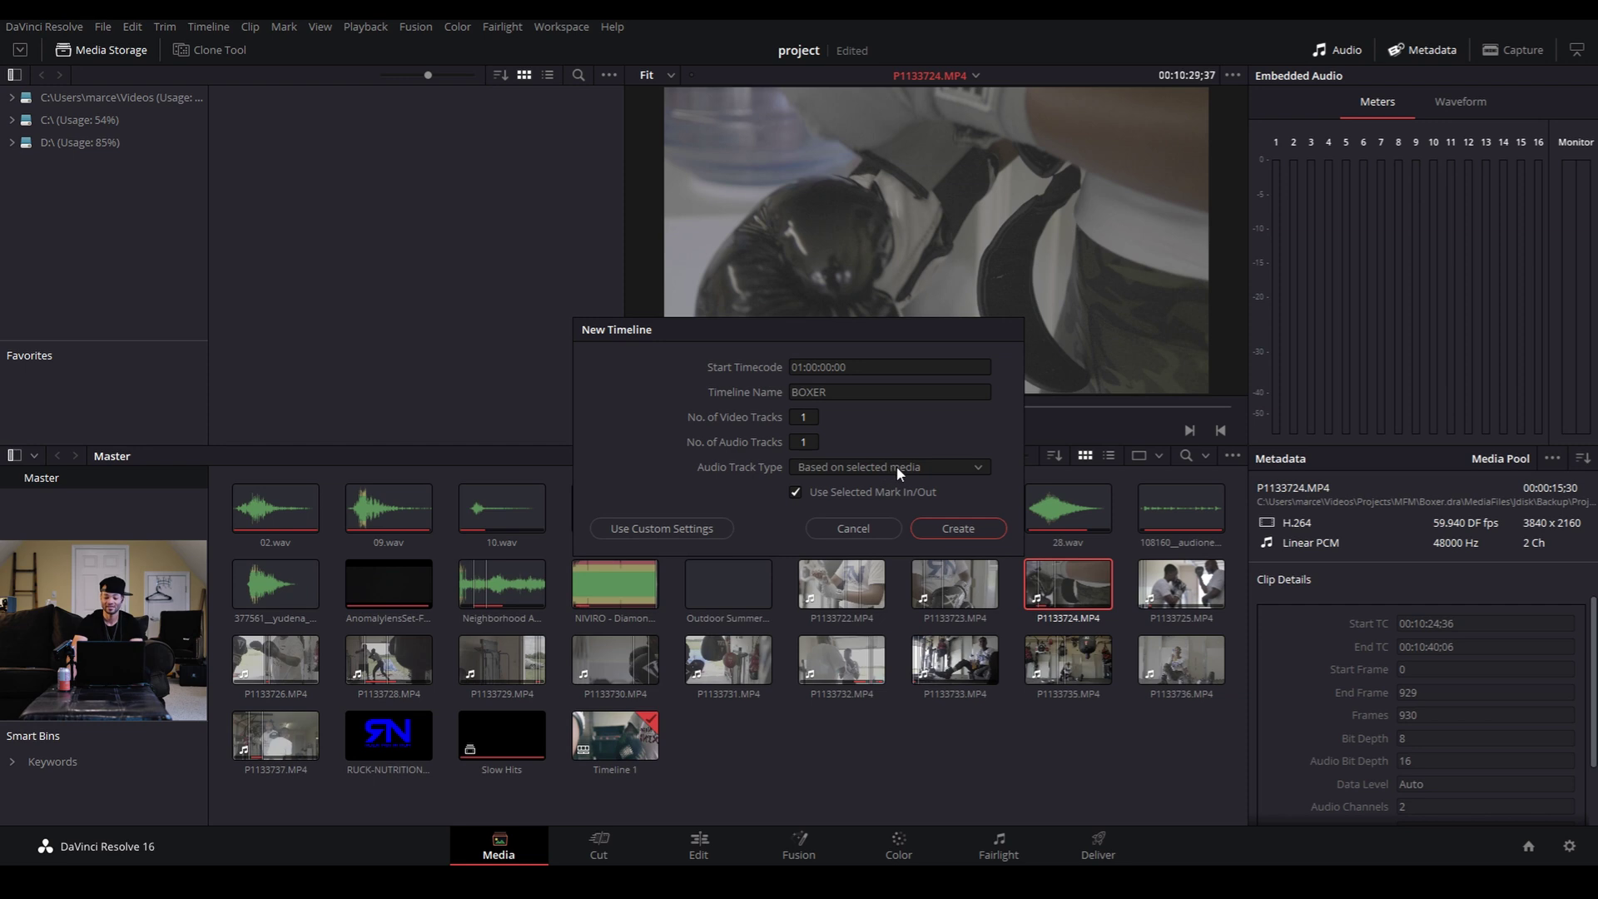
{"action": "left_click", "coordinate": [956, 529]}
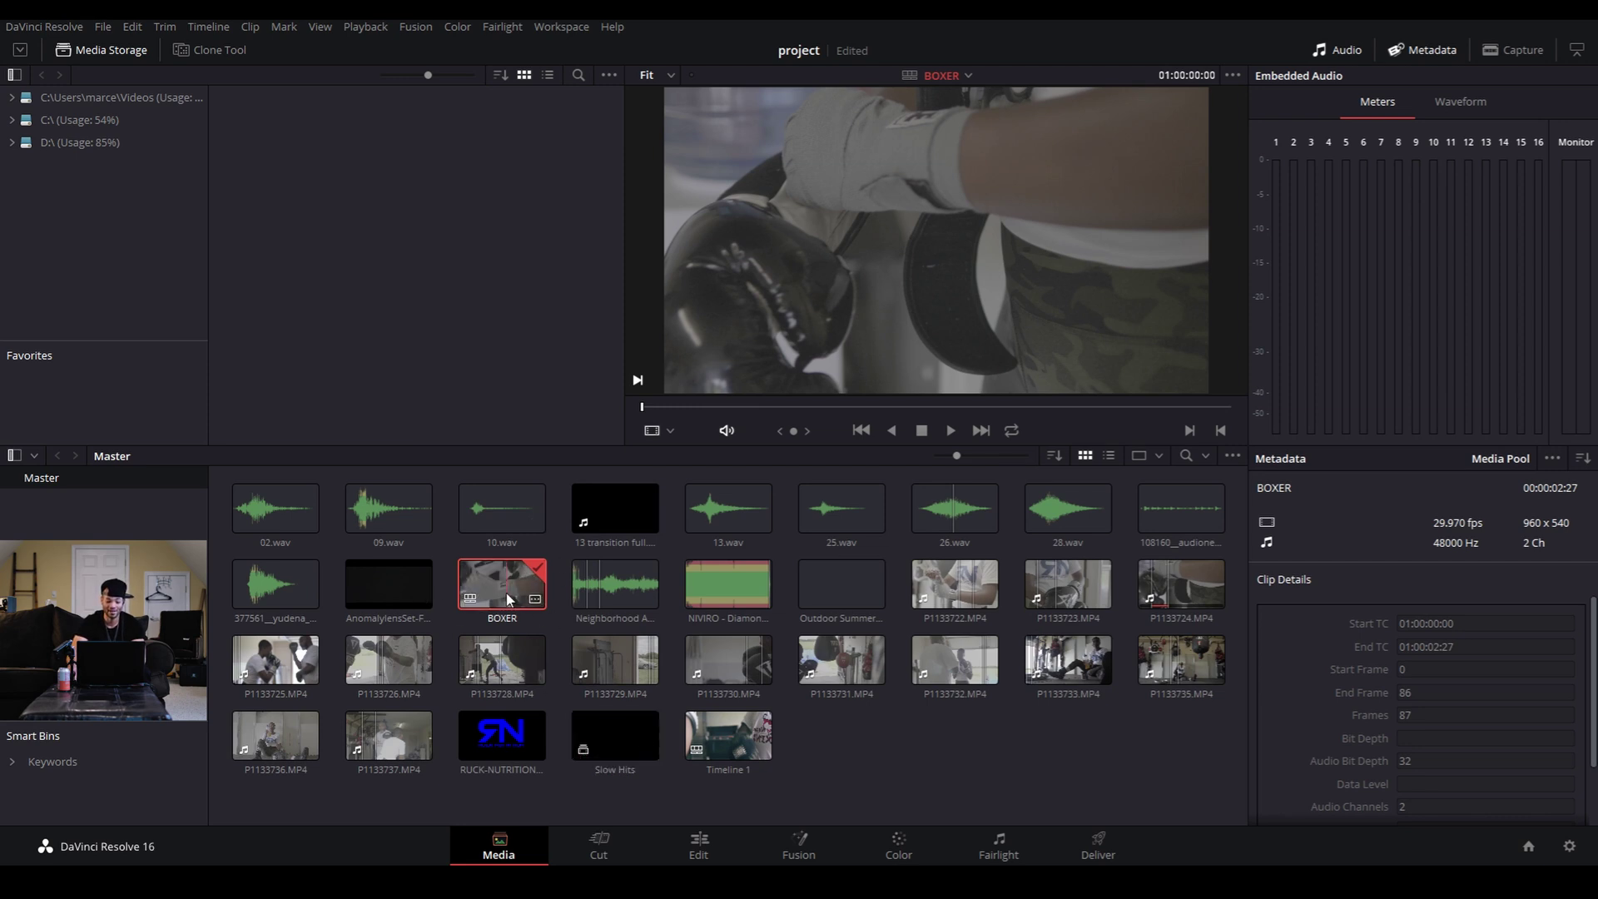
Open the BOXER timeline for editing and lower the divider between its video and audio tracks
{"action": "double_click", "coordinate": [506, 593]}
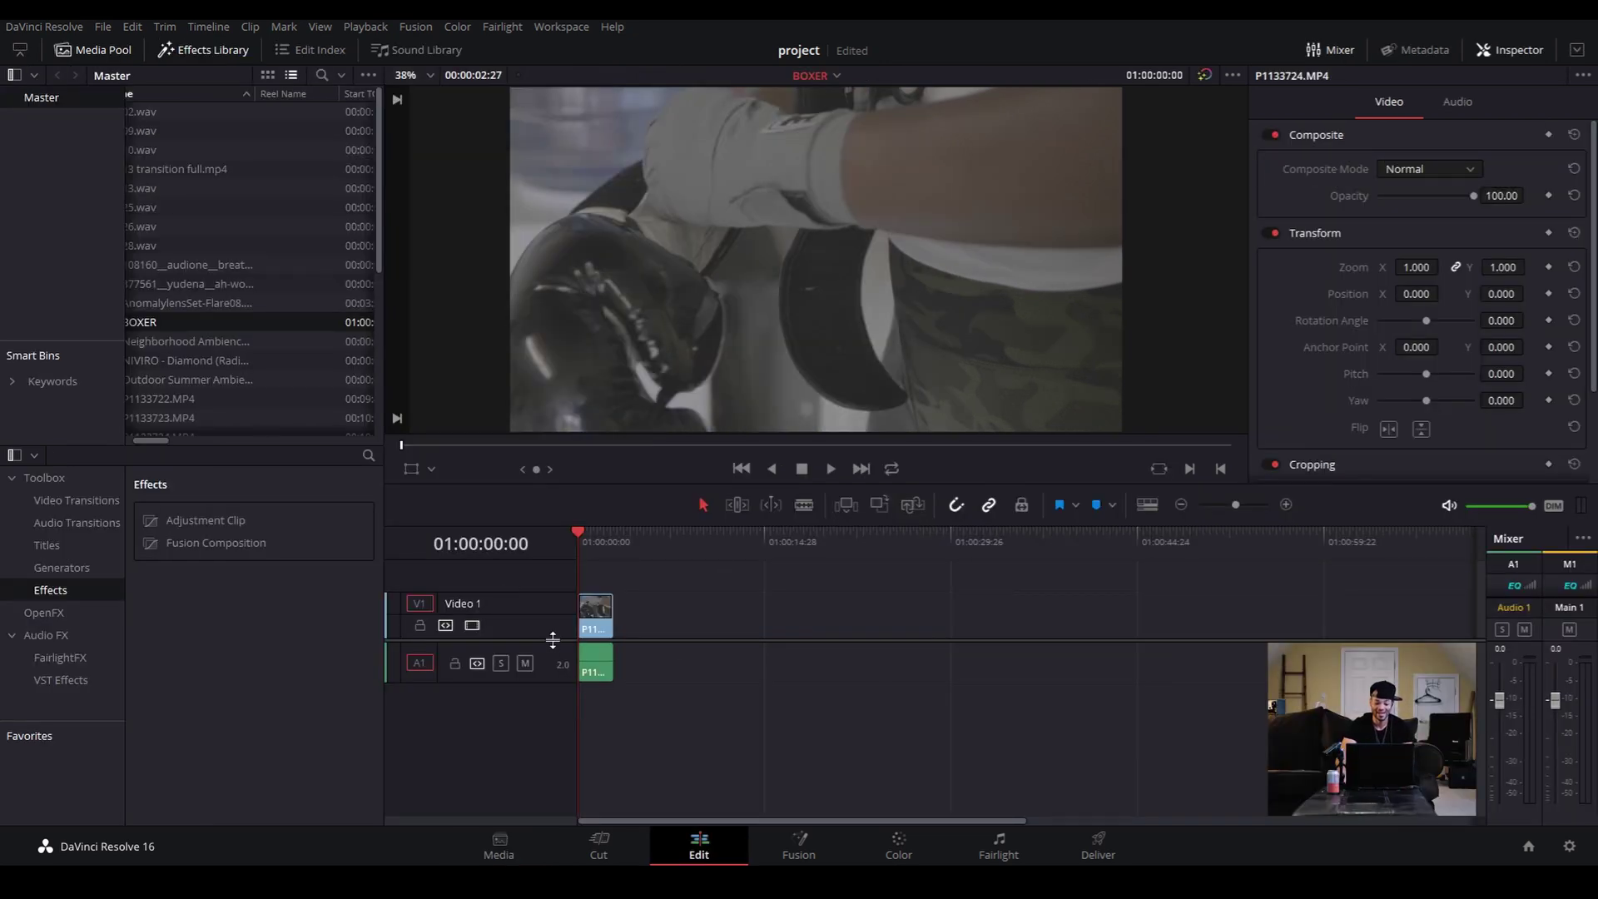
{"action": "left_click_drag", "start_coordinate": [553, 639], "coordinate": [552, 696]}
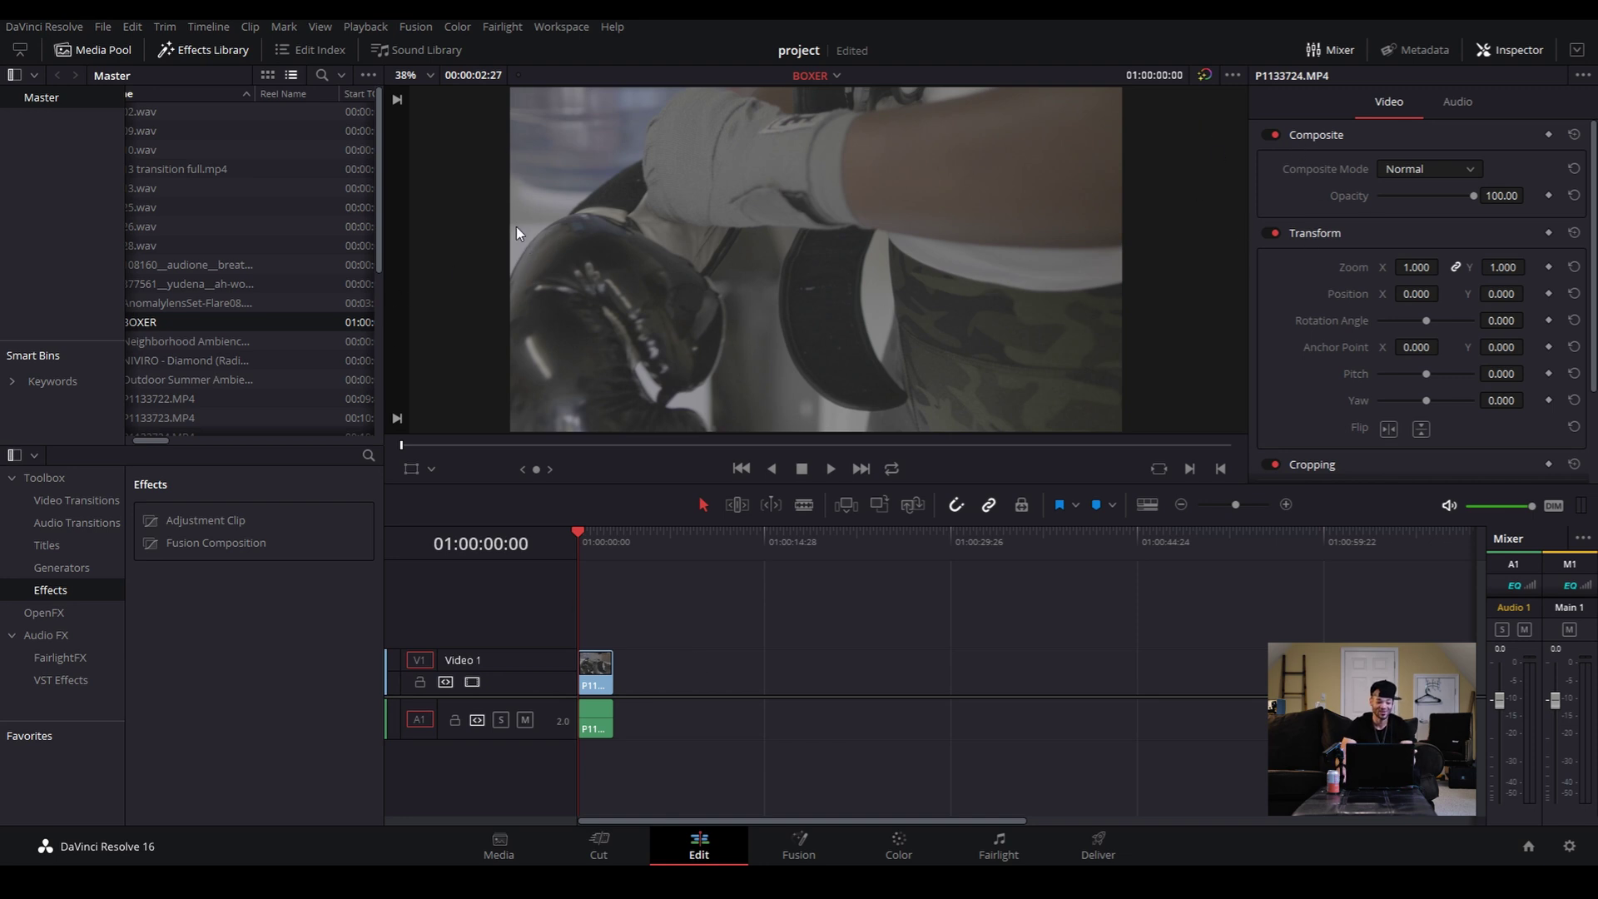
{"action": "left_click_drag", "start_coordinate": [149, 440], "coordinate": [122, 440]}
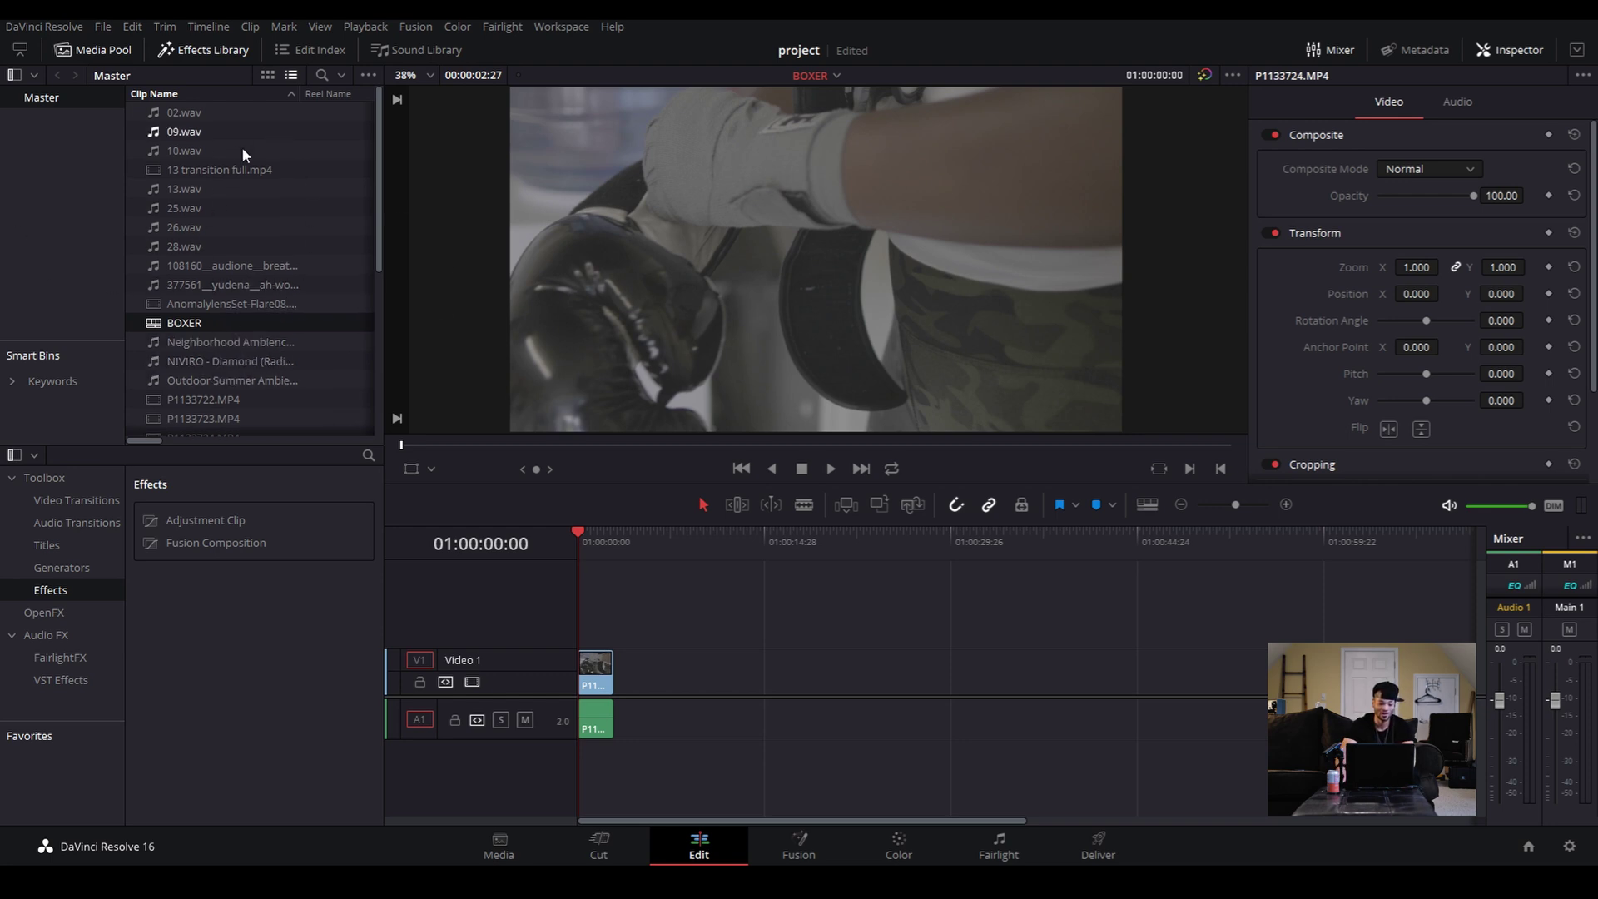
Find P1133722.MP4 among the media clips, load it in the source viewer and play it briefly
{"action": "scroll", "coordinate": [260, 238], "scroll_direction": "down", "scroll_amount": 6}
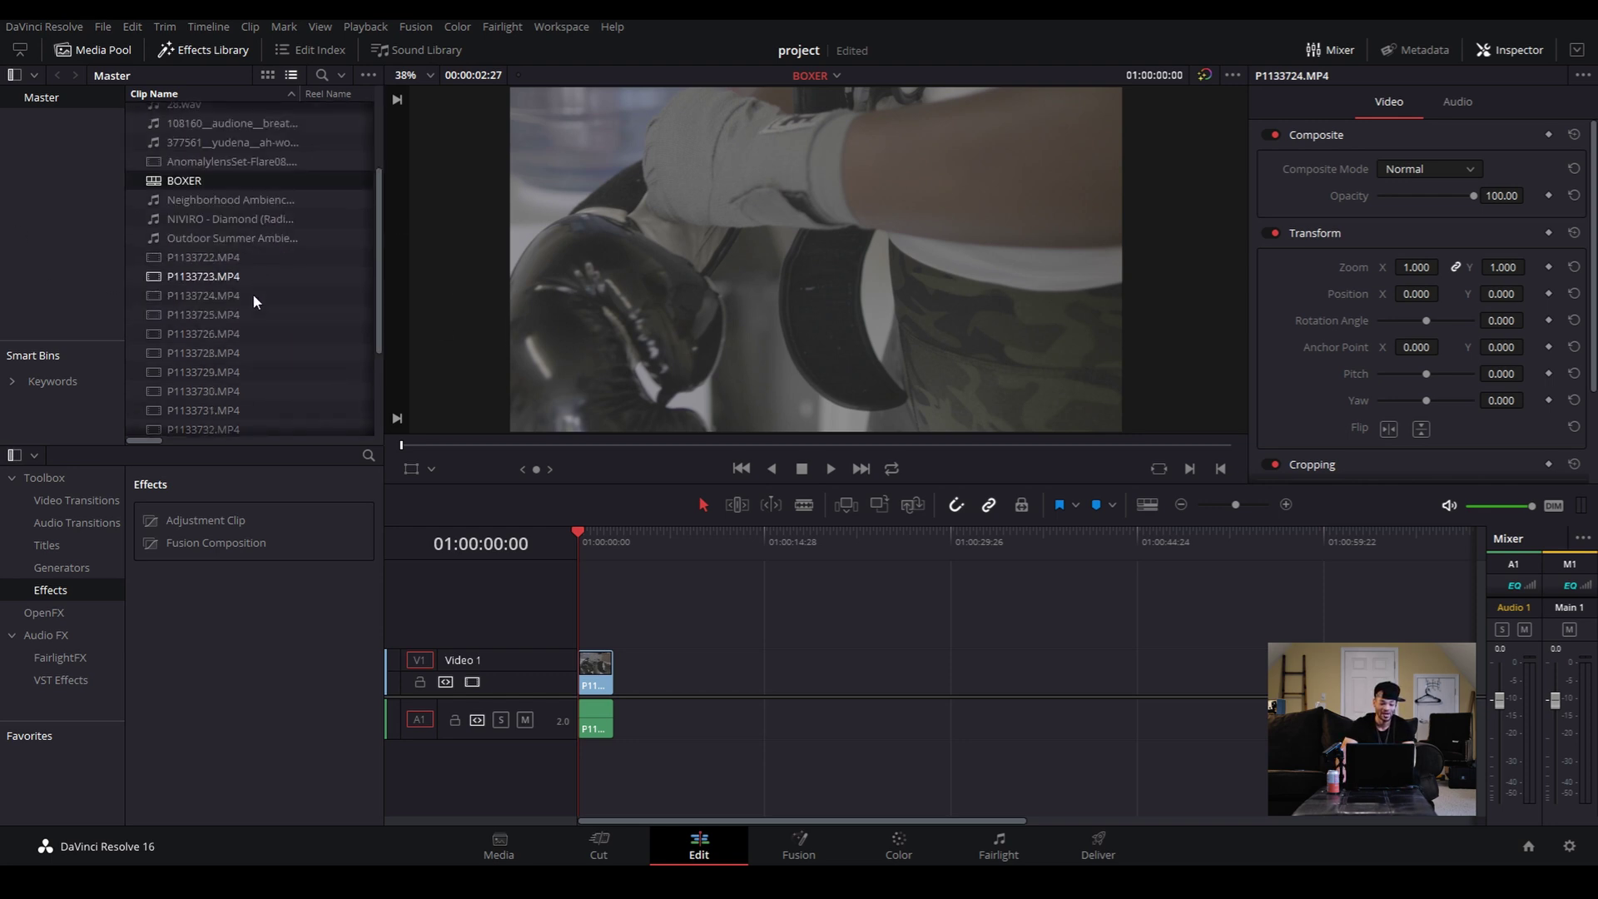
{"action": "scroll", "coordinate": [247, 326], "scroll_direction": "up", "scroll_amount": 6}
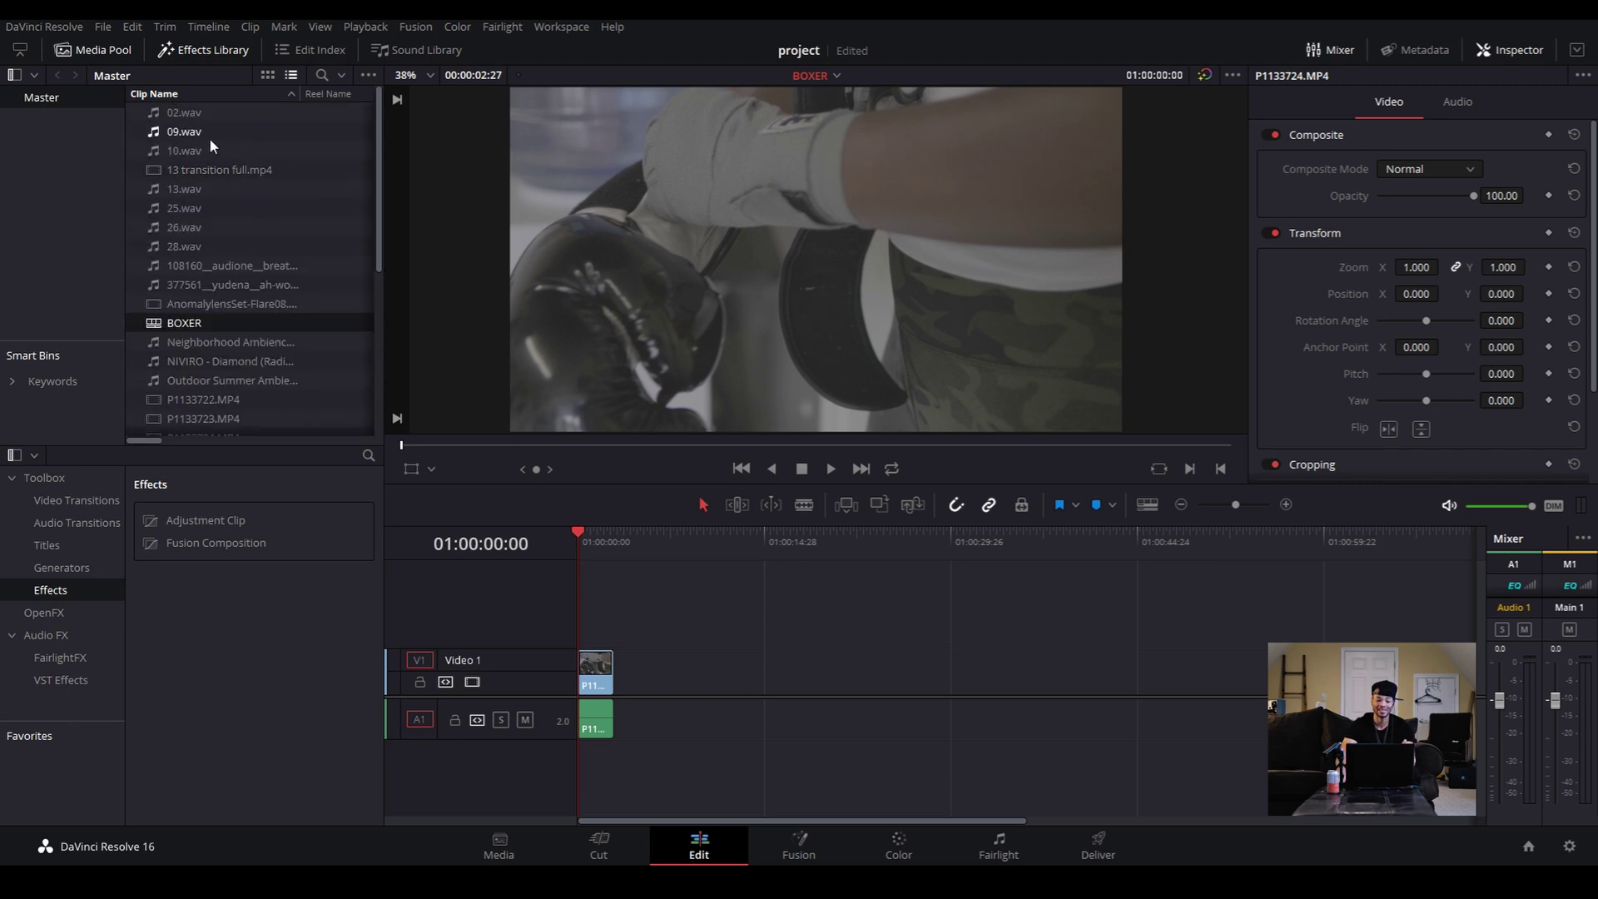
{"action": "scroll", "coordinate": [302, 324], "scroll_direction": "down", "scroll_amount": 1}
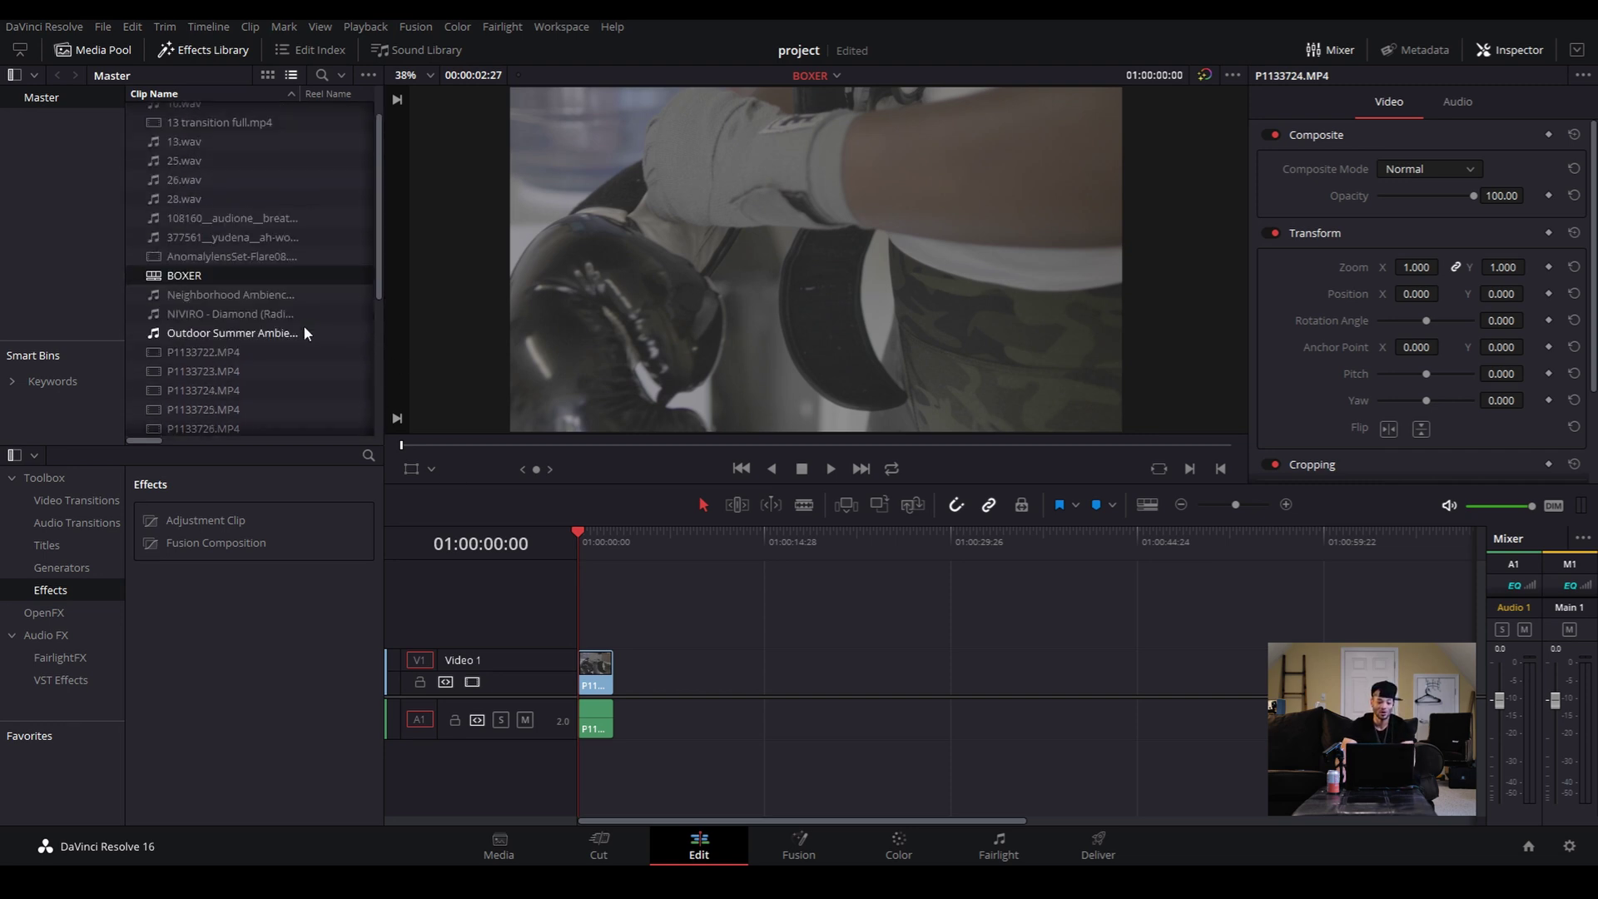
{"action": "double_click", "coordinate": [192, 353]}
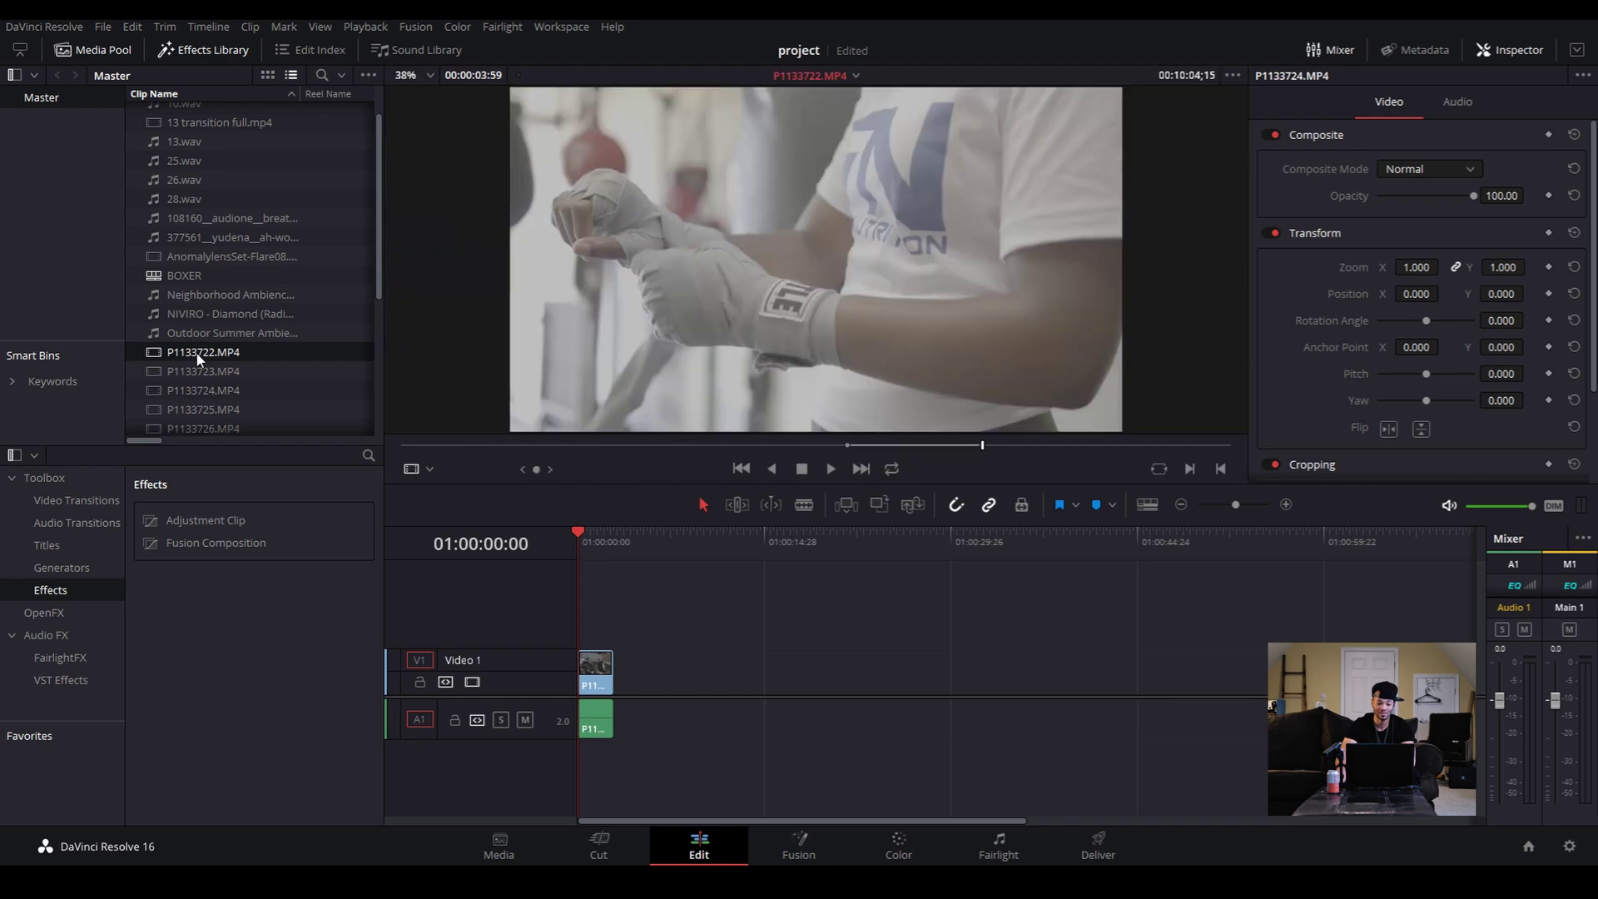
{"action": "key", "text": "space"}
{"action": "key", "text": "space"}
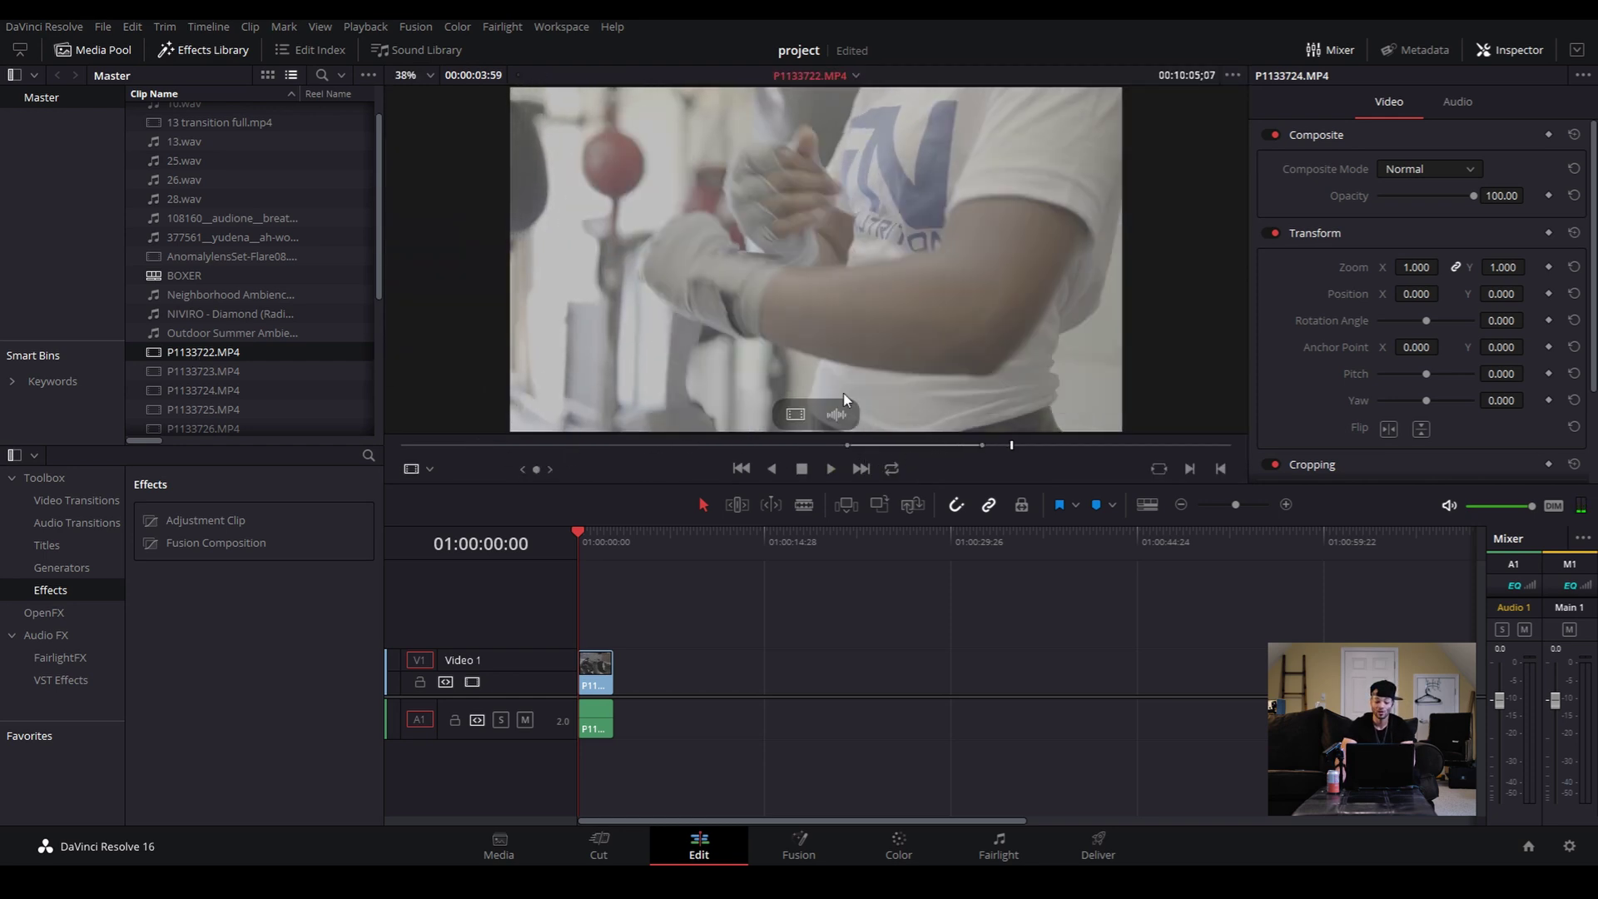
Try placing only the video of P1133722.MP4 on Video 1 and only its audio on Audio 1, and undo both placements
{"action": "scroll", "coordinate": [206, 387], "scroll_direction": "down", "scroll_amount": 3}
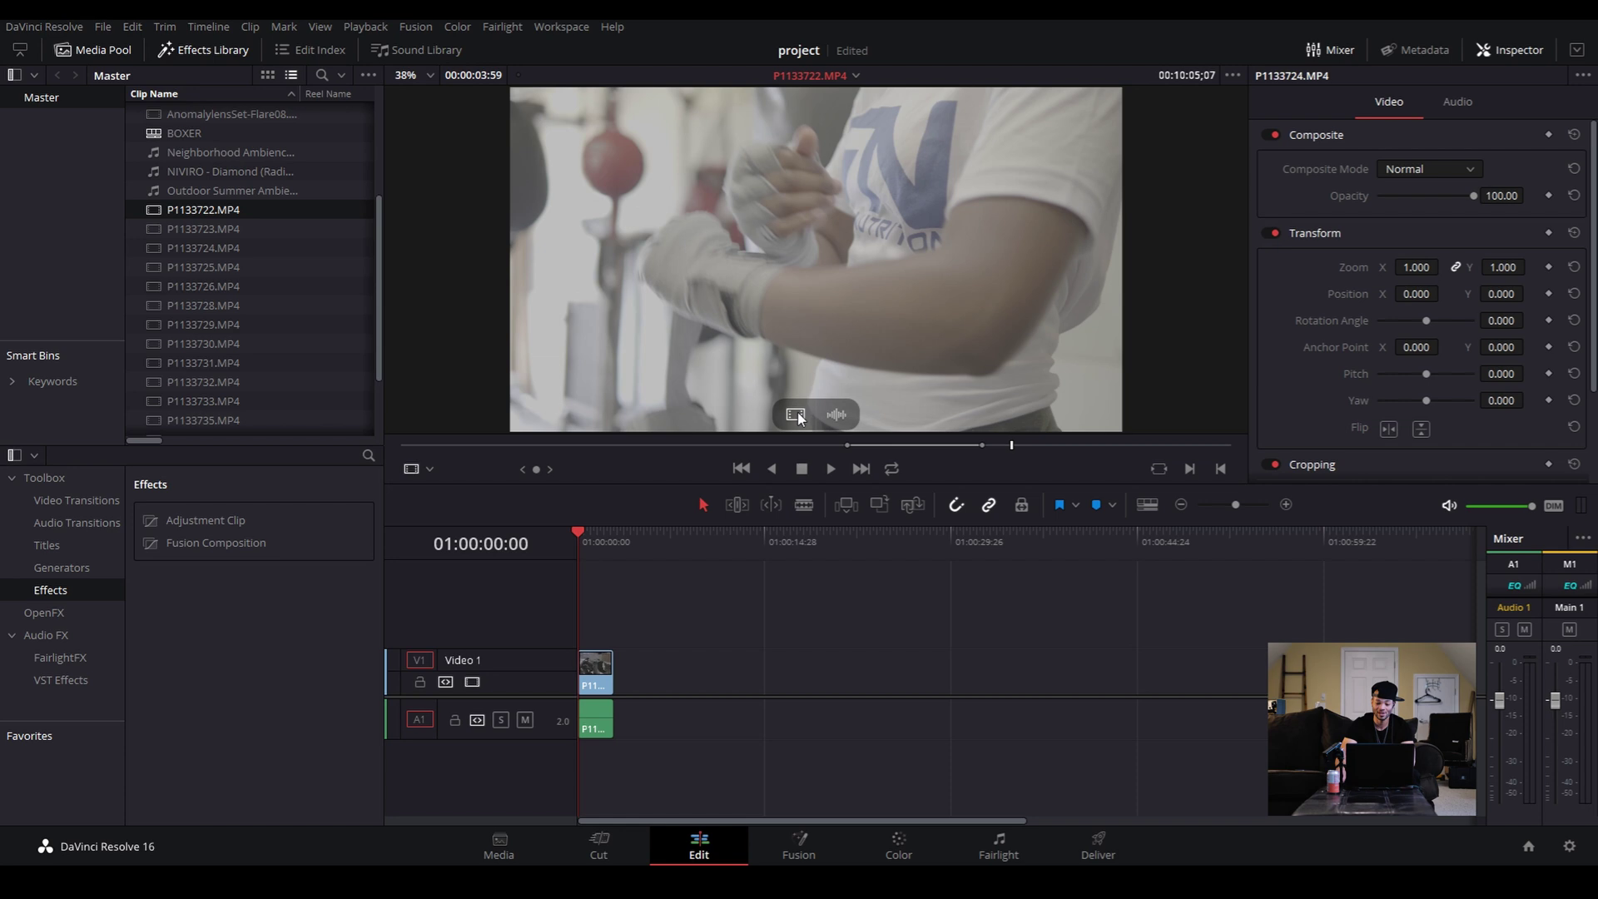
{"action": "left_click_drag", "start_coordinate": [797, 412], "coordinate": [737, 678]}
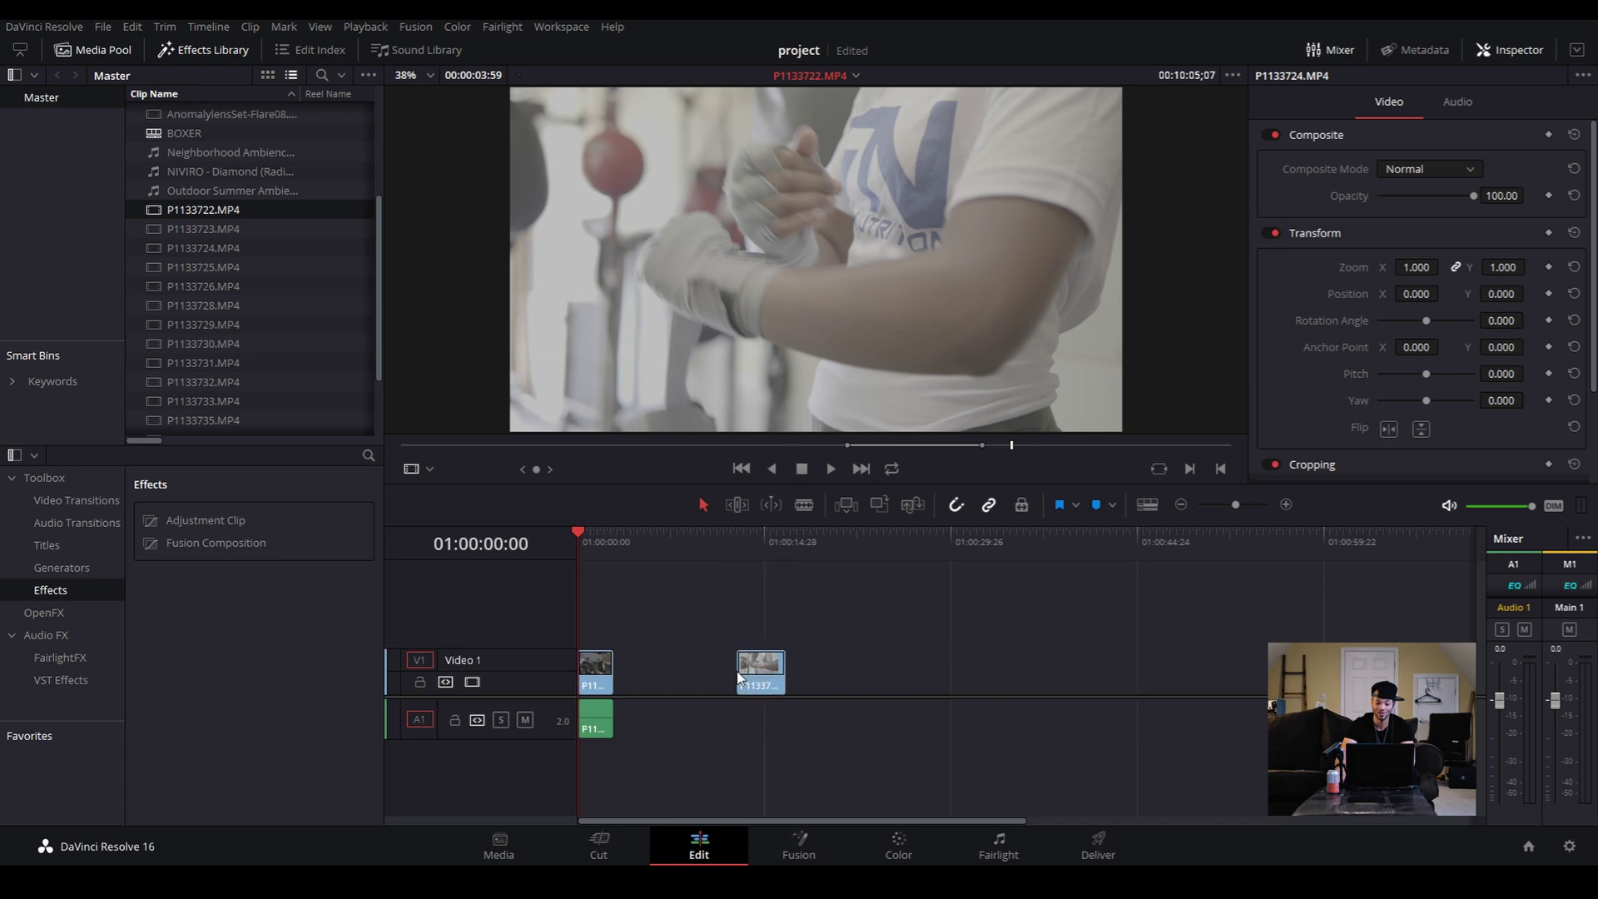
{"action": "left_click", "coordinate": [153, 216]}
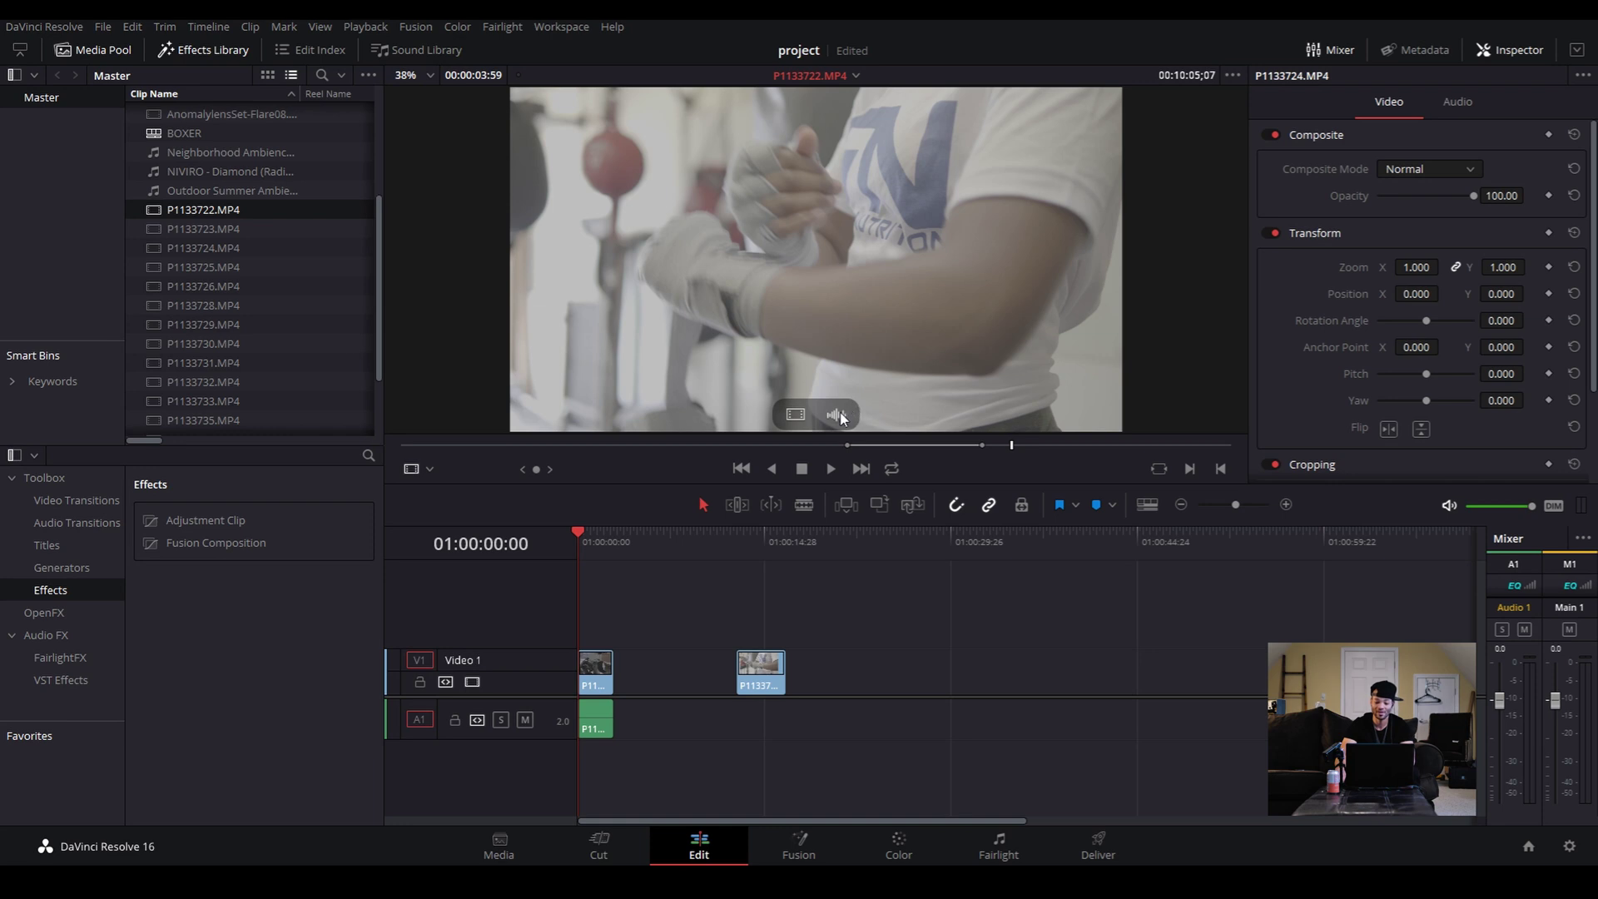
{"action": "left_click_drag", "start_coordinate": [840, 417], "coordinate": [766, 721]}
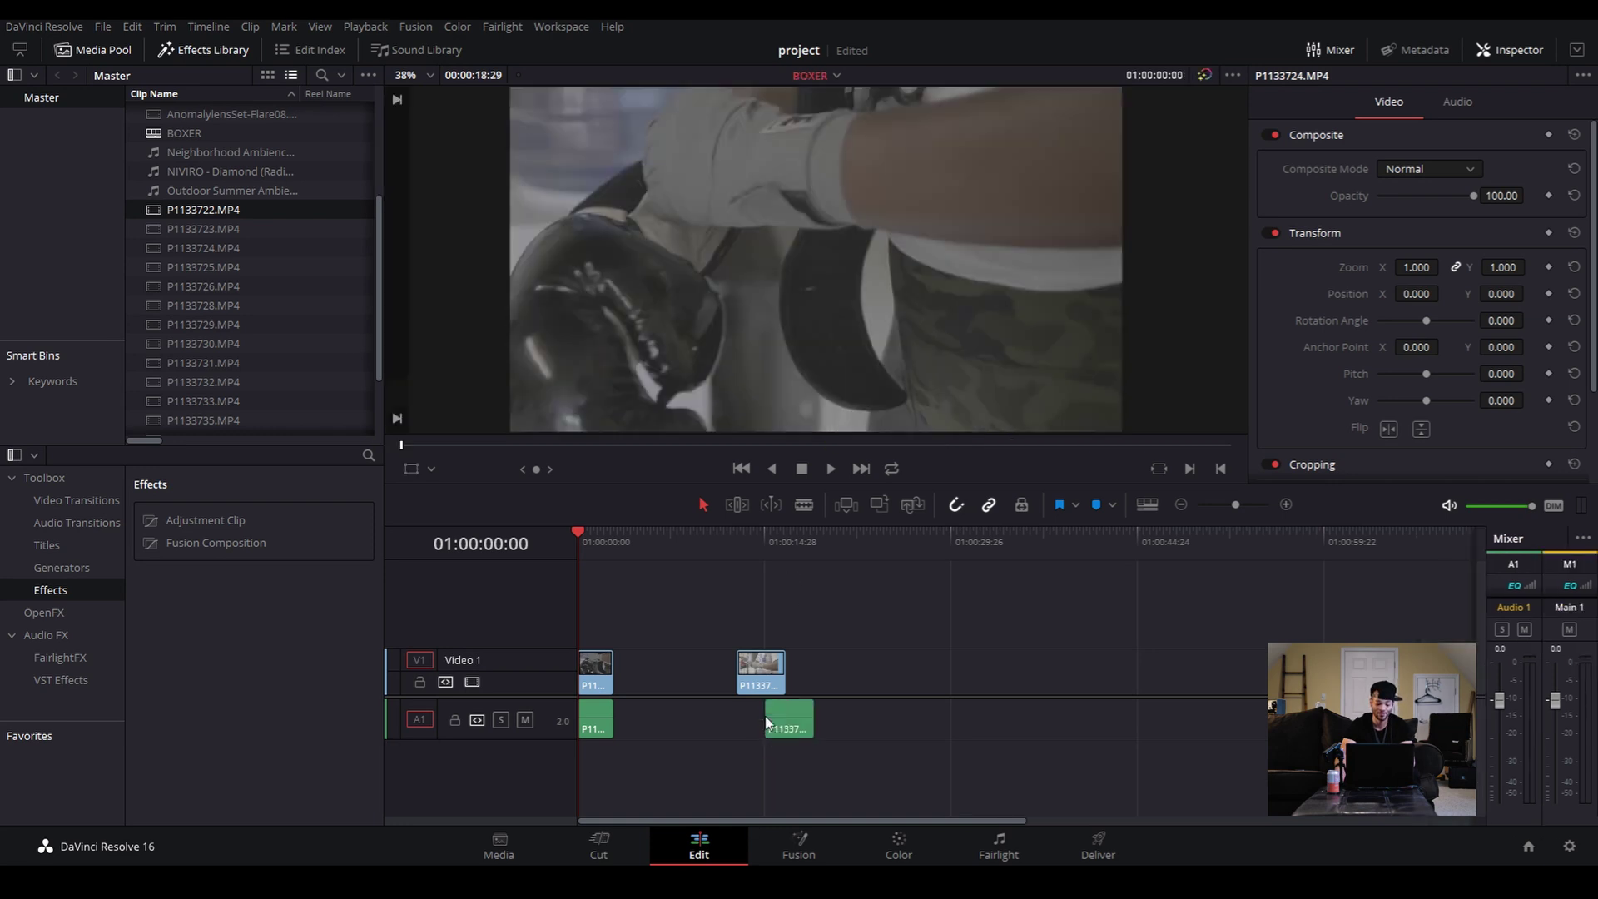
{"action": "key", "text": "ctrl+z"}
{"action": "key", "text": "ctrl+z"}
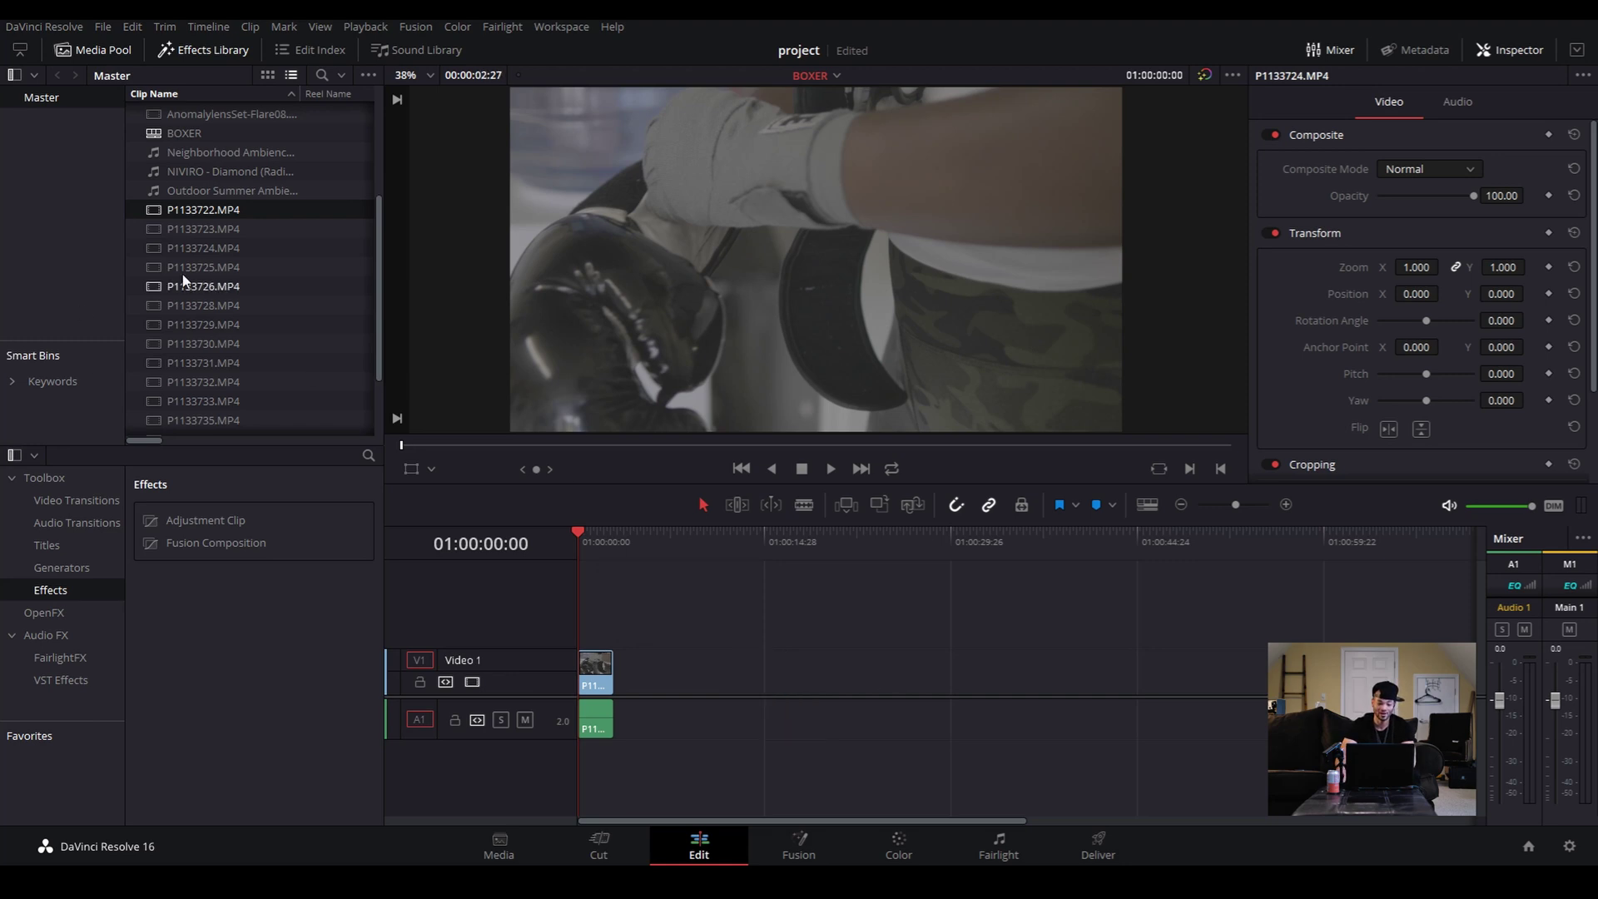
Load 108160__audione__breath-woman.wav in the source viewer and place it on Audio 1, leaving a gap after P1133724.MP4
{"action": "scroll", "coordinate": [208, 291], "scroll_direction": "up", "scroll_amount": 3}
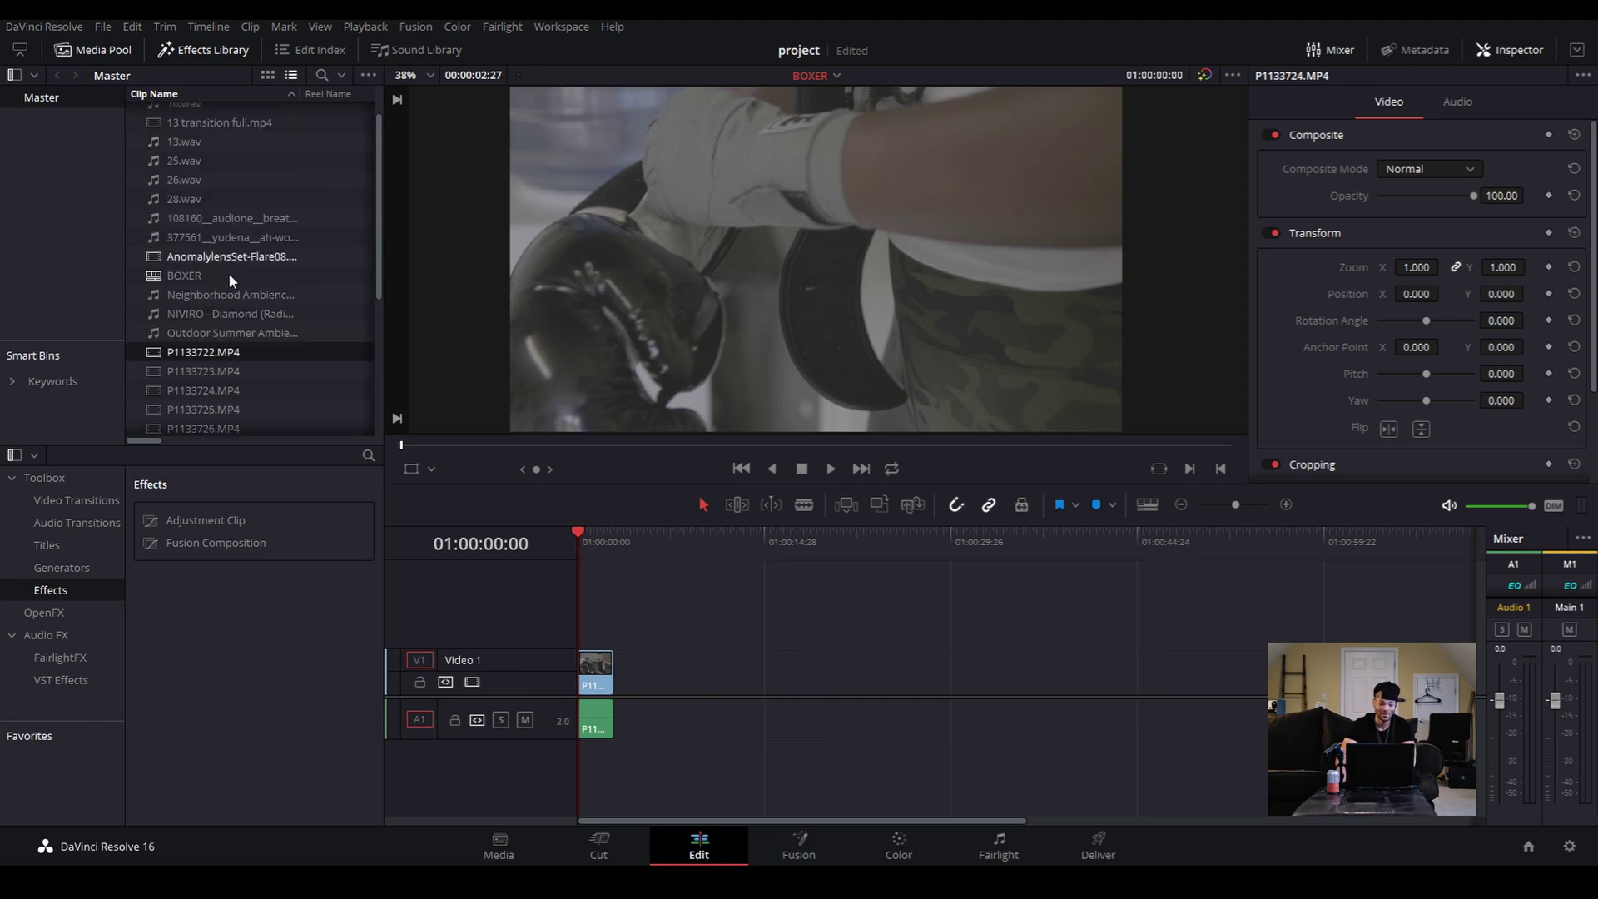
{"action": "double_click", "coordinate": [222, 218]}
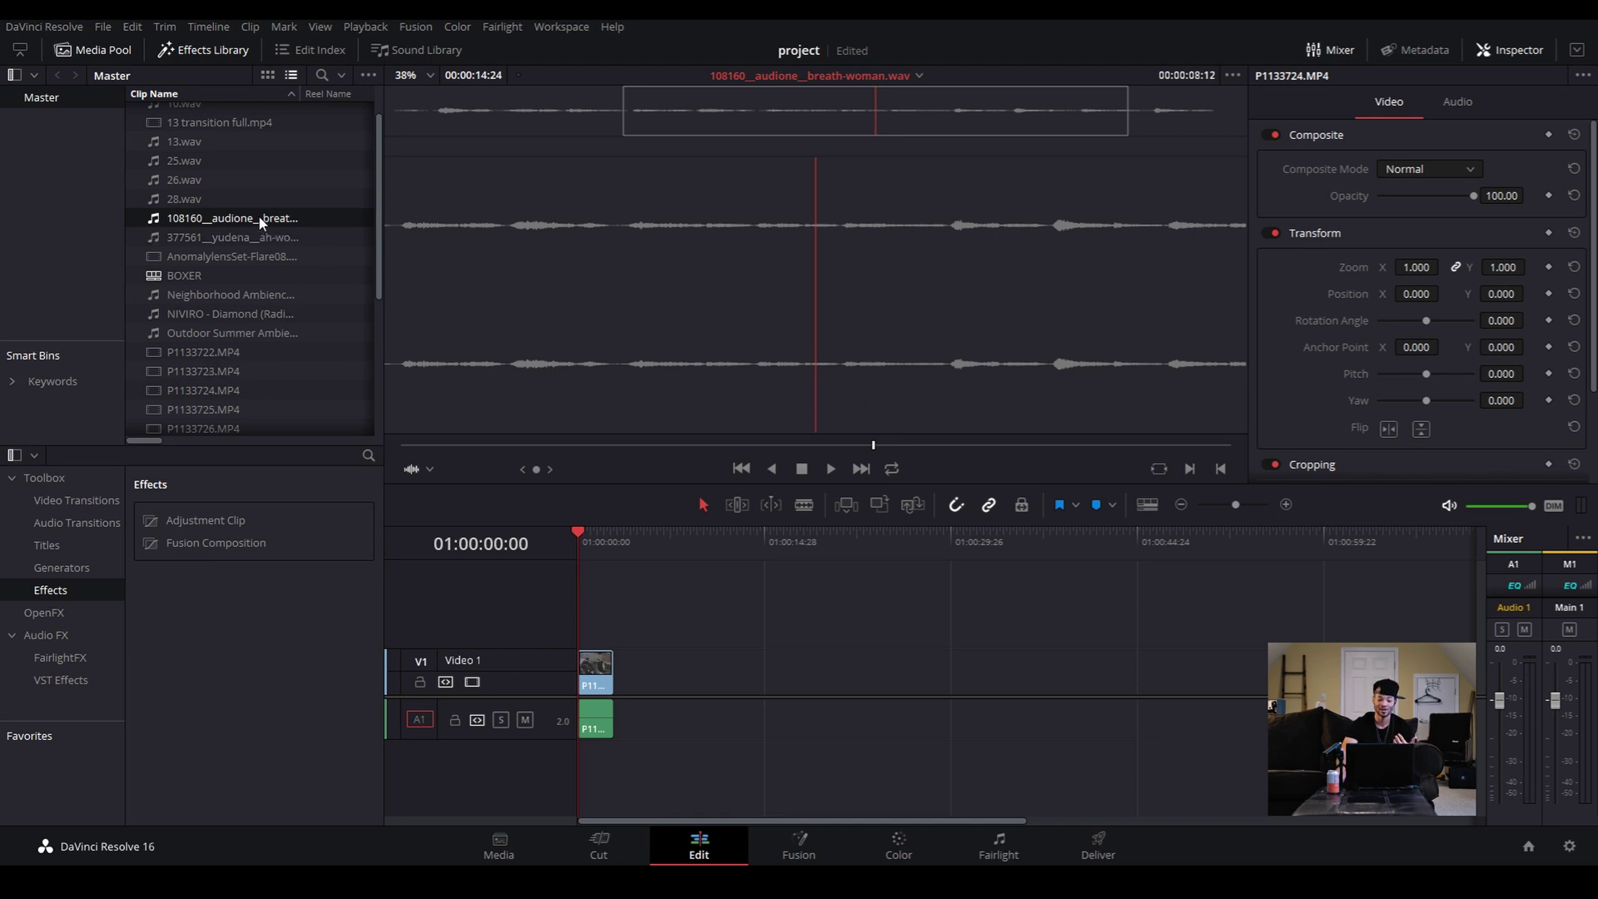
{"action": "left_click_drag", "start_coordinate": [258, 217], "coordinate": [702, 709]}
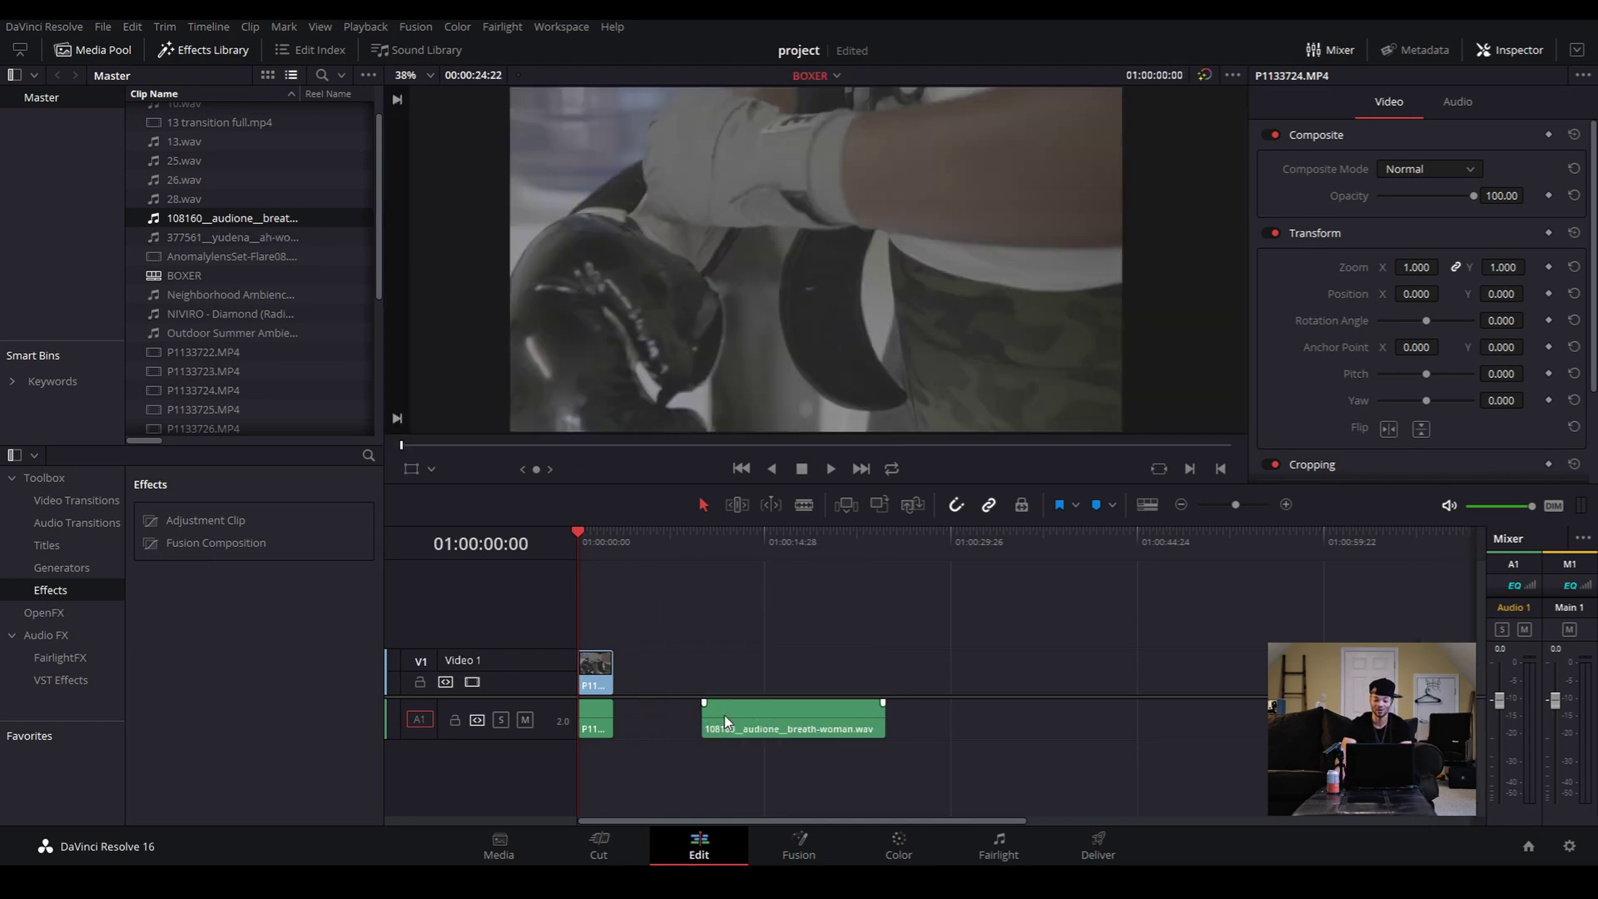
{"action": "left_click", "coordinate": [724, 712]}
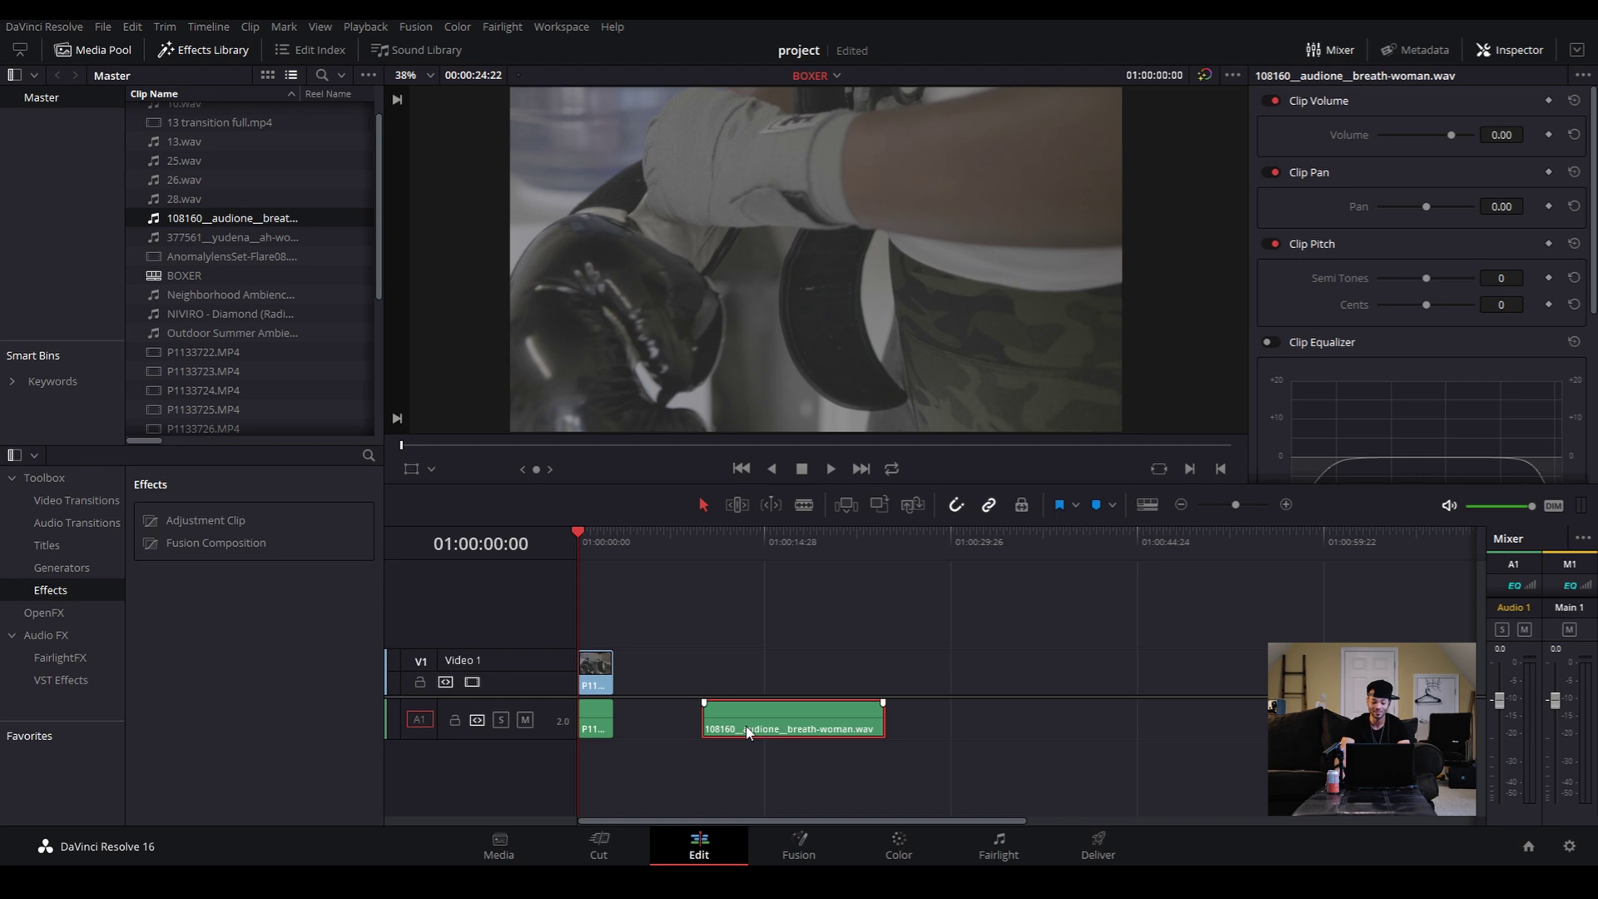
Try ripple-deleting P1133724.MP4 ahead of the breath audio, and undo the deletion
{"action": "left_click", "coordinate": [602, 726]}
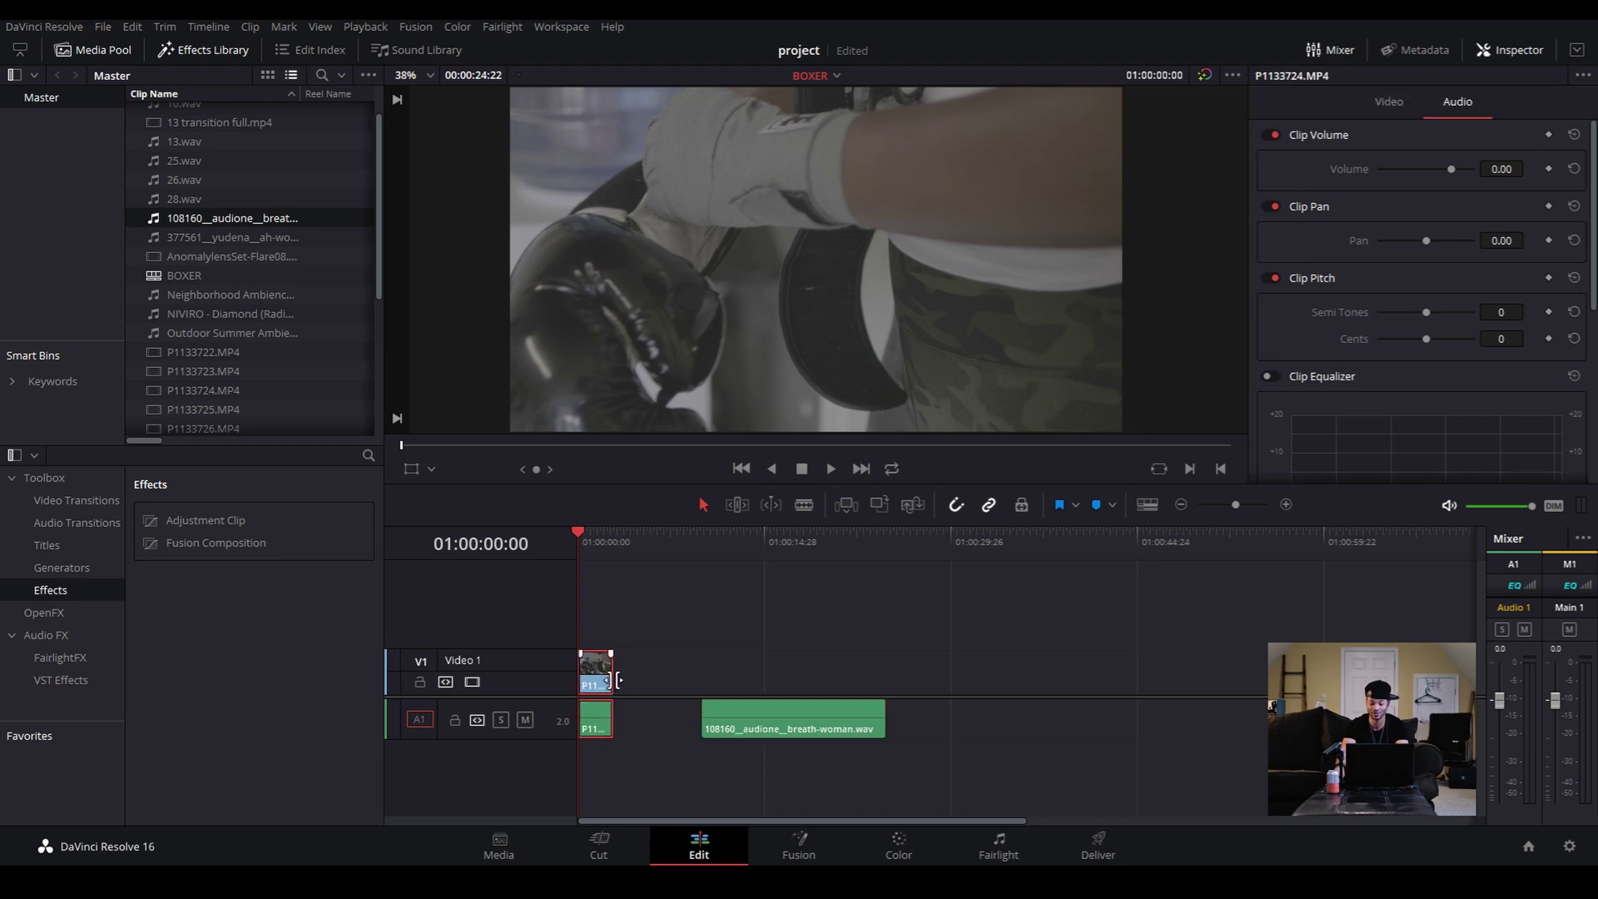
{"action": "key", "text": "Delete"}
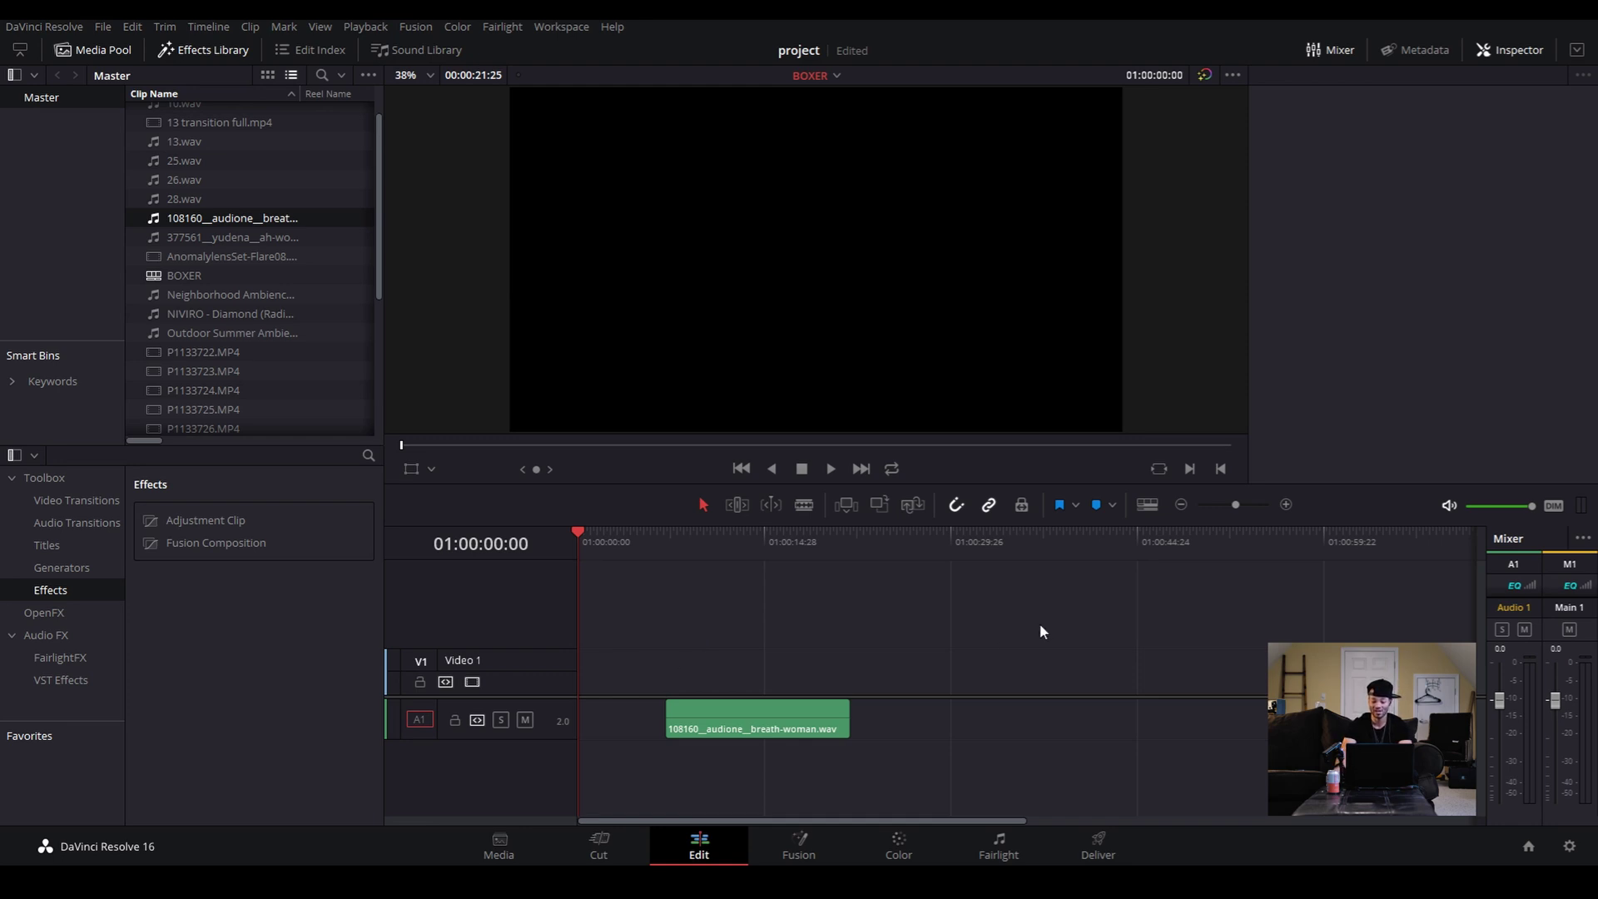
{"action": "key", "text": "ctrl+z"}
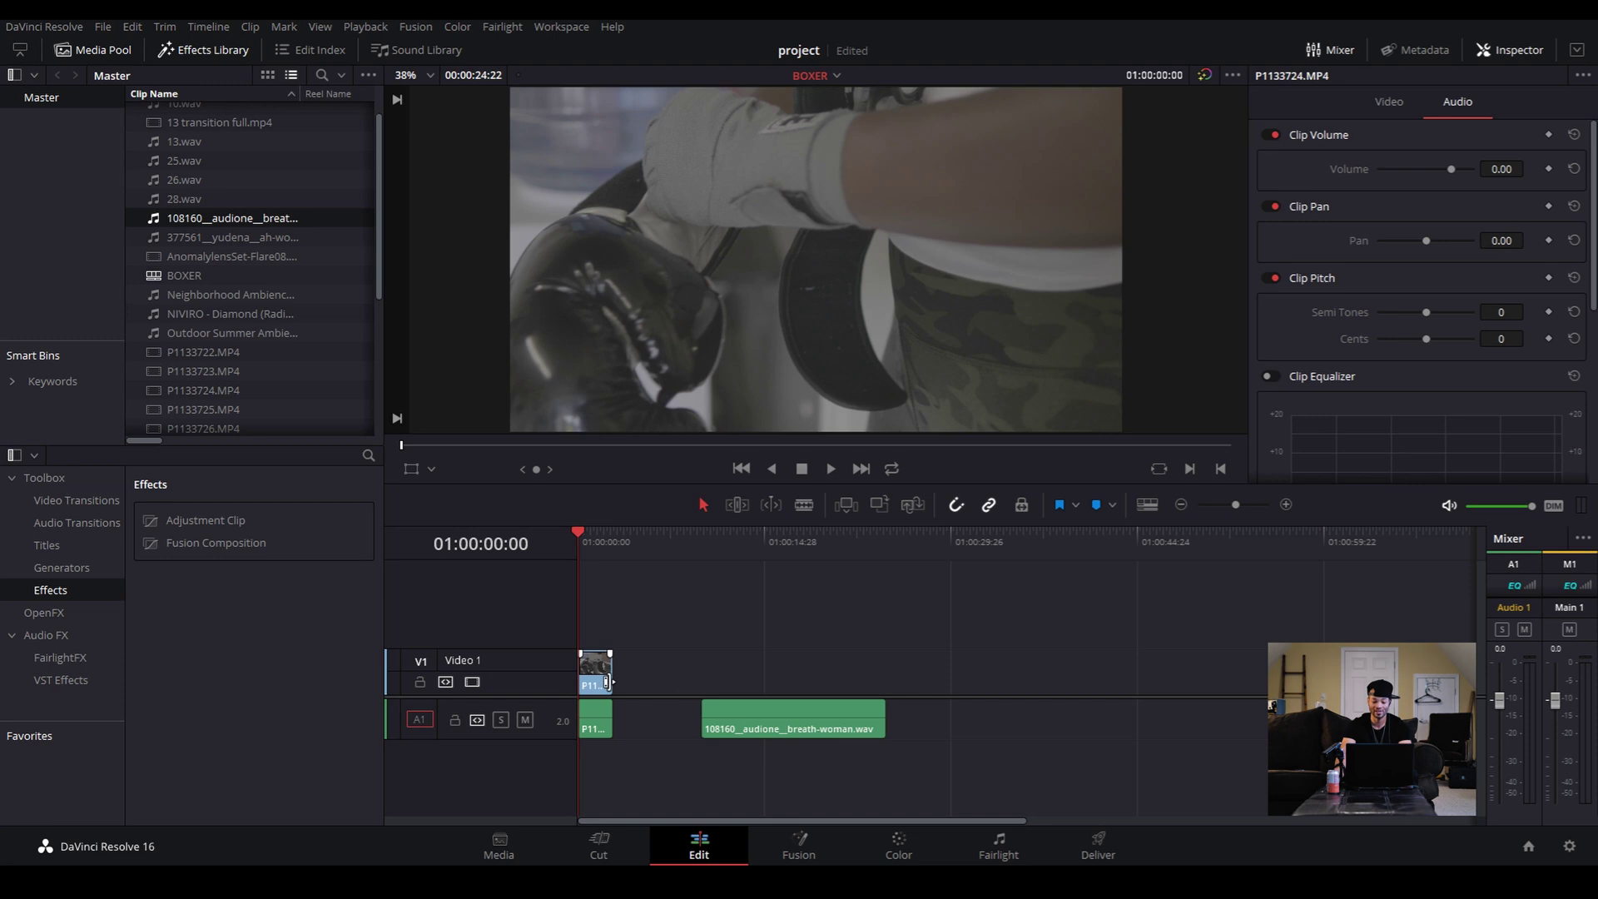
Move P1133724.MP4 against the start of the breath audio and place a copy of that audio before it on Audio 1
{"action": "left_click_drag", "start_coordinate": [598, 685], "coordinate": [685, 685]}
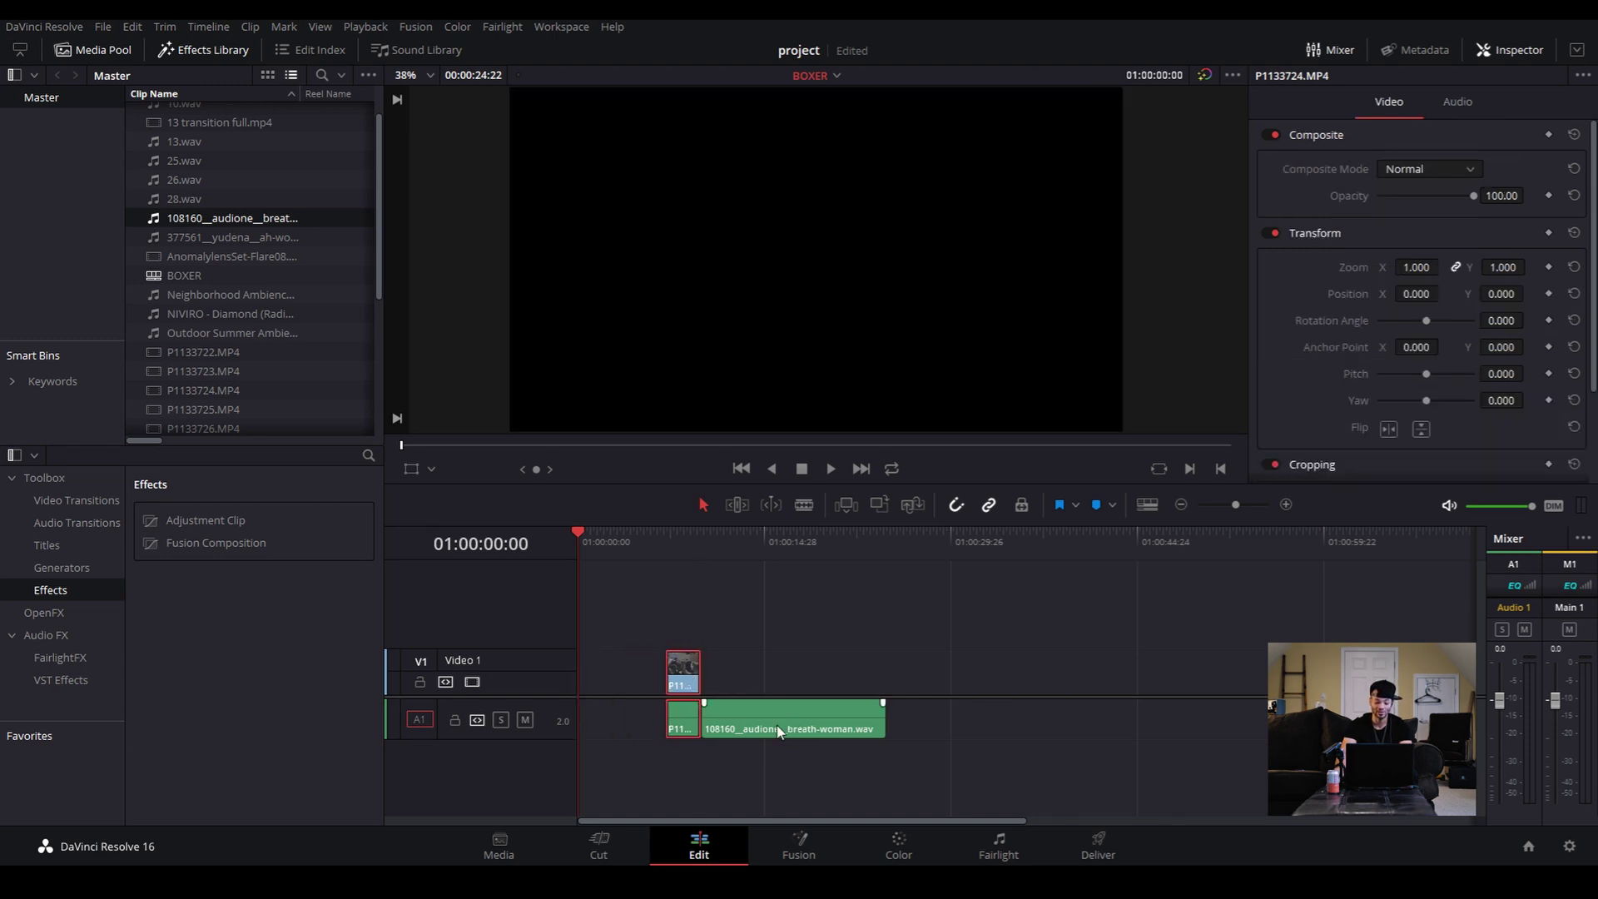
{"action": "left_click_drag", "start_coordinate": [794, 722], "coordinate": [621, 772]}
{"action": "left_click_drag", "start_coordinate": [758, 763], "coordinate": [624, 736]}
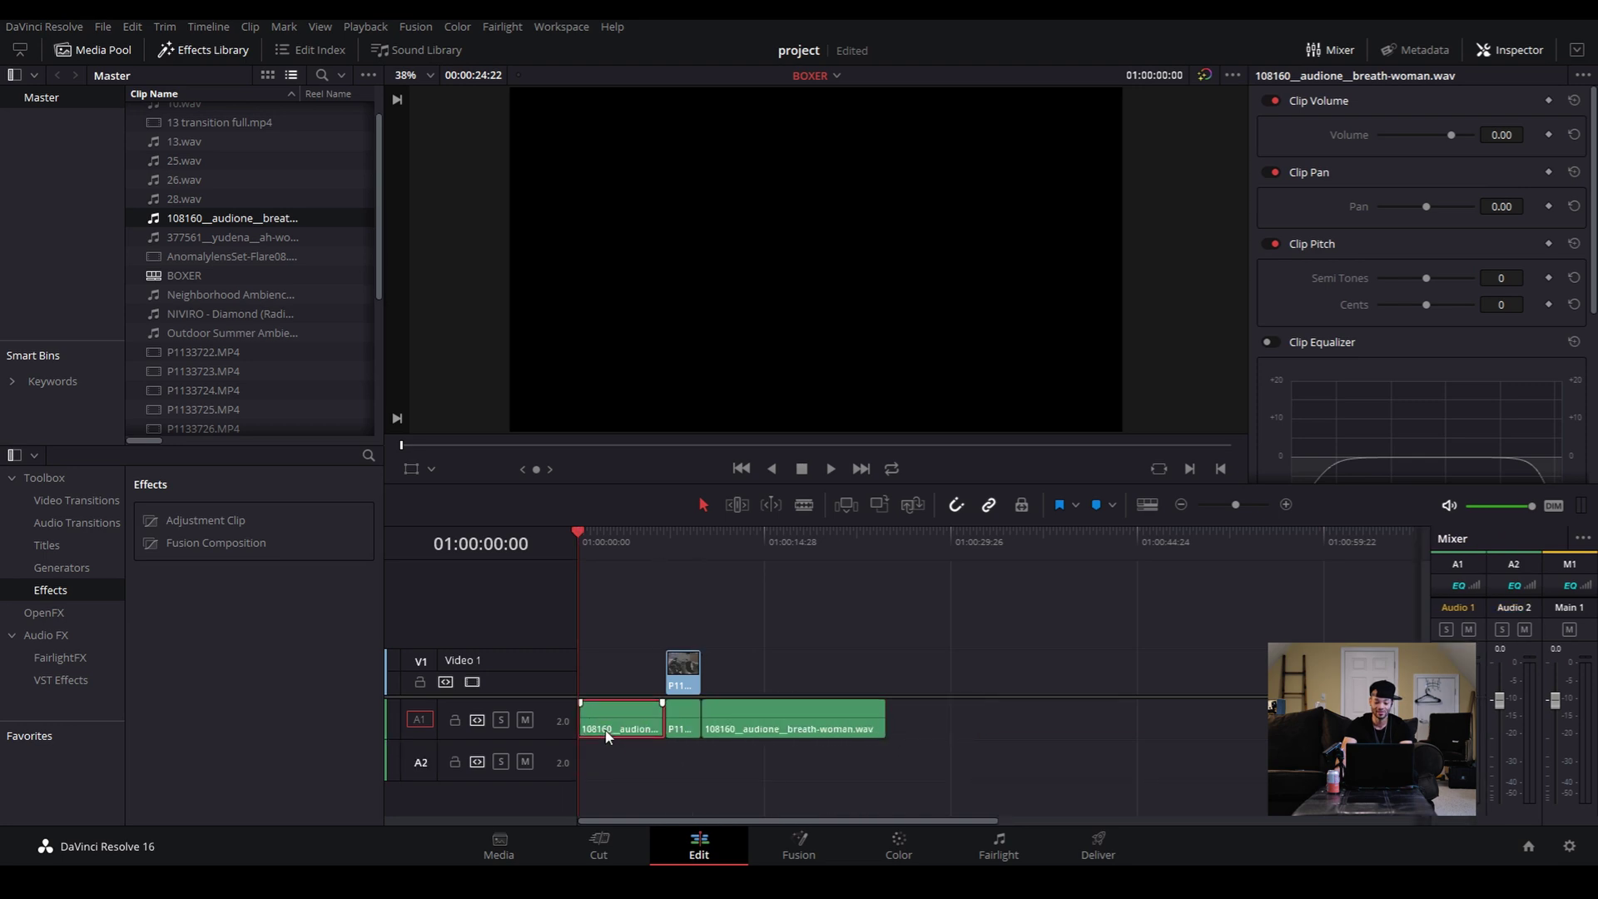
Ripple-delete P1133724.MP4 from between the two breath audio clips
{"action": "left_click", "coordinate": [734, 729]}
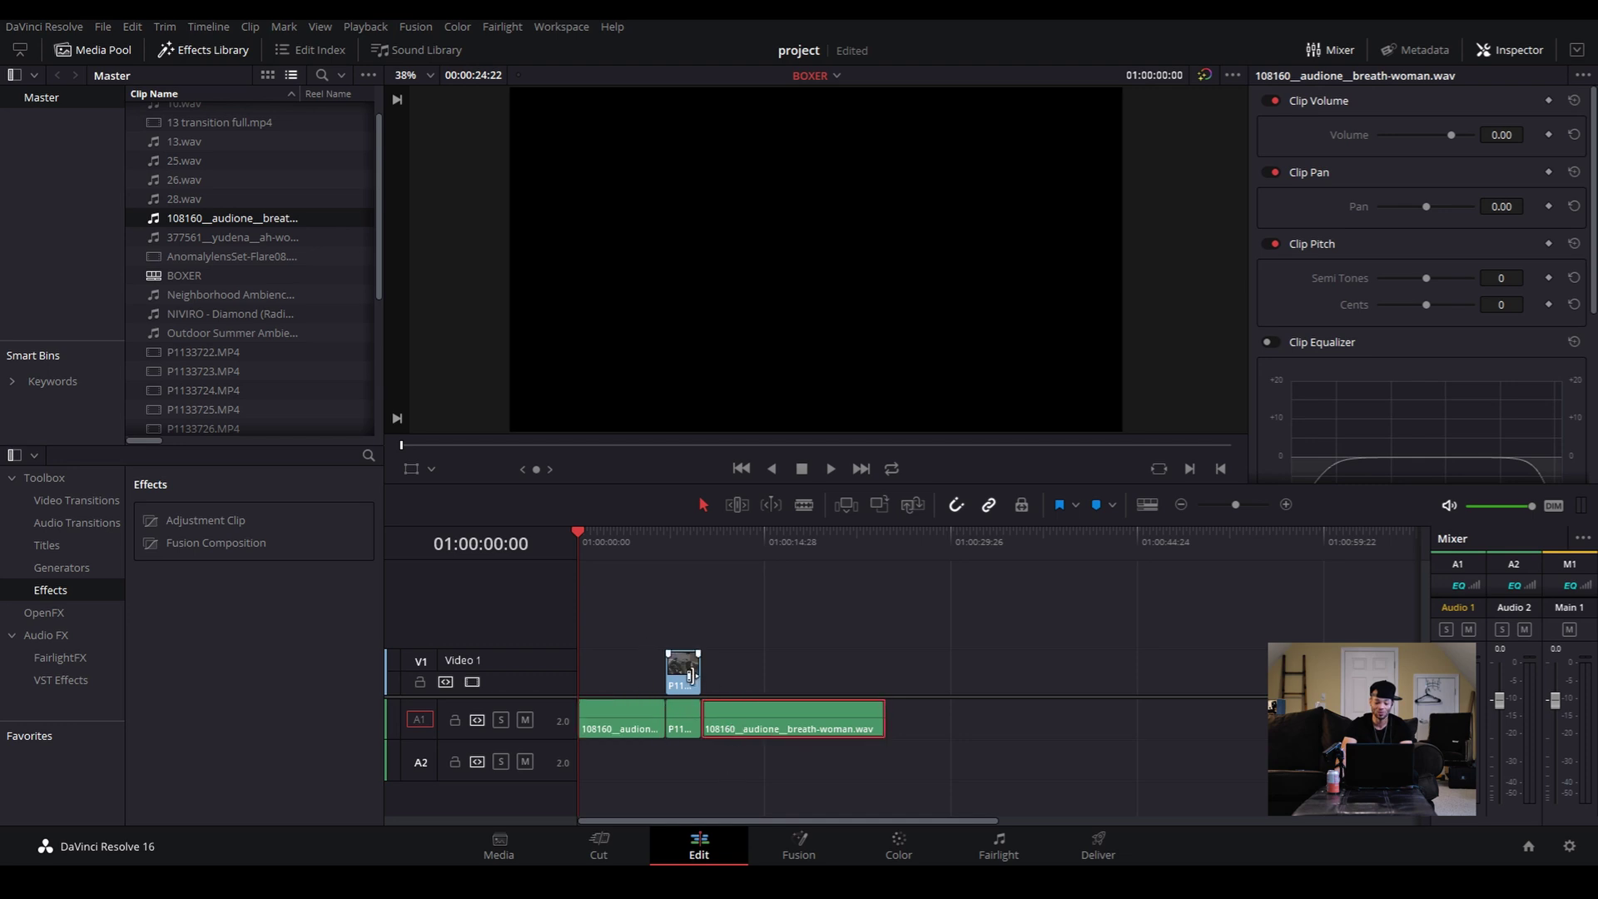
{"action": "left_click", "coordinate": [686, 681]}
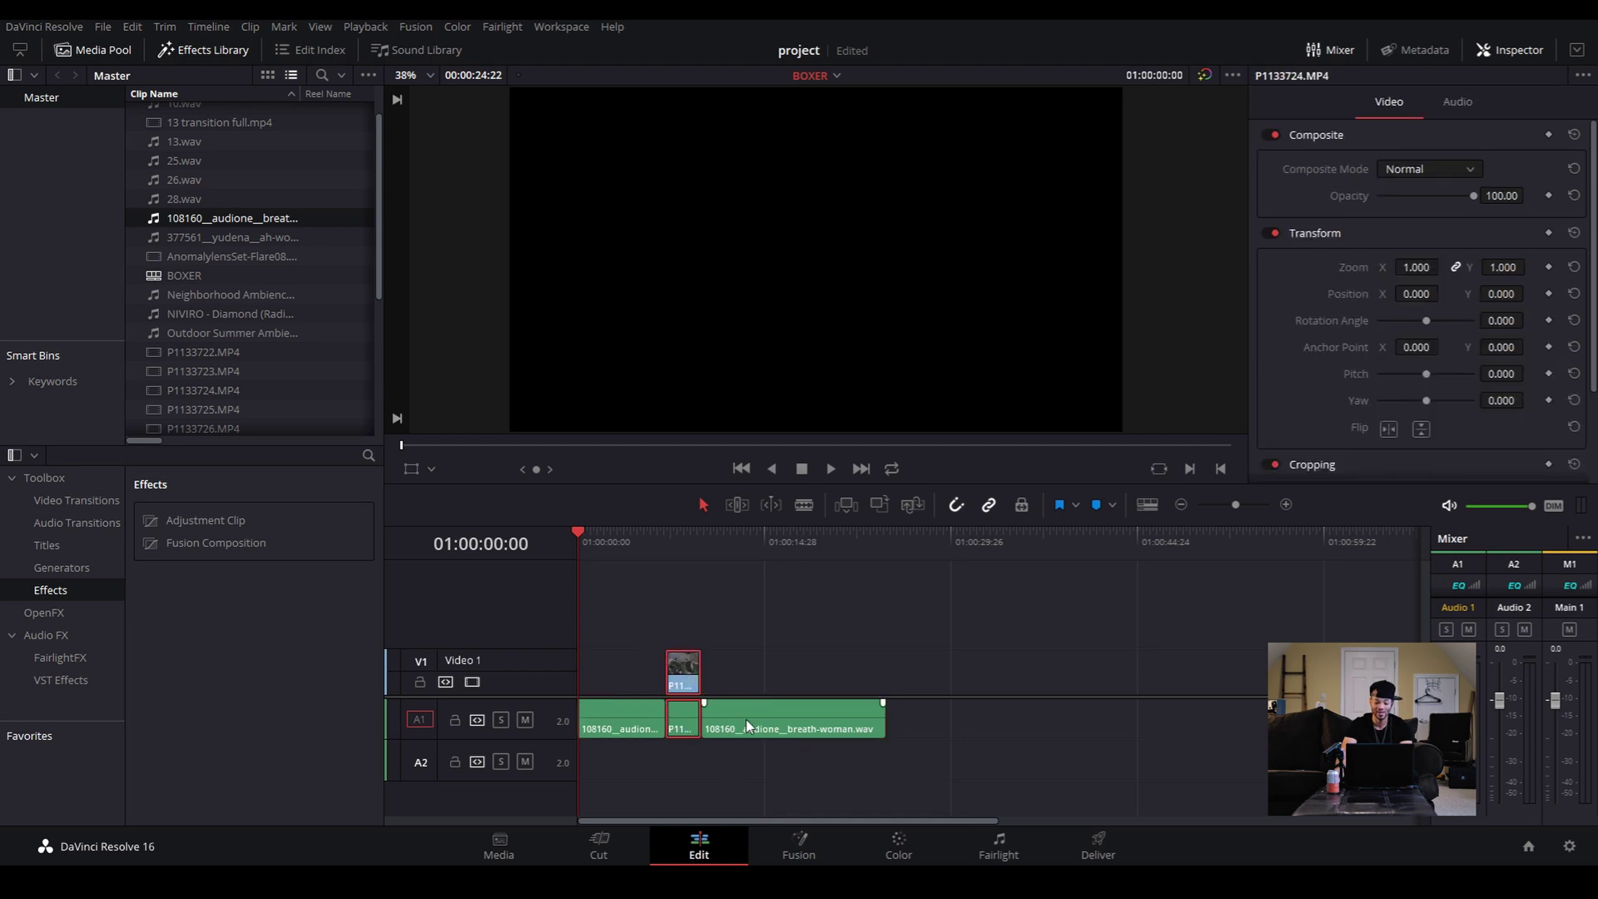
{"action": "left_click", "coordinate": [655, 719]}
{"action": "left_click", "coordinate": [681, 679]}
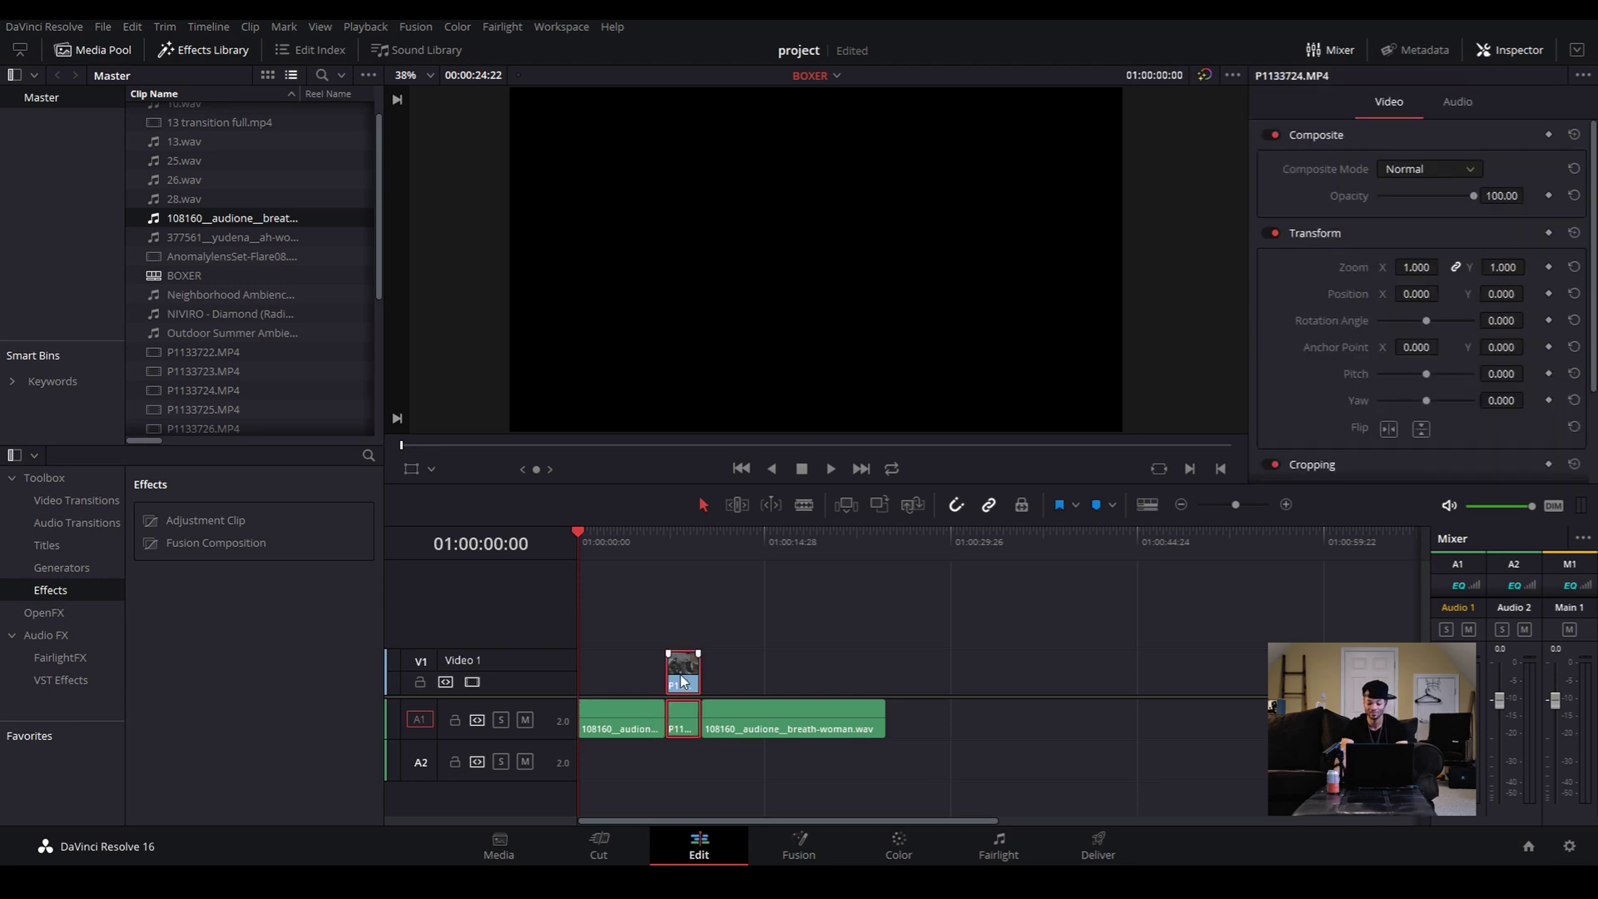
{"action": "key", "text": "Delete"}
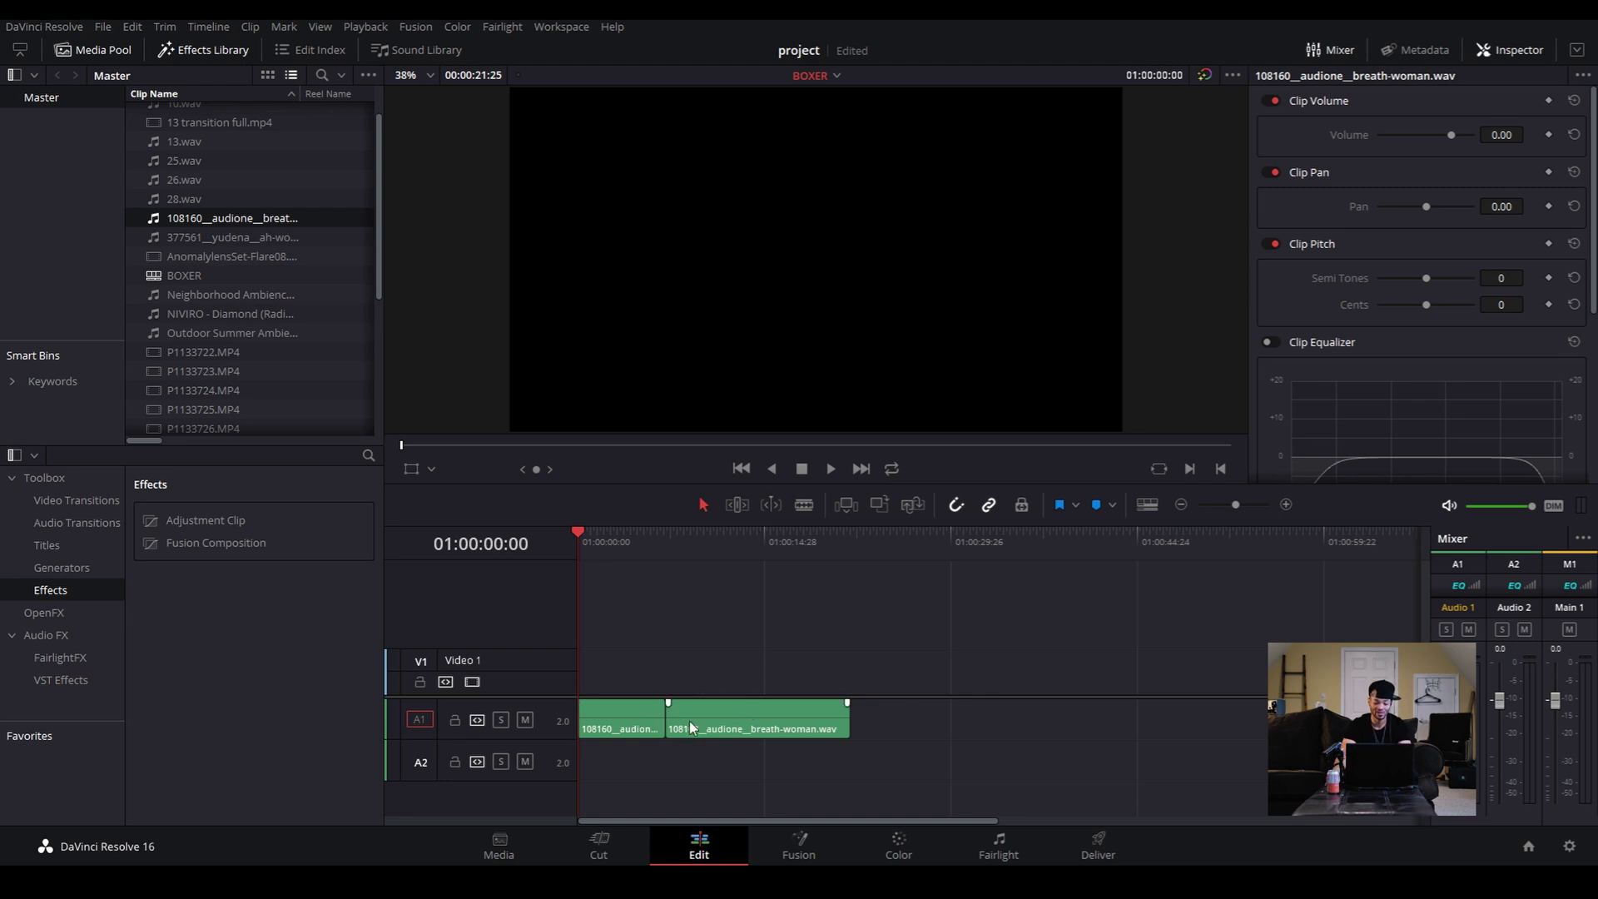
Undo the ripple deletion, the copied breath audio and the move of P1133724.MP4
{"action": "key", "text": "ctrl+z"}
{"action": "key", "text": "ctrl+z"}
{"action": "key", "text": "ctrl+z"}
{"action": "key", "text": "ctrl+z"}
{"action": "key", "text": "ctrl+z"}
{"action": "key", "text": "ctrl+z"}
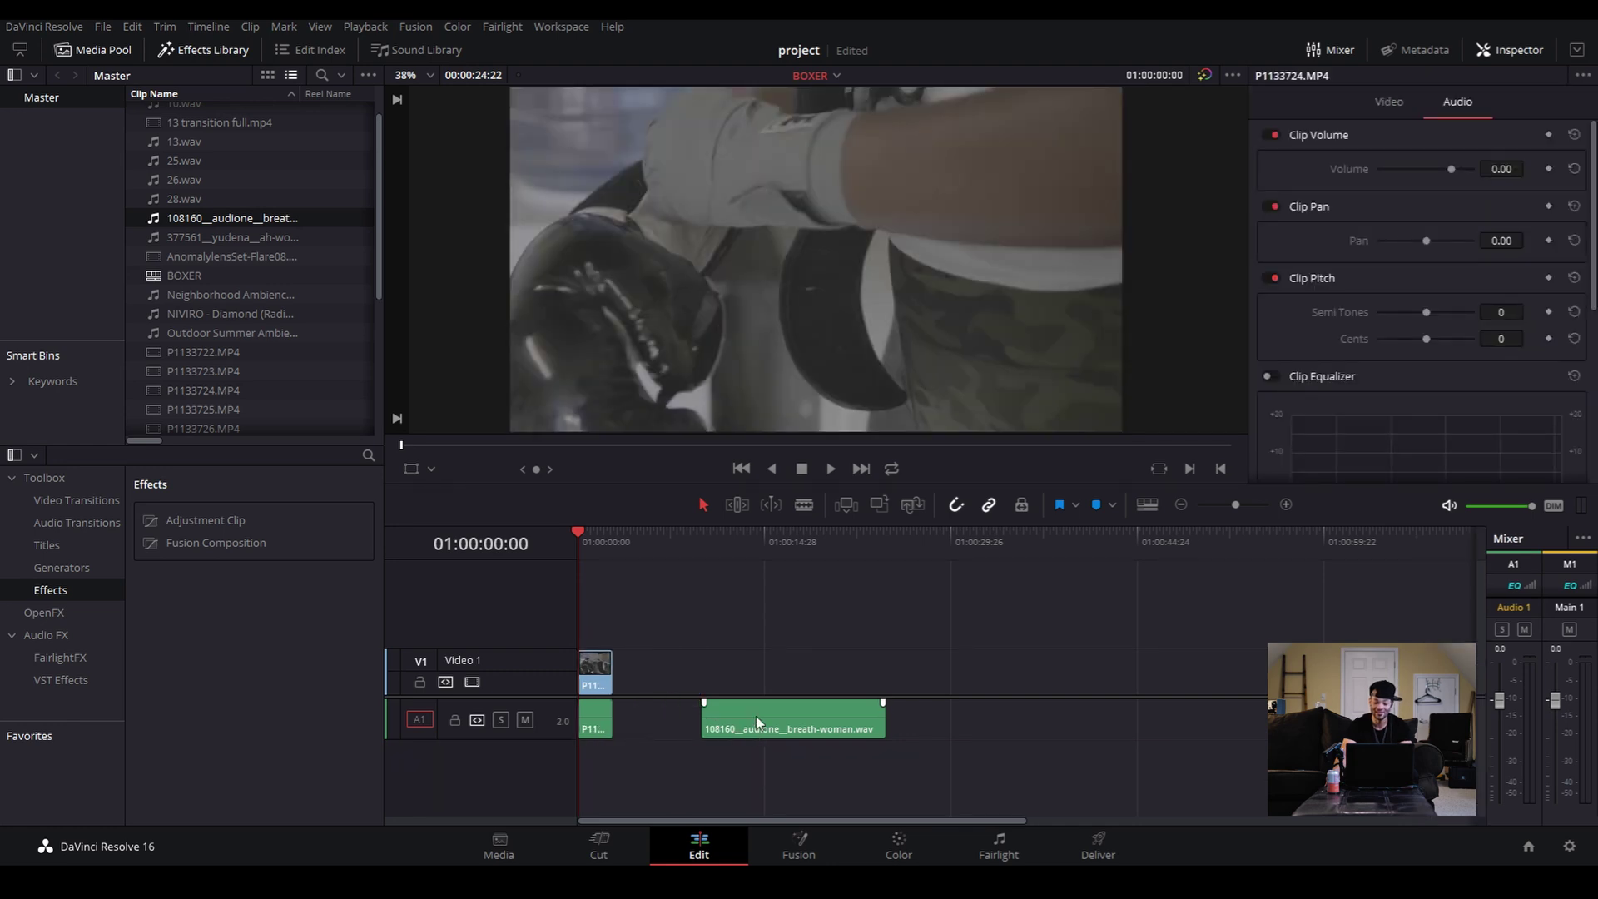
Move P1133724.MP4 along Video 1 to a point beyond the end of the breath audio clip
{"action": "left_click", "coordinate": [758, 721]}
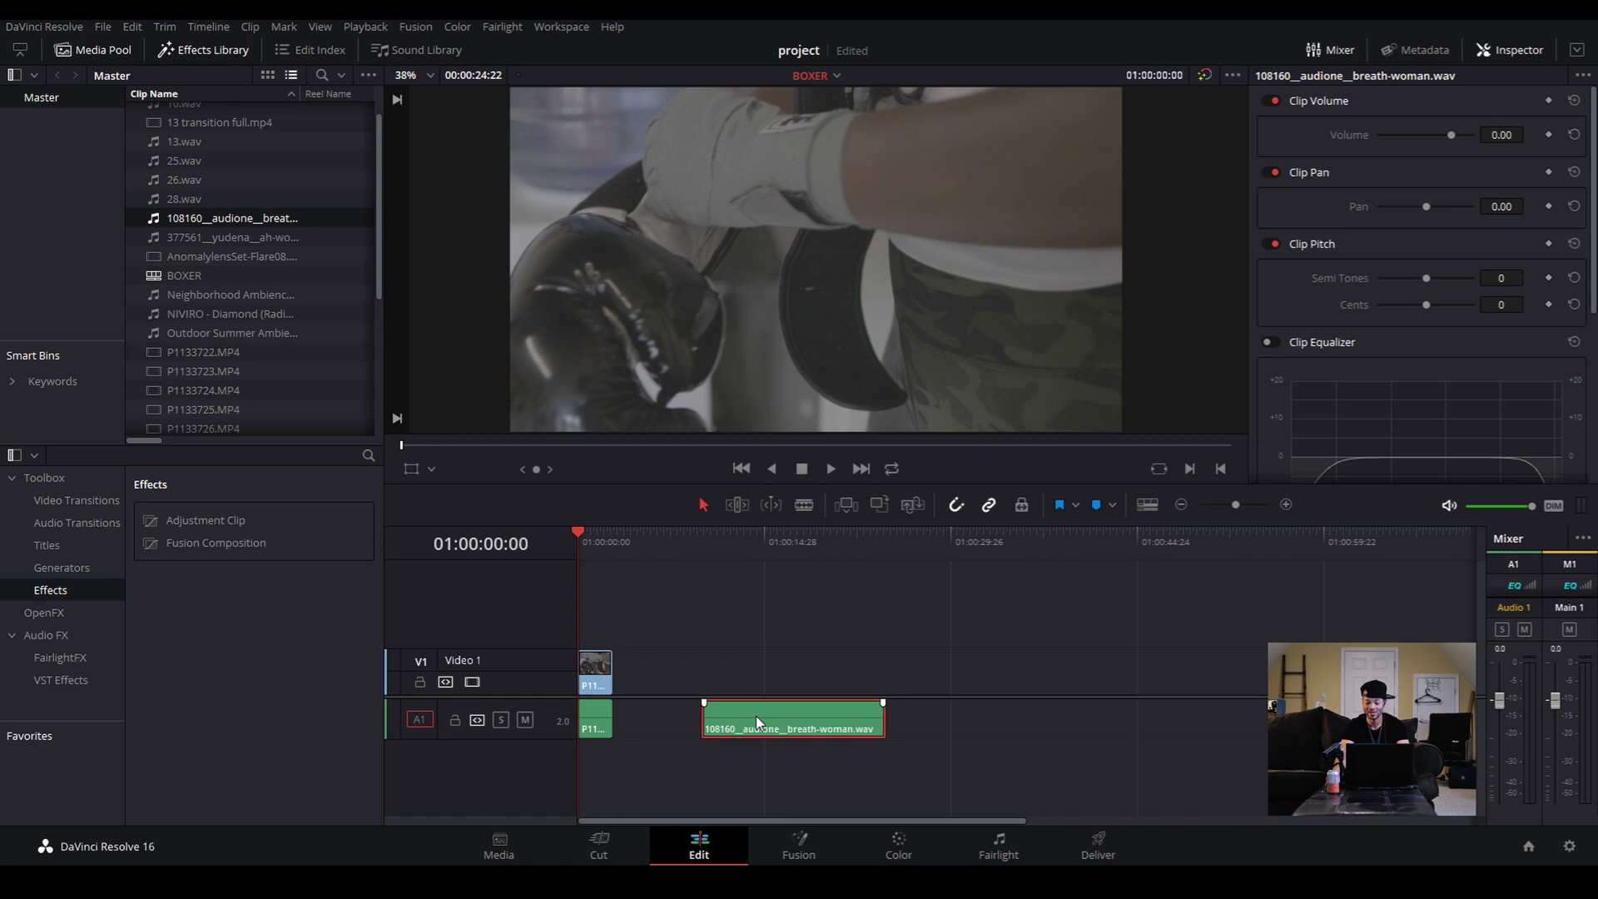
{"action": "left_click_drag", "start_coordinate": [606, 684], "coordinate": [945, 685]}
Try deleting the breath audio clip while leaving its gap open, and undo the deletion
{"action": "left_click", "coordinate": [825, 724]}
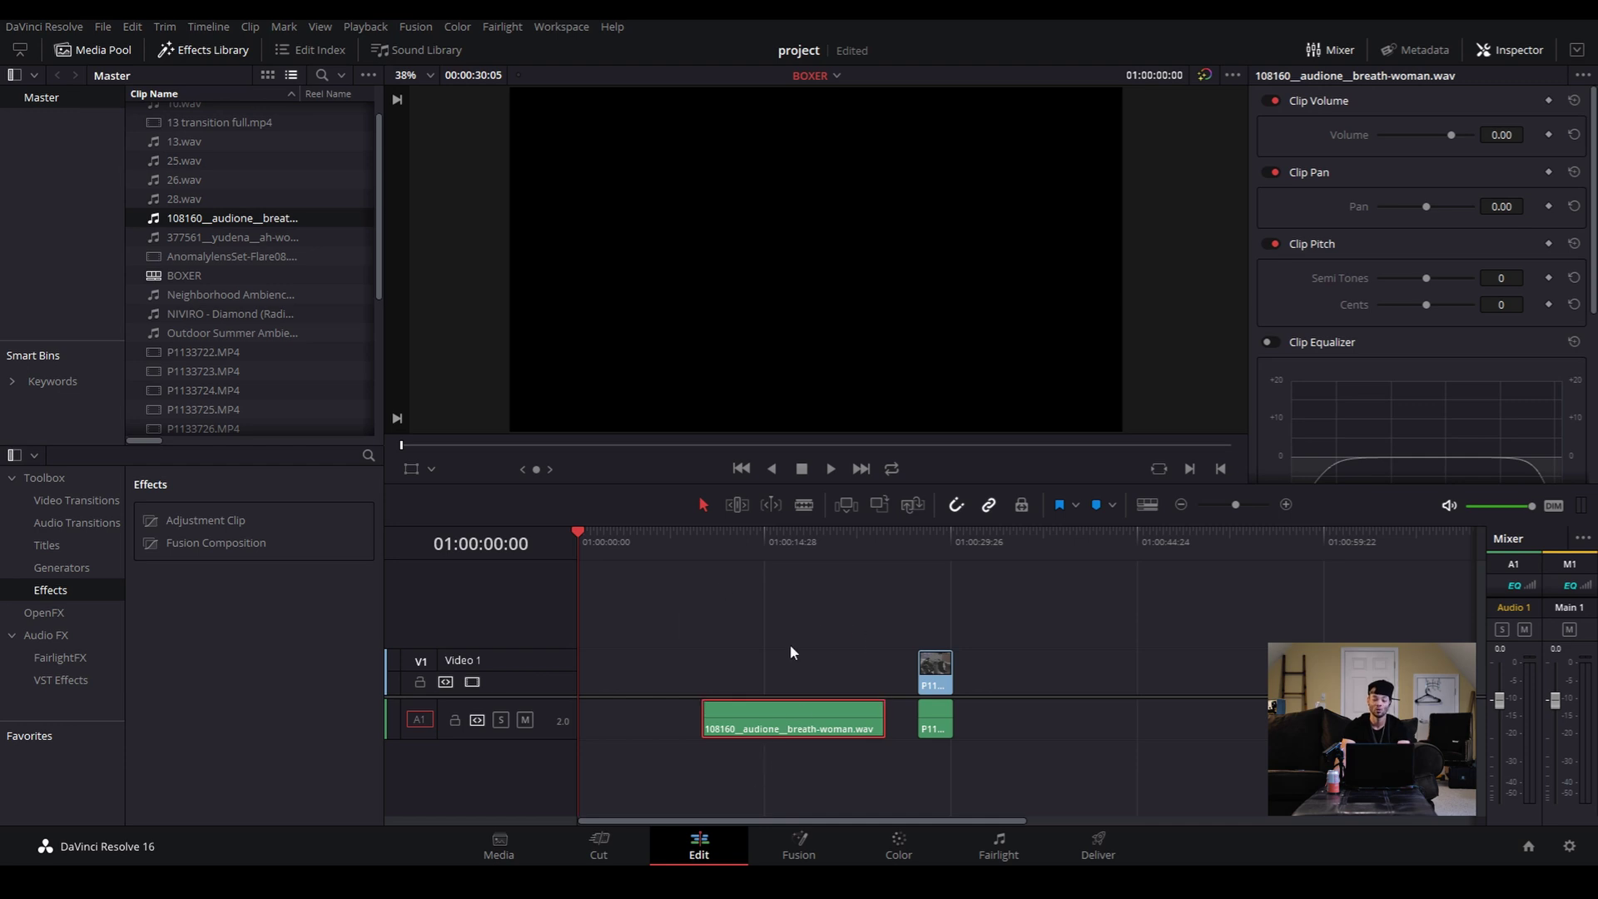
{"action": "key", "text": "BackSpace"}
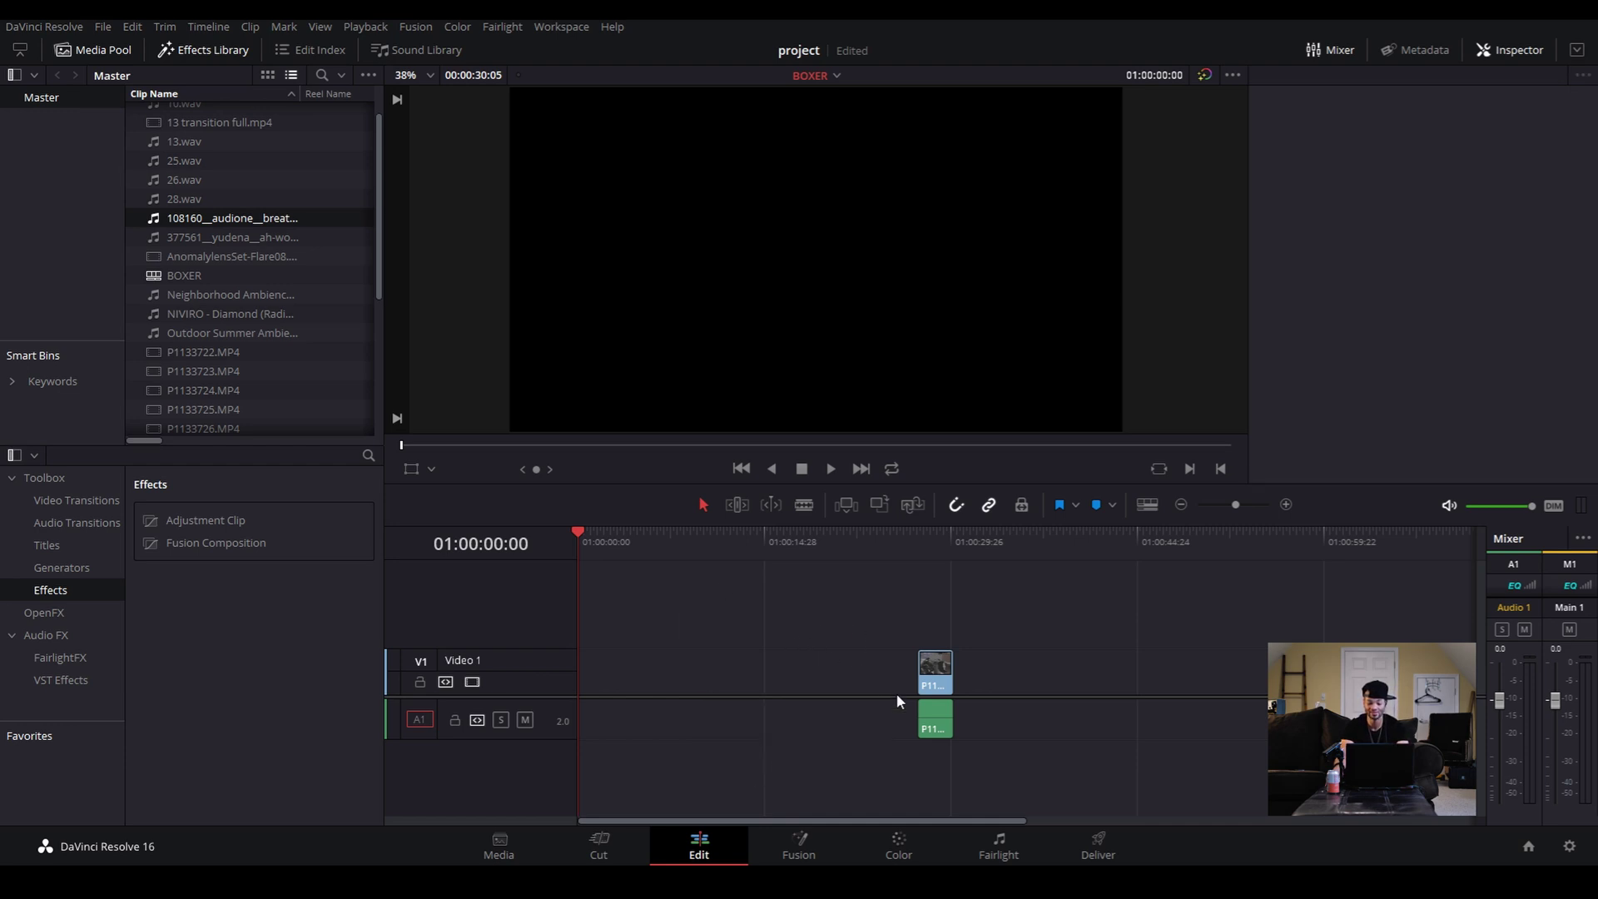
{"action": "left_click", "coordinate": [933, 678]}
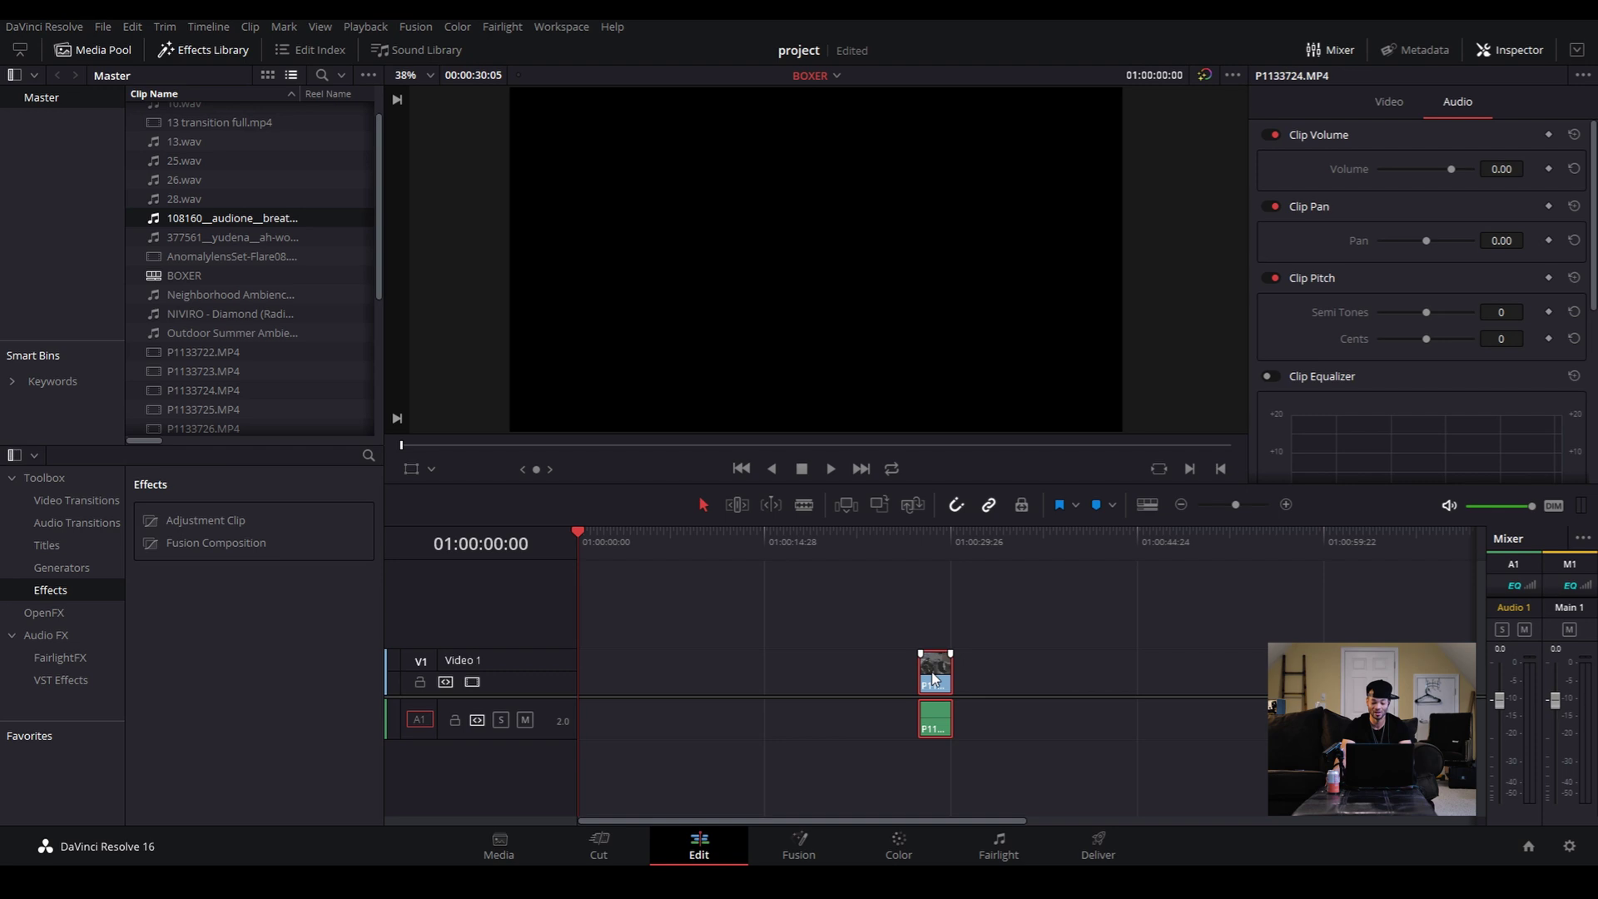
{"action": "key", "text": "ctrl+z"}
Ripple-delete the breath audio clip and move P1133724.MP4 back to the start of the timeline
{"action": "left_click", "coordinate": [808, 714]}
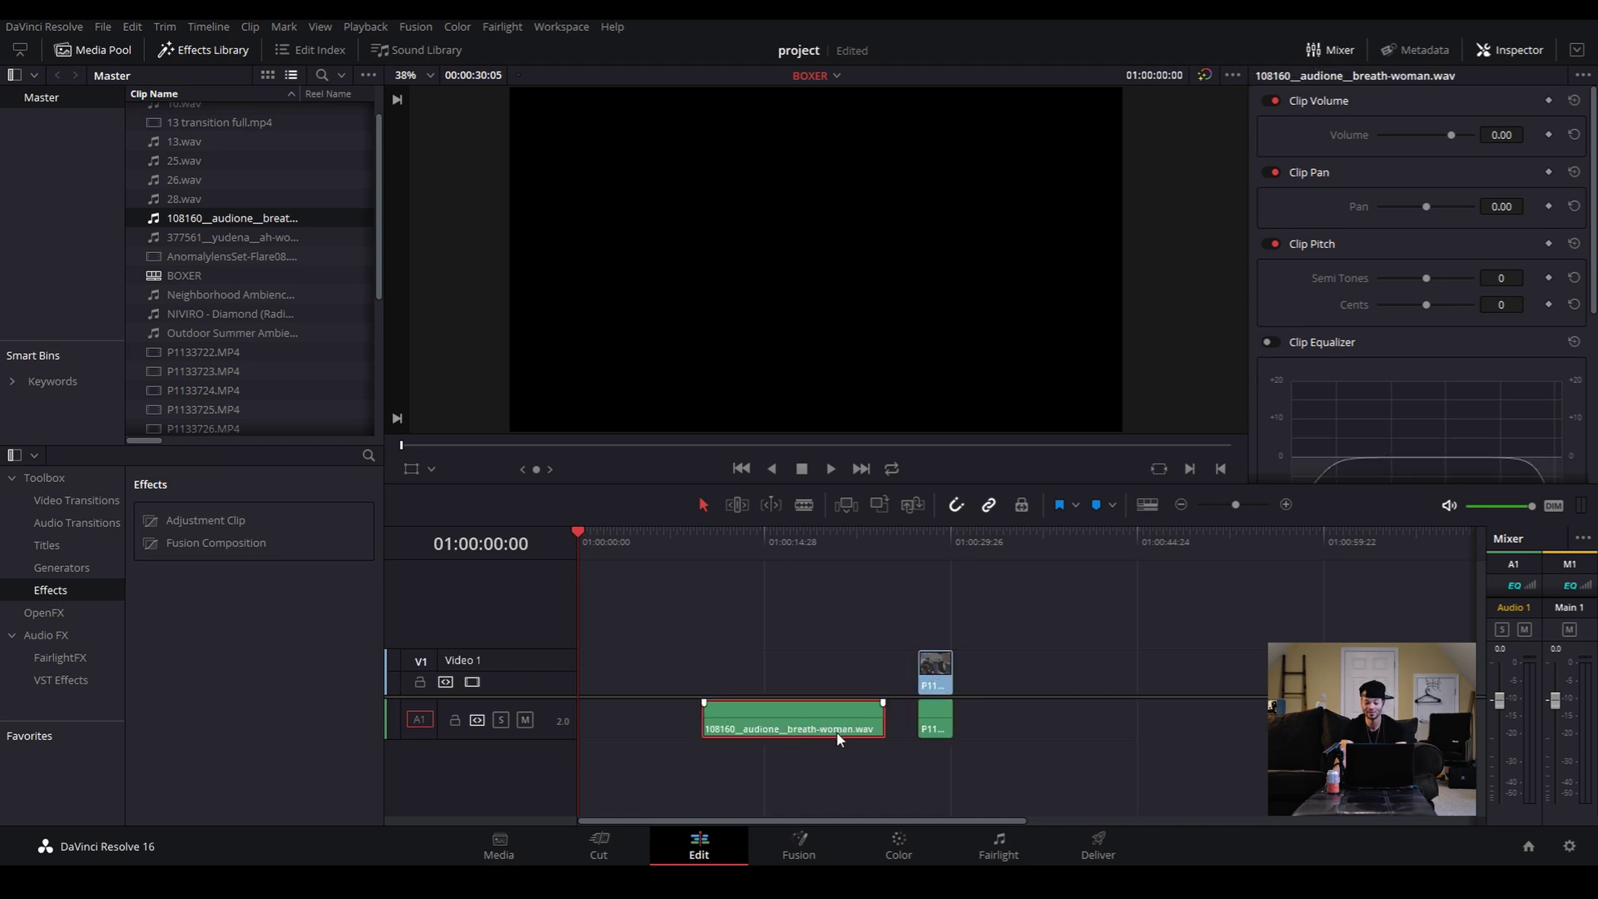
{"action": "key", "text": "Delete"}
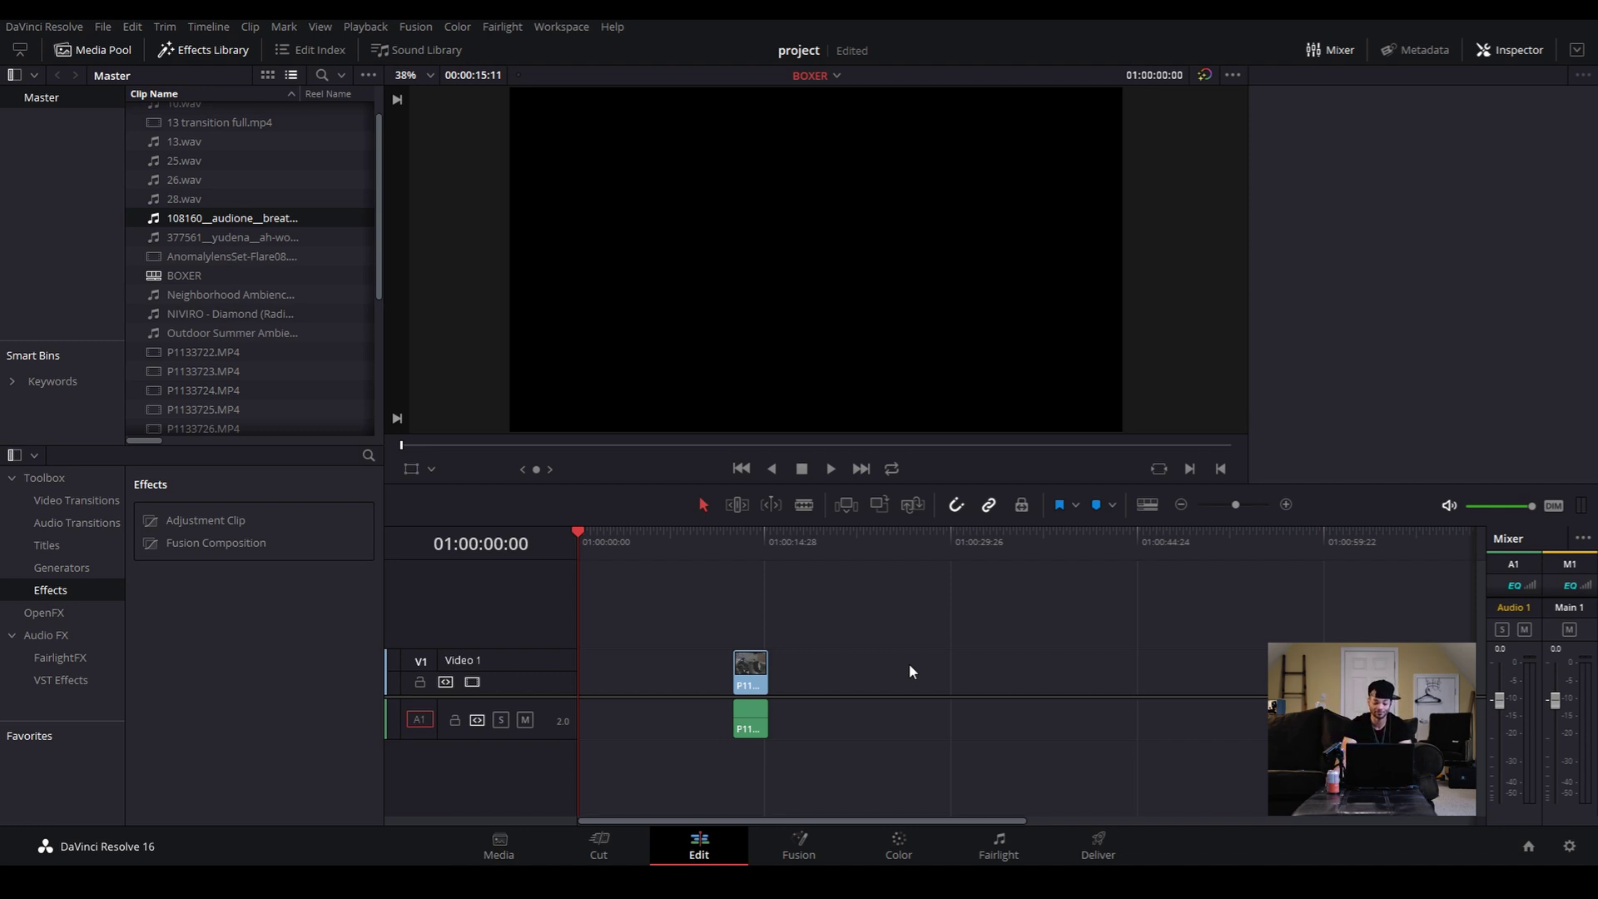
{"action": "left_click_drag", "start_coordinate": [736, 684], "coordinate": [582, 684]}
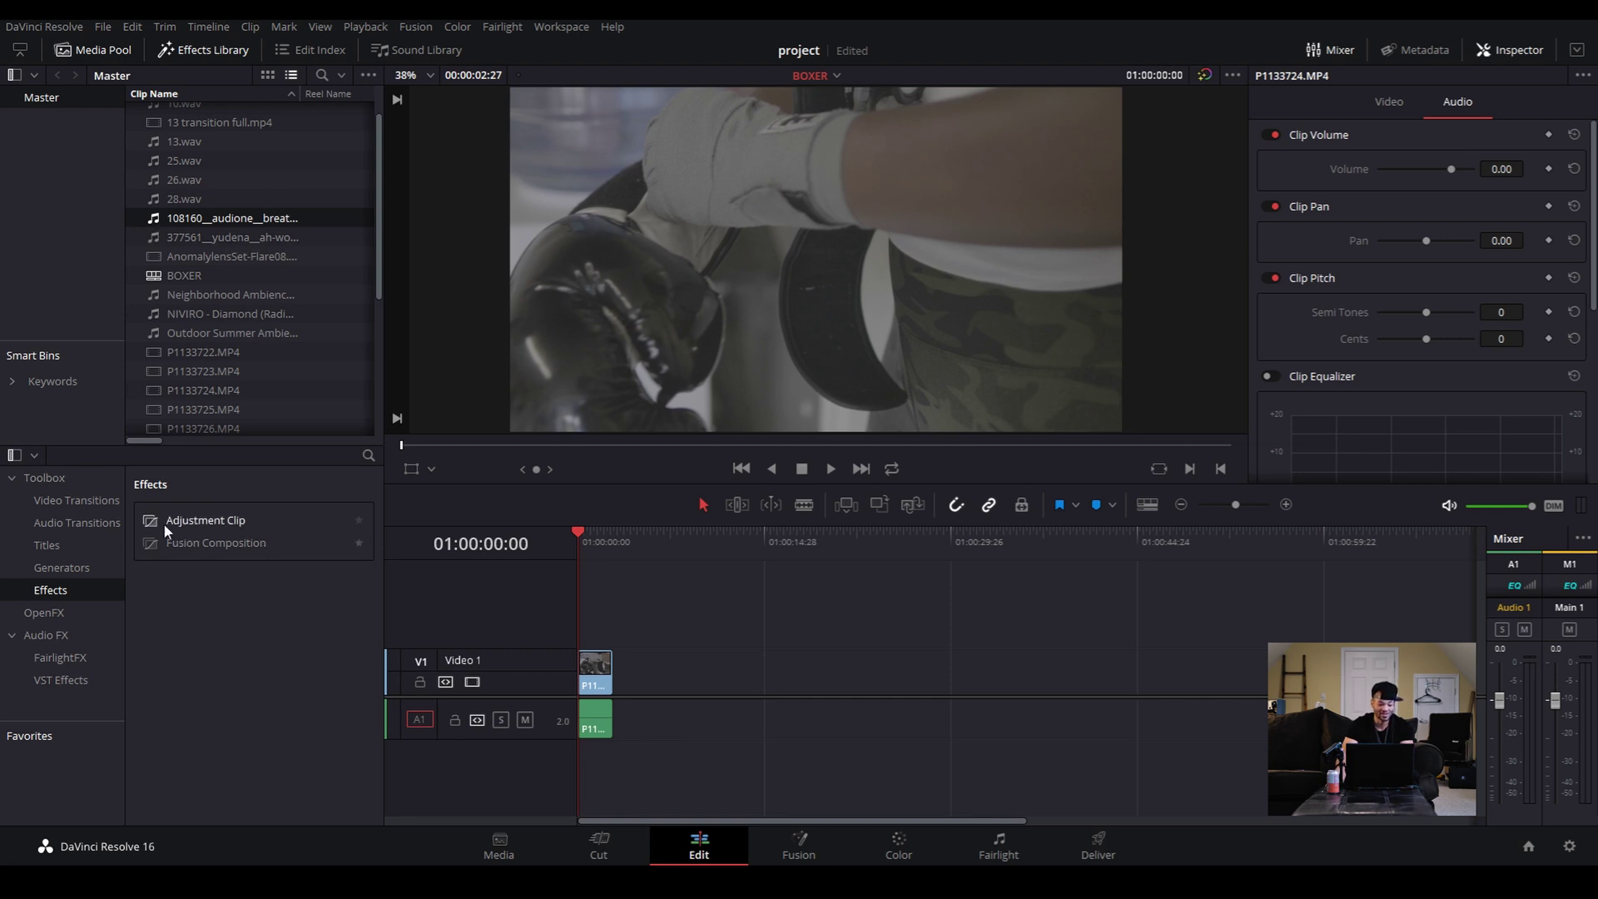
Hide and restore the Effects Library, and do the same with the Media Pool
{"action": "left_click", "coordinate": [196, 49]}
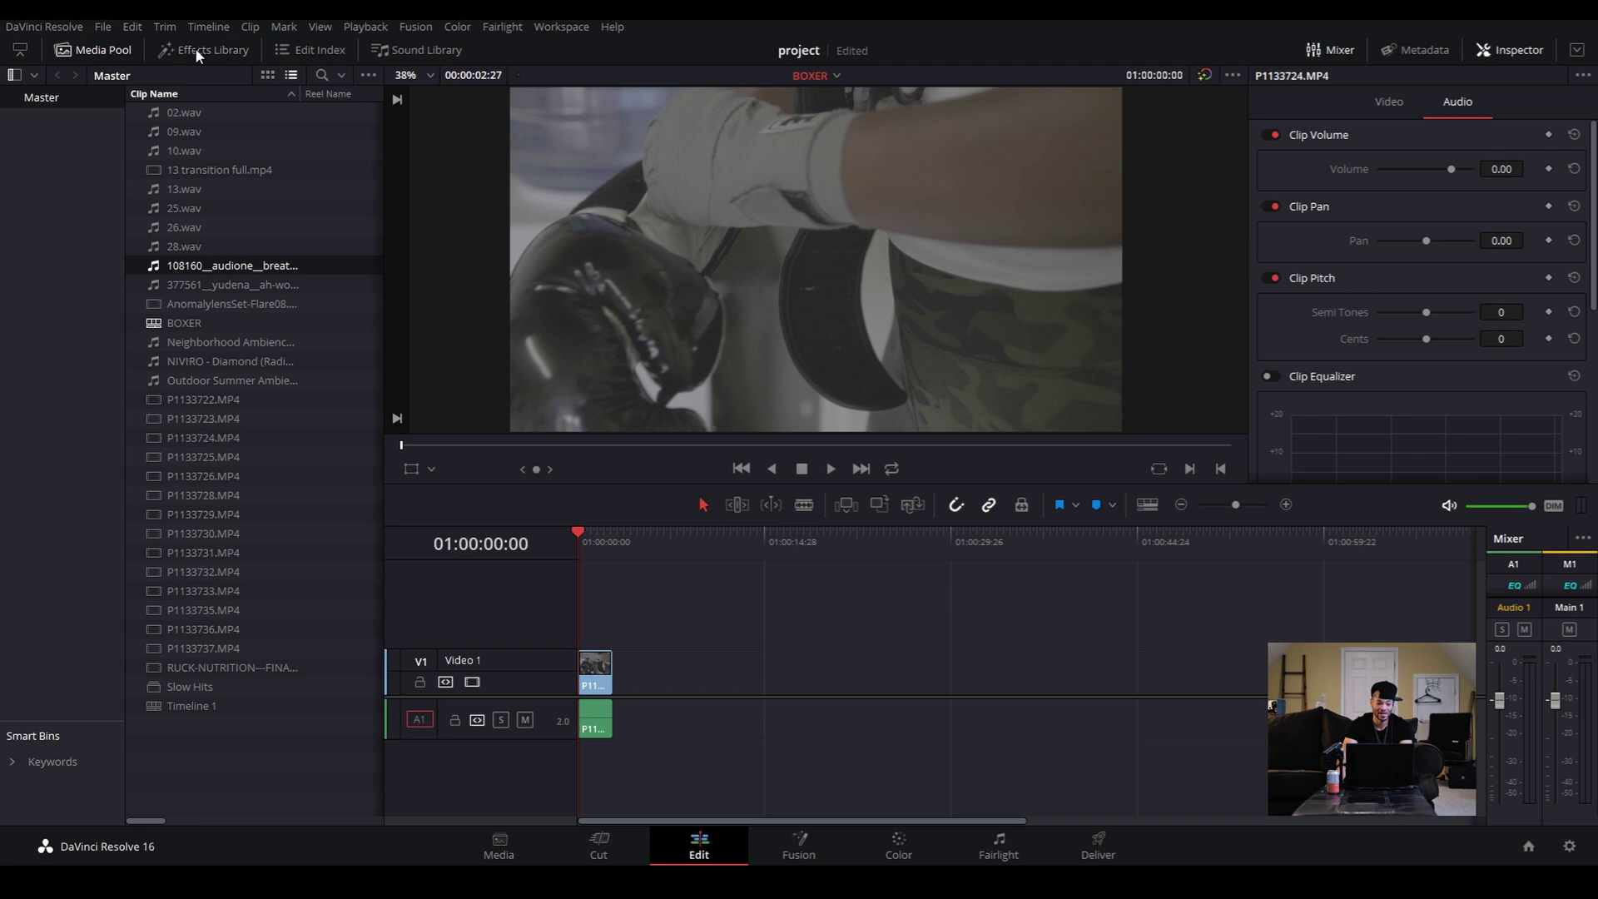
{"action": "left_click", "coordinate": [194, 48]}
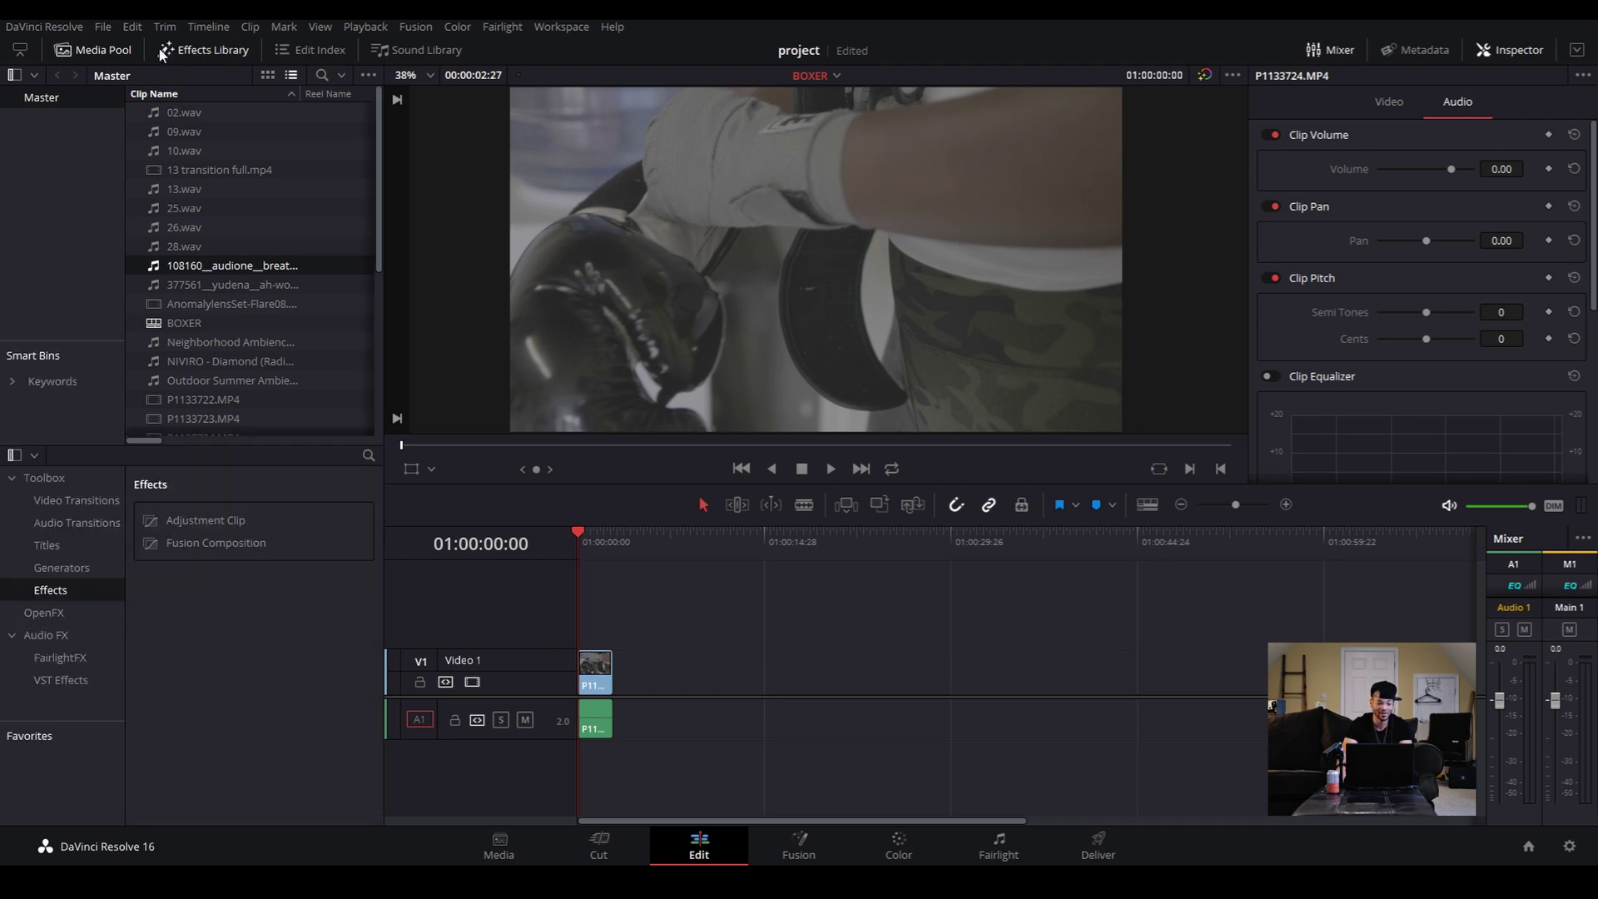
{"action": "left_click", "coordinate": [112, 48]}
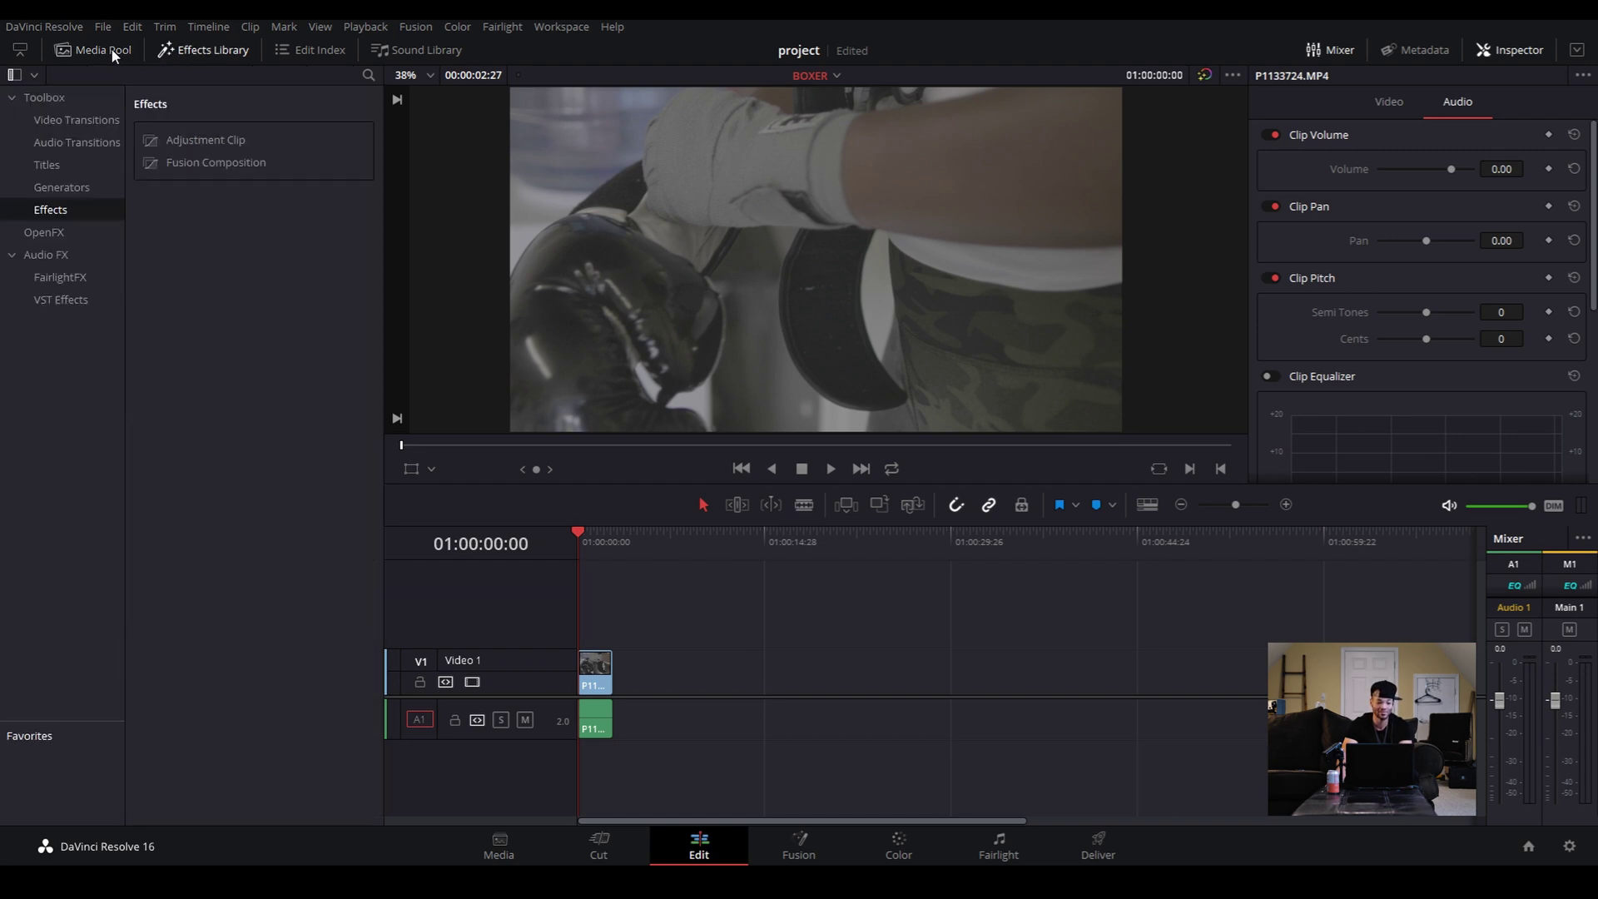
{"action": "left_click", "coordinate": [111, 49]}
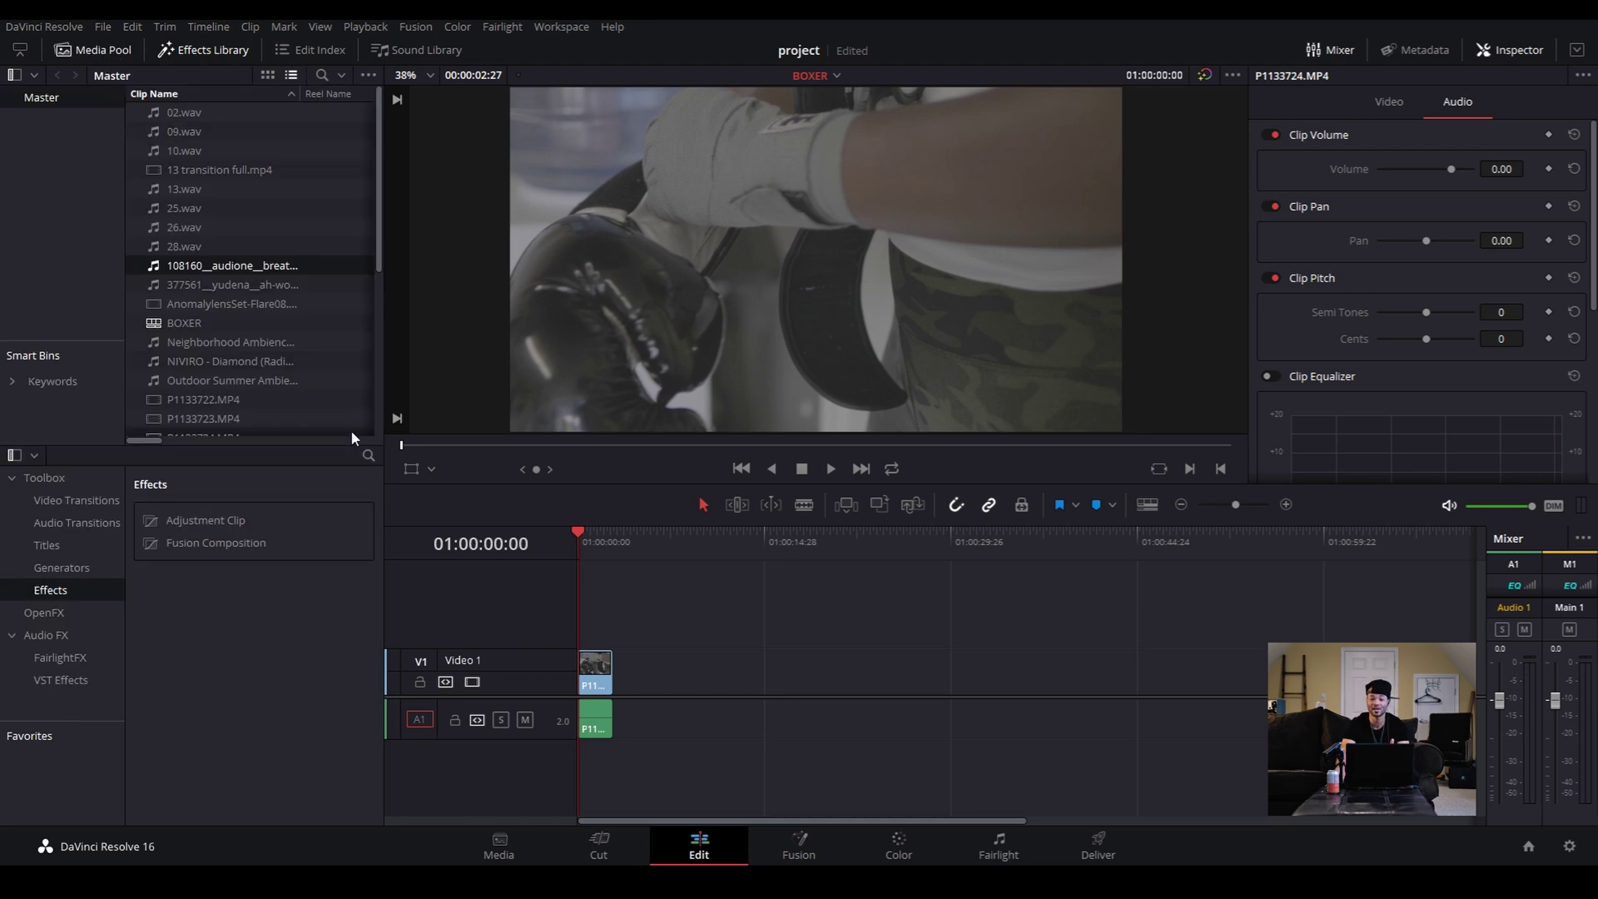
Examine the toolbox's audio transitions, the video transitions from Dissolve through Wipe, and the available titles
{"action": "left_click", "coordinate": [65, 477]}
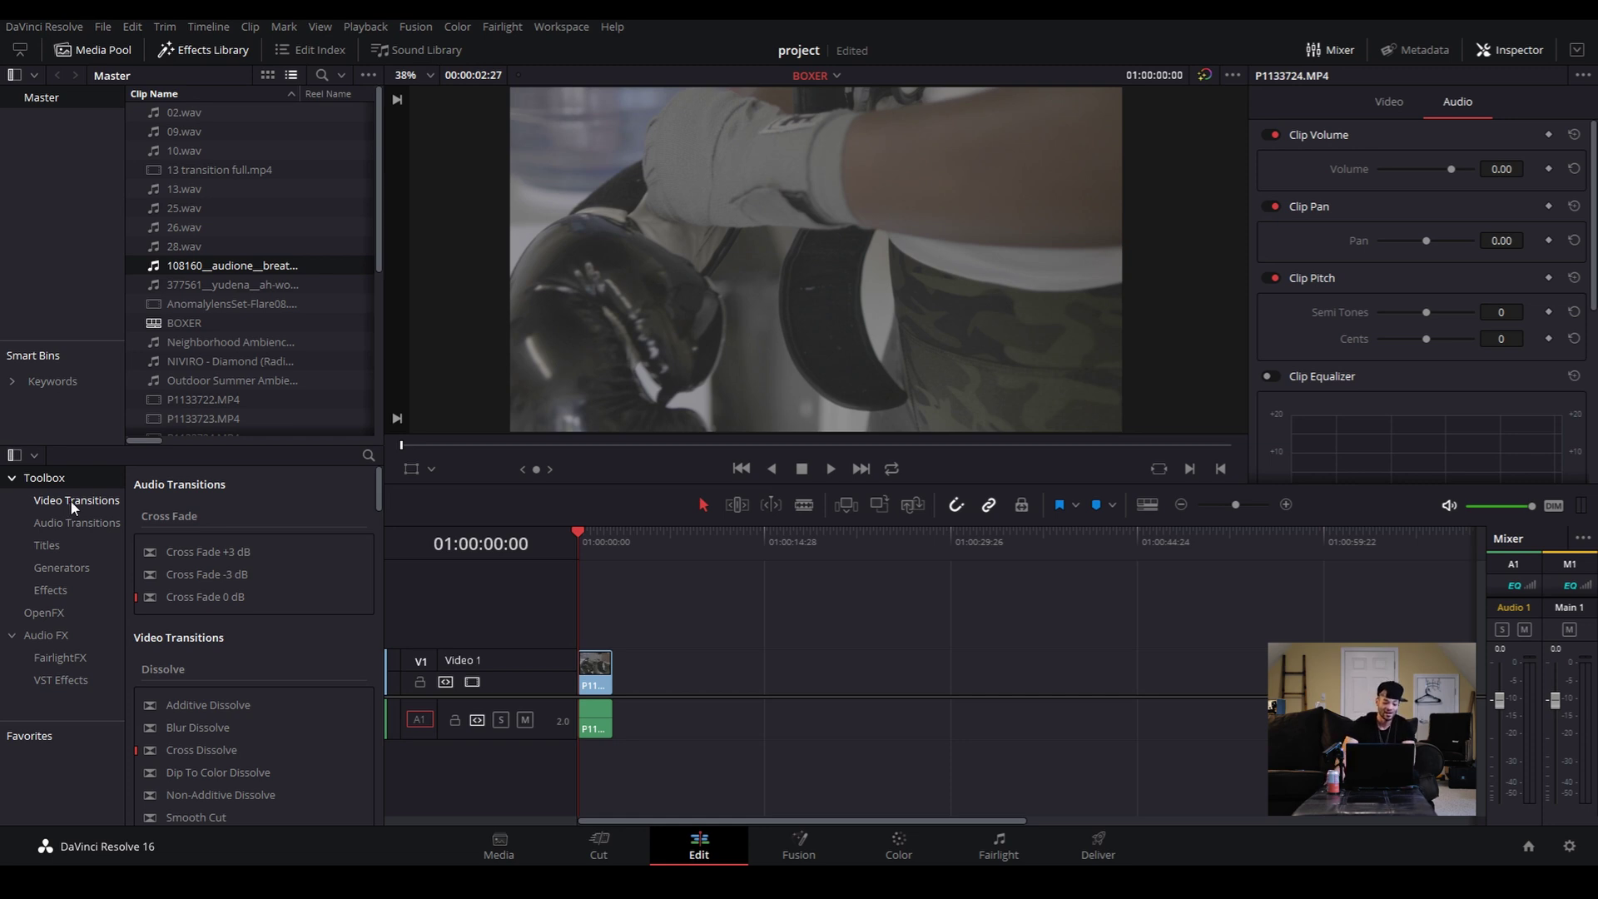
{"action": "left_click", "coordinate": [98, 521]}
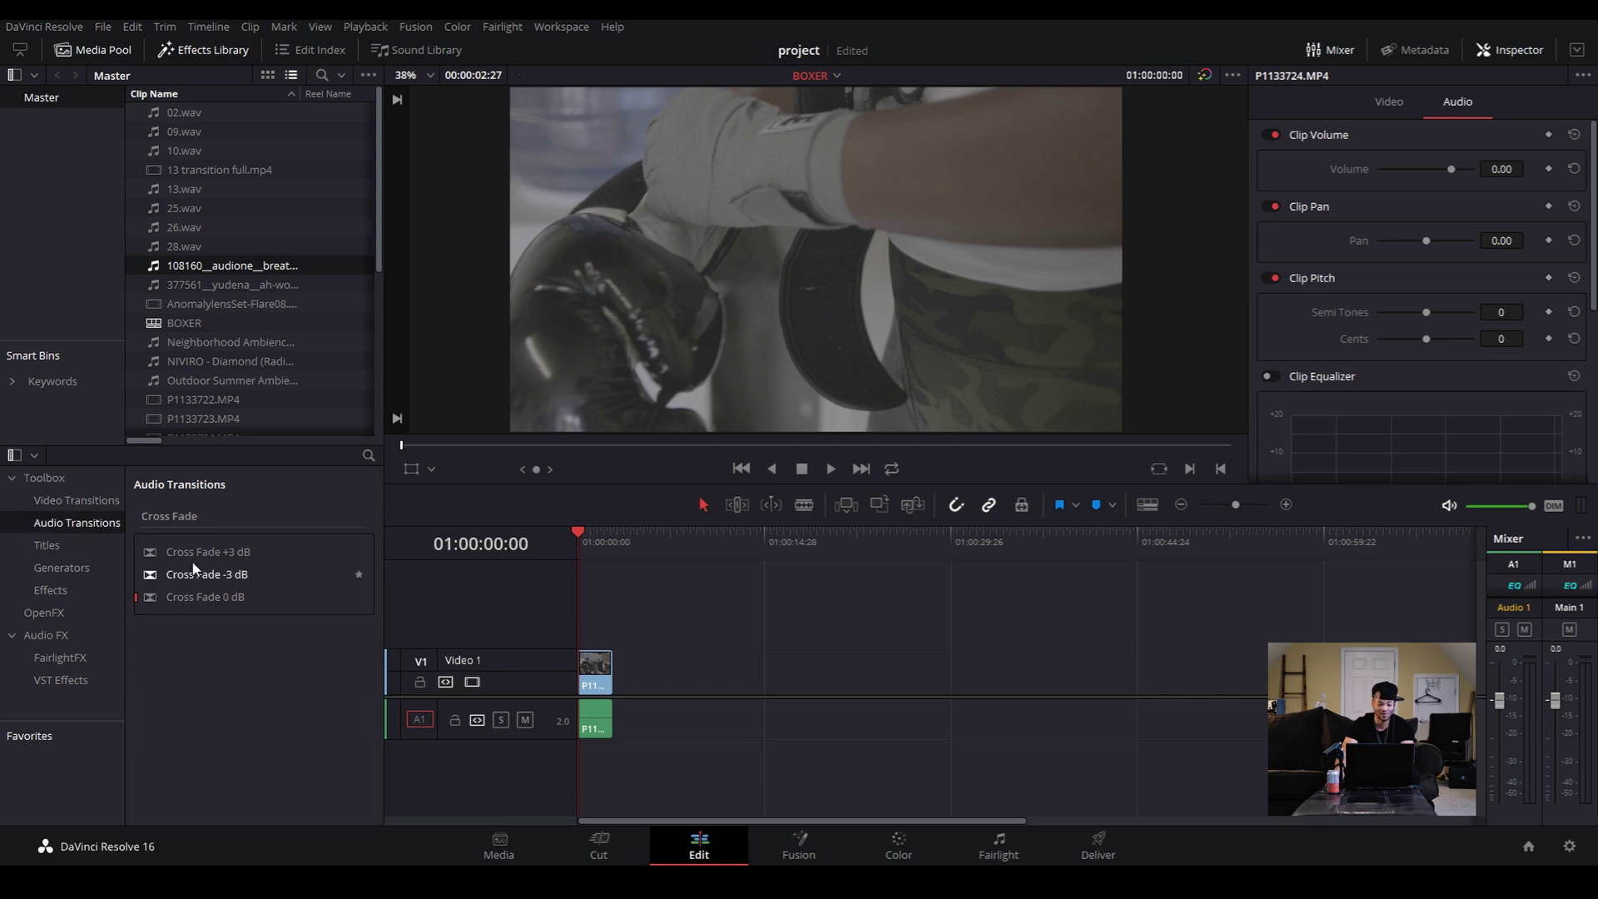
{"action": "left_click", "coordinate": [99, 500]}
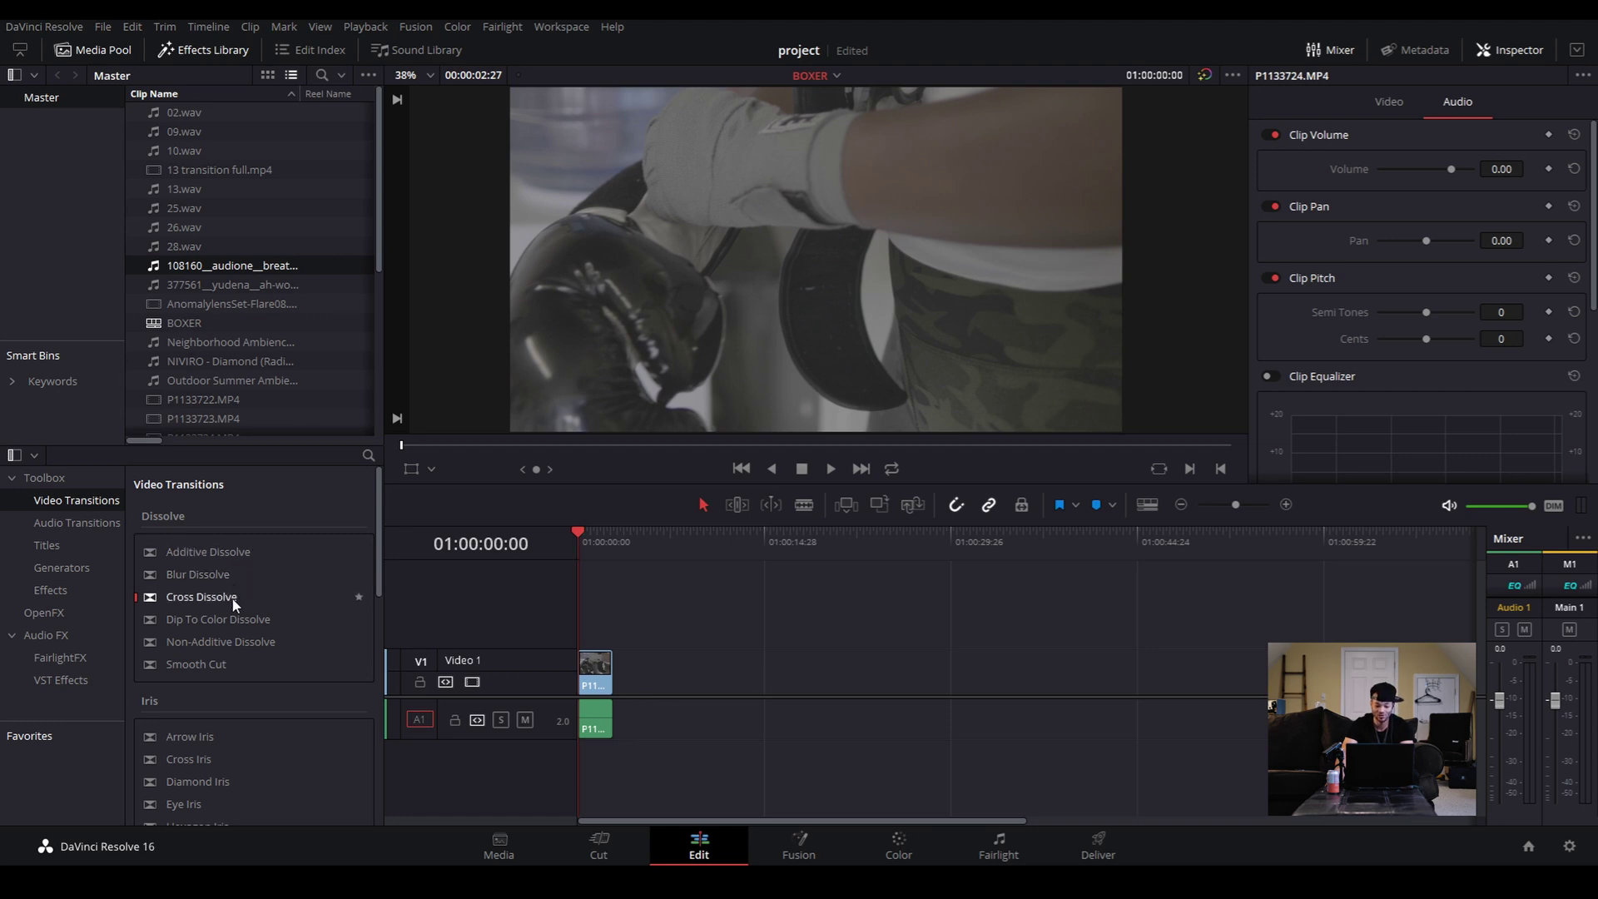
{"action": "scroll", "coordinate": [237, 614], "scroll_direction": "down", "scroll_amount": 2}
{"action": "scroll", "coordinate": [184, 630], "scroll_direction": "down", "scroll_amount": 4}
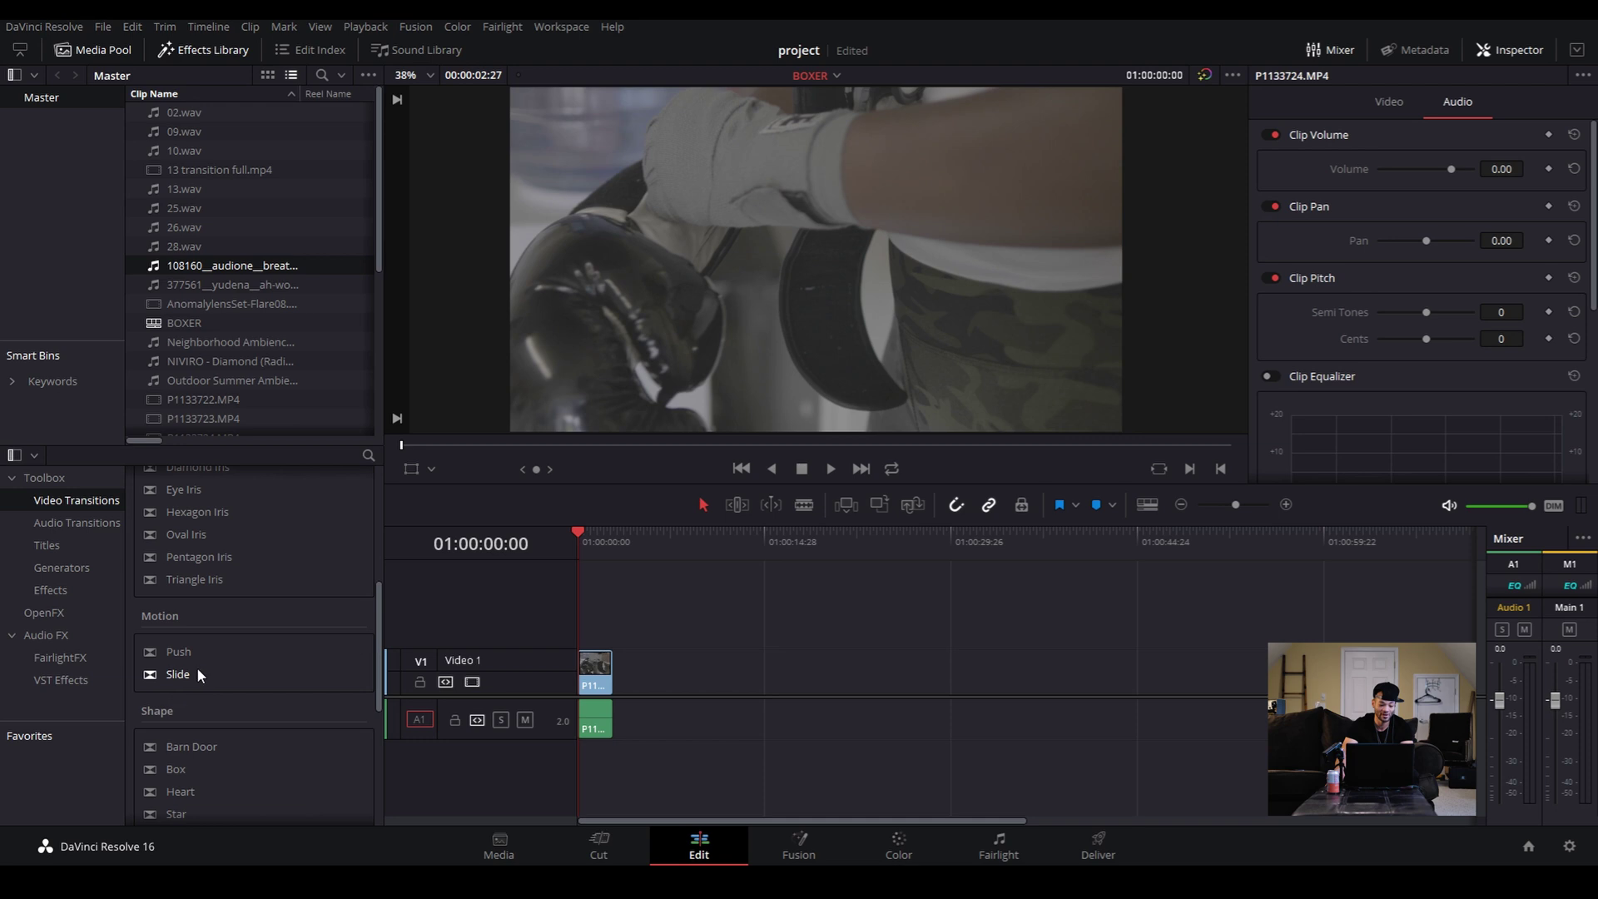
{"action": "scroll", "coordinate": [233, 670], "scroll_direction": "down", "scroll_amount": 2}
{"action": "scroll", "coordinate": [224, 684], "scroll_direction": "down", "scroll_amount": 1}
{"action": "scroll", "coordinate": [228, 681], "scroll_direction": "down", "scroll_amount": 1}
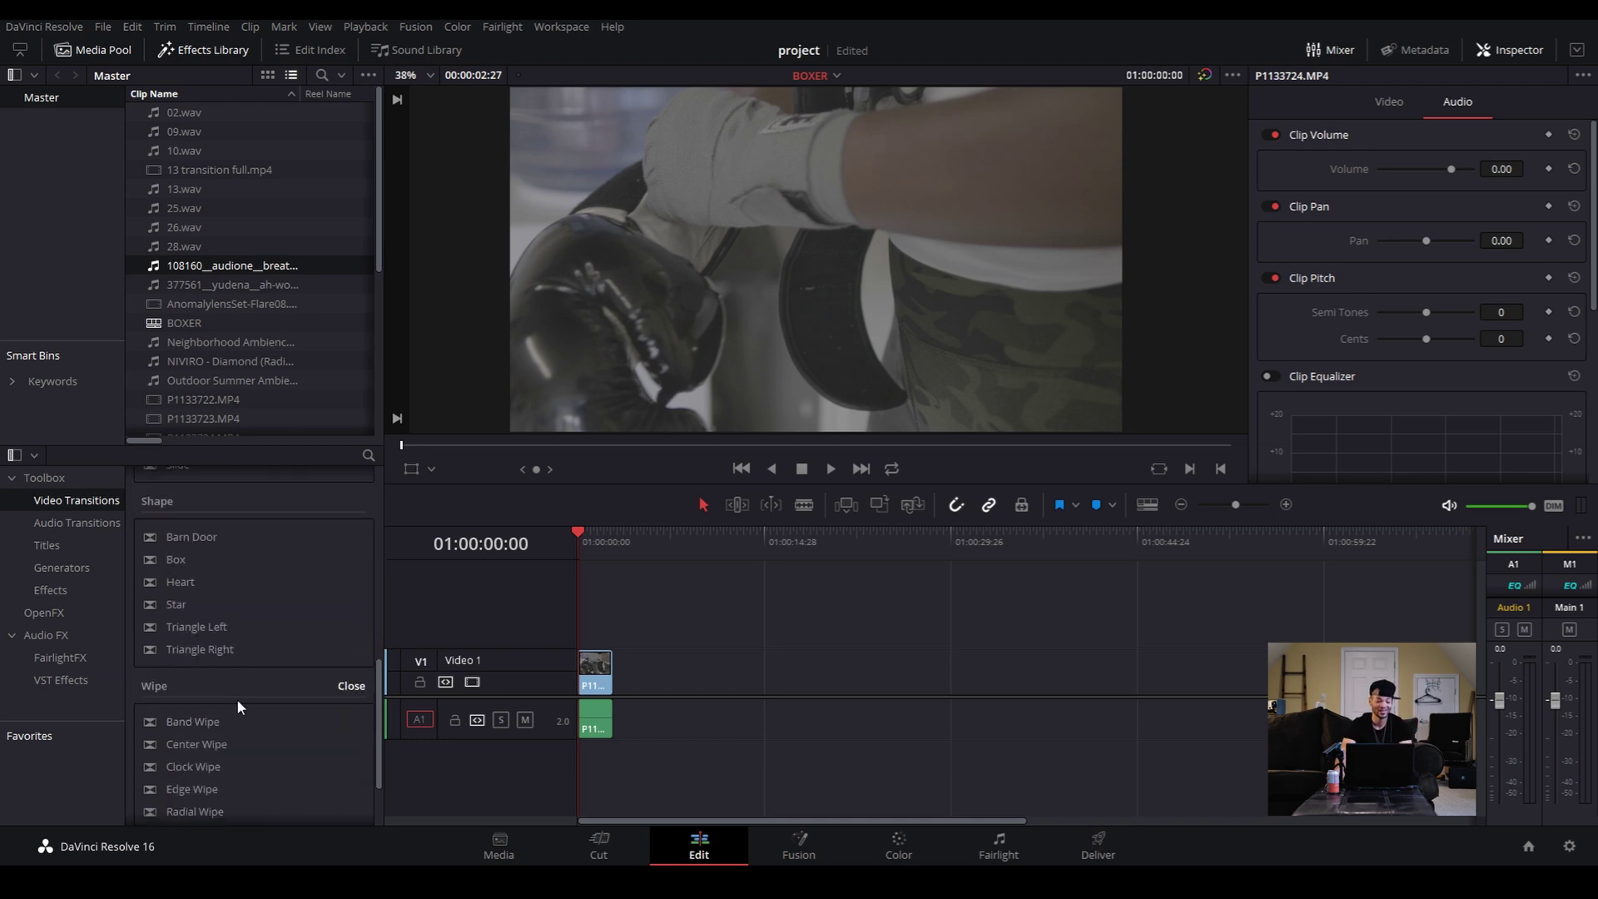
{"action": "left_click", "coordinate": [68, 522]}
{"action": "left_click", "coordinate": [64, 502]}
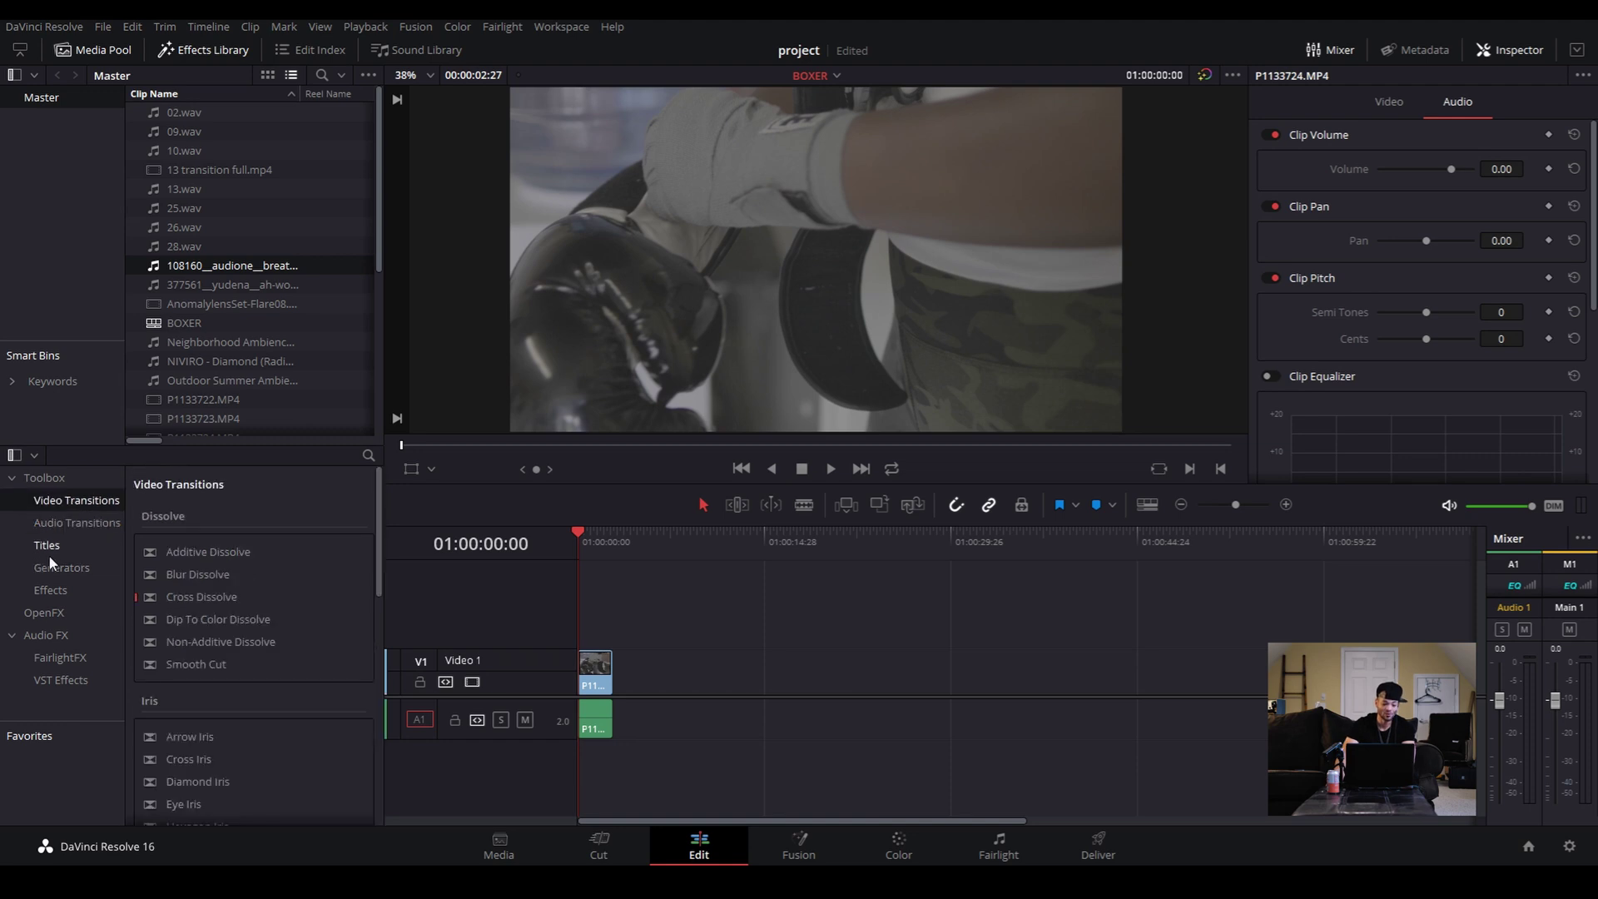
{"action": "left_click", "coordinate": [53, 546]}
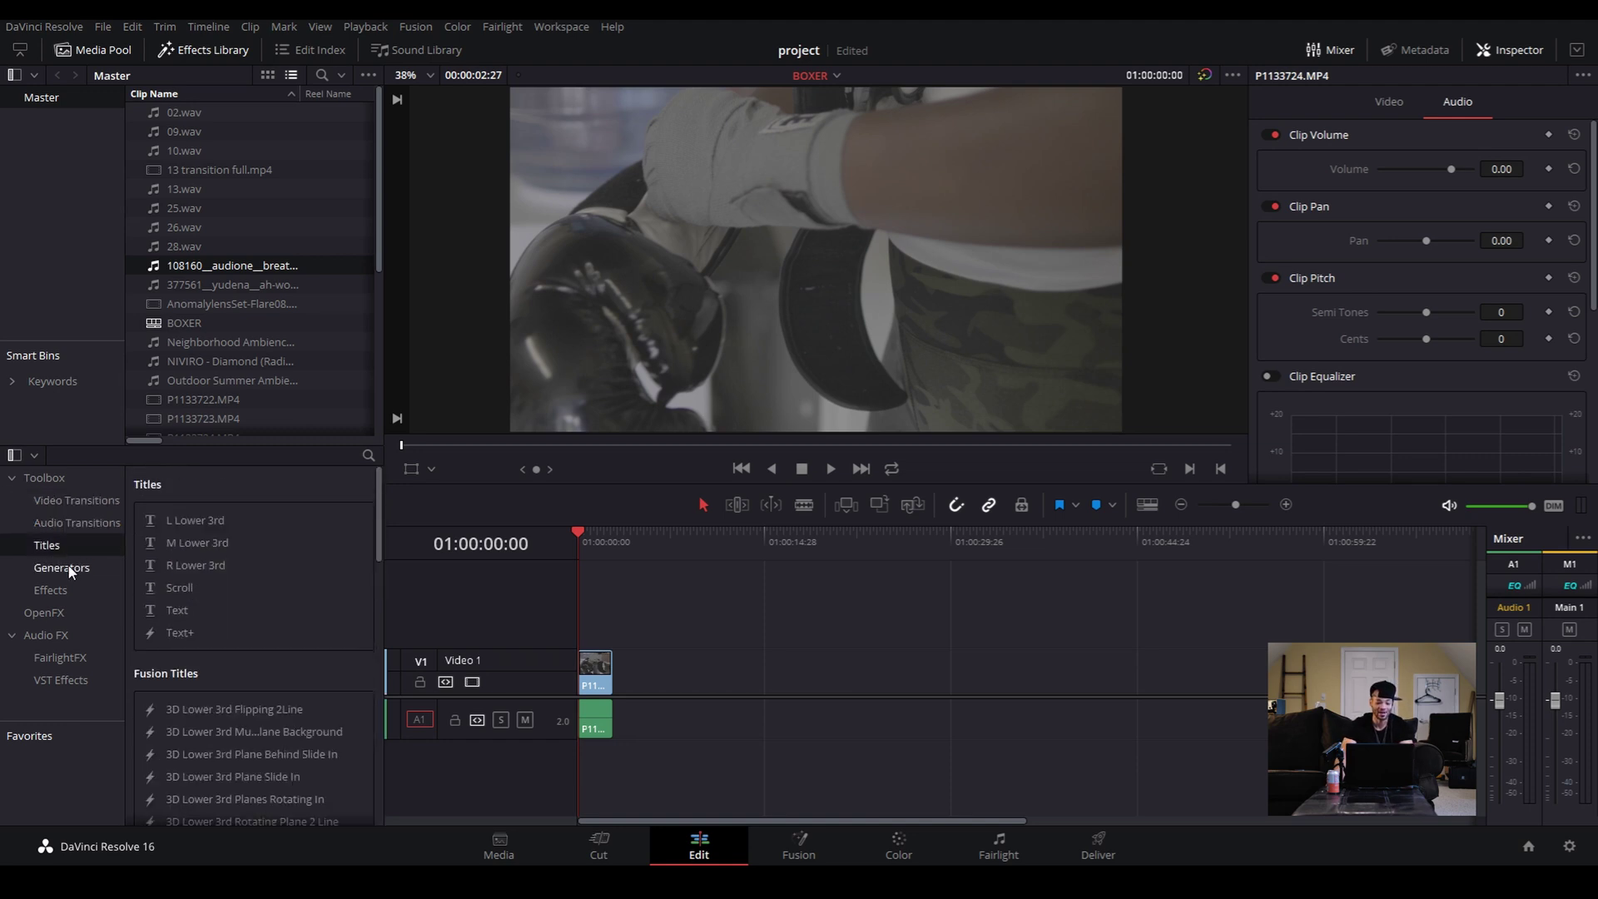
Try a Solid Color generator on Video 1 after P1133724.MP4, preview it at 01:00:10:08, and undo the placement
{"action": "left_click", "coordinate": [69, 566]}
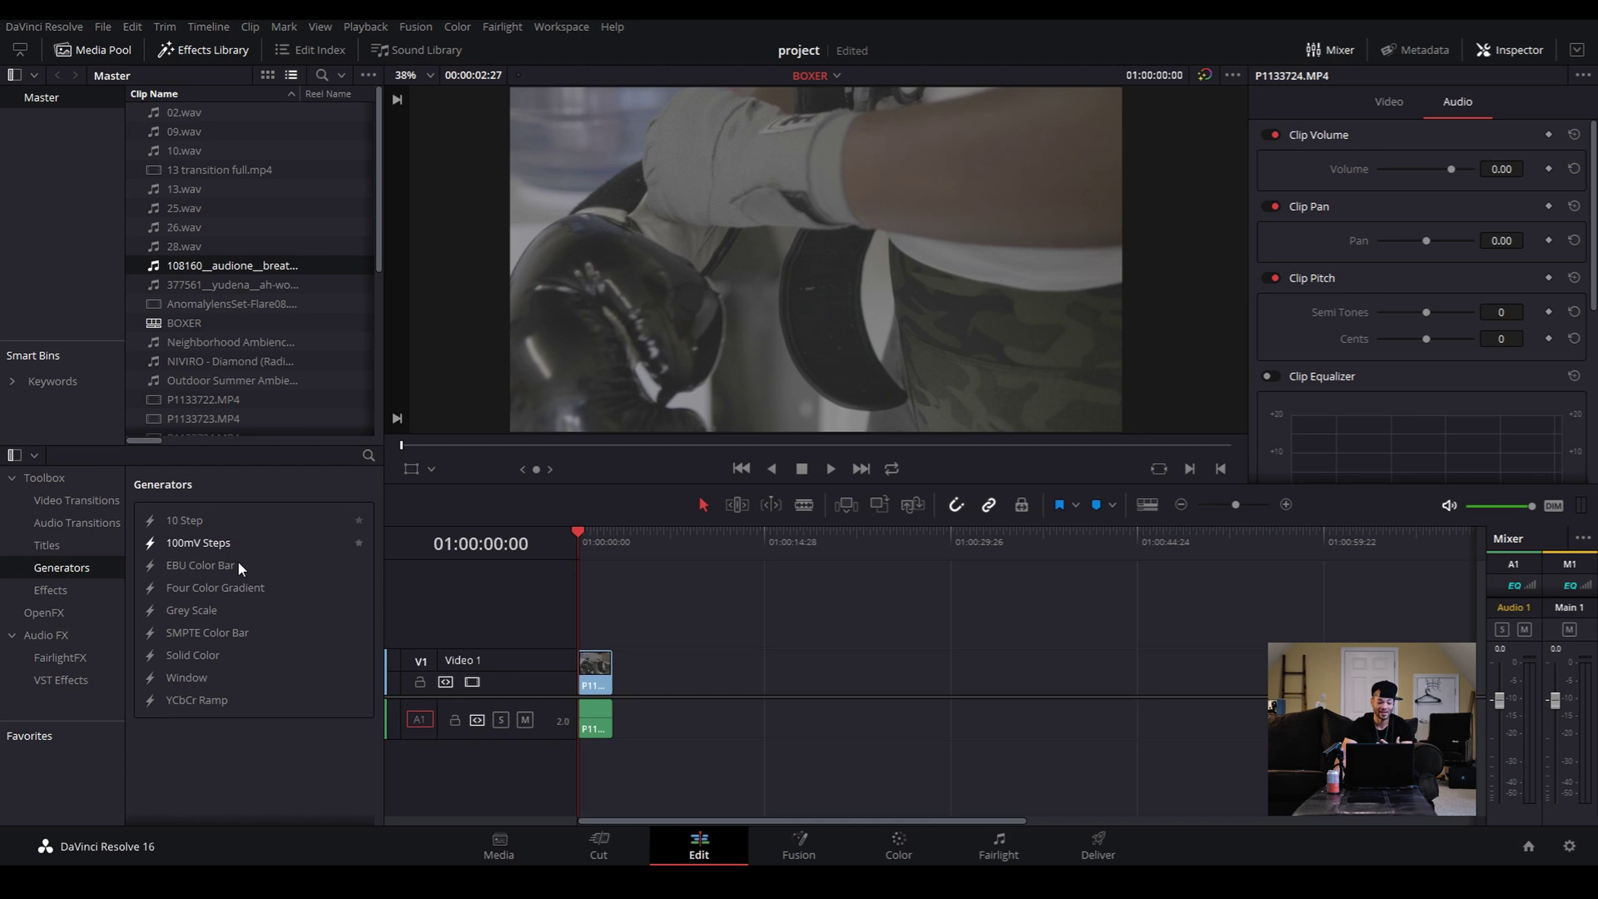
{"action": "left_click_drag", "start_coordinate": [199, 652], "coordinate": [683, 672]}
{"action": "left_click", "coordinate": [705, 541]}
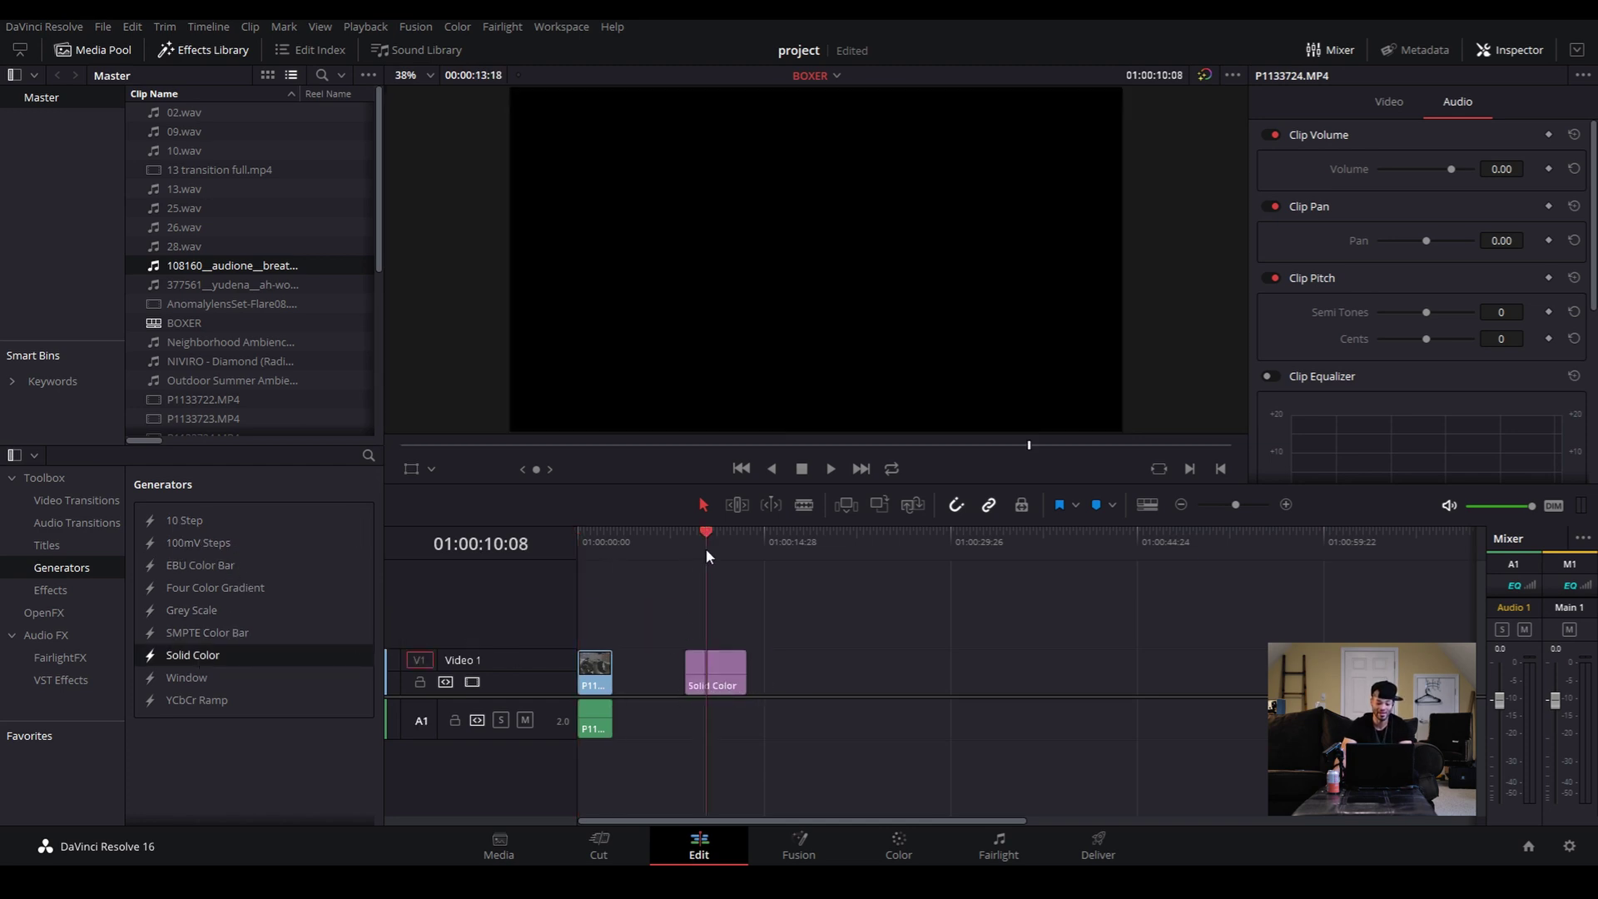
{"action": "key", "text": "ctrl+z"}
Place a Grey Scale generator on Video 1 after P1133724.MP4 and preview it at 01:00:12:26
{"action": "left_click_drag", "start_coordinate": [196, 612], "coordinate": [719, 670]}
{"action": "left_click", "coordinate": [737, 542]}
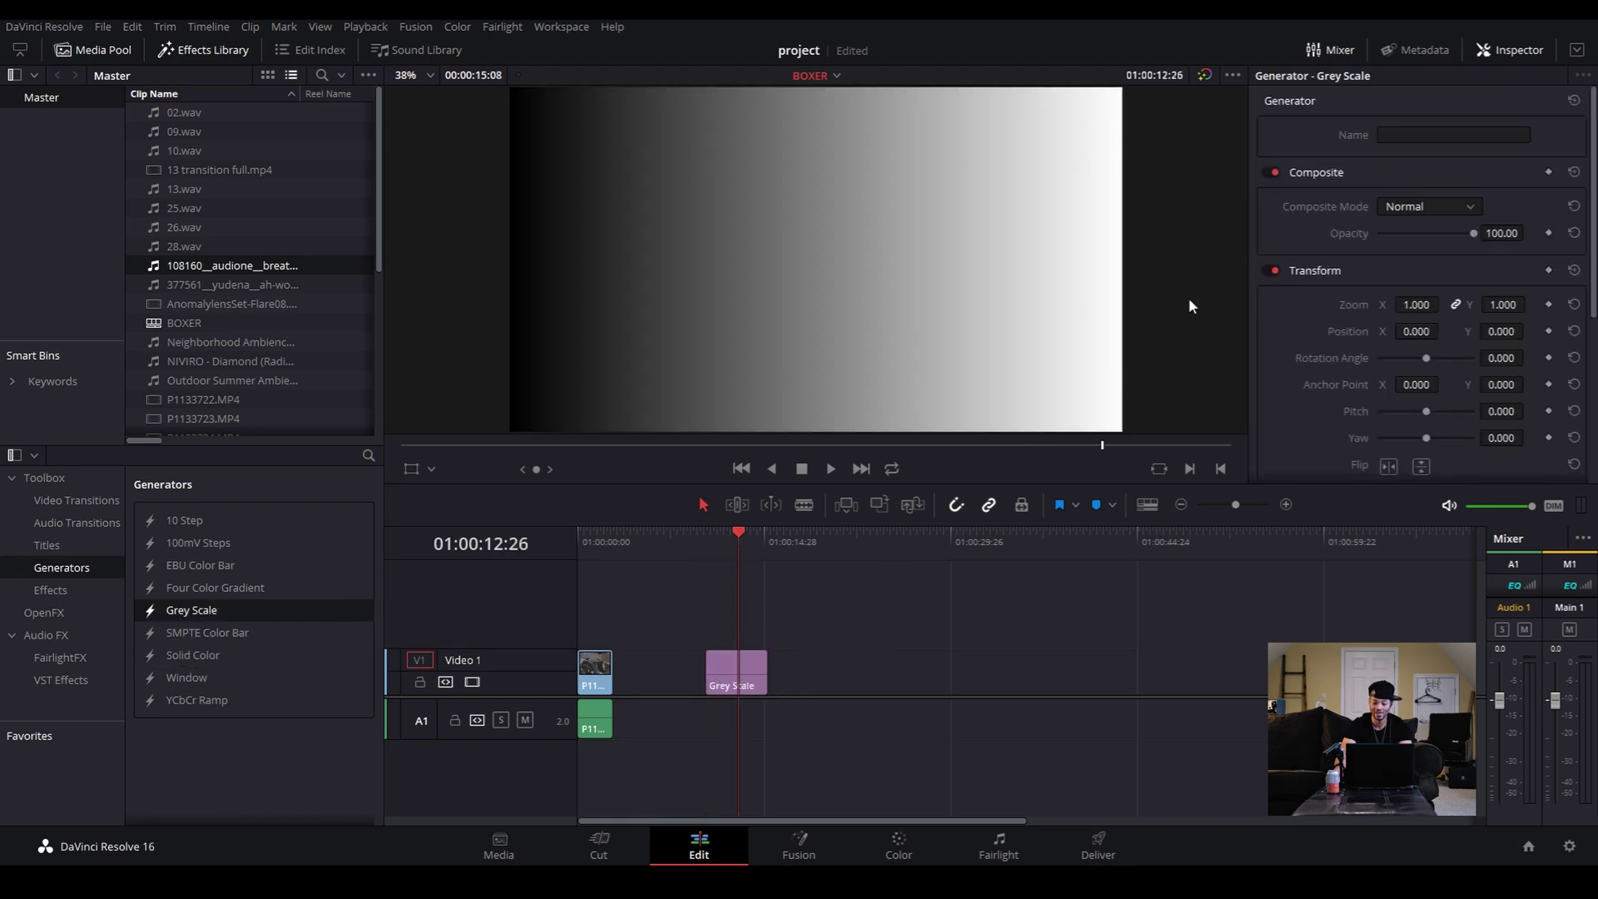
Delete the Grey Scale generator from Video 1
{"action": "scroll", "coordinate": [1341, 317], "scroll_direction": "down", "scroll_amount": 5}
{"action": "scroll", "coordinate": [1341, 366], "scroll_direction": "up", "scroll_amount": 5}
{"action": "left_click", "coordinate": [741, 668]}
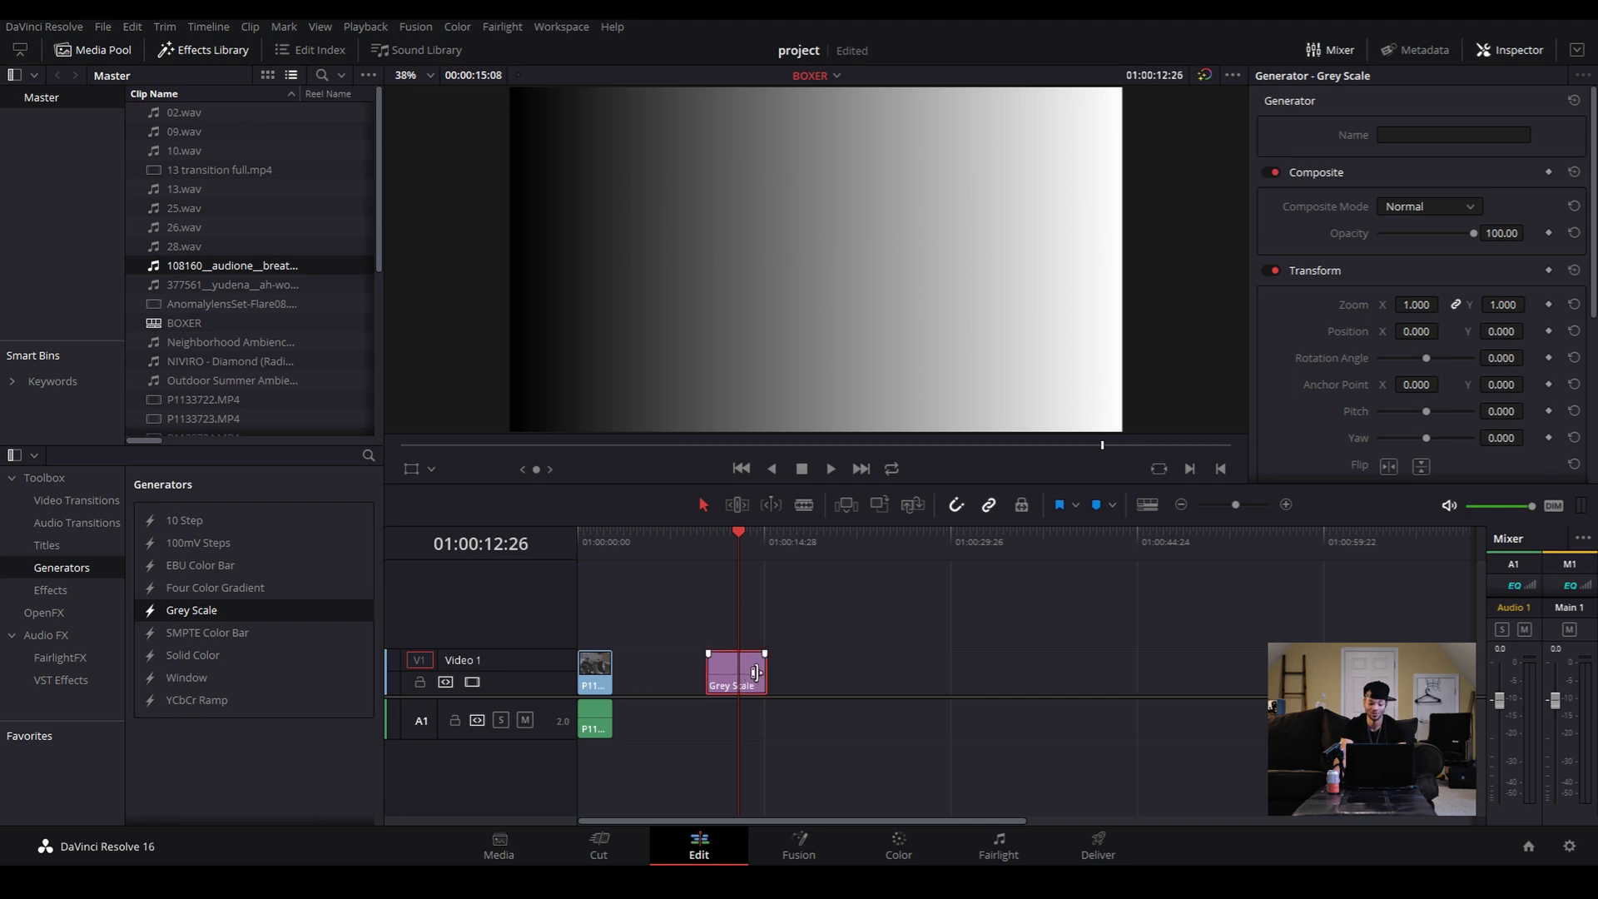
{"action": "key", "text": "Delete"}
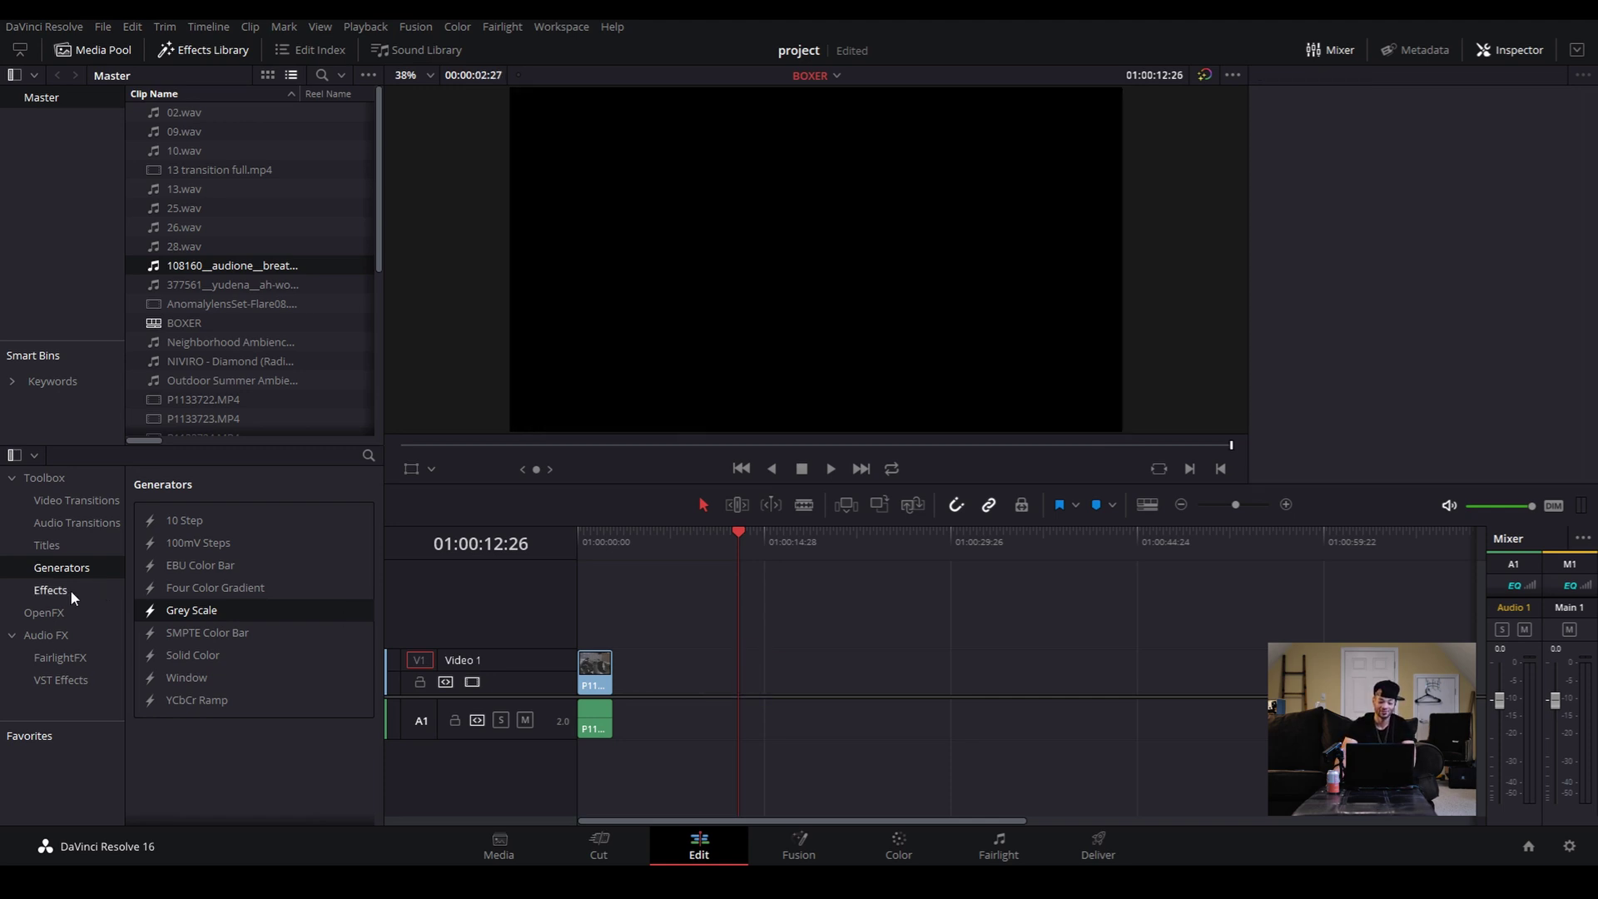
Place an Adjustment Clip on Video 2 above P1133724.MP4 from the timeline start and preview it at 01:00:01:08
{"action": "left_click", "coordinate": [584, 541]}
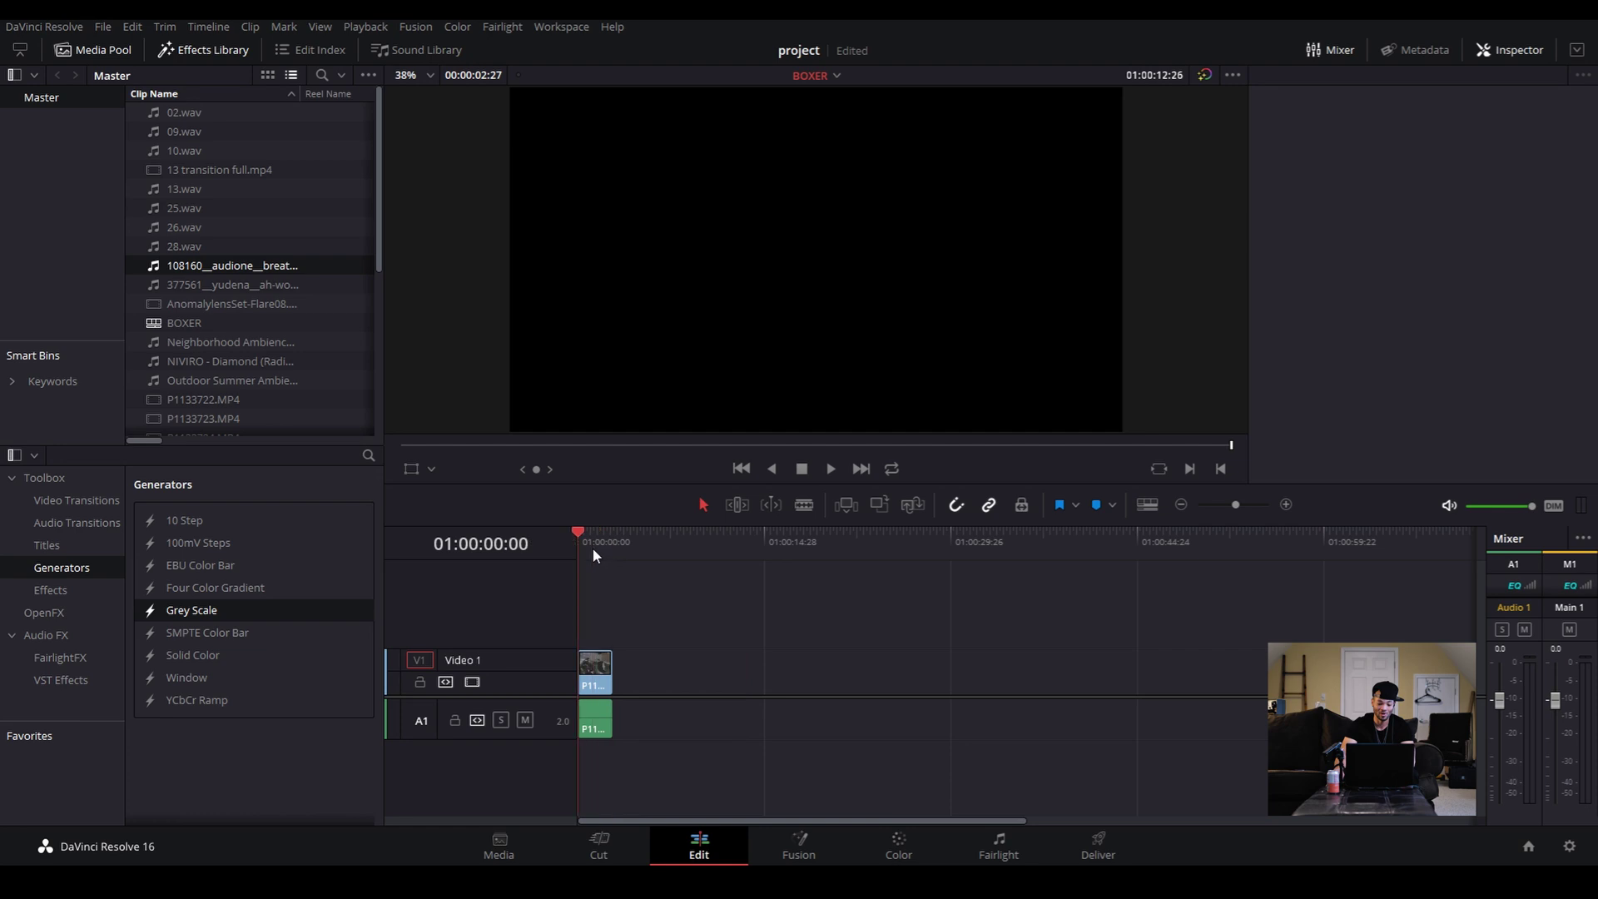
{"action": "left_click", "coordinate": [597, 665]}
{"action": "left_click", "coordinate": [50, 588]}
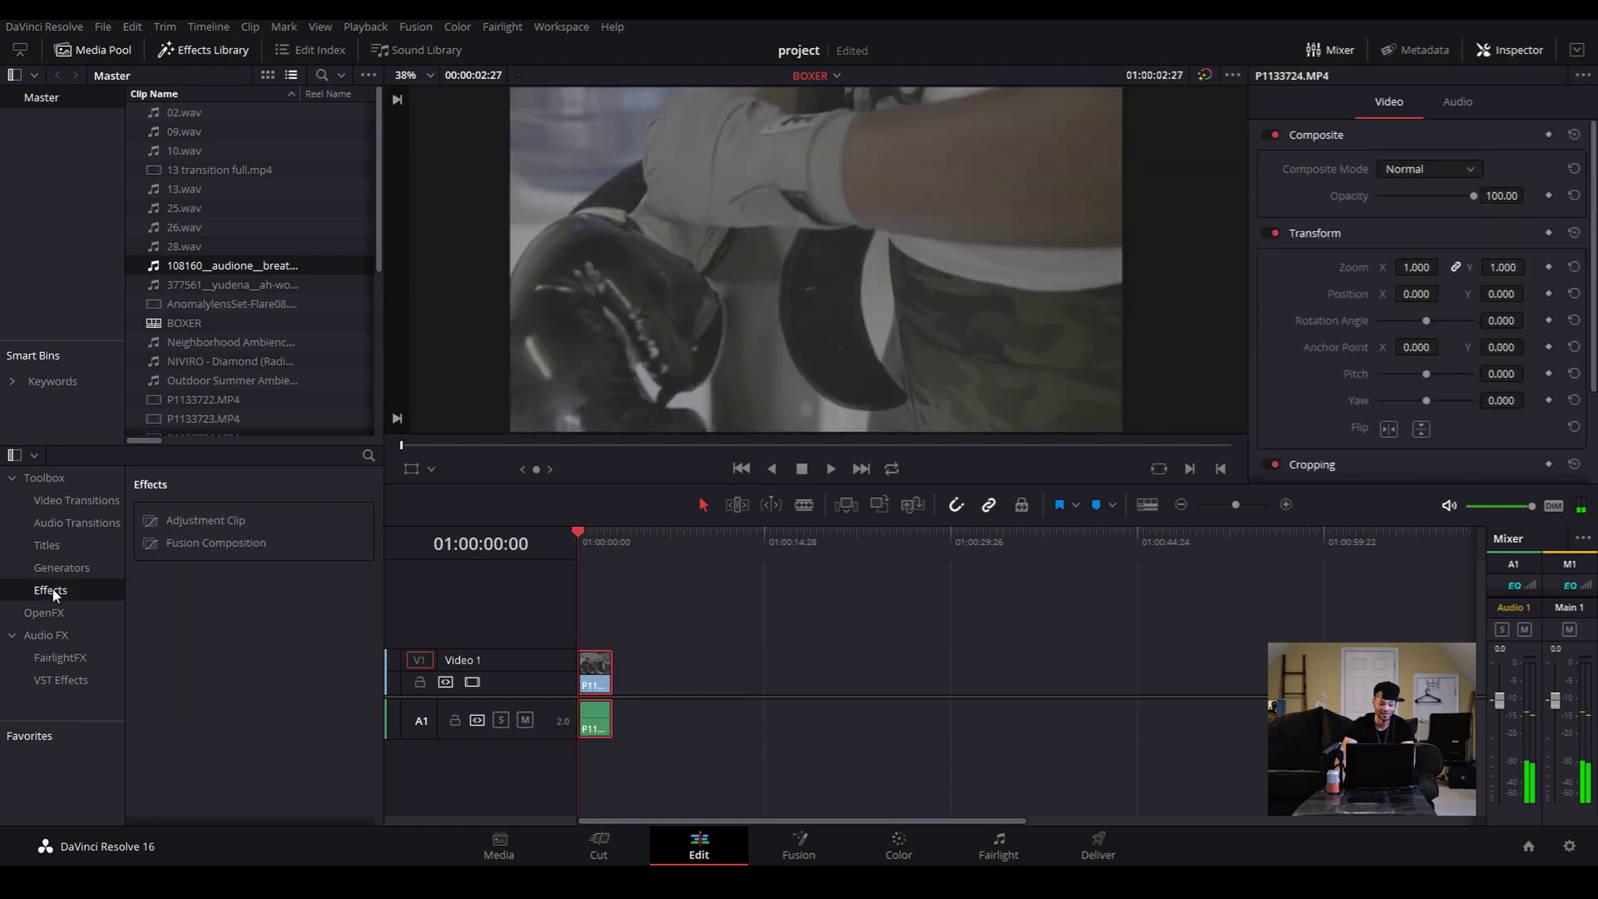
{"action": "left_click_drag", "start_coordinate": [230, 524], "coordinate": [580, 623]}
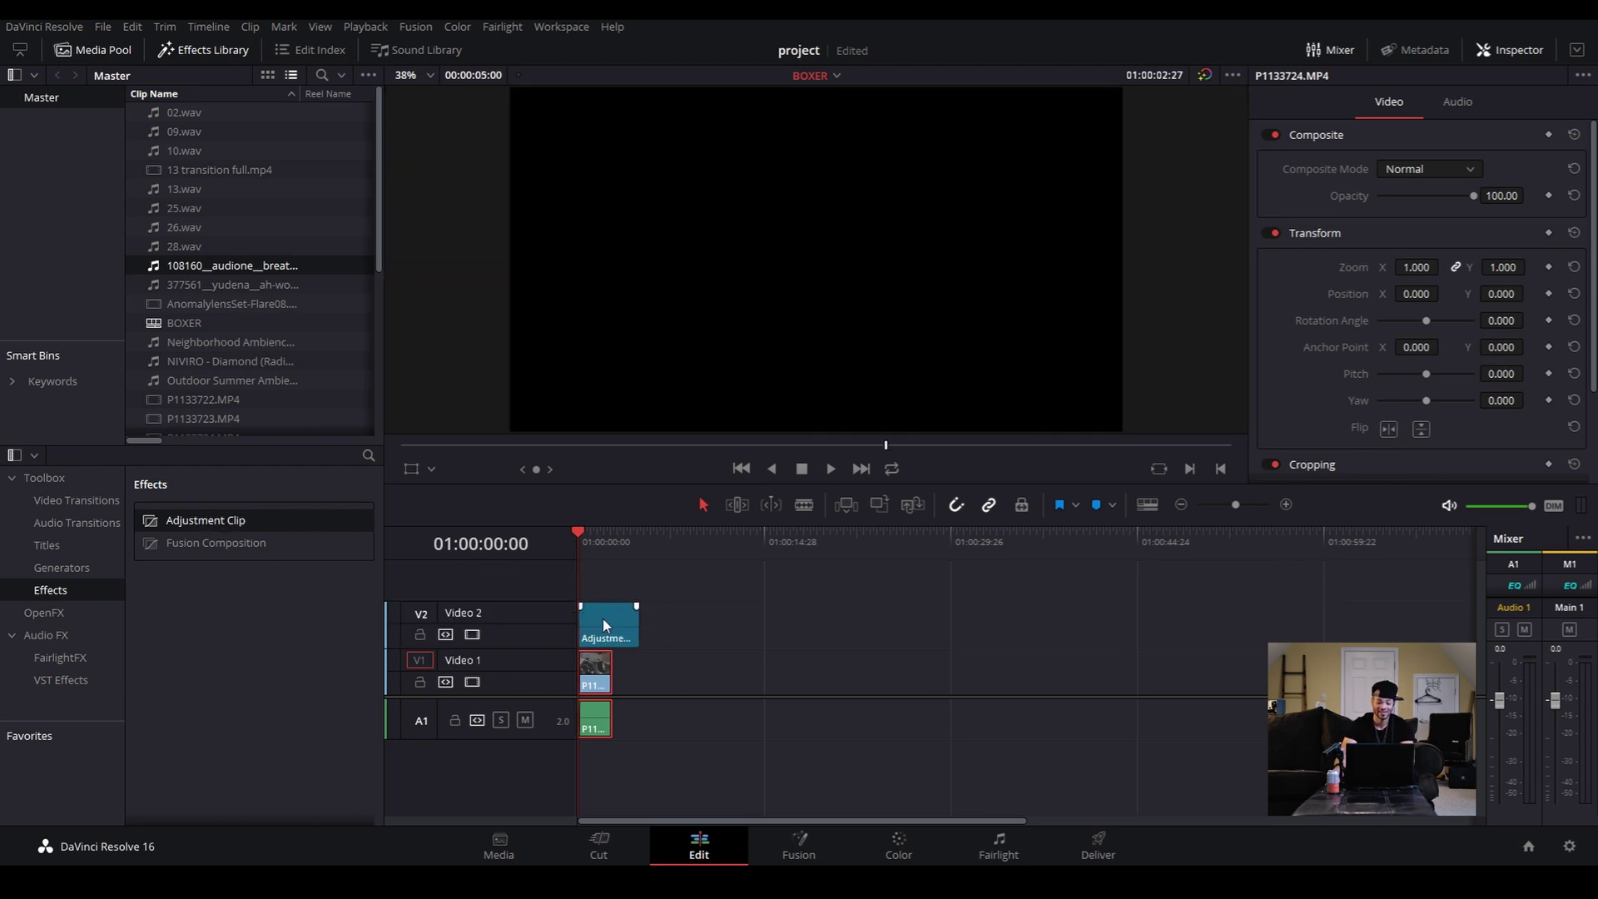
{"action": "mouse_move", "coordinate": [586, 535]}
{"action": "left_mouse_down"}
{"action": "mouse_move", "coordinate": [604, 542]}
{"action": "mouse_move", "coordinate": [592, 549]}
{"action": "left_mouse_up"}
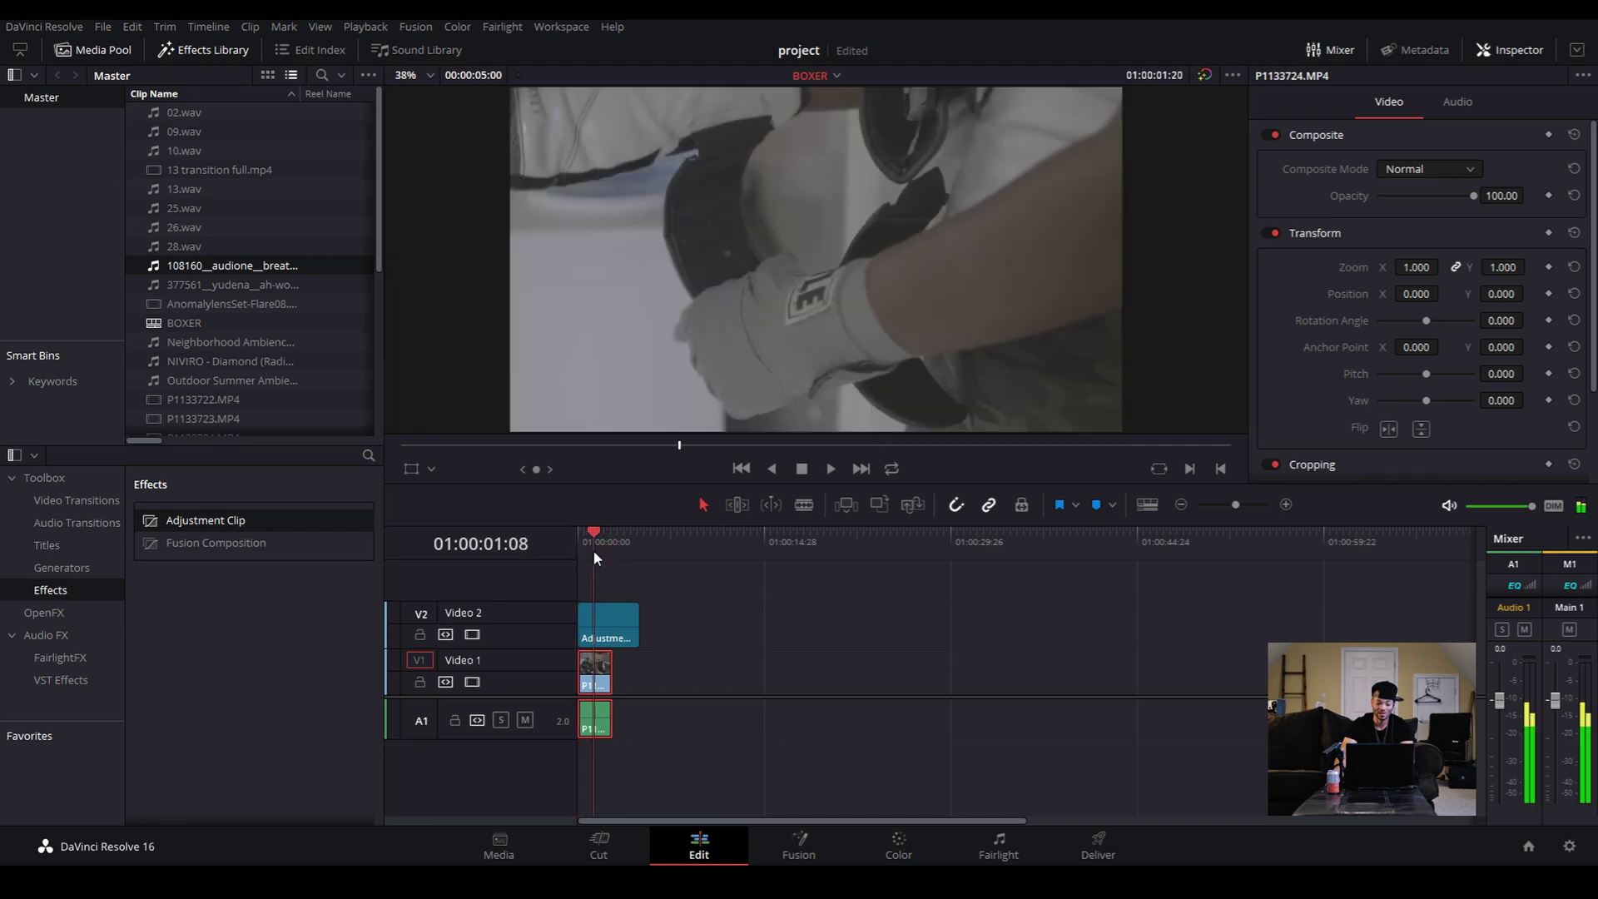
Apply the Directional Blur OpenFX filter to the adjustment clip on Video 2
{"action": "left_click", "coordinate": [614, 632]}
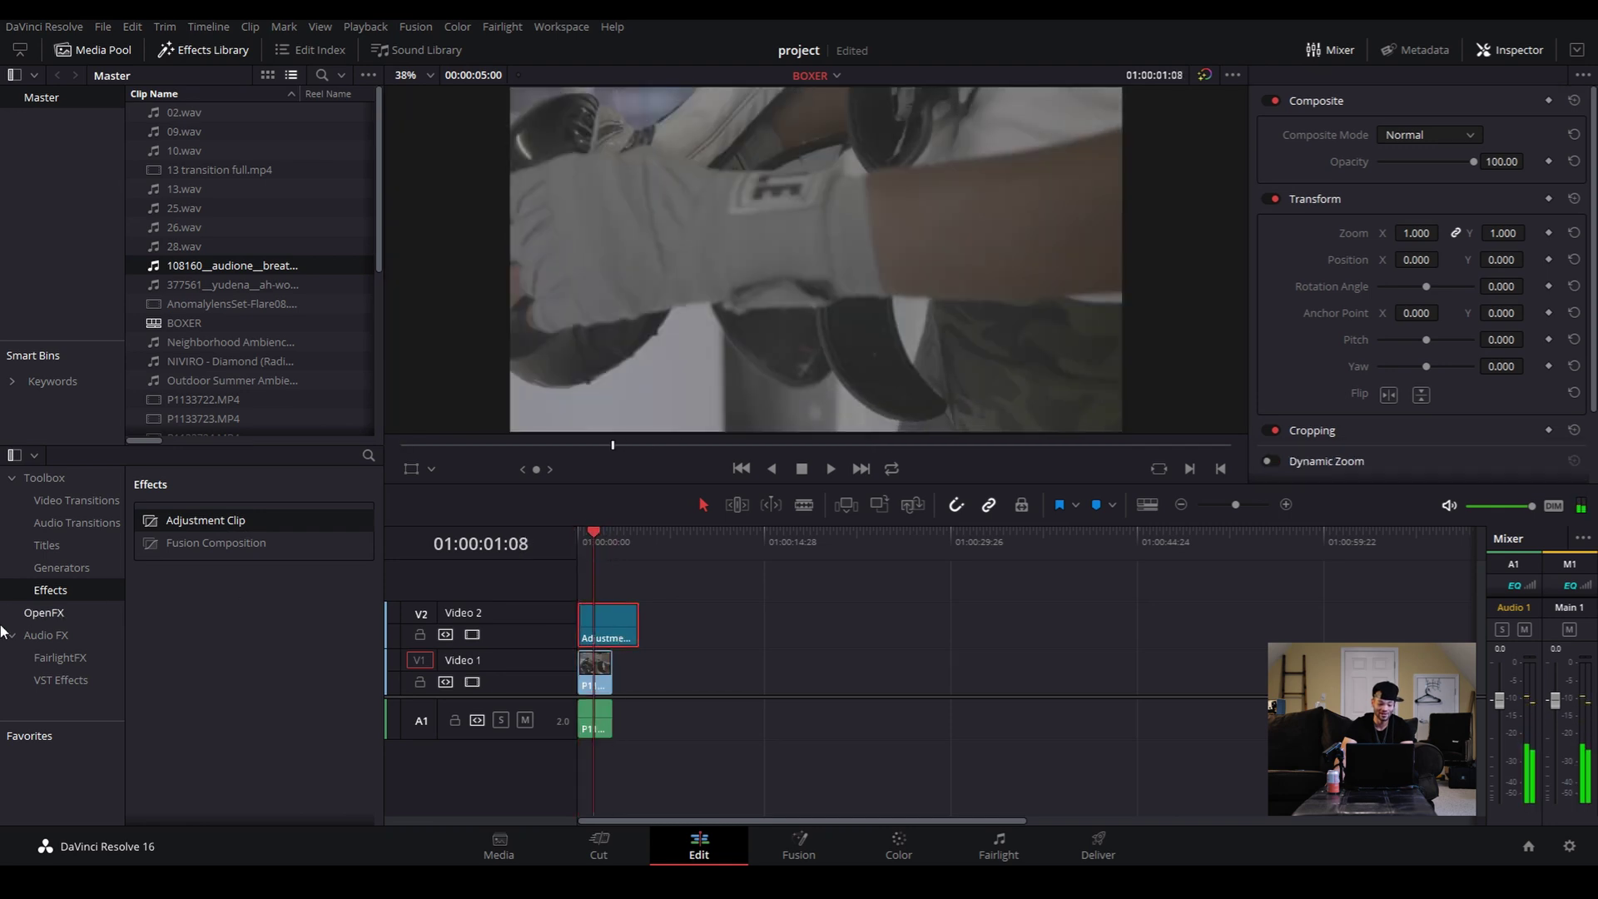
{"action": "left_click", "coordinate": [54, 616]}
{"action": "left_click_drag", "start_coordinate": [204, 571], "coordinate": [614, 629]}
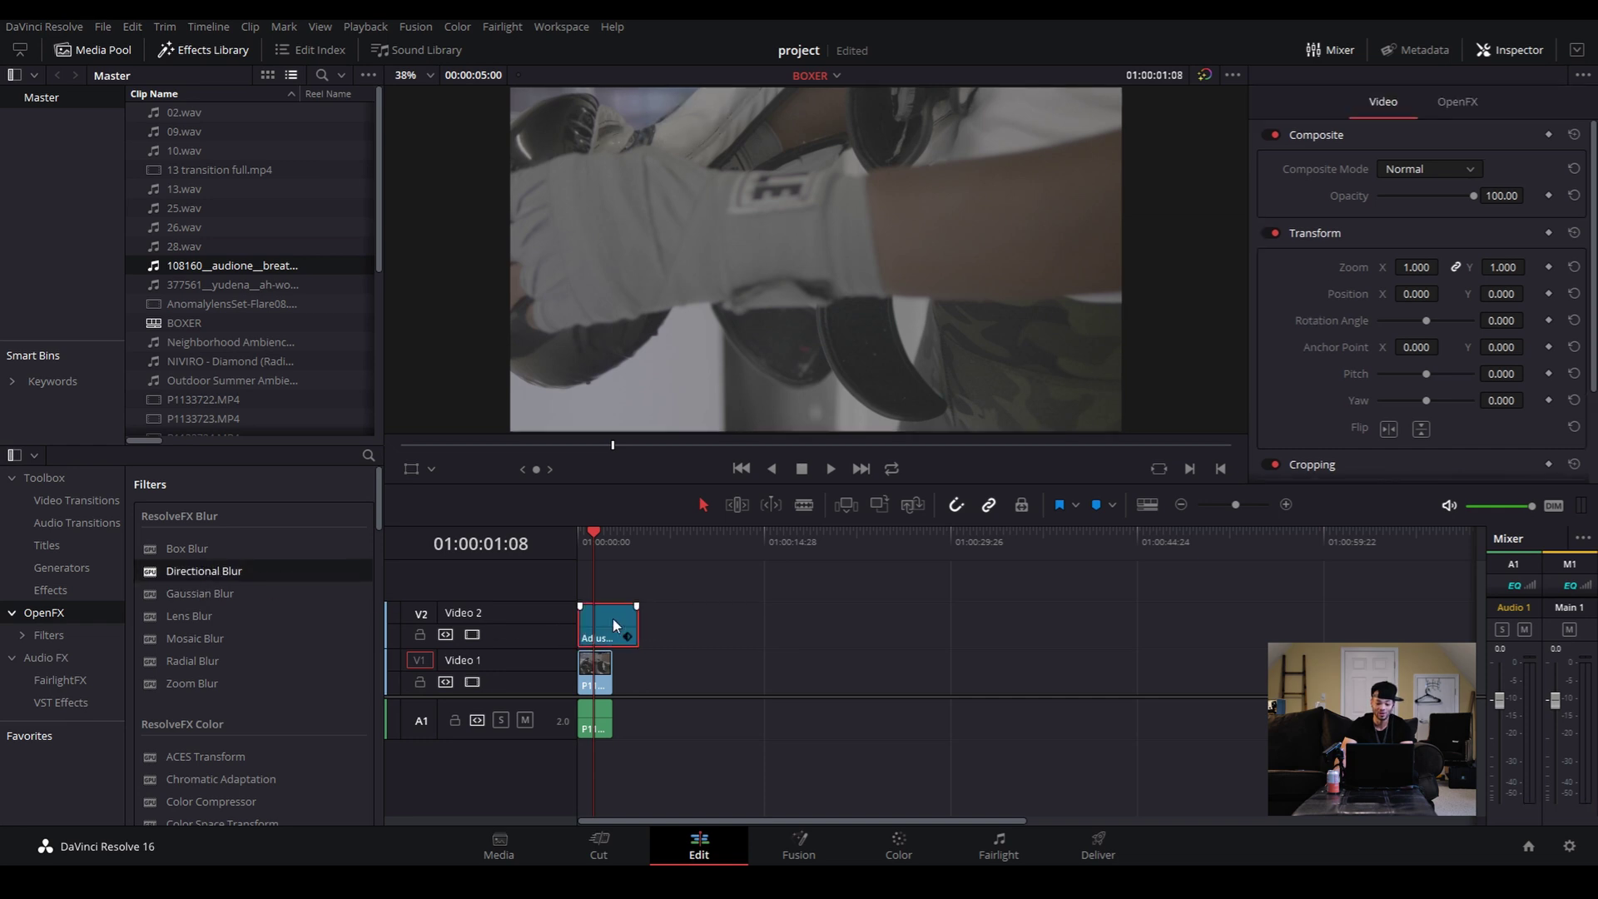
Try a Directional Blur strength of 0.882 on the adjustment clip and reset the strength
{"action": "left_click", "coordinate": [1457, 103]}
{"action": "left_click_drag", "start_coordinate": [1398, 170], "coordinate": [1465, 169]}
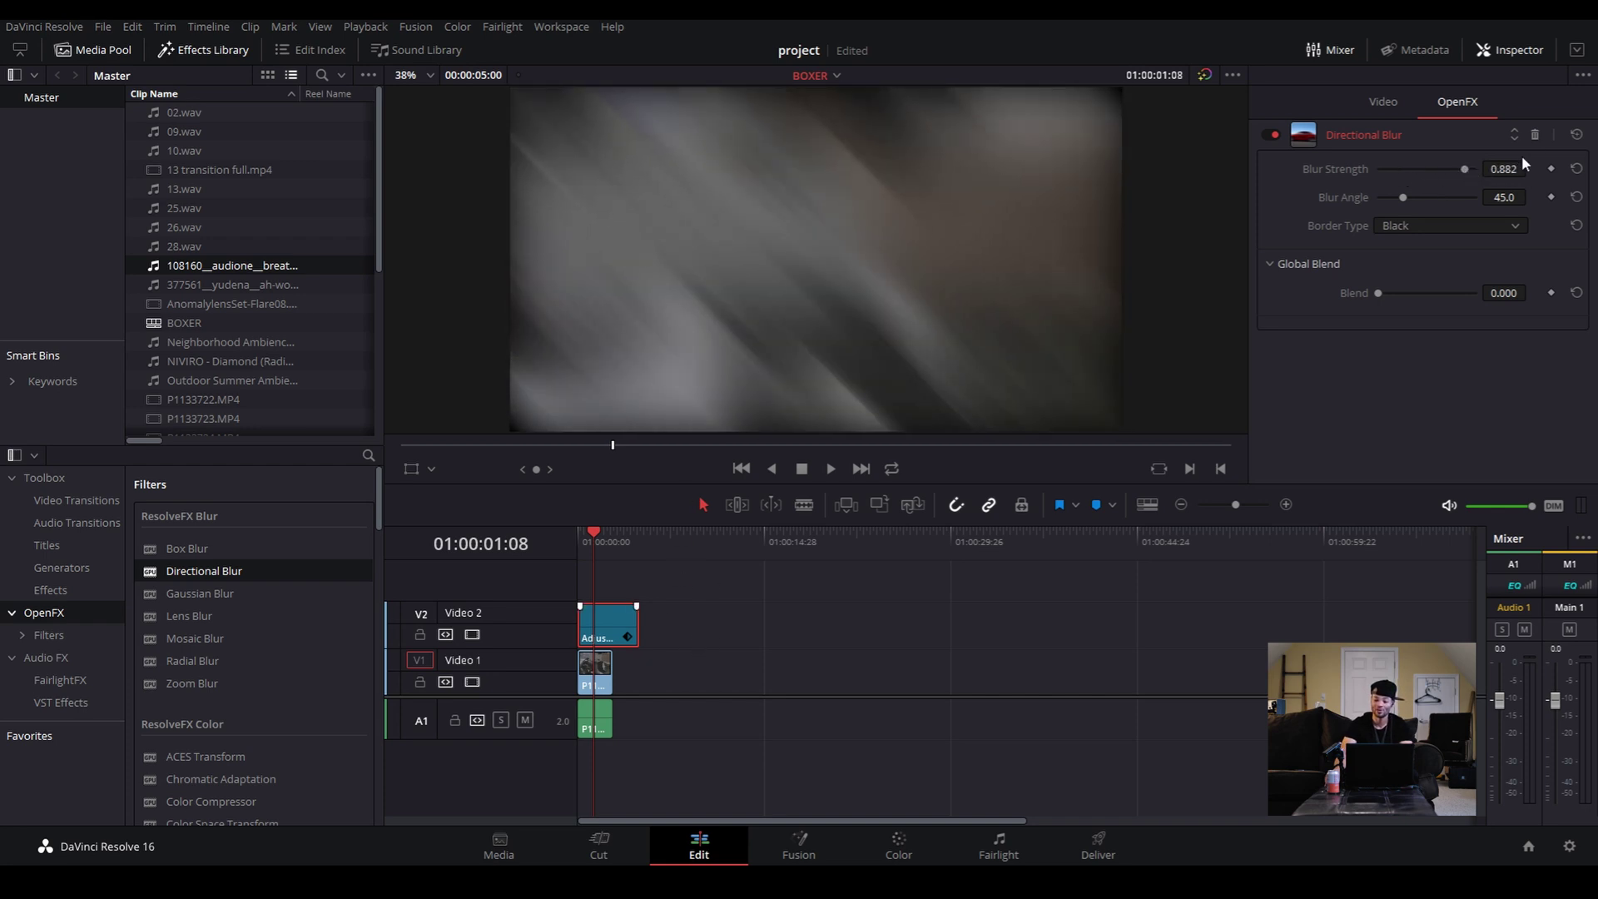
{"action": "left_click", "coordinate": [1576, 169]}
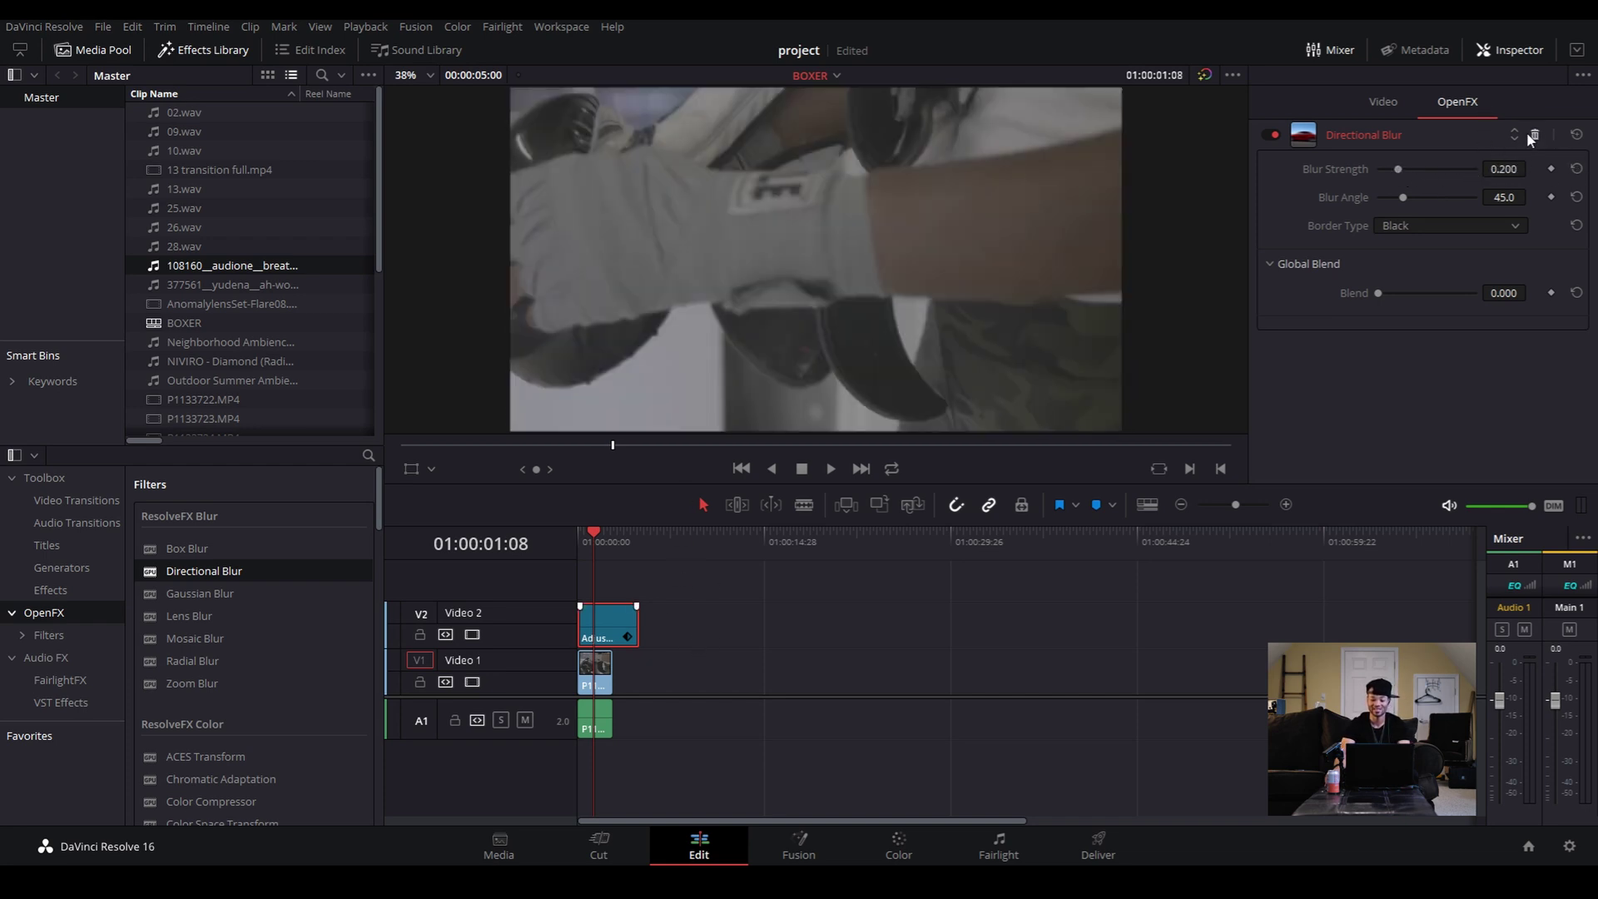
Extend the end of the adjustment clip on Video 2 to a duration of about 32 seconds
{"action": "left_click", "coordinate": [718, 663]}
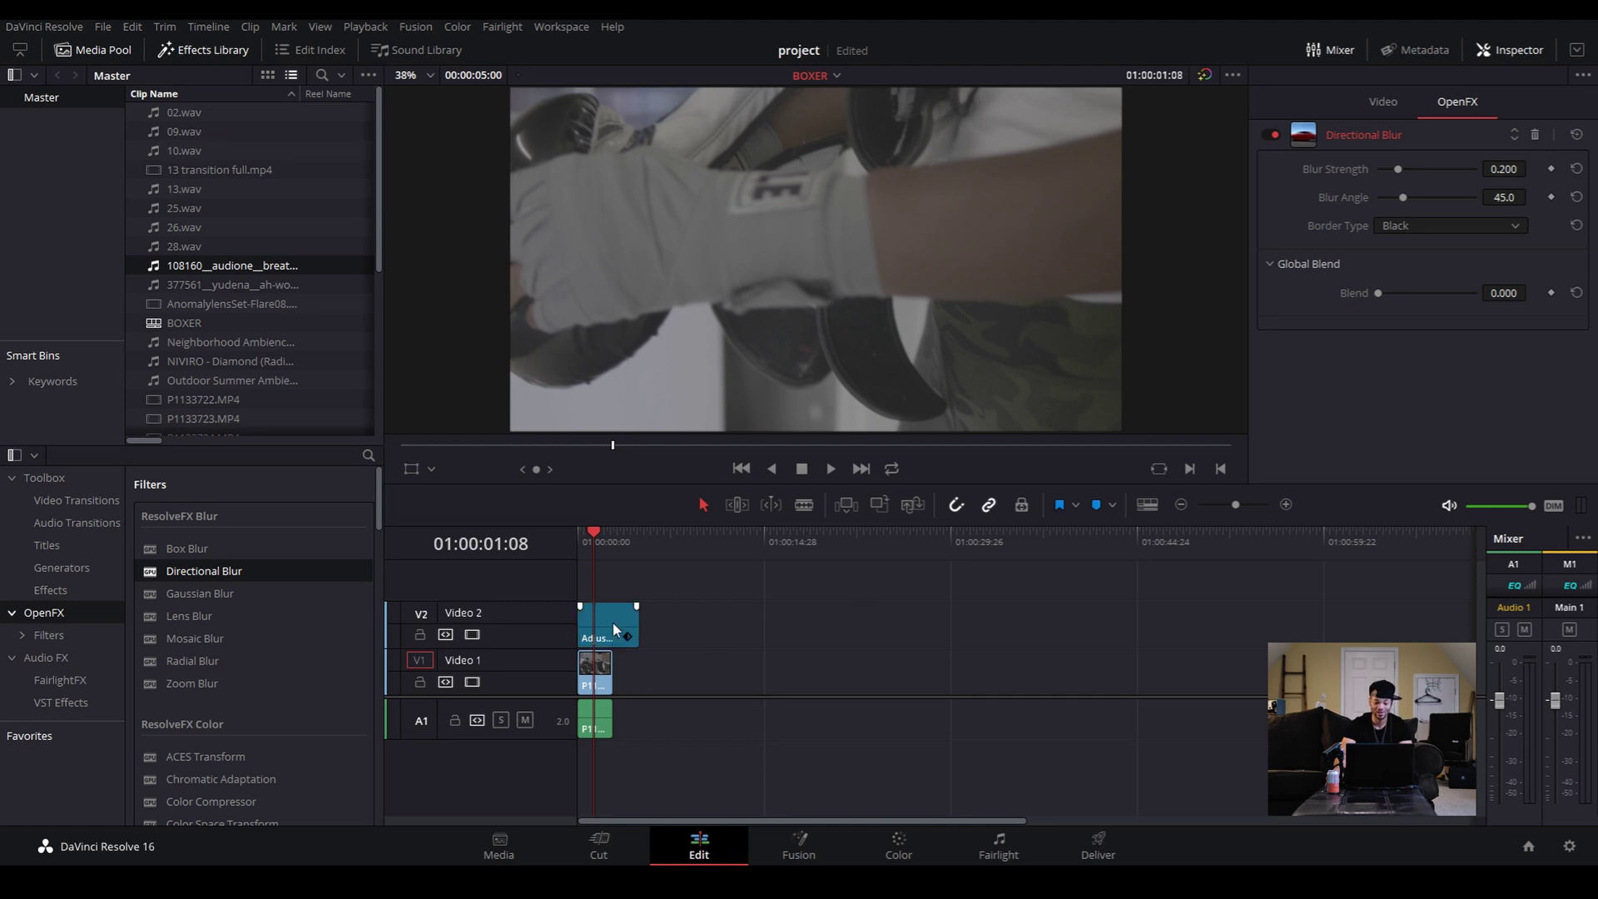
{"action": "left_click_drag", "start_coordinate": [637, 622], "coordinate": [975, 626]}
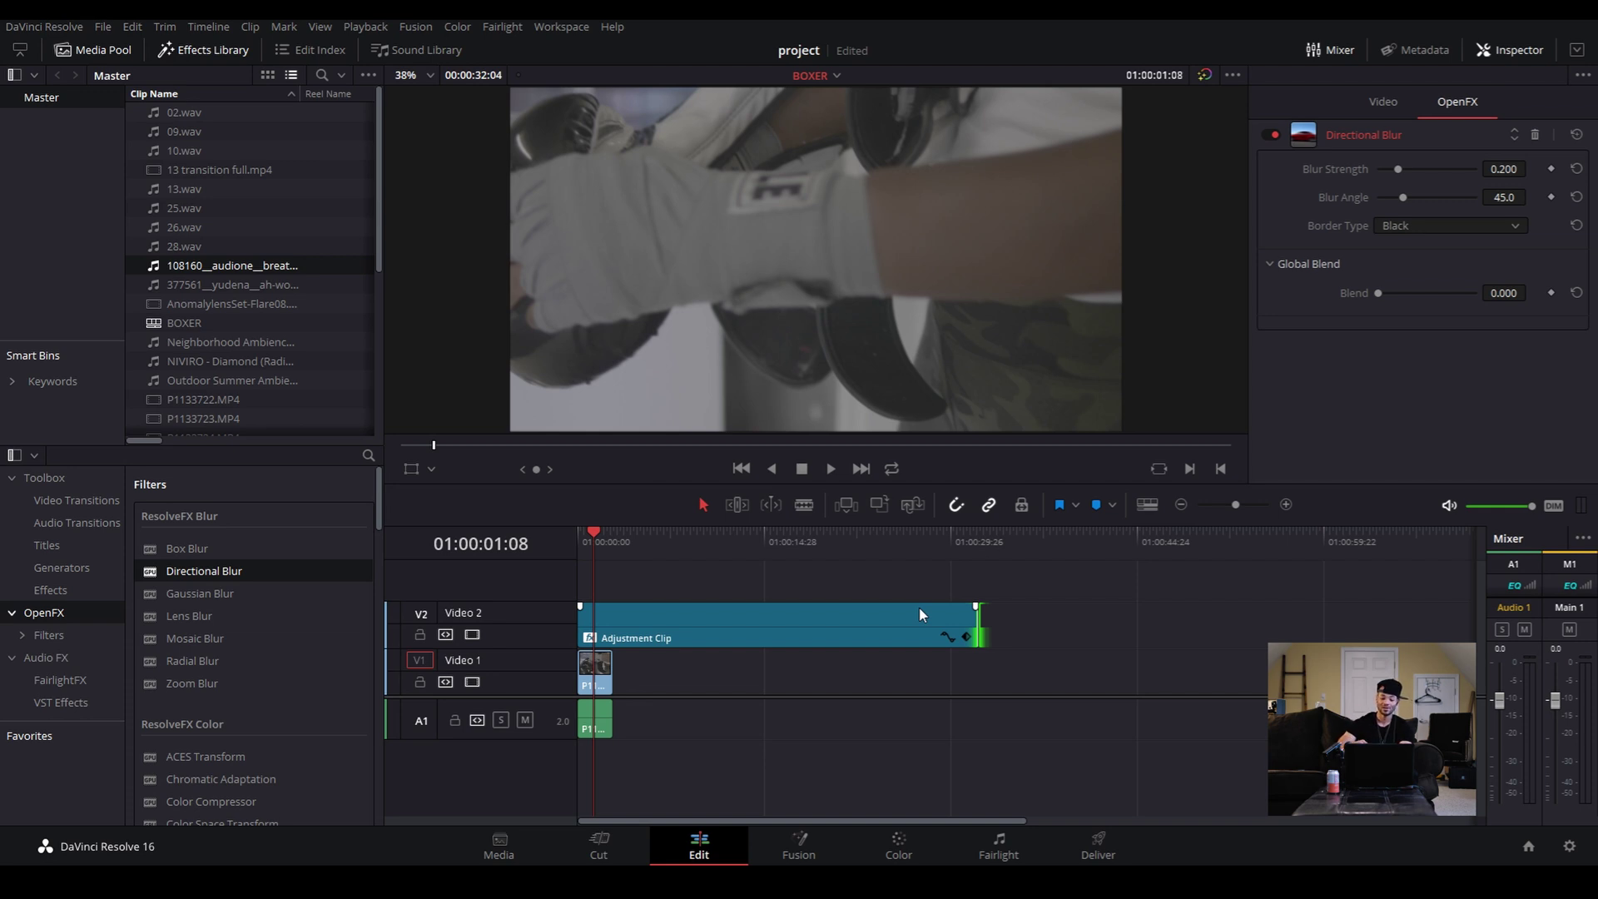
{"action": "left_click", "coordinate": [886, 613]}
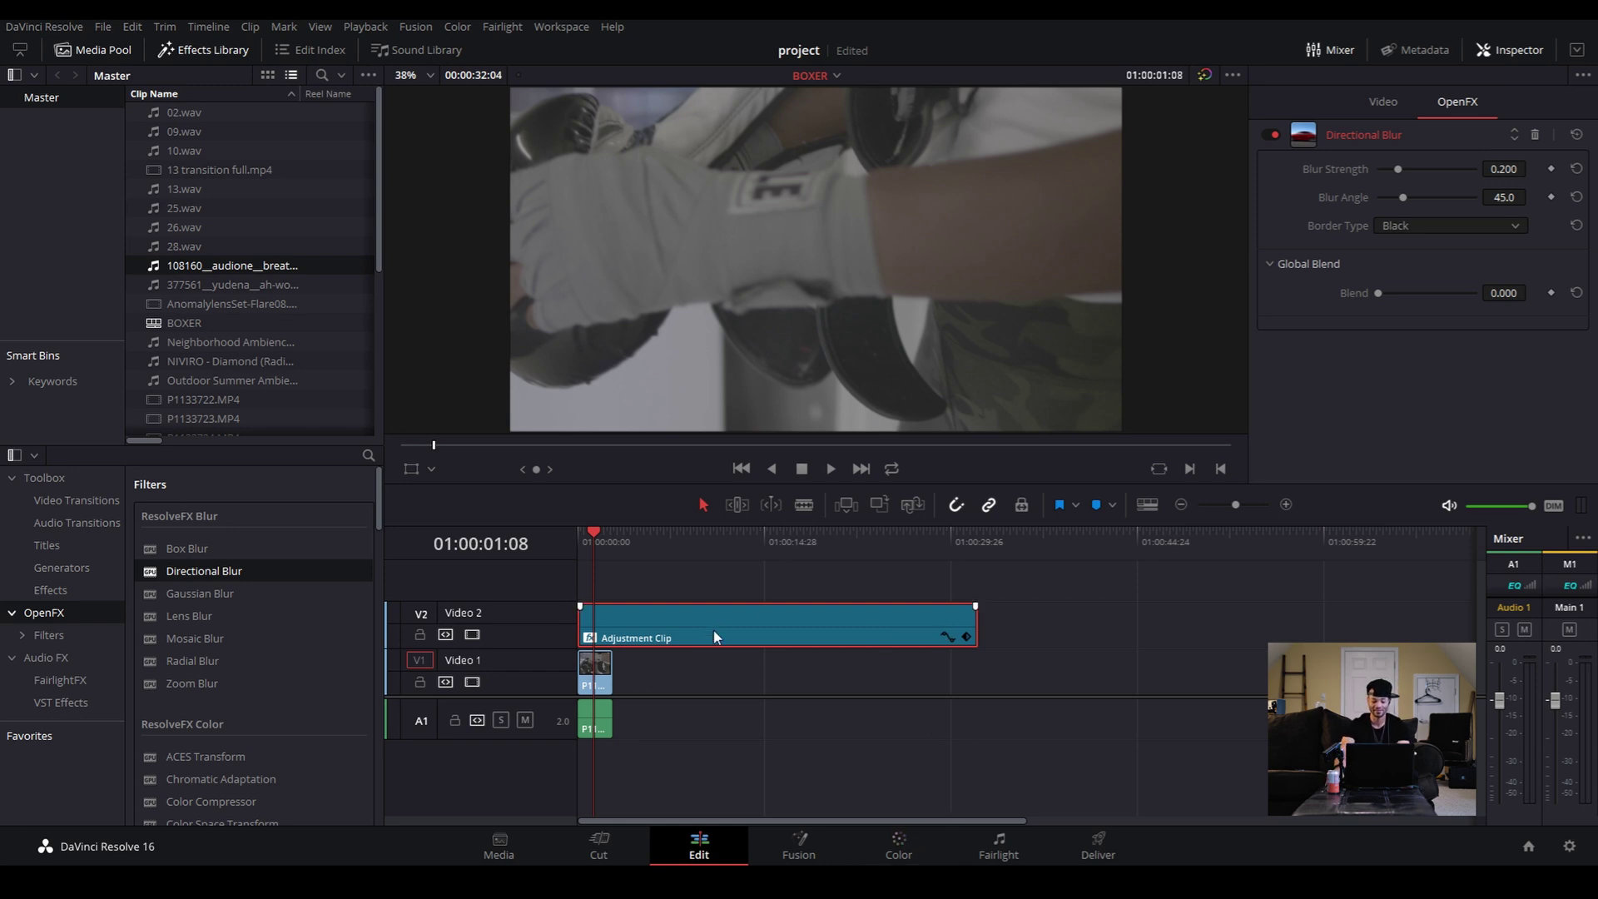
Delete the adjustment clip from Video 2
{"action": "left_click", "coordinate": [604, 677]}
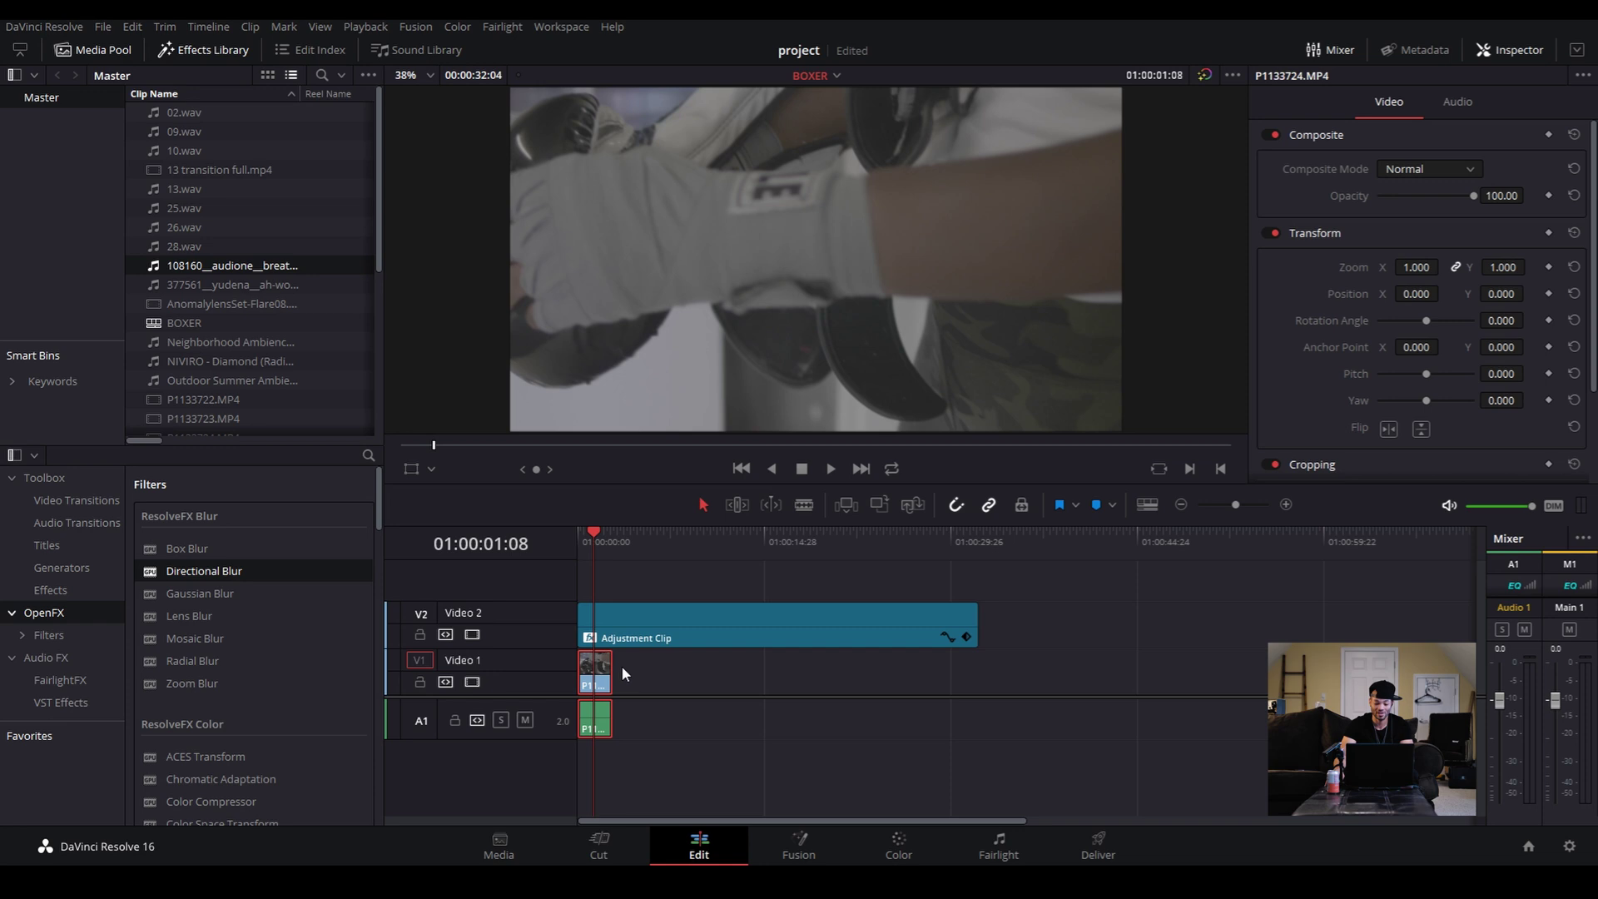
{"action": "left_click", "coordinate": [643, 632]}
{"action": "key", "text": "Delete"}
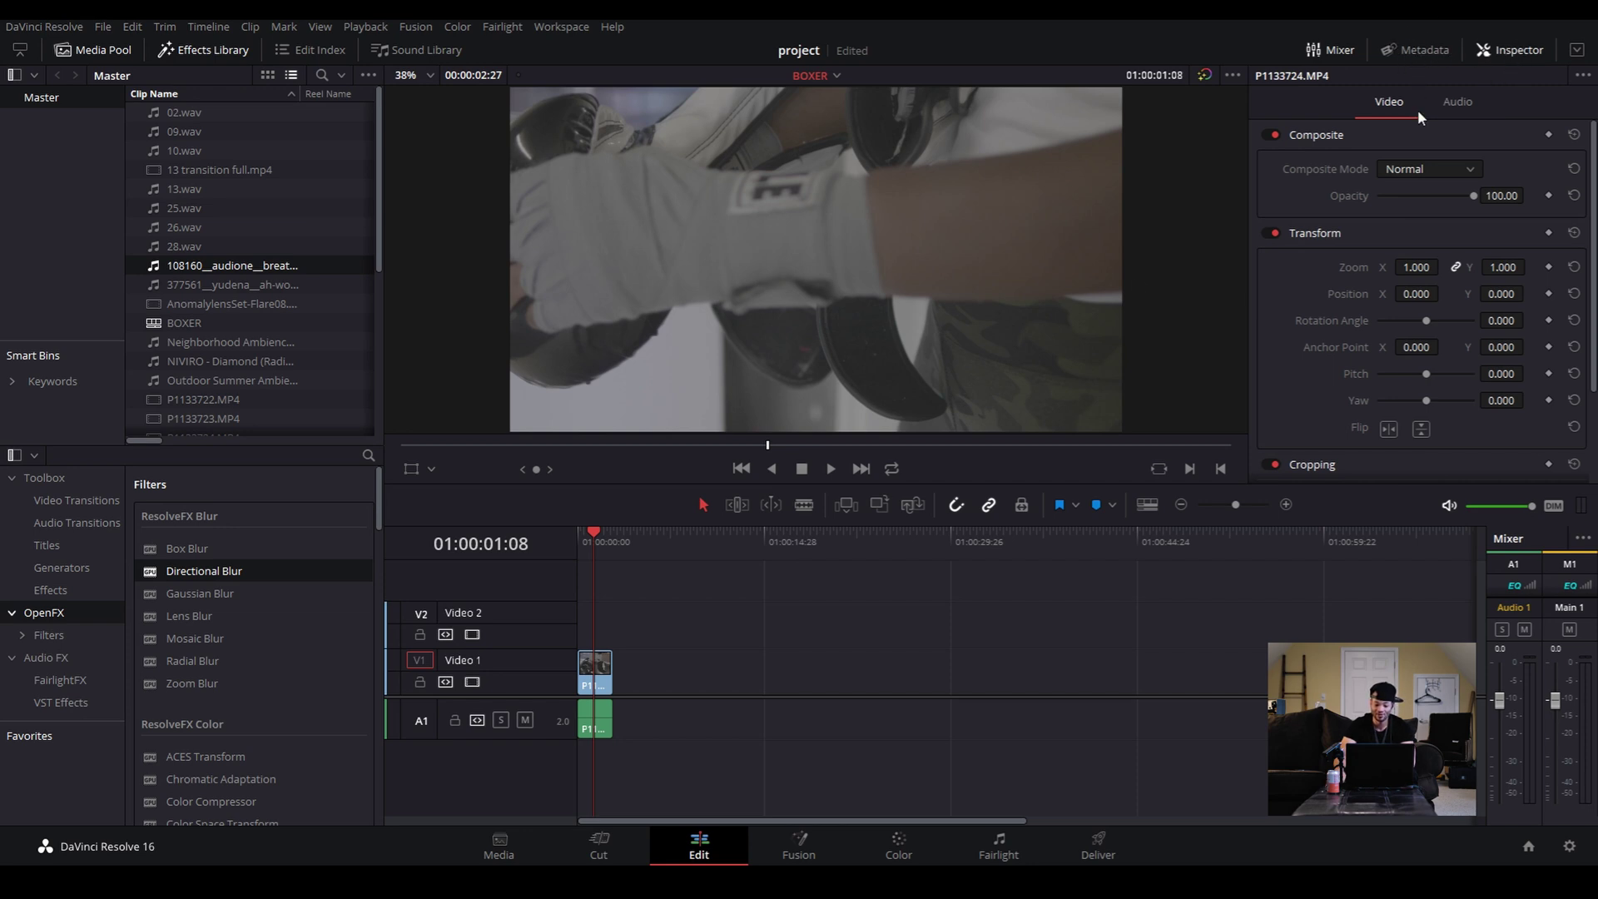
Set P1133724.MP4's zoom to 0.900 and position X to 5.000, and look through its composite modes
{"action": "left_click", "coordinate": [592, 675]}
{"action": "left_click_drag", "start_coordinate": [1417, 268], "coordinate": [1448, 293]}
{"action": "mouse_move", "coordinate": [1473, 196]}
{"action": "left_mouse_down"}
{"action": "mouse_move", "coordinate": [1381, 198]}
{"action": "mouse_move", "coordinate": [1485, 198]}
{"action": "left_mouse_up"}
{"action": "left_click", "coordinate": [1442, 178]}
{"action": "scroll", "coordinate": [1445, 252], "scroll_direction": "down", "scroll_amount": 5}
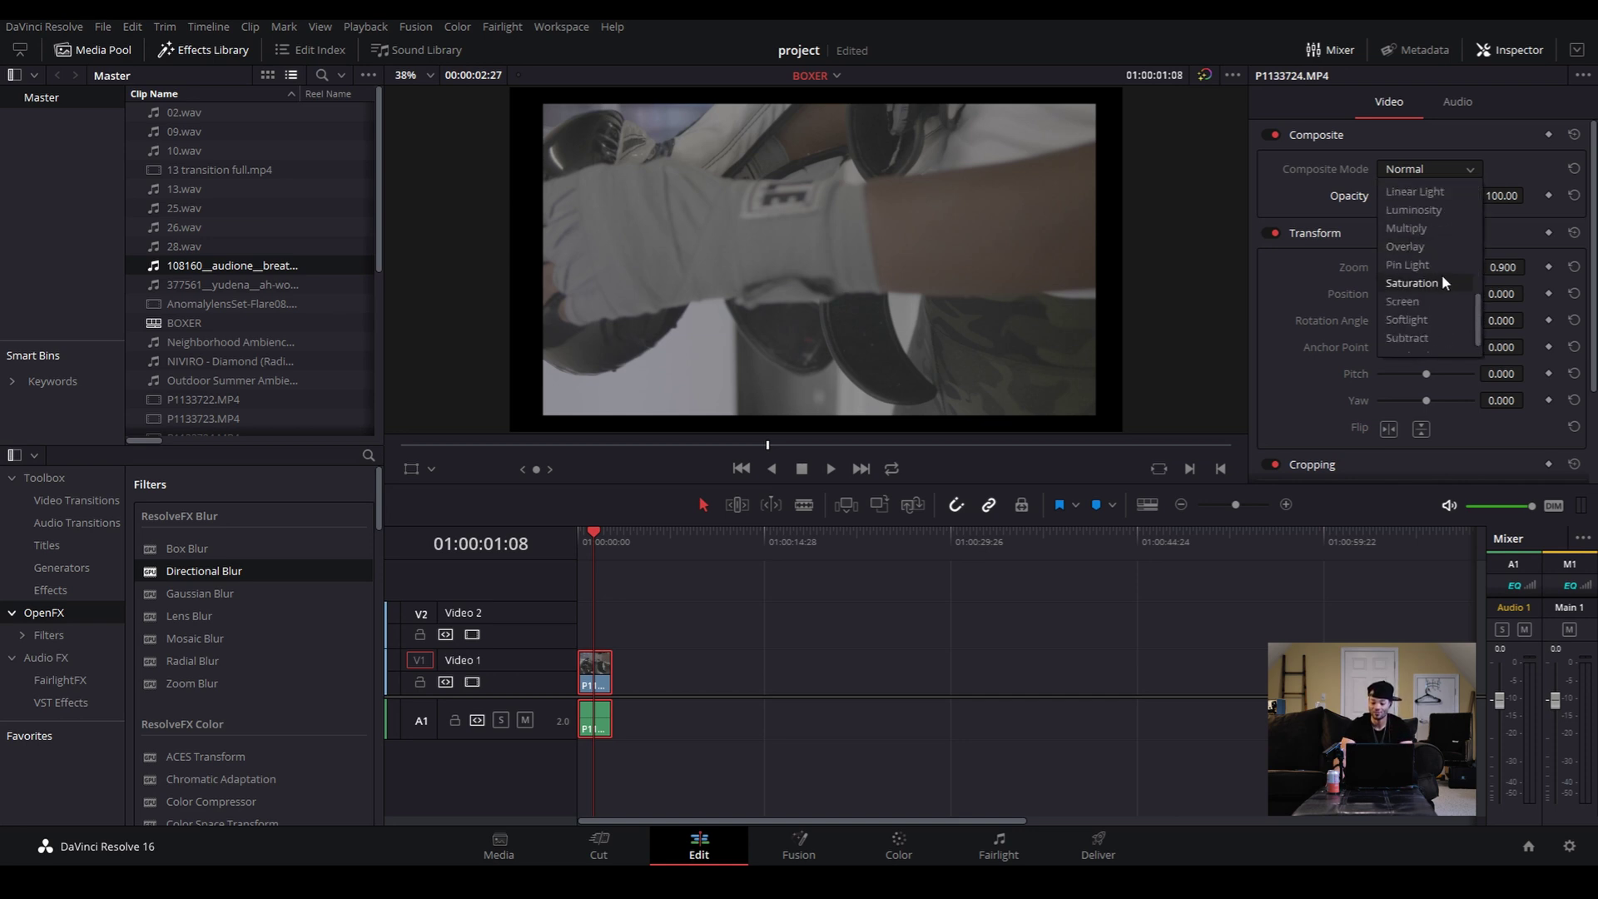
{"action": "left_click", "coordinate": [1466, 164]}
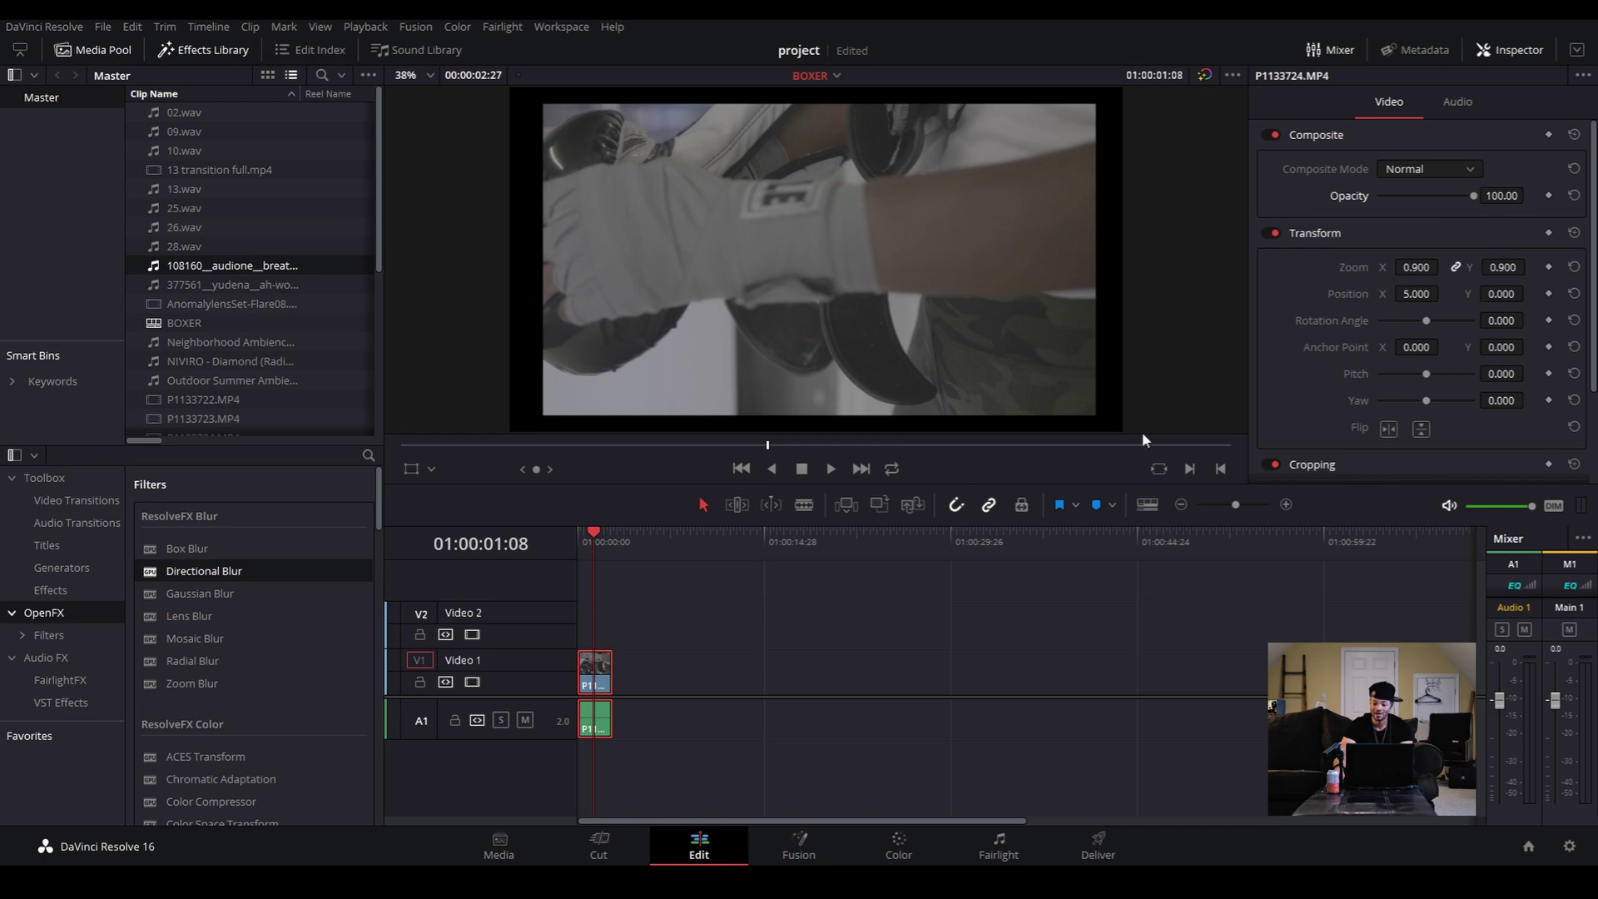
Try rotation angles of 21.910 and -78.260 and an anchor point shift on P1133724.MP4, and reset its whole transform
{"action": "left_click_drag", "start_coordinate": [1425, 321], "coordinate": [1428, 325]}
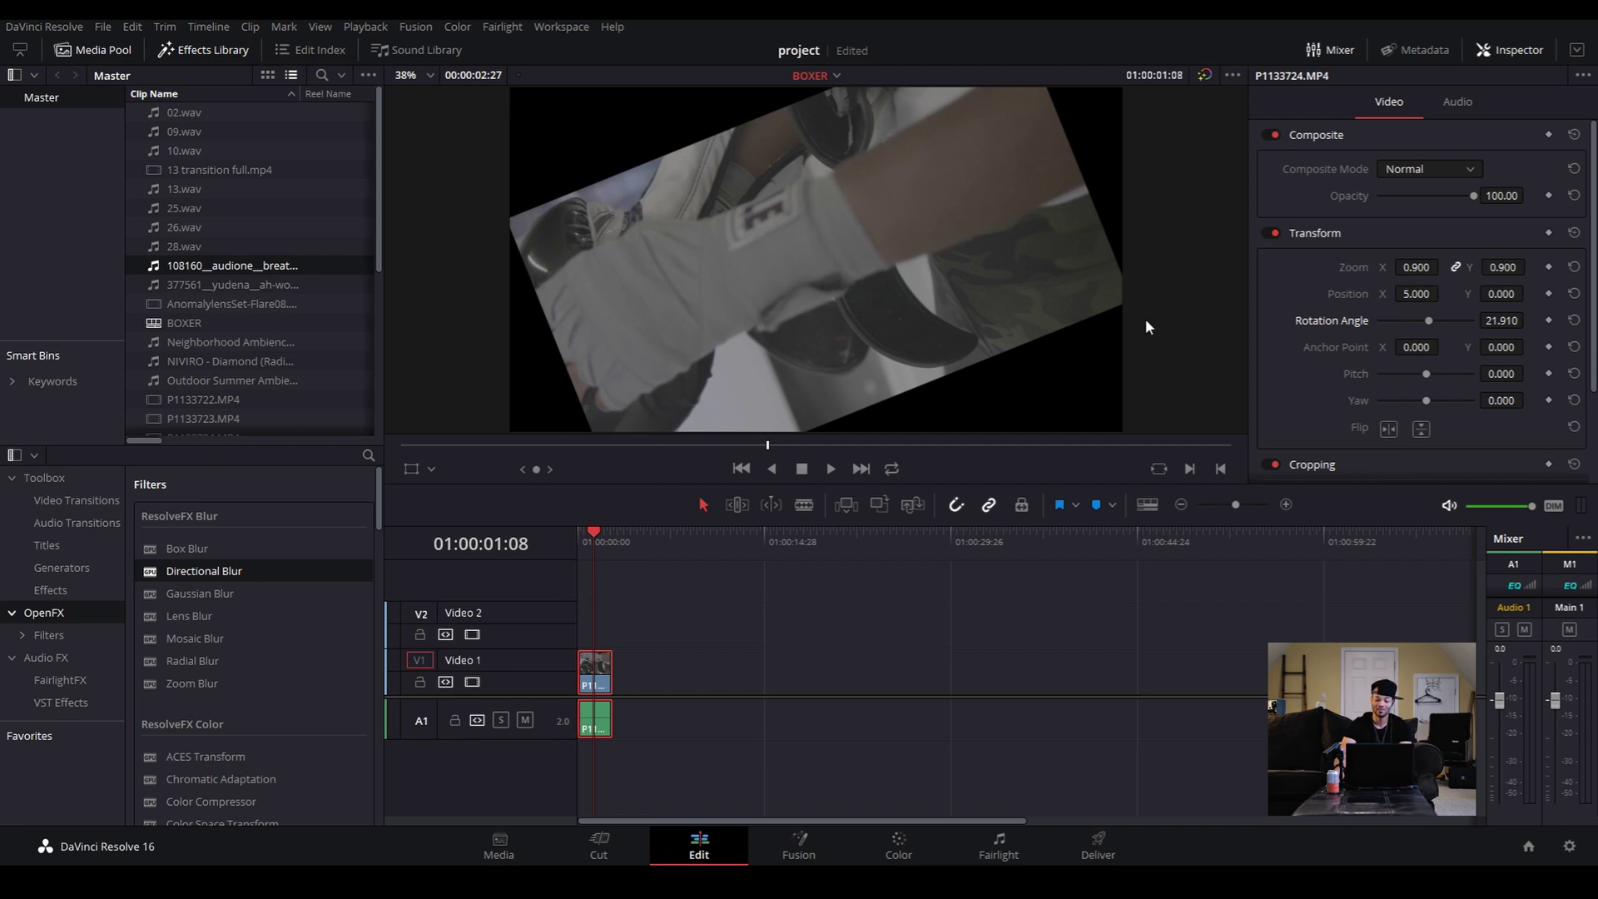
{"action": "mouse_move", "coordinate": [1417, 348]}
{"action": "left_mouse_down"}
{"action": "mouse_move", "coordinate": [1348, 348]}
{"action": "mouse_move", "coordinate": [1424, 321]}
{"action": "mouse_move", "coordinate": [1370, 322]}
{"action": "mouse_move", "coordinate": [1444, 352]}
{"action": "left_mouse_up"}
{"action": "left_click", "coordinate": [1574, 347]}
{"action": "mouse_move", "coordinate": [1426, 320]}
{"action": "left_mouse_down"}
{"action": "mouse_move", "coordinate": [1378, 327]}
{"action": "mouse_move", "coordinate": [1441, 326]}
{"action": "mouse_move", "coordinate": [1368, 323]}
{"action": "mouse_move", "coordinate": [1415, 322]}
{"action": "left_mouse_up"}
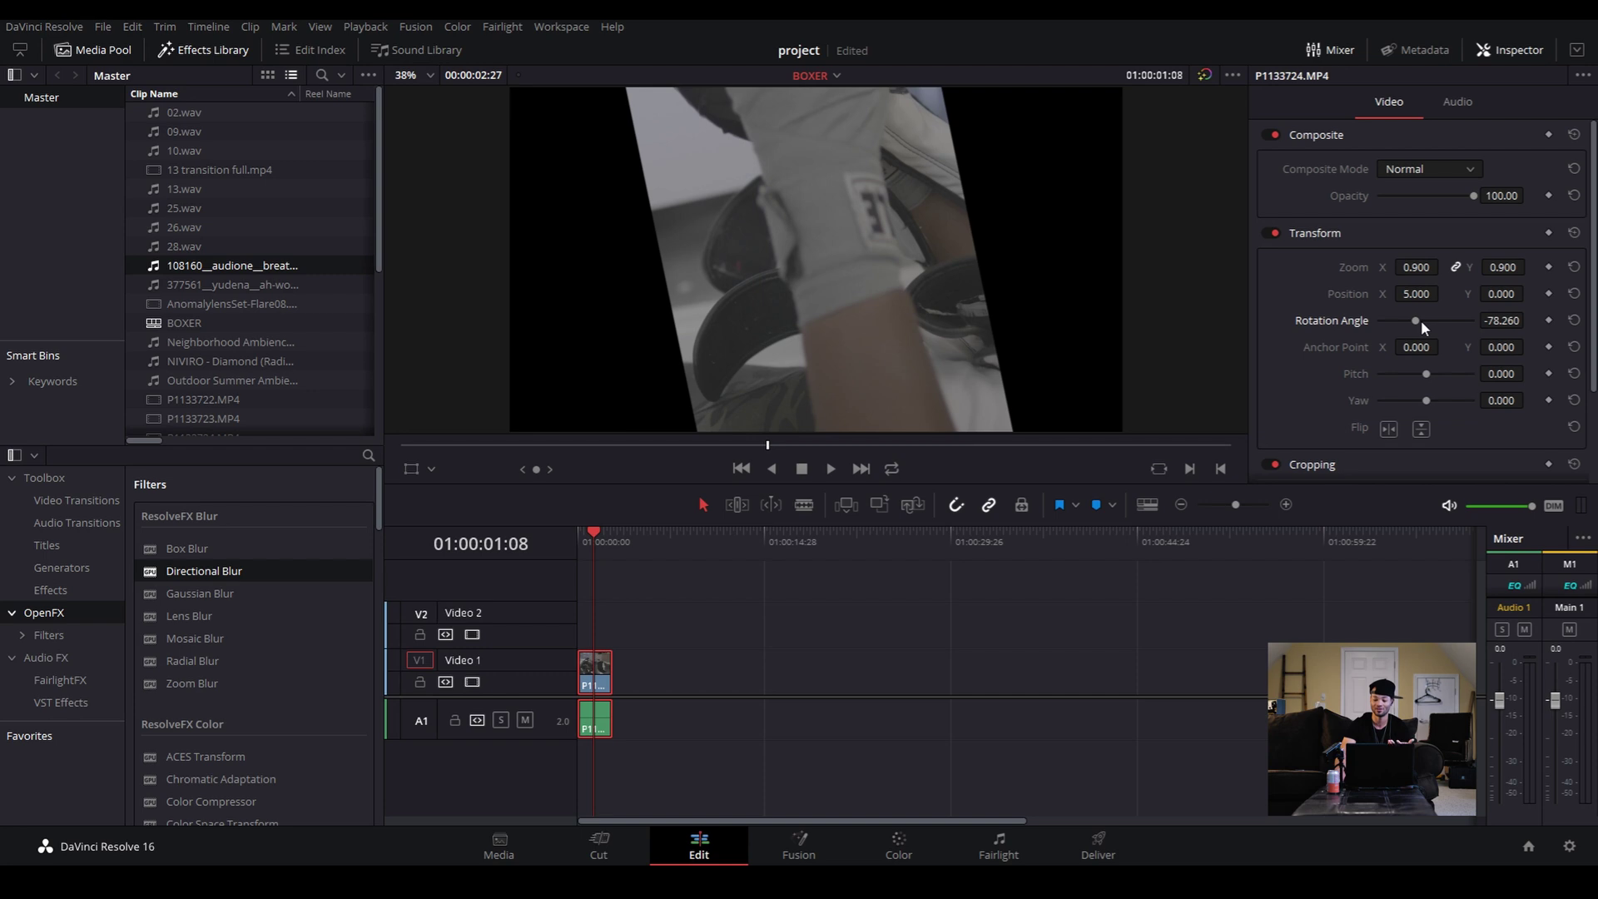
{"action": "left_click", "coordinate": [1573, 233]}
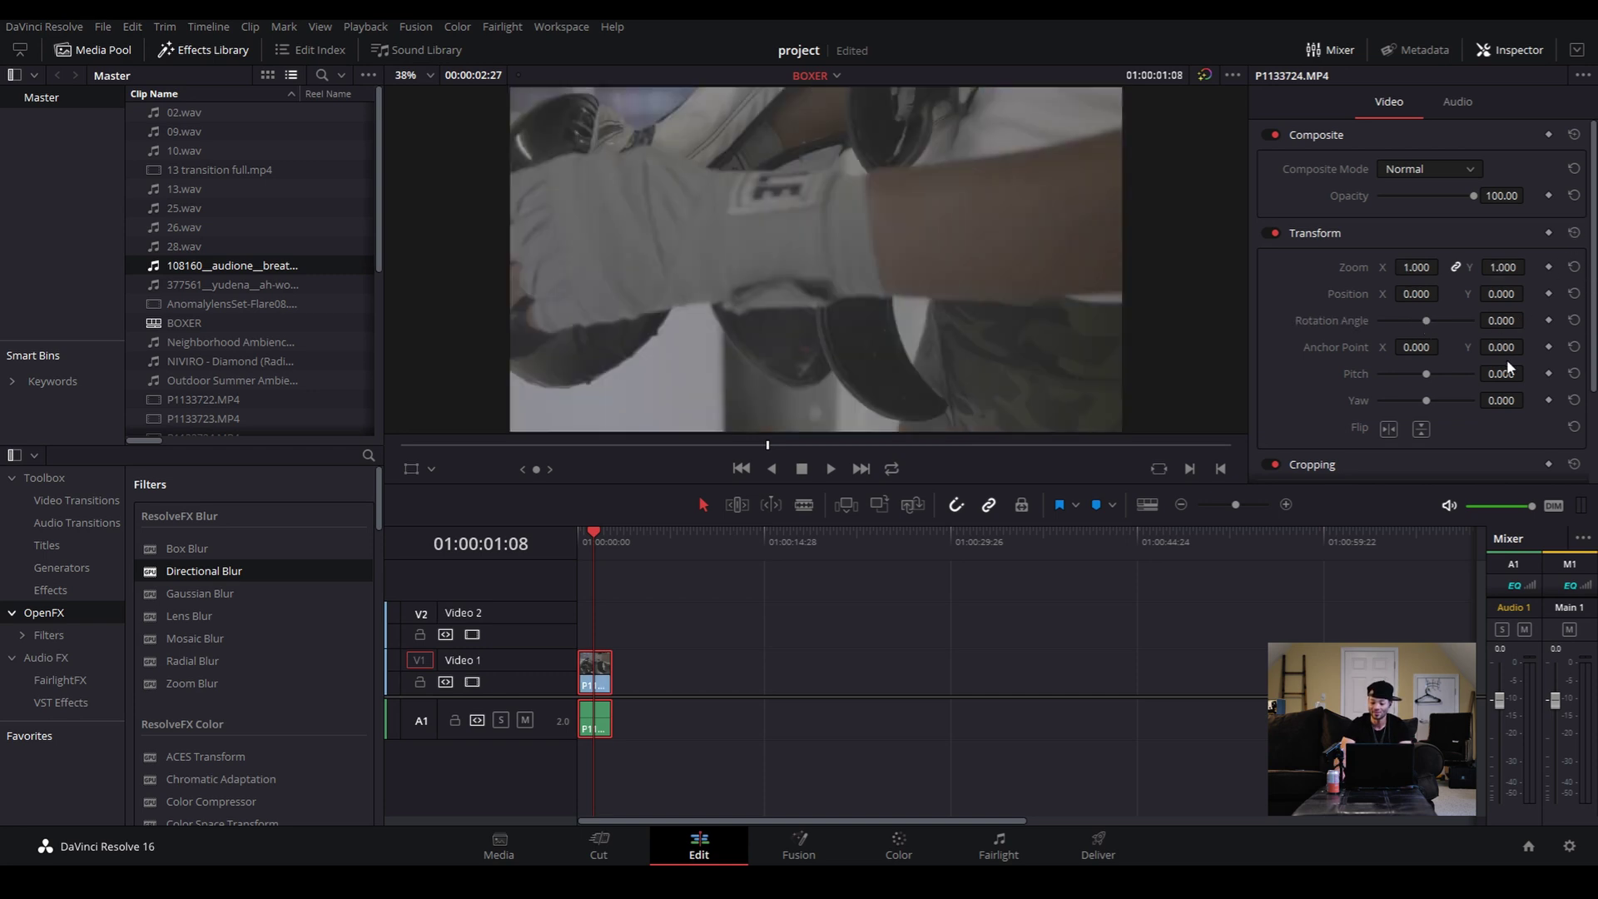
Try pitch and yaw changes on P1133724.MP4, with yaw at -0.117, and reset both
{"action": "mouse_move", "coordinate": [1426, 371]}
{"action": "left_mouse_down"}
{"action": "mouse_move", "coordinate": [1445, 372]}
{"action": "mouse_move", "coordinate": [1414, 374]}
{"action": "mouse_move", "coordinate": [1436, 398]}
{"action": "mouse_move", "coordinate": [1420, 401]}
{"action": "left_mouse_up"}
{"action": "left_click", "coordinate": [1573, 374]}
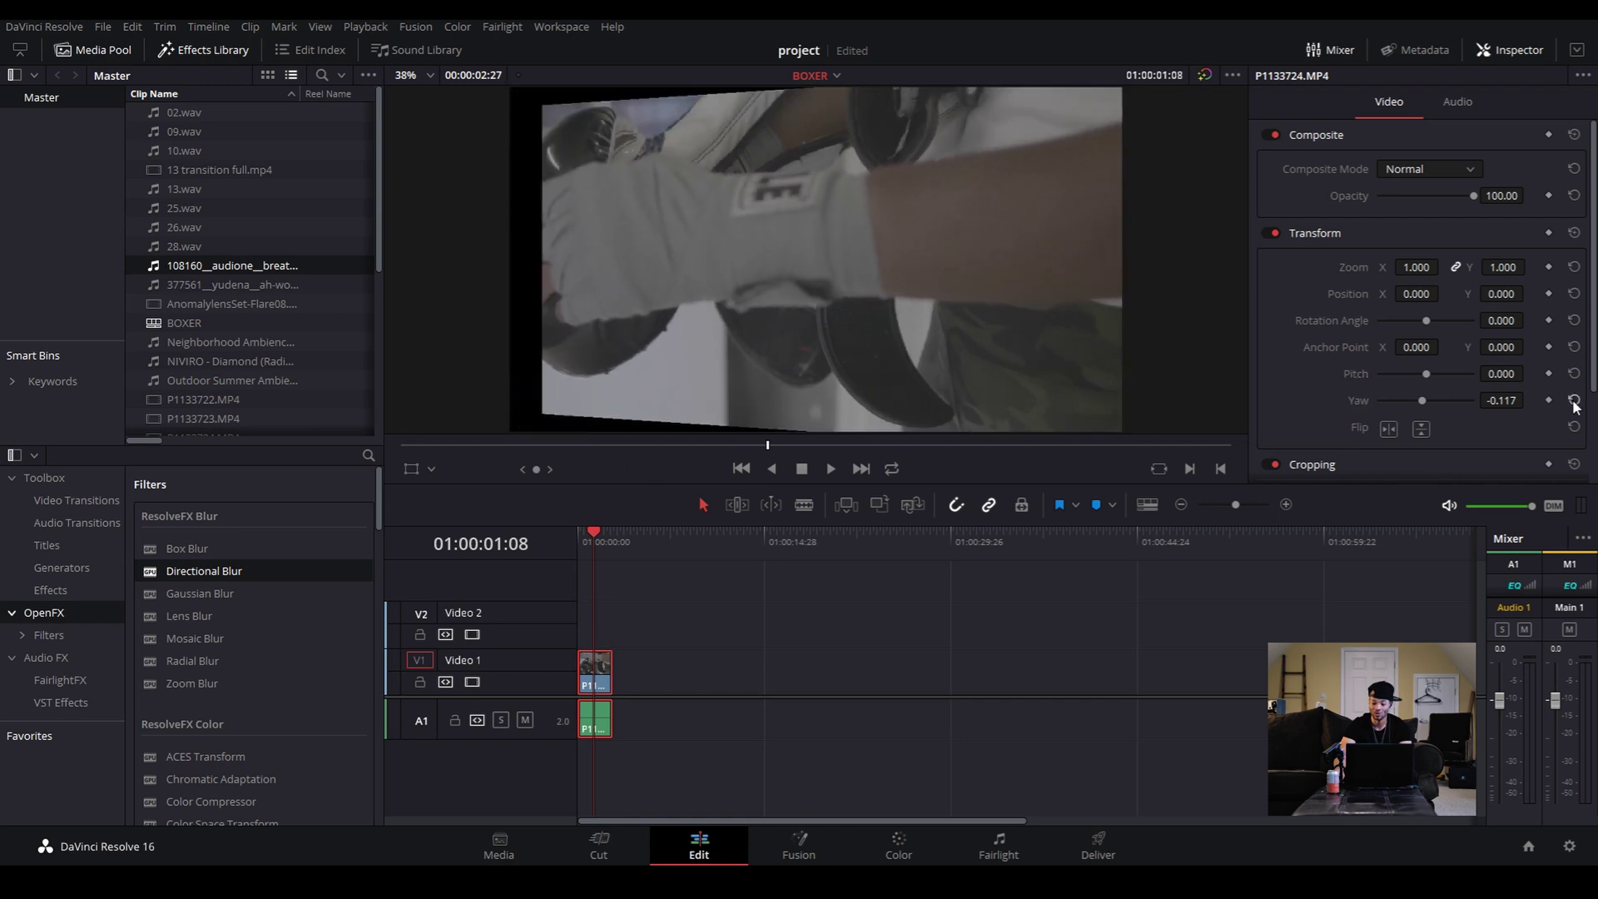
{"action": "left_click", "coordinate": [1573, 400]}
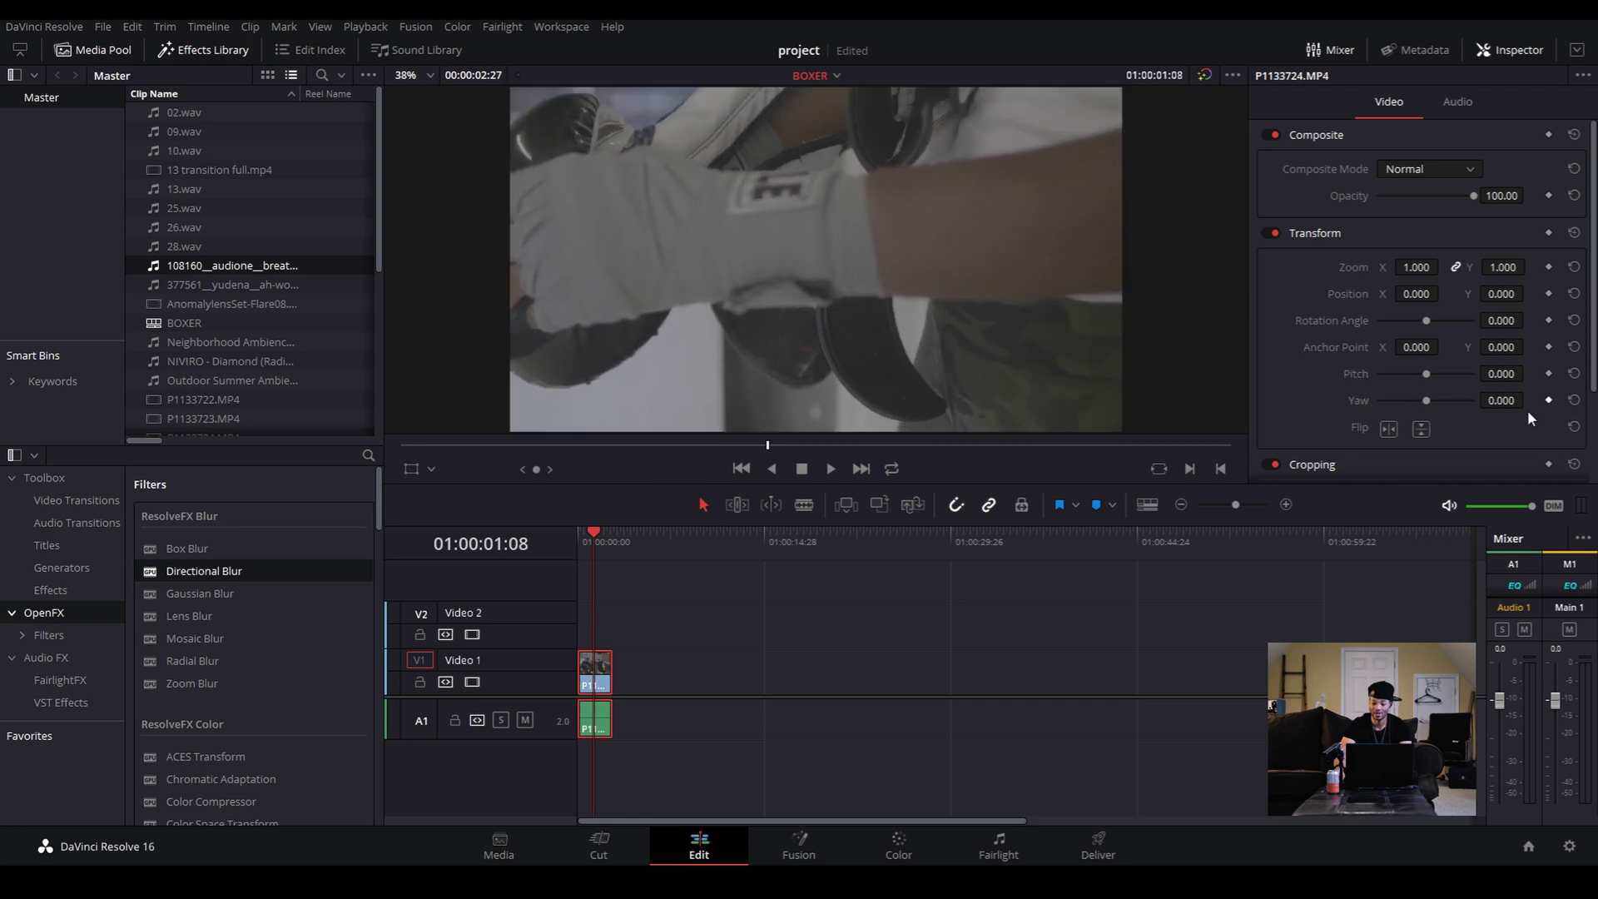
Flip P1133724.MP4 horizontally, play it from the start, try a vertical flip, and turn both flips off
{"action": "left_click", "coordinate": [1387, 428]}
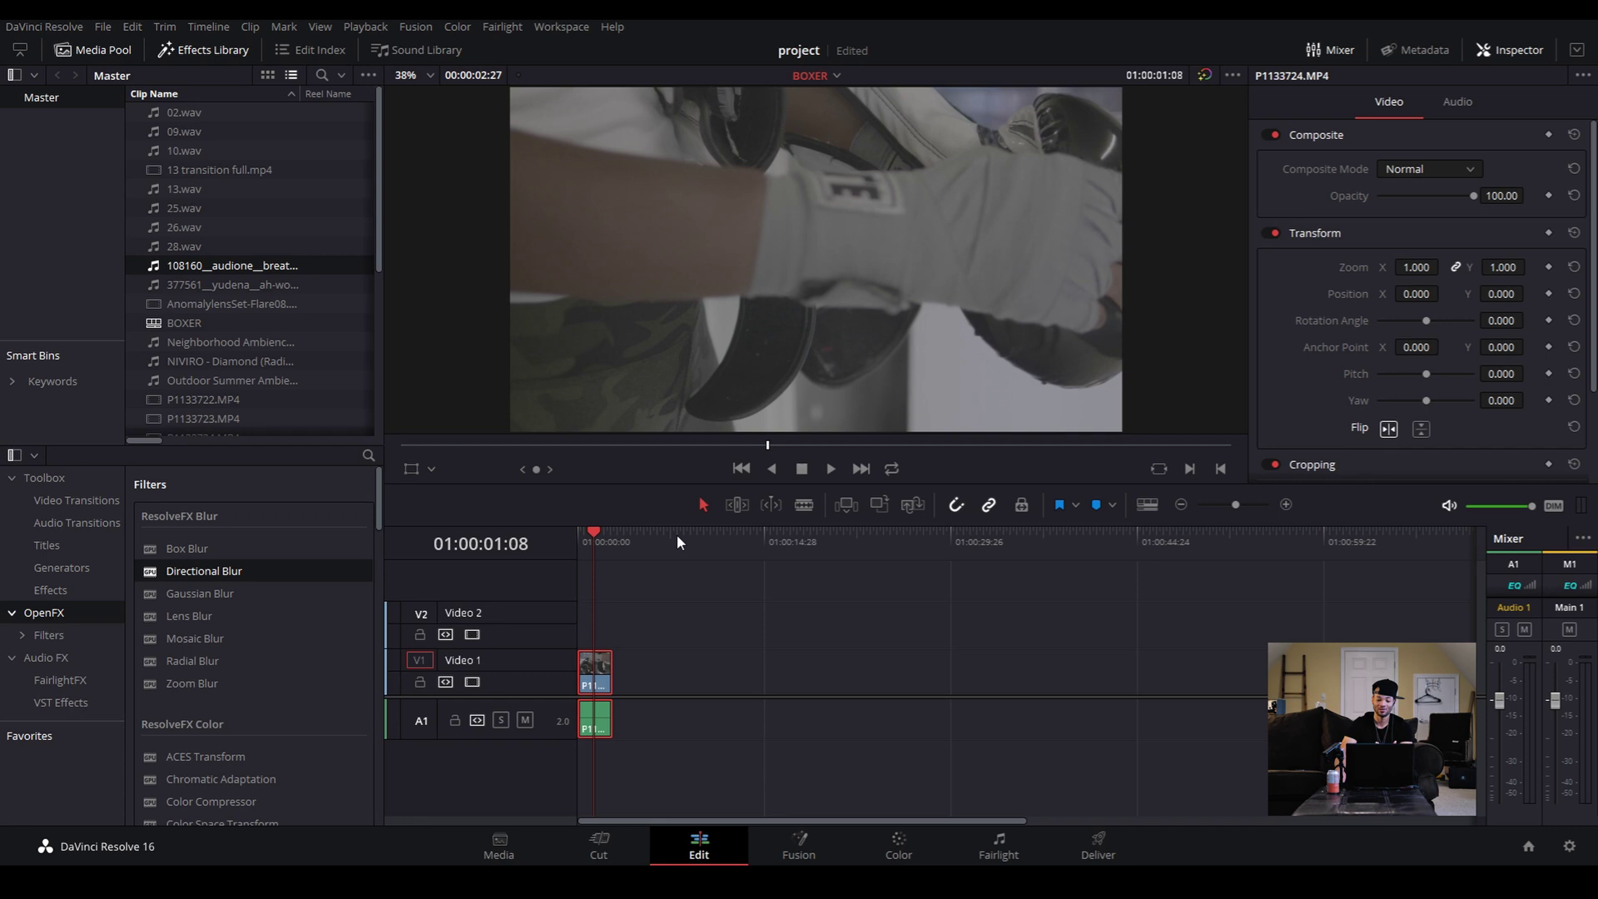
{"action": "left_click", "coordinate": [578, 544]}
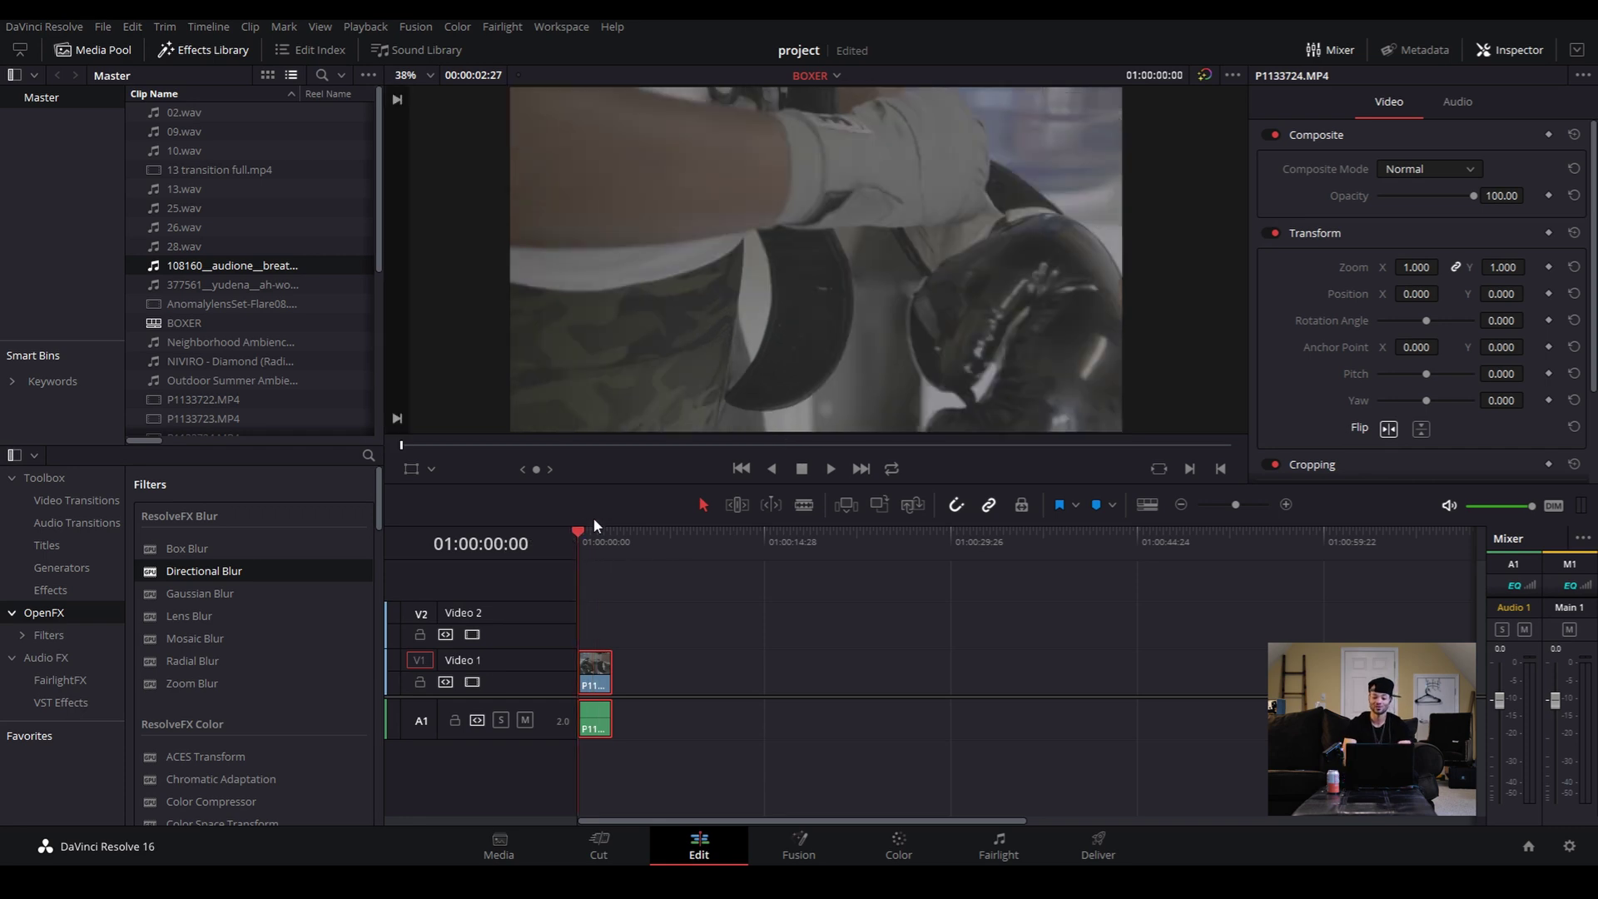
{"action": "key", "text": "space"}
{"action": "left_click", "coordinate": [1420, 429]}
{"action": "left_click", "coordinate": [1420, 428]}
{"action": "left_click", "coordinate": [1395, 428]}
Try cropping P1133724.MP4 by 283.830 on the left and 258.780 on the right, and reset the cropping
{"action": "scroll", "coordinate": [1327, 391], "scroll_direction": "down", "scroll_amount": 3}
{"action": "left_click", "coordinate": [1321, 348]}
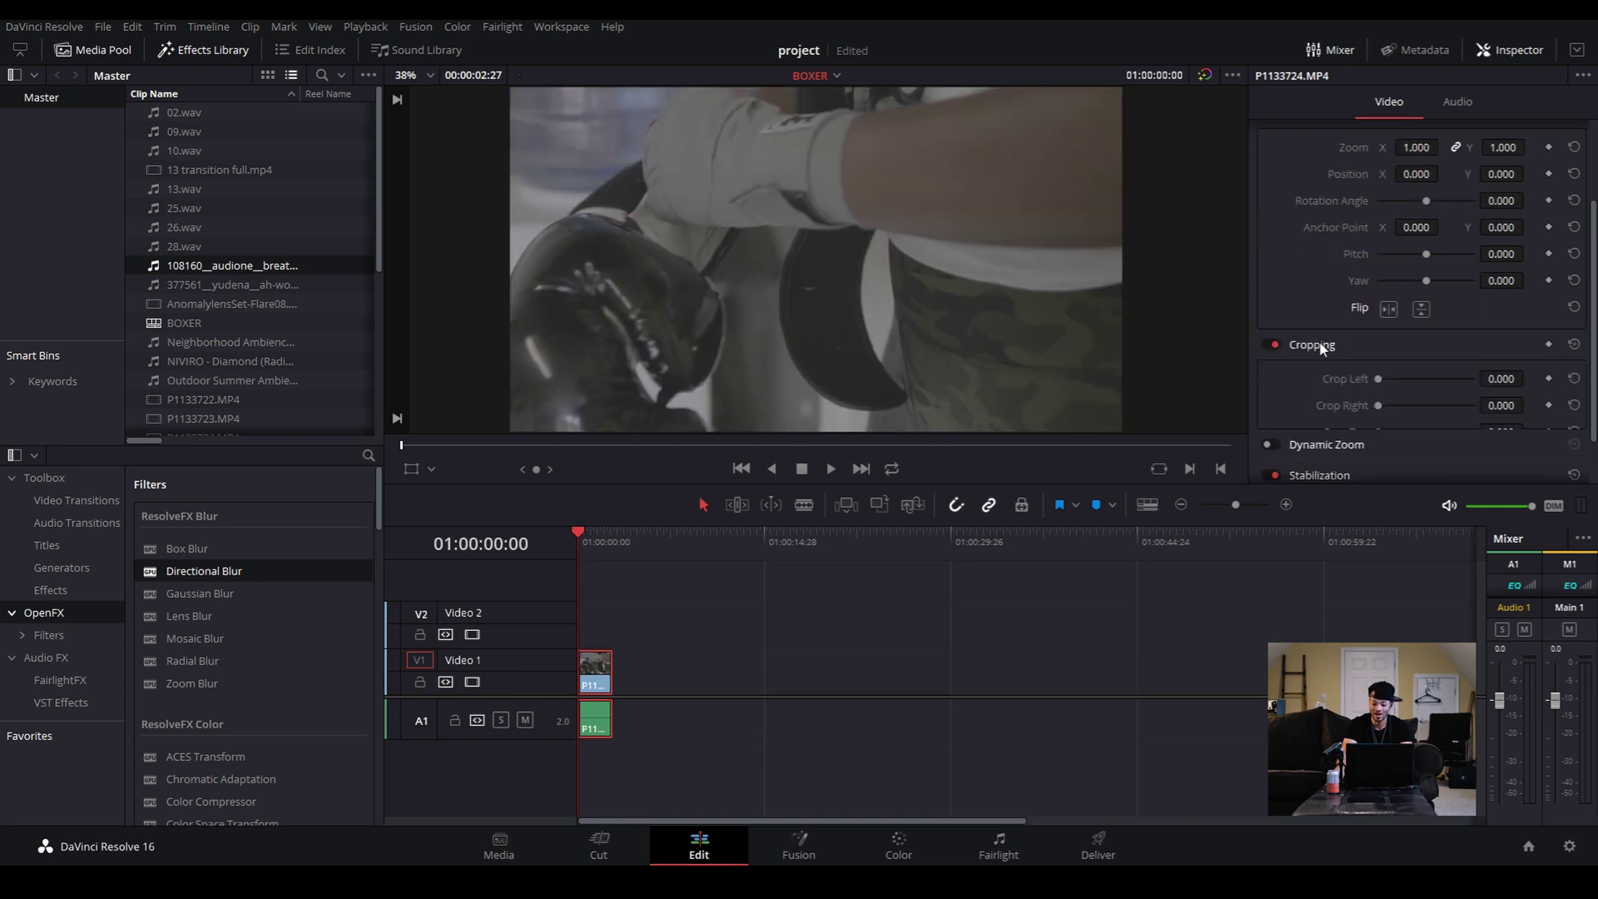
{"action": "mouse_move", "coordinate": [1378, 379]}
{"action": "left_mouse_down"}
{"action": "mouse_move", "coordinate": [1400, 406]}
{"action": "mouse_move", "coordinate": [1407, 393]}
{"action": "left_mouse_up"}
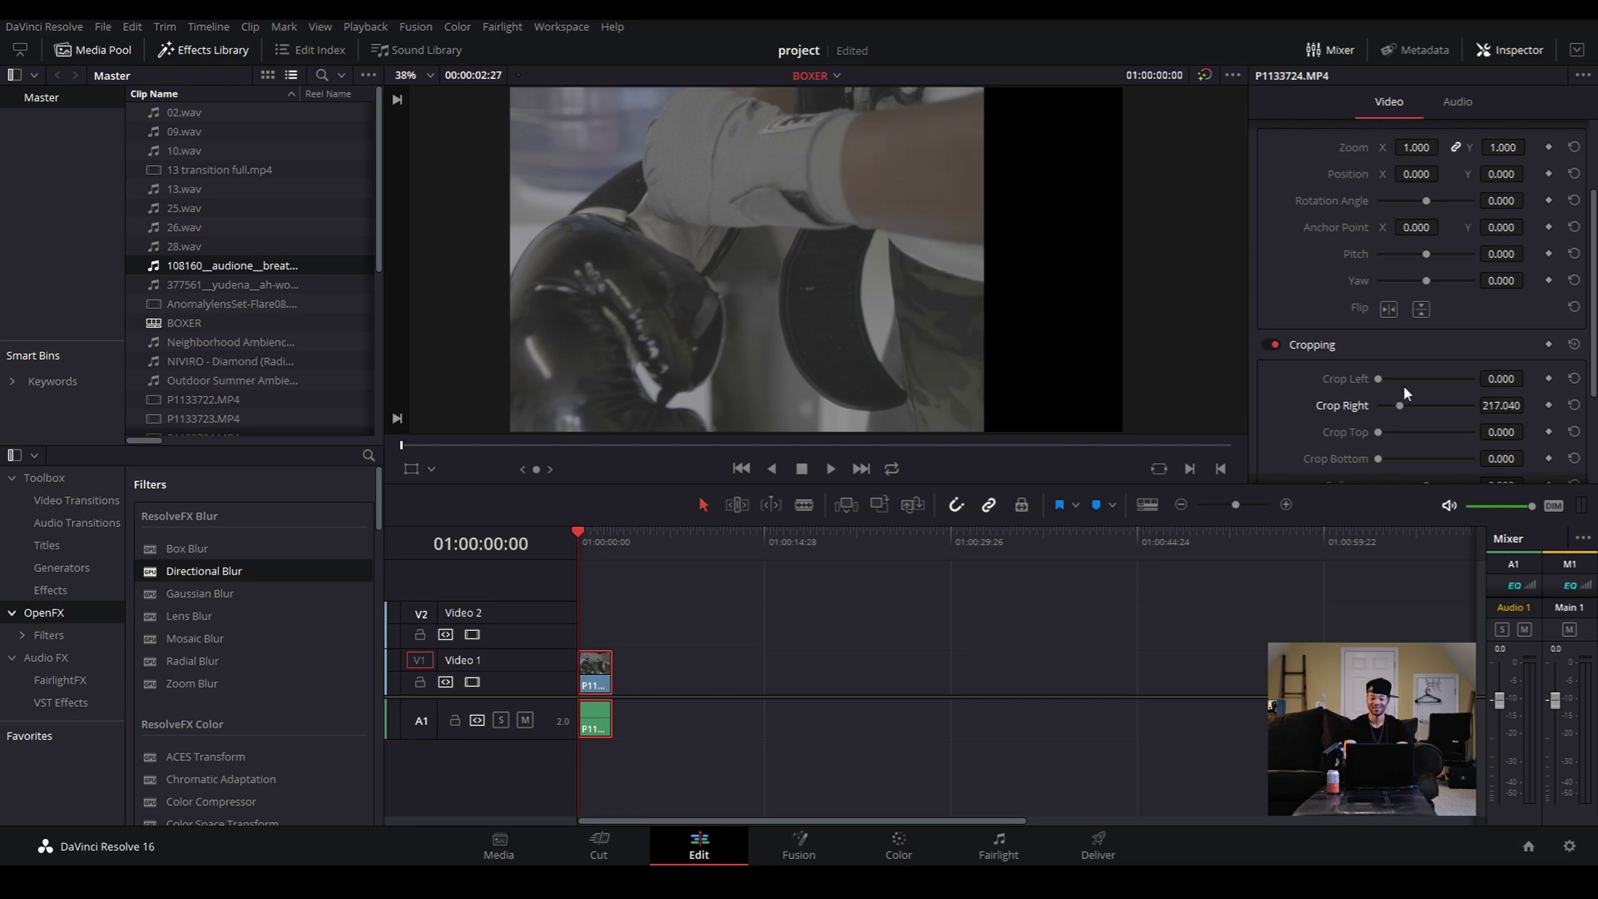
{"action": "mouse_move", "coordinate": [1399, 405]}
{"action": "left_mouse_down"}
{"action": "mouse_move", "coordinate": [1412, 407]}
{"action": "mouse_move", "coordinate": [1390, 380]}
{"action": "mouse_move", "coordinate": [1405, 379]}
{"action": "left_mouse_up"}
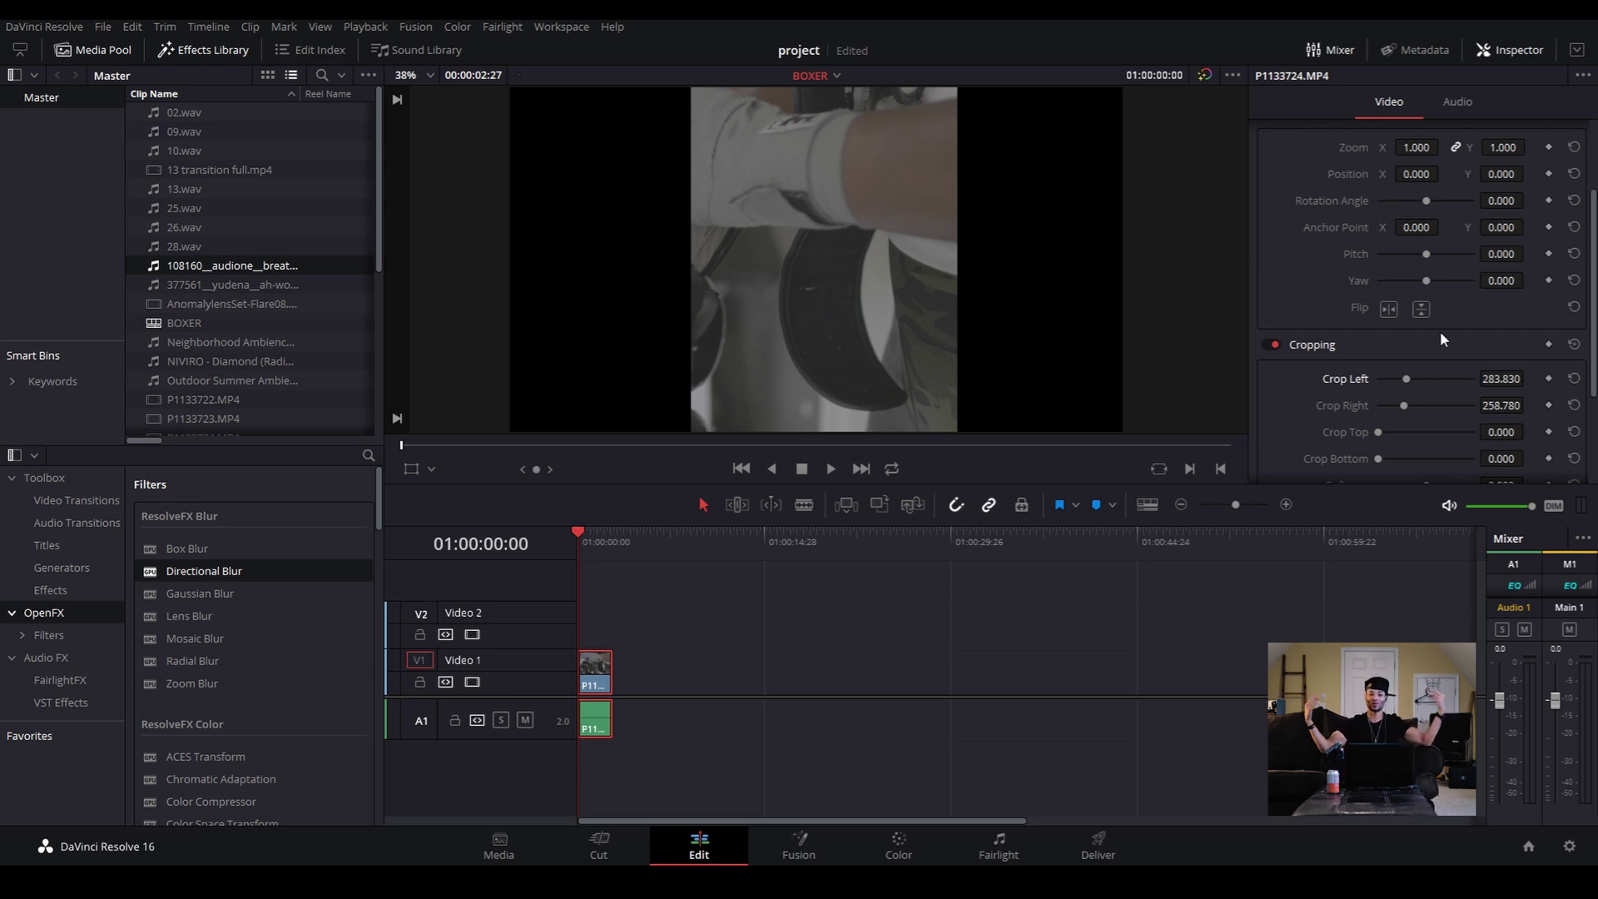
{"action": "left_click", "coordinate": [1573, 343]}
Try a right crop of 200.350 with softness 91.300 on P1133724.MP4, and reset the cropping
{"action": "scroll", "coordinate": [1326, 390], "scroll_direction": "down", "scroll_amount": 2}
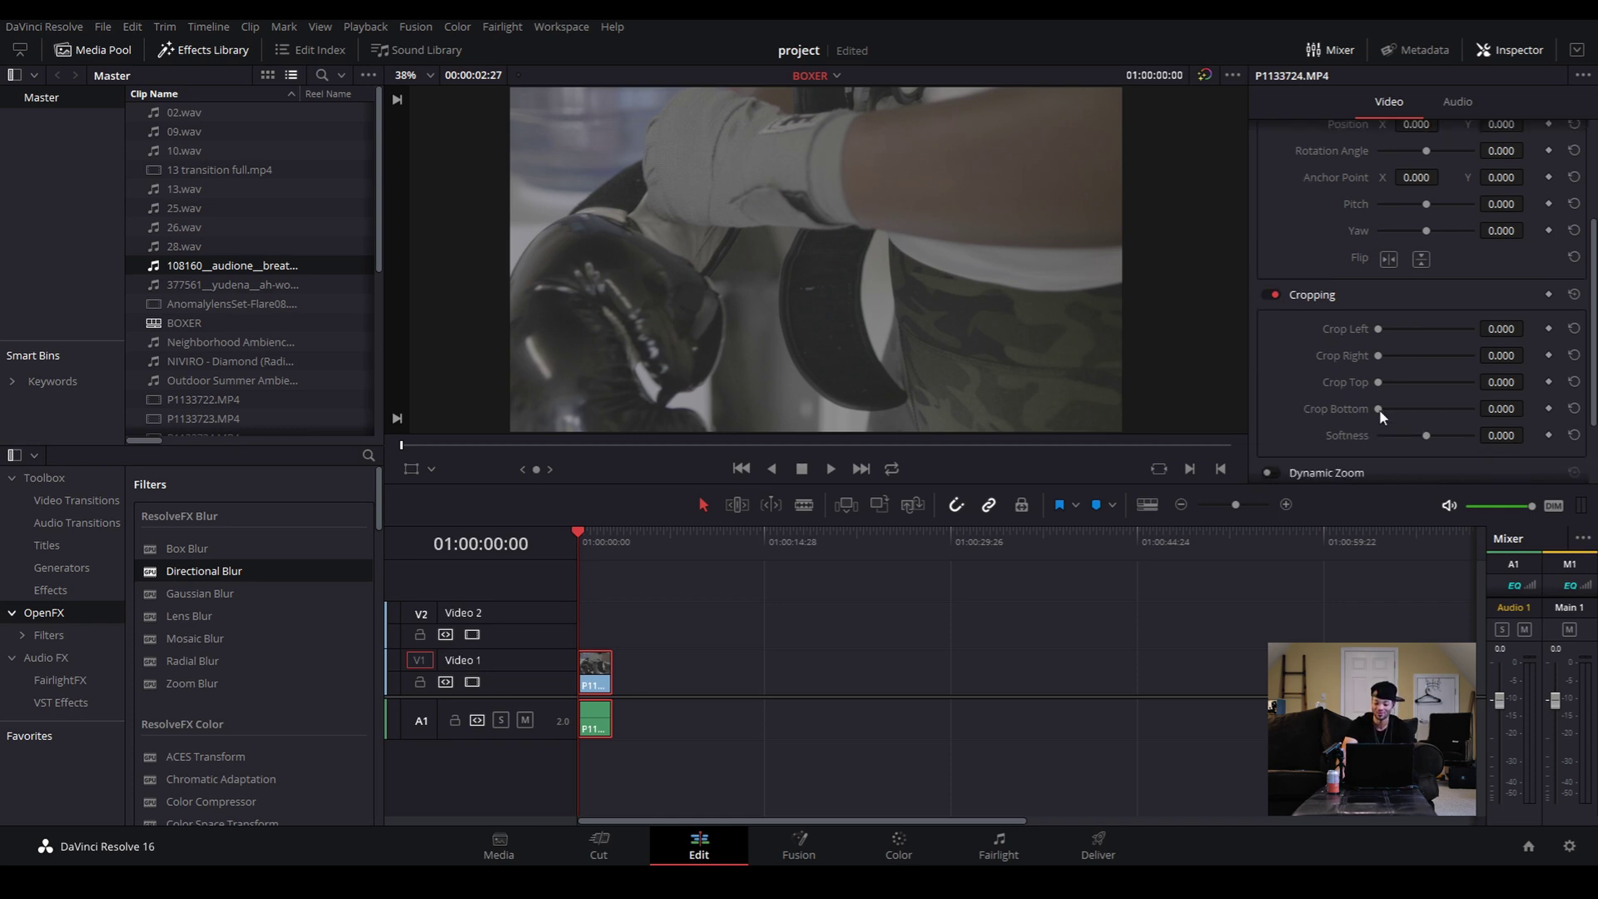
{"action": "left_click_drag", "start_coordinate": [1378, 355], "coordinate": [1398, 355]}
{"action": "left_click_drag", "start_coordinate": [1429, 441], "coordinate": [1470, 443]}
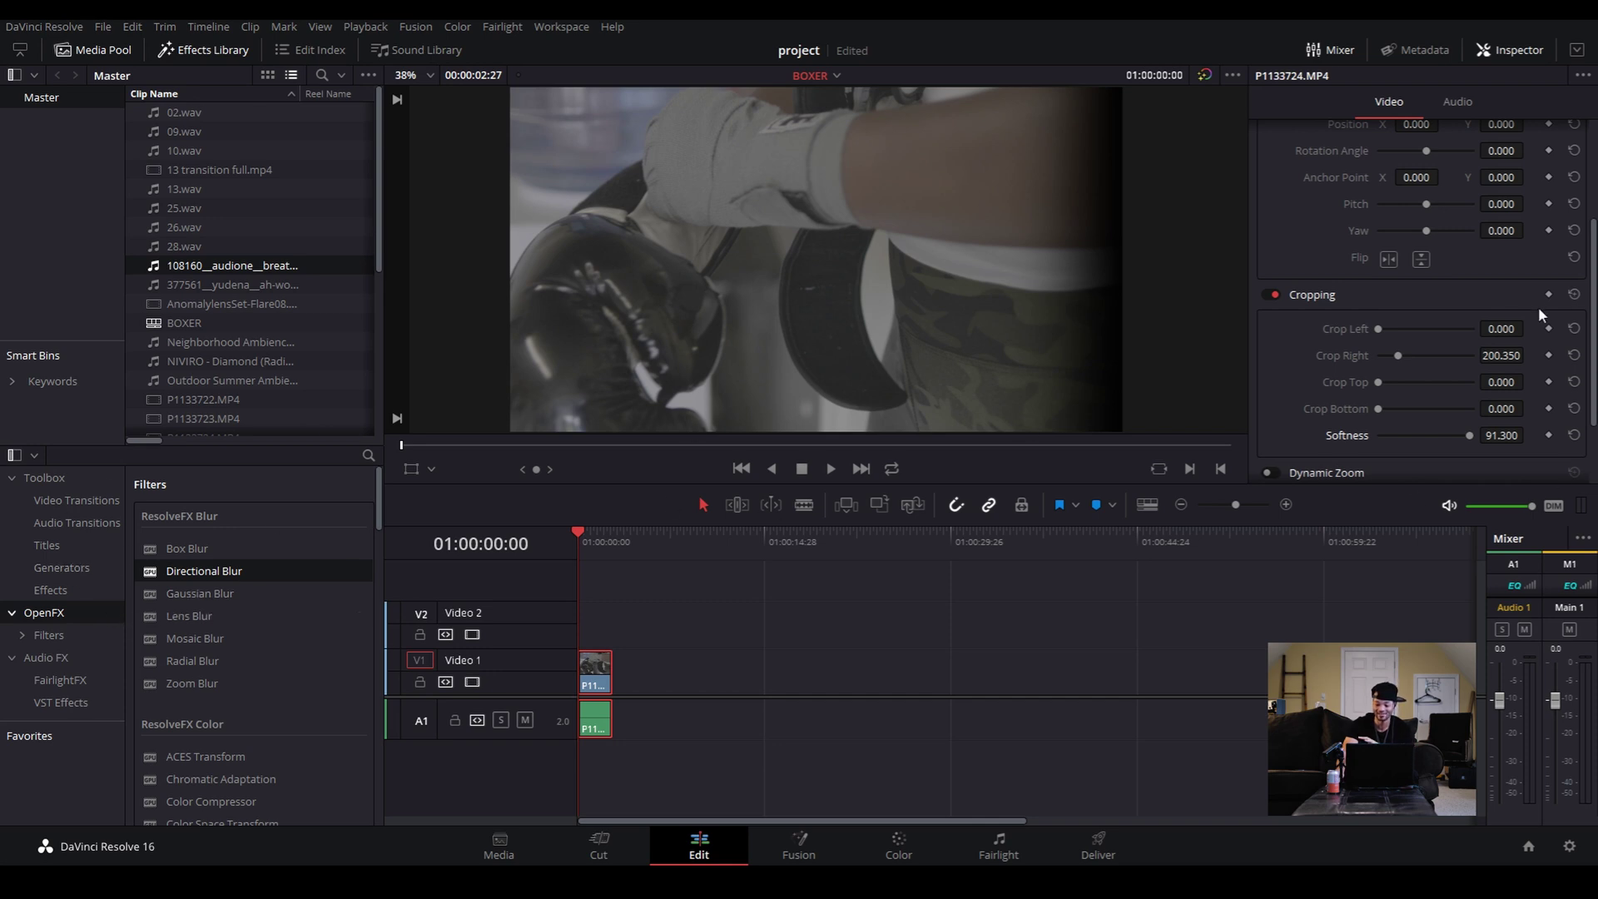
{"action": "left_click", "coordinate": [1574, 295]}
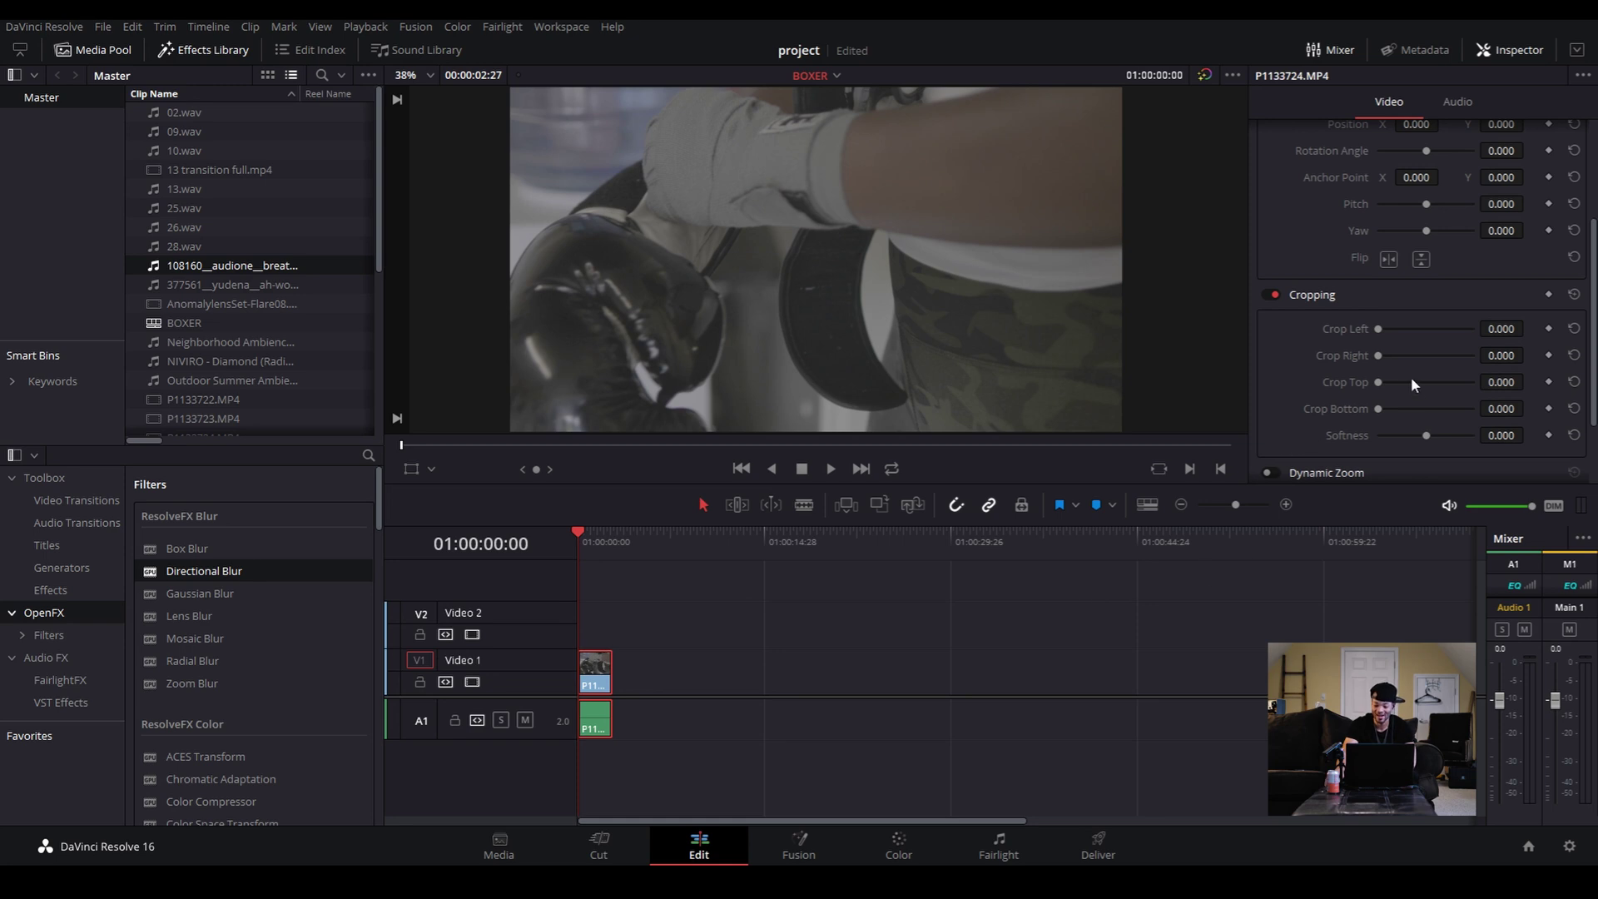
Enable Dynamic Zoom on P1133724.MP4 and play the clip from the start
{"action": "scroll", "coordinate": [1398, 387], "scroll_direction": "up", "scroll_amount": 3}
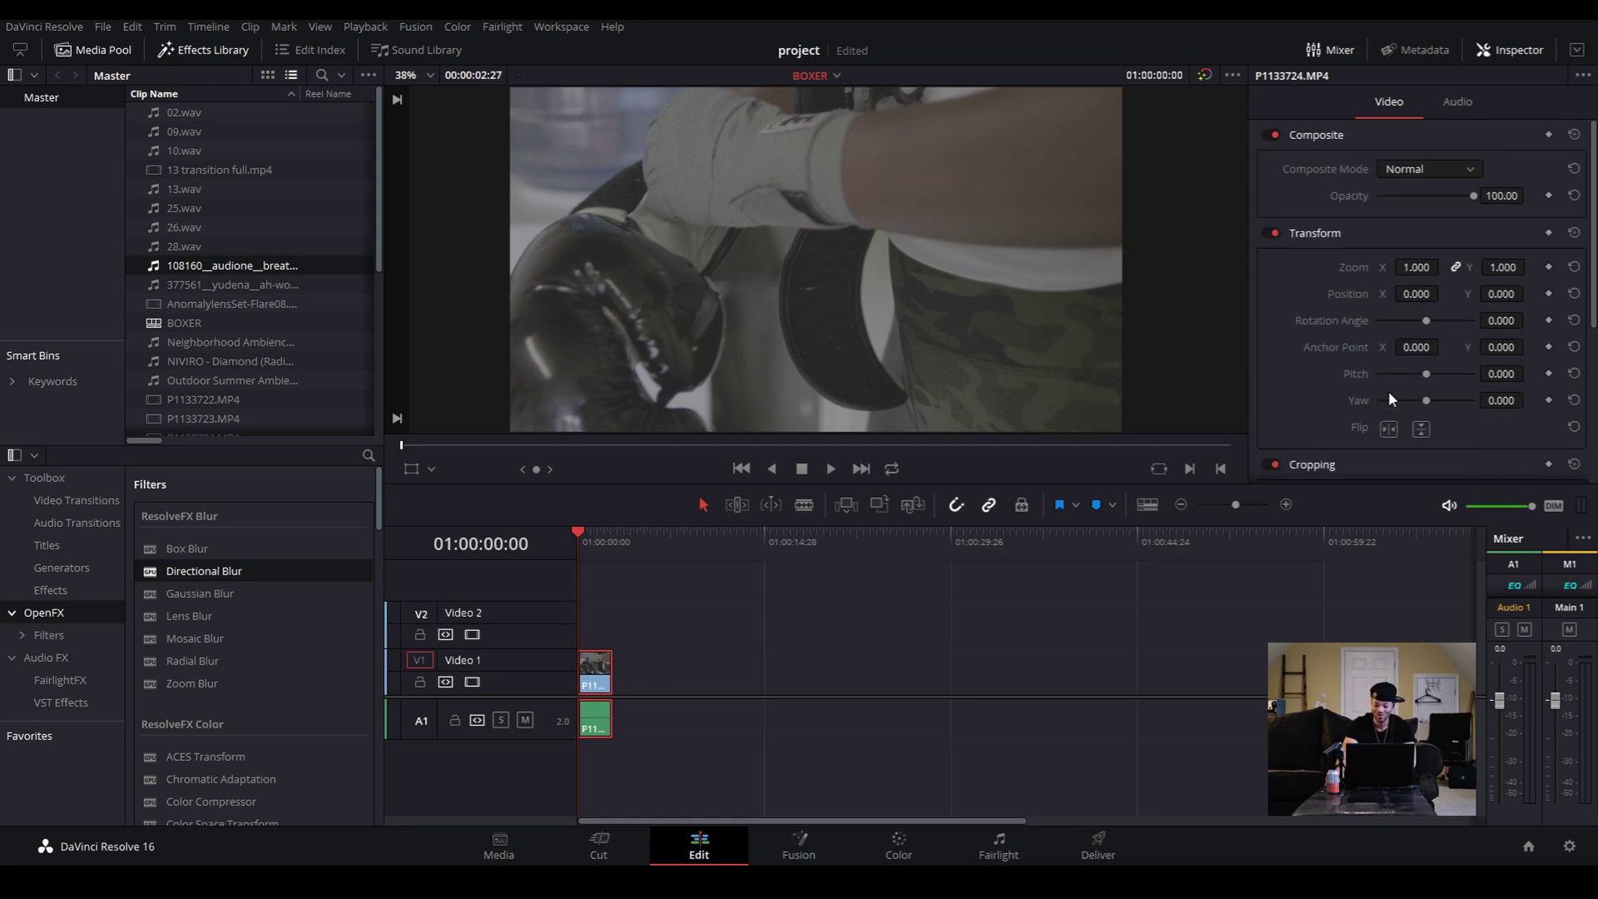
{"action": "scroll", "coordinate": [1386, 333], "scroll_direction": "down", "scroll_amount": 5}
{"action": "scroll", "coordinate": [1374, 345], "scroll_direction": "down", "scroll_amount": 1}
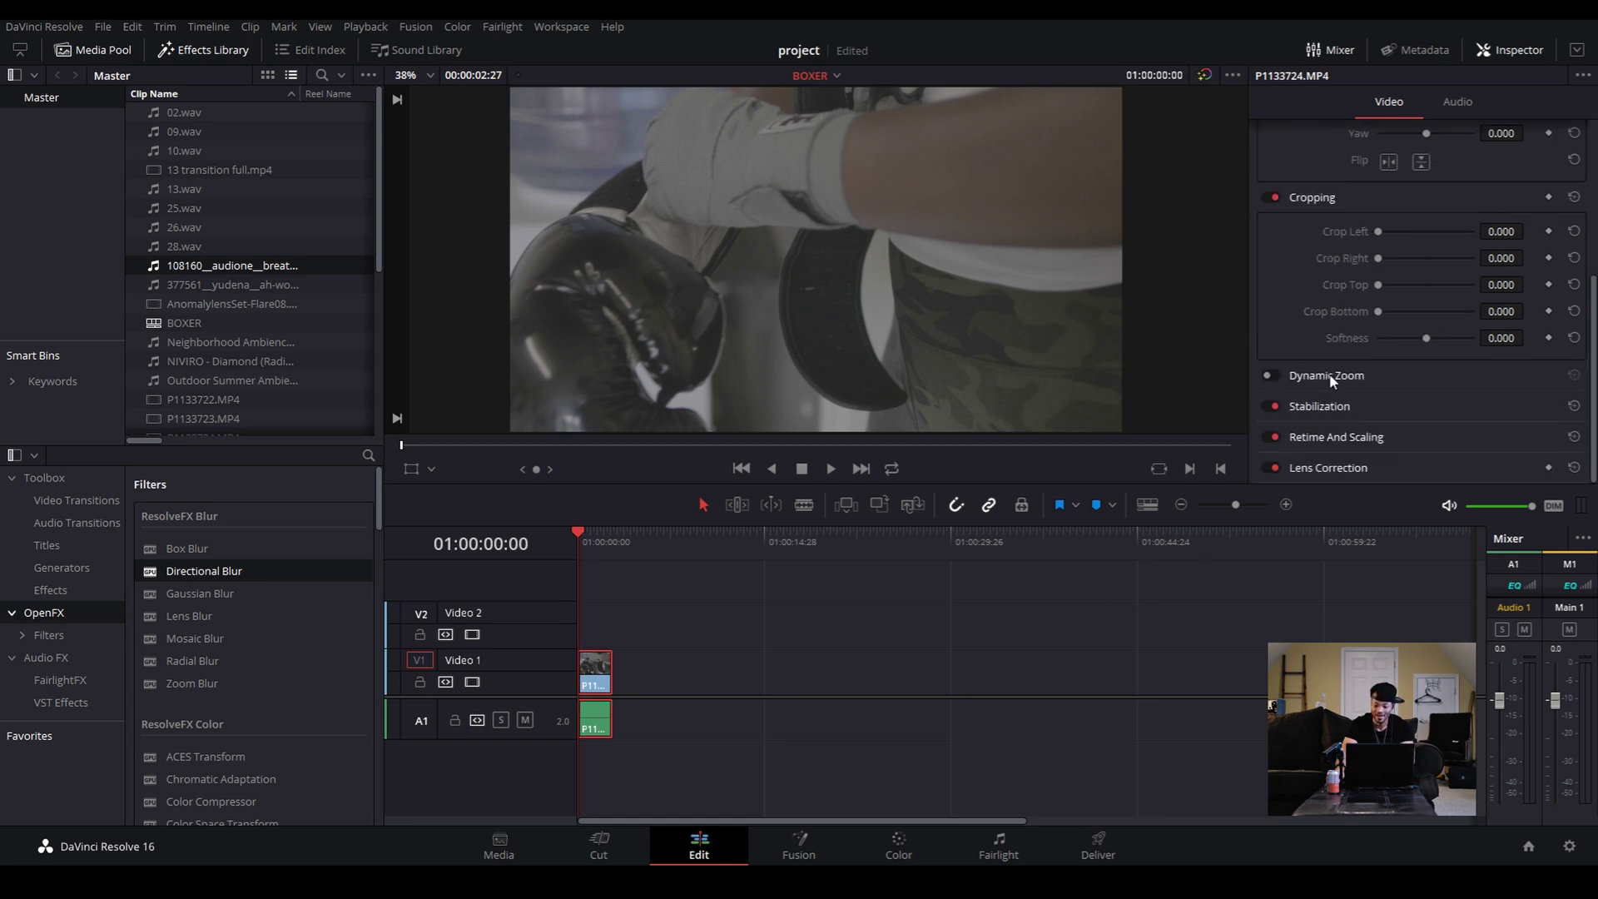
{"action": "left_click", "coordinate": [1337, 376]}
{"action": "scroll", "coordinate": [1331, 375], "scroll_direction": "down", "scroll_amount": 4}
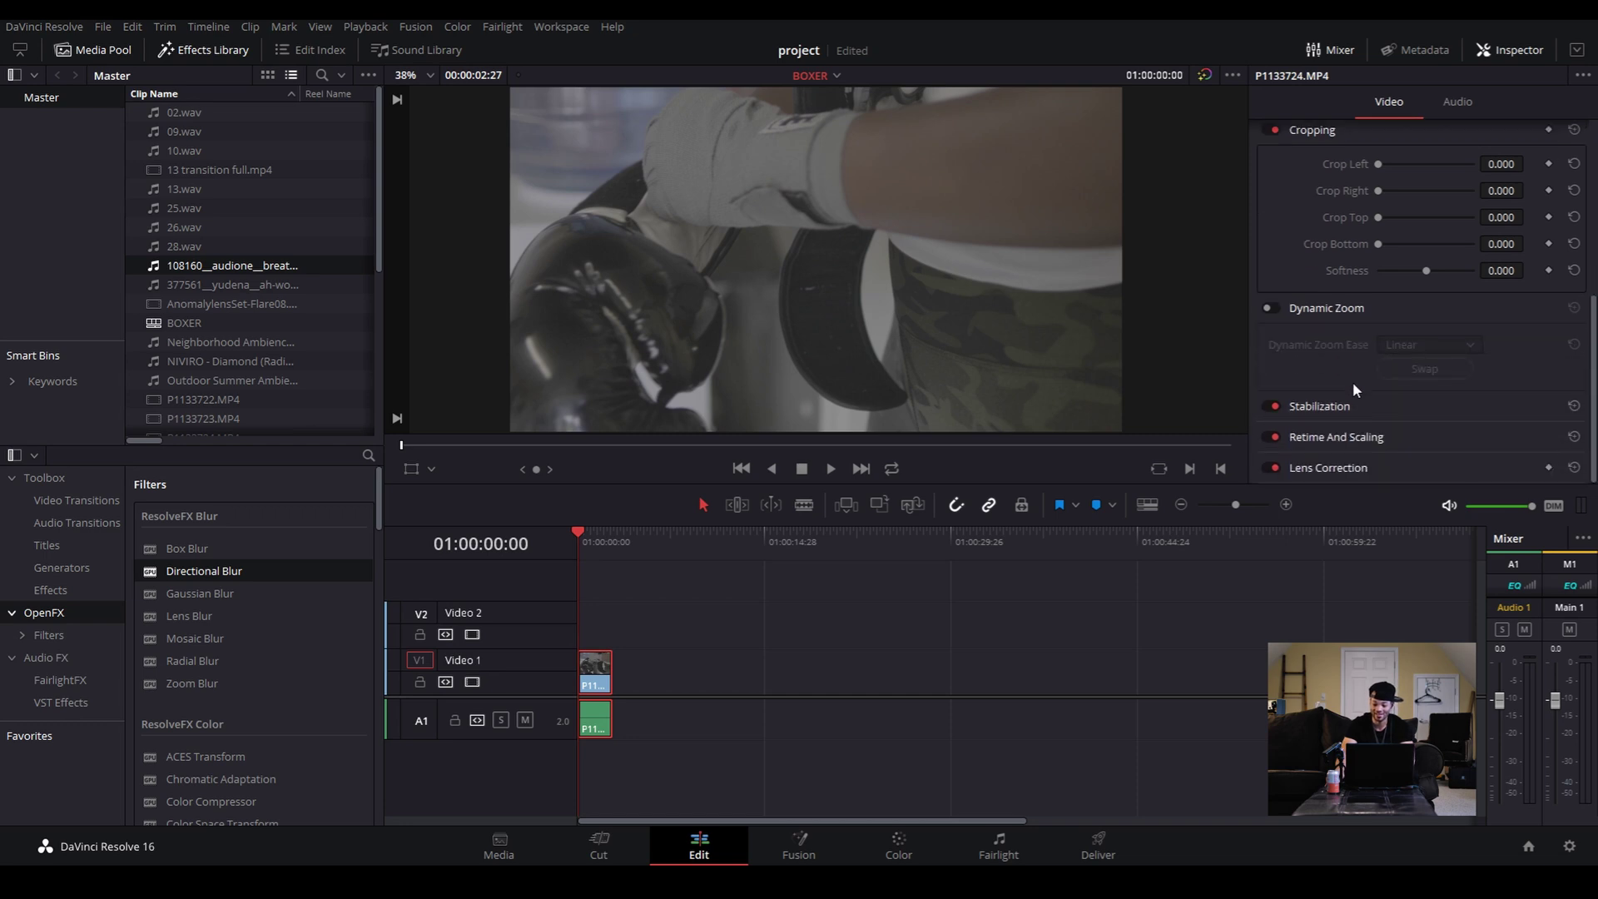
{"action": "left_click", "coordinate": [1270, 308]}
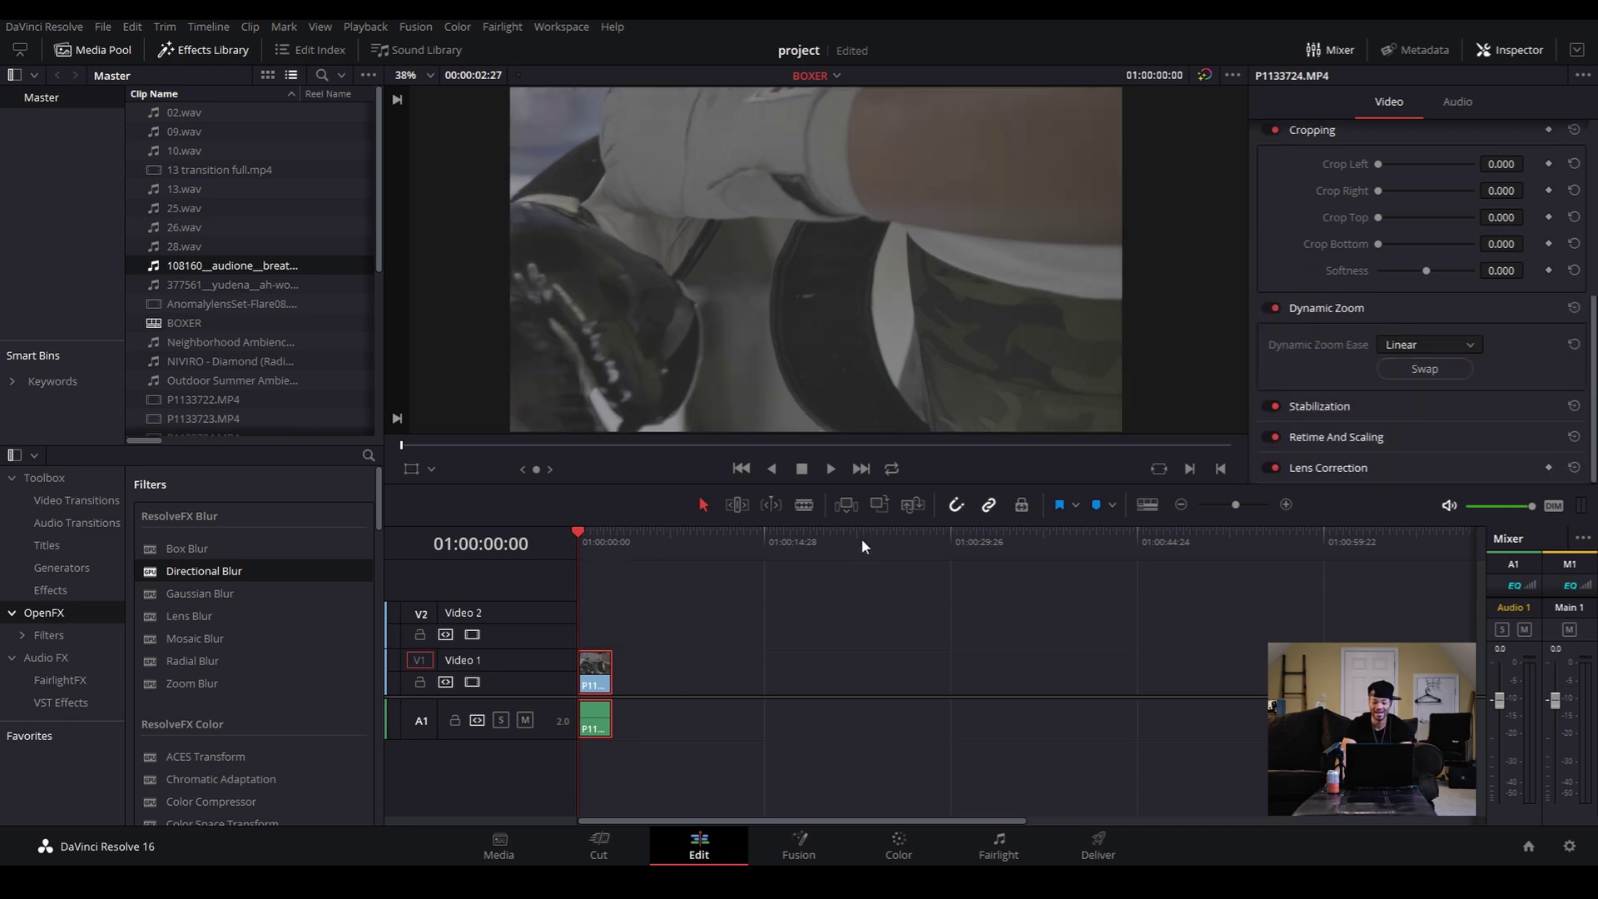
{"action": "key", "text": "space"}
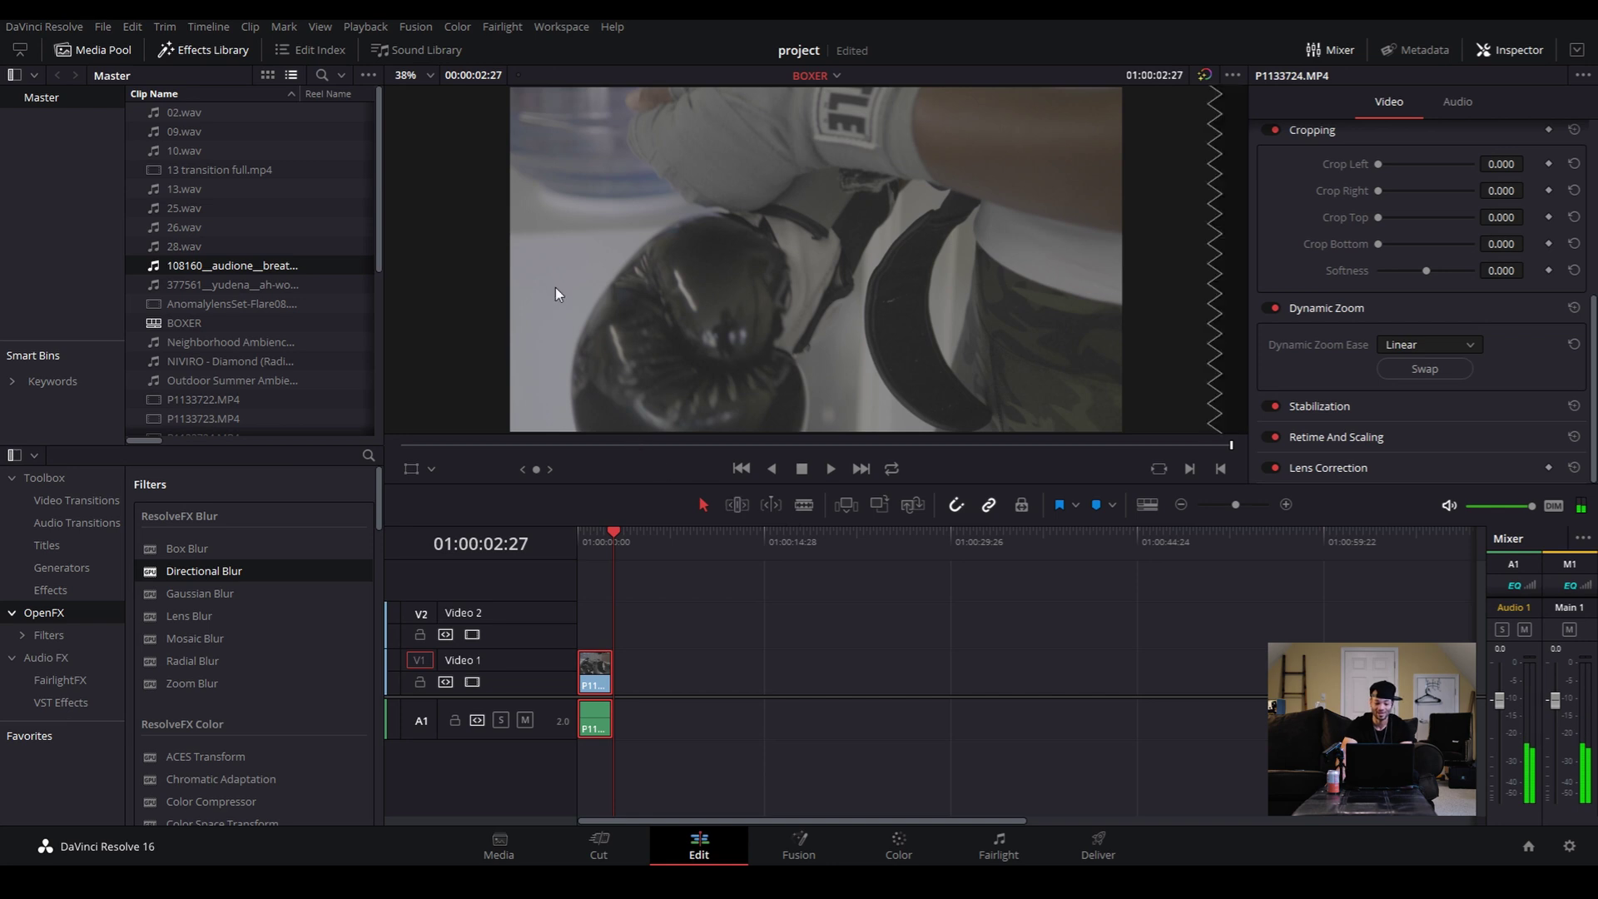
Return the playhead to the start of P1133724.MP4 and enlarge the viewer image to 72%
{"action": "left_click", "coordinate": [365, 27]}
{"action": "mouse_move", "coordinate": [436, 93]}
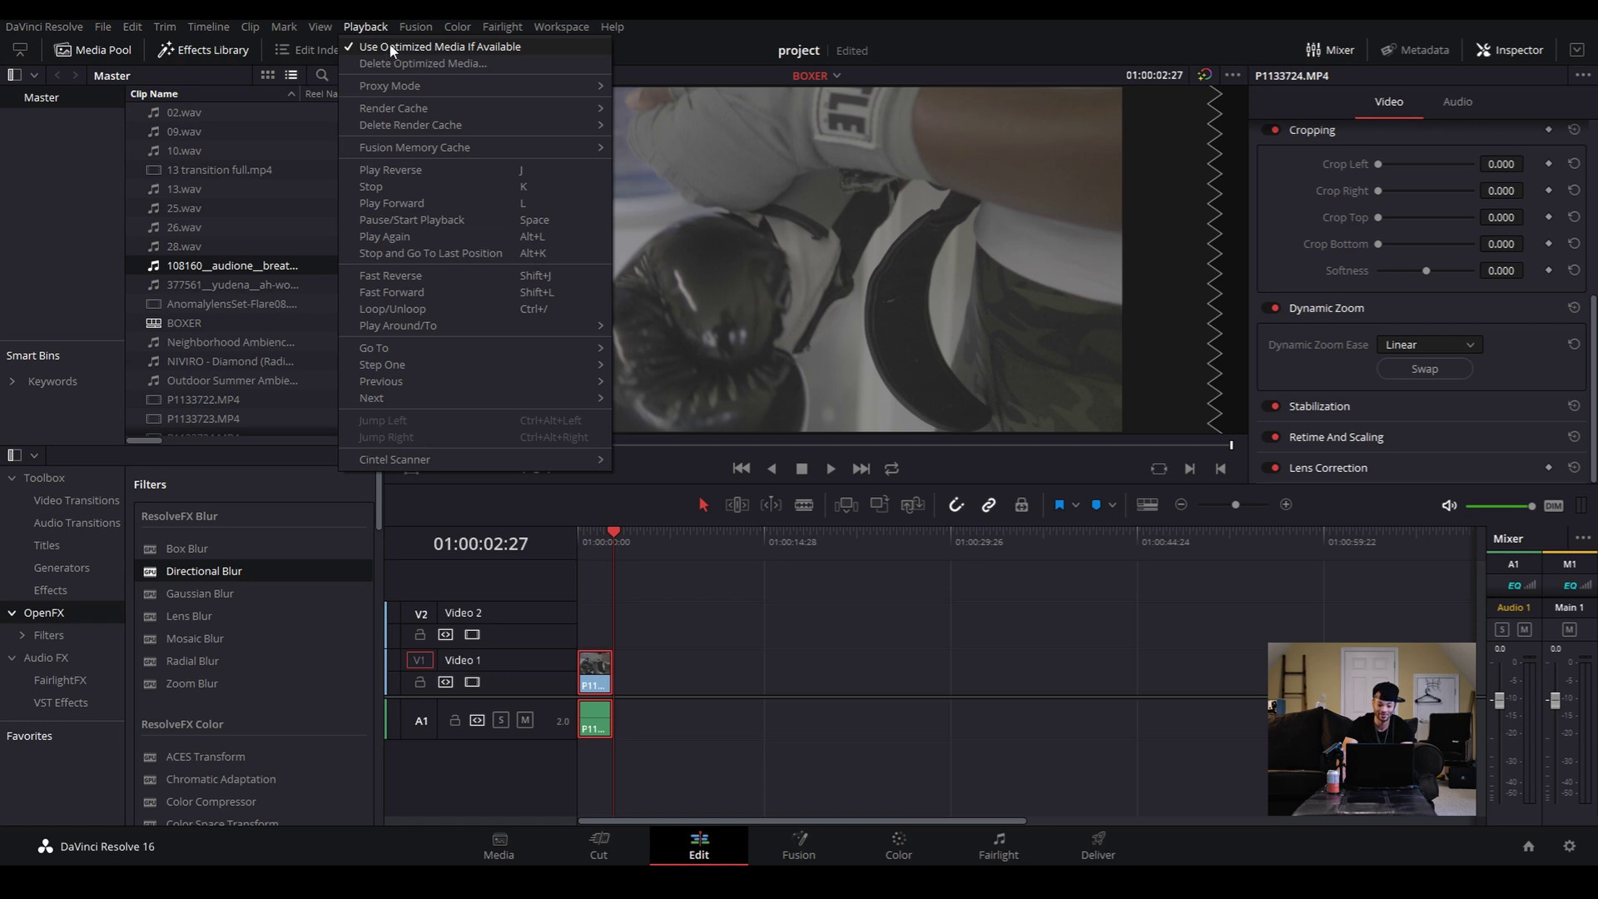
{"action": "left_click", "coordinate": [592, 540]}
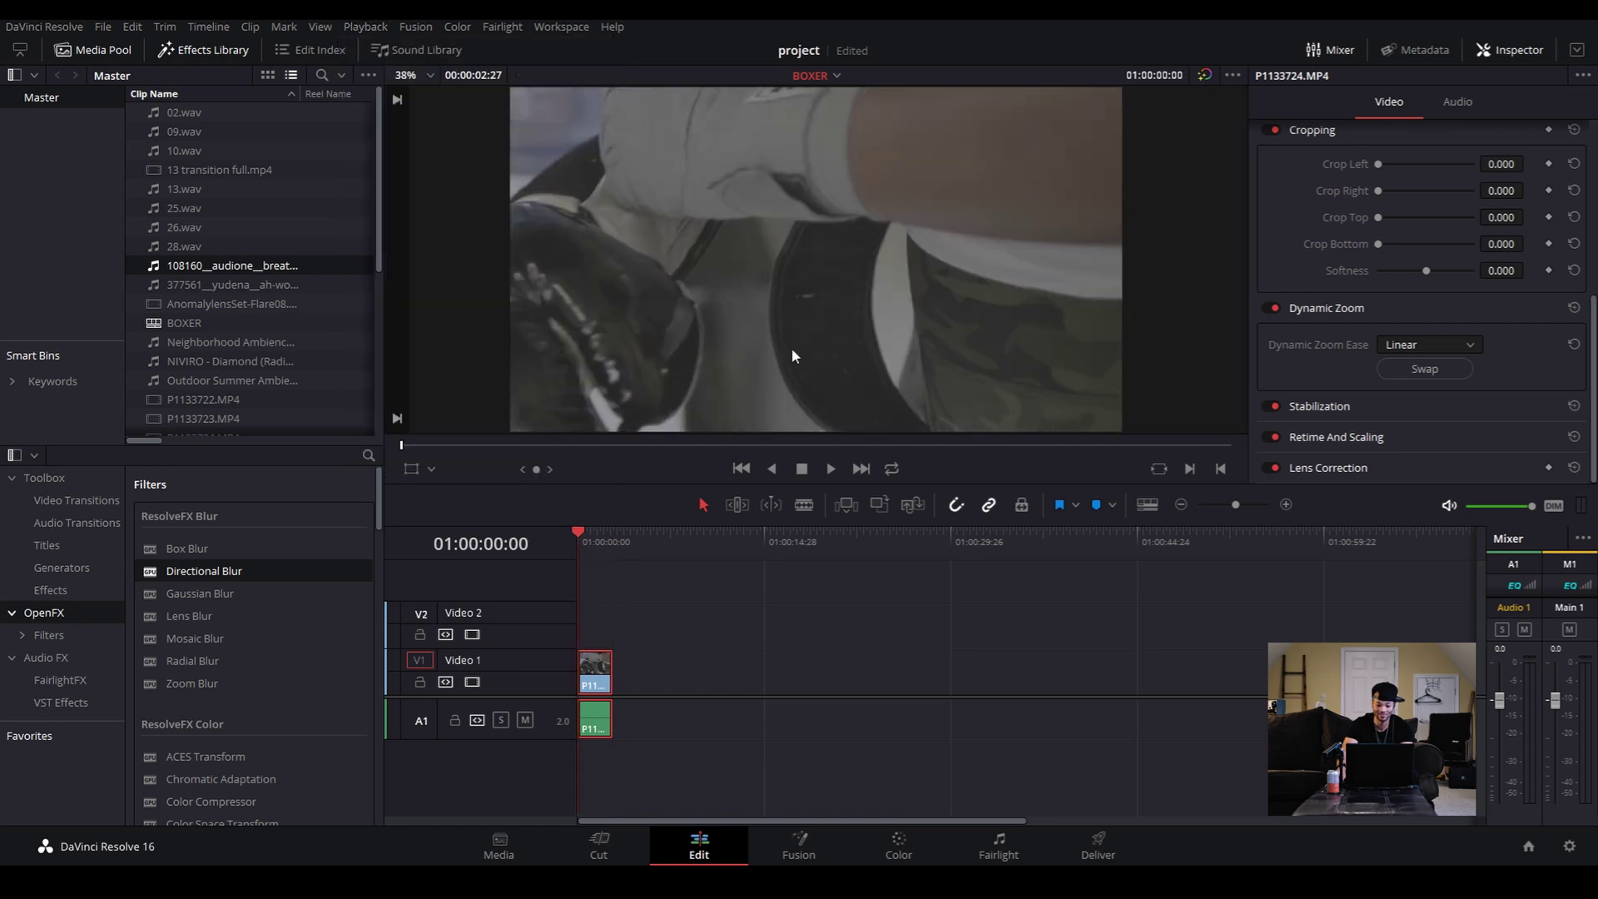
{"action": "scroll", "coordinate": [808, 337], "scroll_direction": "up", "scroll_amount": 5}
{"action": "left_click_drag", "start_coordinate": [750, 168], "coordinate": [805, 308]}
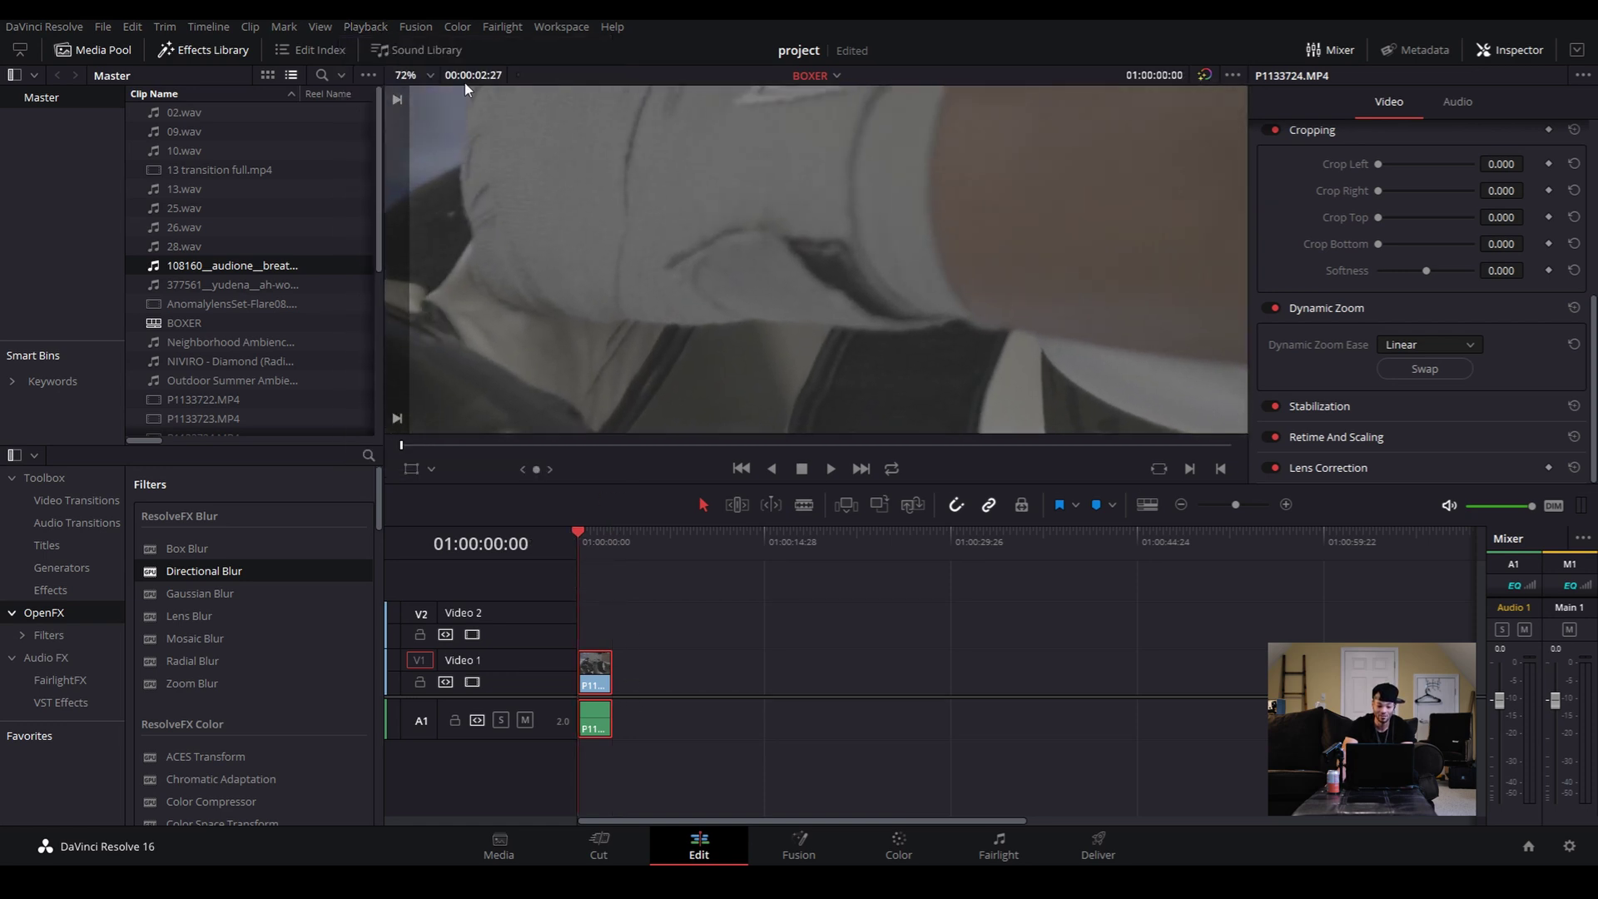
Turn off Use Optimized Media If Available, examine the hand wrap's detail up close, and turn the option back on
{"action": "left_click", "coordinate": [370, 28]}
{"action": "left_click", "coordinate": [392, 48]}
{"action": "scroll", "coordinate": [594, 161], "scroll_direction": "up", "scroll_amount": 1}
{"action": "left_click_drag", "start_coordinate": [586, 136], "coordinate": [662, 267]}
{"action": "scroll", "coordinate": [659, 326], "scroll_direction": "up", "scroll_amount": 1}
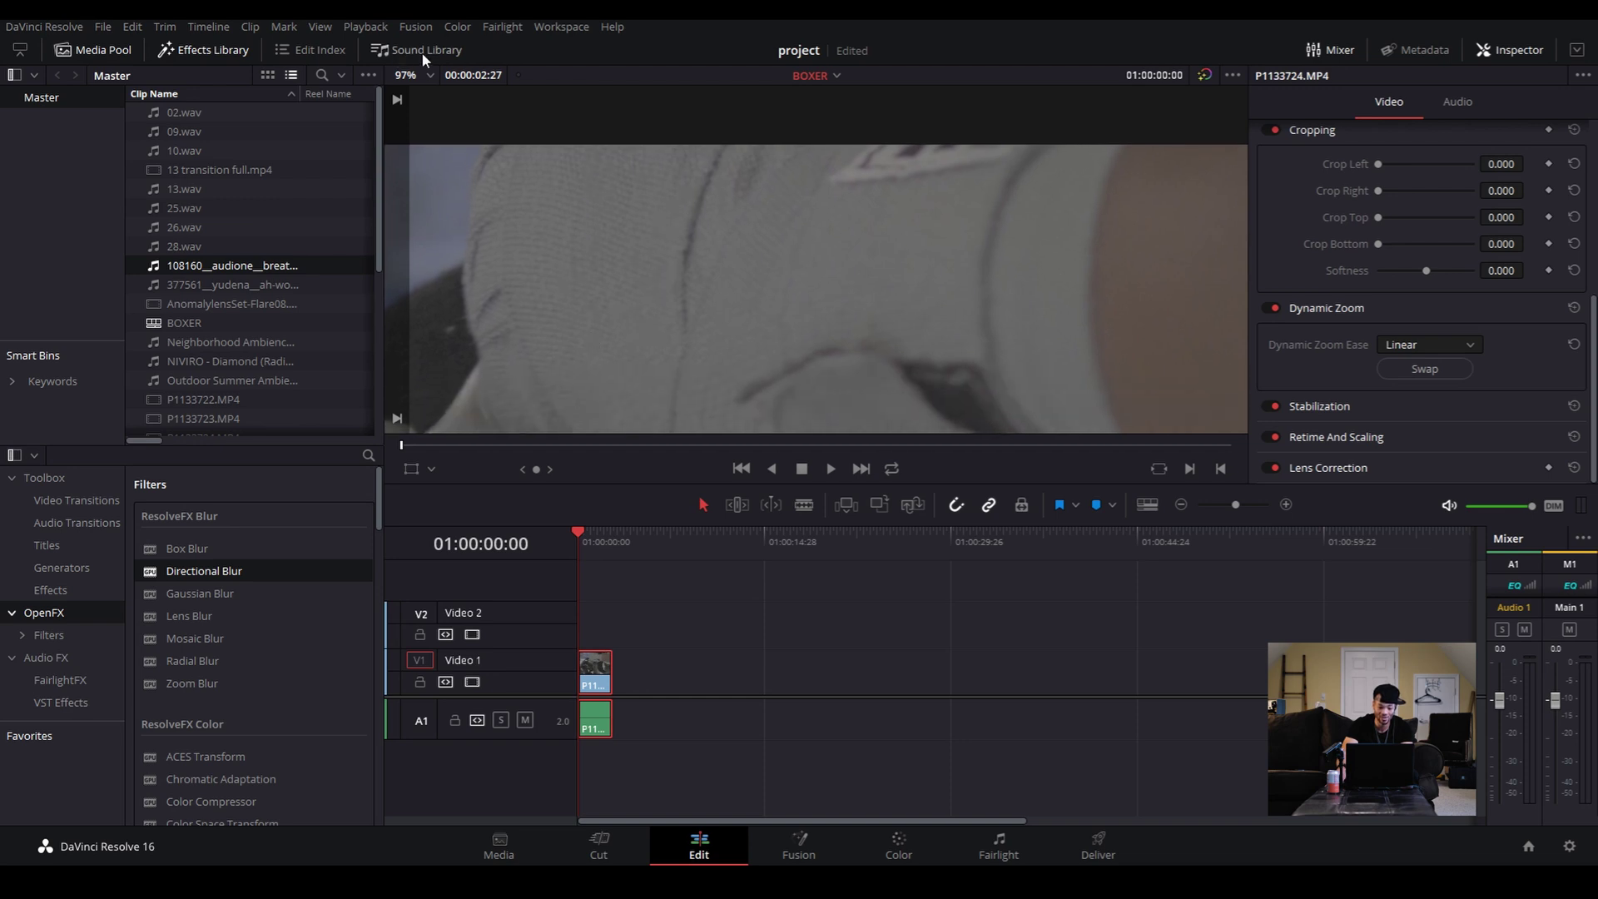
{"action": "left_click", "coordinate": [368, 28]}
{"action": "left_click", "coordinate": [401, 48]}
Set the proxy mode to Quarter Resolution
{"action": "left_click", "coordinate": [370, 28]}
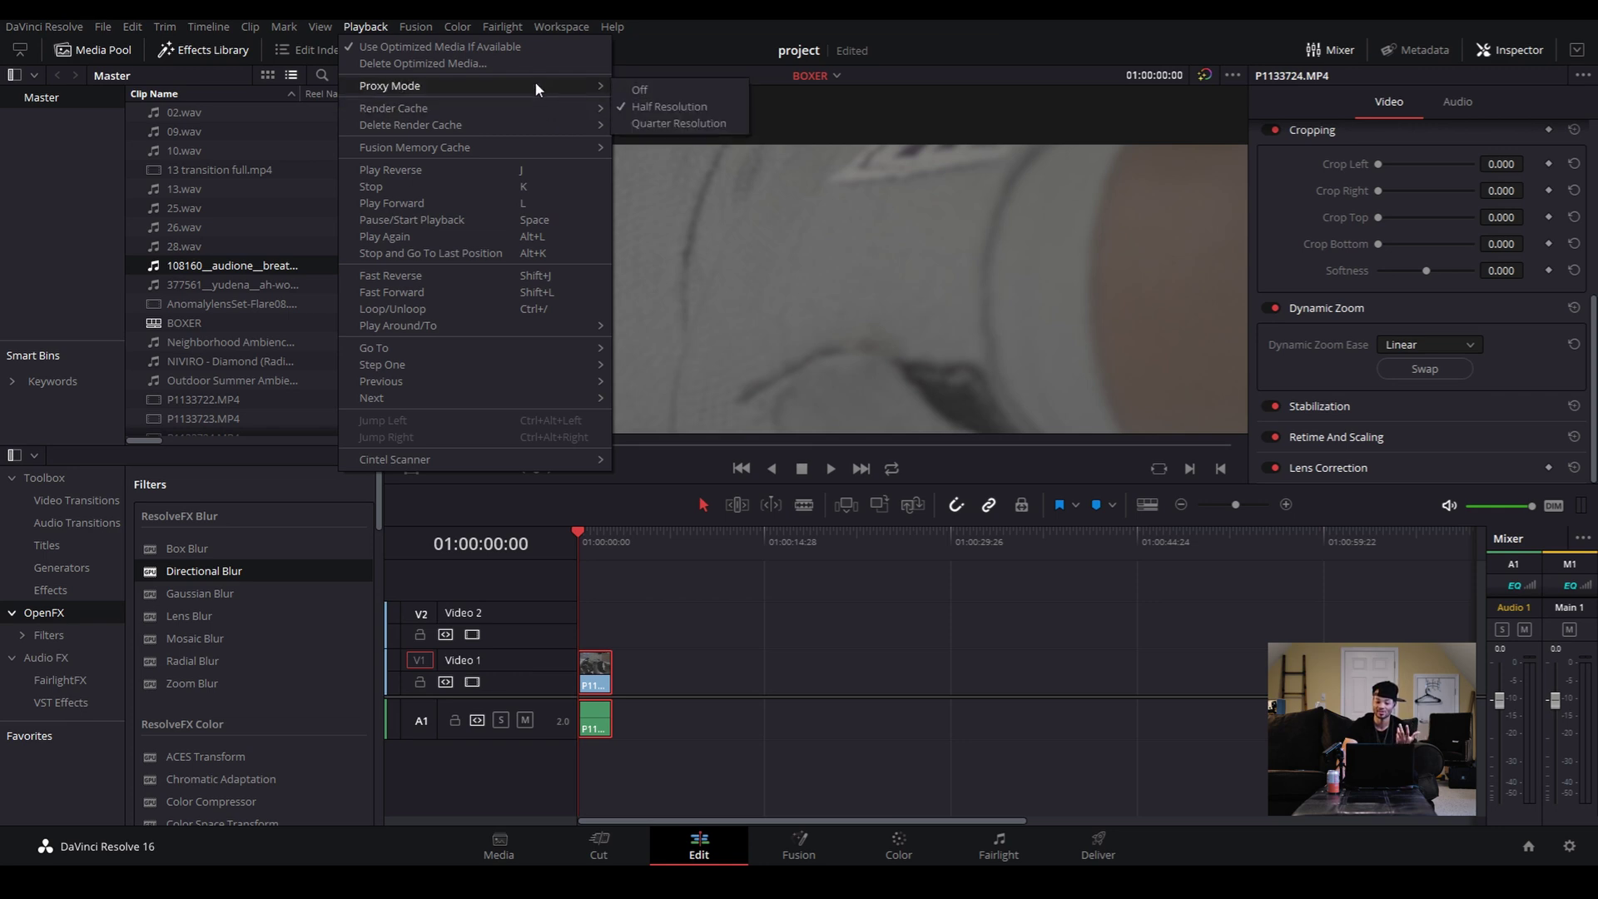
{"action": "left_click", "coordinate": [687, 122]}
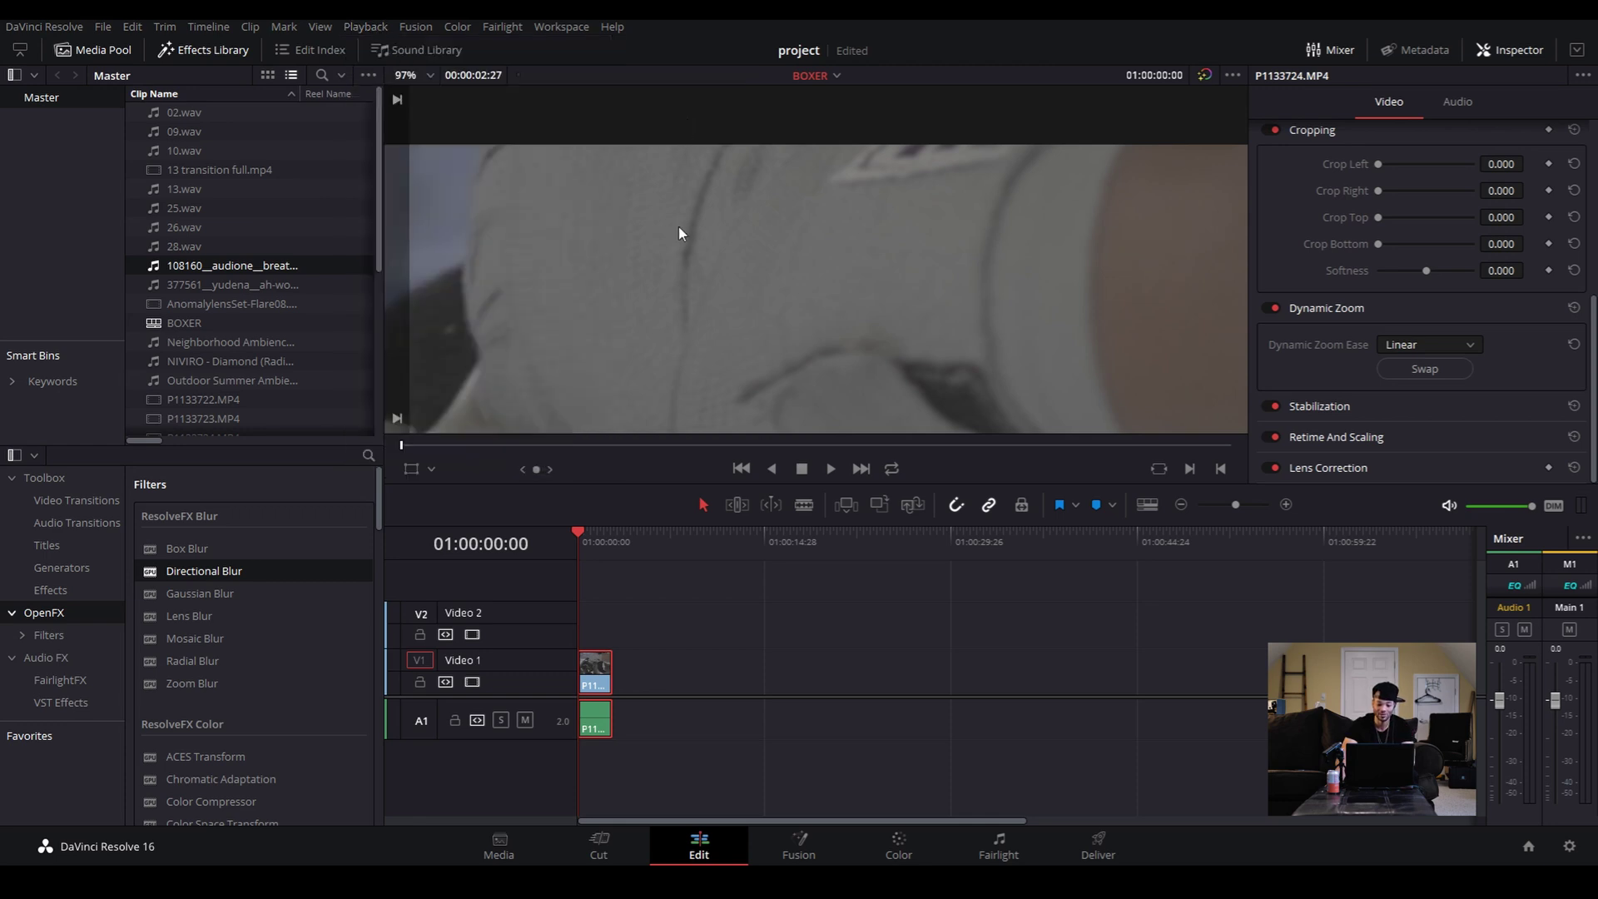
{"action": "scroll", "coordinate": [719, 266], "scroll_direction": "down", "scroll_amount": 4}
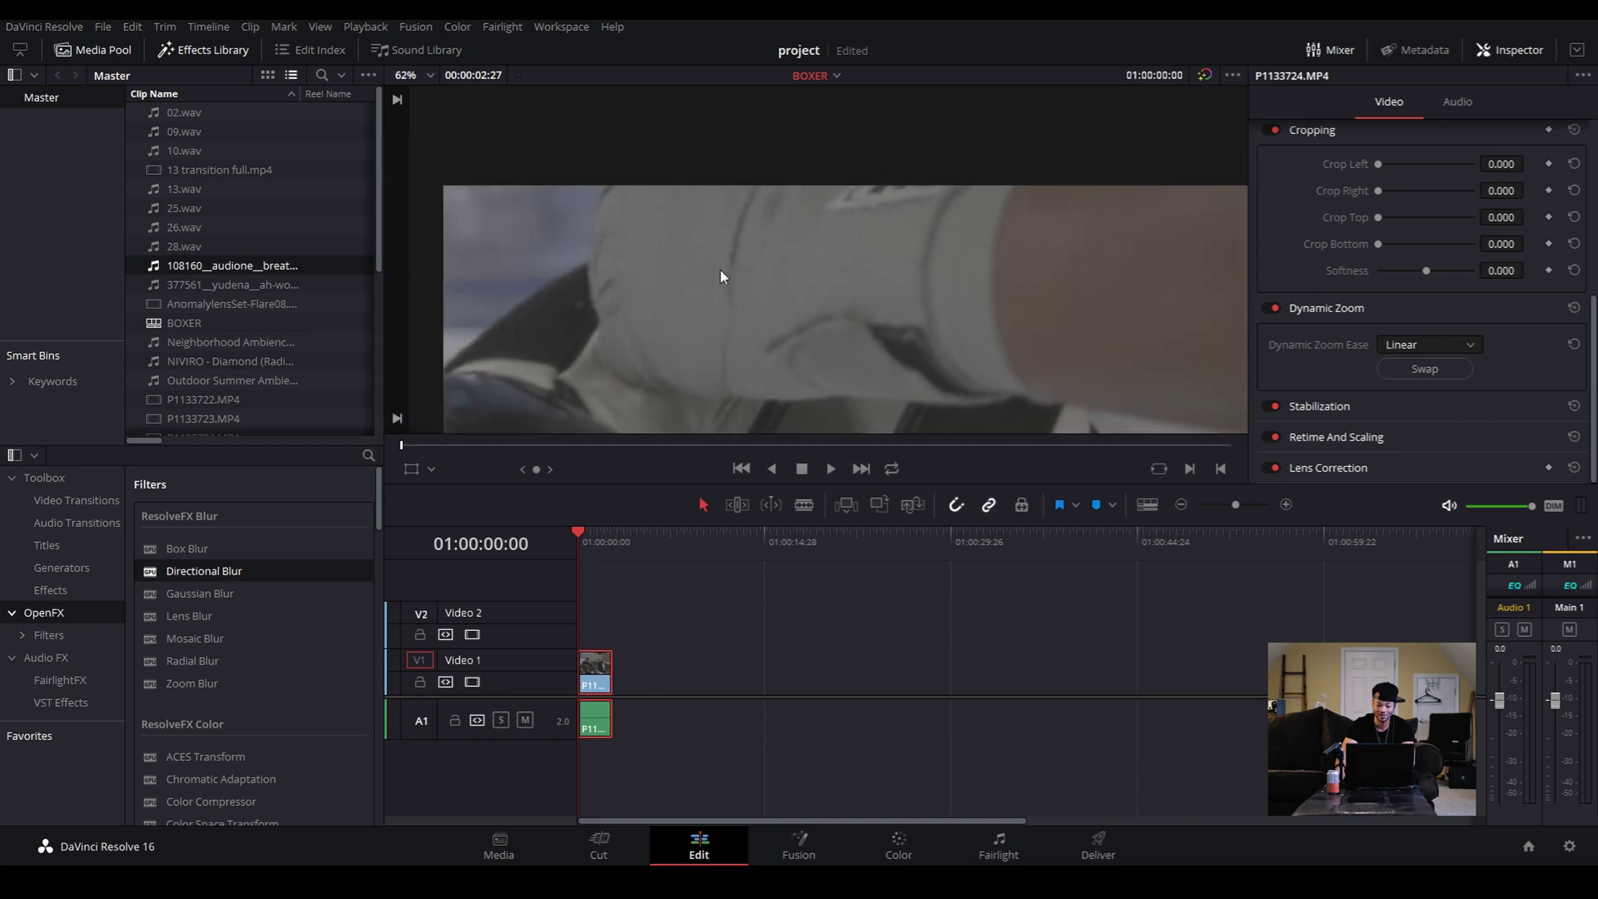
{"action": "left_click_drag", "start_coordinate": [1024, 325], "coordinate": [838, 212]}
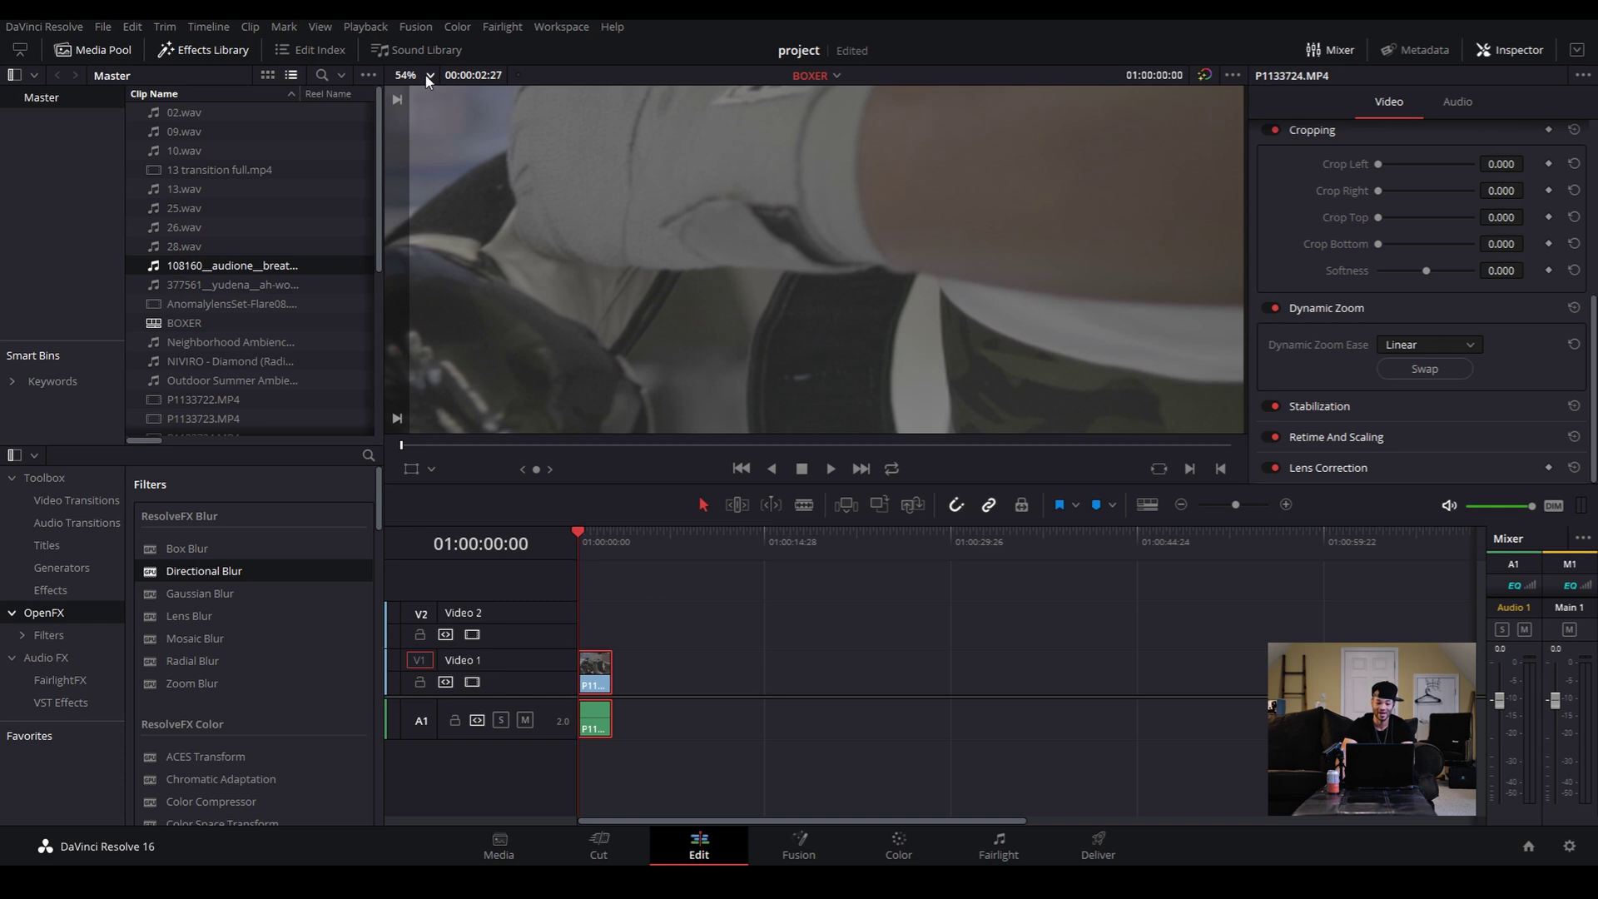
Examine the sharpness of the hand wrap and boxing glove in the viewer at several magnifications
{"action": "scroll", "coordinate": [799, 248], "scroll_direction": "down", "scroll_amount": 5}
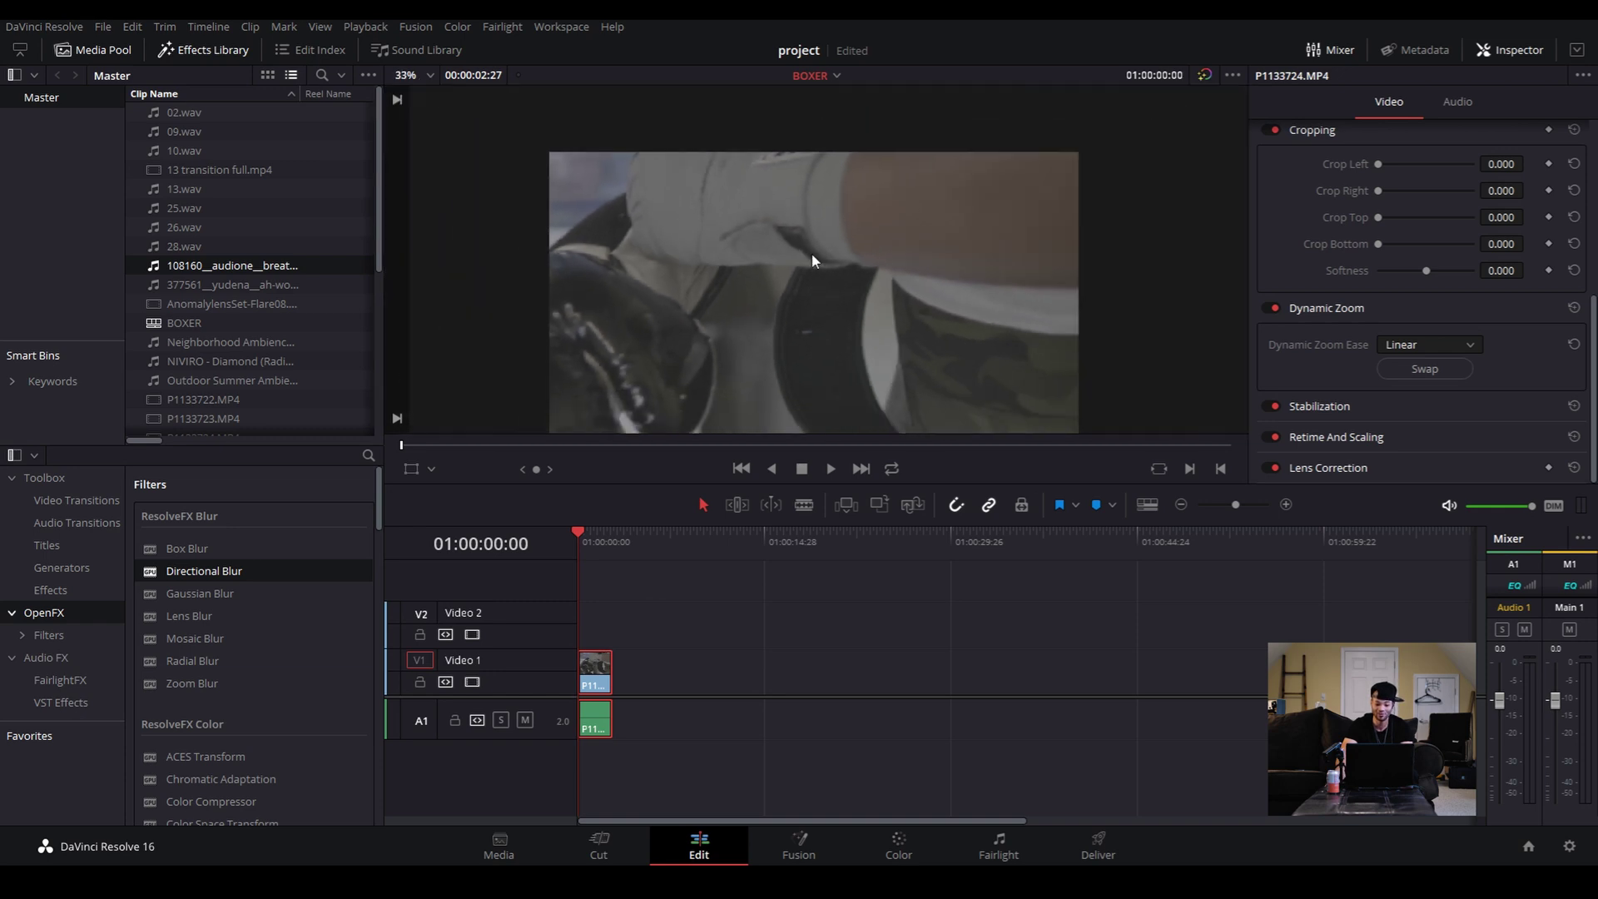
{"action": "scroll", "coordinate": [813, 257], "scroll_direction": "up", "scroll_amount": 8}
{"action": "scroll", "coordinate": [818, 255], "scroll_direction": "down", "scroll_amount": 6}
{"action": "scroll", "coordinate": [820, 266], "scroll_direction": "up", "scroll_amount": 5}
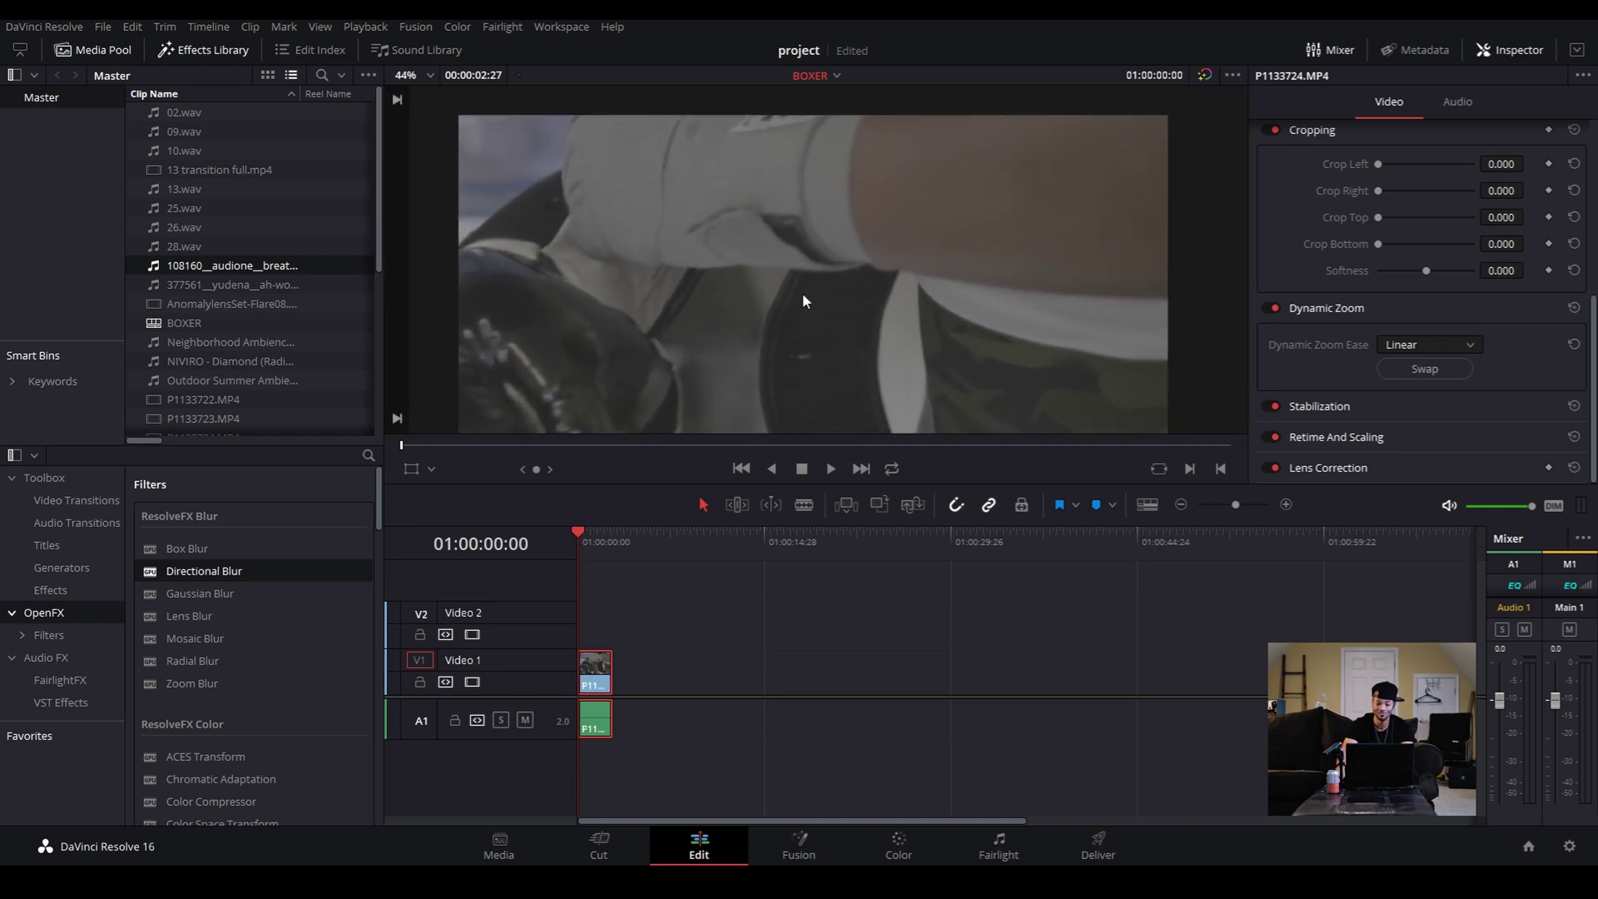
{"action": "scroll", "coordinate": [811, 299], "scroll_direction": "down", "scroll_amount": 3}
{"action": "left_click_drag", "start_coordinate": [781, 294], "coordinate": [663, 203]}
{"action": "scroll", "coordinate": [565, 252], "scroll_direction": "up", "scroll_amount": 1}
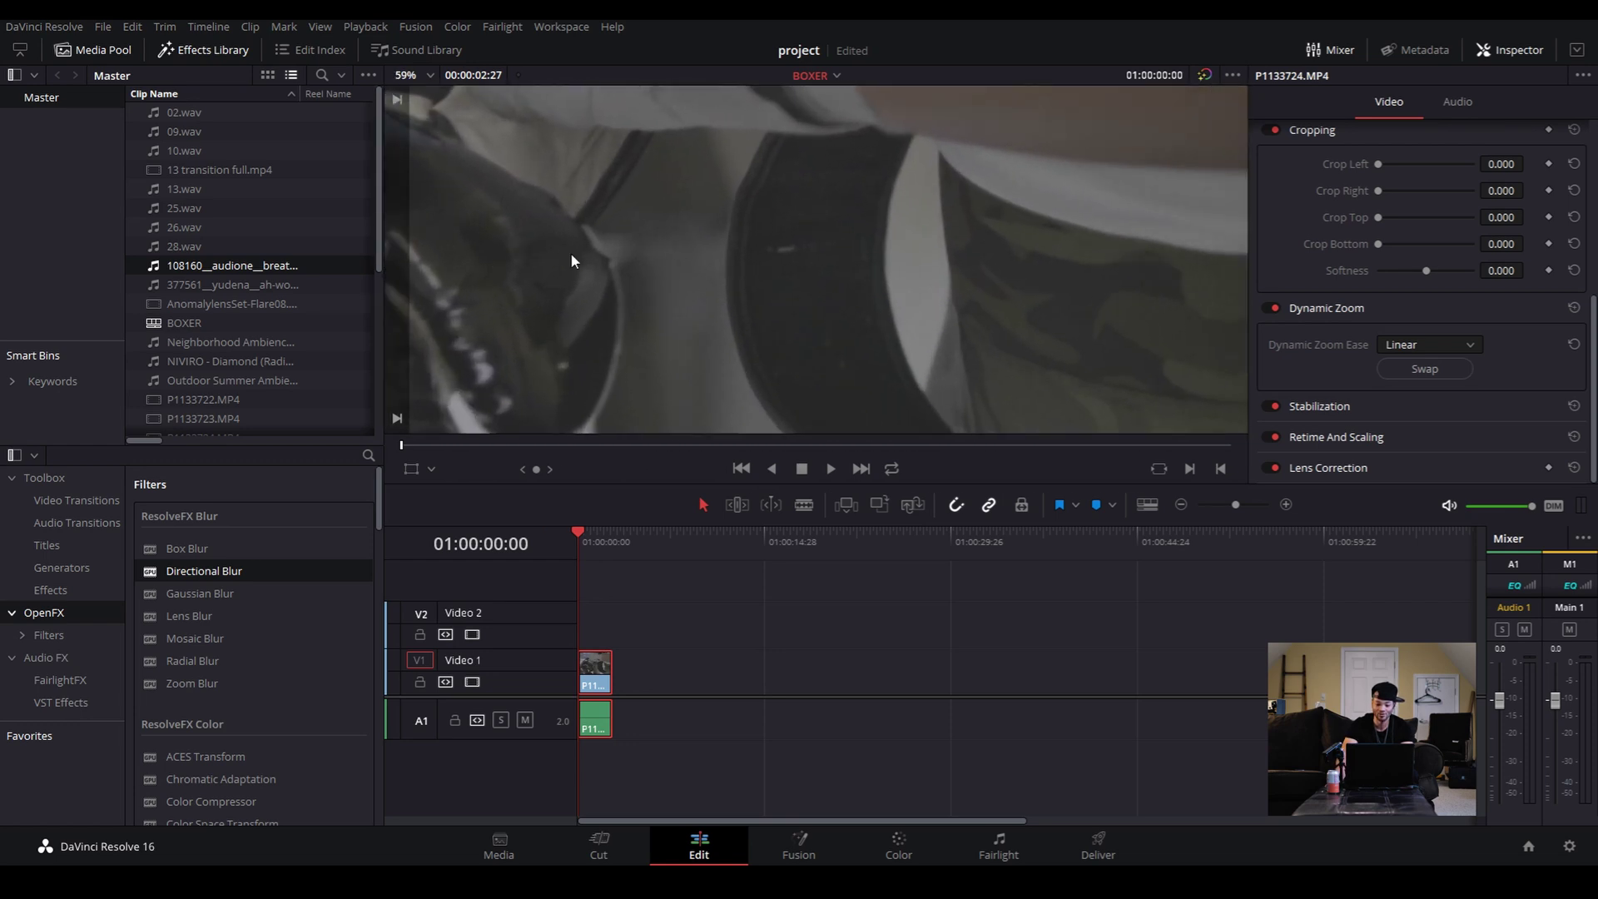
{"action": "scroll", "coordinate": [566, 252], "scroll_direction": "up", "scroll_amount": 3}
{"action": "left_click_drag", "start_coordinate": [631, 151], "coordinate": [822, 437]}
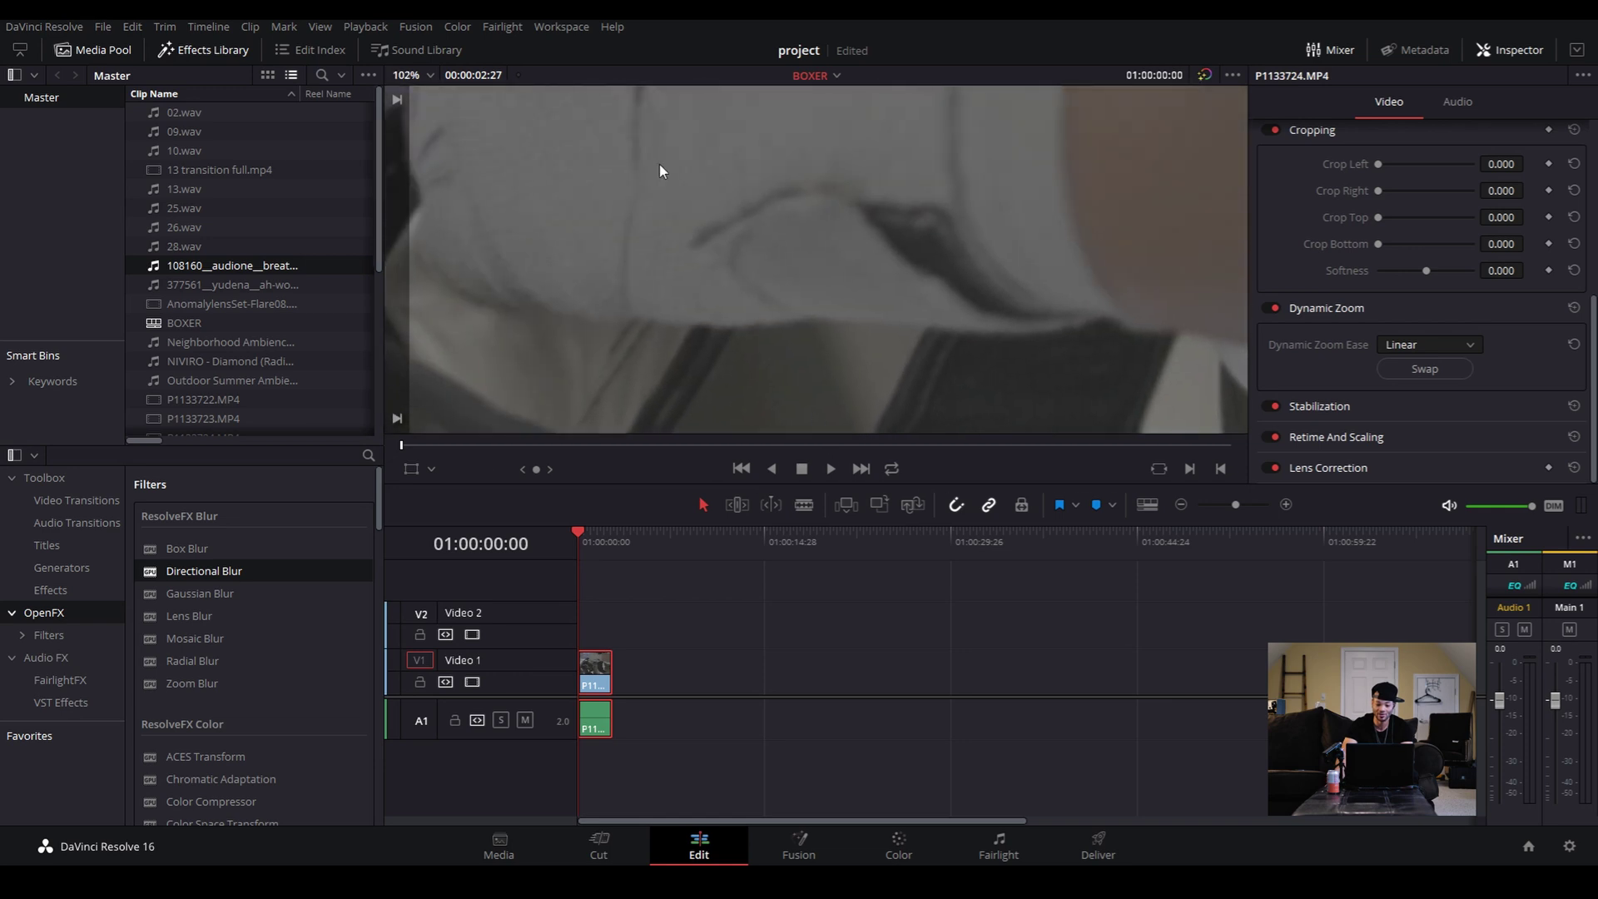
{"action": "left_click_drag", "start_coordinate": [655, 146], "coordinate": [664, 271]}
Compare the picture at 102% magnification with Use Optimized Media If Available turned off and back on
{"action": "left_click", "coordinate": [356, 27]}
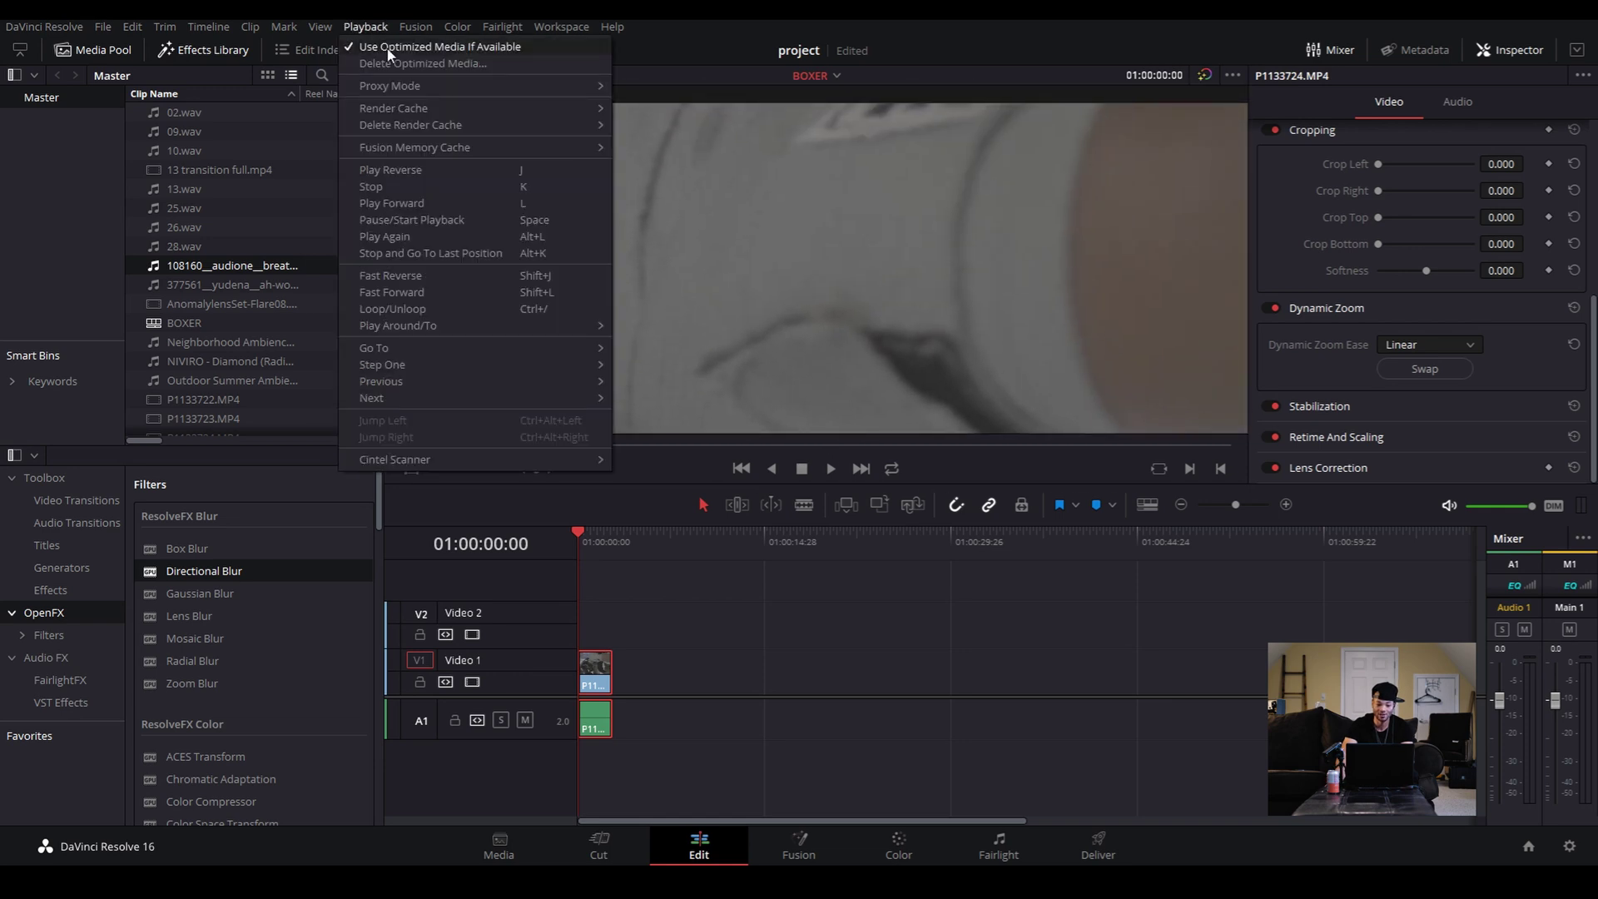
{"action": "left_click", "coordinate": [388, 49]}
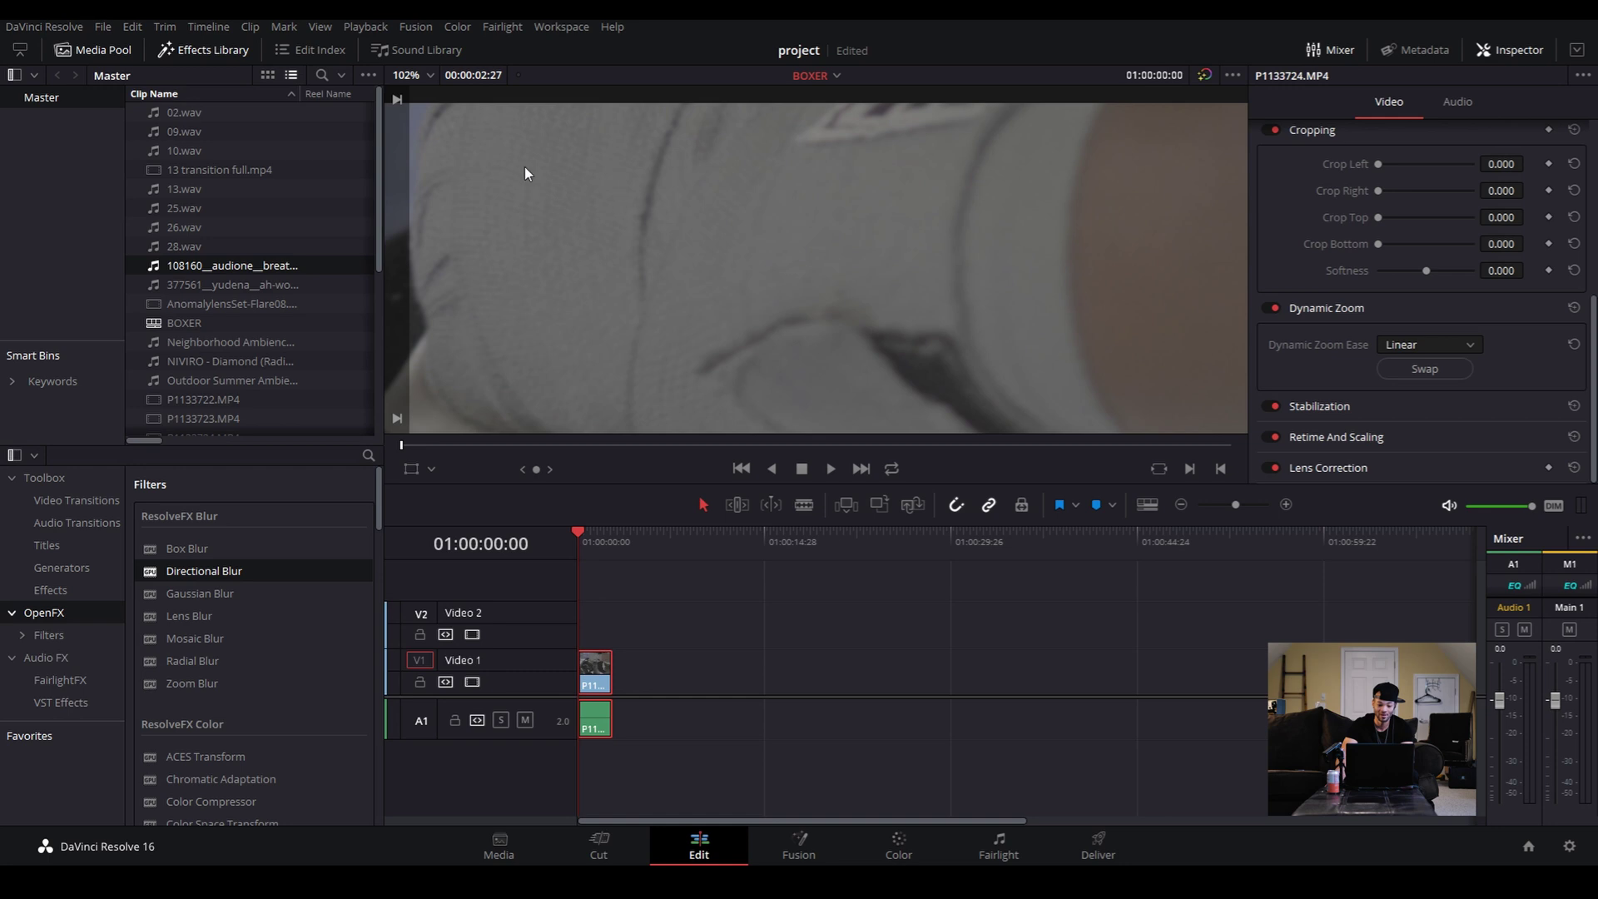
{"action": "scroll", "coordinate": [516, 131], "scroll_direction": "up", "scroll_amount": 1}
{"action": "left_click_drag", "start_coordinate": [531, 151], "coordinate": [694, 293]}
{"action": "left_click", "coordinate": [367, 28]}
{"action": "left_click", "coordinate": [372, 45]}
Fit the frame in the viewer, check it at 100%, and restore the Fit magnification
{"action": "scroll", "coordinate": [756, 266], "scroll_direction": "down", "scroll_amount": 3}
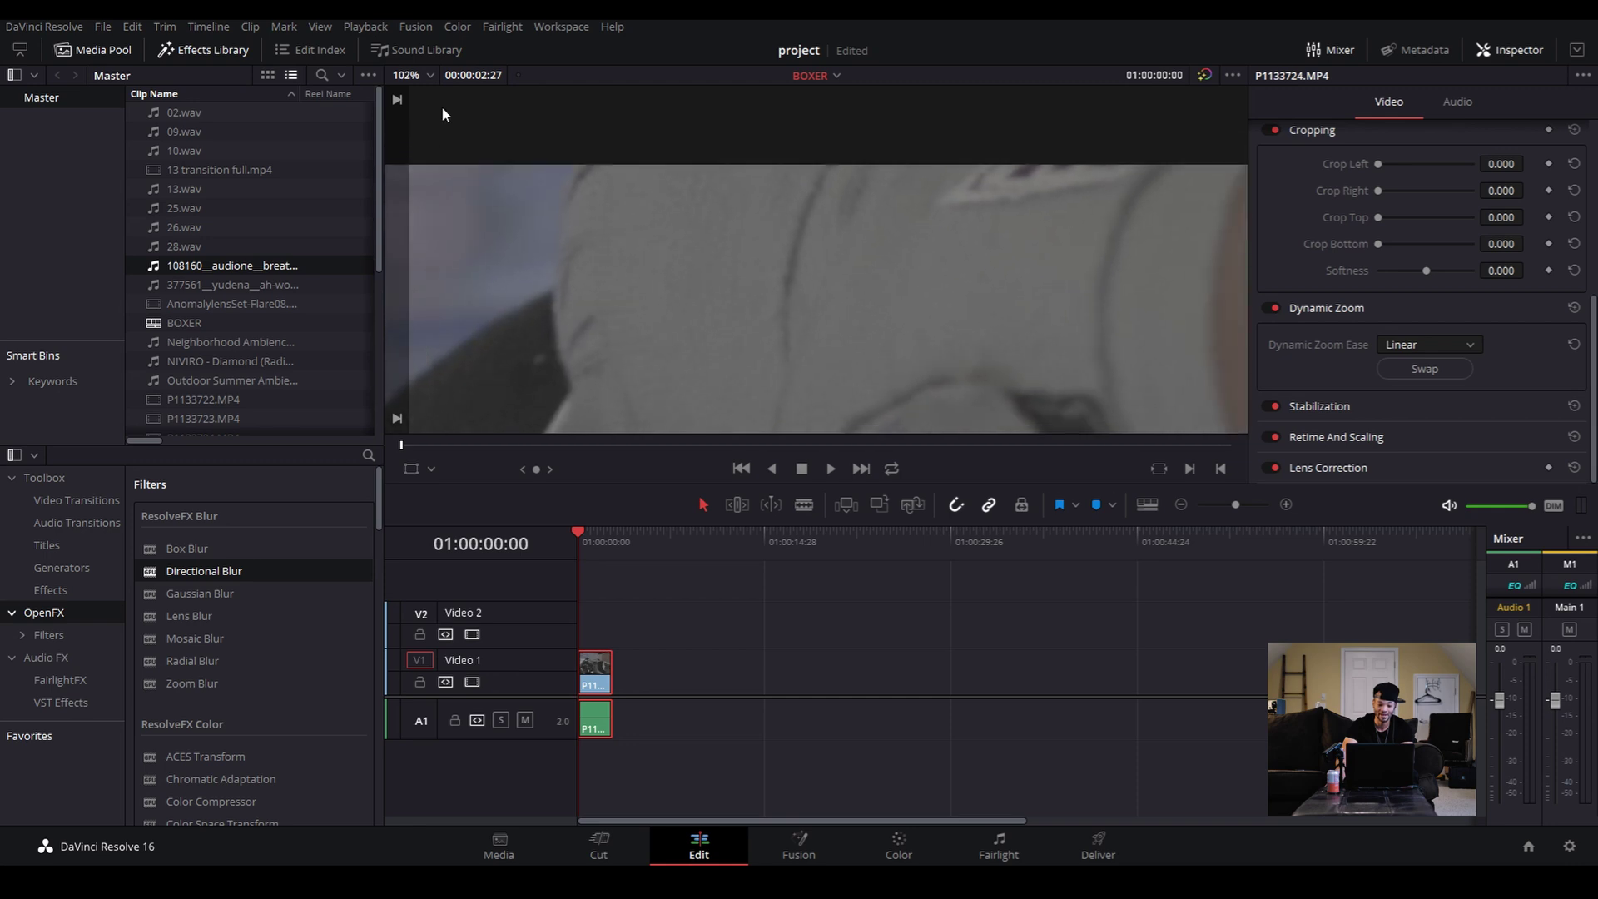
{"action": "left_click", "coordinate": [427, 77]}
{"action": "left_click", "coordinate": [407, 98]}
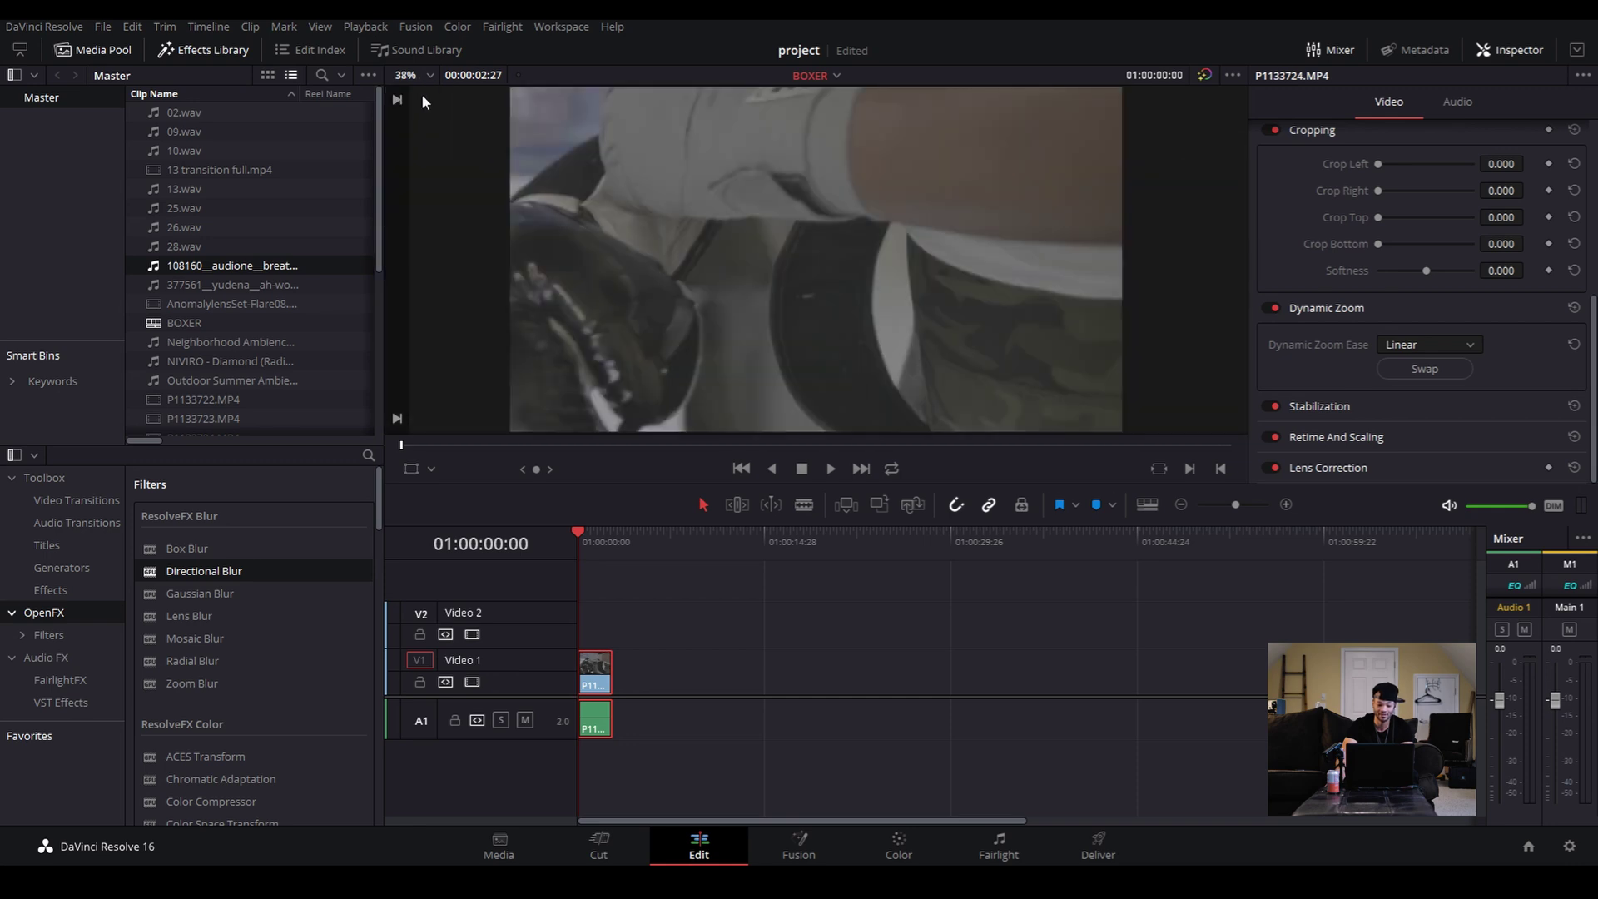
{"action": "left_click", "coordinate": [430, 77]}
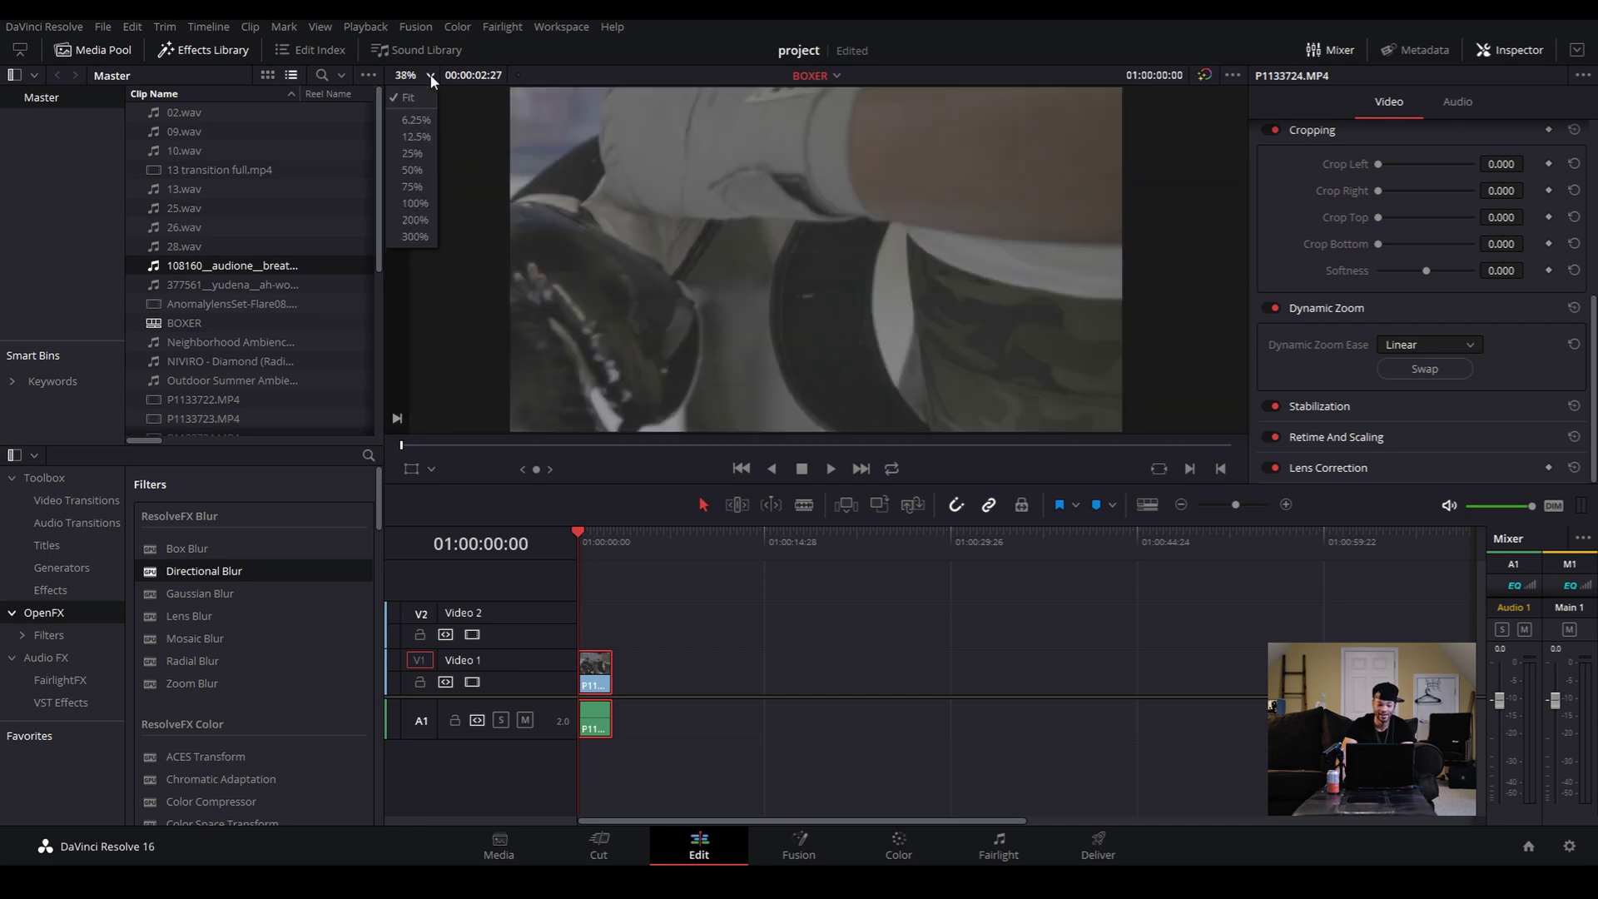
{"action": "left_click", "coordinate": [416, 203]}
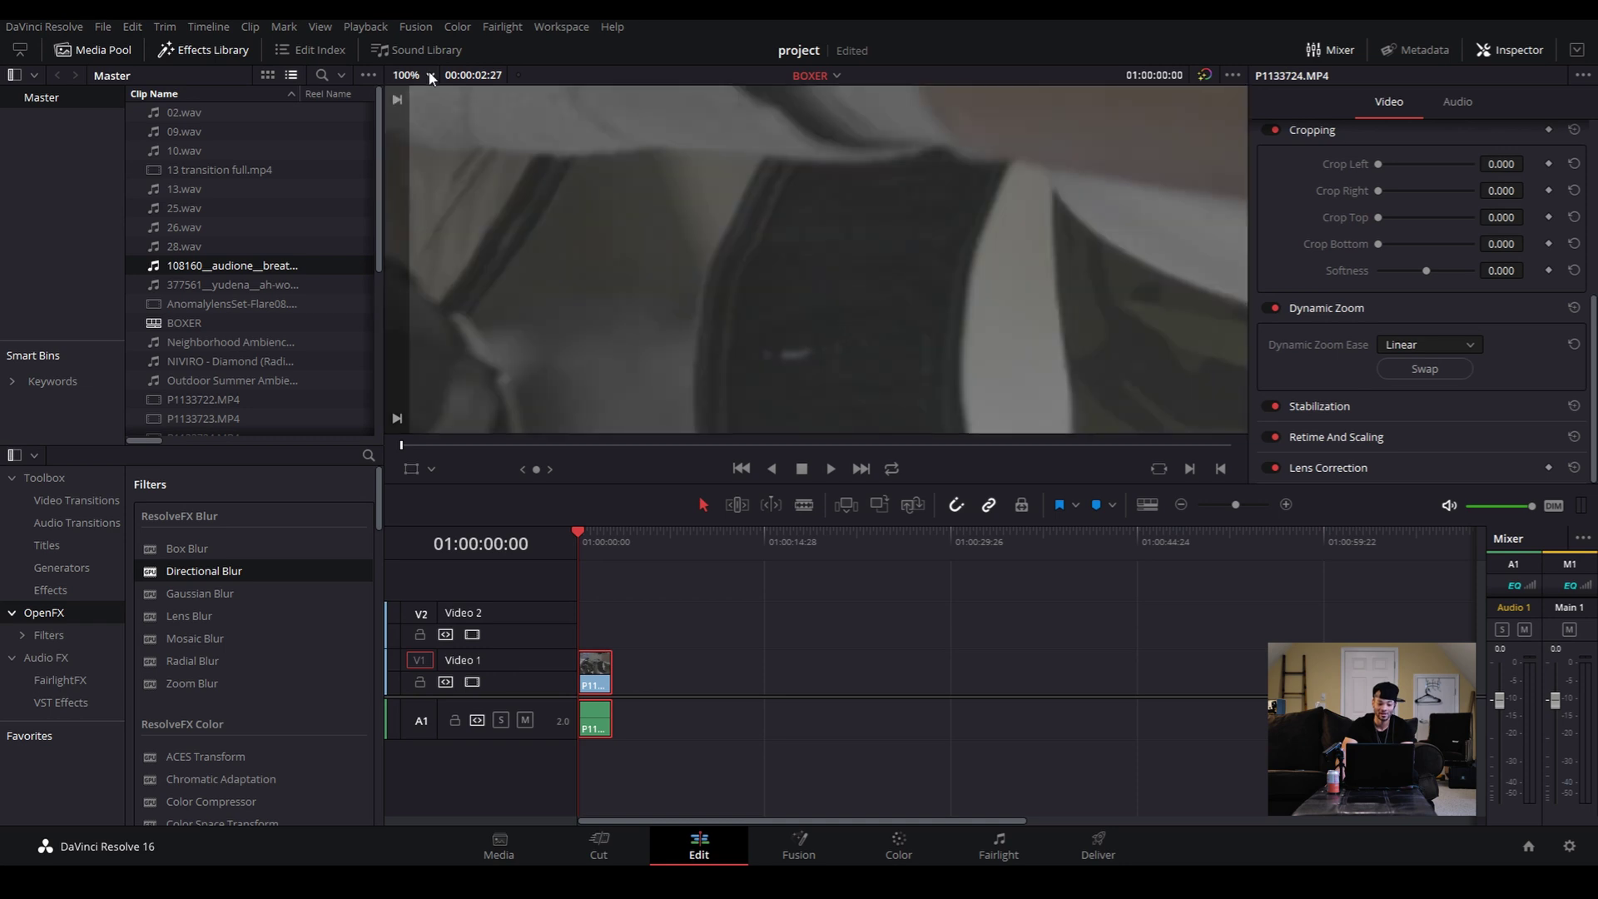
{"action": "left_click", "coordinate": [429, 77]}
{"action": "left_click", "coordinate": [420, 99]}
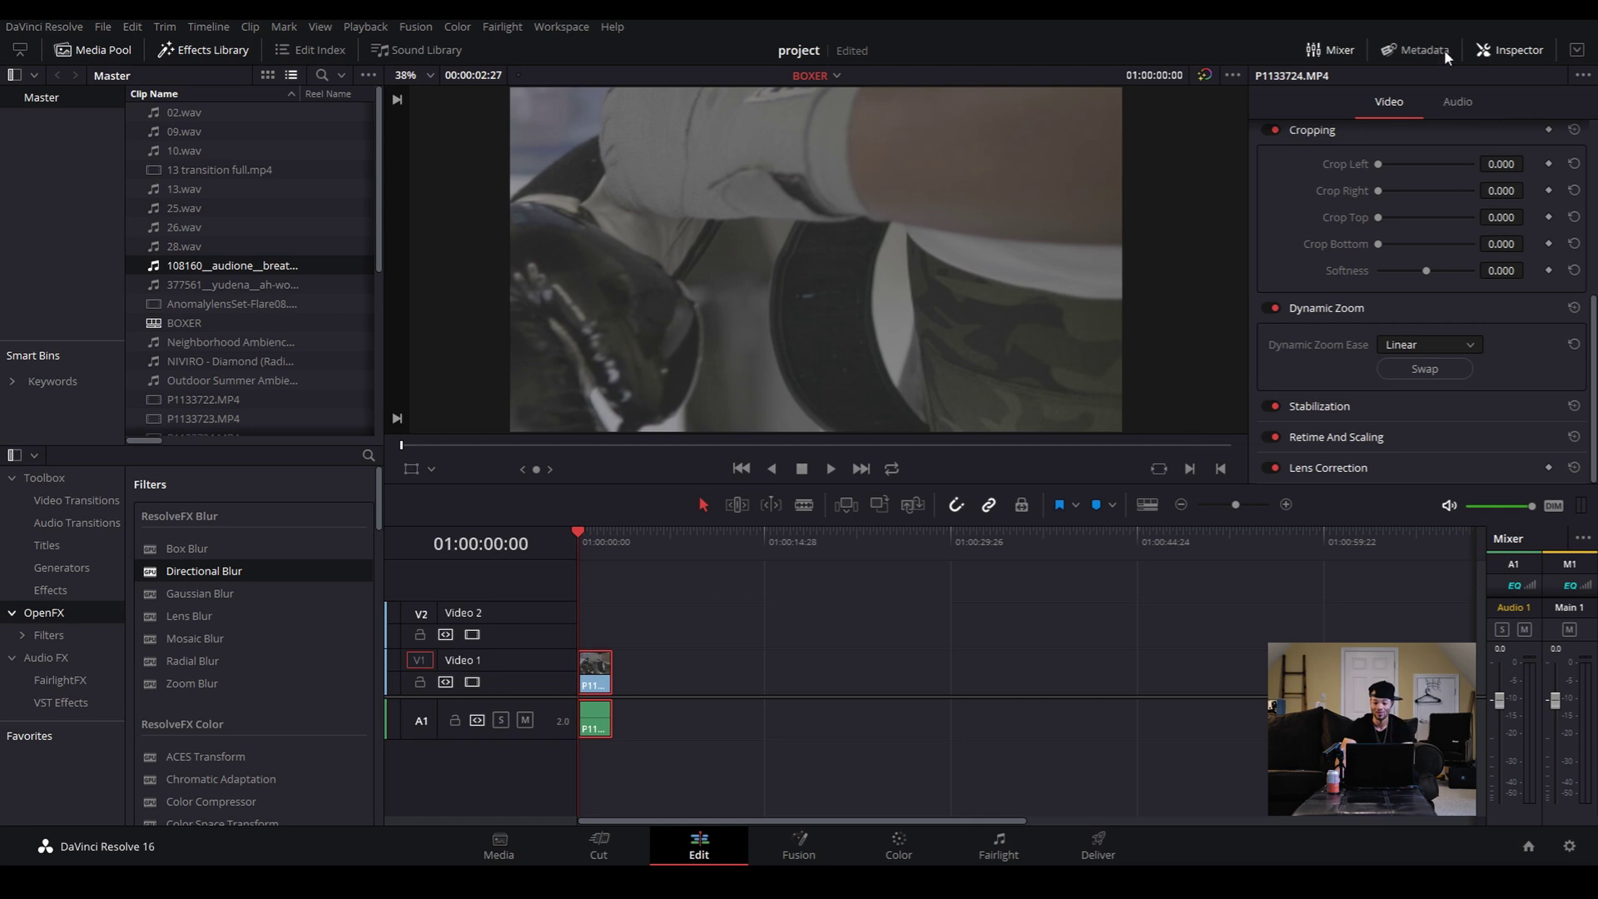
Expand the Stabilization settings of P1133724.MP4 and disable Dynamic Zoom
{"action": "left_click", "coordinate": [1386, 411]}
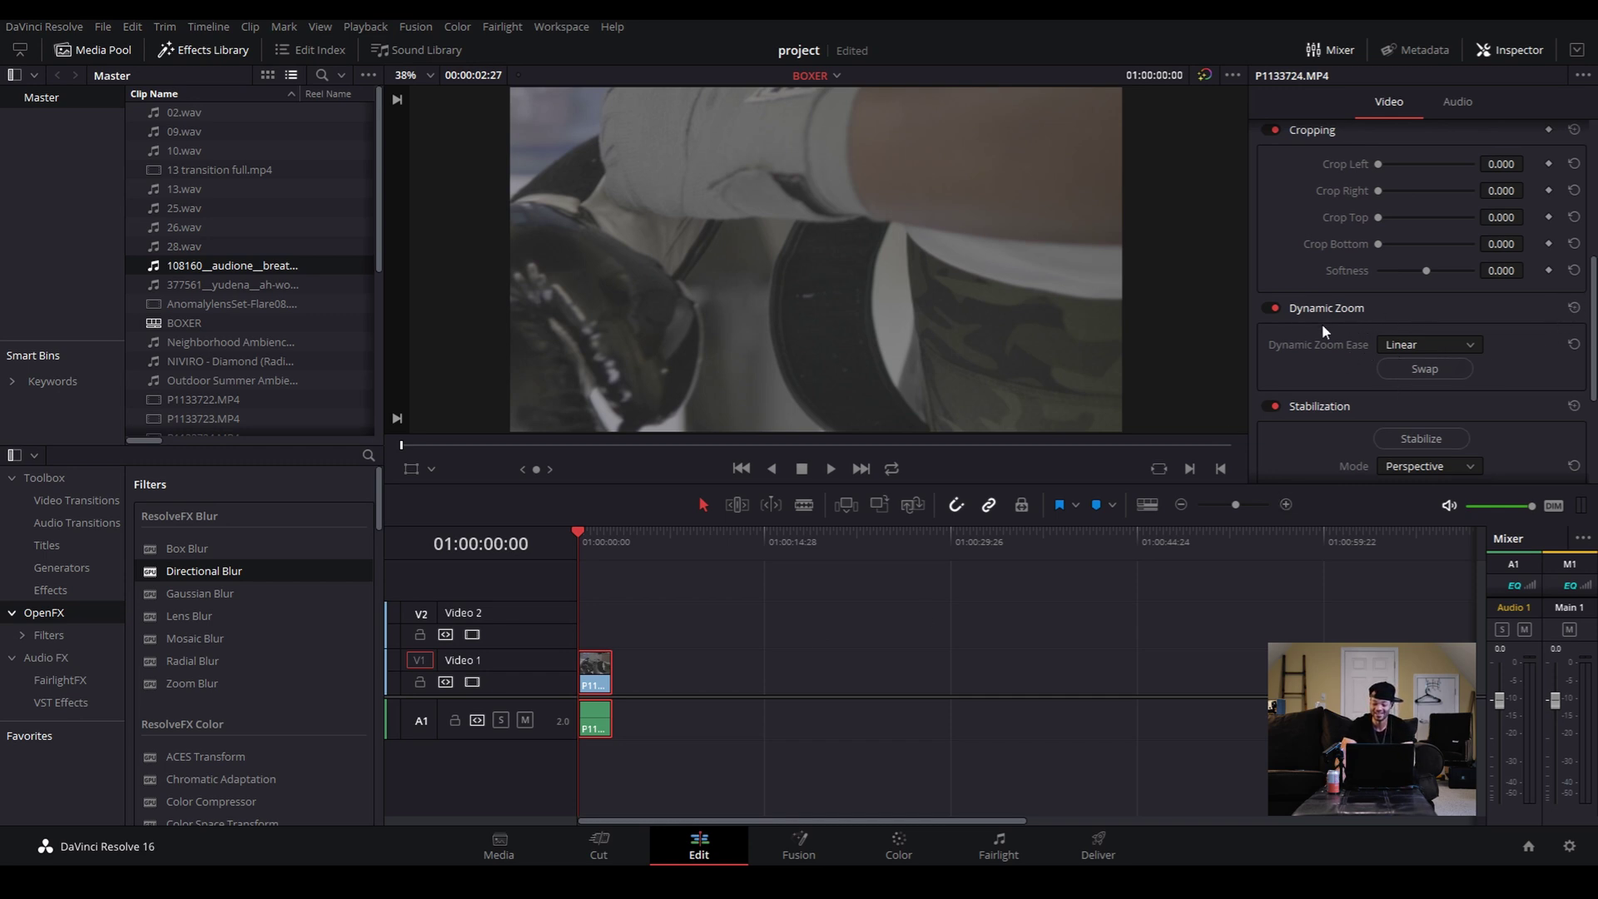
{"action": "left_click", "coordinate": [1274, 309]}
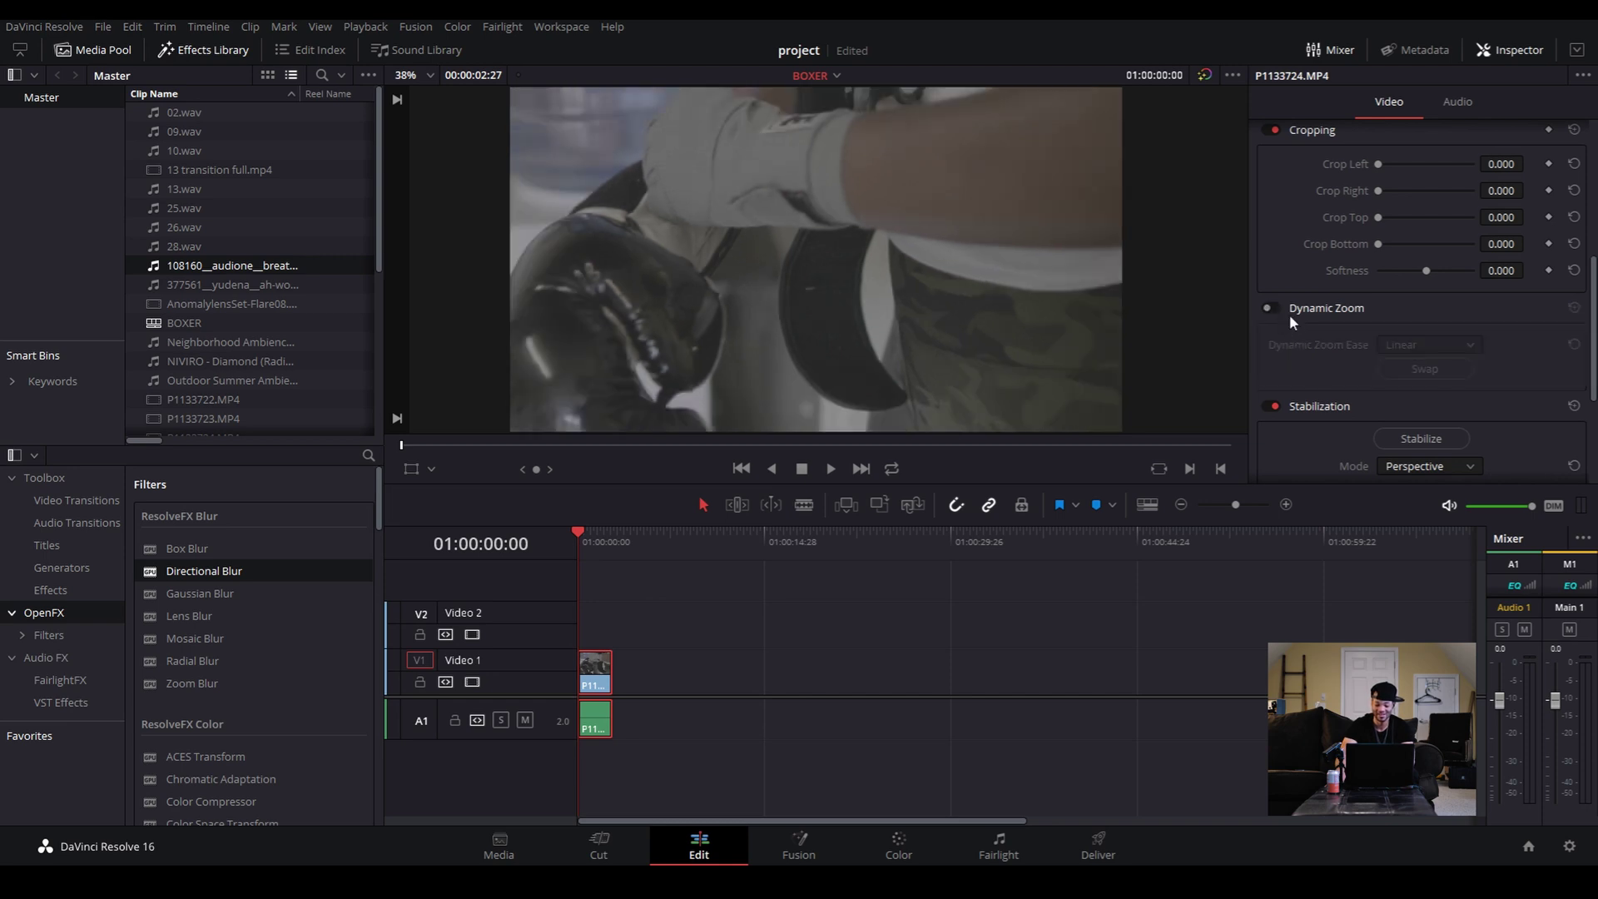
{"action": "scroll", "coordinate": [1326, 379], "scroll_direction": "down", "scroll_amount": 2}
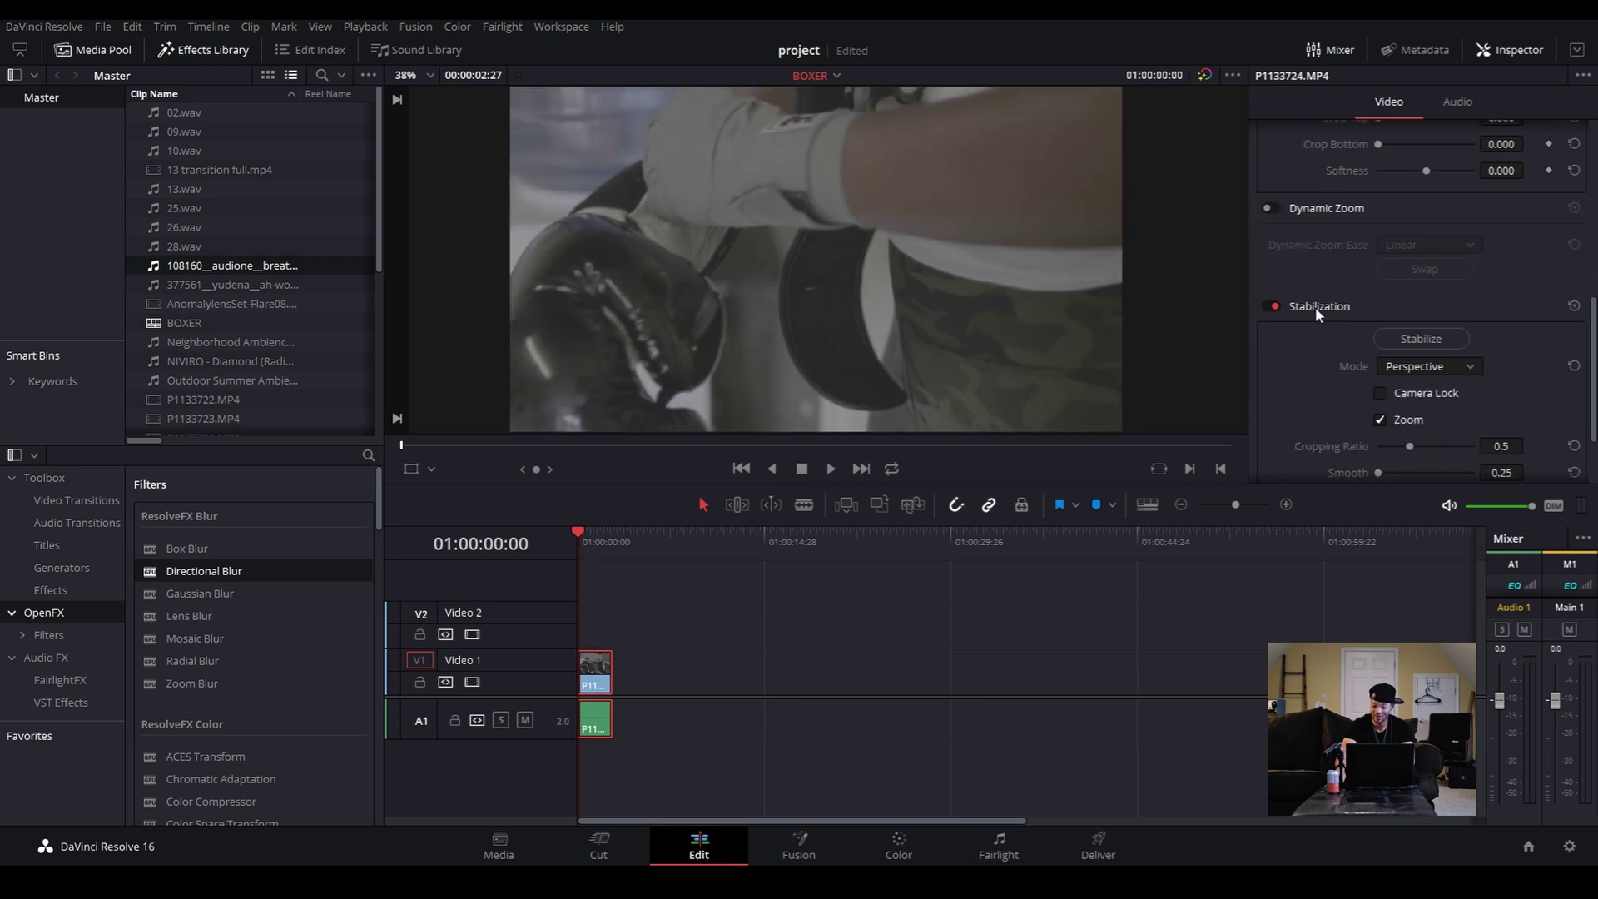
Review the stabilization modes, keep Perspective, and play P1133724.MP4 from the start to 01:00:01:08
{"action": "scroll", "coordinate": [1316, 312], "scroll_direction": "down", "scroll_amount": 2}
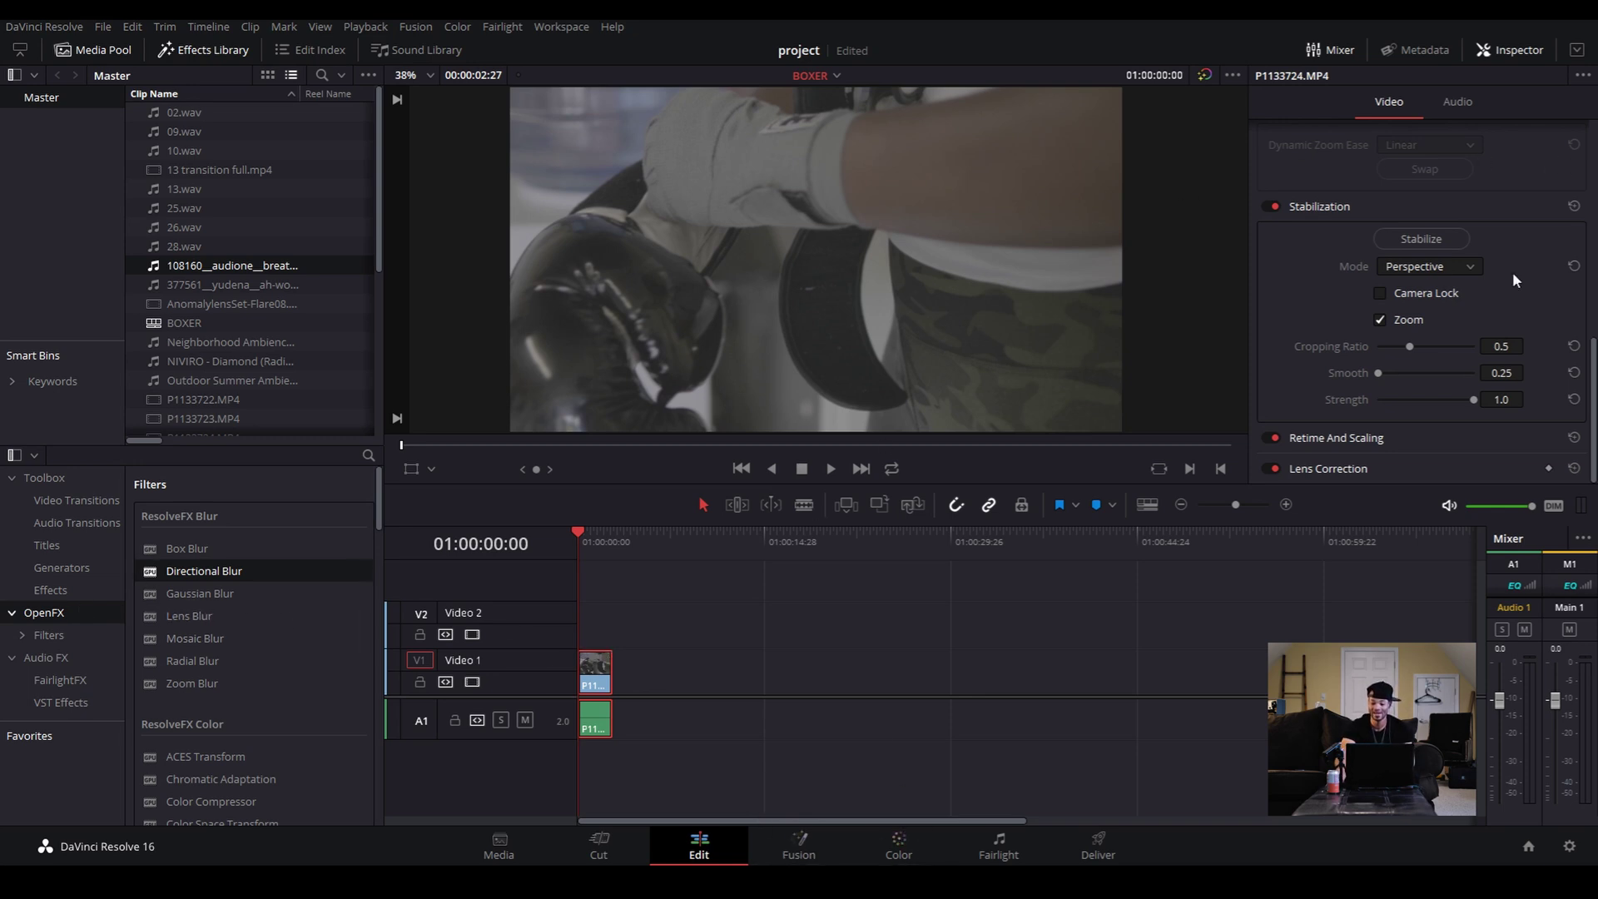
{"action": "left_click", "coordinate": [1440, 266]}
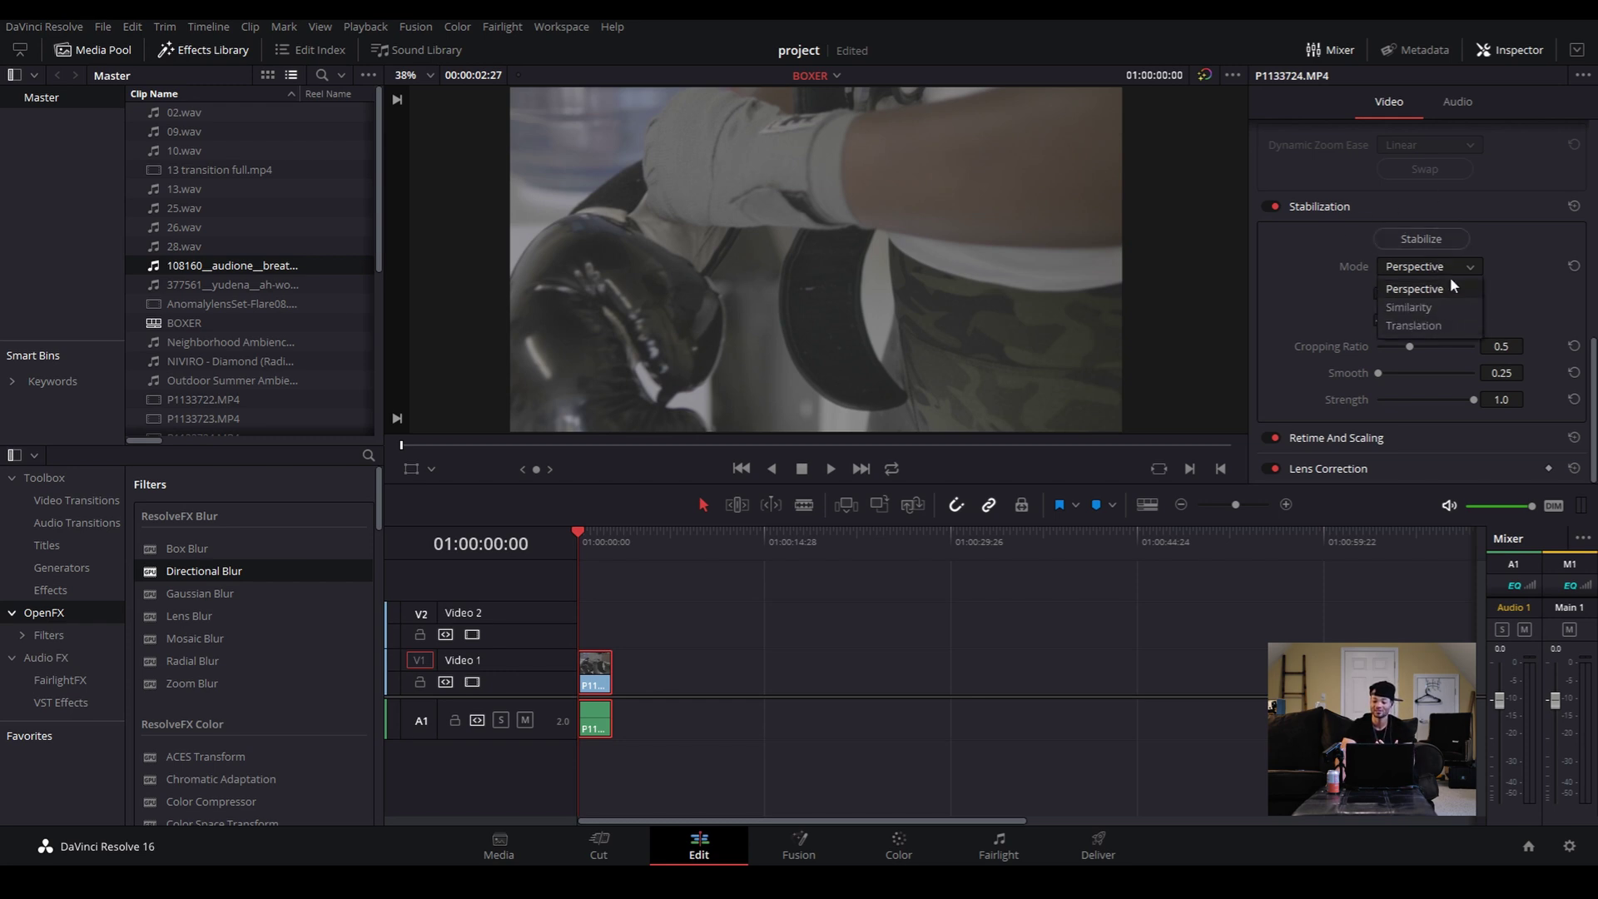
{"action": "left_click", "coordinate": [1452, 295]}
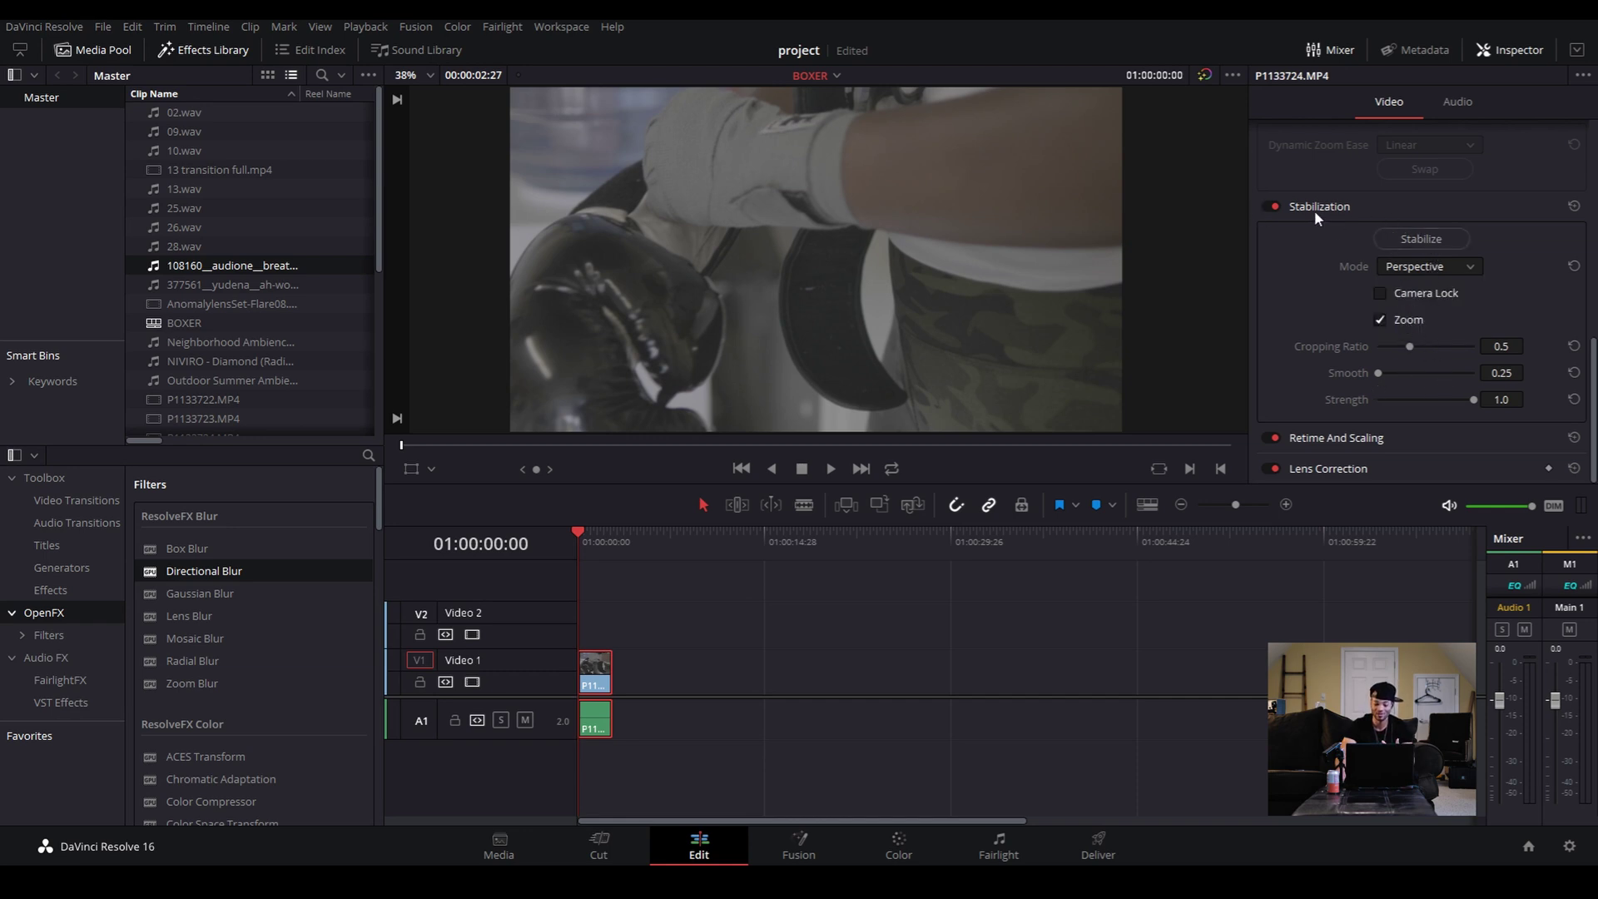
{"action": "key", "text": "space"}
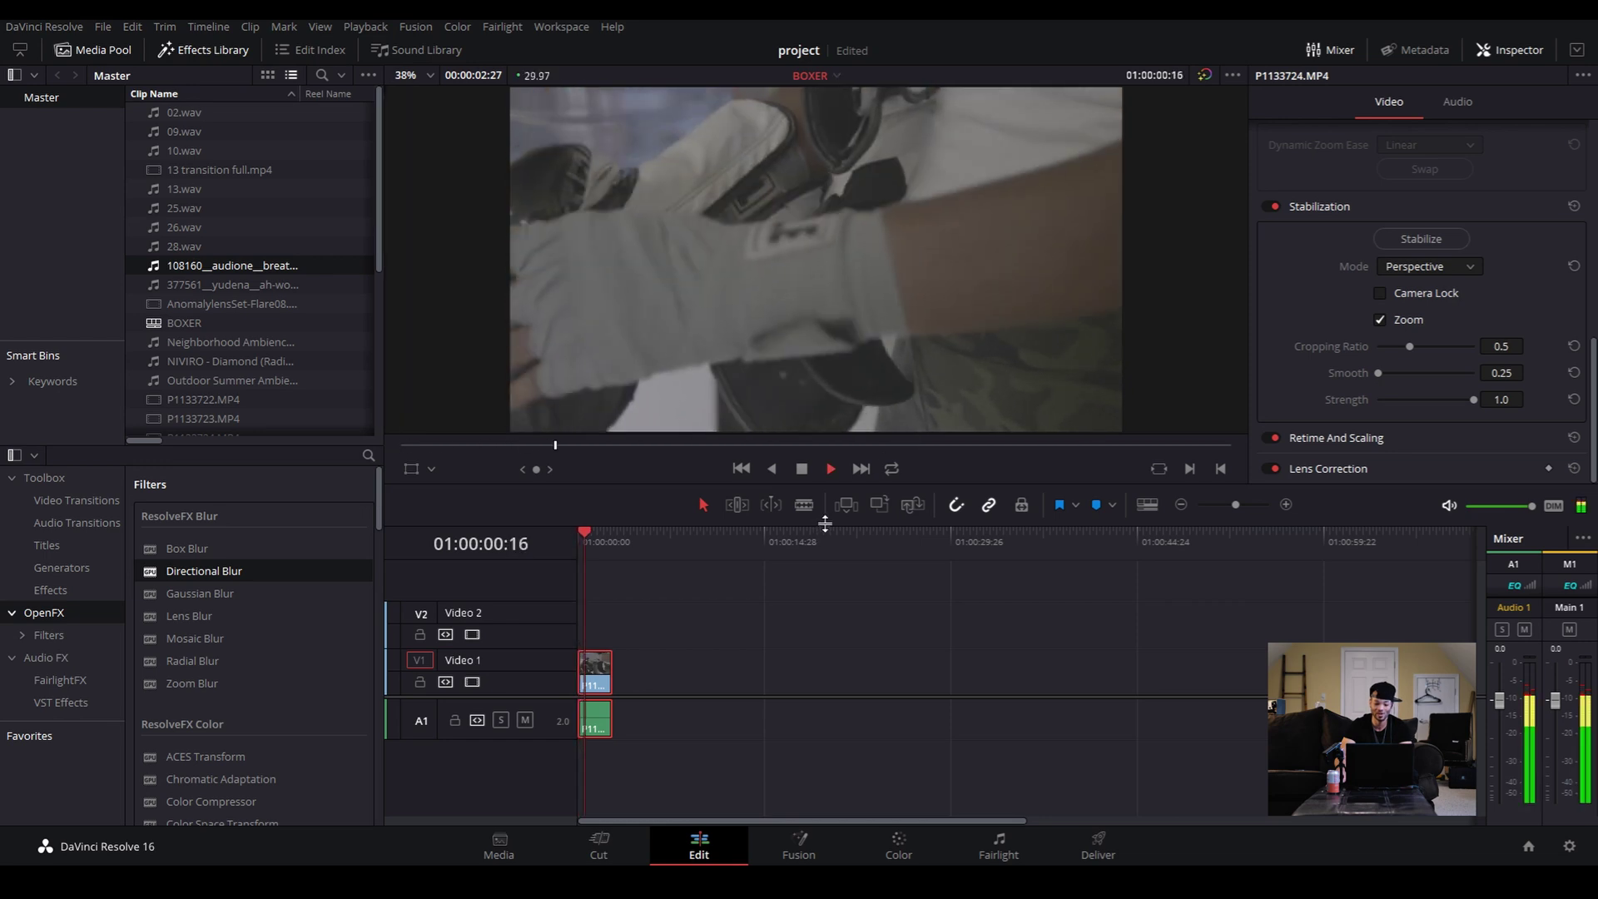
{"action": "key", "text": "space"}
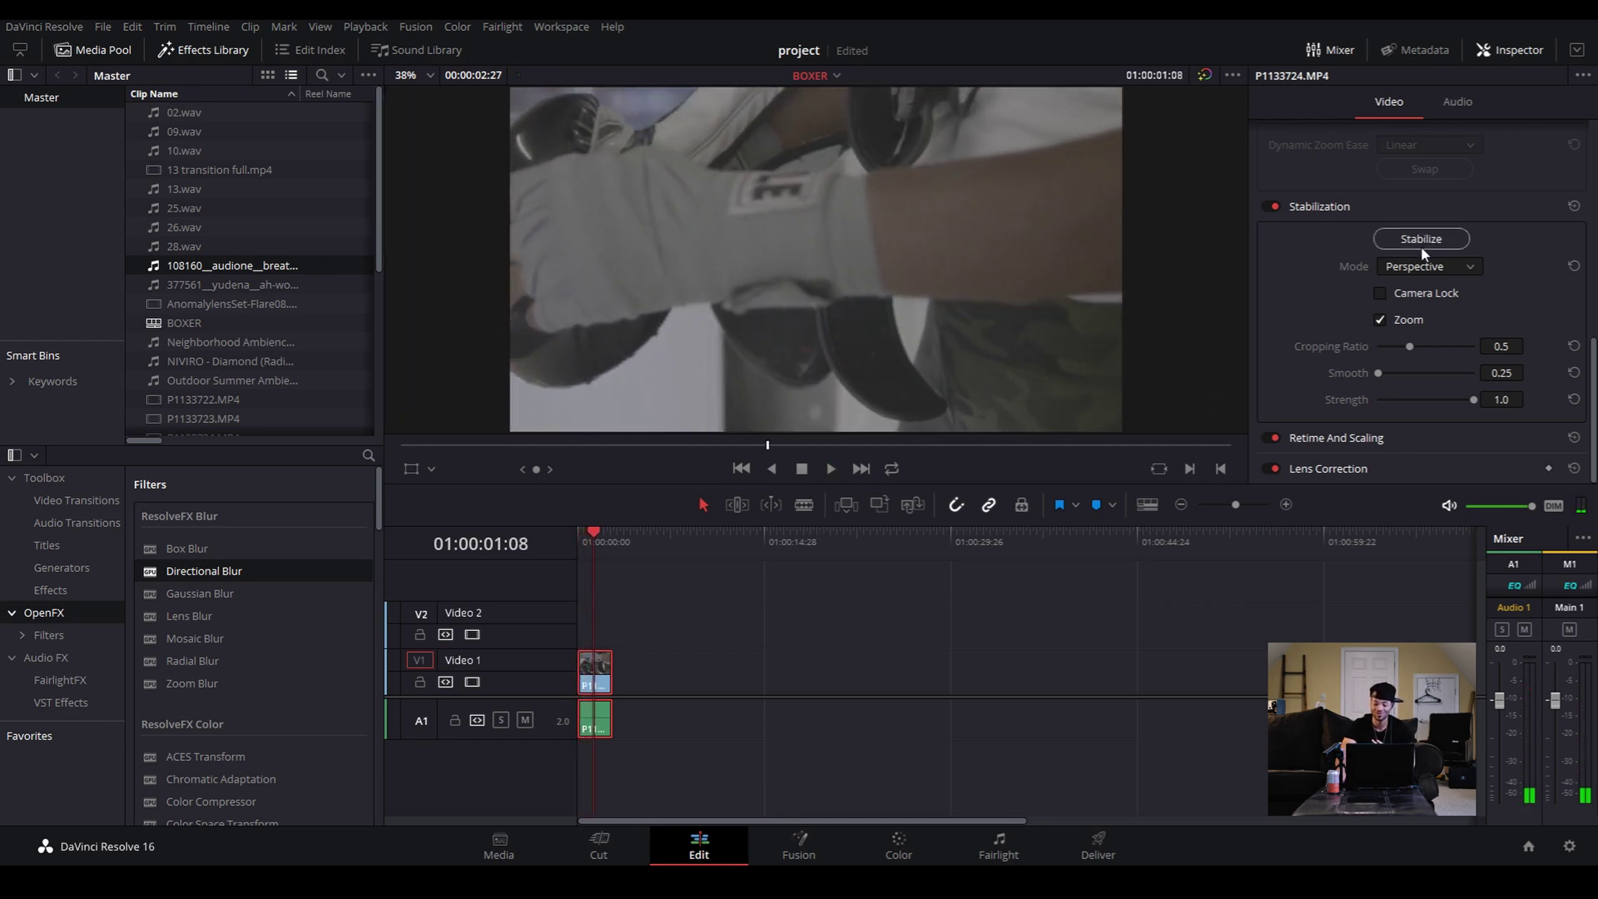
Expand Retime And Scaling and review the Retime Process options, keeping Project Settings
{"action": "scroll", "coordinate": [1327, 336], "scroll_direction": "down", "scroll_amount": 1}
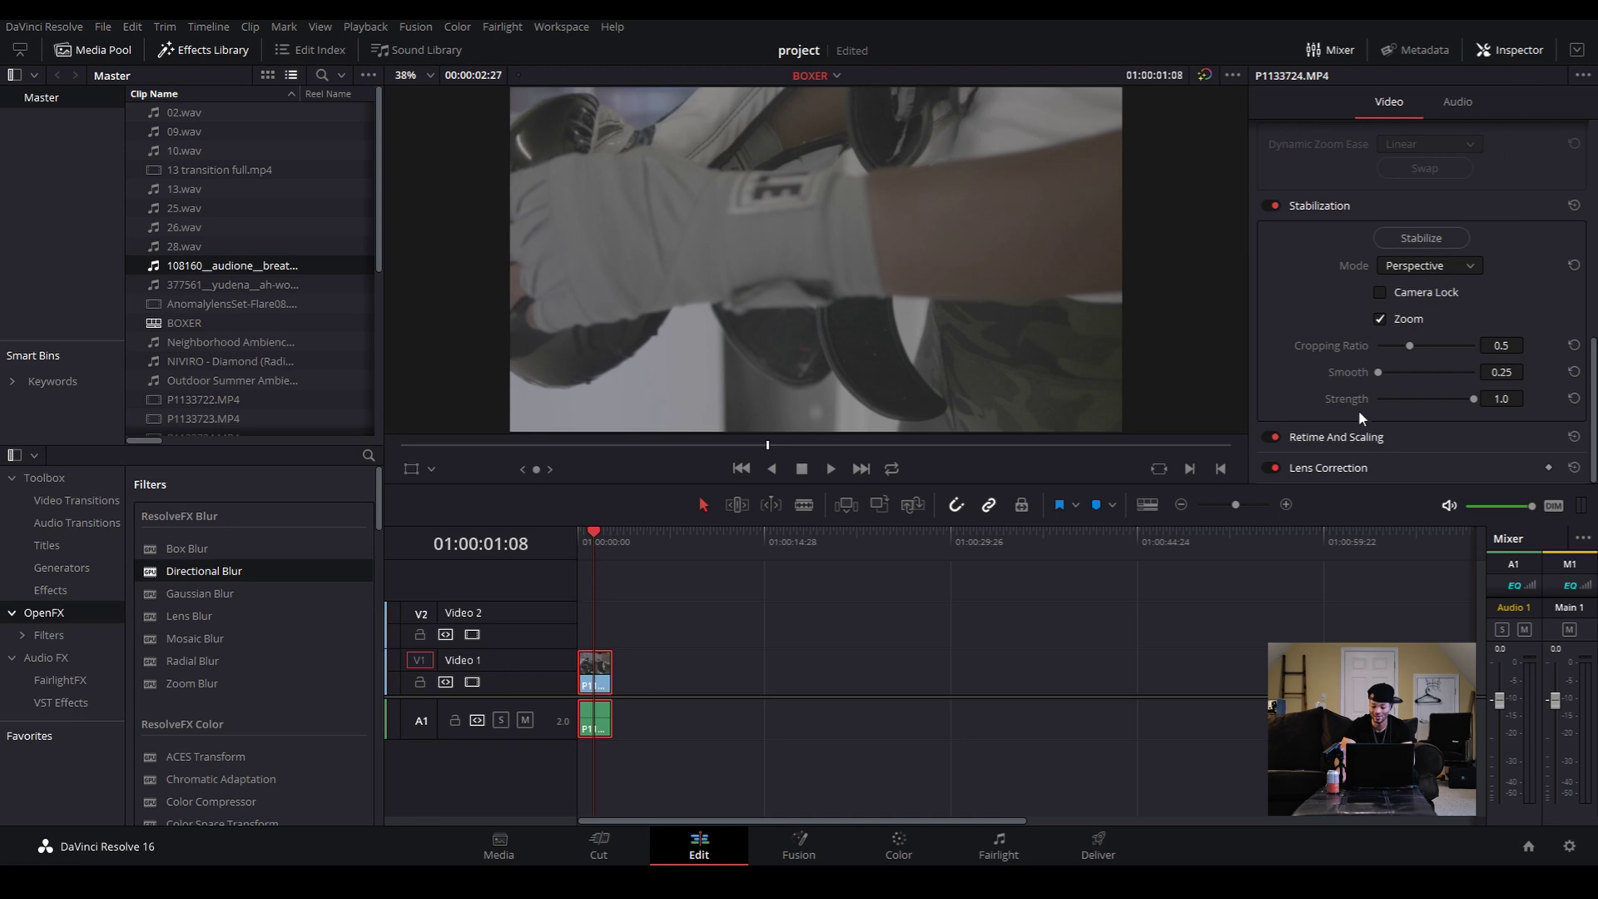
{"action": "left_click", "coordinate": [1353, 438]}
{"action": "scroll", "coordinate": [1373, 350], "scroll_direction": "down", "scroll_amount": 3}
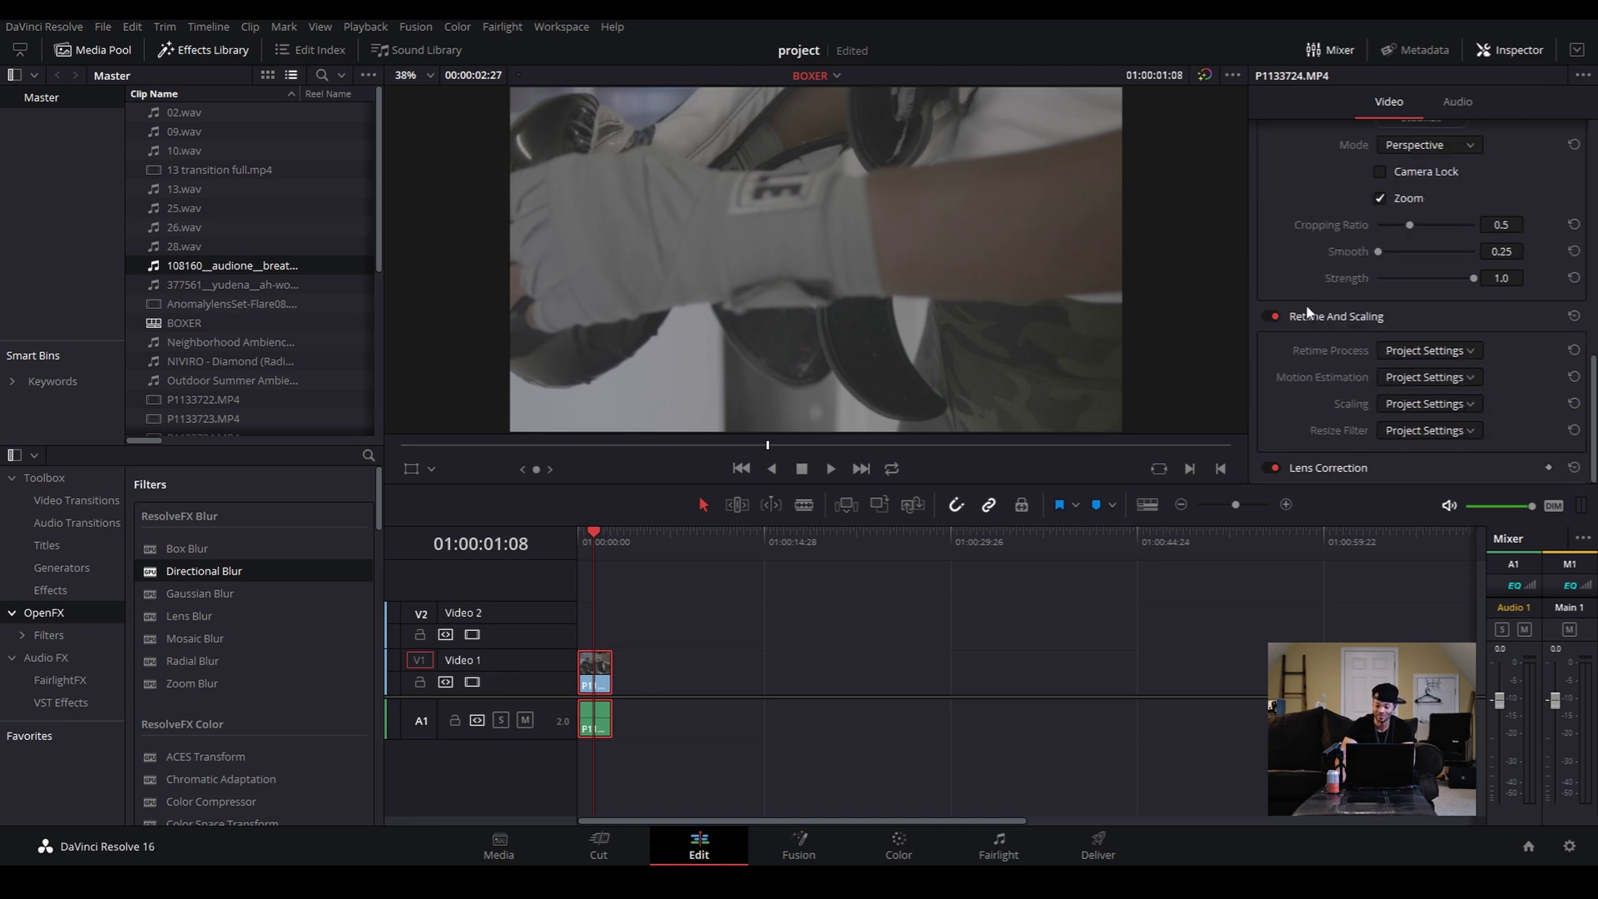
{"action": "left_click", "coordinate": [1449, 356]}
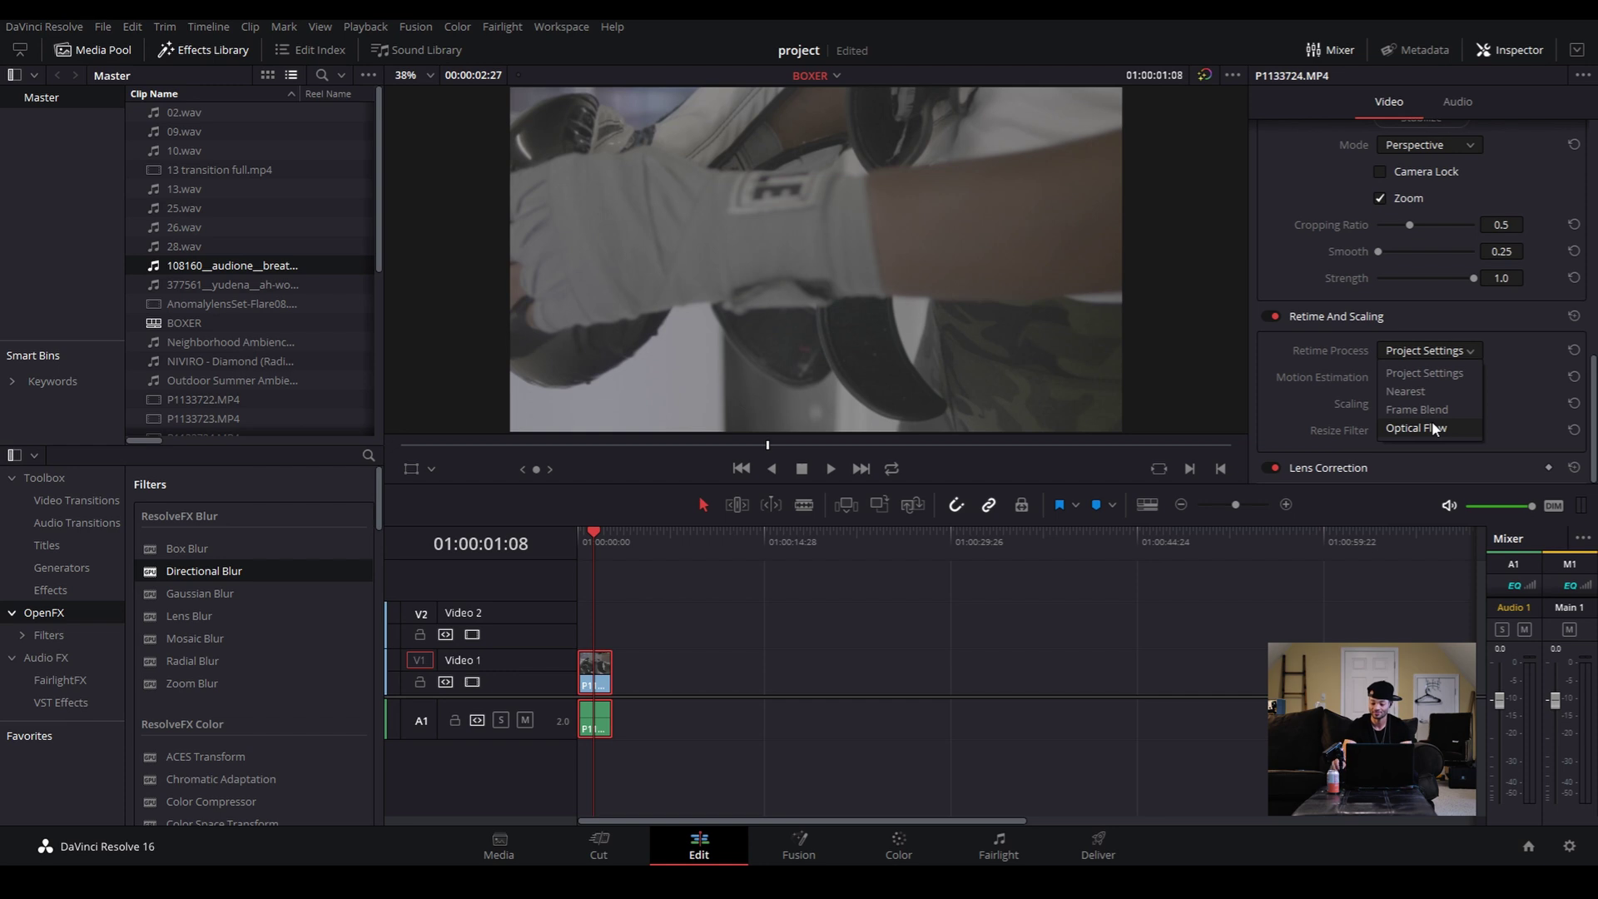
{"action": "left_click", "coordinate": [1462, 359]}
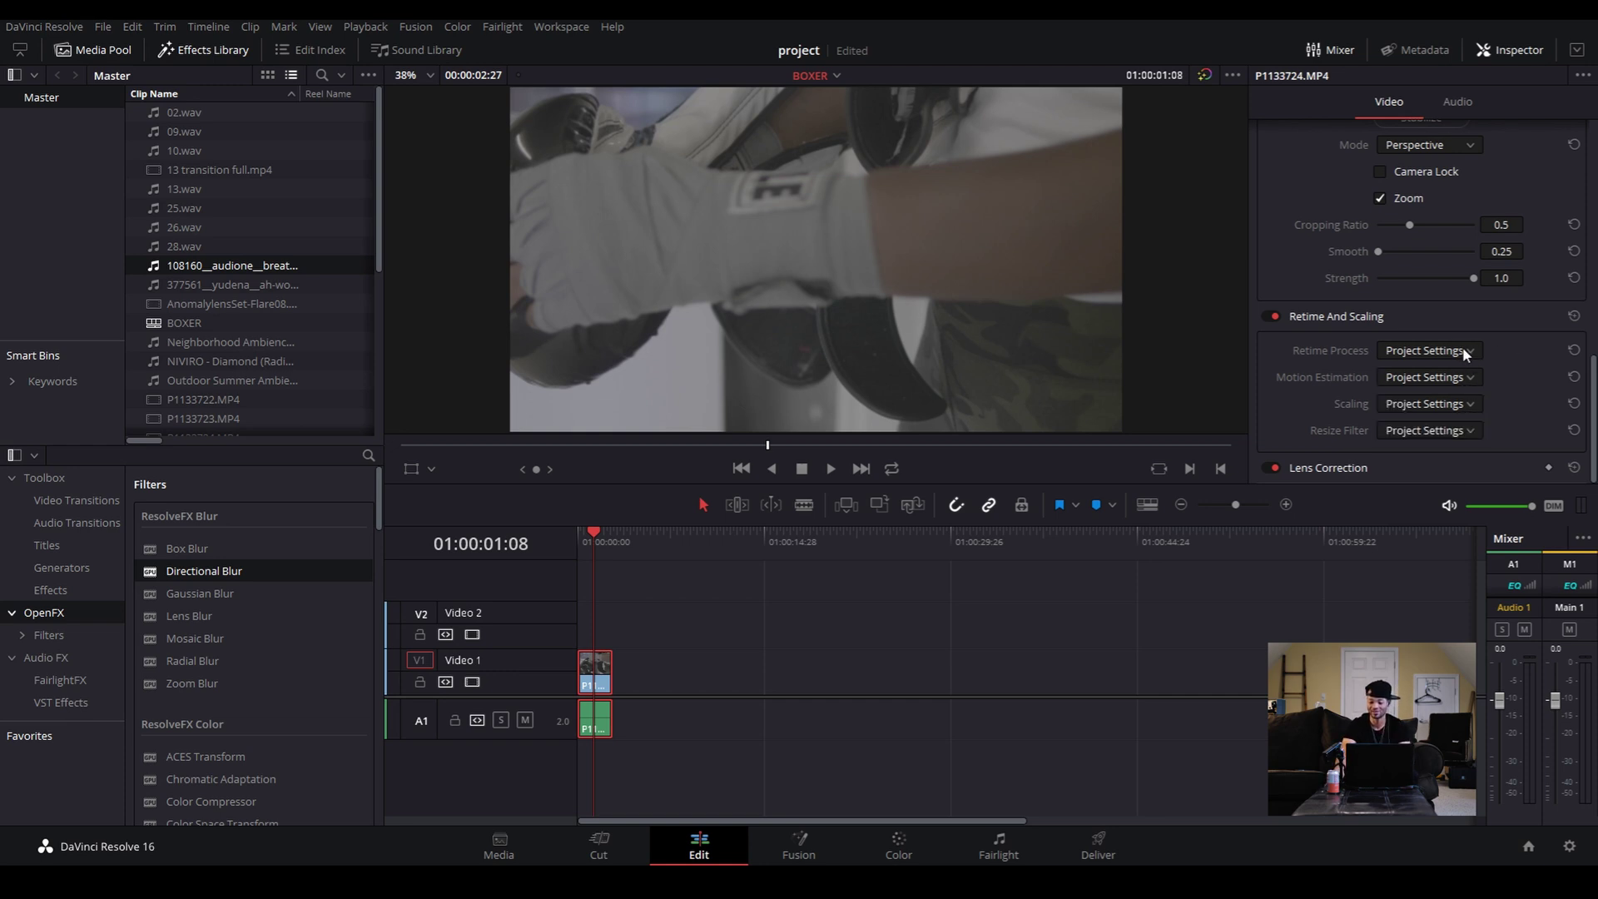
{"action": "left_click", "coordinate": [1457, 355]}
{"action": "left_click", "coordinate": [1460, 356]}
Expand Lens Correction, try a distortion of 0.217, reset it, and set the distortion to 0.200
{"action": "double_click", "coordinate": [1336, 469]}
{"action": "scroll", "coordinate": [1501, 412], "scroll_direction": "down", "scroll_amount": 2}
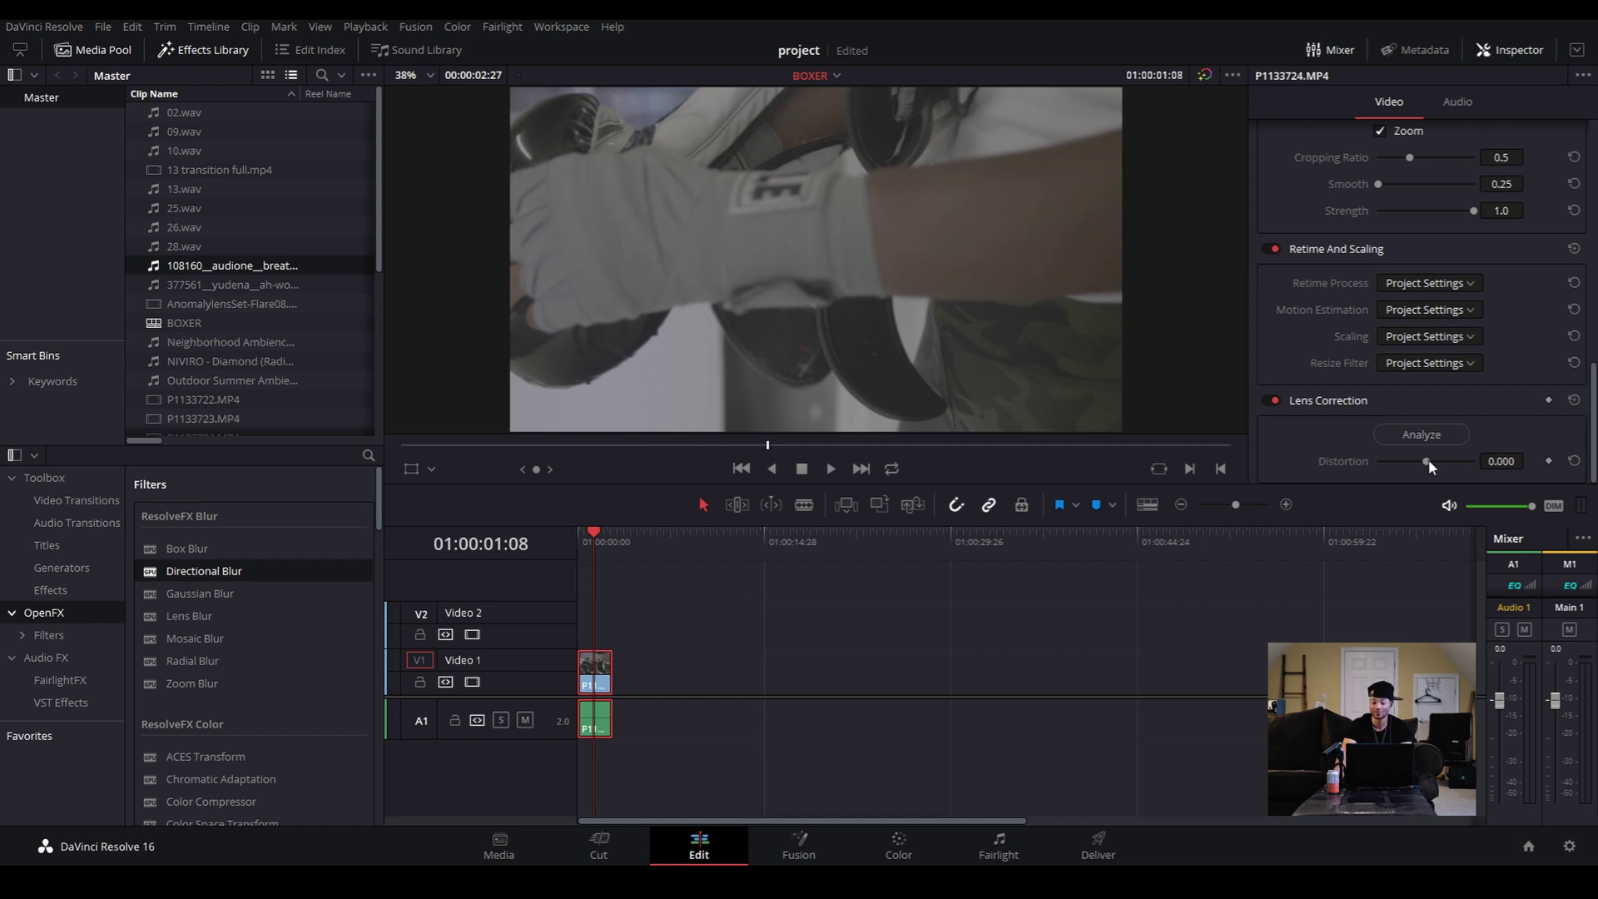
{"action": "mouse_move", "coordinate": [1428, 461]}
{"action": "left_mouse_down"}
{"action": "mouse_move", "coordinate": [1412, 466]}
{"action": "mouse_move", "coordinate": [1438, 464]}
{"action": "left_mouse_up"}
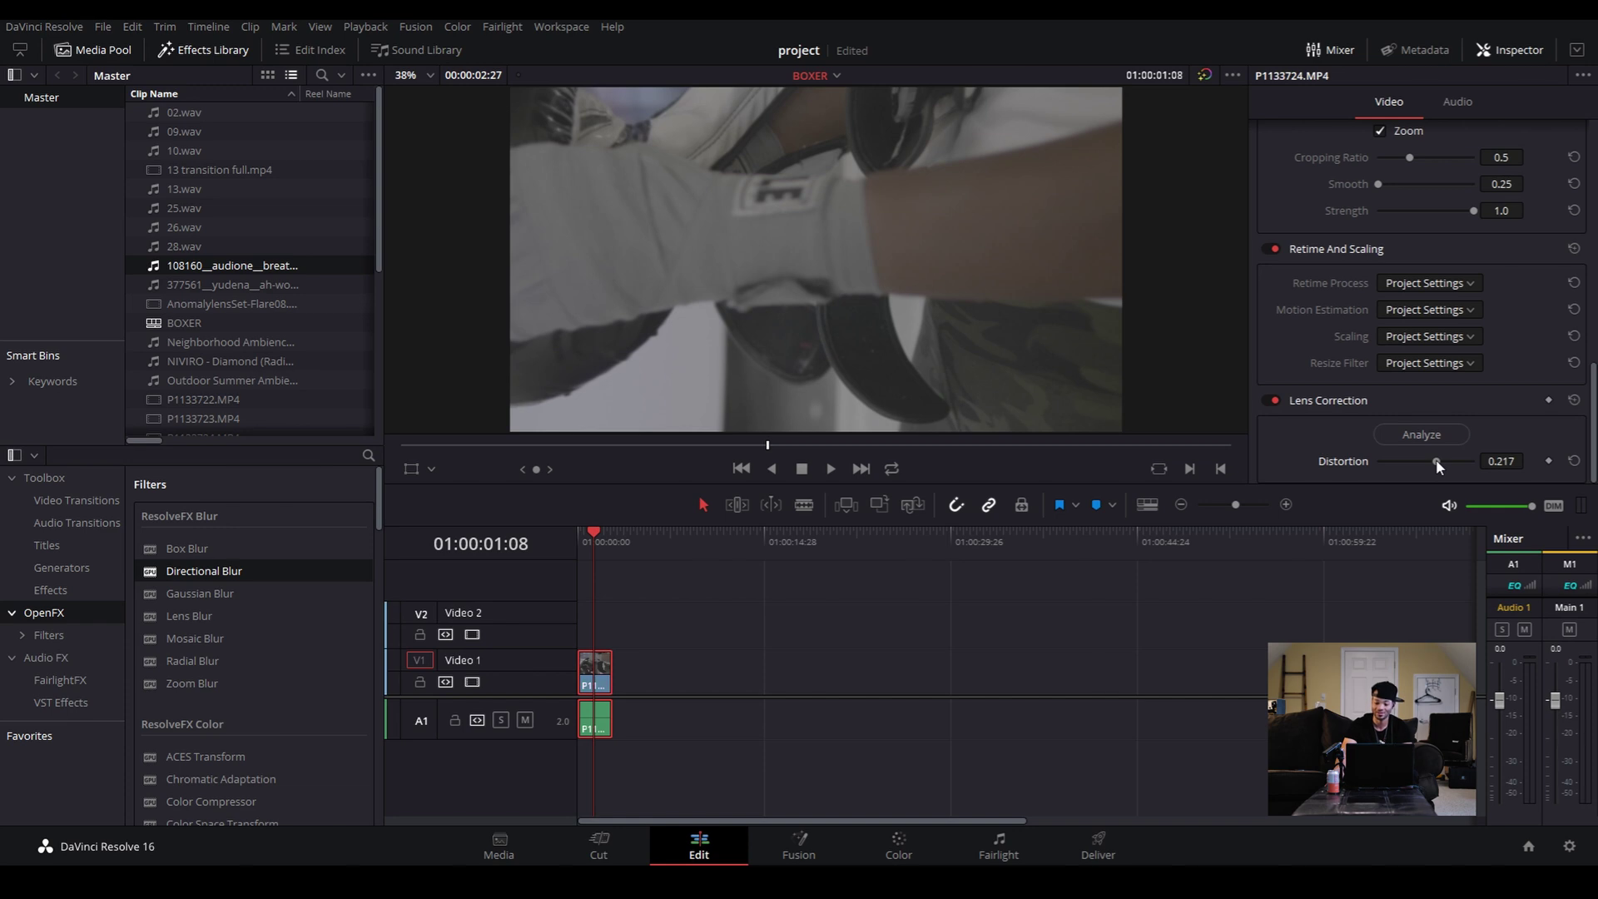
{"action": "left_click", "coordinate": [1573, 461]}
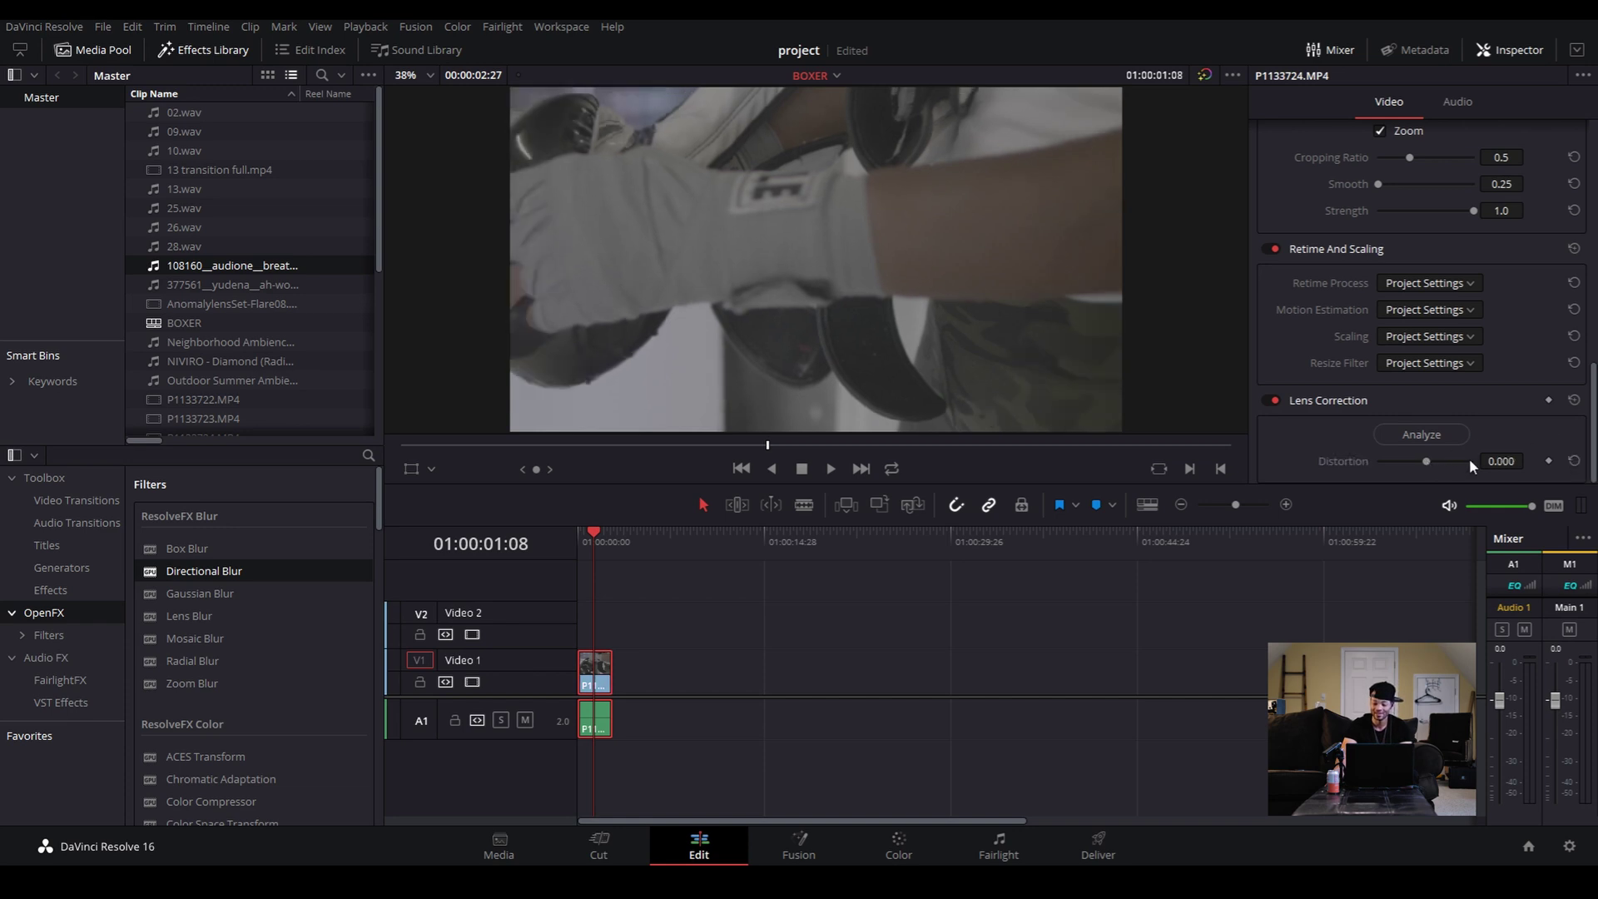
{"action": "left_click_drag", "start_coordinate": [1426, 462], "coordinate": [1436, 462]}
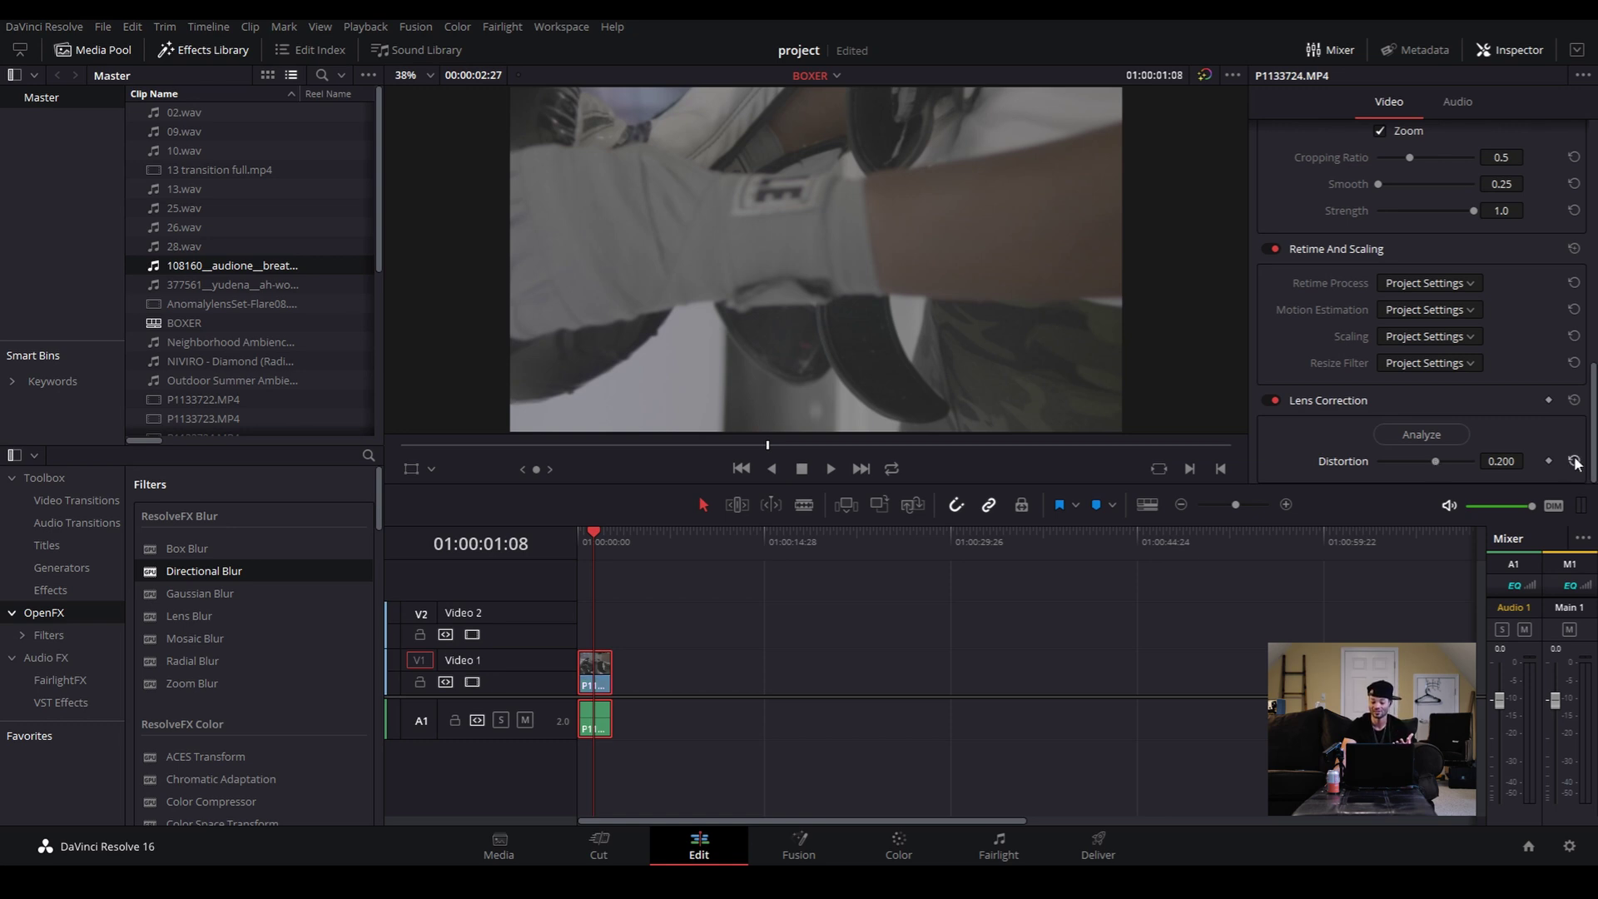
Reset the Lens Correction distortion of P1133724.MP4 and analyze the clip for lens correction
{"action": "left_click", "coordinate": [1573, 461]}
{"action": "left_click", "coordinate": [1426, 441]}
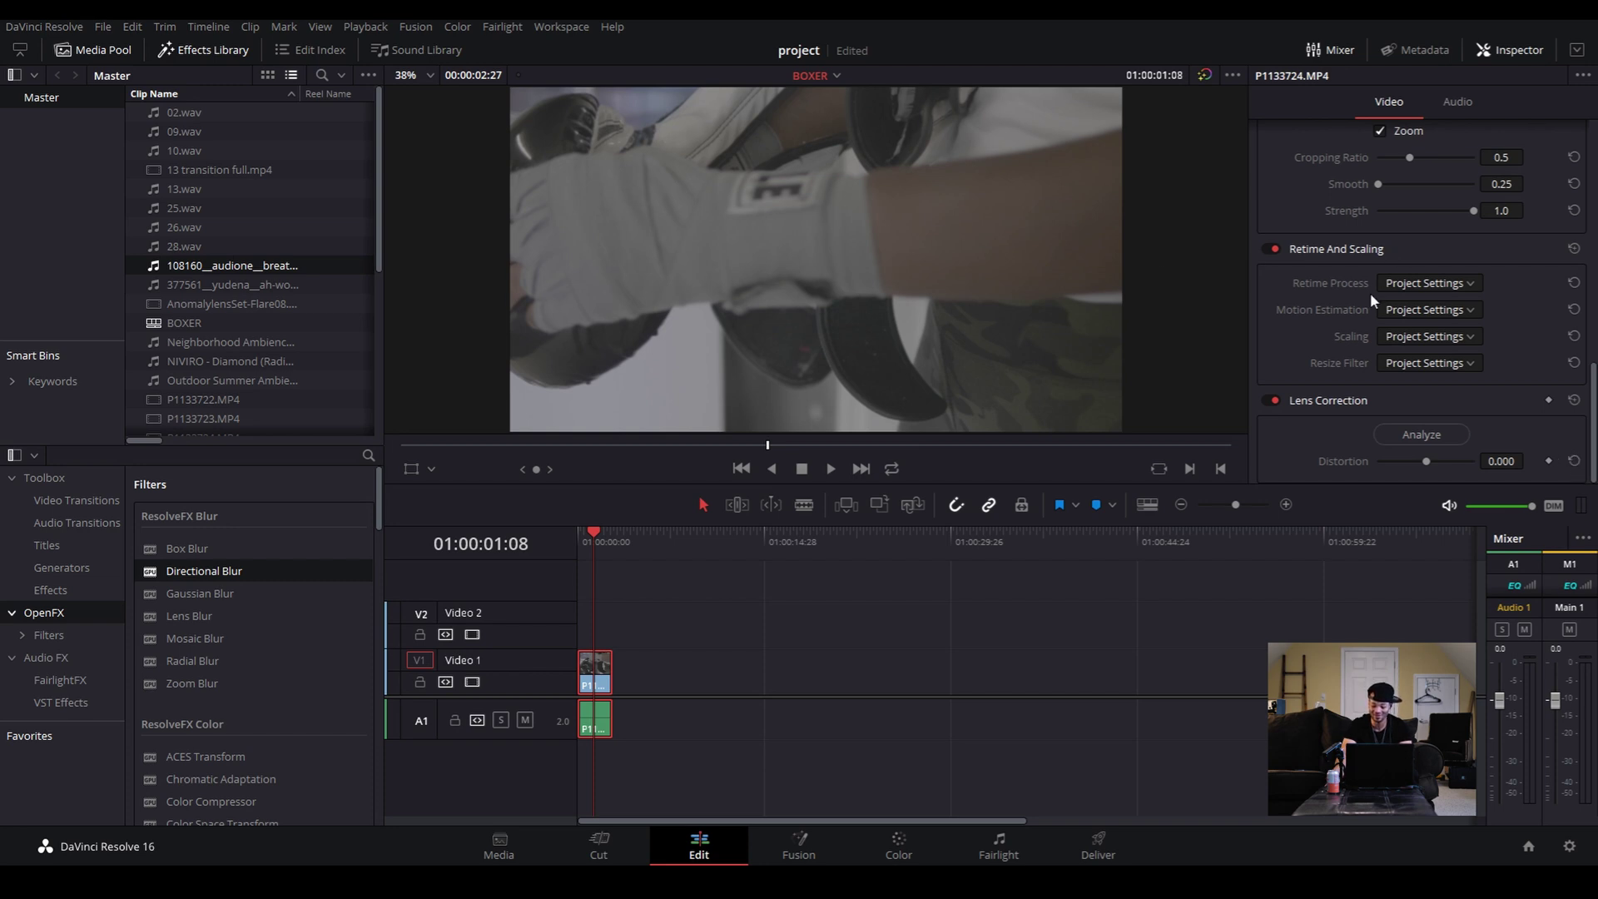
{"action": "scroll", "coordinate": [1343, 383], "scroll_direction": "up", "scroll_amount": 10}
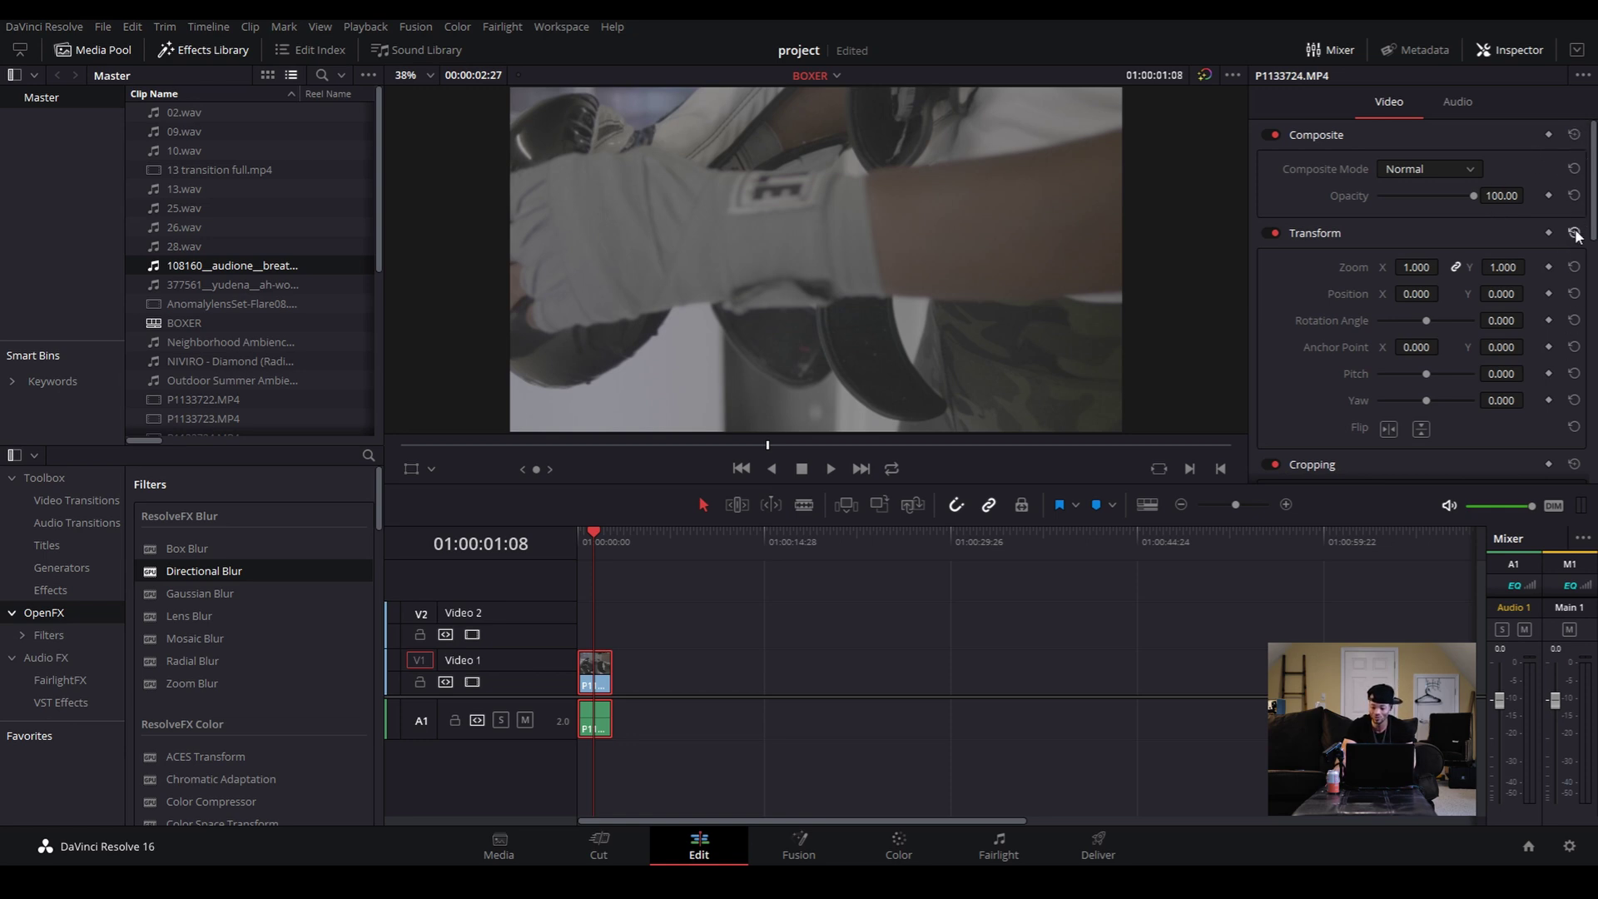
Try a Crop Left of 292.175 and a Crop Right of 304.695 on P1133724.MP4, resetting each one
{"action": "scroll", "coordinate": [1577, 224], "scroll_direction": "down", "scroll_amount": 3}
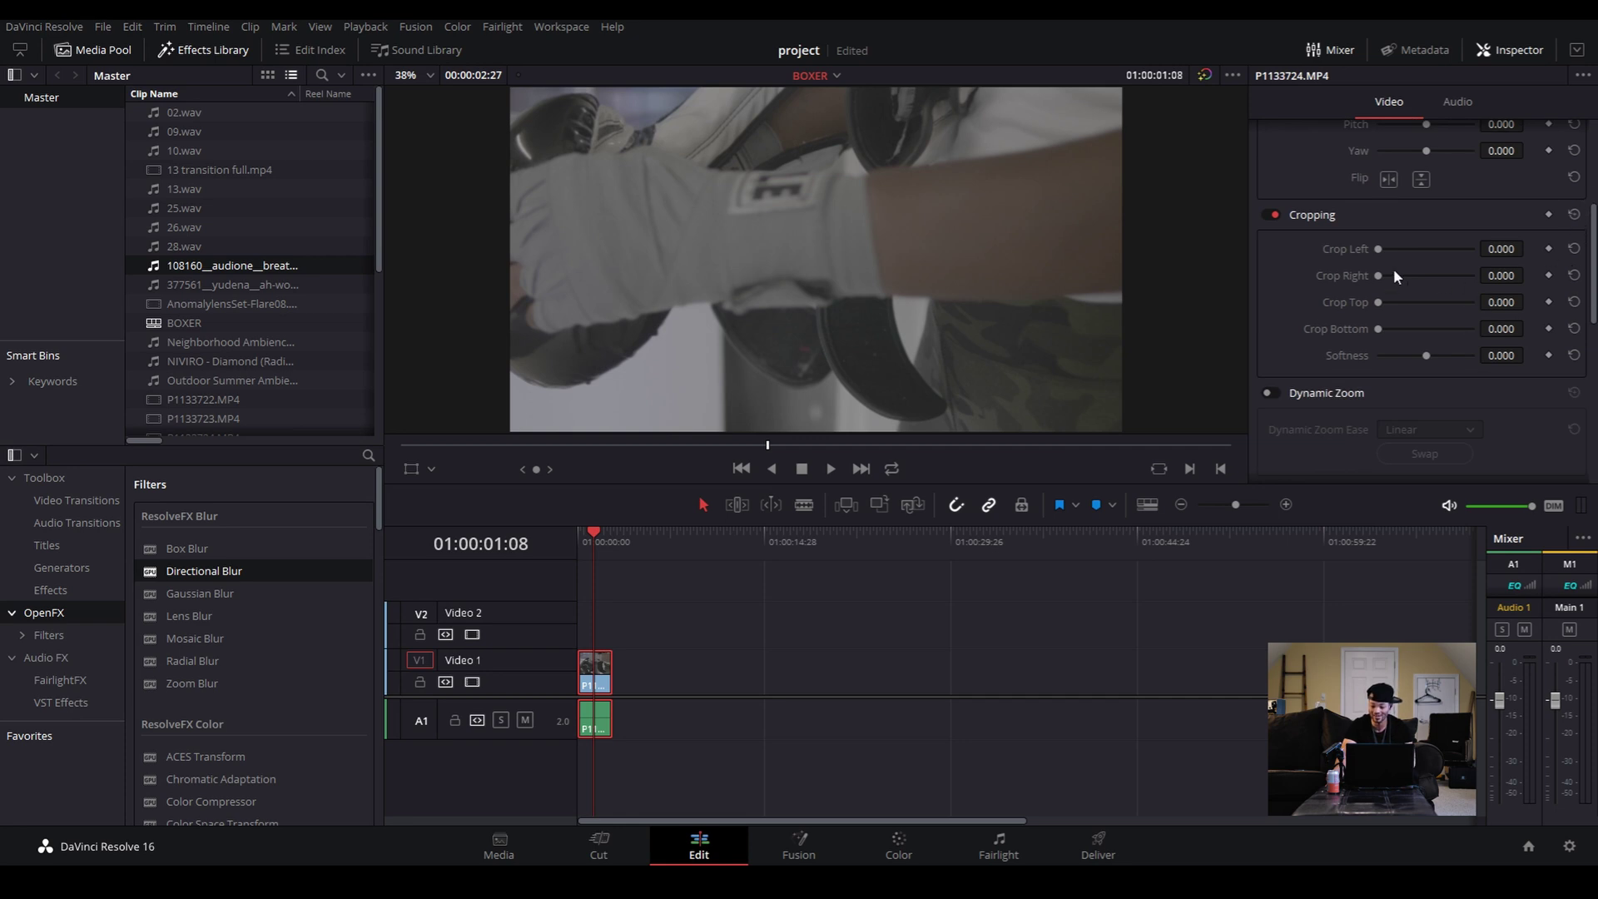
{"action": "left_click", "coordinate": [1434, 249]}
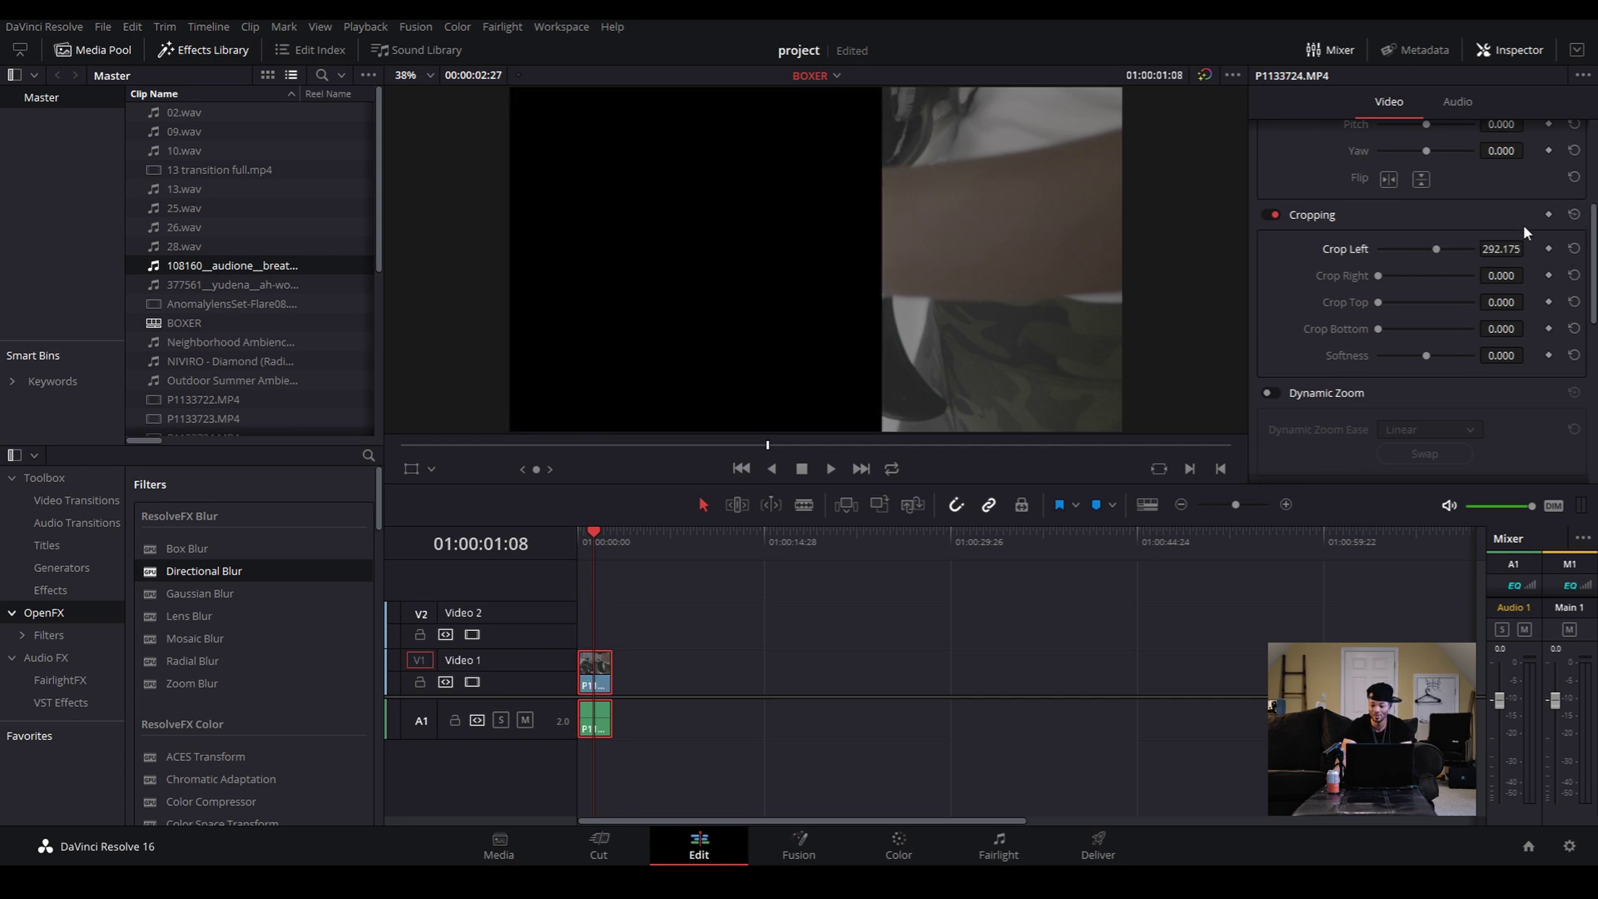
{"action": "left_click", "coordinate": [1573, 248]}
{"action": "left_click", "coordinate": [1437, 276]}
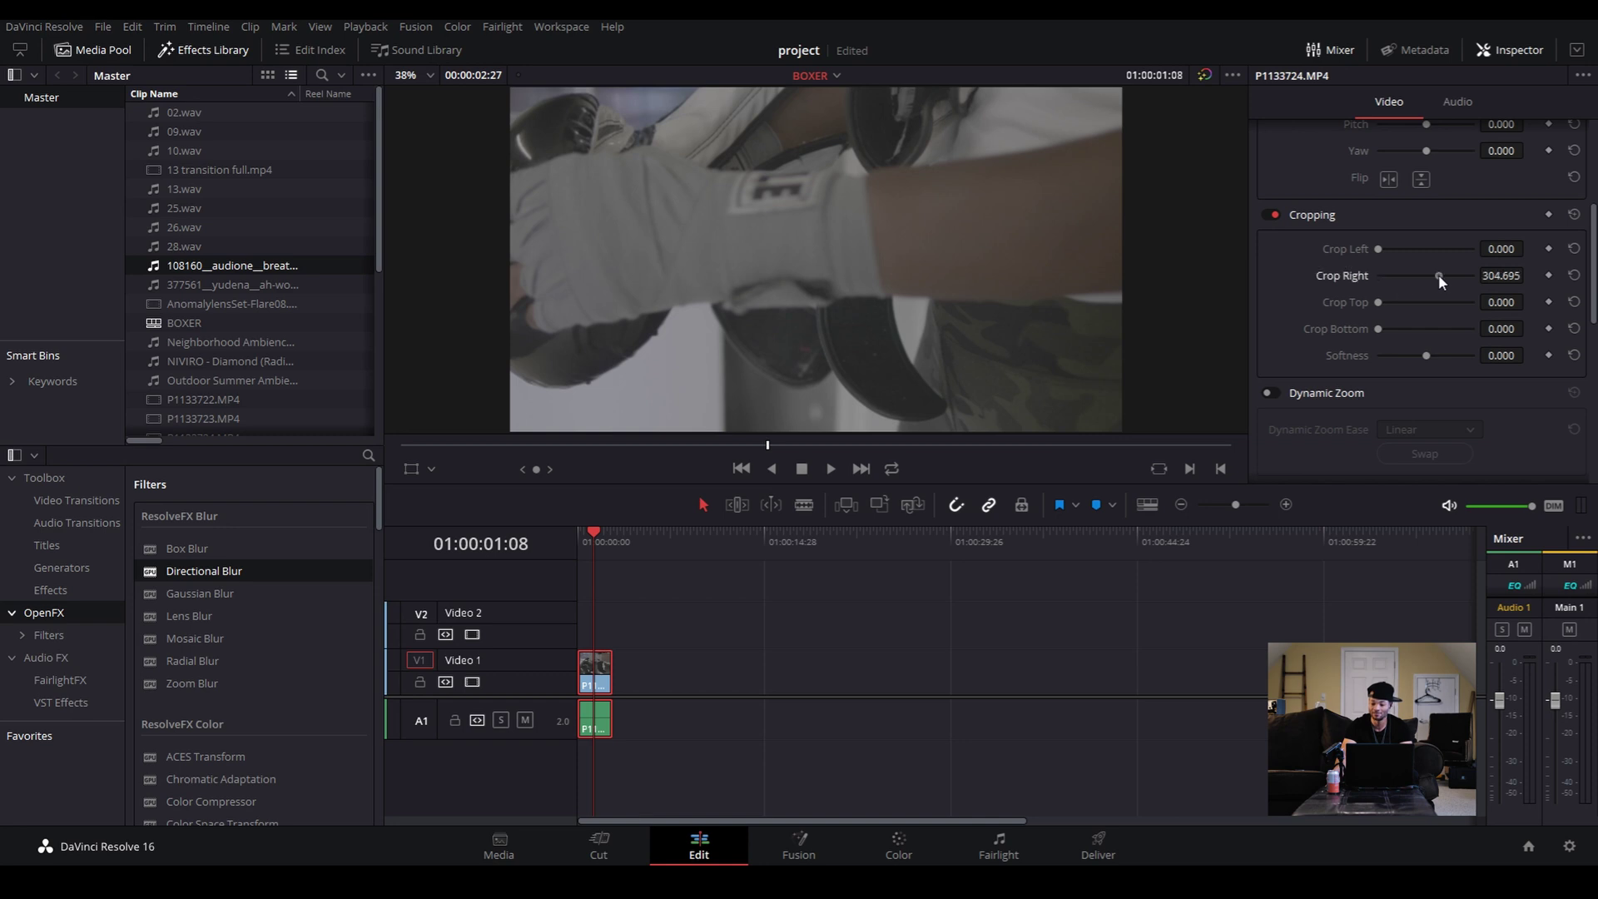
{"action": "left_click", "coordinate": [1574, 275]}
{"action": "scroll", "coordinate": [1458, 358], "scroll_direction": "up", "scroll_amount": 3}
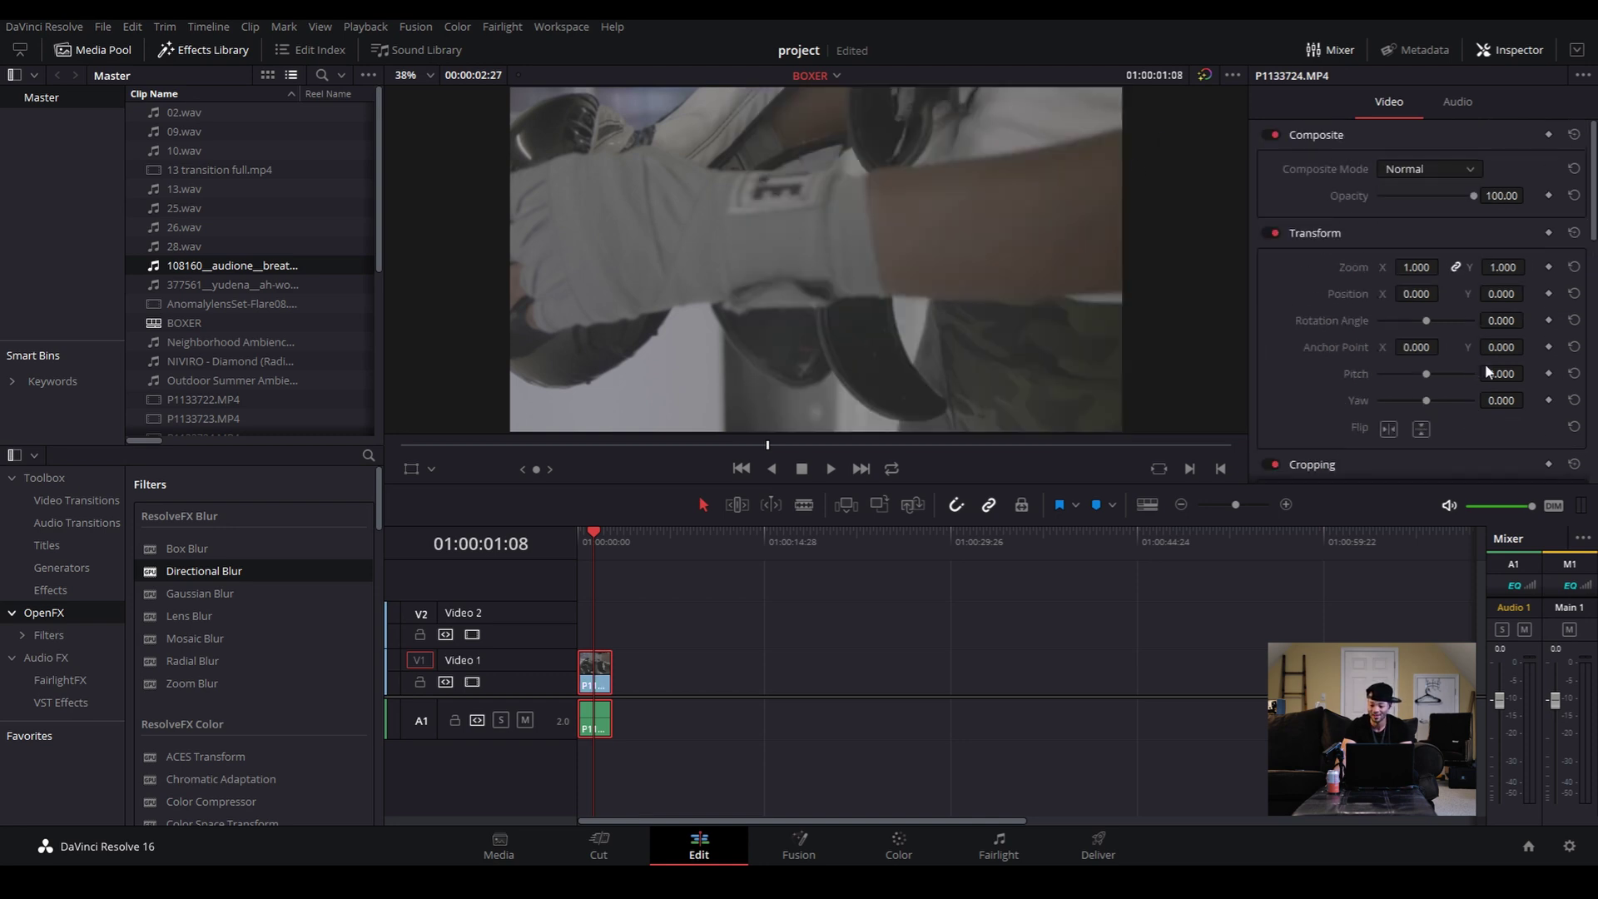
Enable the Clip Equalizer in the audio settings of P1133724.MP4 and turn off Bands 1, 2 and 4
{"action": "left_click", "coordinate": [1458, 99]}
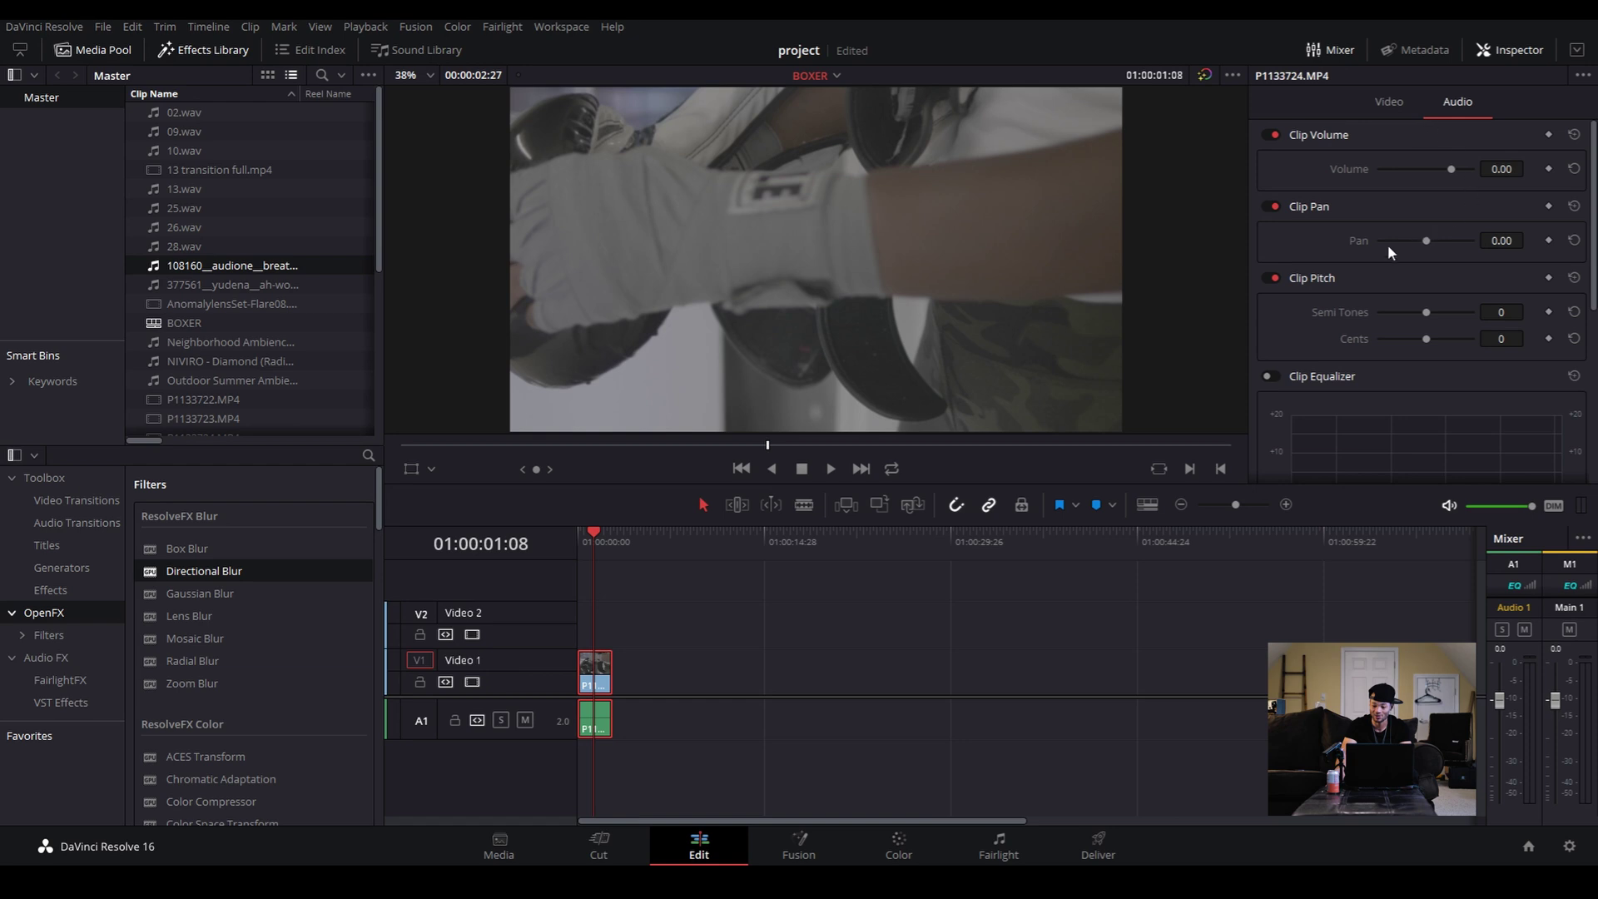
{"action": "scroll", "coordinate": [1386, 301], "scroll_direction": "down", "scroll_amount": 2}
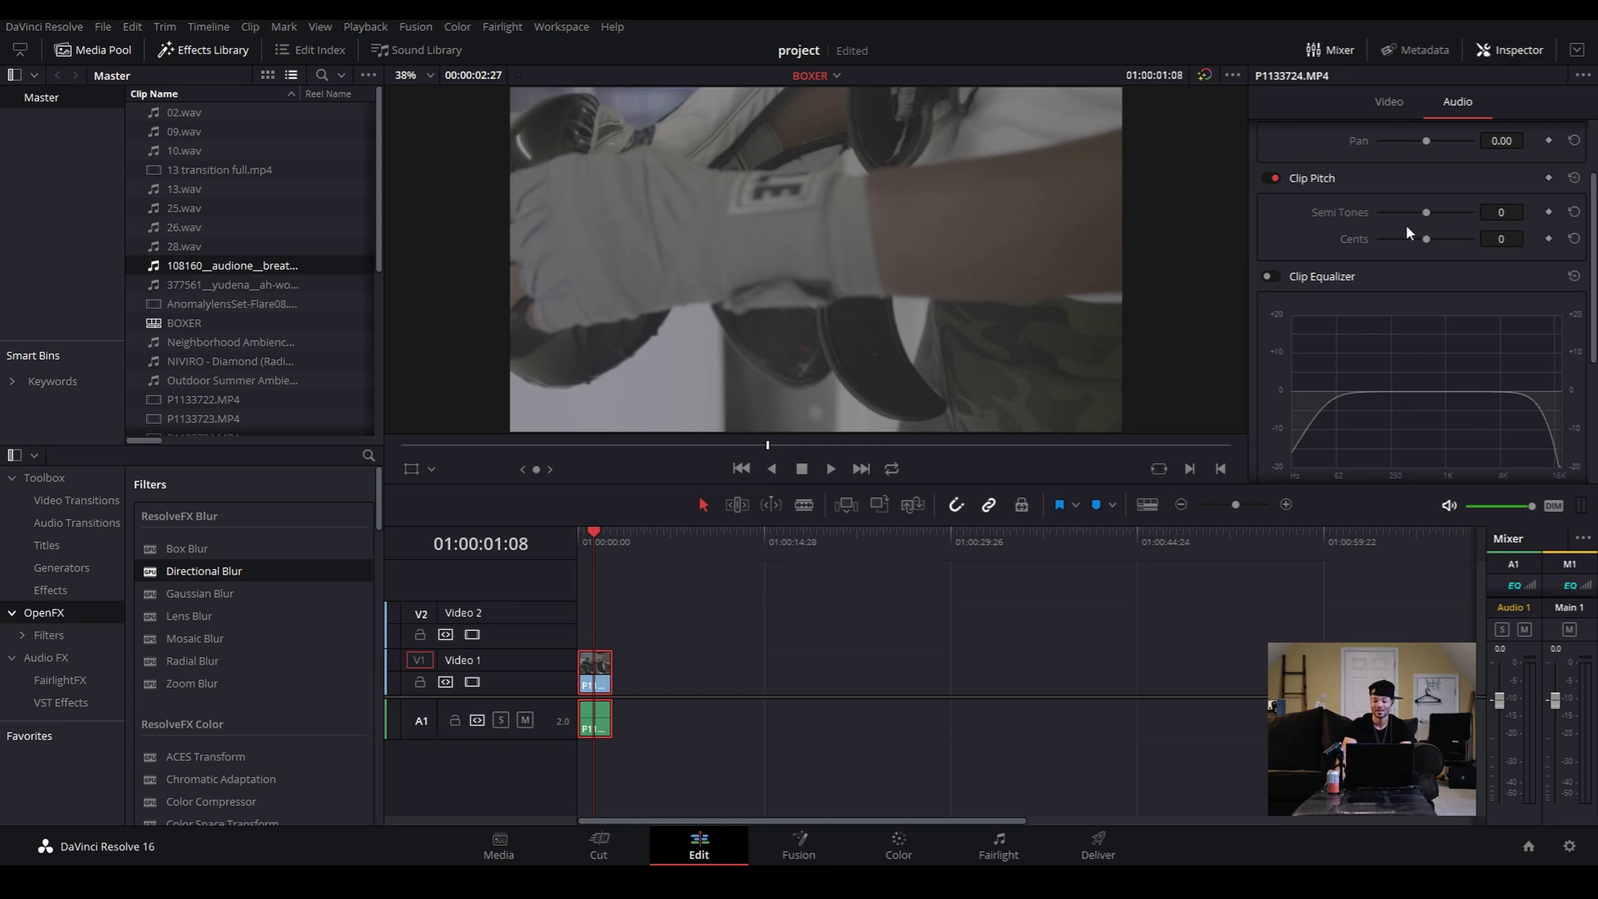
{"action": "scroll", "coordinate": [1301, 256], "scroll_direction": "down", "scroll_amount": 2}
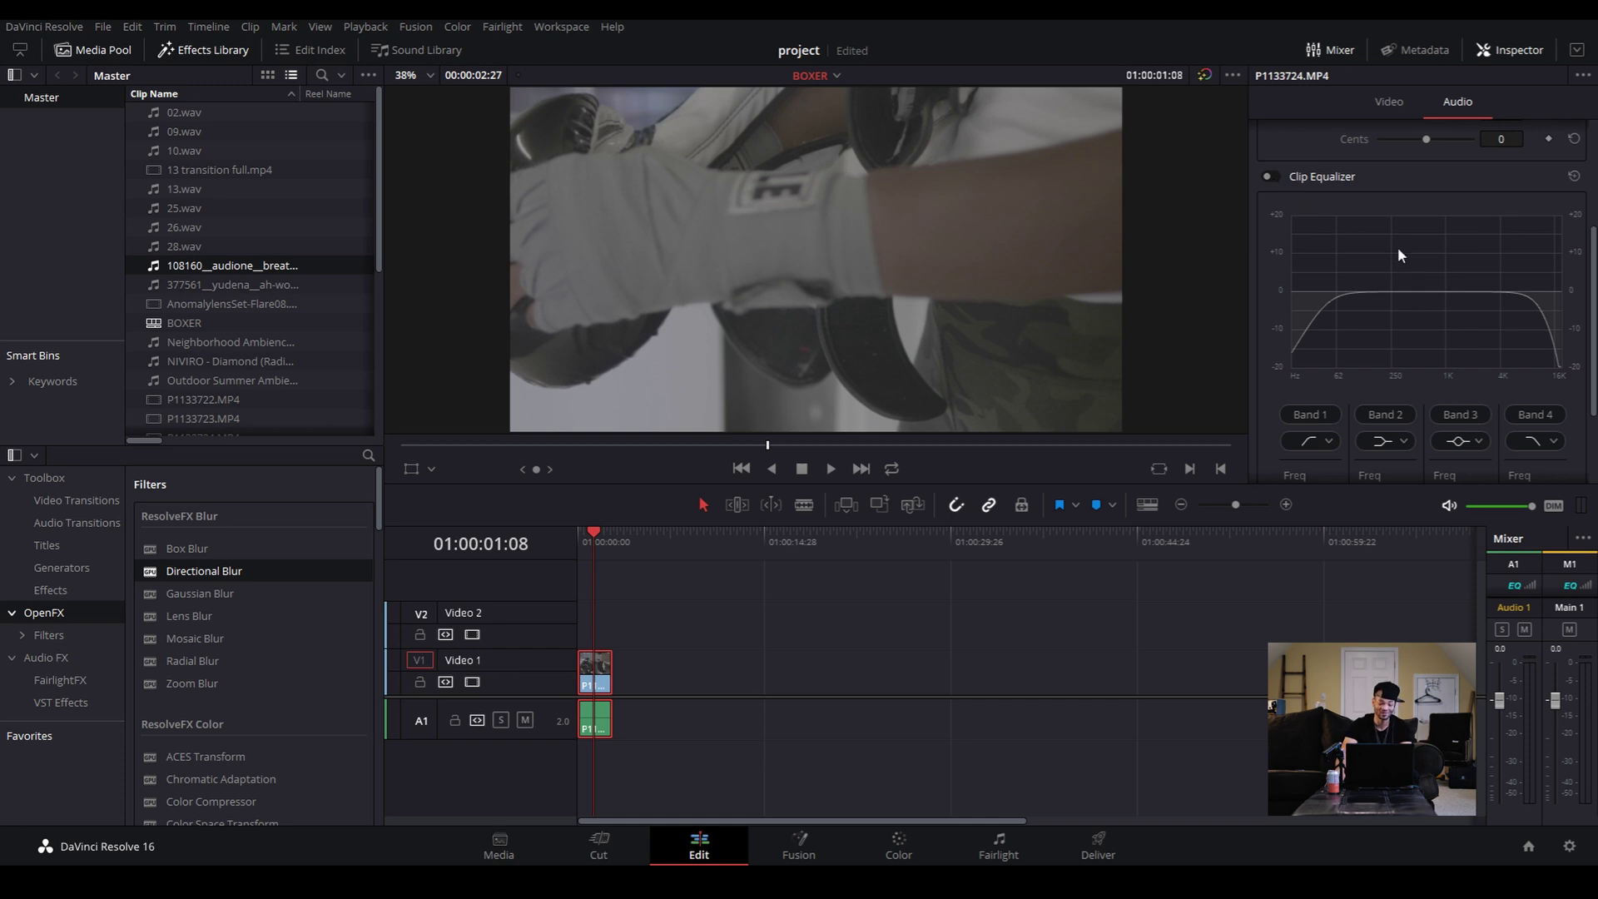
{"action": "scroll", "coordinate": [1385, 268], "scroll_direction": "down", "scroll_amount": 3}
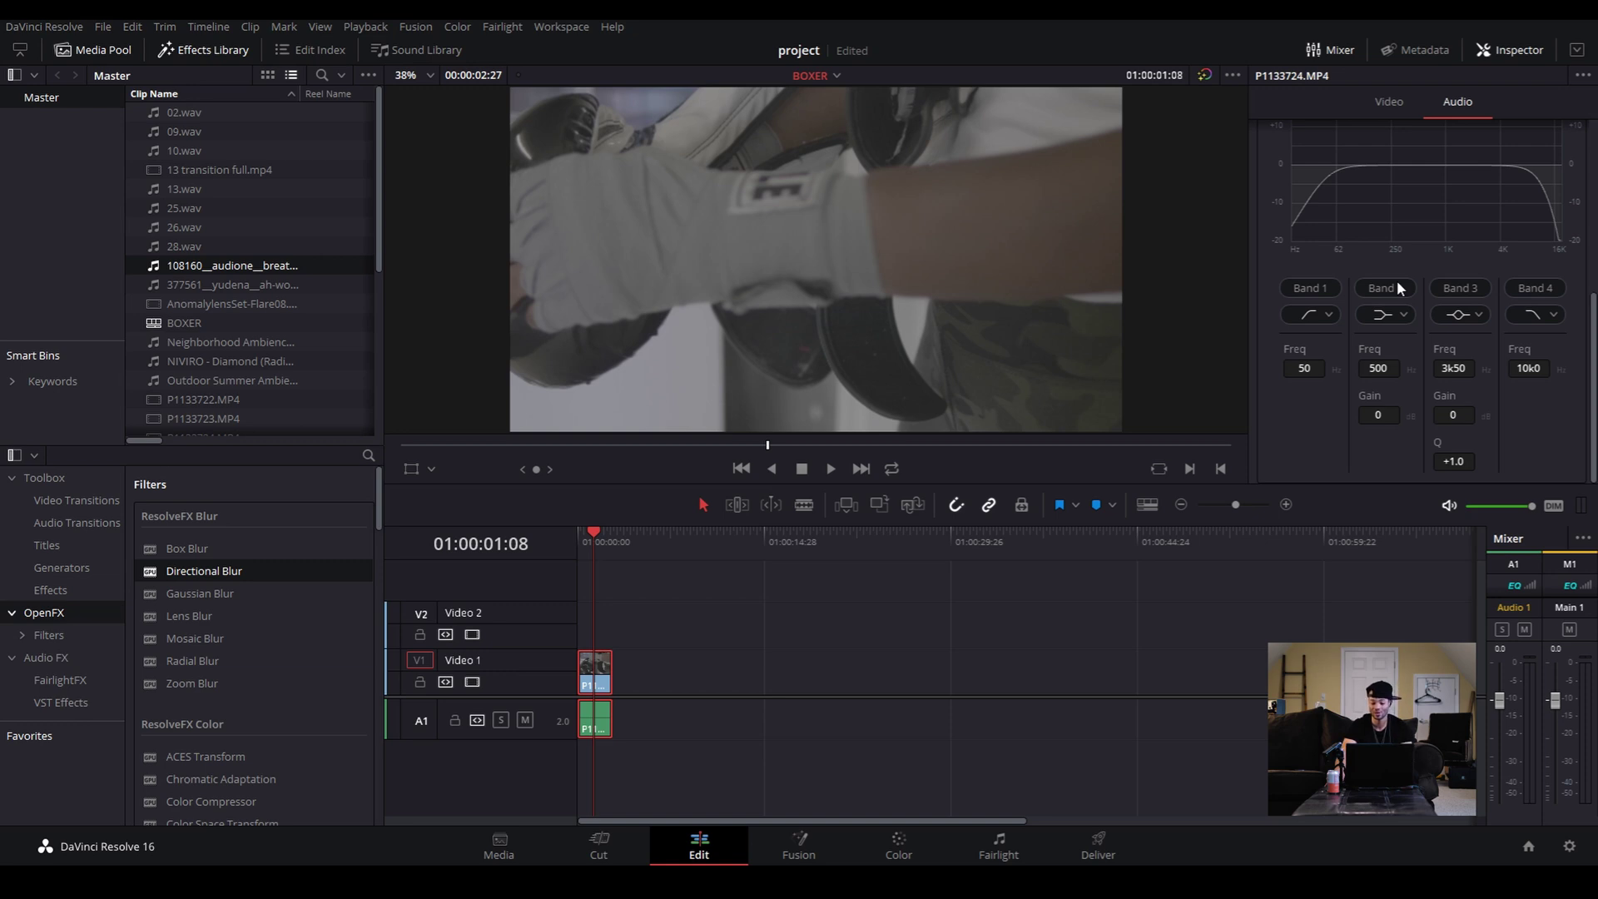
{"action": "scroll", "coordinate": [1398, 287], "scroll_direction": "up", "scroll_amount": 2}
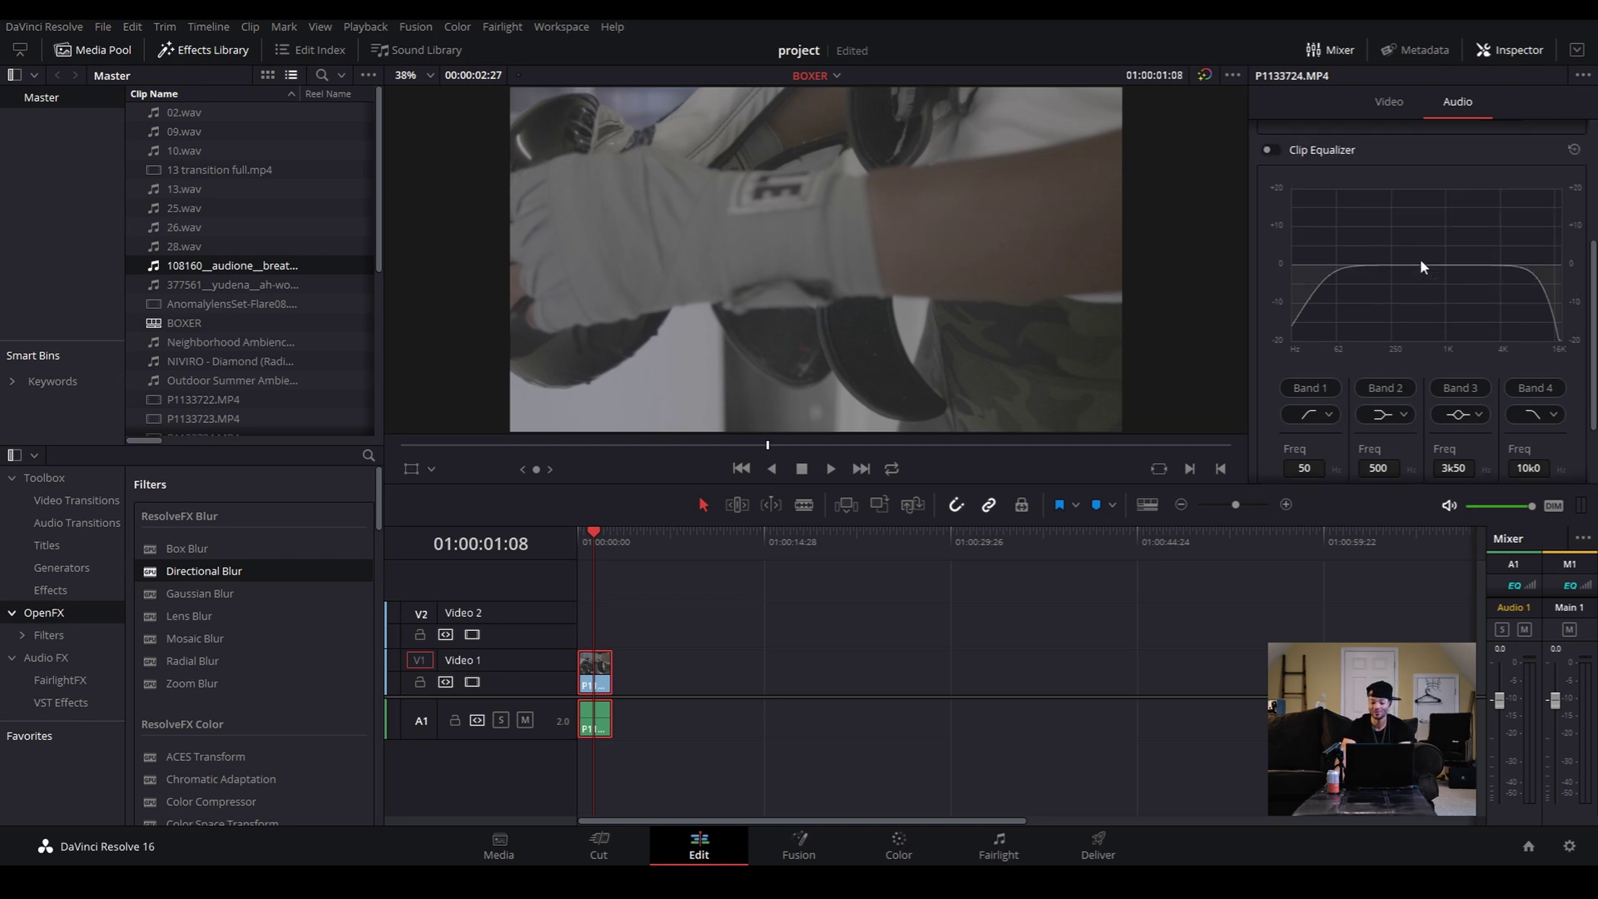
{"action": "left_click", "coordinate": [1269, 150]}
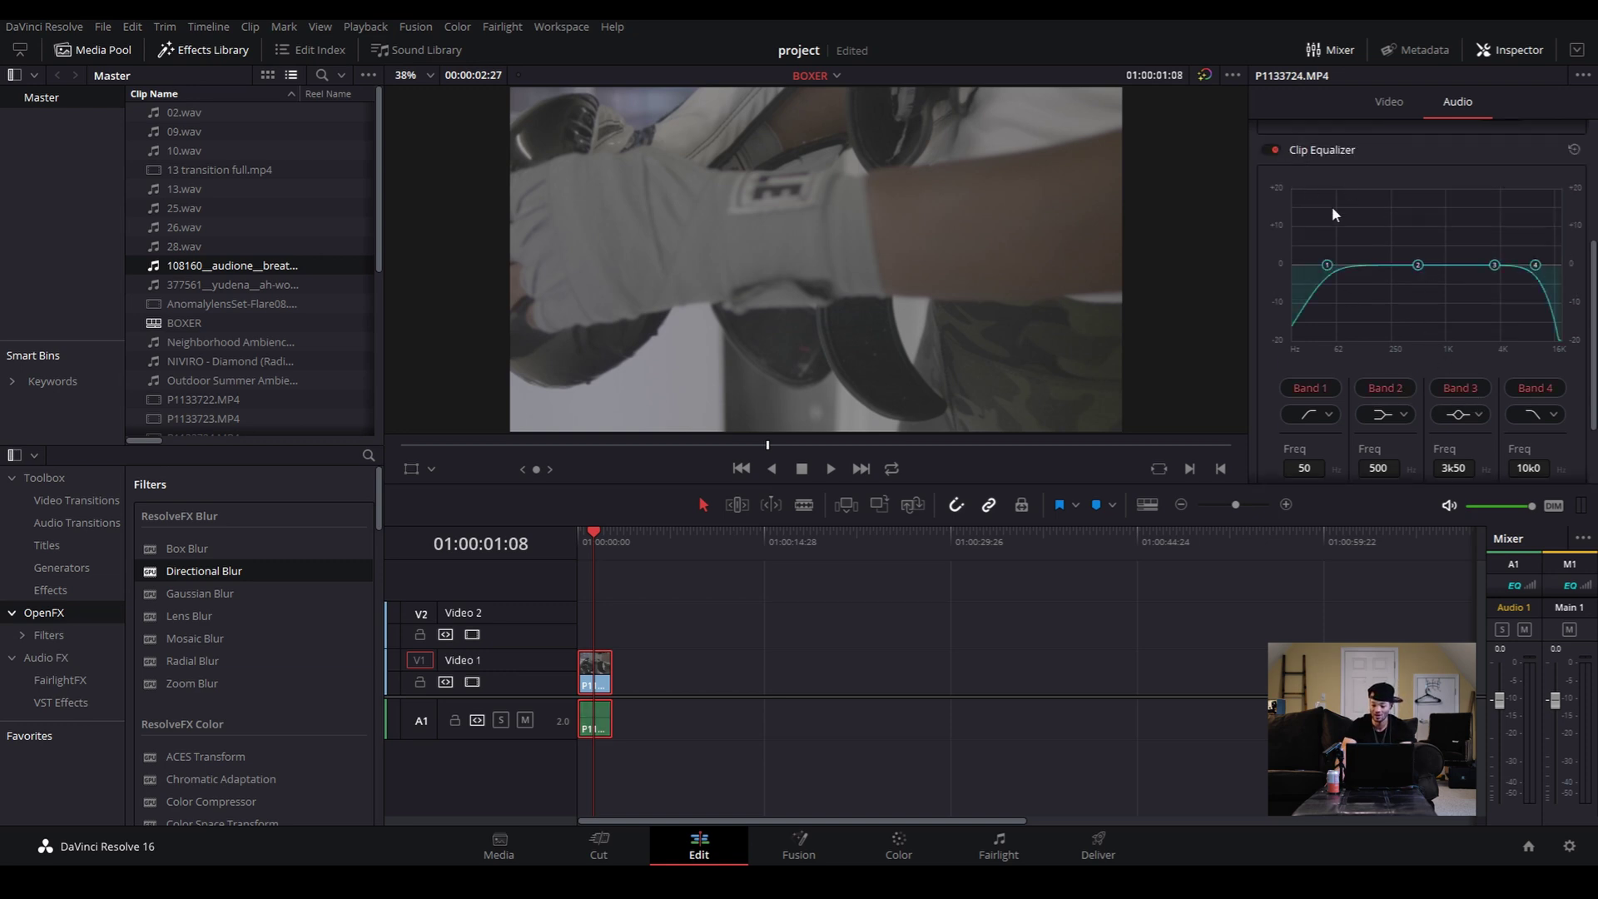
{"action": "left_click", "coordinate": [1538, 387]}
{"action": "left_click", "coordinate": [1308, 388]}
{"action": "left_click", "coordinate": [1393, 384]}
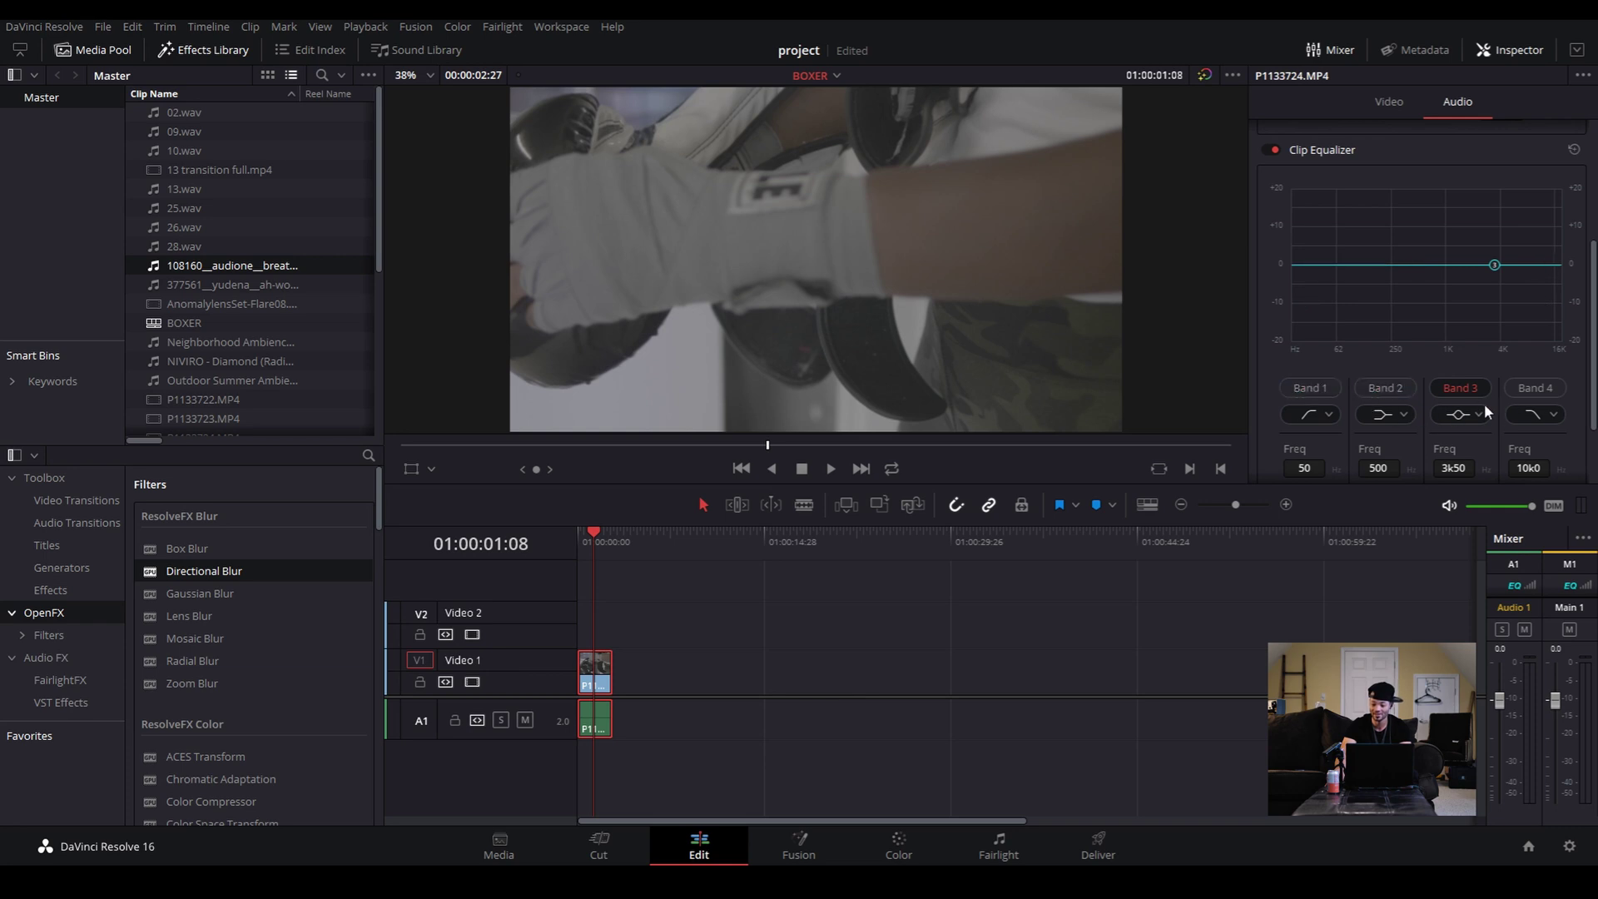
Try boosting equalizer Band 3 at frequency 2k05 and at 403, playing the clip from the start each time
{"action": "left_click_drag", "start_coordinate": [1495, 267], "coordinate": [1475, 223]}
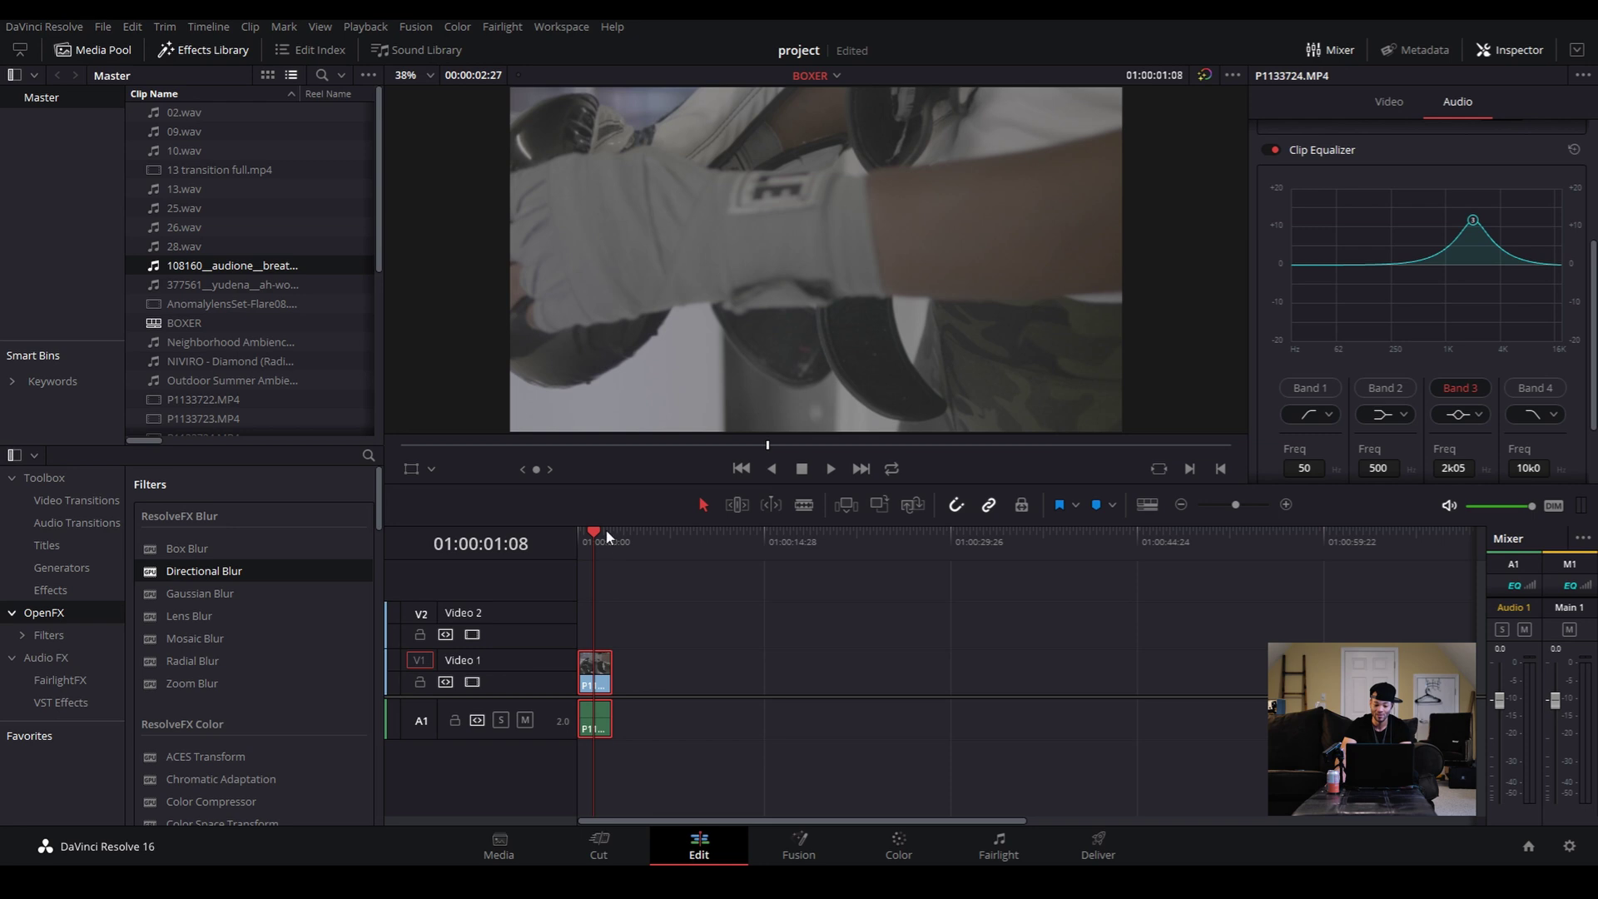
{"action": "left_click_drag", "start_coordinate": [606, 534], "coordinate": [579, 535]}
{"action": "key", "text": "space"}
{"action": "left_click_drag", "start_coordinate": [1473, 222], "coordinate": [1409, 189]}
{"action": "left_click", "coordinate": [579, 538]}
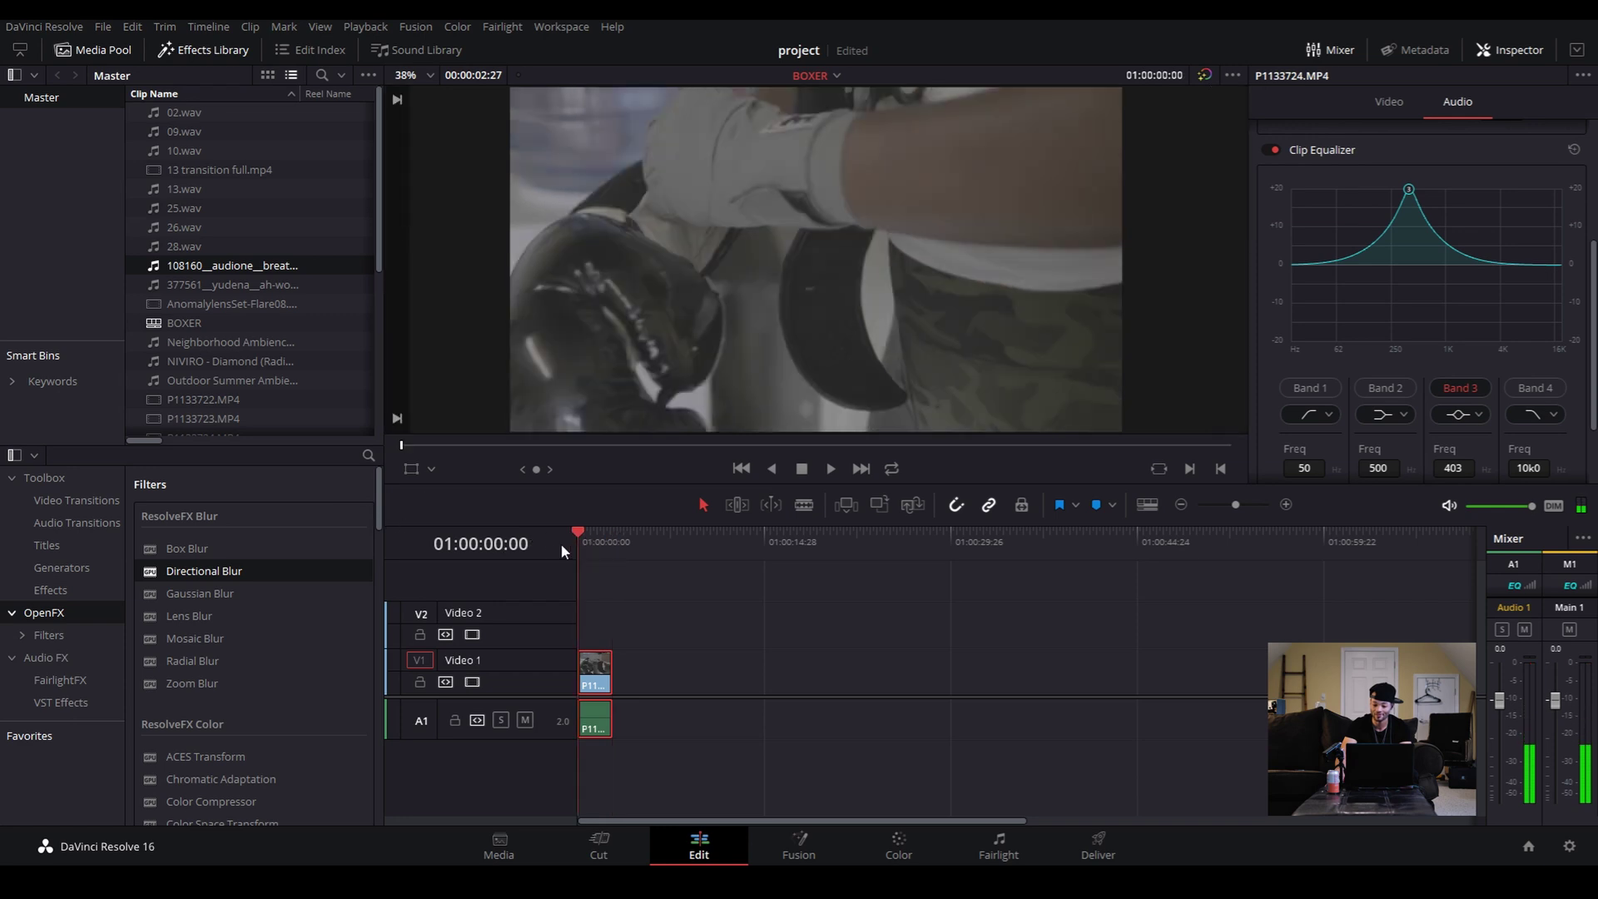
{"action": "key", "text": "space"}
Turn equalizer Band 3 into a moderate cut at frequency 355 and play the clip from the start to 01:00:01:13
{"action": "left_click_drag", "start_coordinate": [1407, 191], "coordinate": [1403, 313]}
{"action": "key", "text": "space"}
{"action": "left_click_drag", "start_coordinate": [596, 534], "coordinate": [541, 552]}
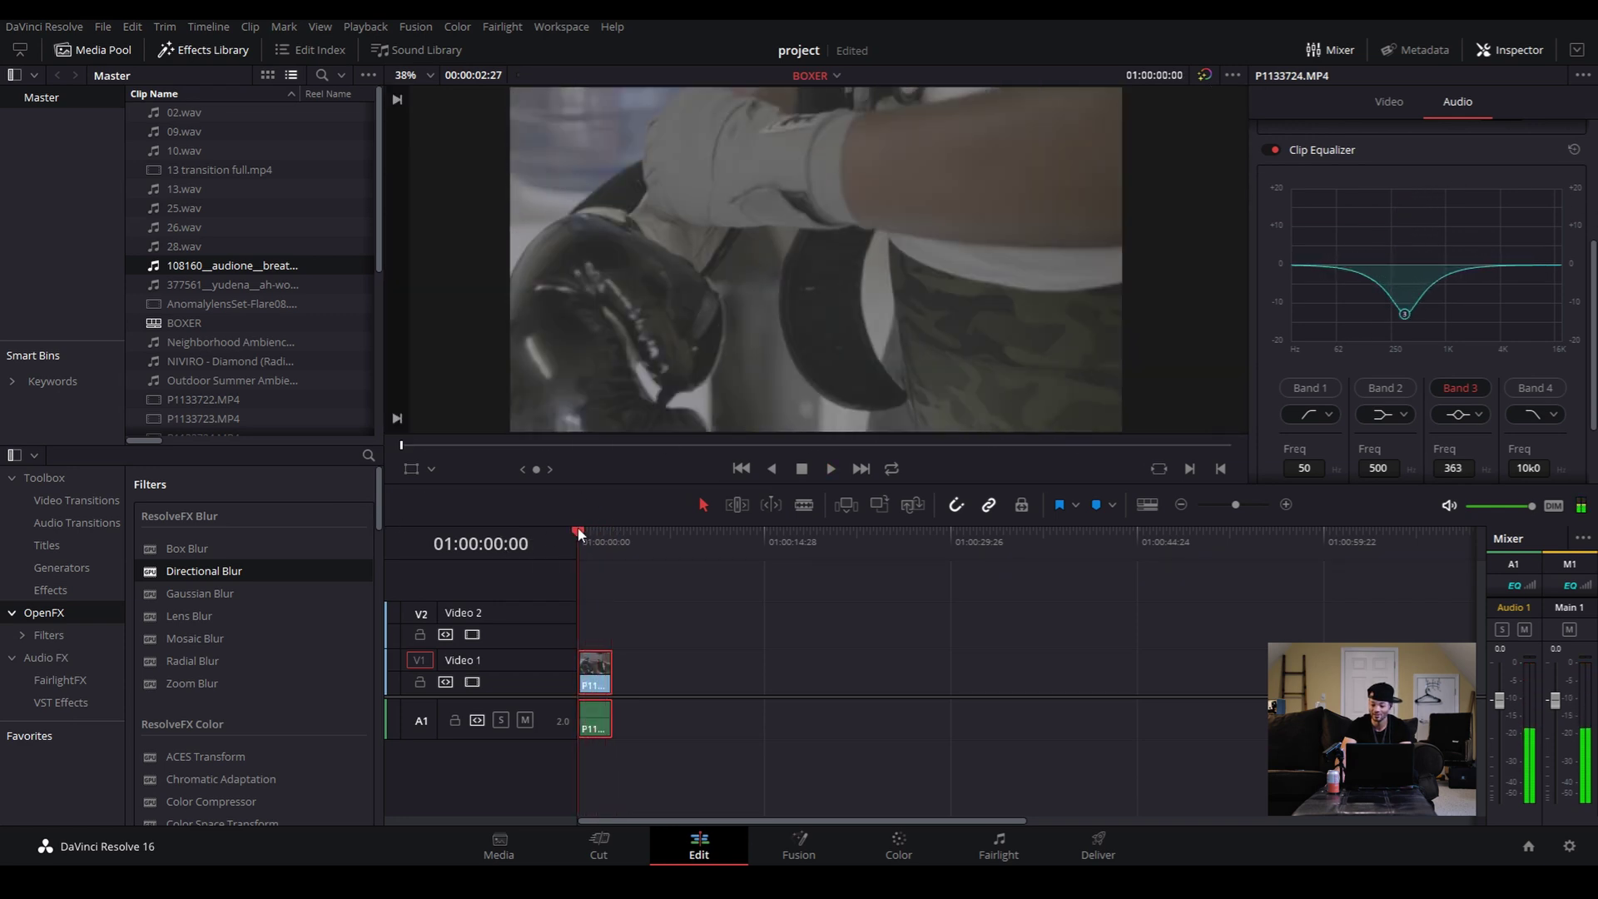
{"action": "left_click_drag", "start_coordinate": [1403, 314], "coordinate": [1404, 295]}
{"action": "key", "text": "space"}
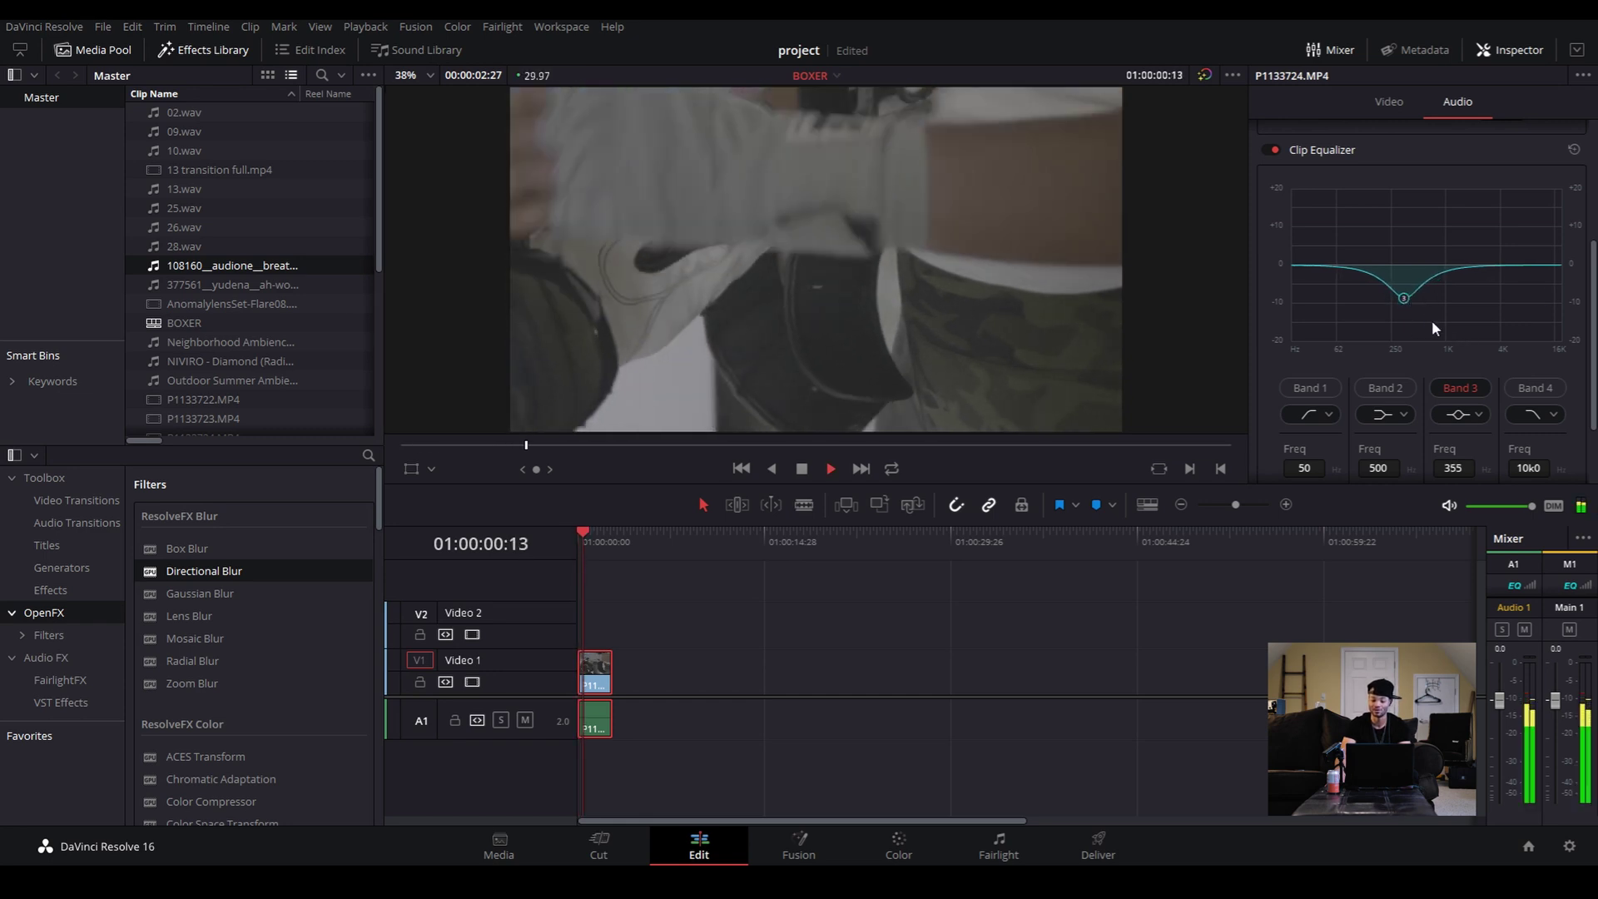
{"action": "key", "text": "space"}
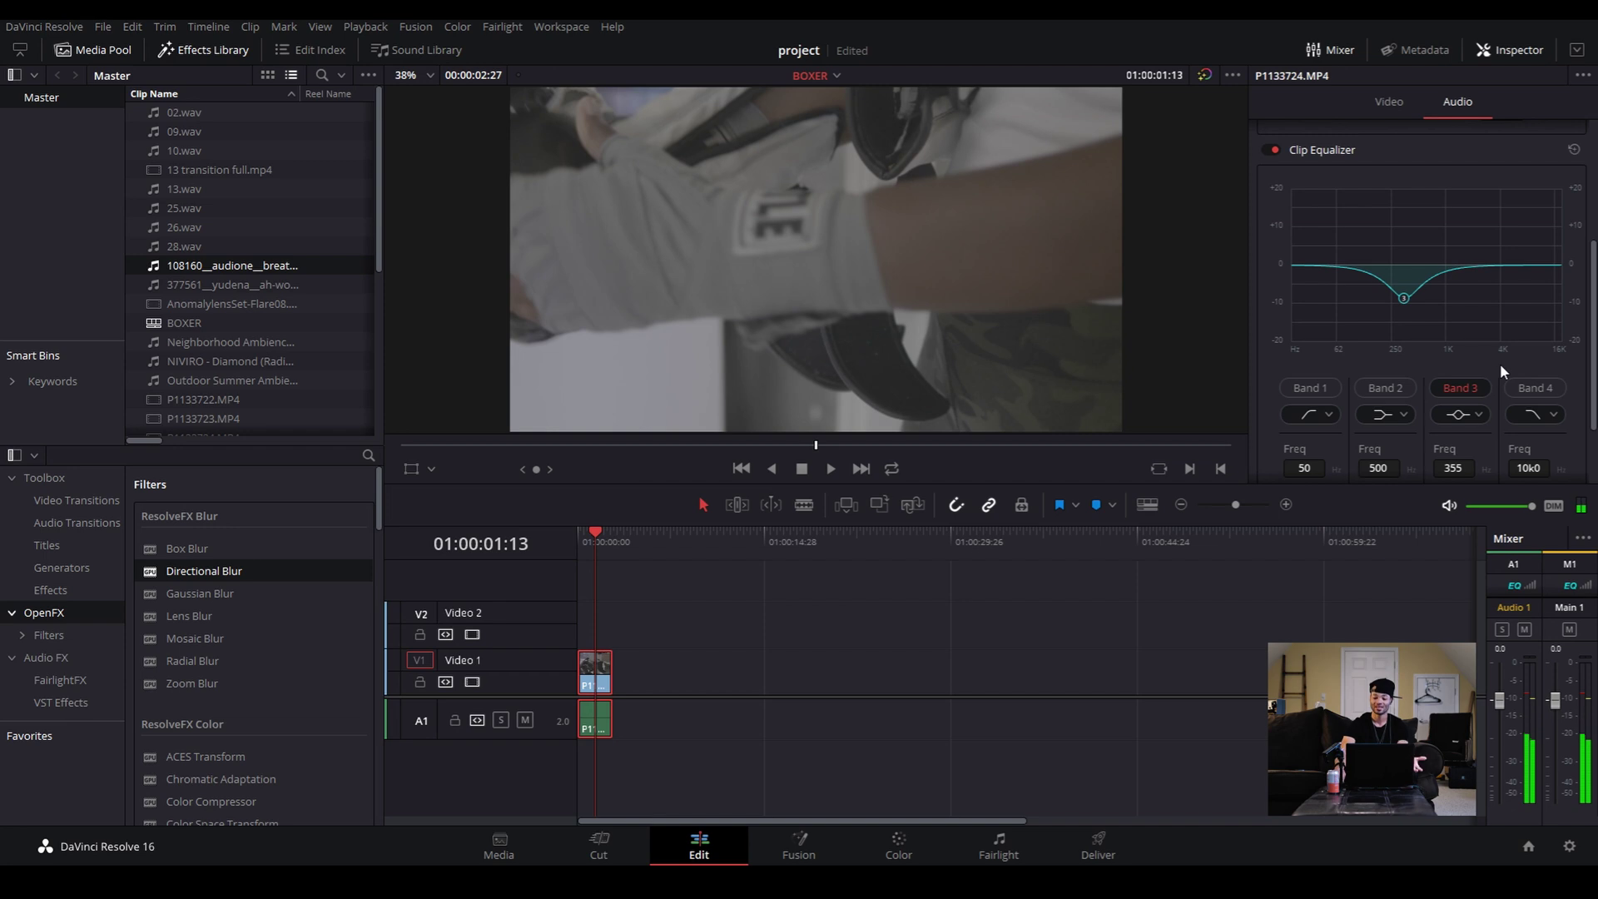
Review the video and audio Inspector settings of P1133724.MP4, from Composite to Lens Correction and including the Clip Equalizer
{"action": "left_click", "coordinate": [1273, 152]}
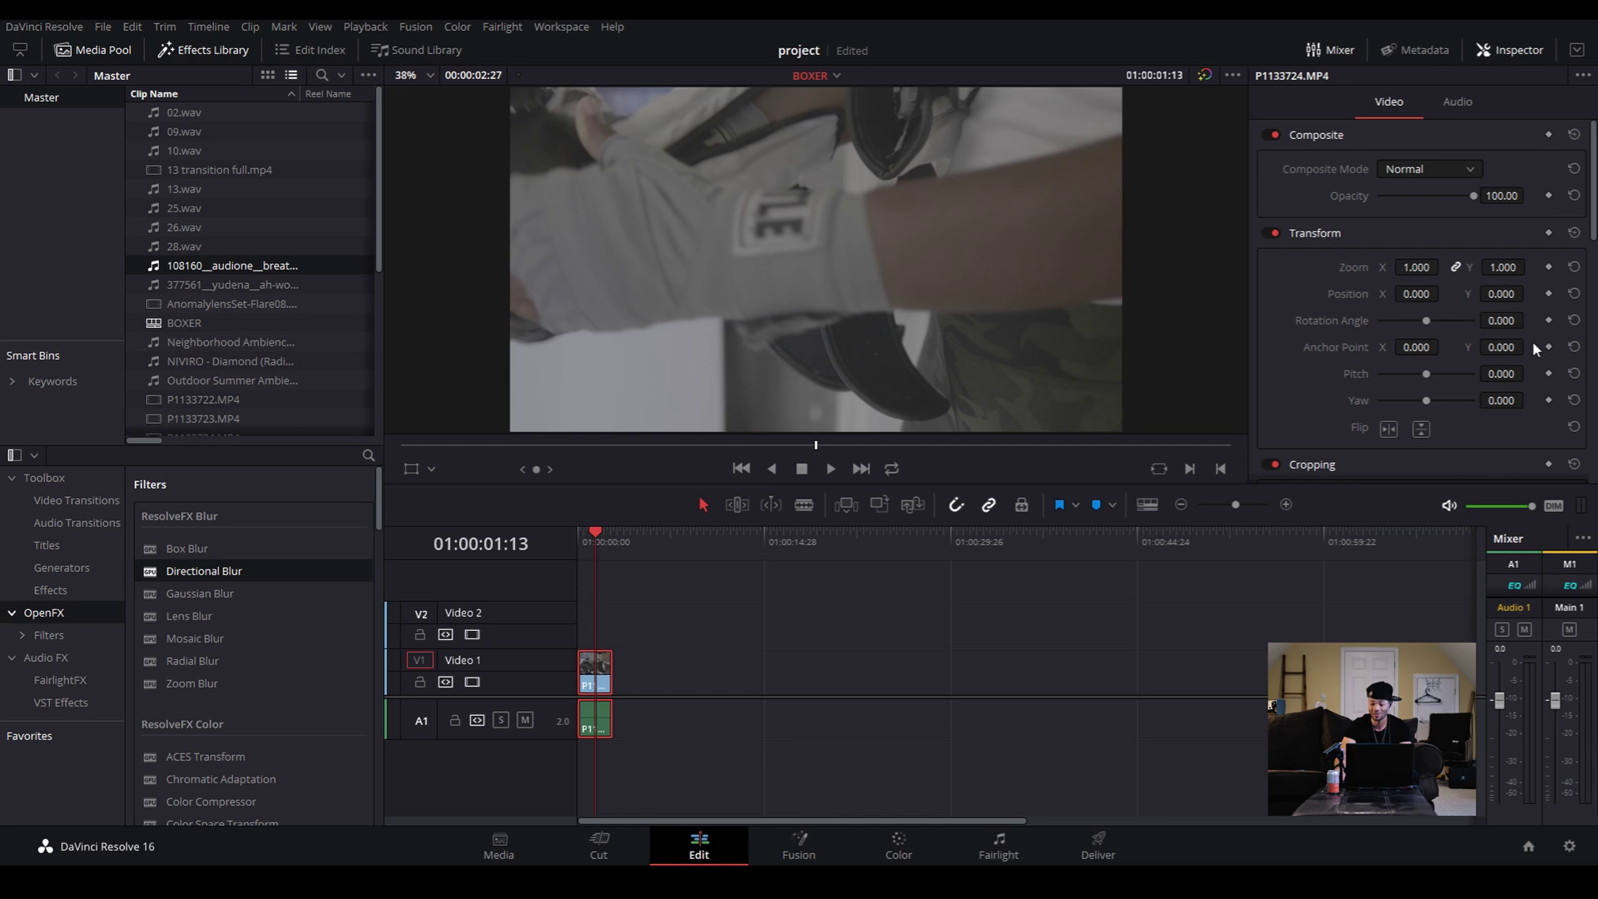
{"action": "scroll", "coordinate": [1540, 333], "scroll_direction": "down", "scroll_amount": 6}
{"action": "scroll", "coordinate": [1542, 345], "scroll_direction": "down", "scroll_amount": 2}
{"action": "scroll", "coordinate": [1543, 345], "scroll_direction": "up", "scroll_amount": 3}
{"action": "left_click", "coordinate": [1457, 102]}
{"action": "scroll", "coordinate": [1500, 282], "scroll_direction": "down", "scroll_amount": 2}
{"action": "scroll", "coordinate": [1501, 277], "scroll_direction": "up", "scroll_amount": 3}
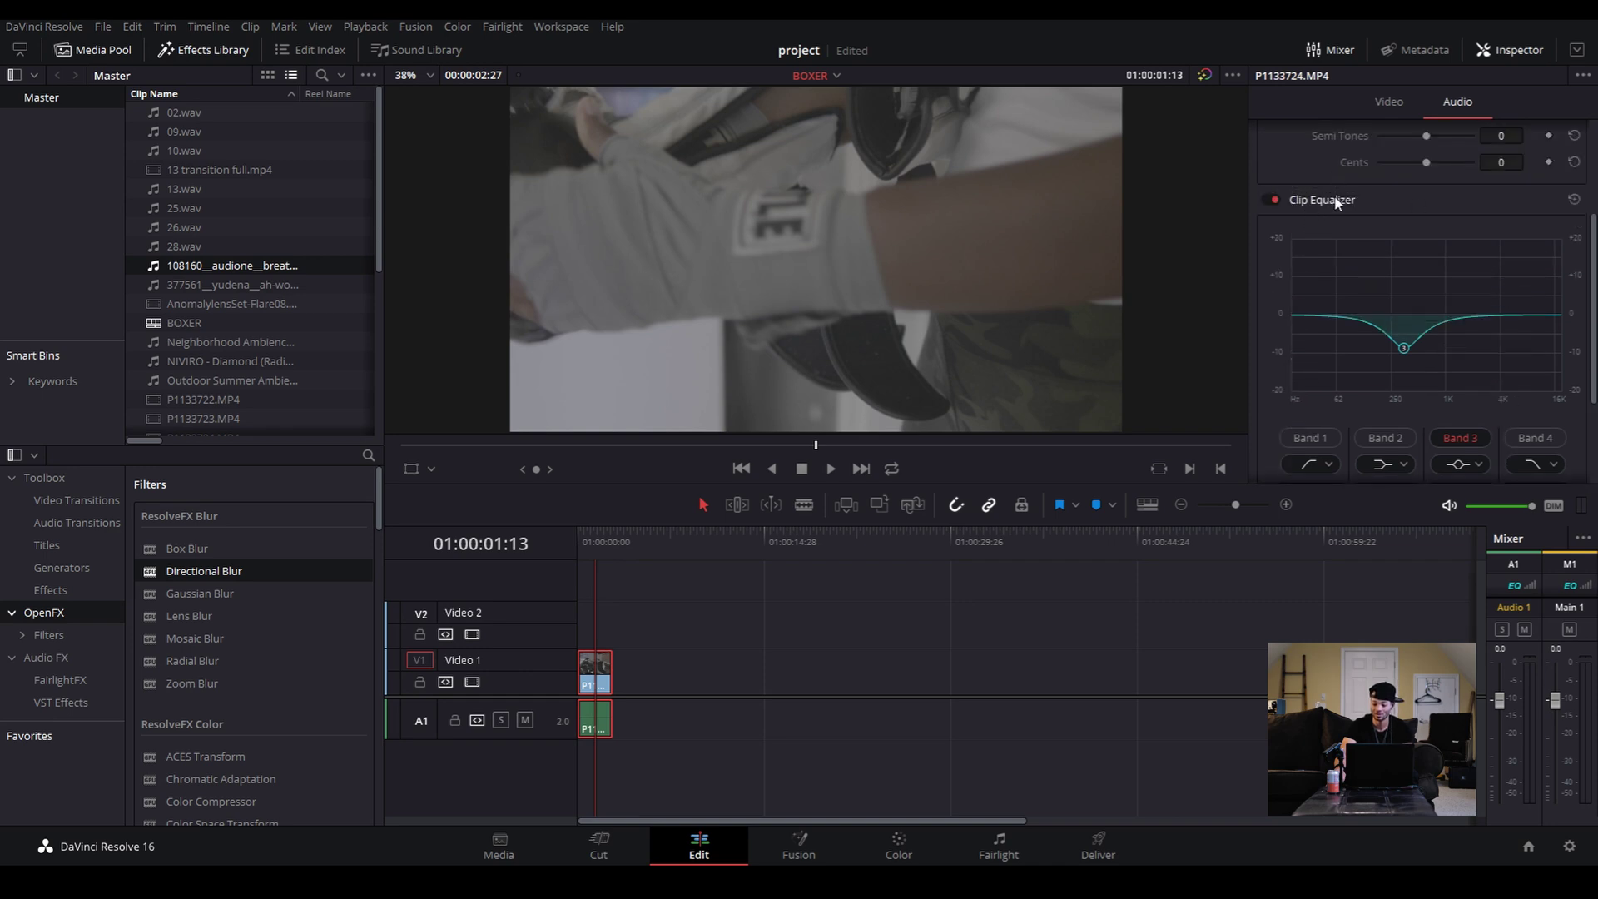
{"action": "left_click", "coordinate": [1411, 101]}
{"action": "scroll", "coordinate": [1470, 319], "scroll_direction": "down", "scroll_amount": 5}
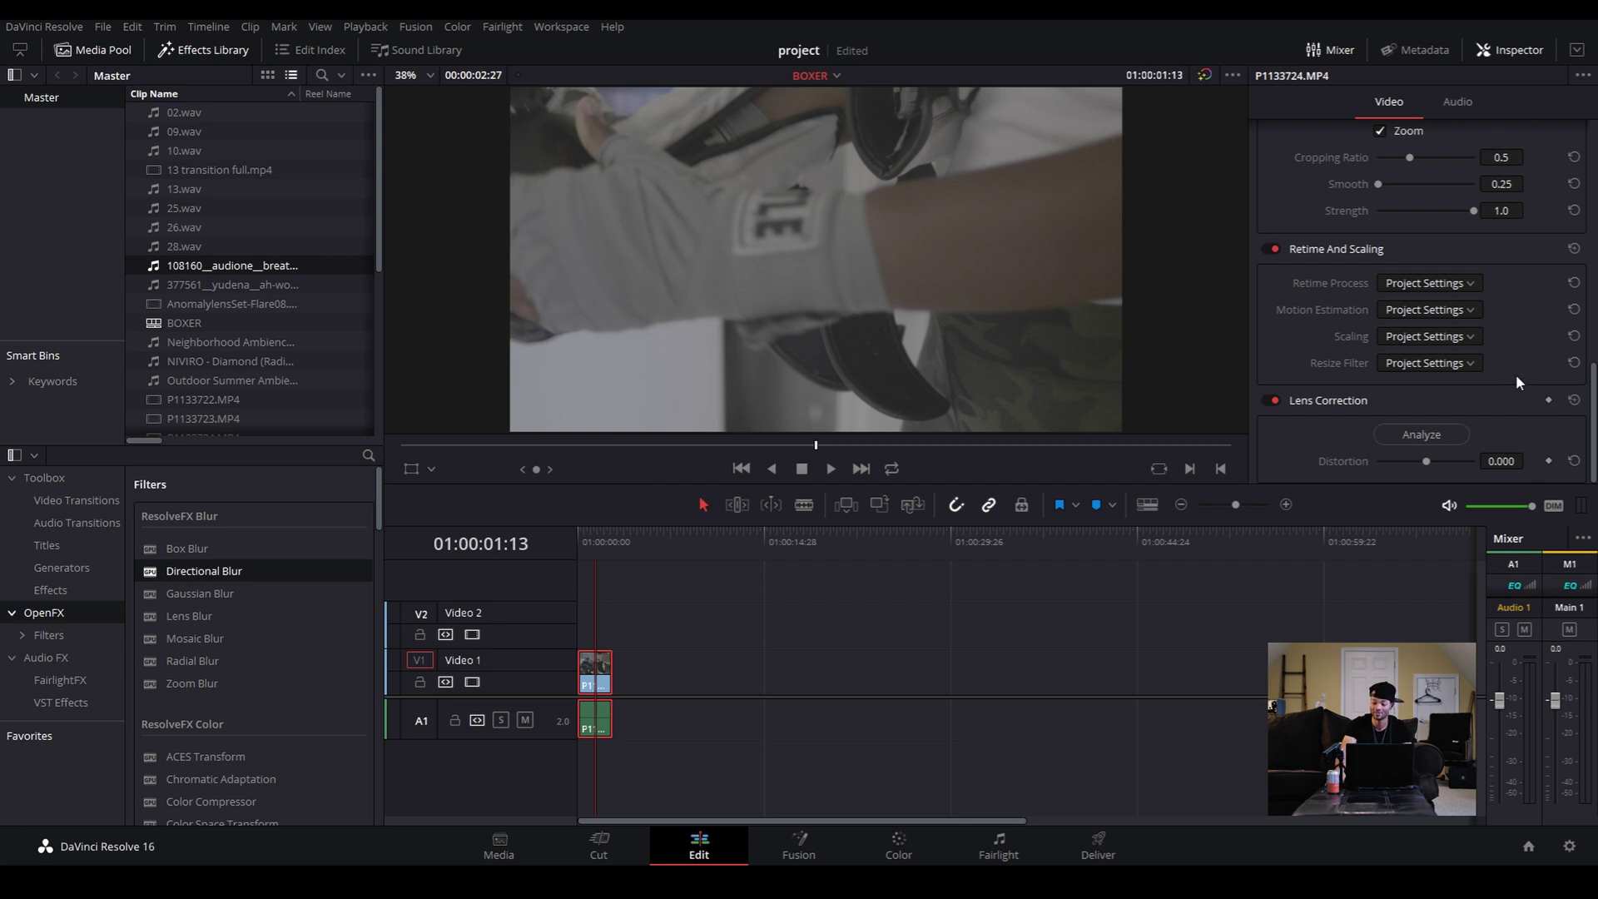
Stabilize P1133724.MP4 in Perspective mode with Zoom enabled
{"action": "scroll", "coordinate": [1515, 378], "scroll_direction": "up", "scroll_amount": 1}
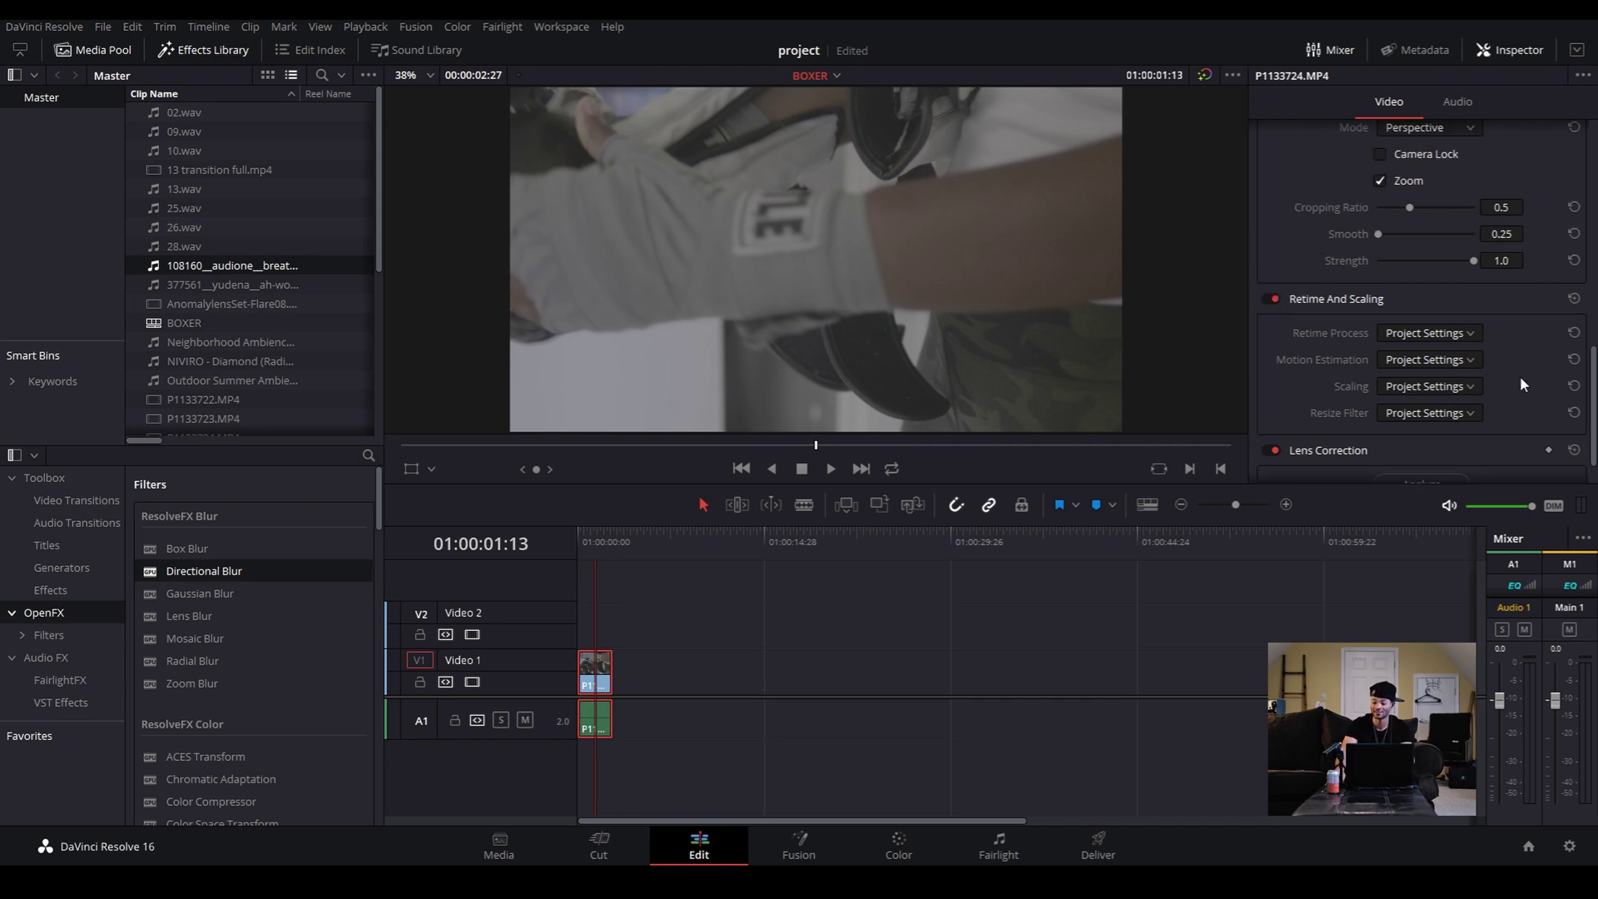
{"action": "scroll", "coordinate": [1519, 376], "scroll_direction": "up", "scroll_amount": 3}
{"action": "left_click", "coordinate": [1419, 256]}
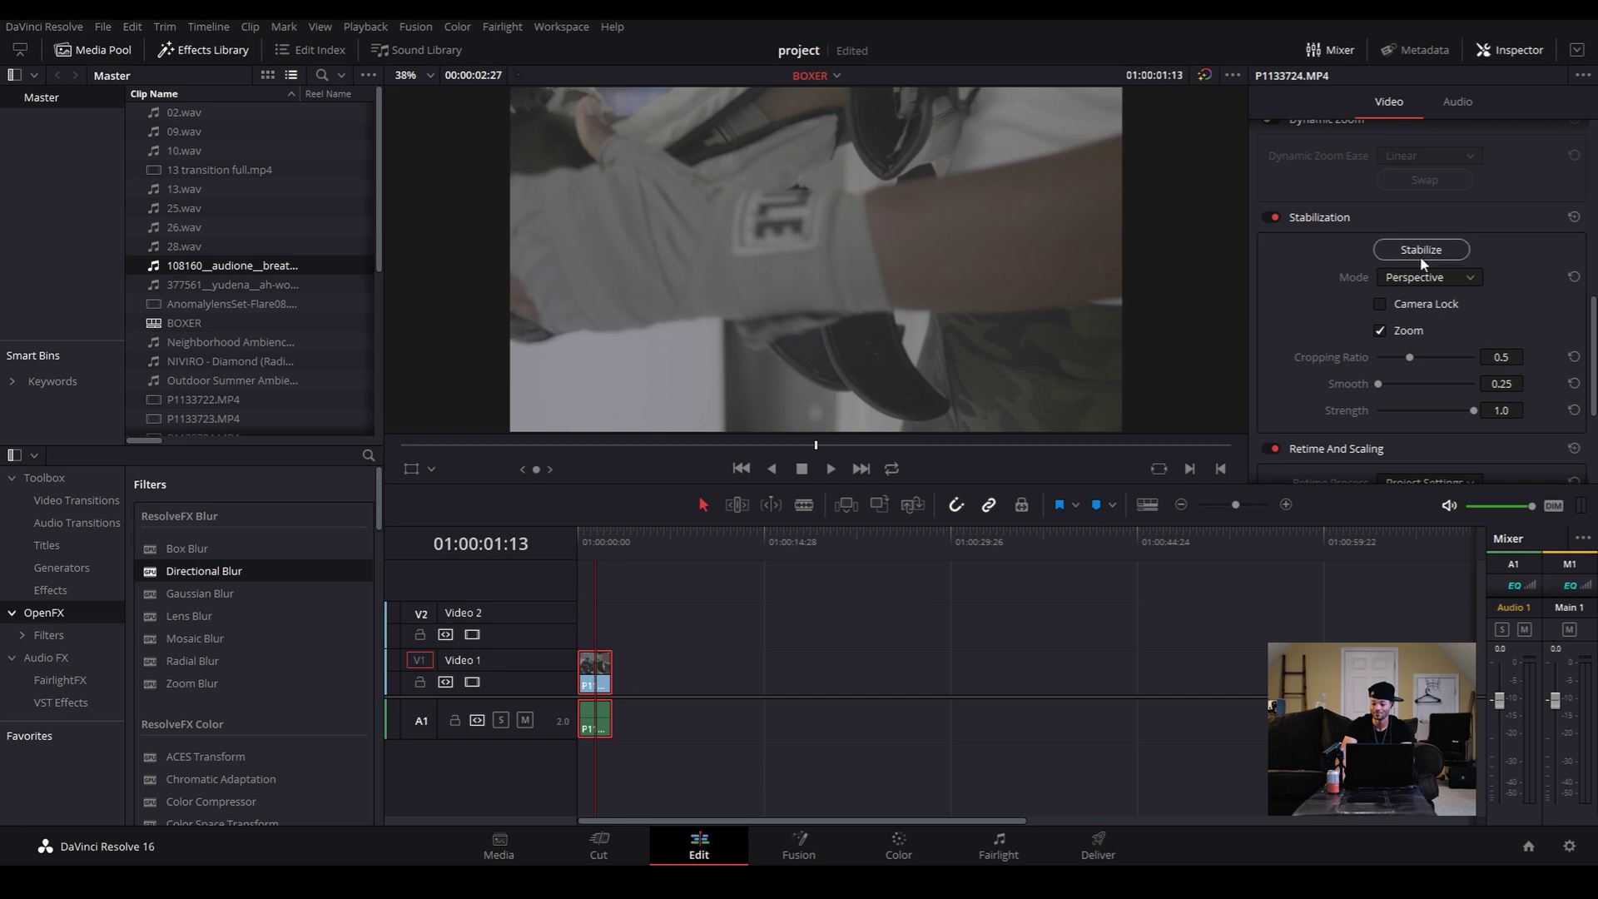
{"action": "scroll", "coordinate": [1409, 267], "scroll_direction": "up", "scroll_amount": 3}
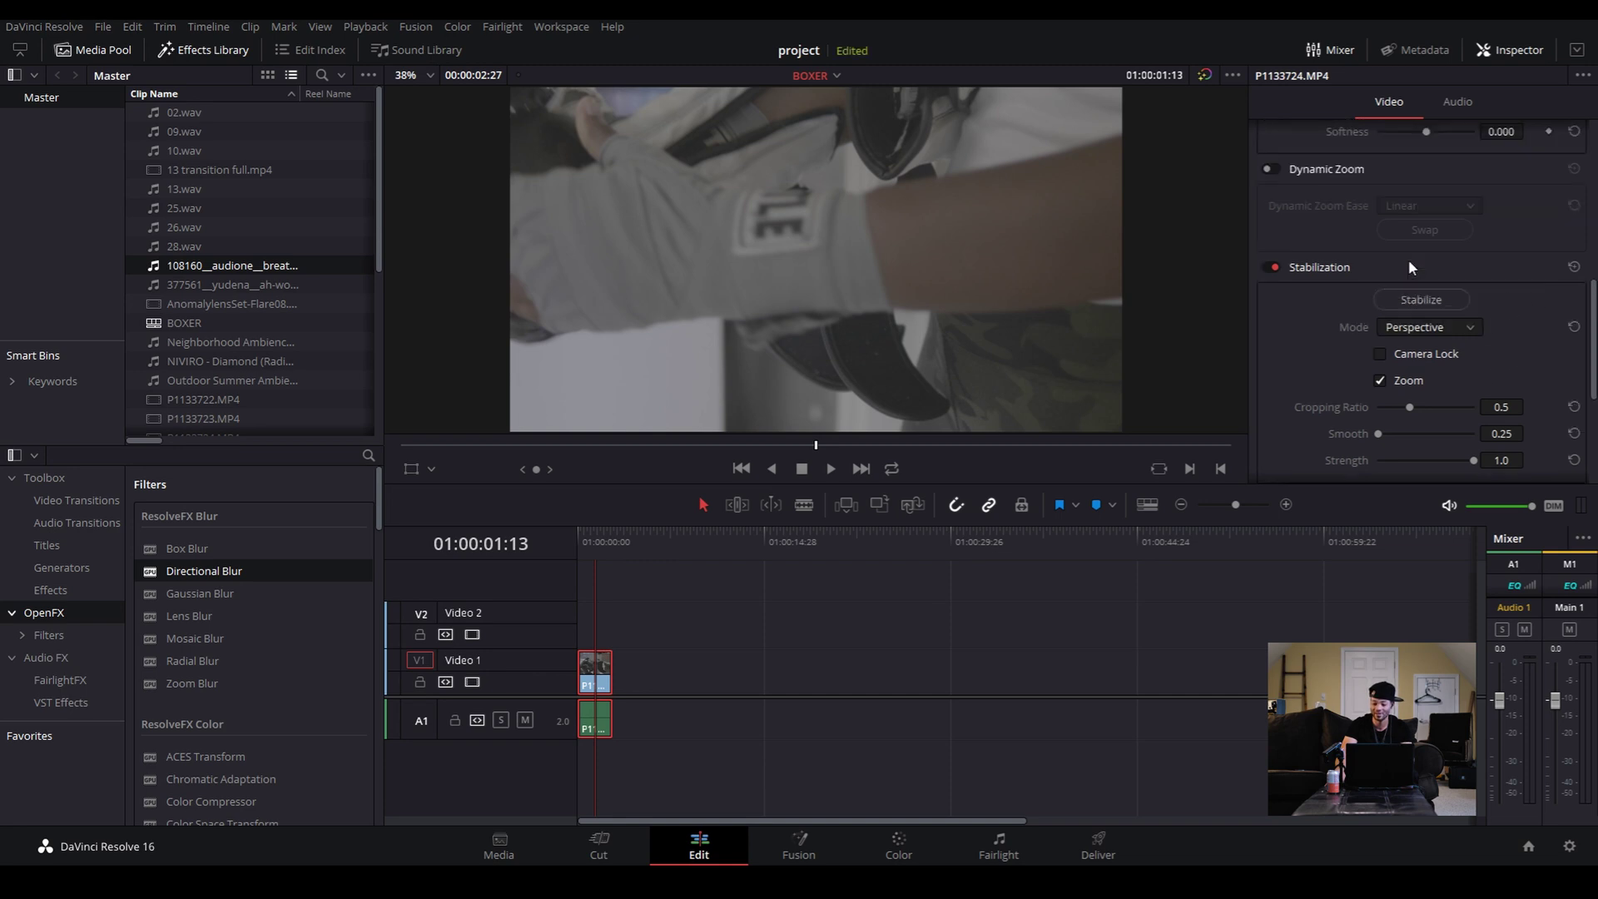
{"action": "scroll", "coordinate": [1425, 296], "scroll_direction": "up", "scroll_amount": 7}
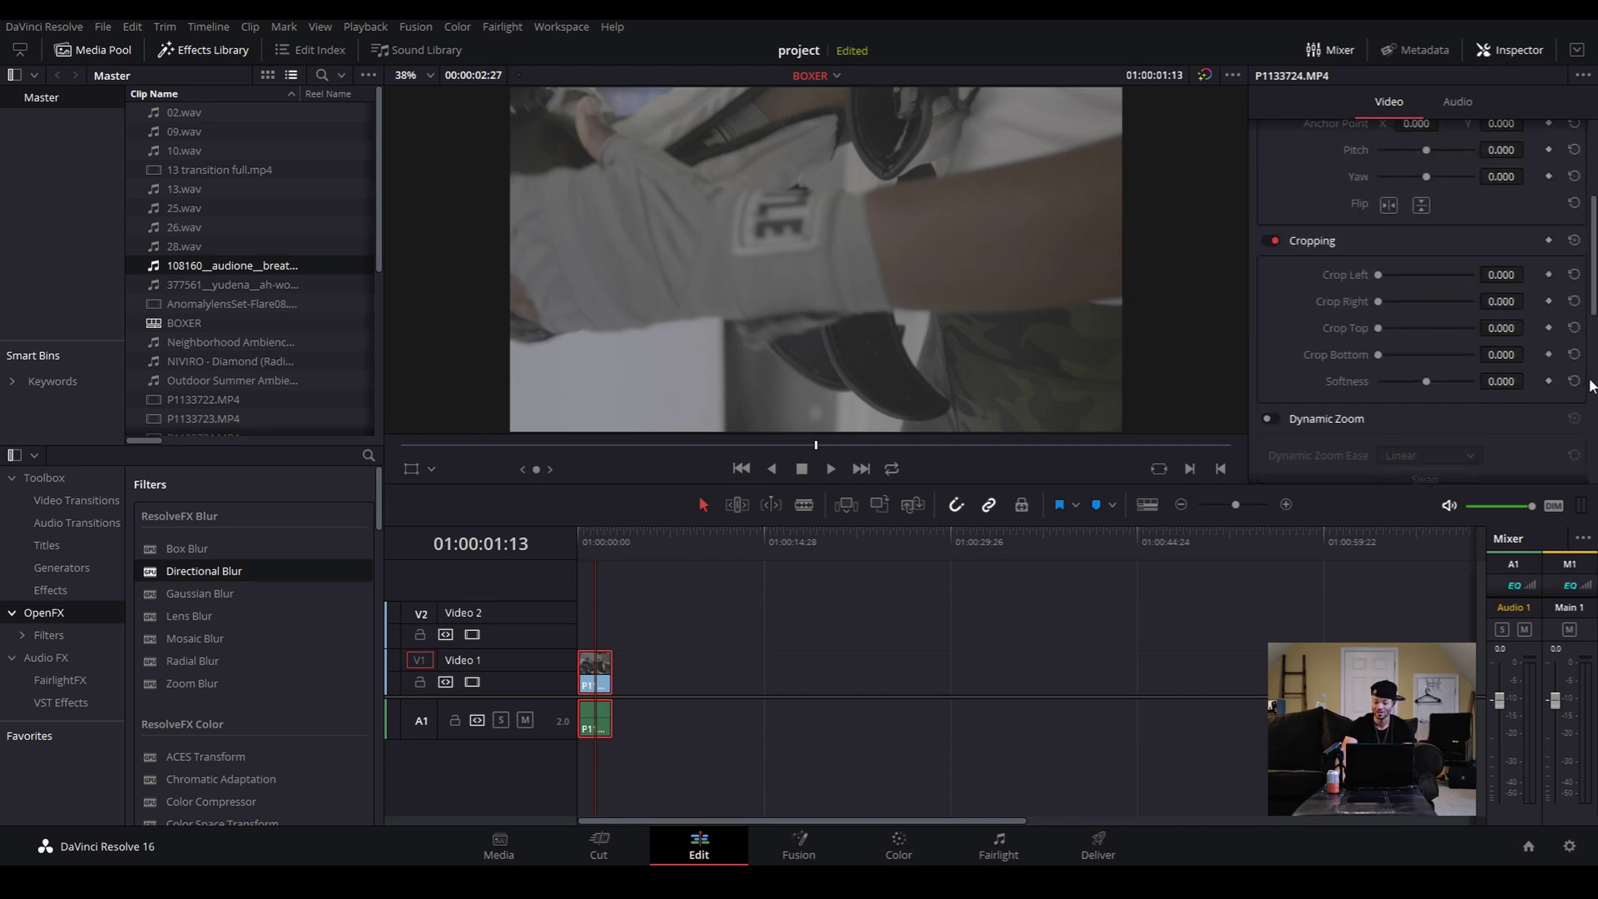
Unlink the video and audio of P1133724.MP4 on the timeline
{"action": "left_click", "coordinate": [1460, 103]}
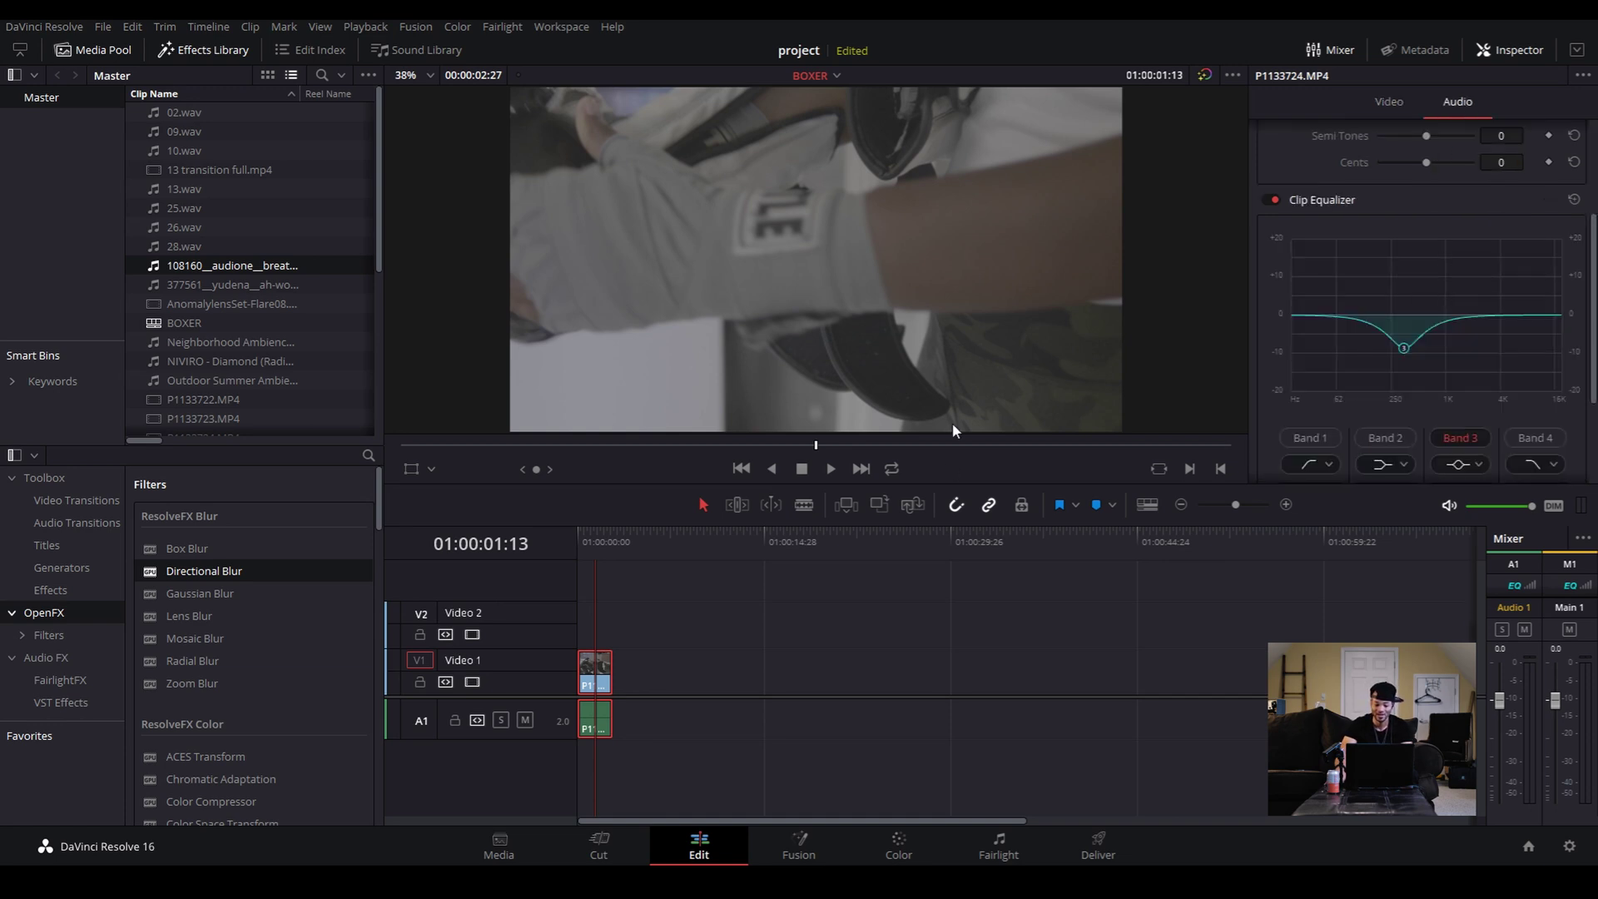
{"action": "left_click", "coordinate": [653, 687]}
{"action": "left_click", "coordinate": [595, 731]}
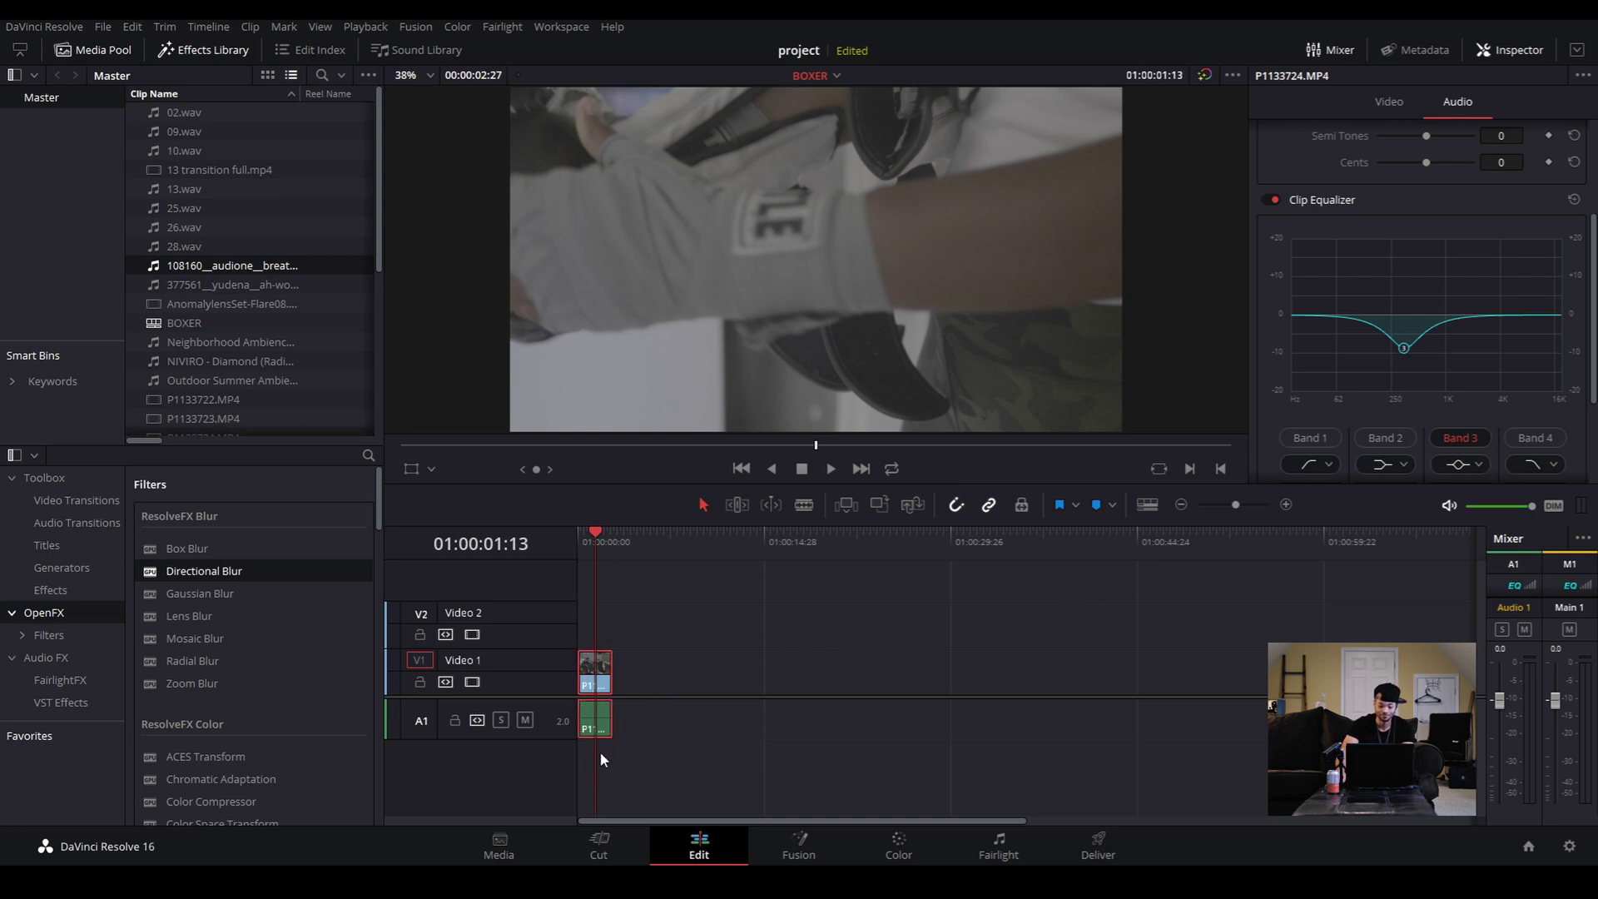
{"action": "left_click", "coordinate": [649, 739]}
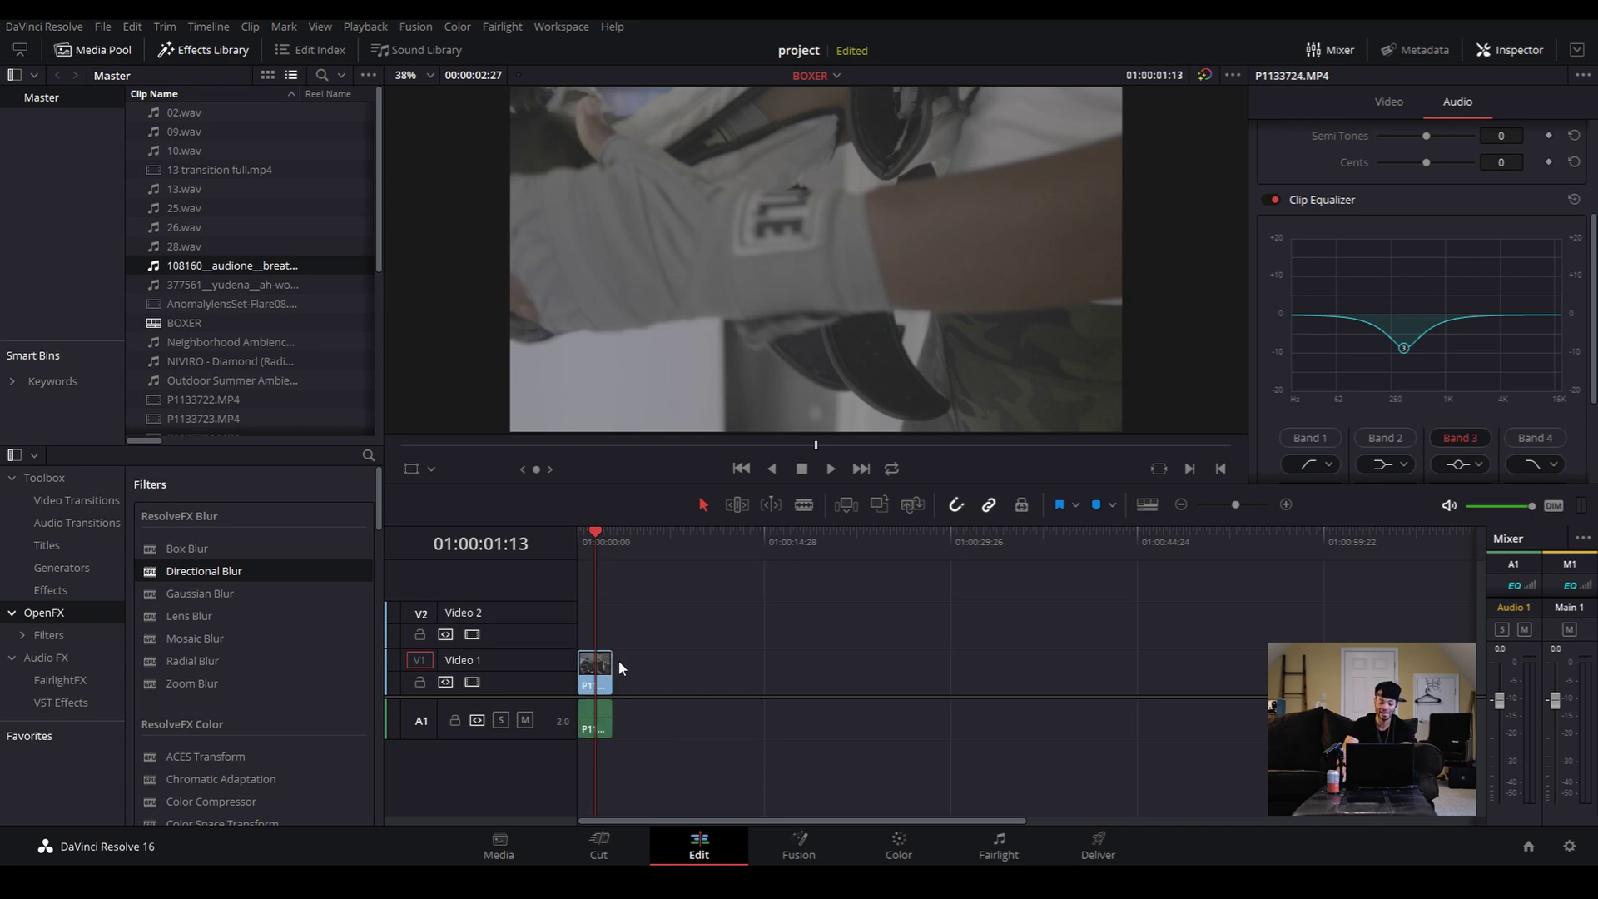
{"action": "right_click", "coordinate": [606, 681]}
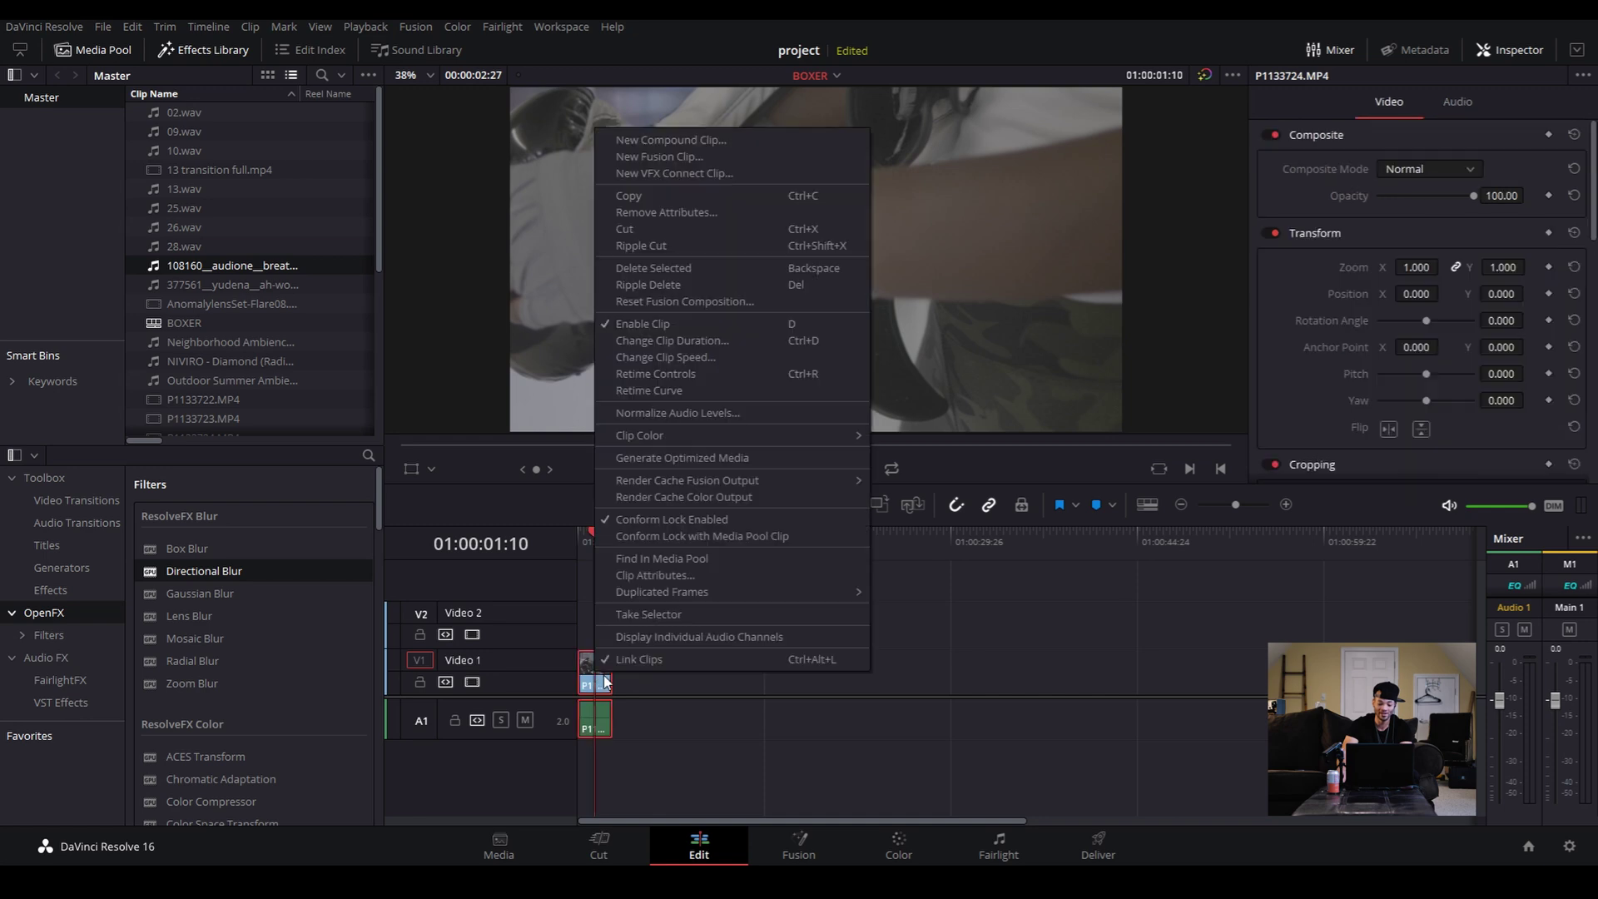
{"action": "left_click", "coordinate": [664, 659]}
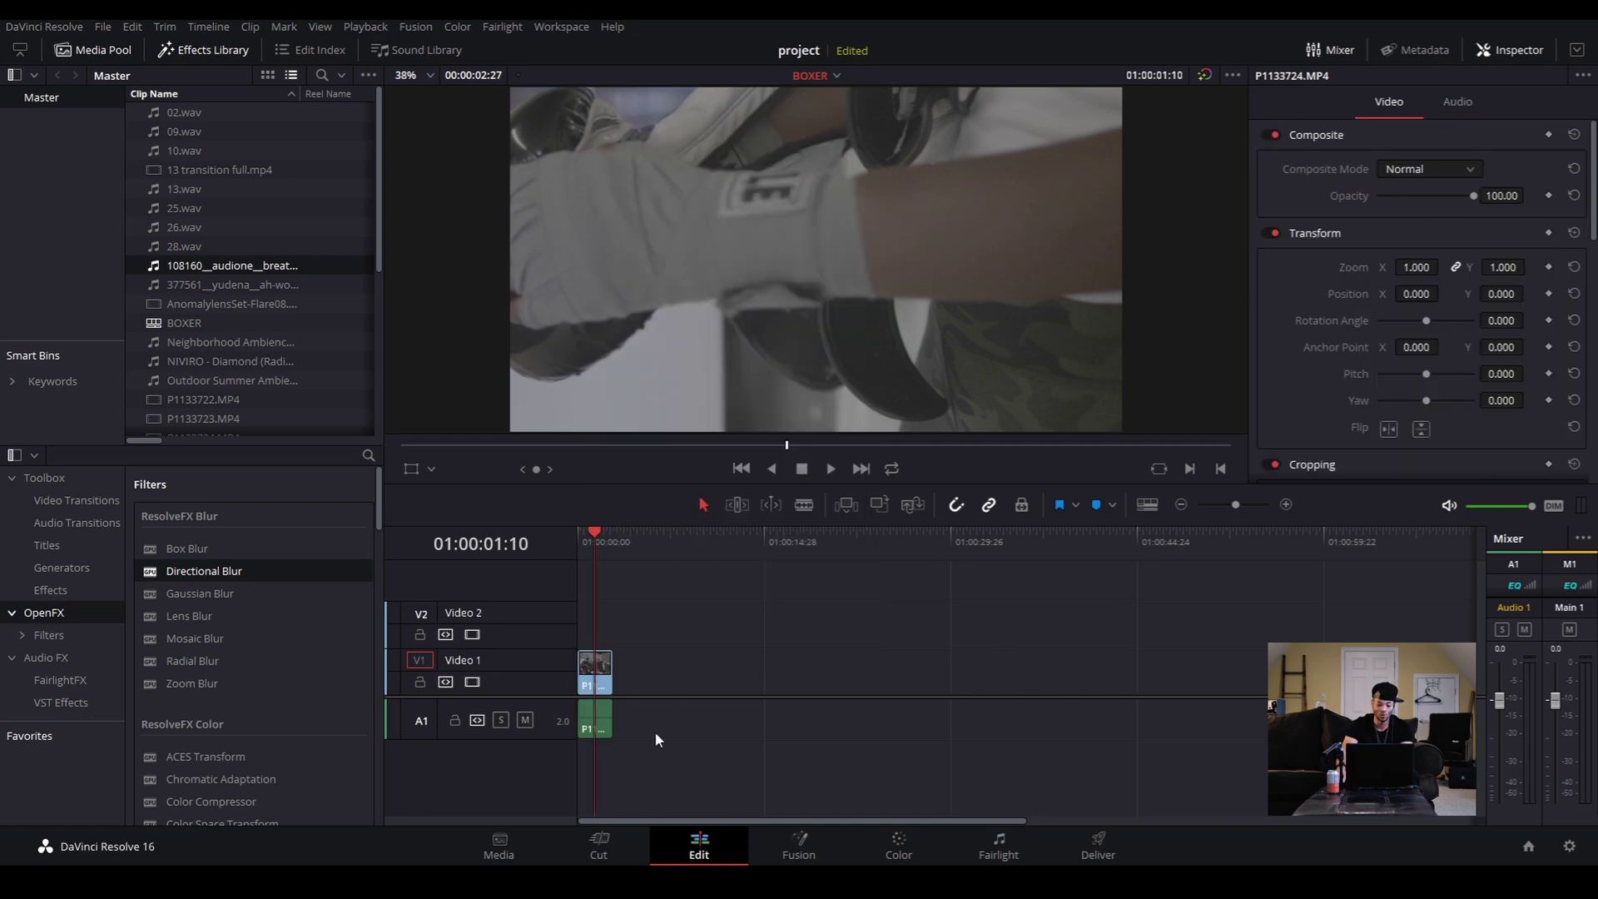
Delete the unlinked audio of P1133724.MP4 from track A1 and return the playhead to the timeline start
{"action": "left_click", "coordinate": [602, 725]}
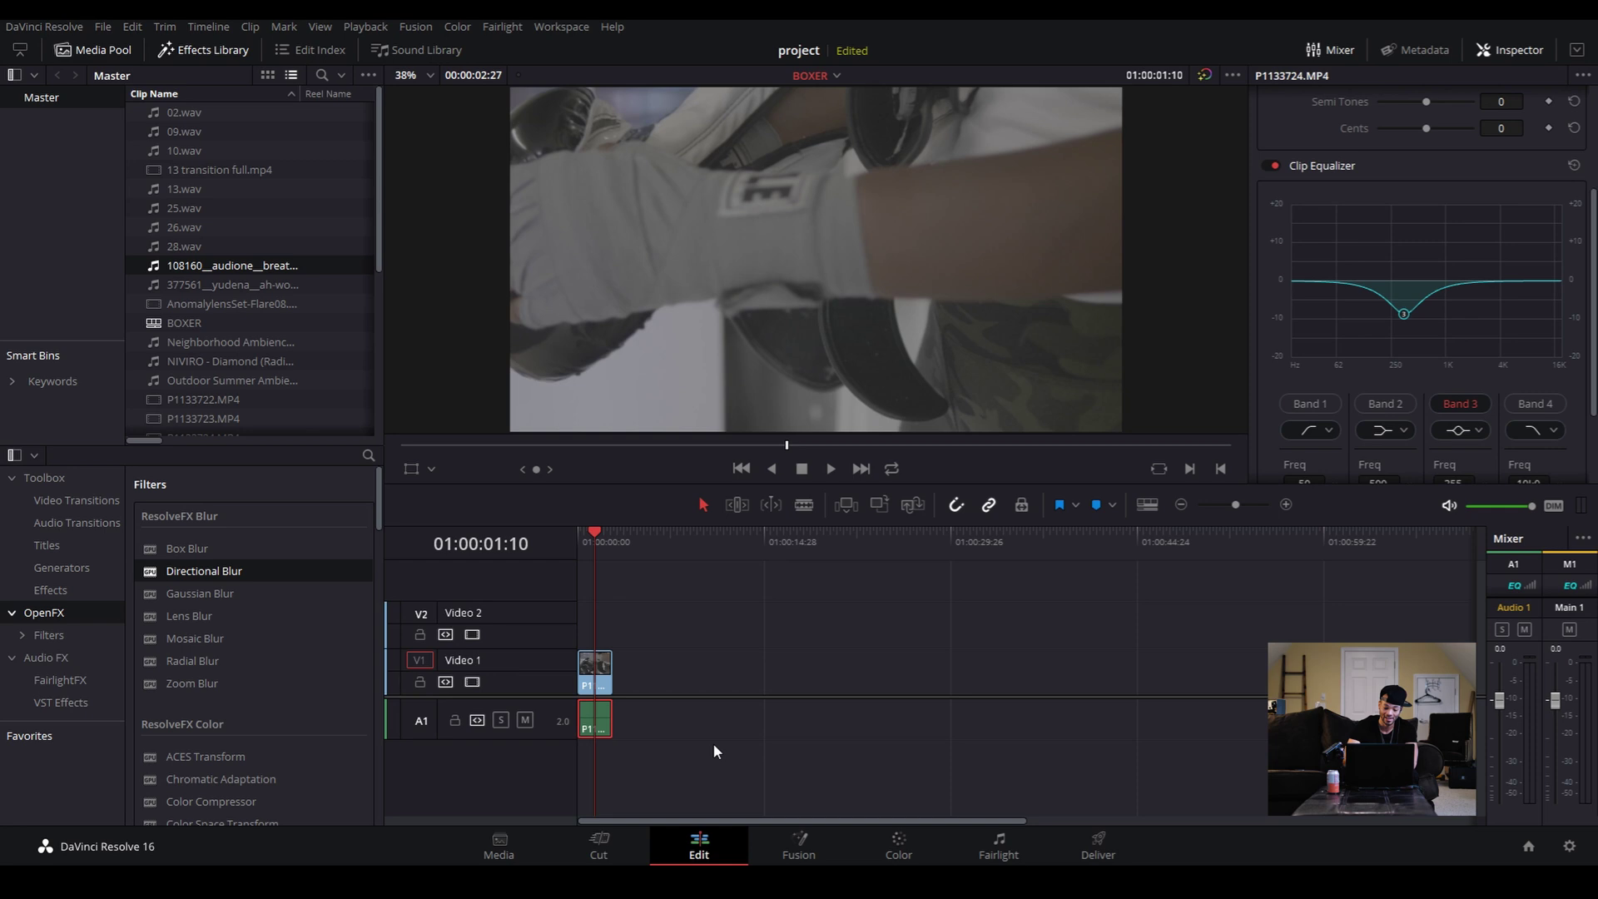
{"action": "key", "text": "Delete"}
{"action": "key", "text": "Home"}
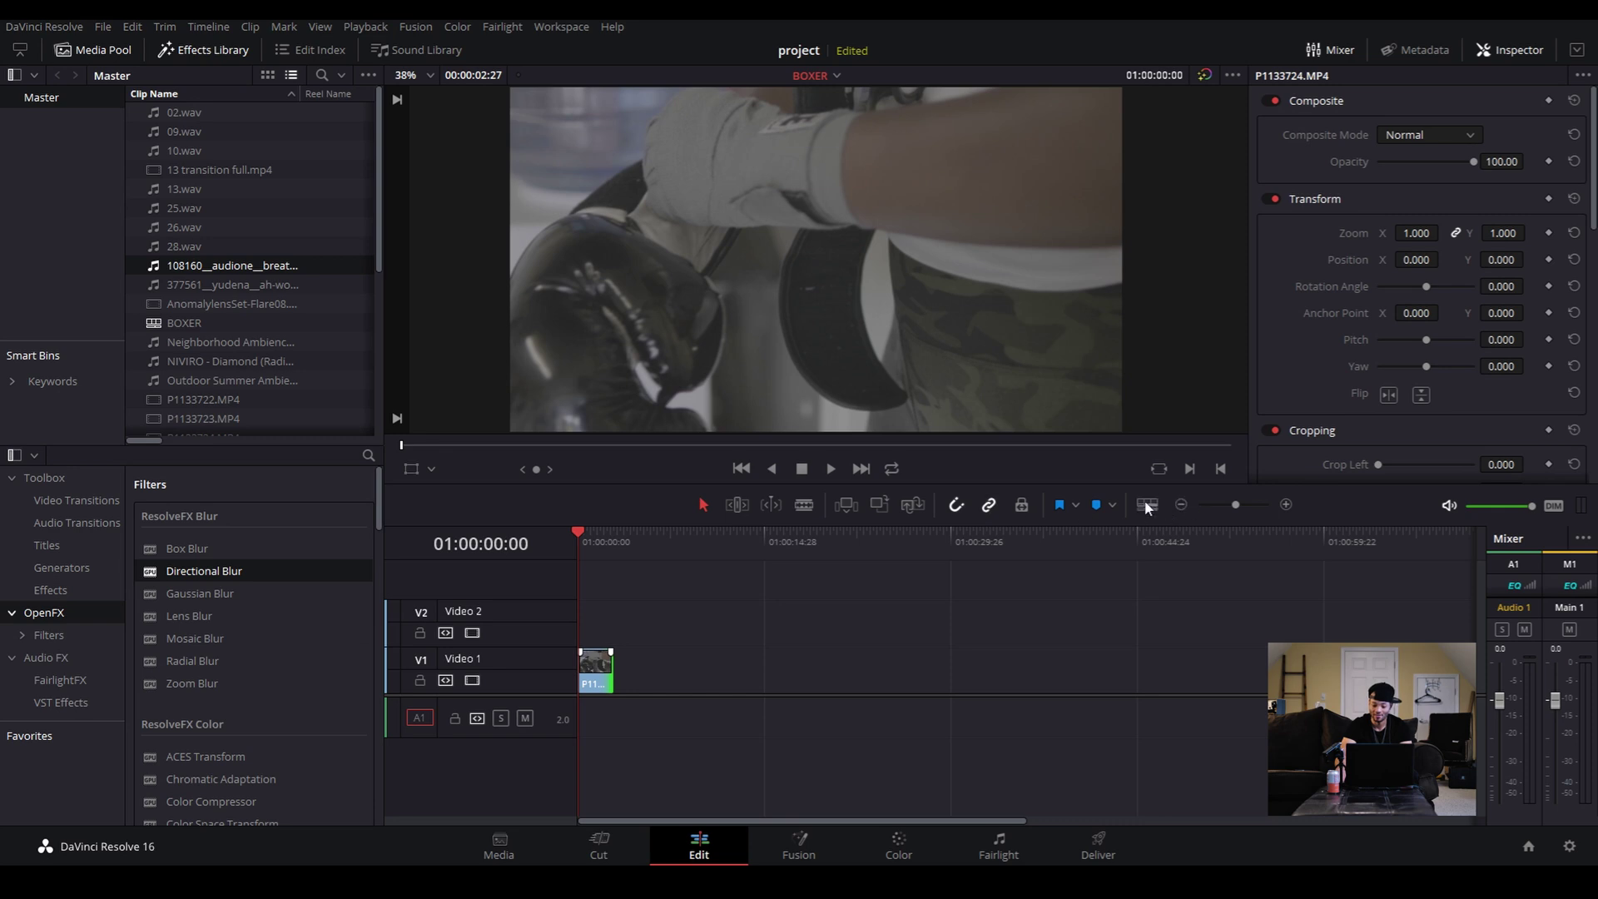
Zoom the timeline in on P1133724.MP4 and back out to a medium scale
{"action": "left_click_drag", "start_coordinate": [1237, 510], "coordinate": [1259, 517]}
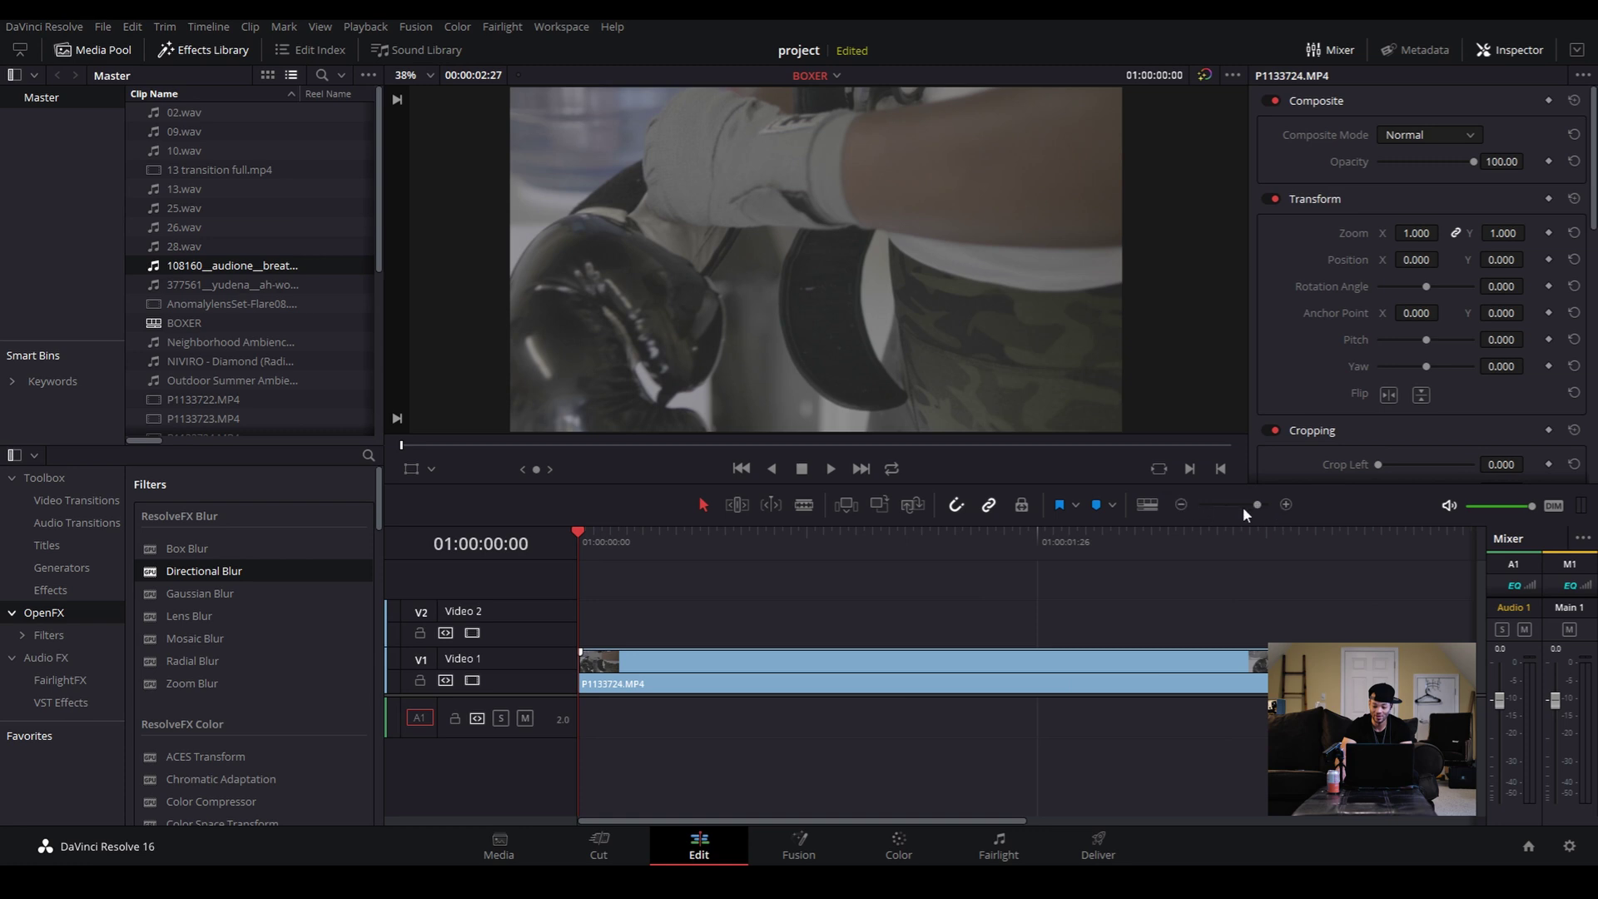
{"action": "left_click", "coordinate": [1180, 504]}
{"action": "left_click", "coordinate": [1285, 505]}
{"action": "left_click", "coordinate": [1182, 505]}
{"action": "left_click", "coordinate": [1182, 505]}
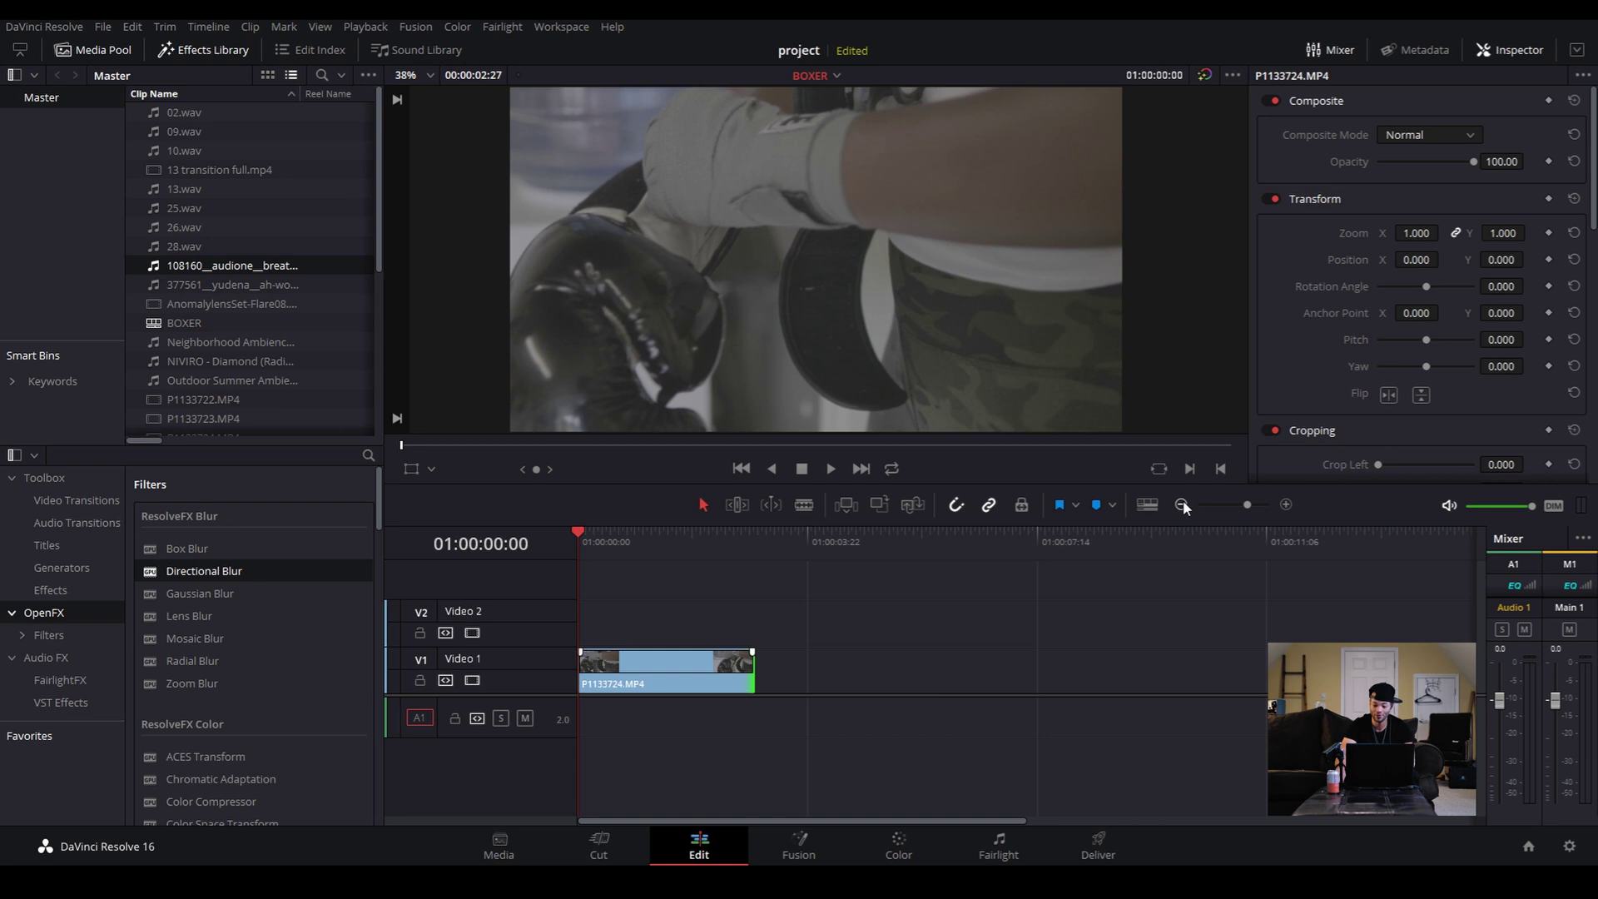
{"action": "left_click", "coordinate": [1182, 505]}
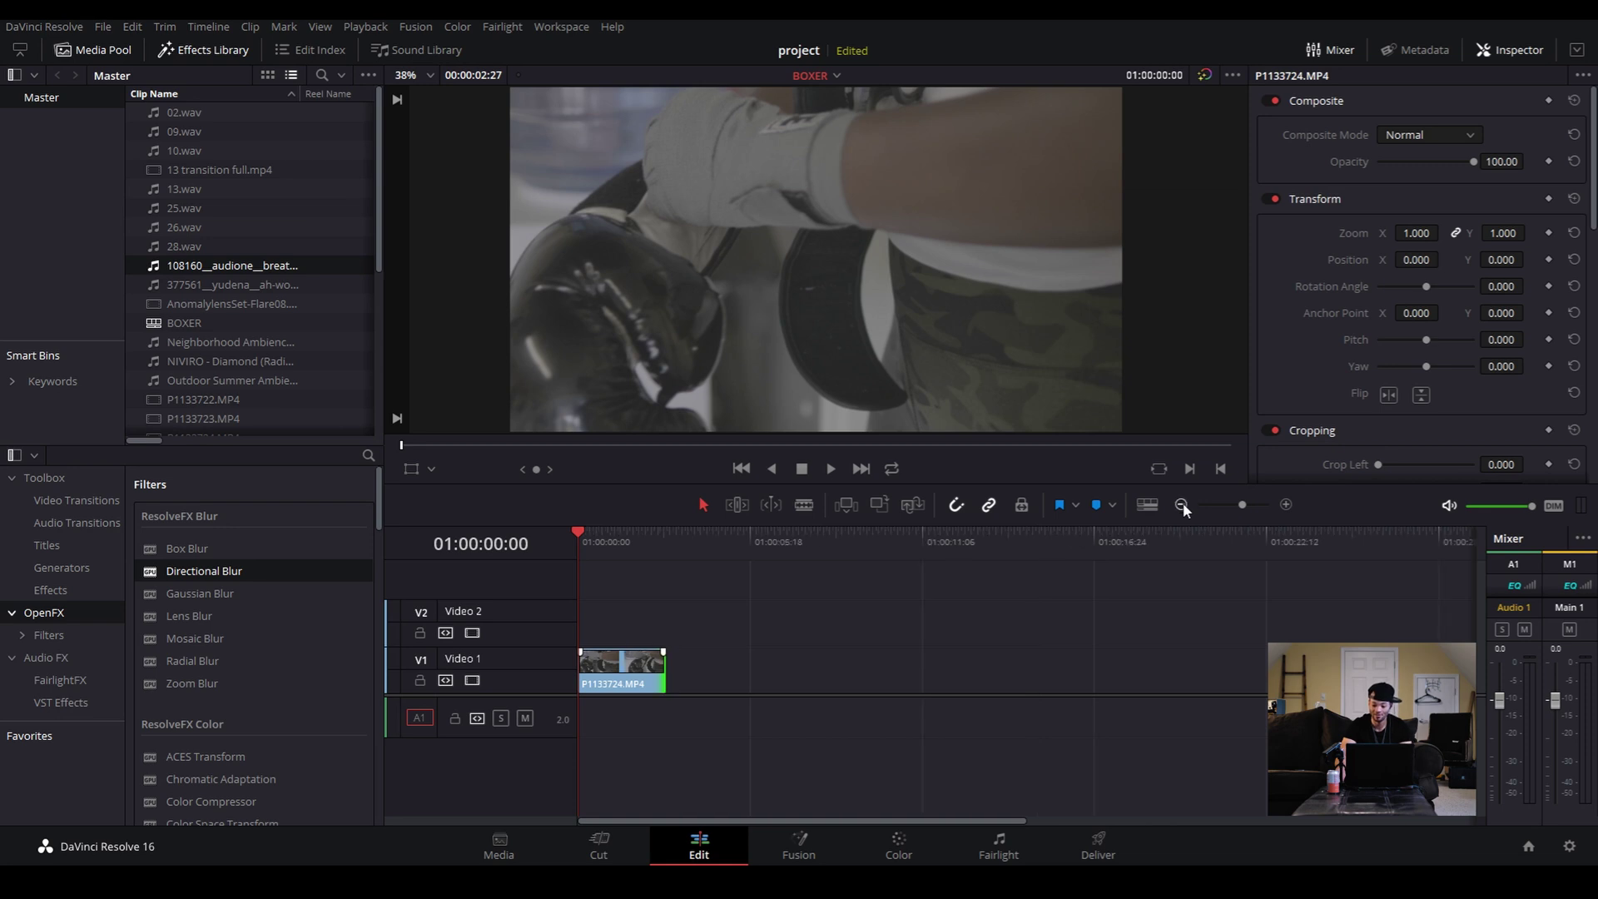
Turn on the stacked timelines view so that timelines are shown as tabs above the tracks
{"action": "left_click", "coordinate": [1285, 504]}
{"action": "left_click", "coordinate": [1285, 504]}
{"action": "left_click", "coordinate": [1285, 504]}
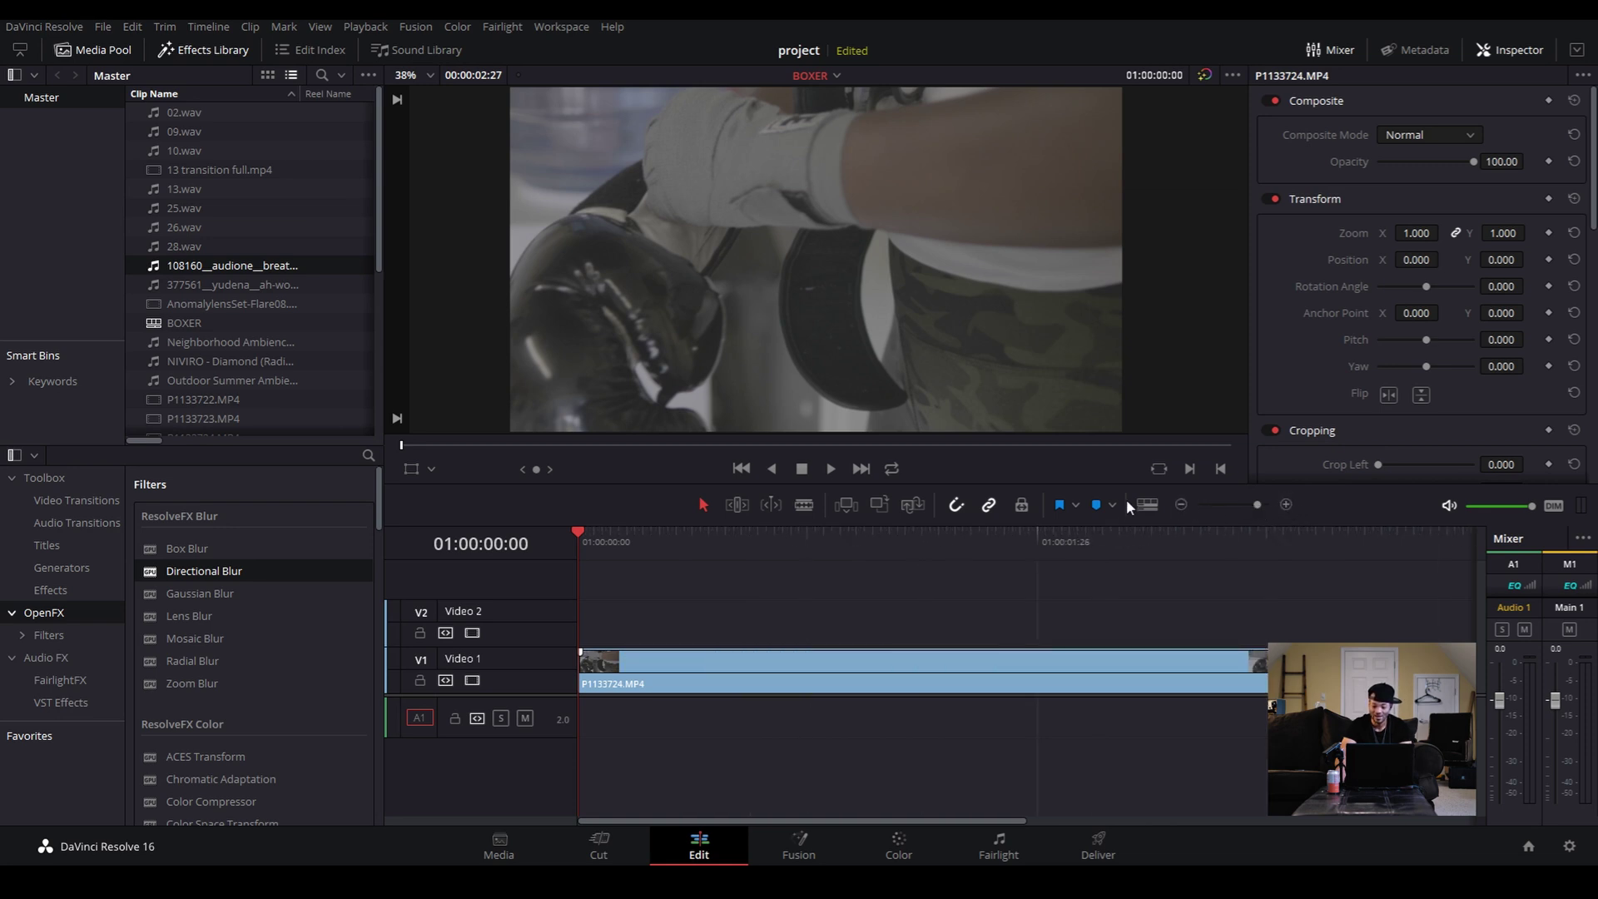
{"action": "left_click", "coordinate": [1150, 506]}
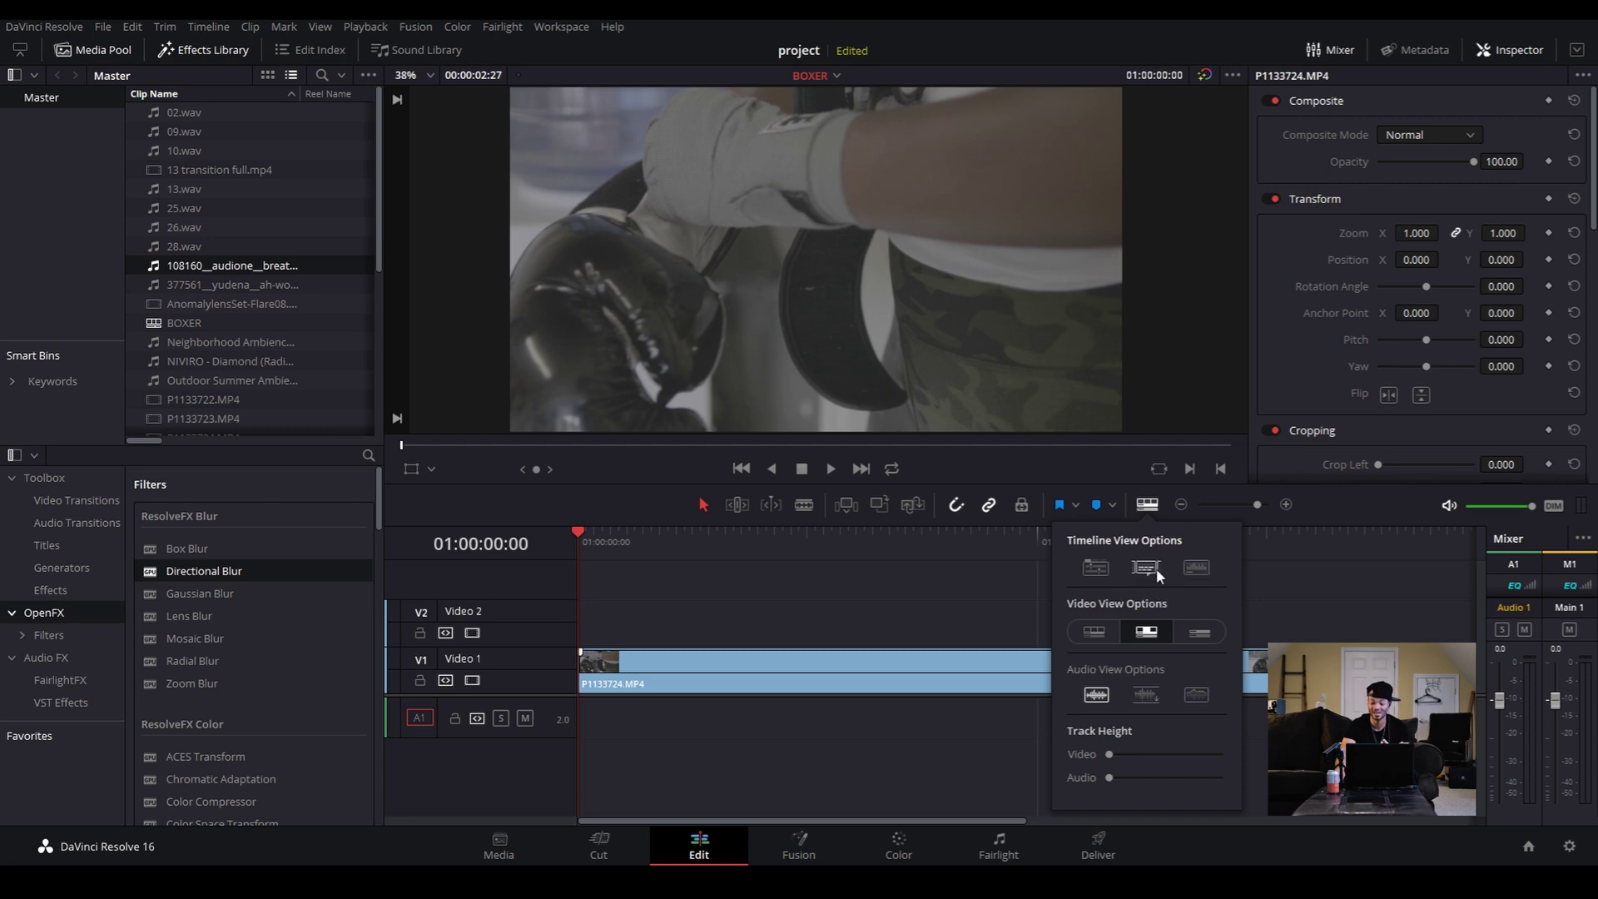
{"action": "left_click", "coordinate": [1097, 569]}
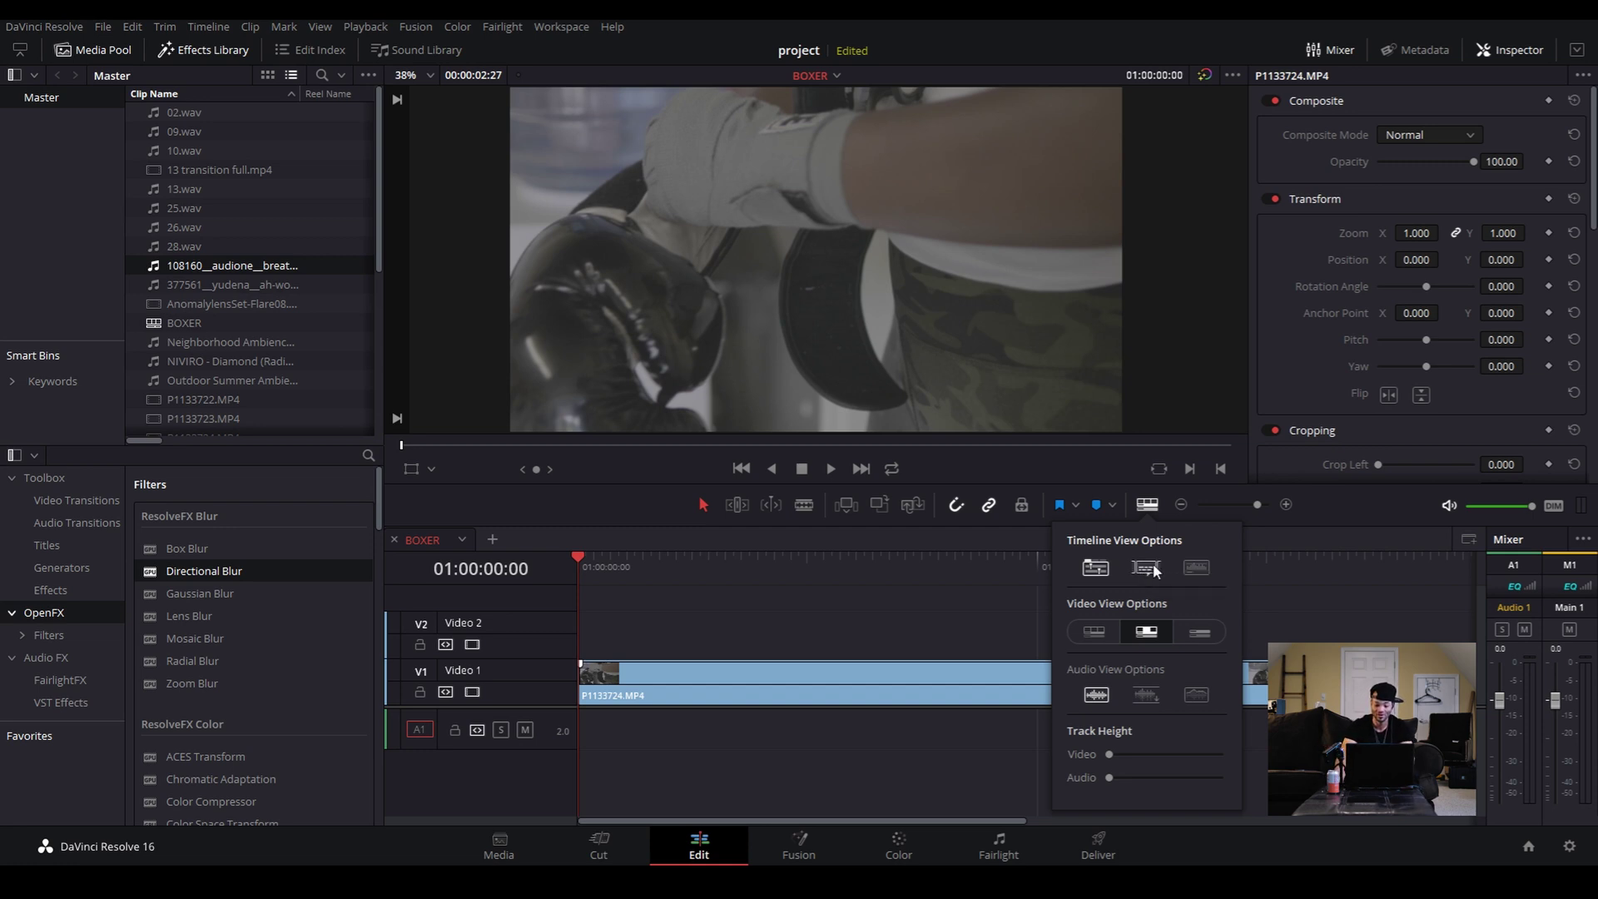
Display the video clips as continuous filmstrips and scrub through P1133724.MP4 with taller video tracks
{"action": "left_click", "coordinate": [1095, 634]}
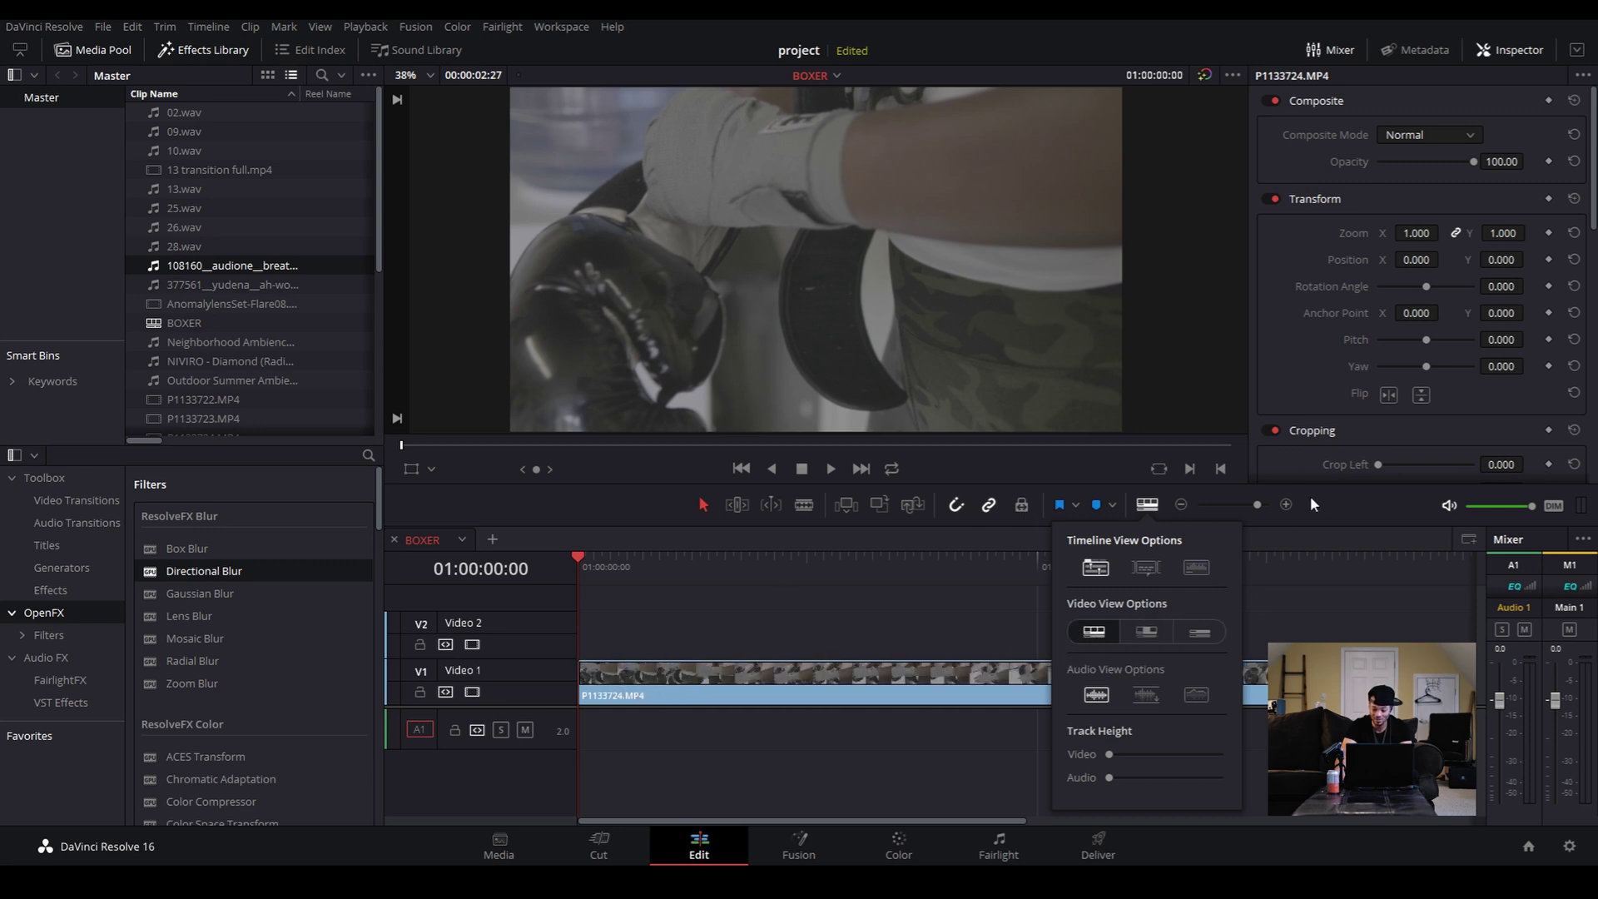
{"action": "left_click", "coordinate": [1288, 505]}
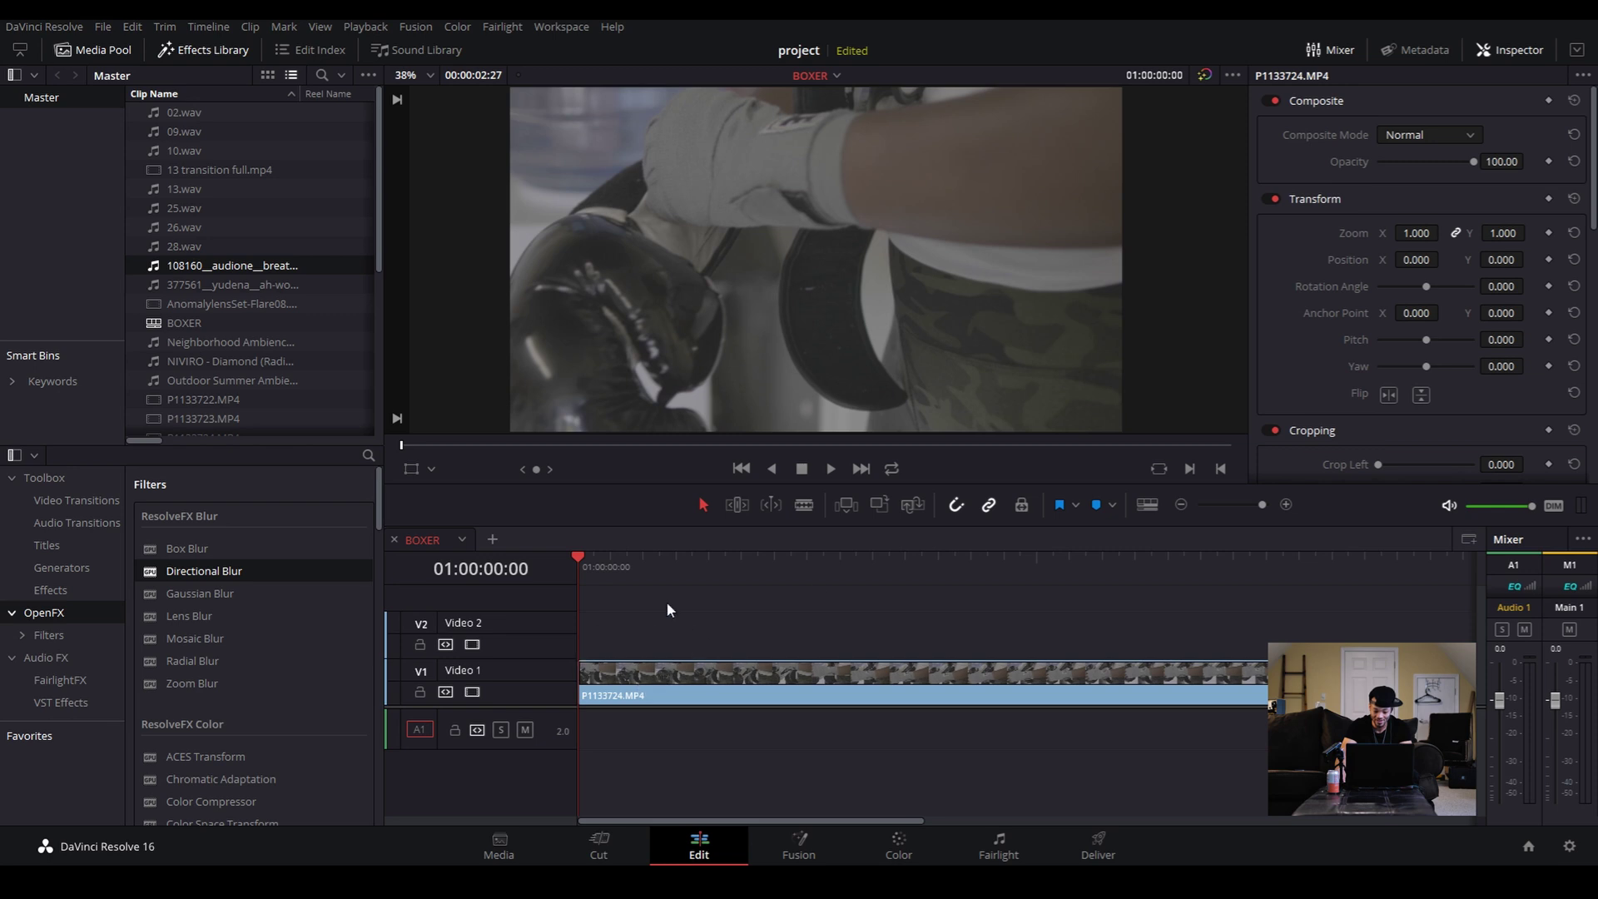
{"action": "left_click_drag", "start_coordinate": [623, 563], "coordinate": [1313, 614]}
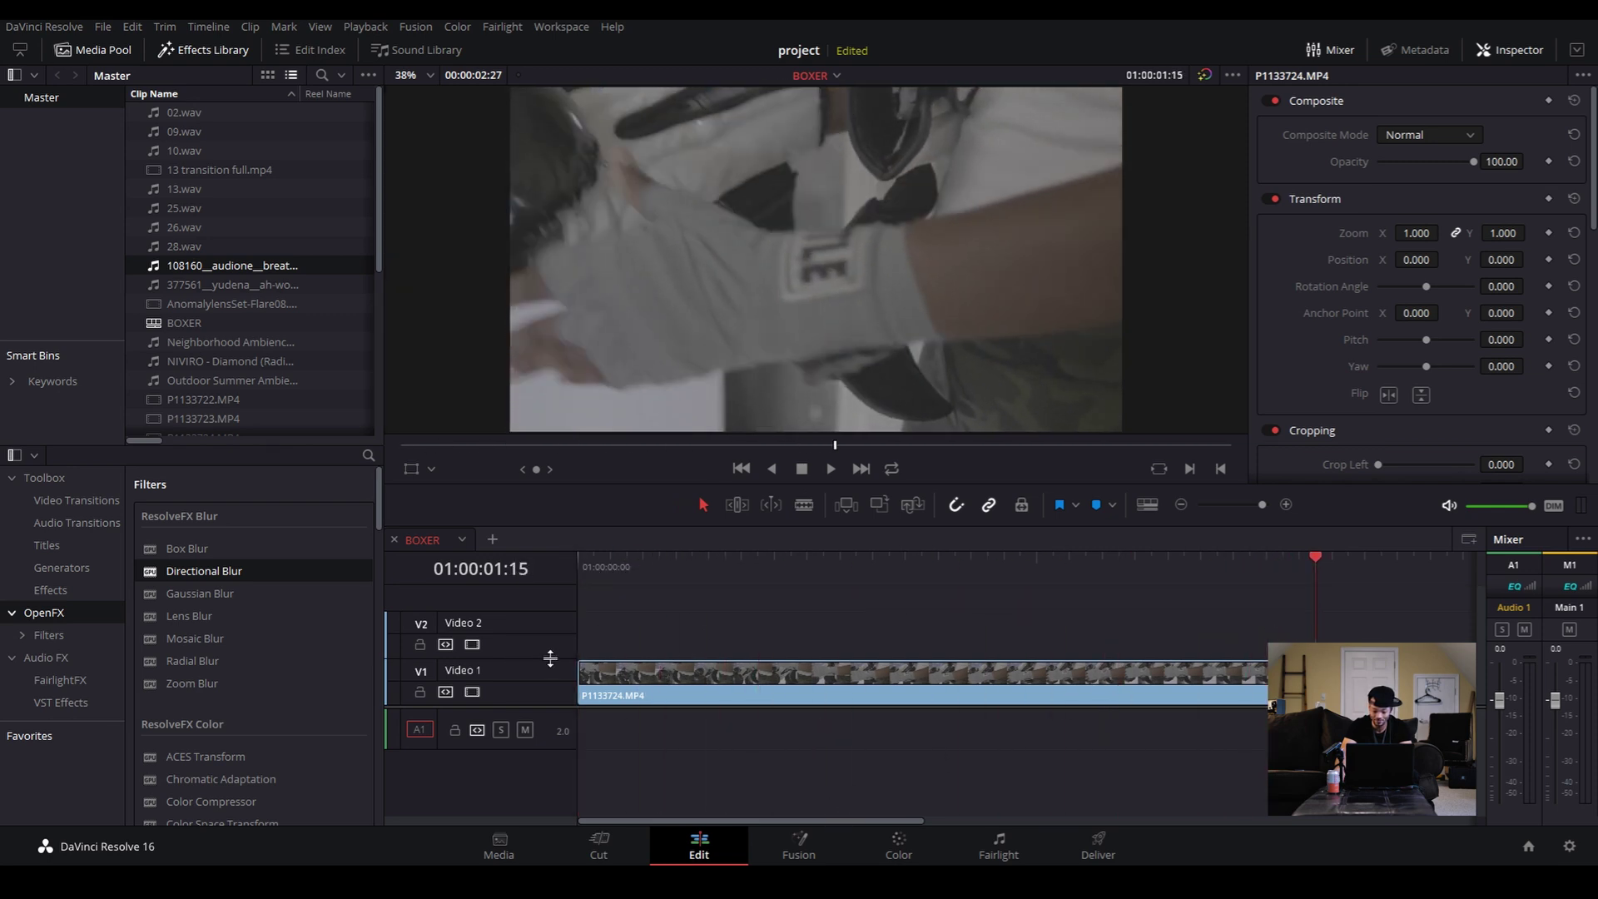
{"action": "left_click_drag", "start_coordinate": [557, 673], "coordinate": [560, 625]}
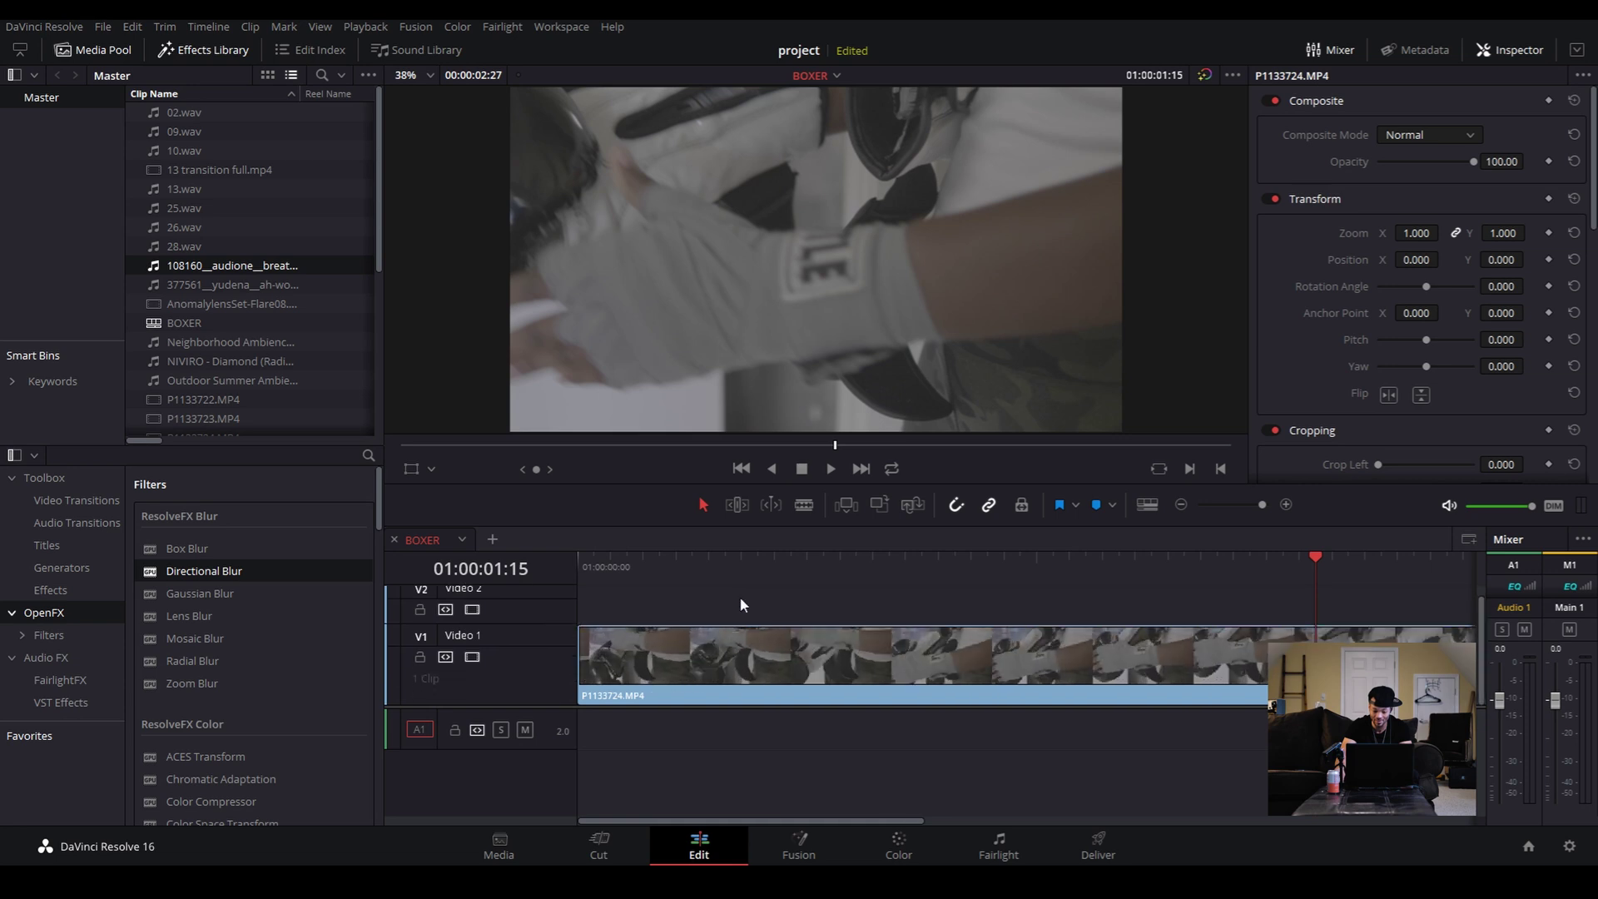
{"action": "left_click_drag", "start_coordinate": [596, 573], "coordinate": [1250, 617]}
{"action": "left_click_drag", "start_coordinate": [898, 820], "coordinate": [752, 788]}
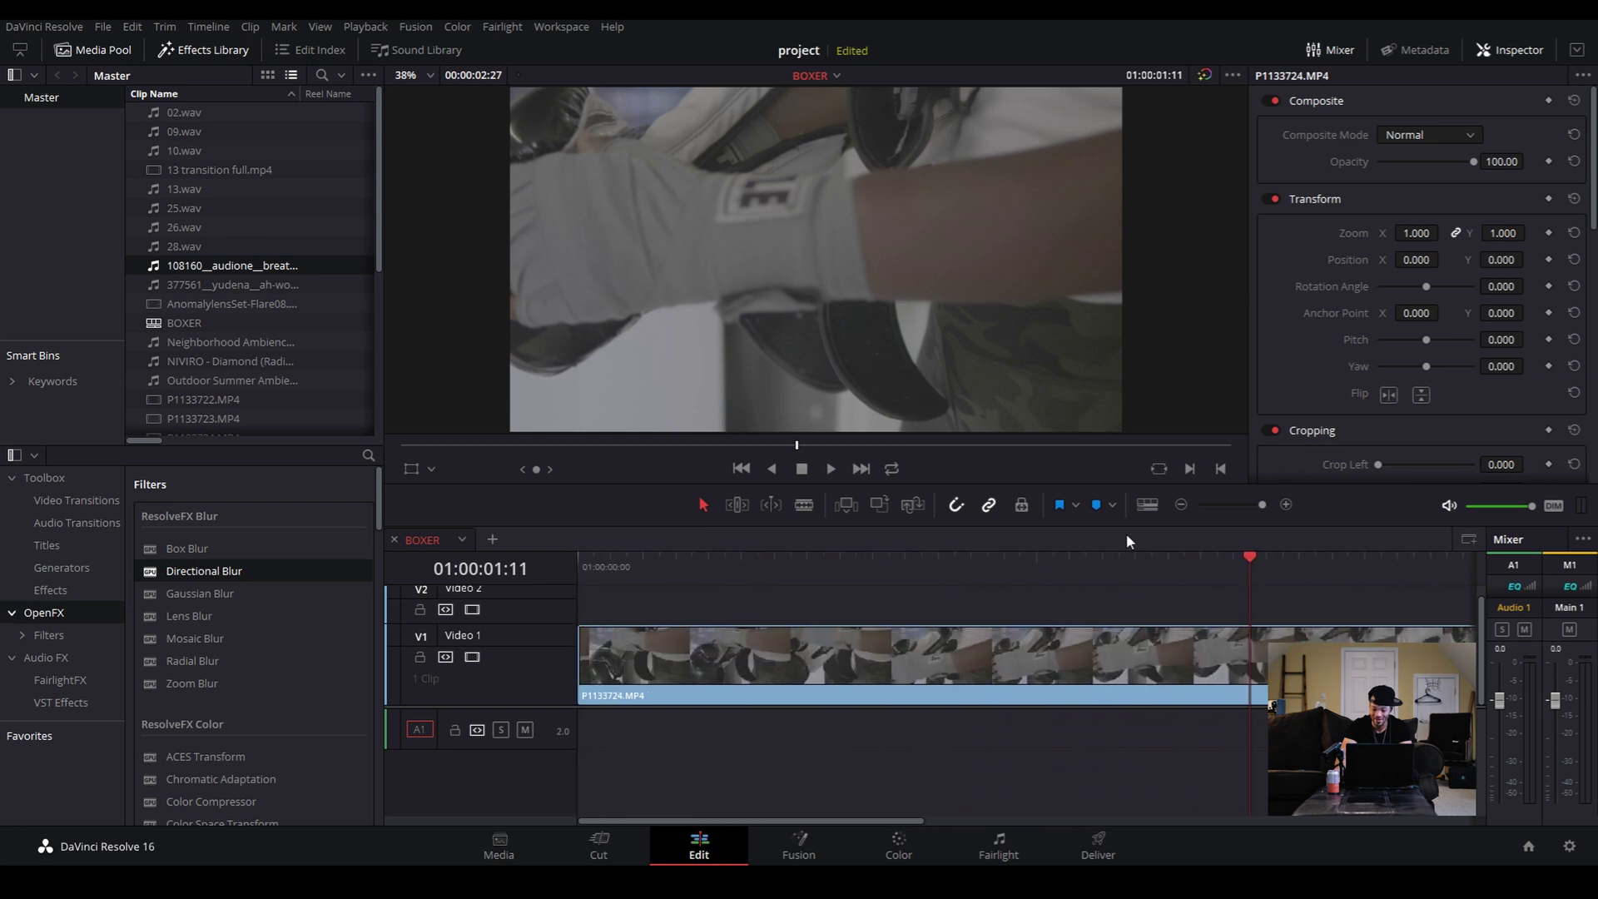
Switch the video clips back to start-and-end thumbnails and zoom the timeline out one level
{"action": "left_click", "coordinate": [1147, 504]}
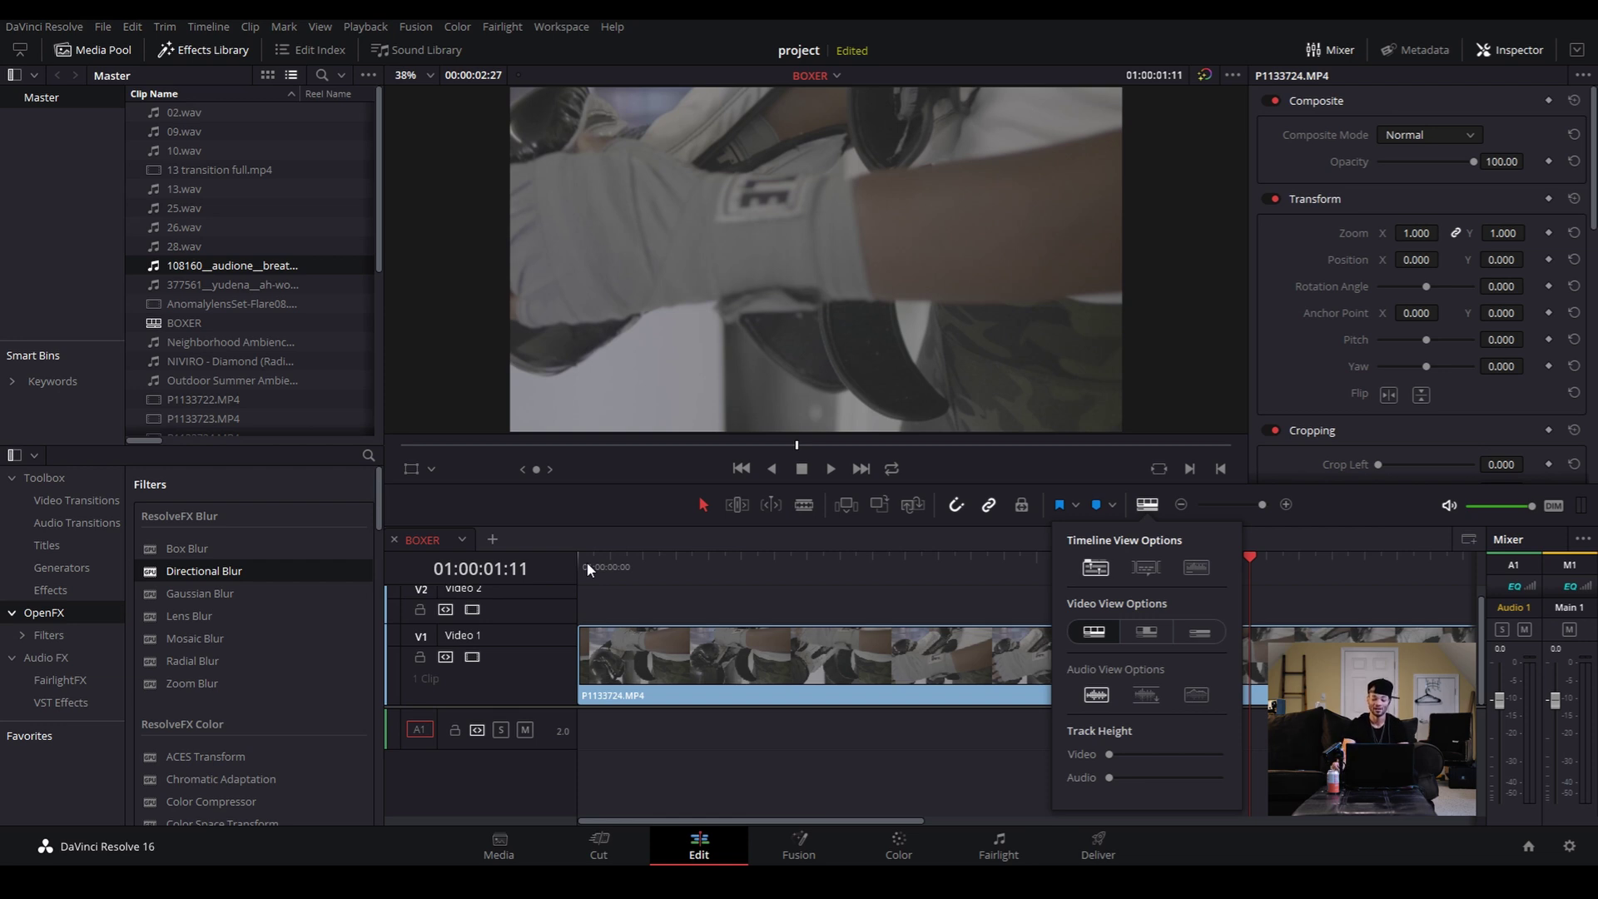
{"action": "left_click", "coordinate": [1147, 631]}
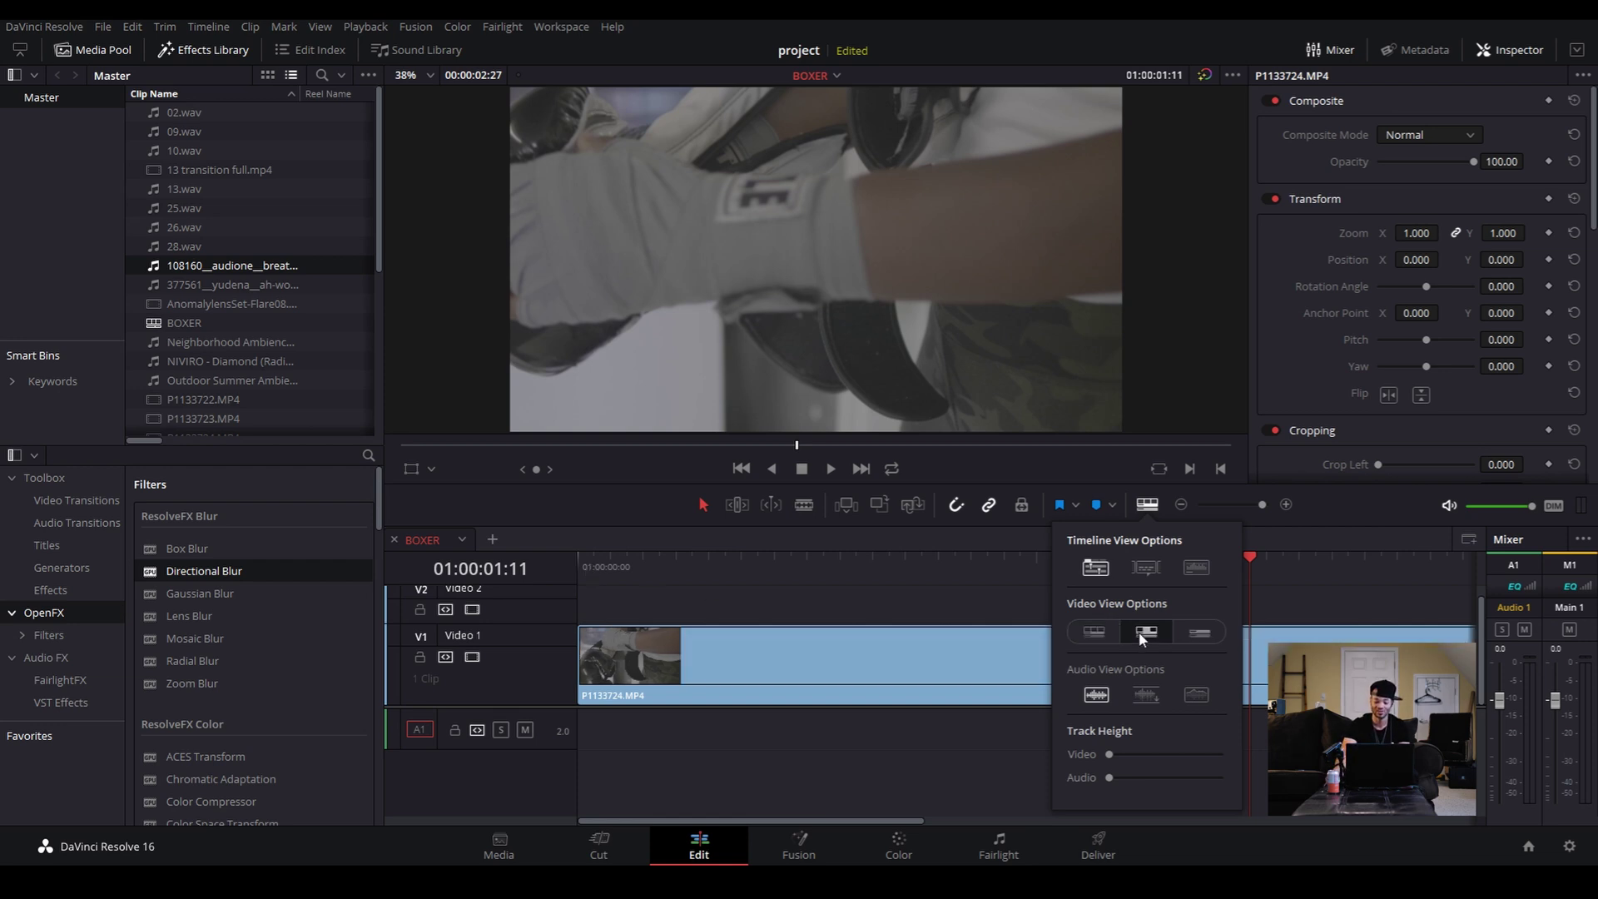
{"action": "left_click", "coordinate": [1182, 506]}
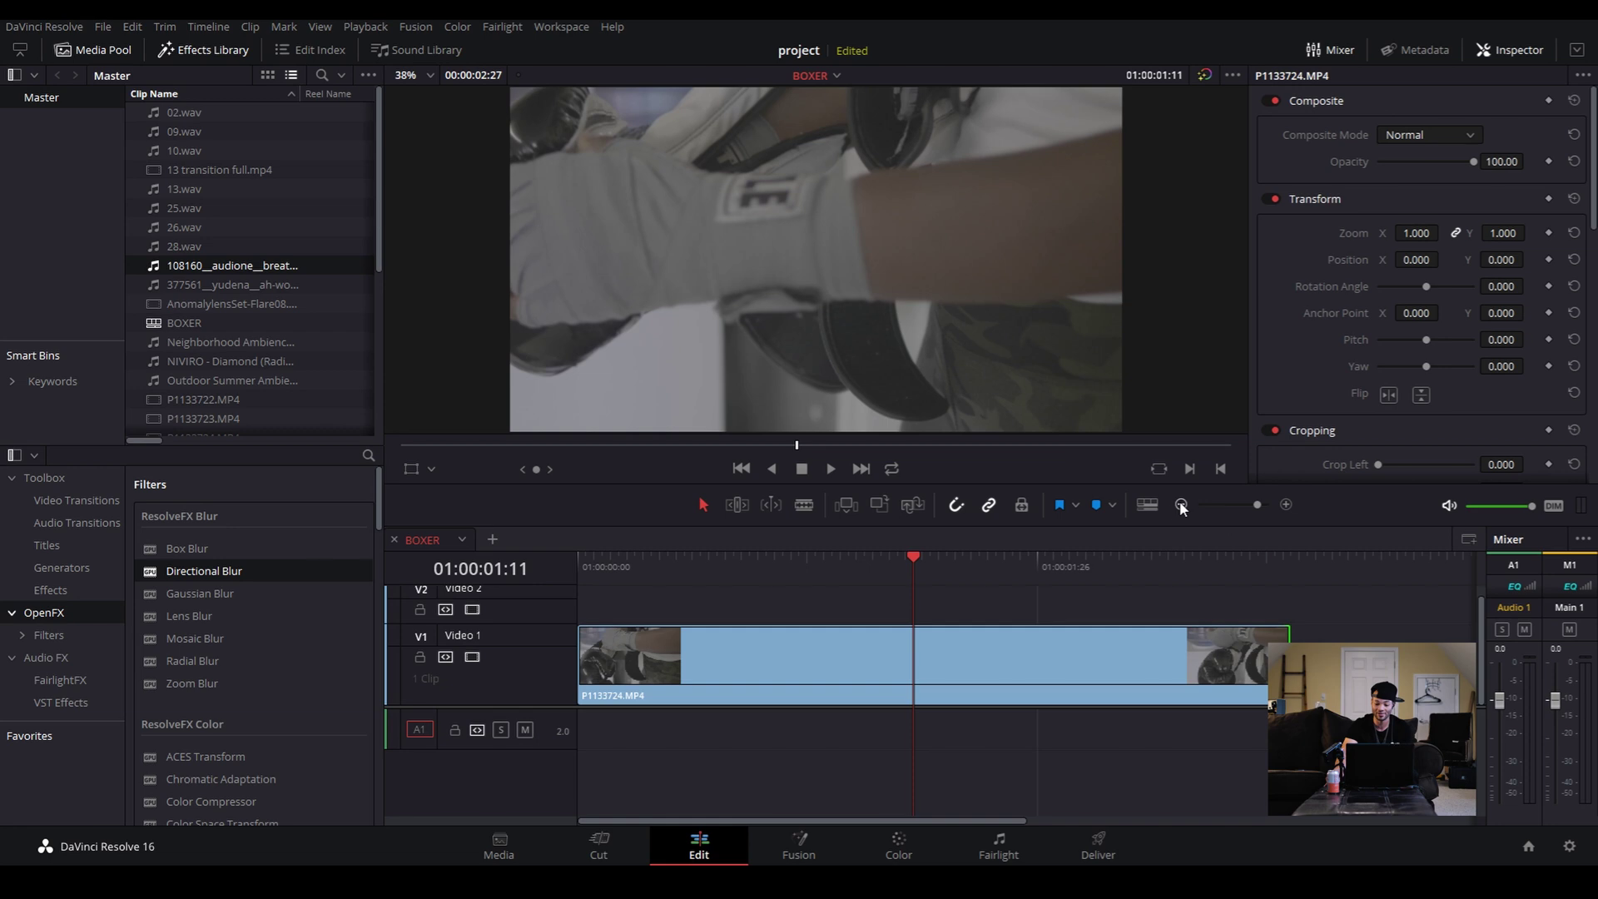
{"action": "left_click", "coordinate": [1149, 505]}
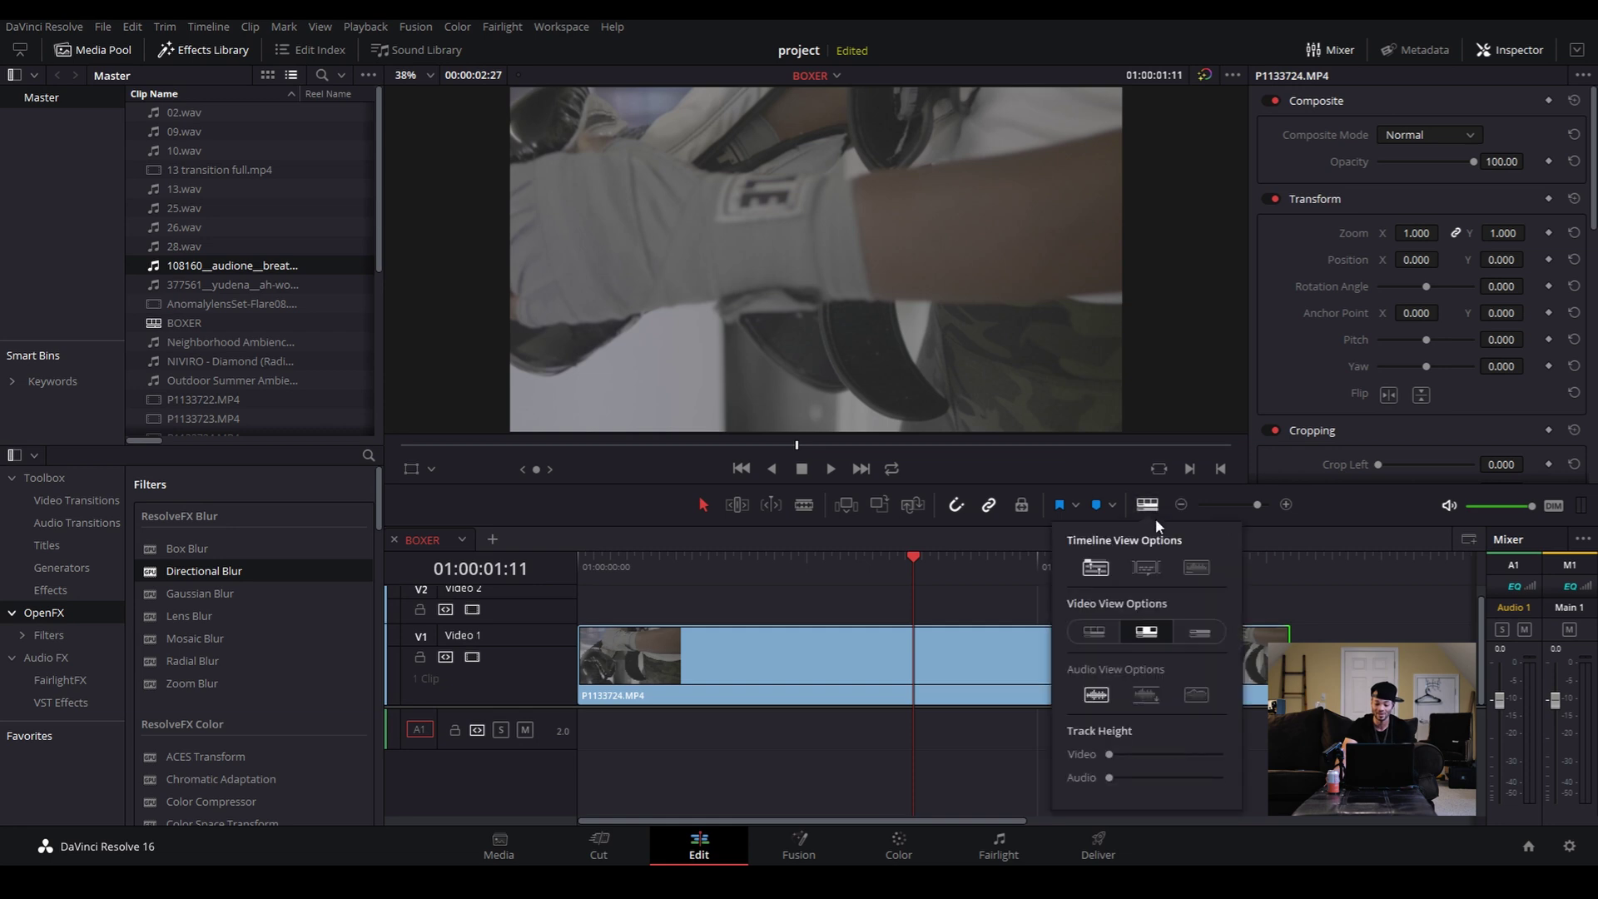
{"action": "left_click", "coordinate": [1134, 693]}
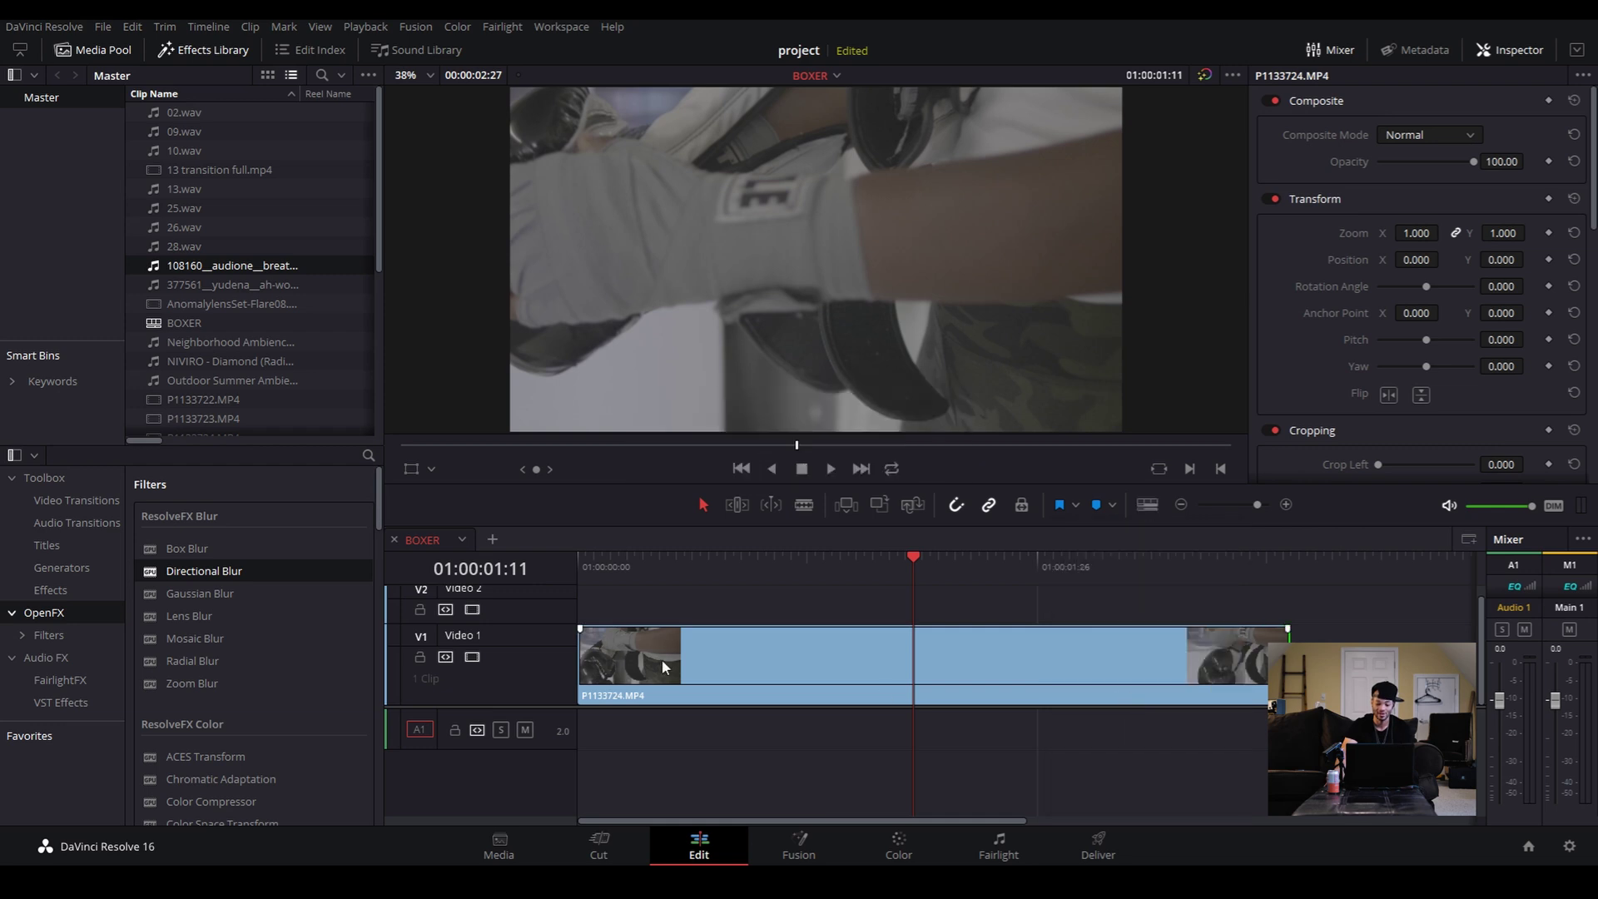
Enlarge the timeline area and increase the video and audio track heights in the timeline view options
{"action": "left_click", "coordinate": [1147, 505]}
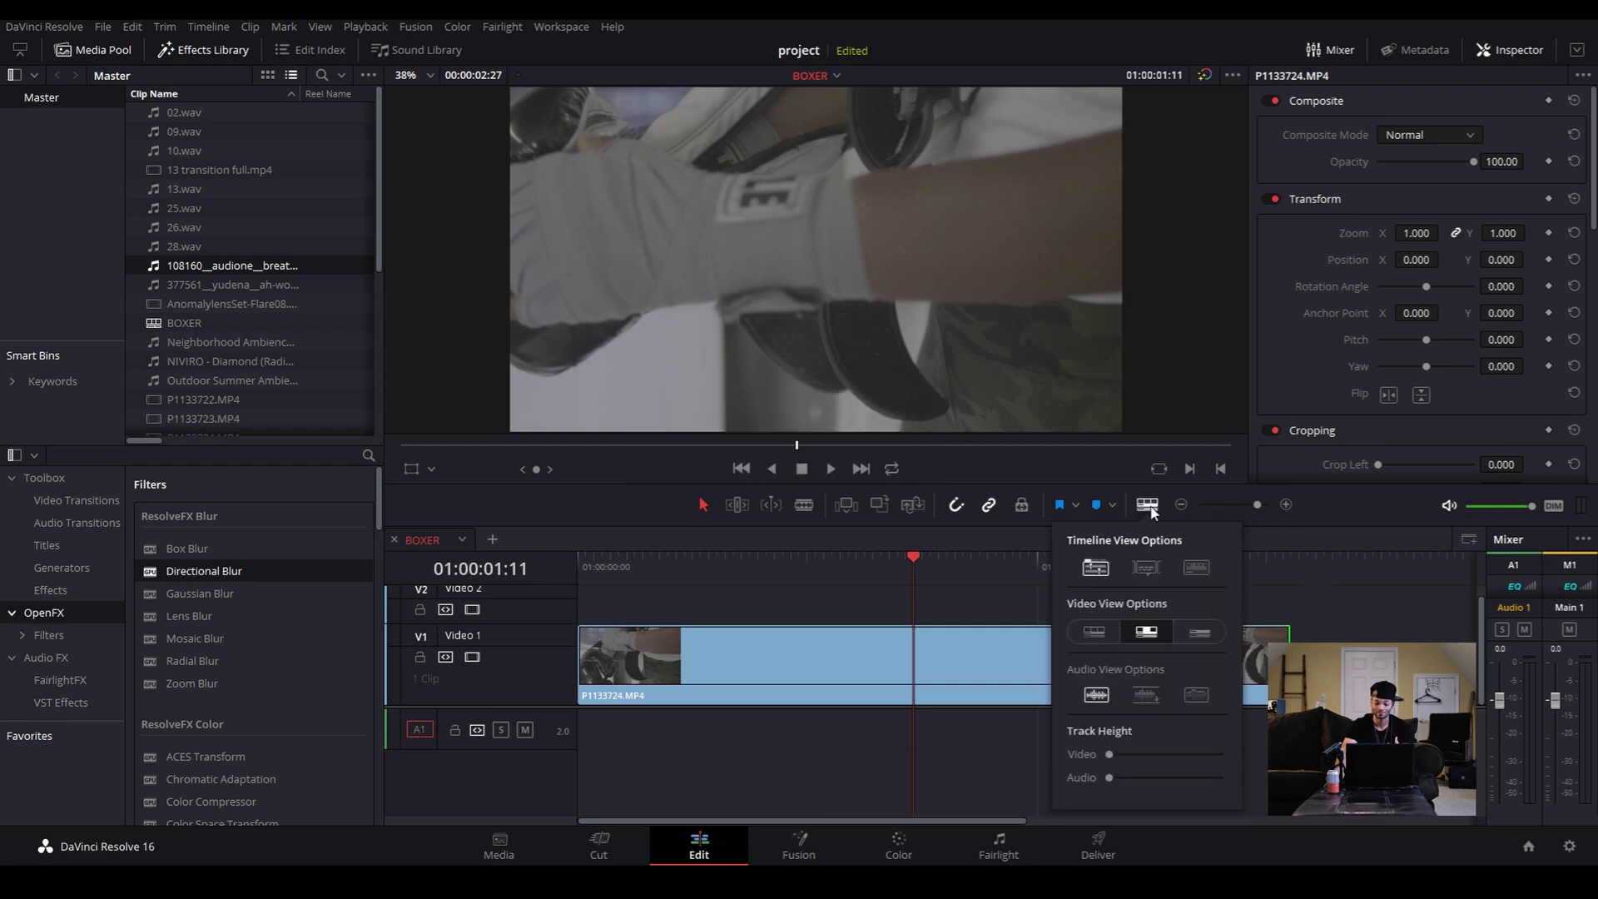
{"action": "mouse_move", "coordinate": [1110, 757]}
{"action": "left_mouse_down"}
{"action": "mouse_move", "coordinate": [1179, 758]}
{"action": "mouse_move", "coordinate": [1138, 757]}
{"action": "left_mouse_up"}
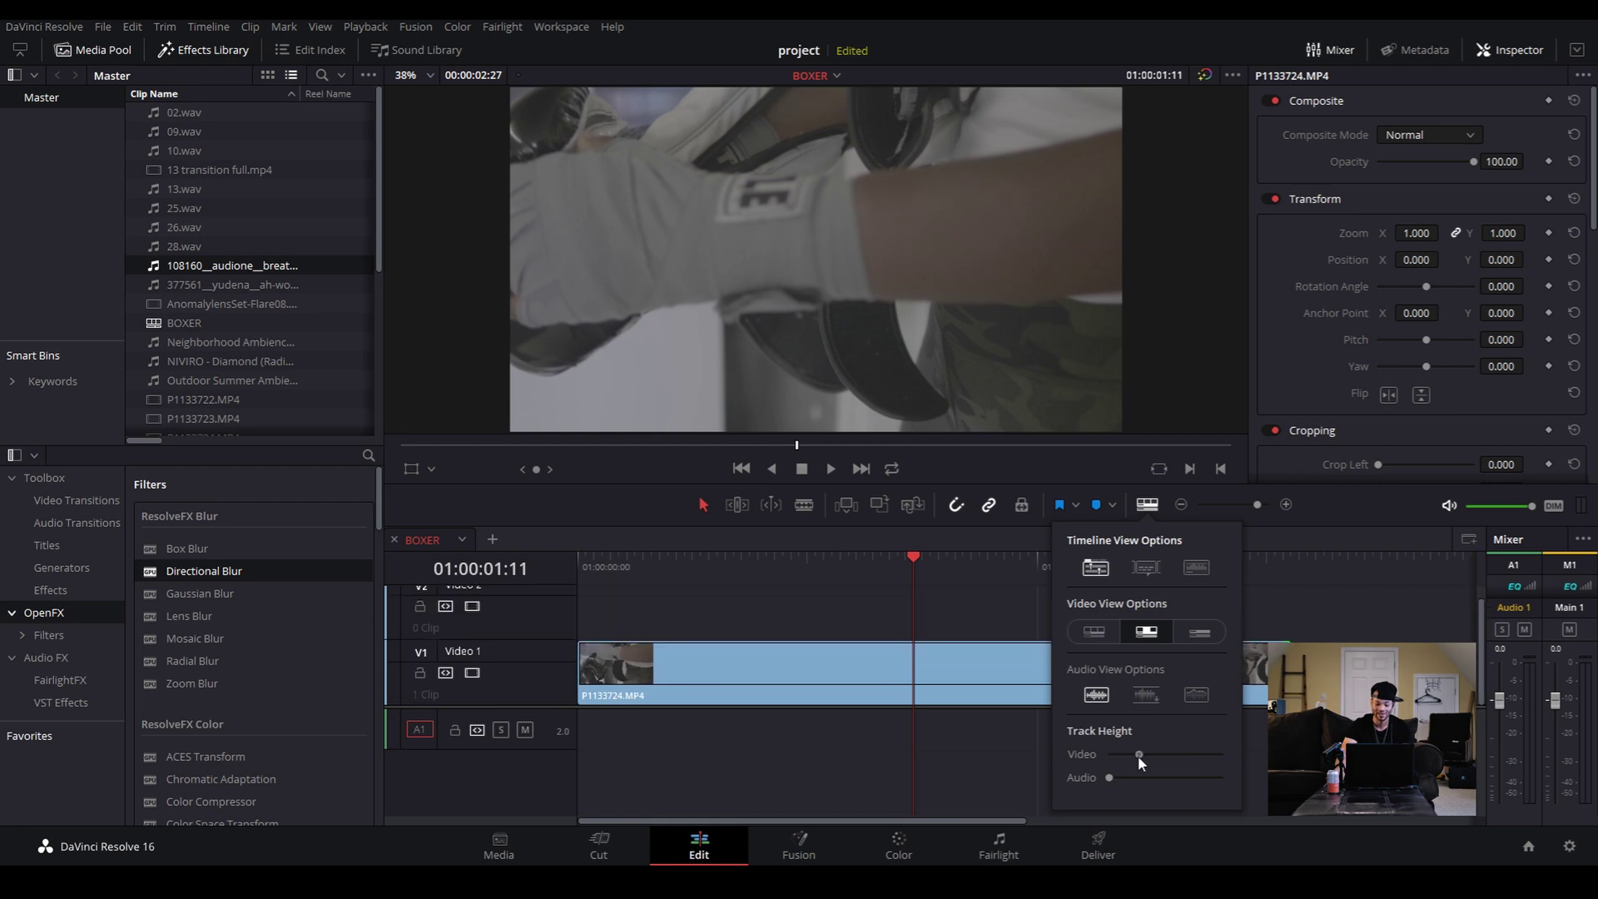
{"action": "left_click", "coordinate": [803, 530]}
{"action": "left_click_drag", "start_coordinate": [803, 525], "coordinate": [827, 328]}
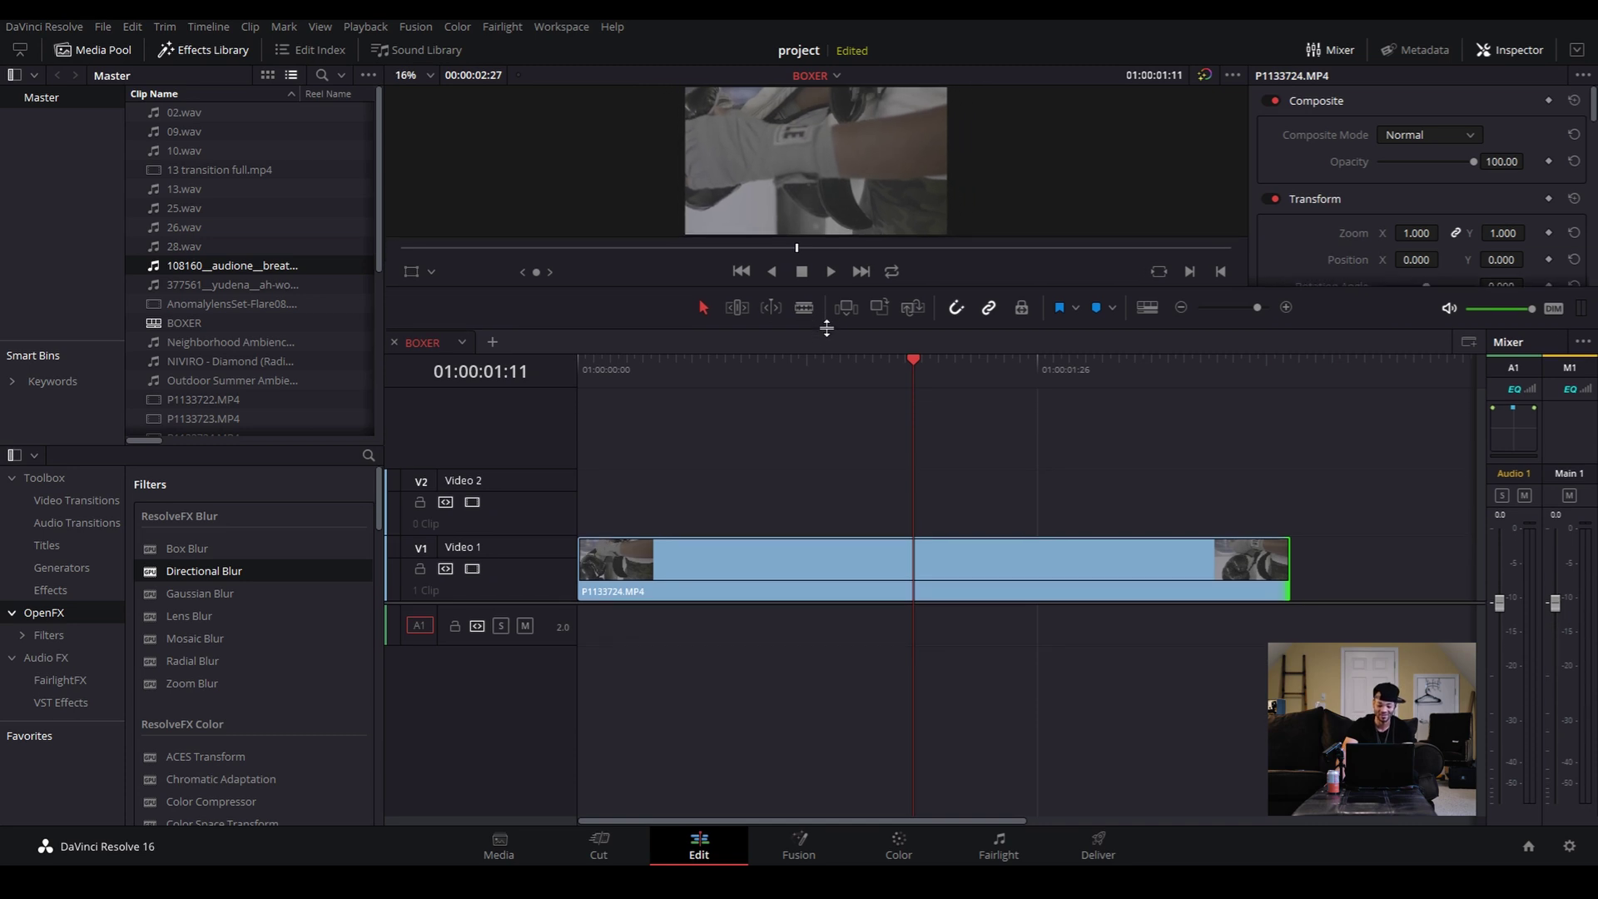
{"action": "left_click", "coordinate": [1145, 312]}
{"action": "left_click_drag", "start_coordinate": [1139, 562], "coordinate": [1196, 555]}
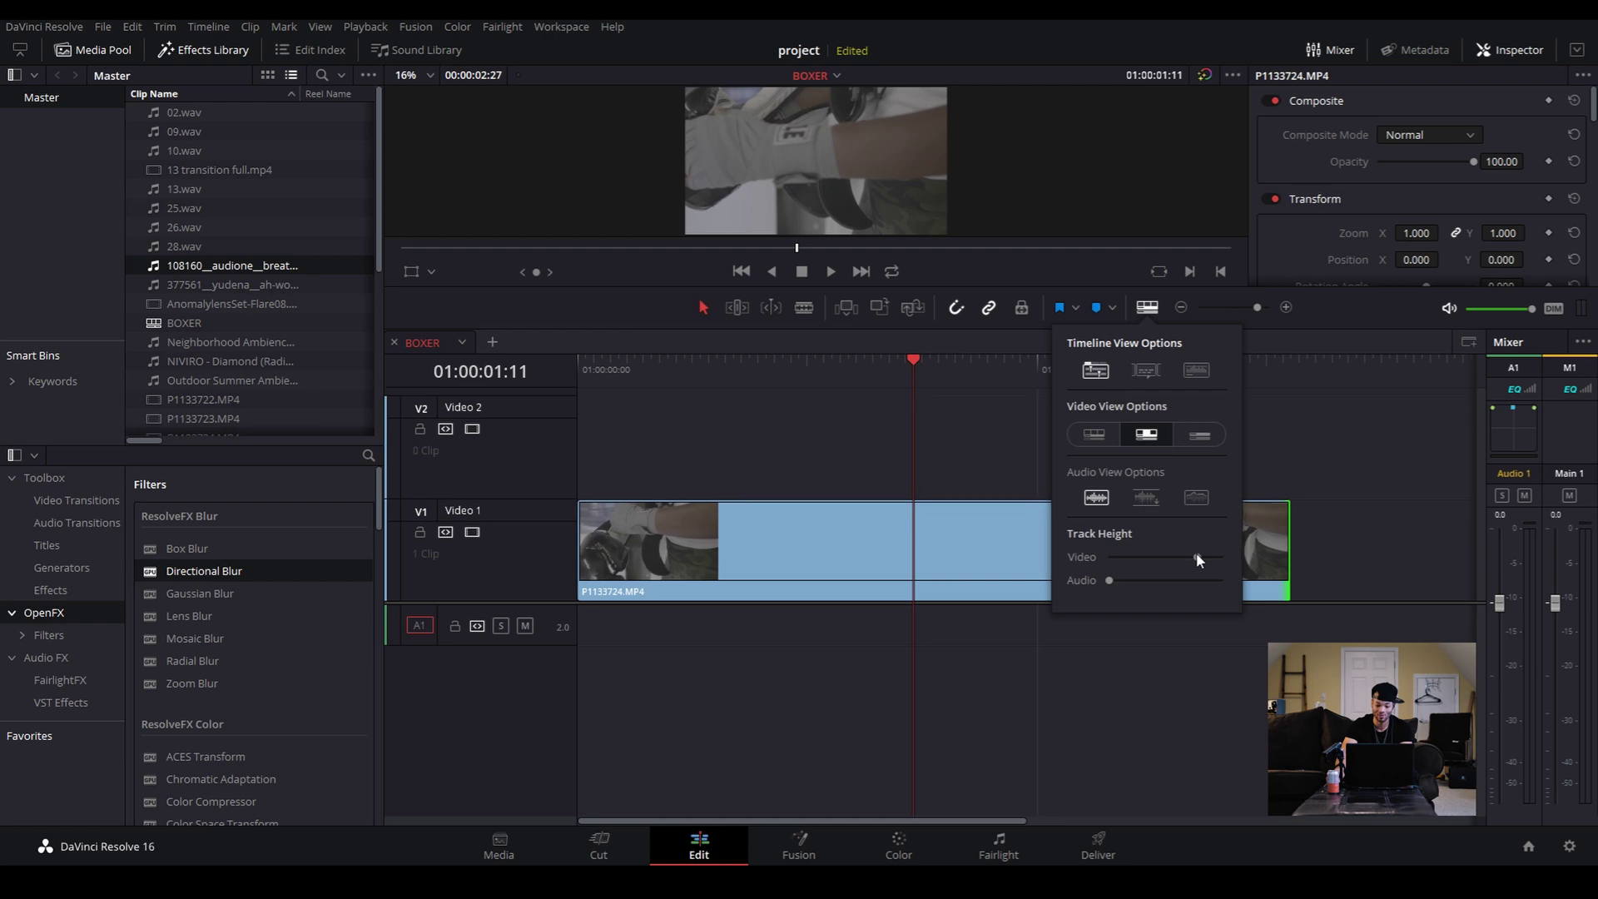
{"action": "left_click_drag", "start_coordinate": [1110, 582], "coordinate": [1148, 586]}
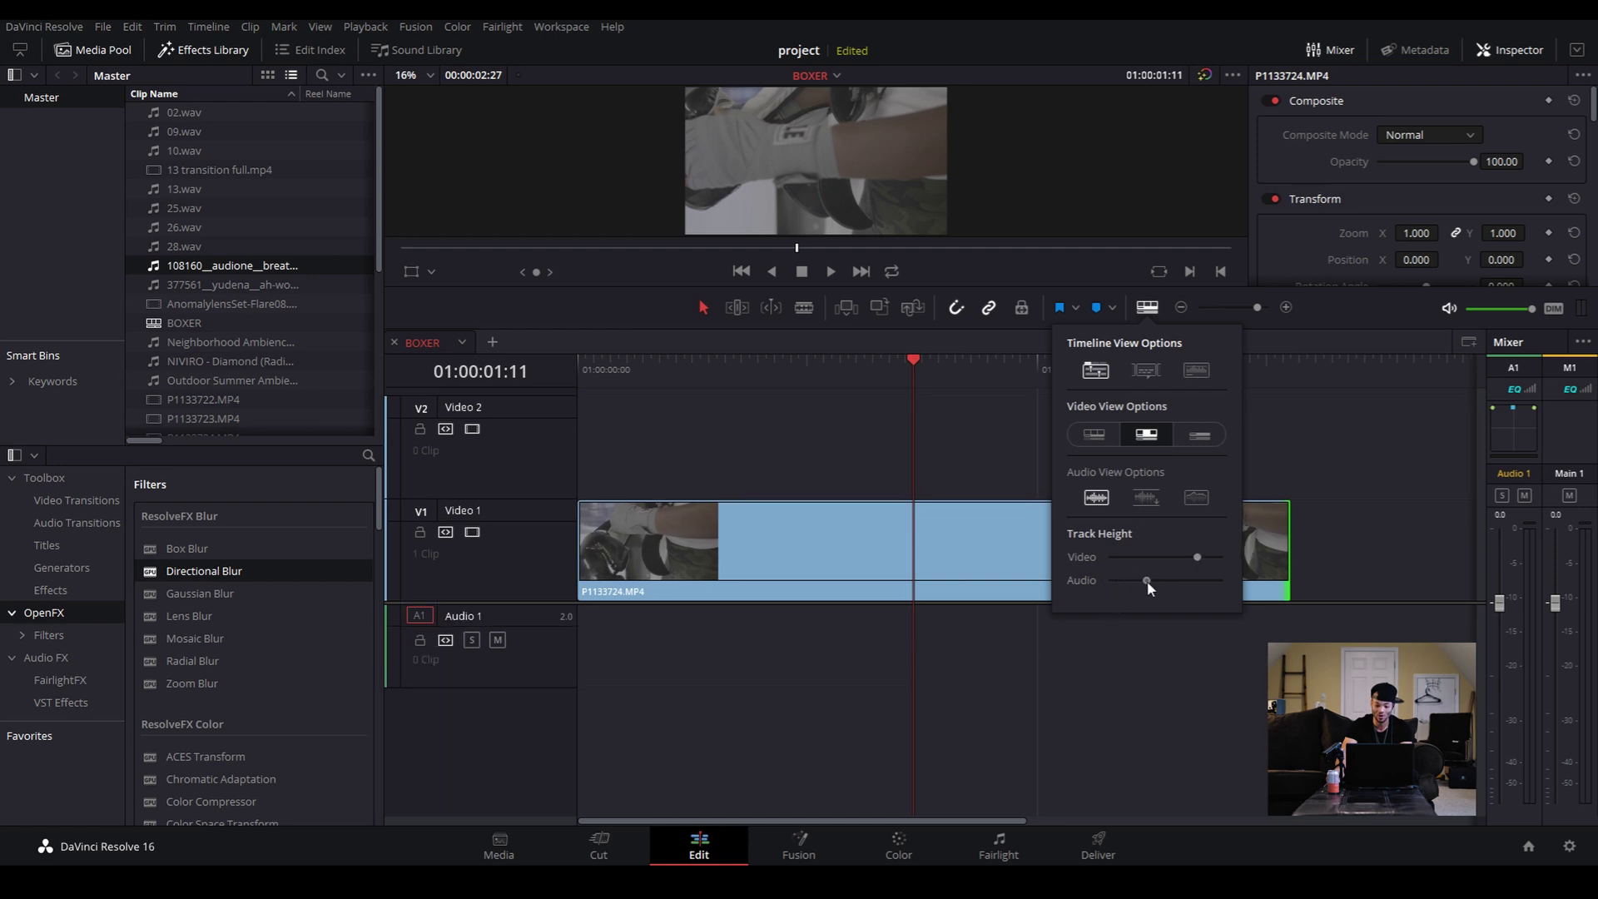
{"action": "left_click", "coordinate": [1125, 291]}
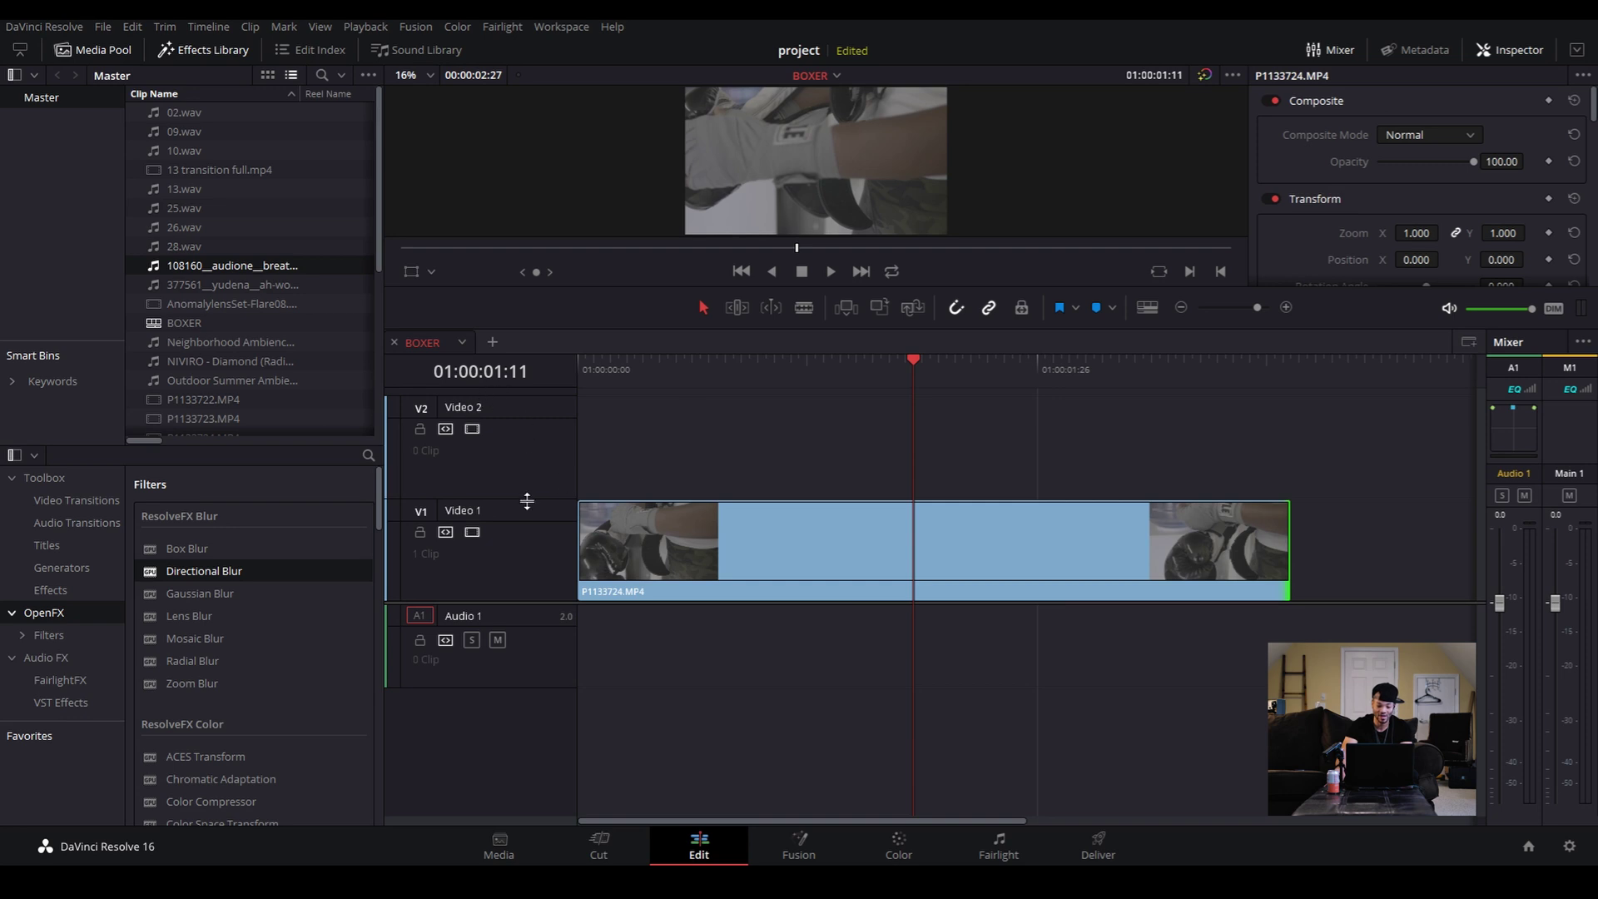
Reduce the video and audio track heights directly at the track headers and restore the larger viewer area
{"action": "left_click_drag", "start_coordinate": [527, 500], "coordinate": [521, 546]}
{"action": "left_click_drag", "start_coordinate": [522, 441], "coordinate": [521, 481]}
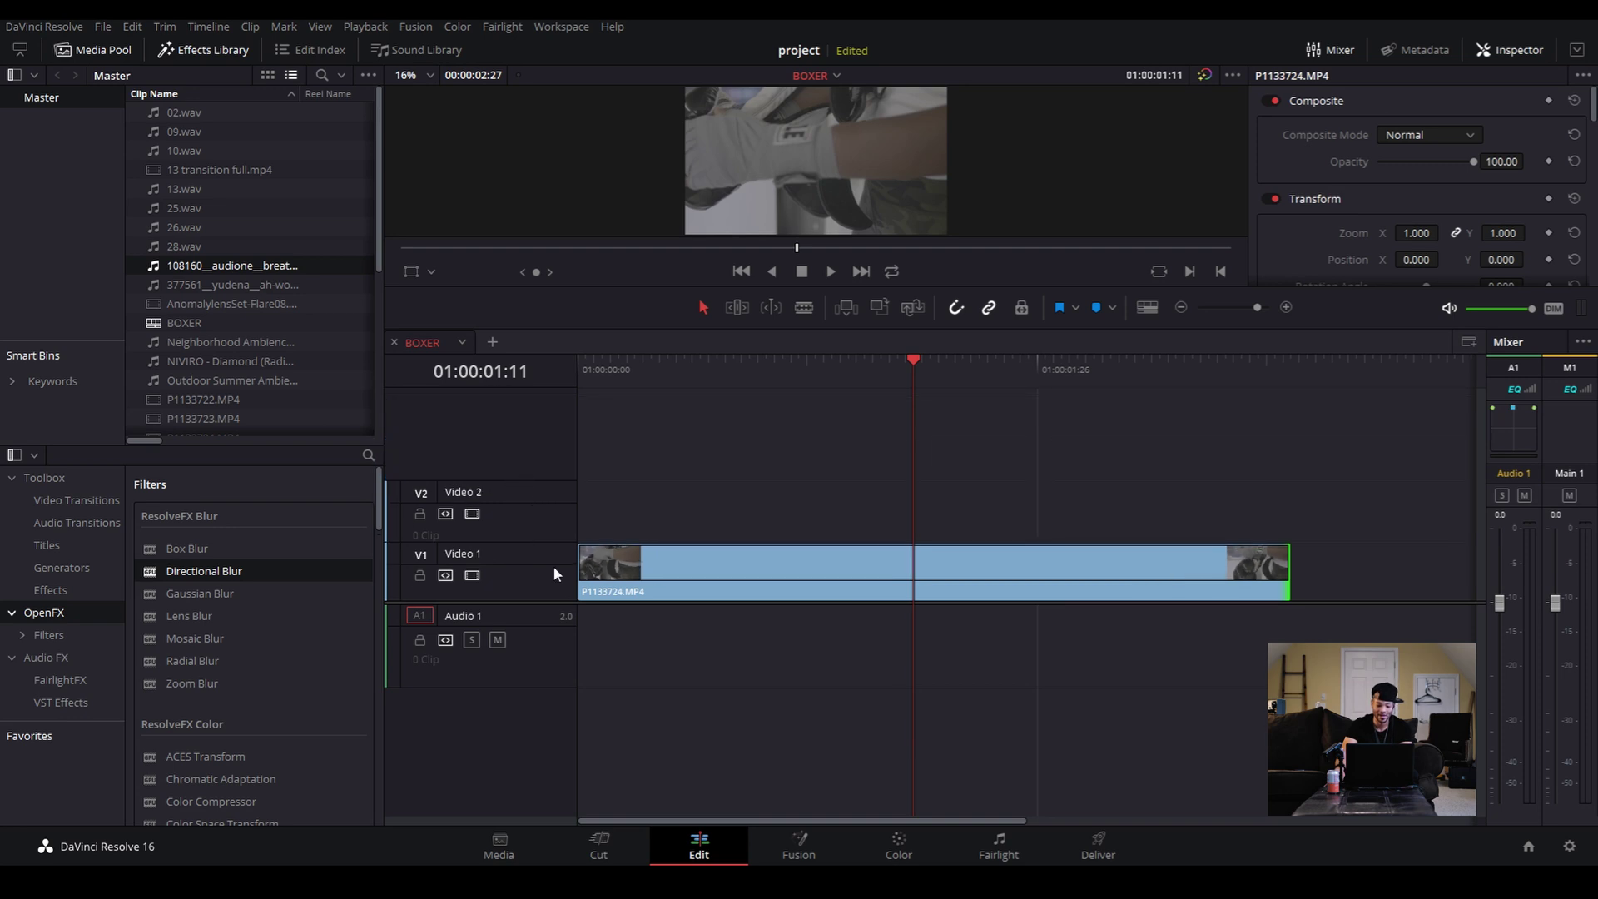
{"action": "left_click_drag", "start_coordinate": [548, 687], "coordinate": [554, 670]}
{"action": "left_click_drag", "start_coordinate": [893, 287], "coordinate": [892, 504]}
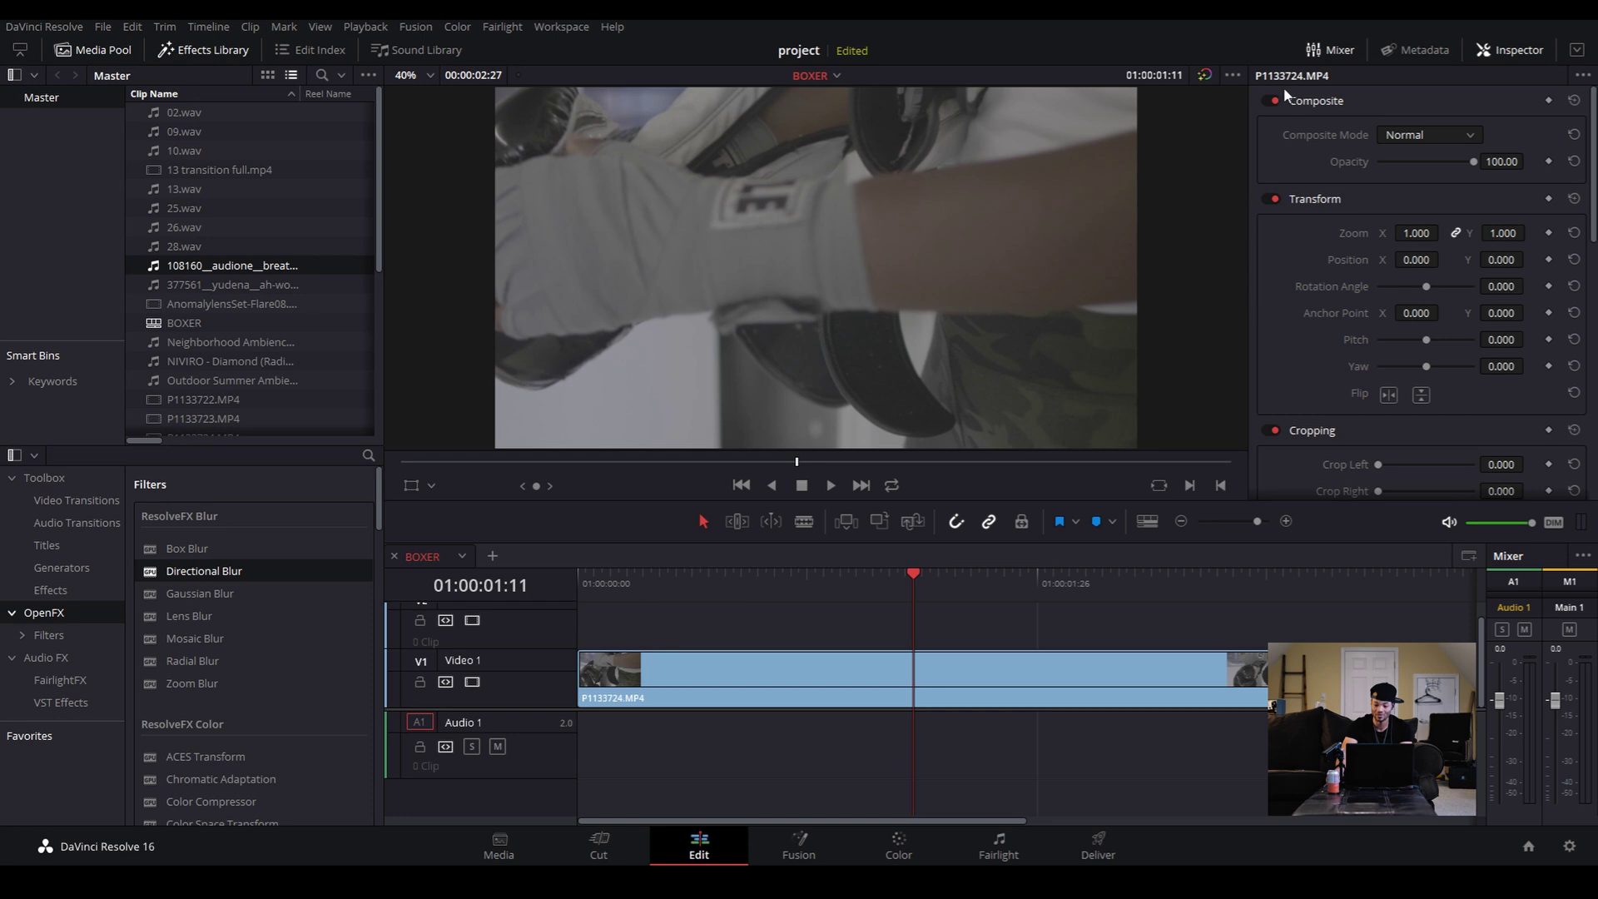
Replace the Inspector with the metadata of timeline clip P1133724.MP4 and examine its format and clip details
{"action": "left_click", "coordinate": [1510, 49]}
{"action": "left_click", "coordinate": [978, 667]}
{"action": "left_click", "coordinate": [1425, 52]}
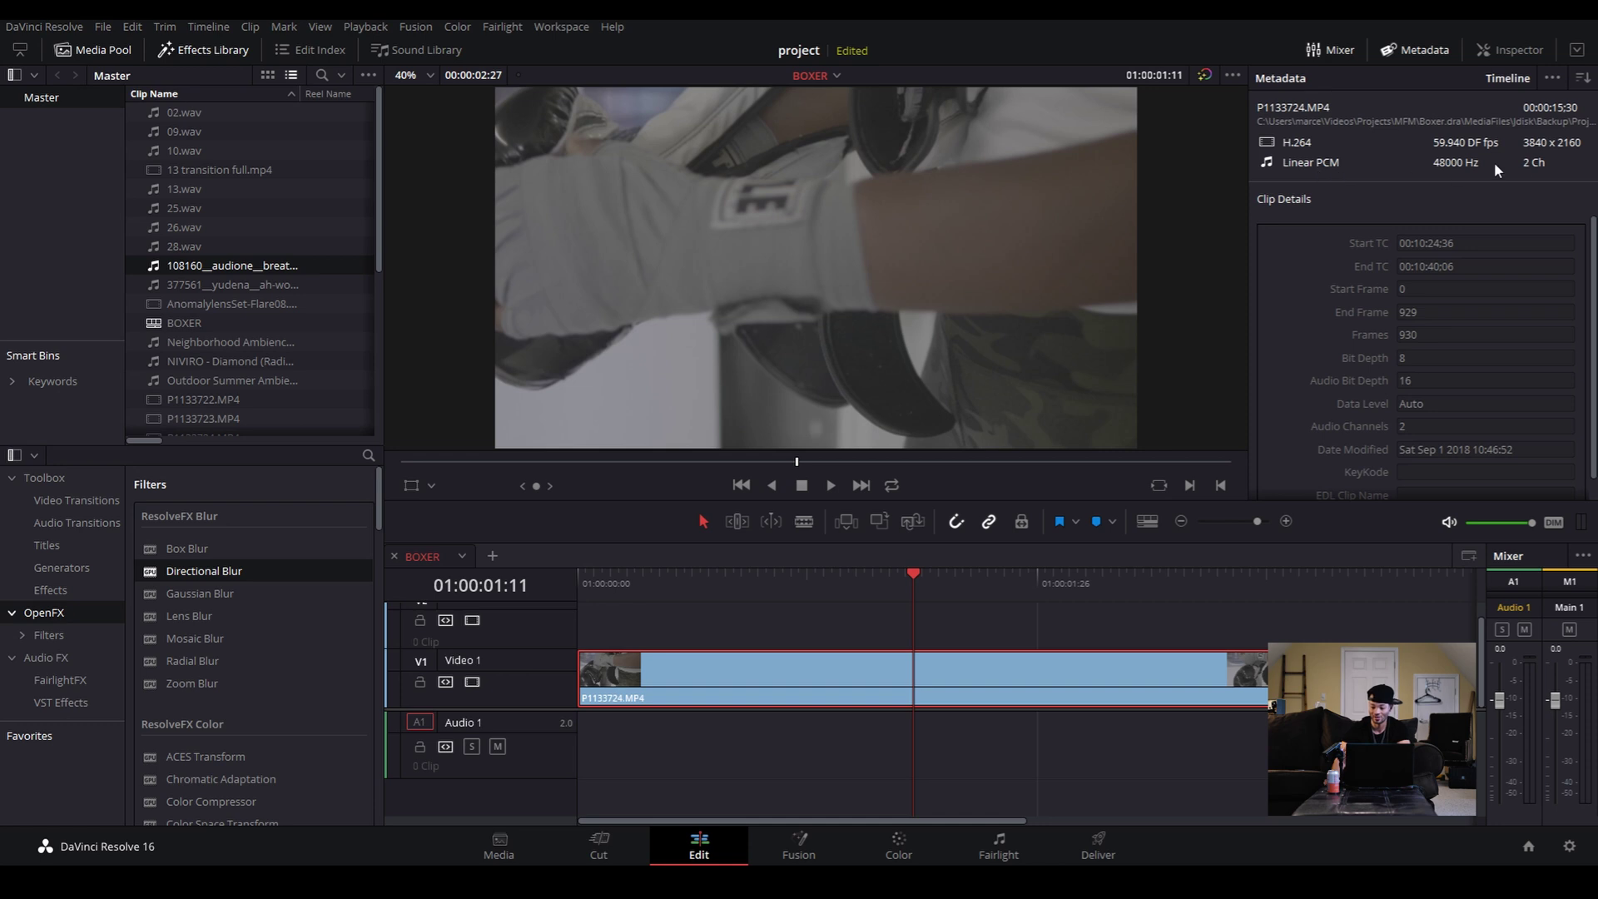
{"action": "scroll", "coordinate": [1448, 274], "scroll_direction": "down", "scroll_amount": 1}
{"action": "scroll", "coordinate": [1450, 300], "scroll_direction": "up", "scroll_amount": 1}
{"action": "scroll", "coordinate": [1452, 353], "scroll_direction": "down", "scroll_amount": 1}
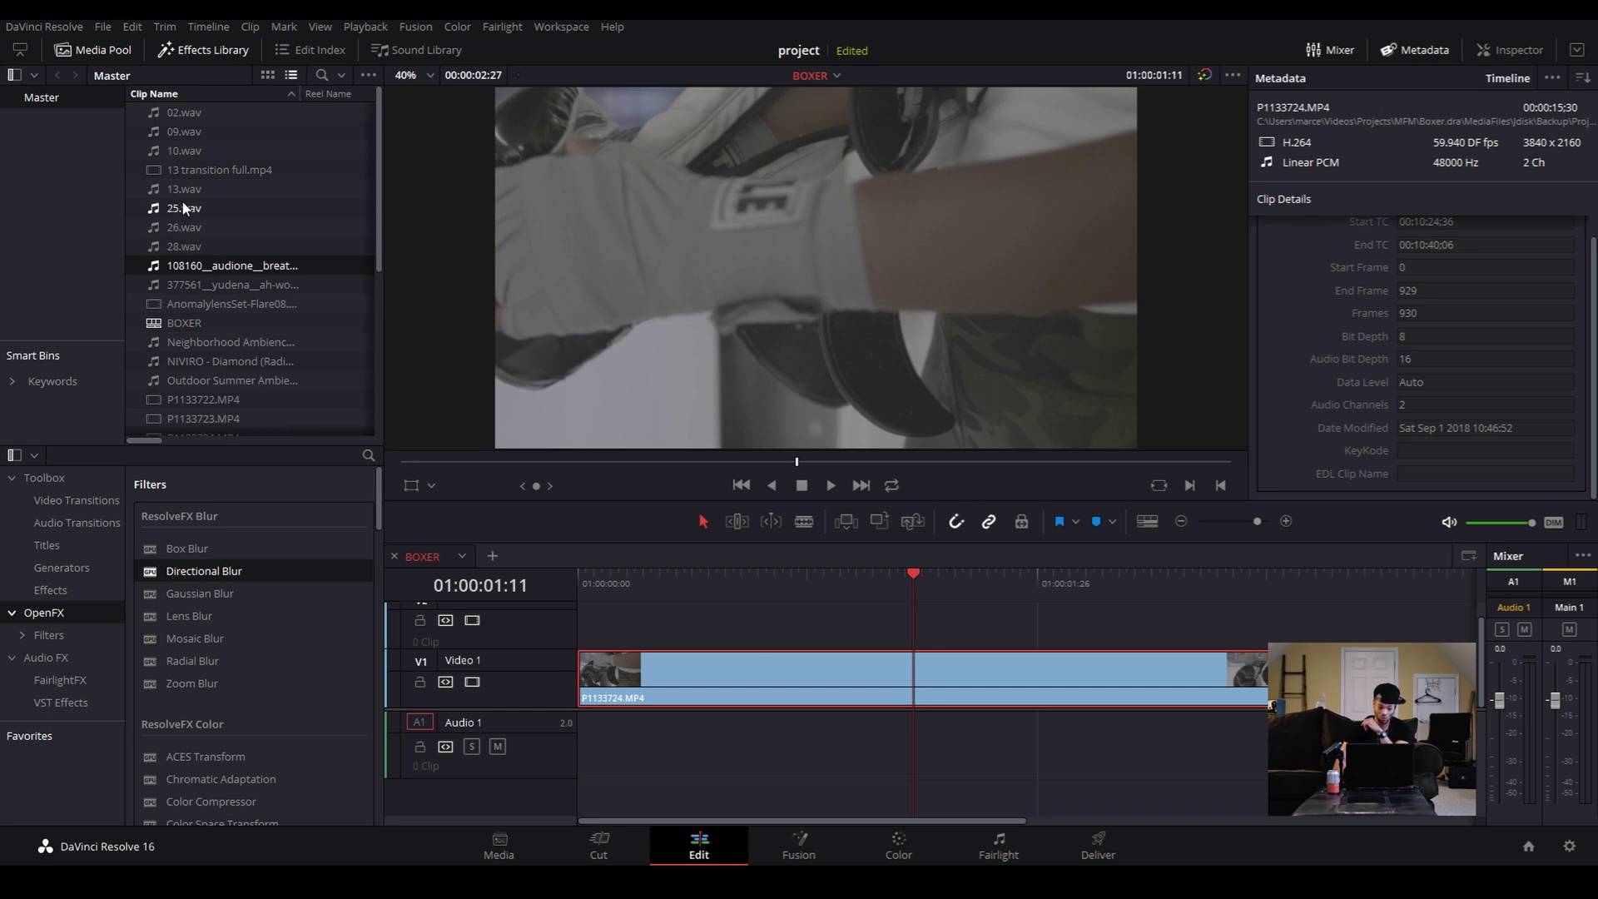
Load P1133730.MP4 from the media pool to check its metadata, then close the metadata display
{"action": "scroll", "coordinate": [213, 356], "scroll_direction": "down", "scroll_amount": 3}
{"action": "double_click", "coordinate": [193, 343]}
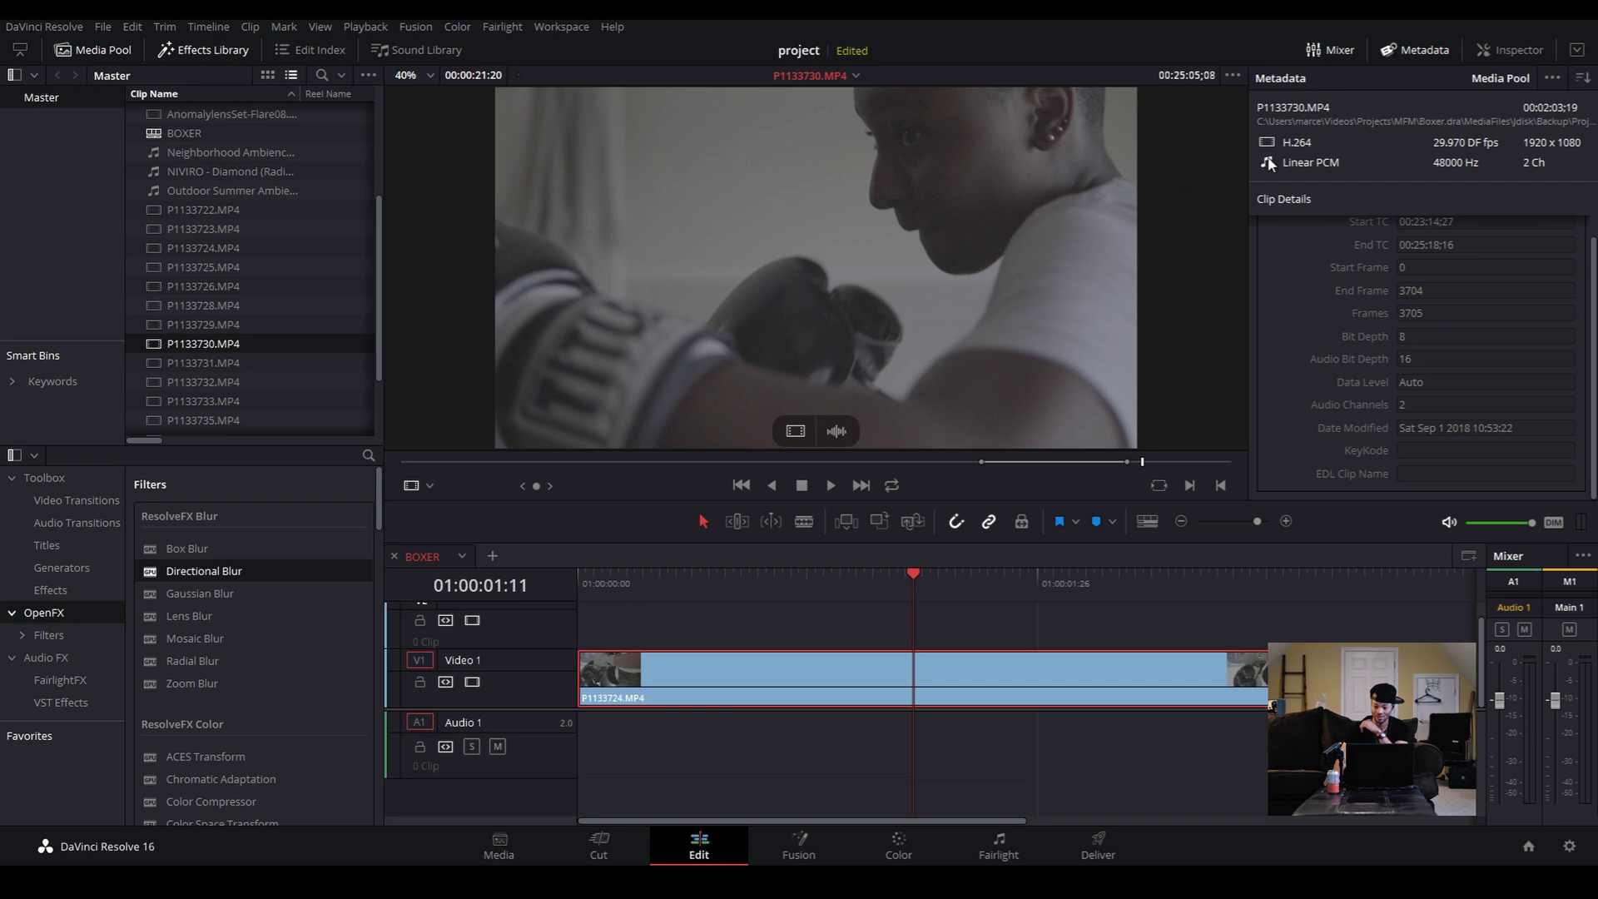
{"action": "left_click", "coordinate": [1424, 50]}
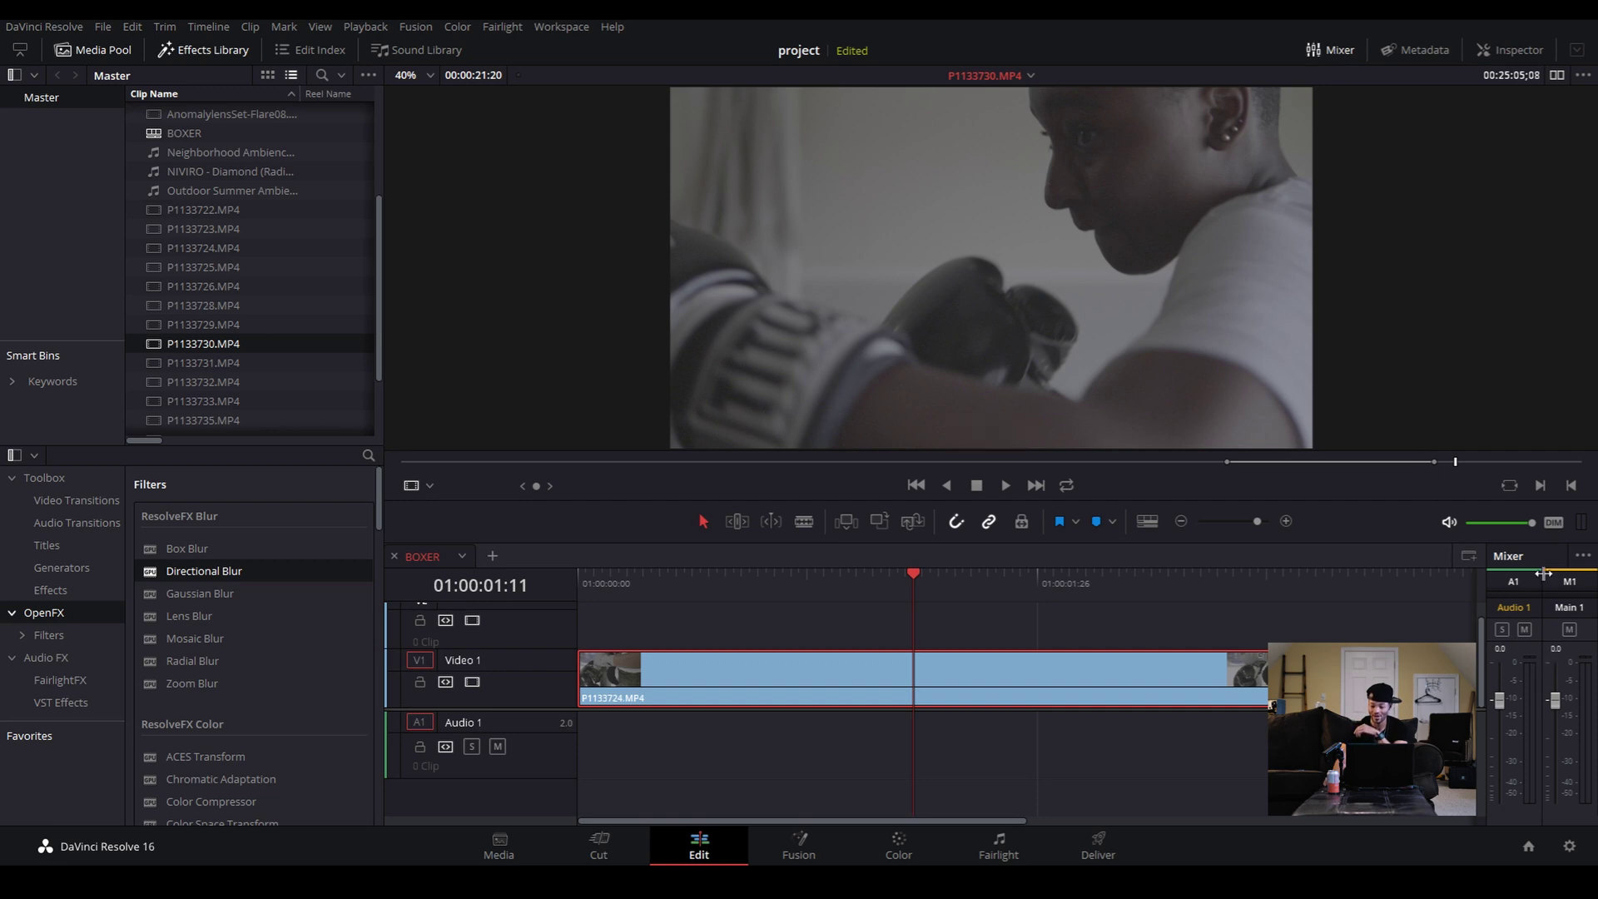
Hide the audio mixer and bring back the Inspector for P1133724.MP4
{"action": "left_click", "coordinate": [1337, 56]}
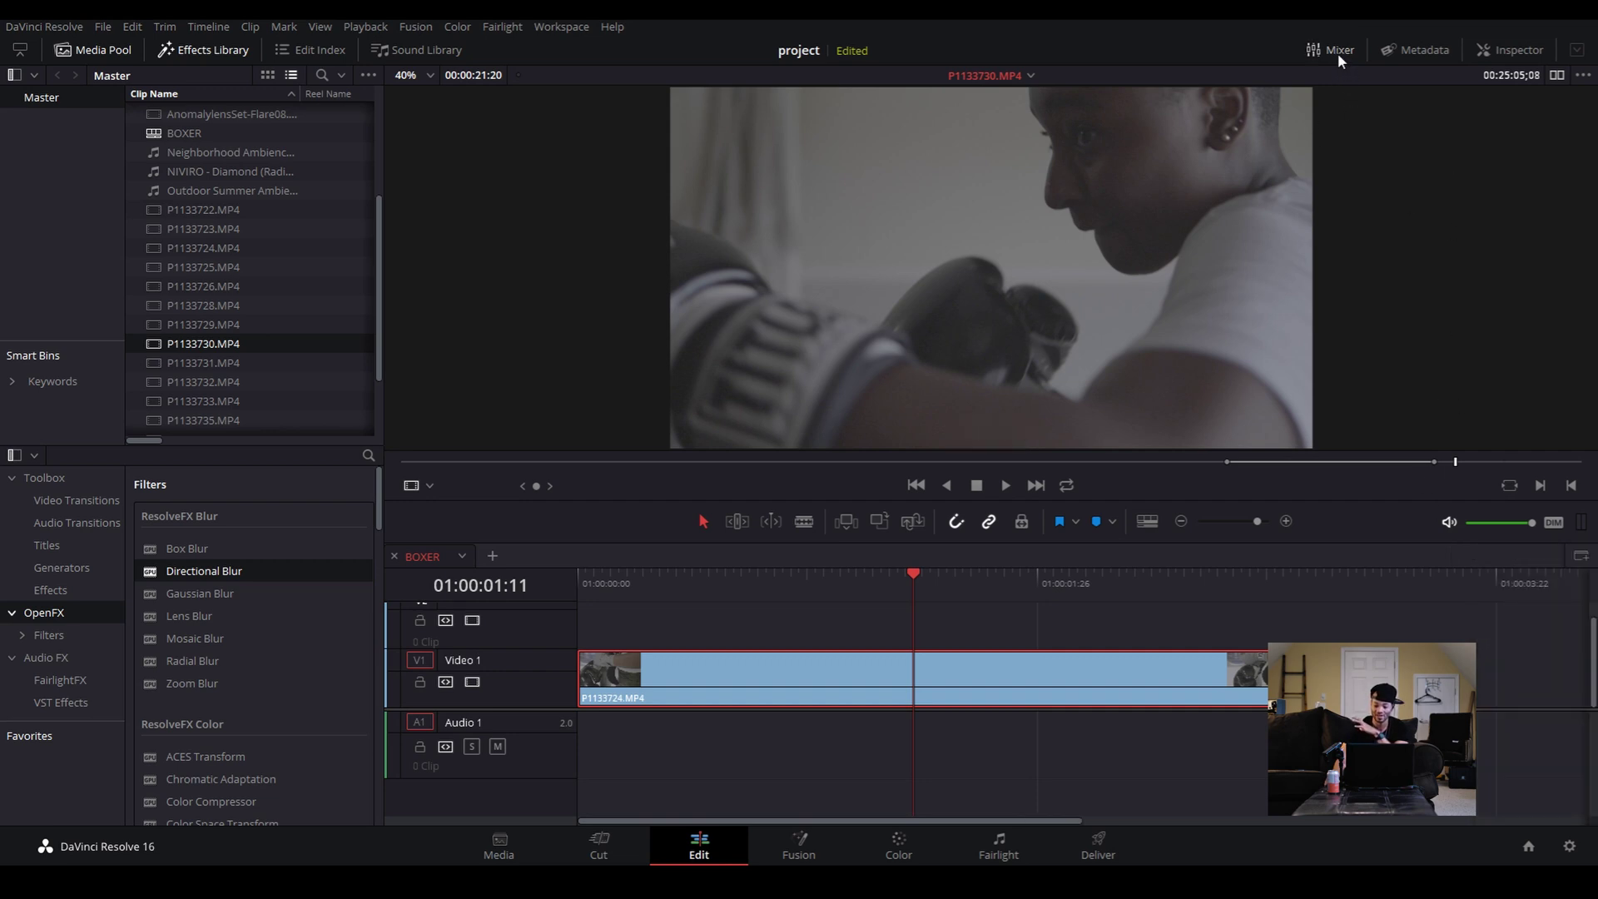
{"action": "left_click", "coordinate": [1336, 53]}
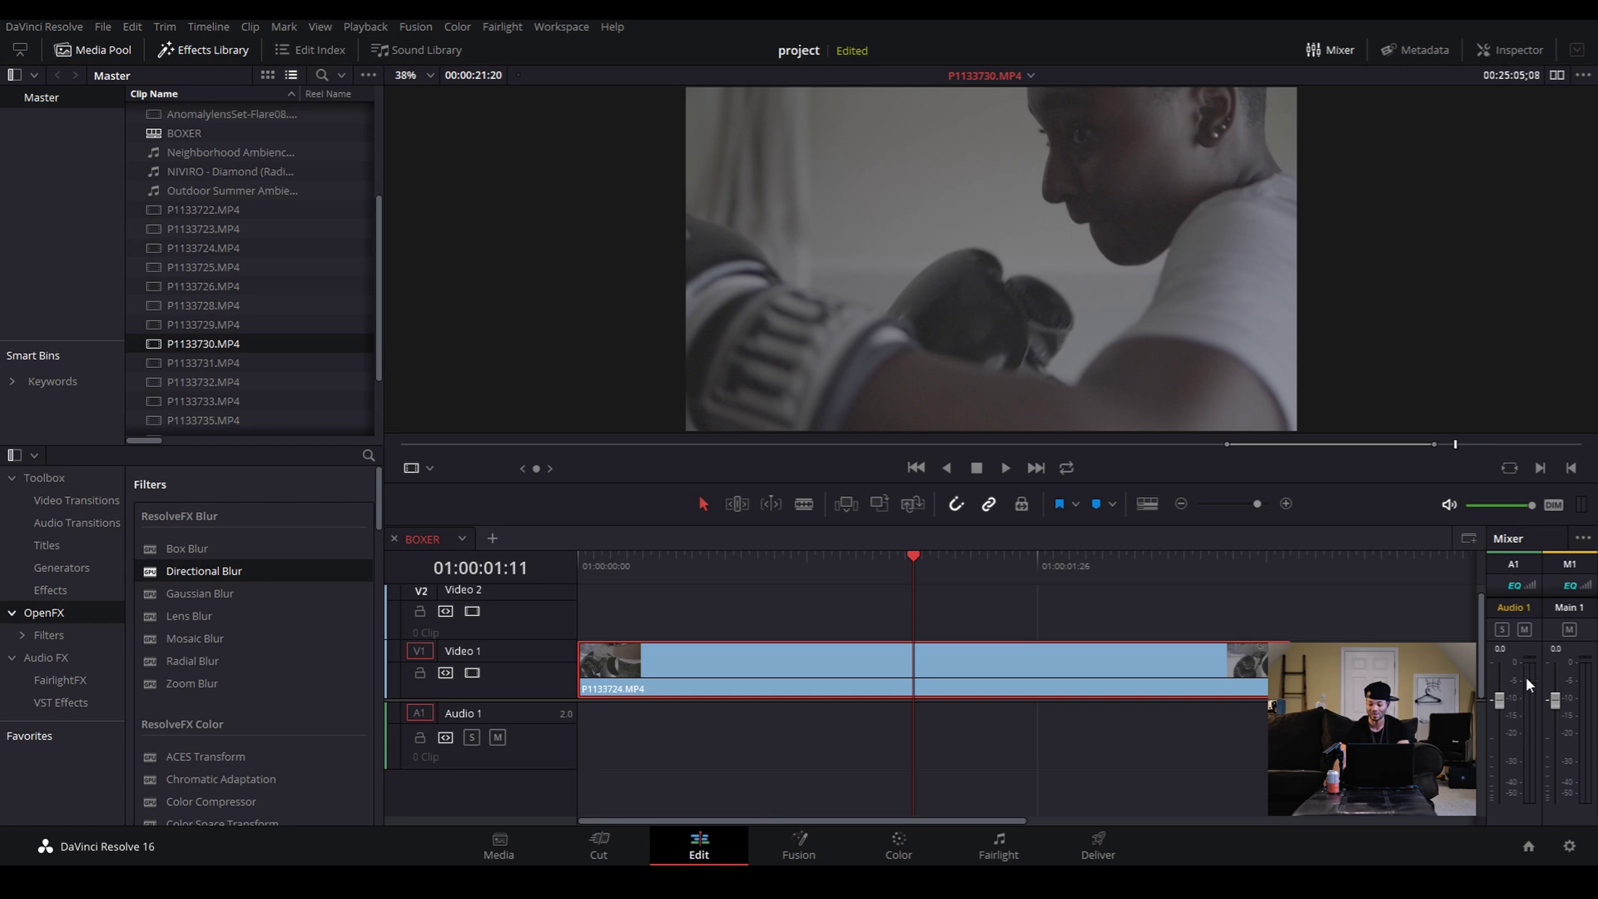
{"action": "left_click", "coordinate": [1334, 52]}
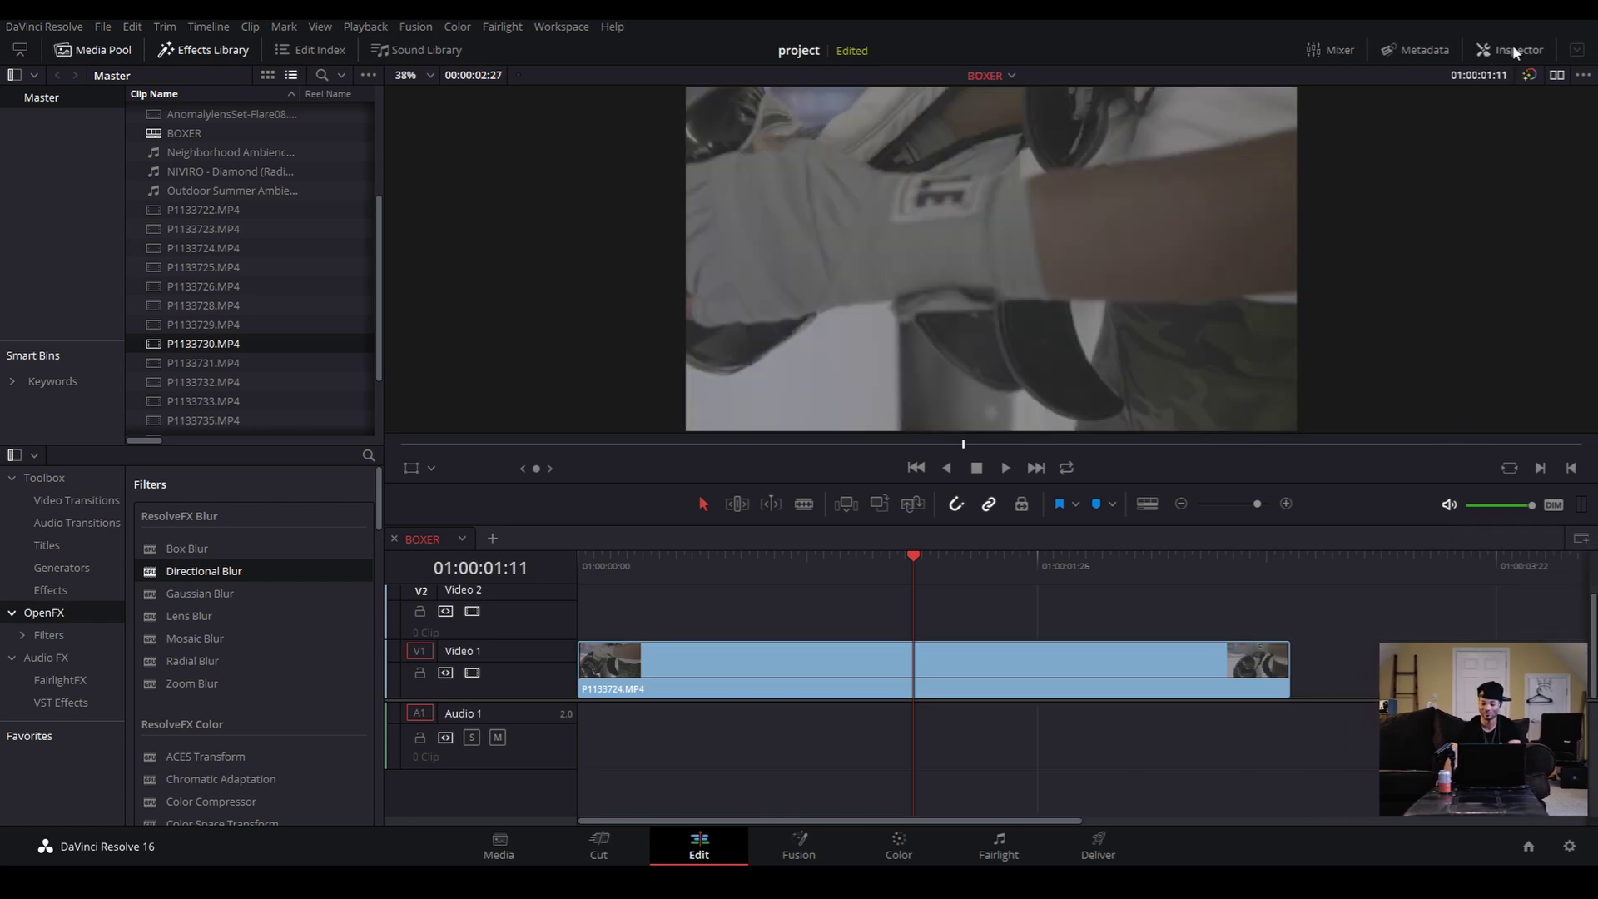
{"action": "left_click", "coordinate": [1513, 53]}
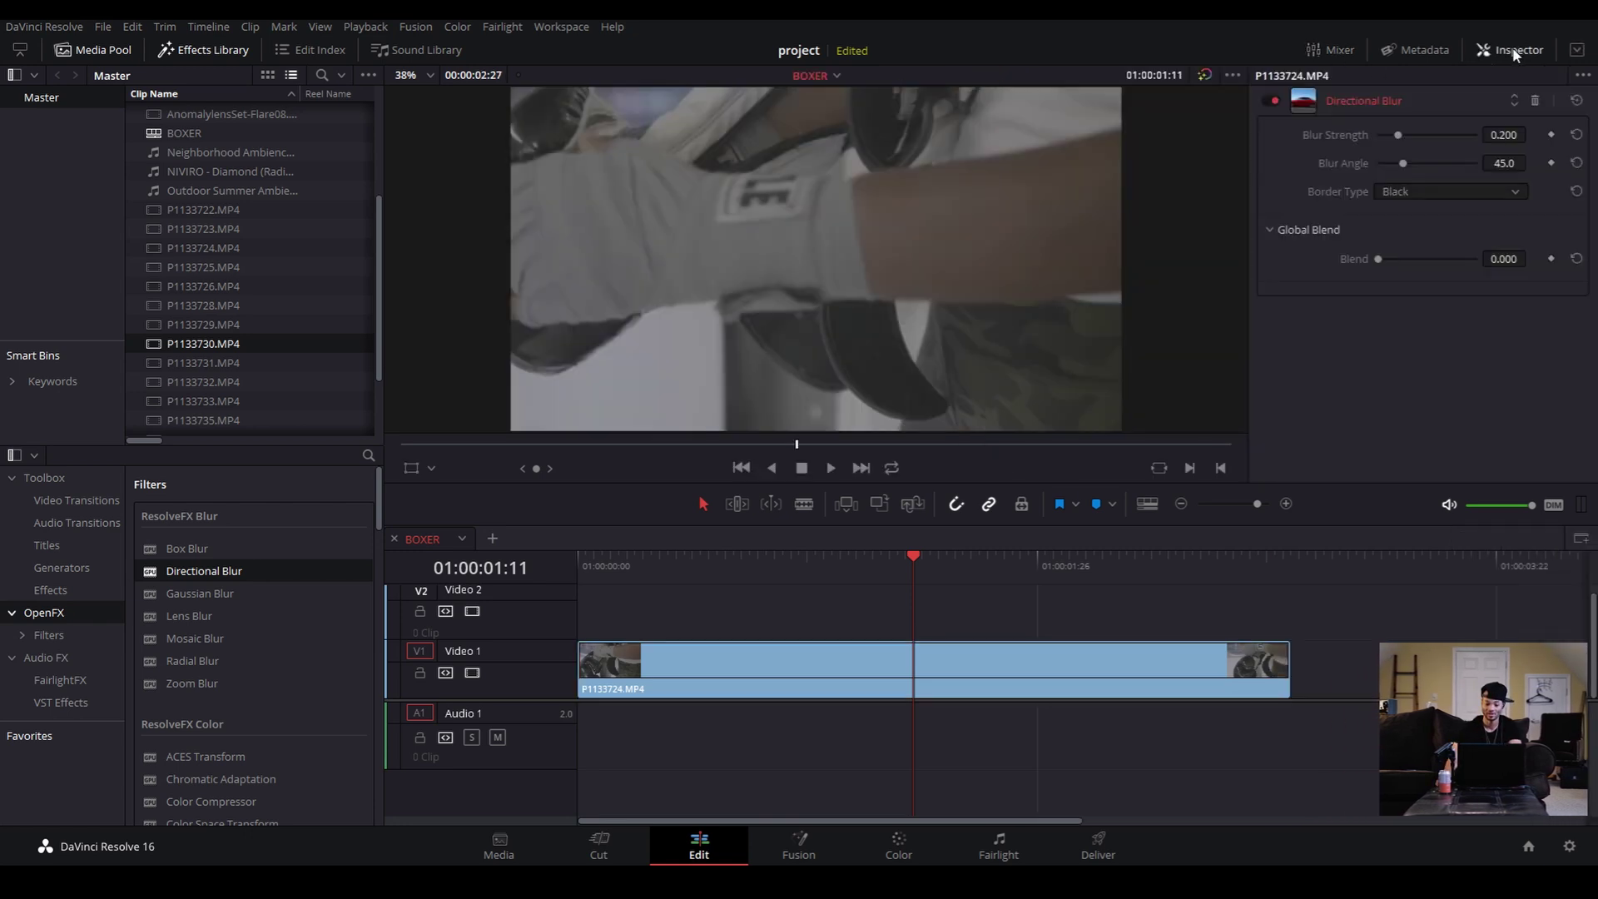
Return the playhead to the start of the BOXER timeline and zoom the timeline out two levels
{"action": "left_click_drag", "start_coordinate": [912, 566], "coordinate": [574, 586]}
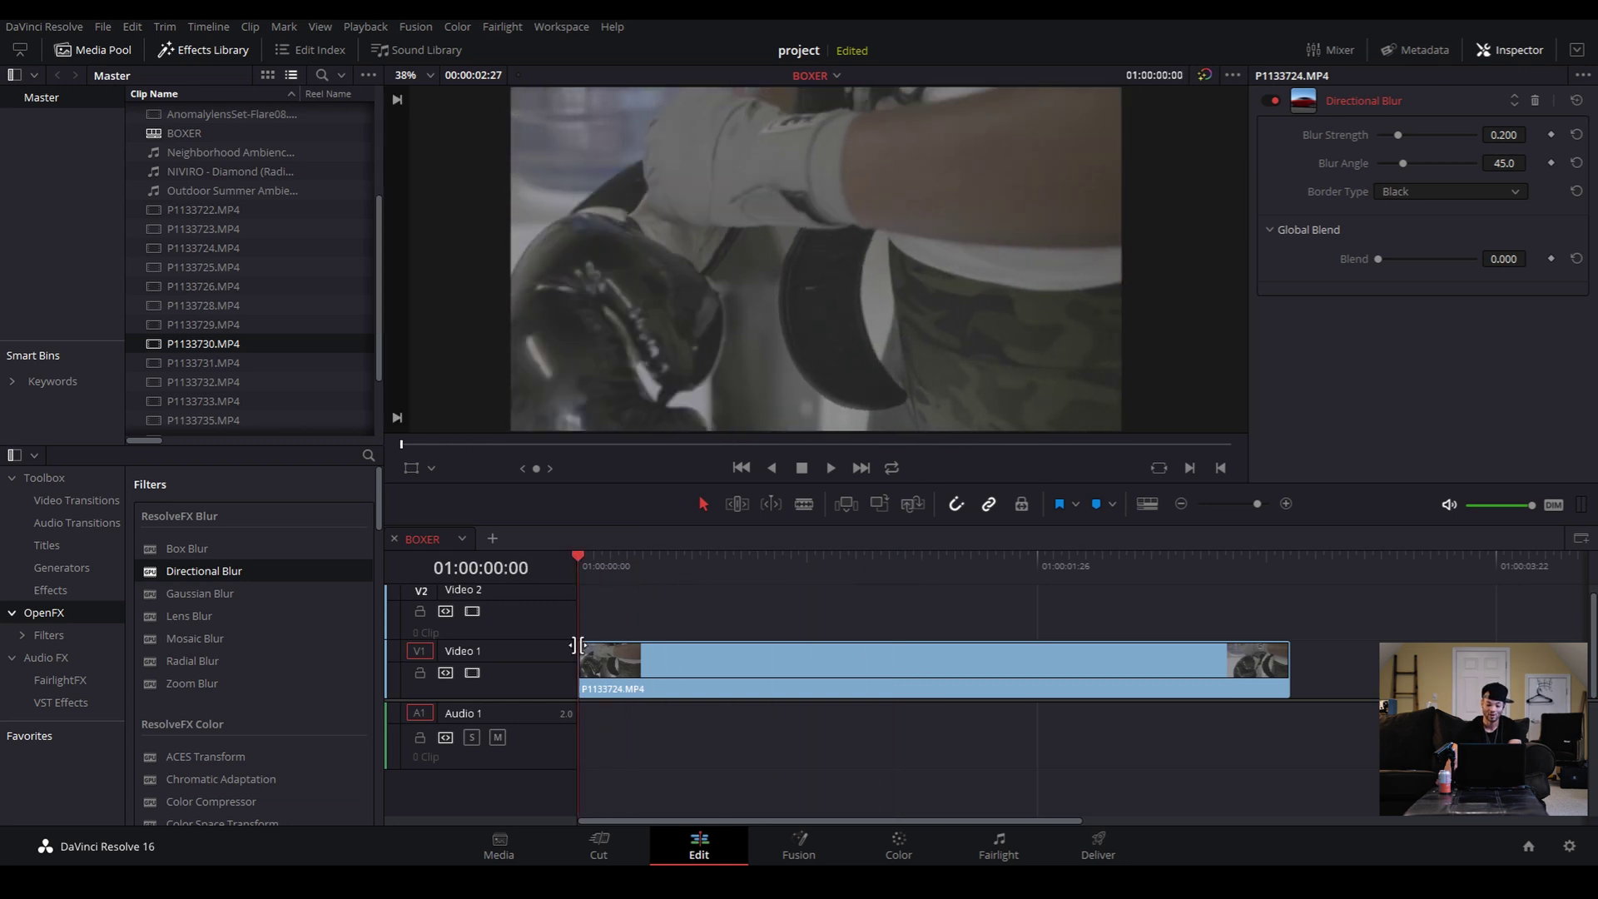
{"action": "left_click", "coordinate": [1181, 504]}
{"action": "left_click", "coordinate": [1181, 504]}
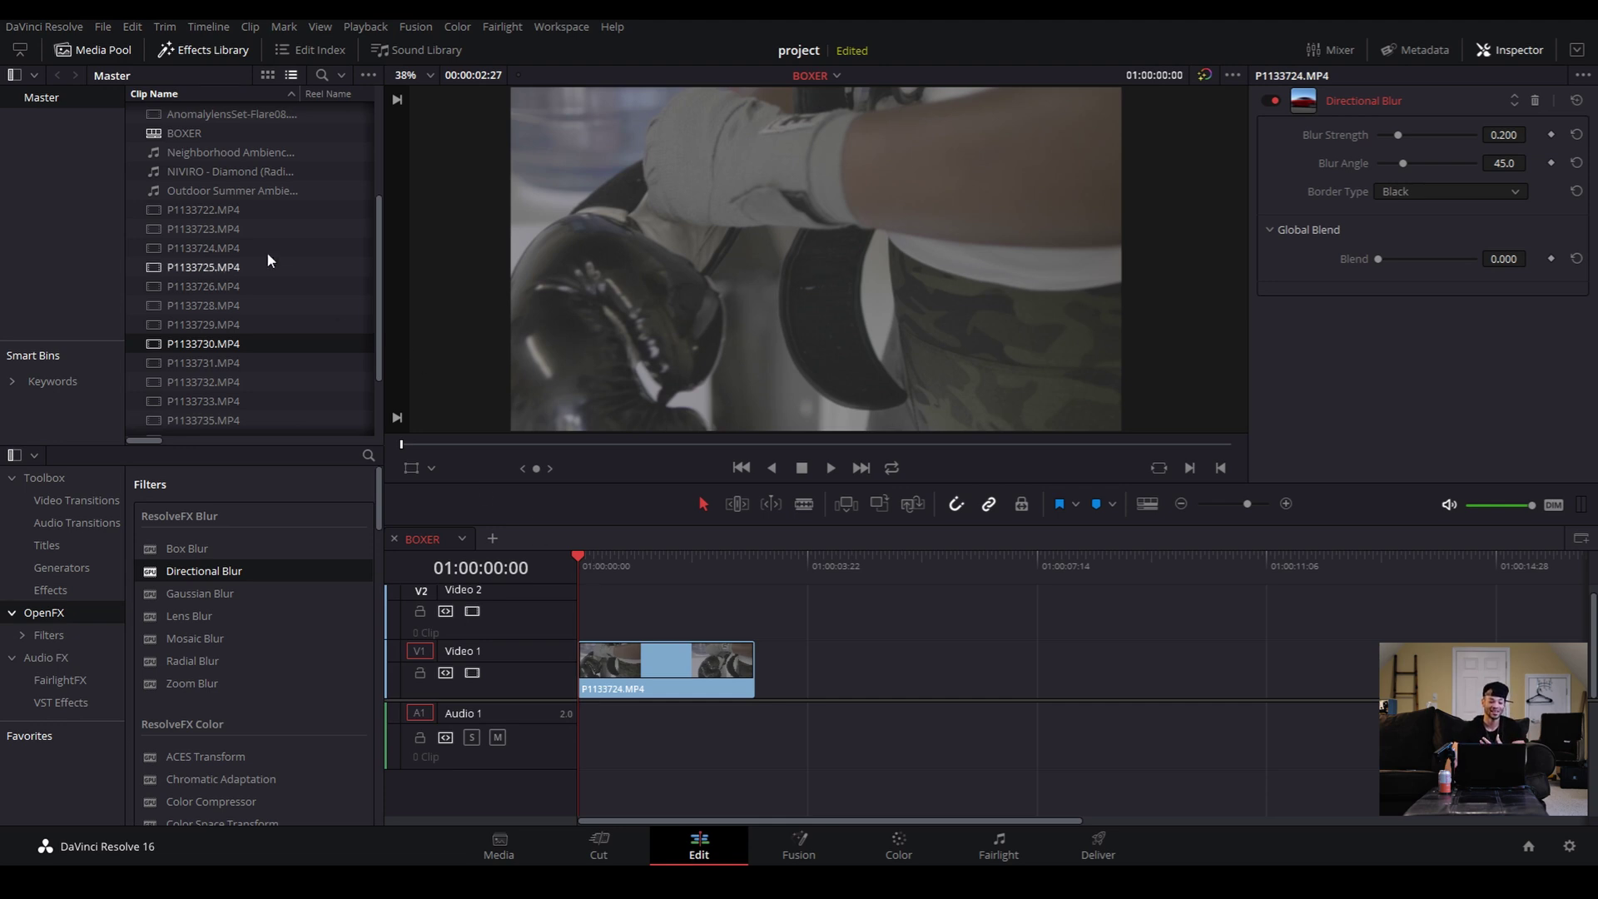
Load NIVIRO - Diamond (Radio Edit).mp3 from the media pool and listen from its opening through the first drop
{"action": "double_click", "coordinate": [270, 177]}
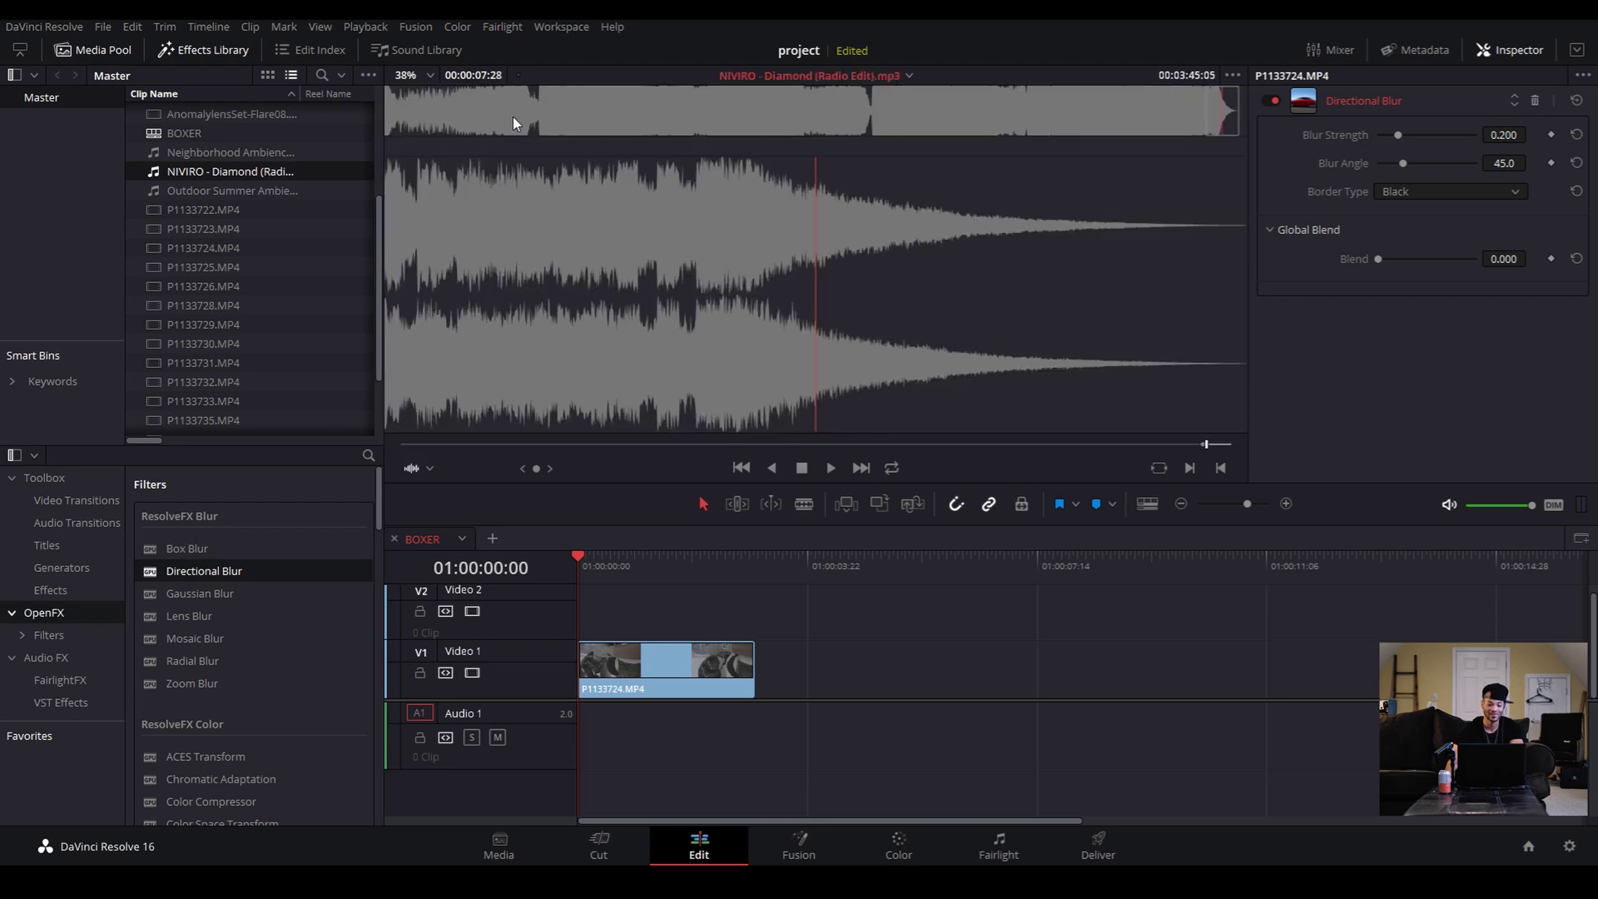
{"action": "left_click", "coordinate": [417, 109]}
{"action": "key", "text": "space"}
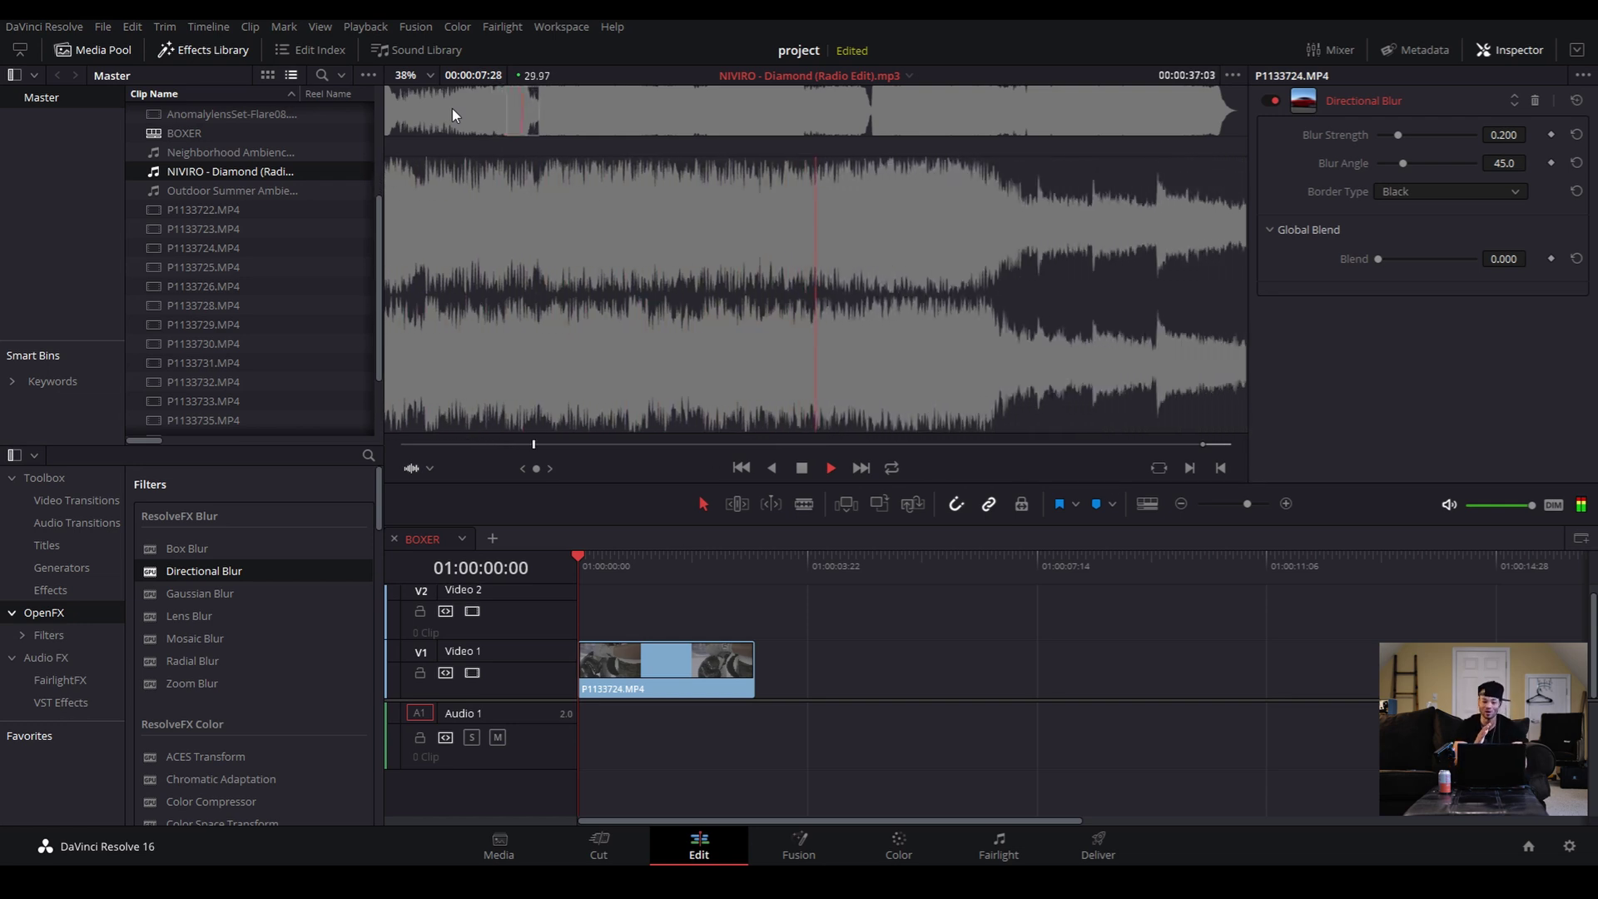
{"action": "key", "text": "space"}
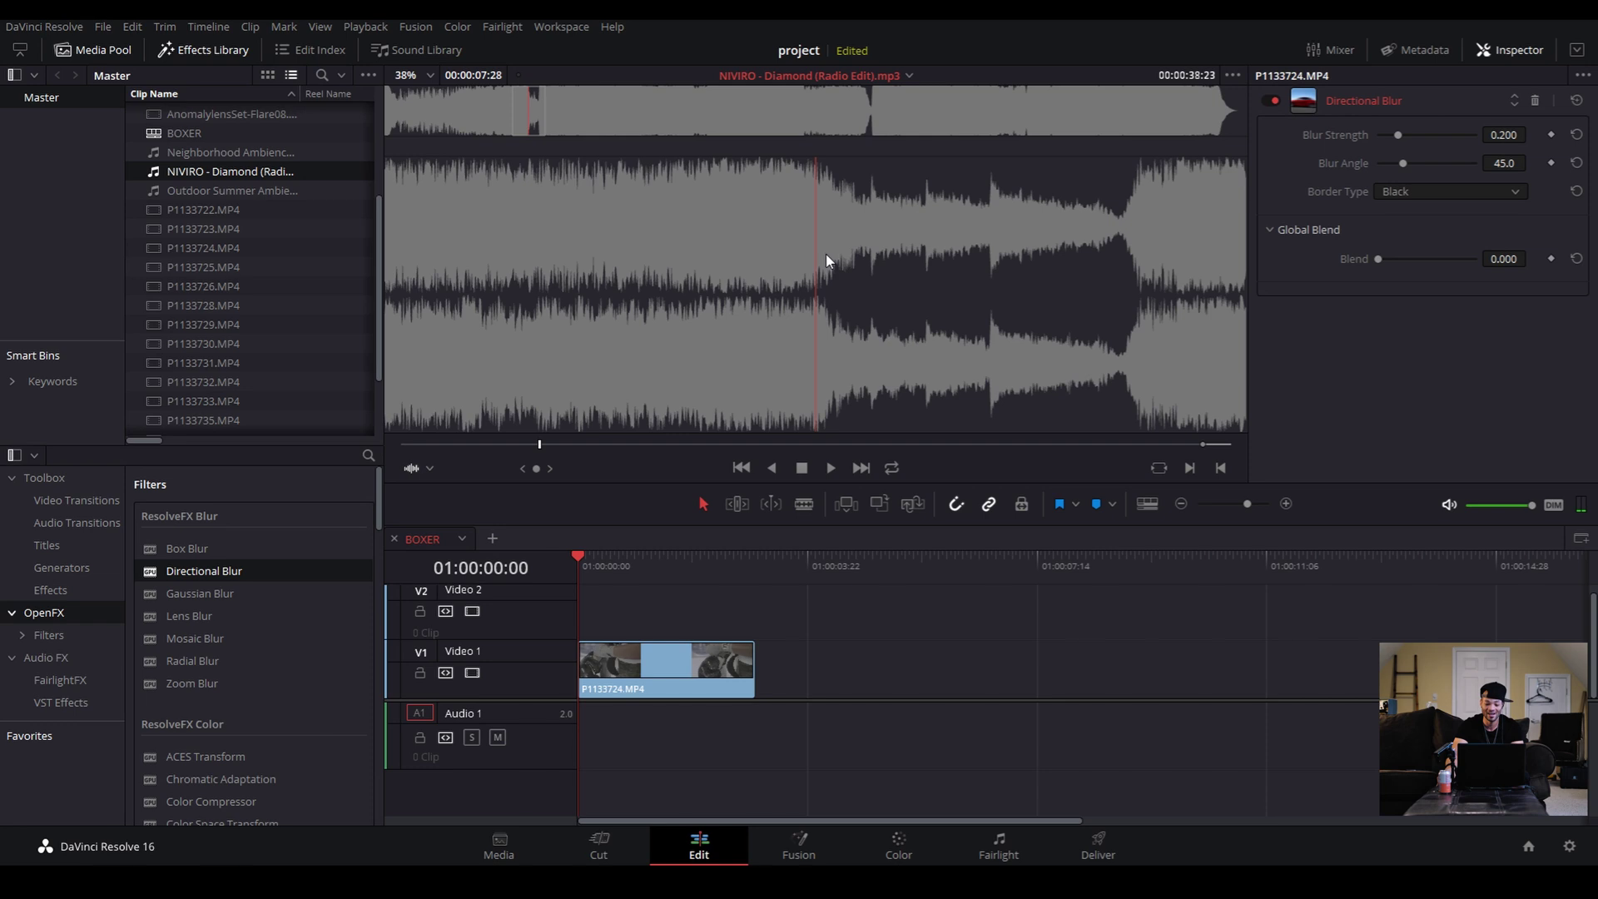
{"action": "key", "text": "space"}
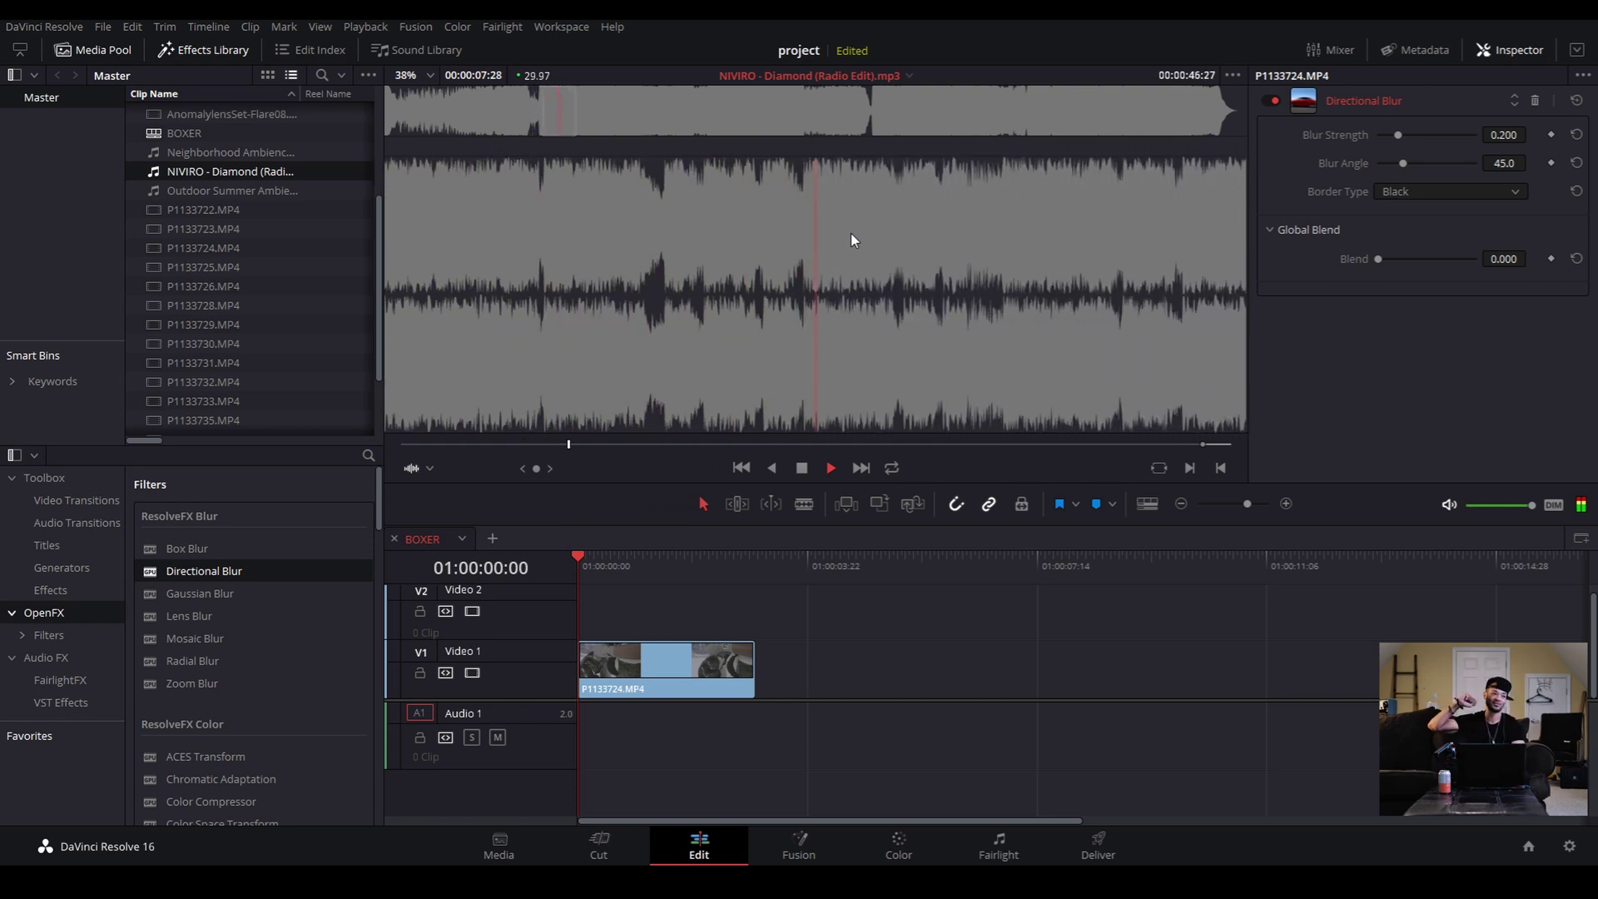
{"action": "key", "text": "space"}
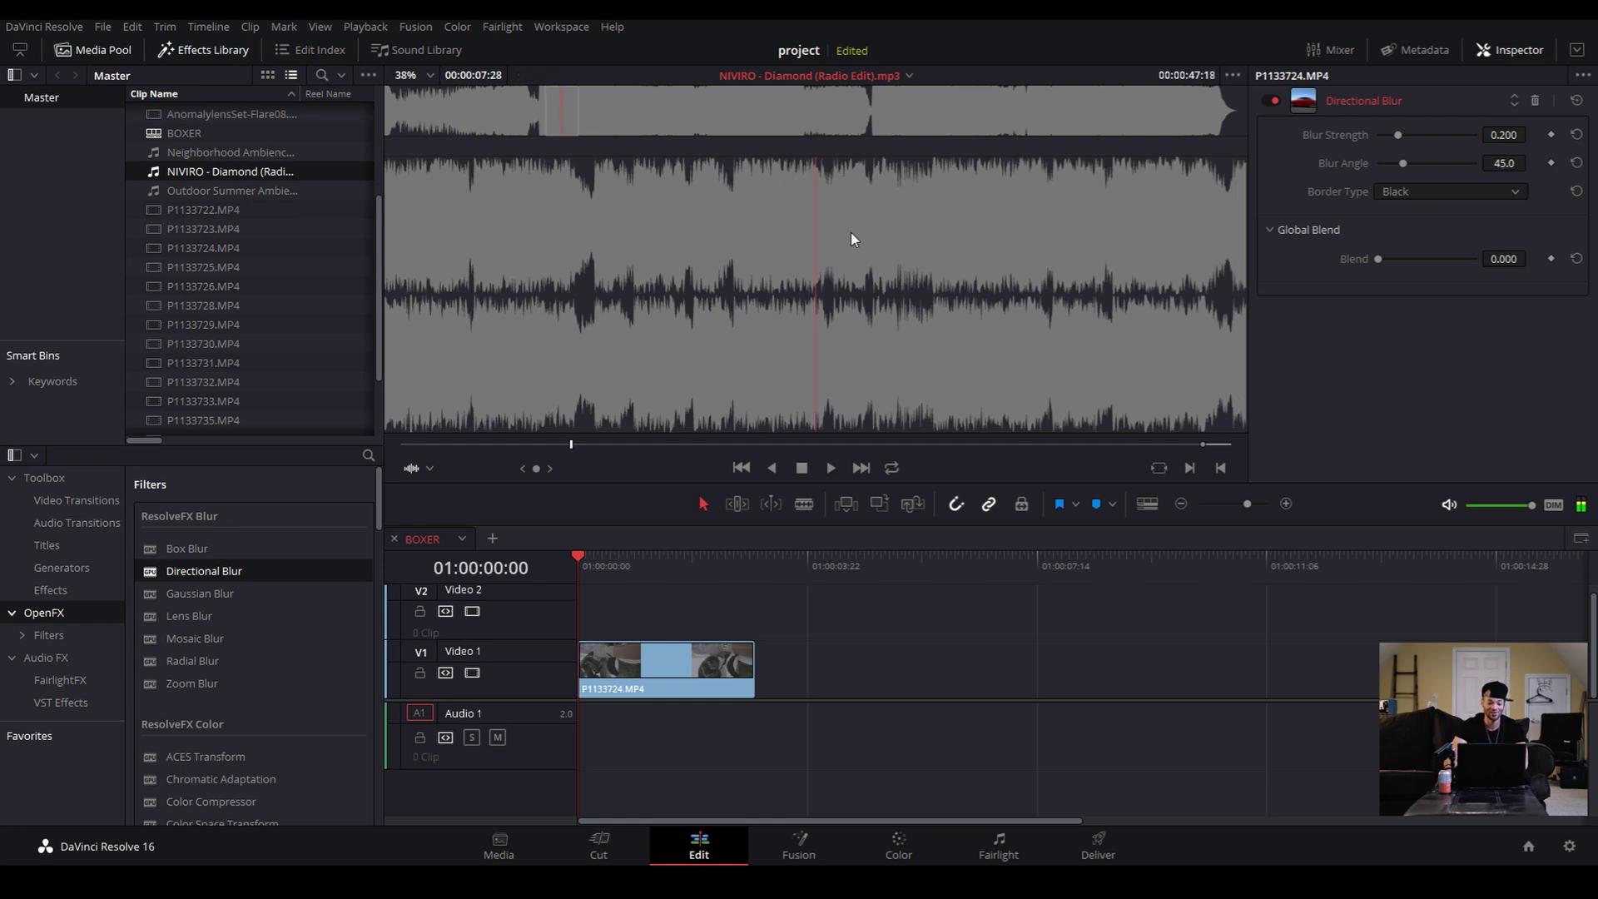
Replay the quiet passage before the song's first drop and set the out point just before the drop at 00:00:41:24
{"action": "left_click", "coordinate": [535, 121]}
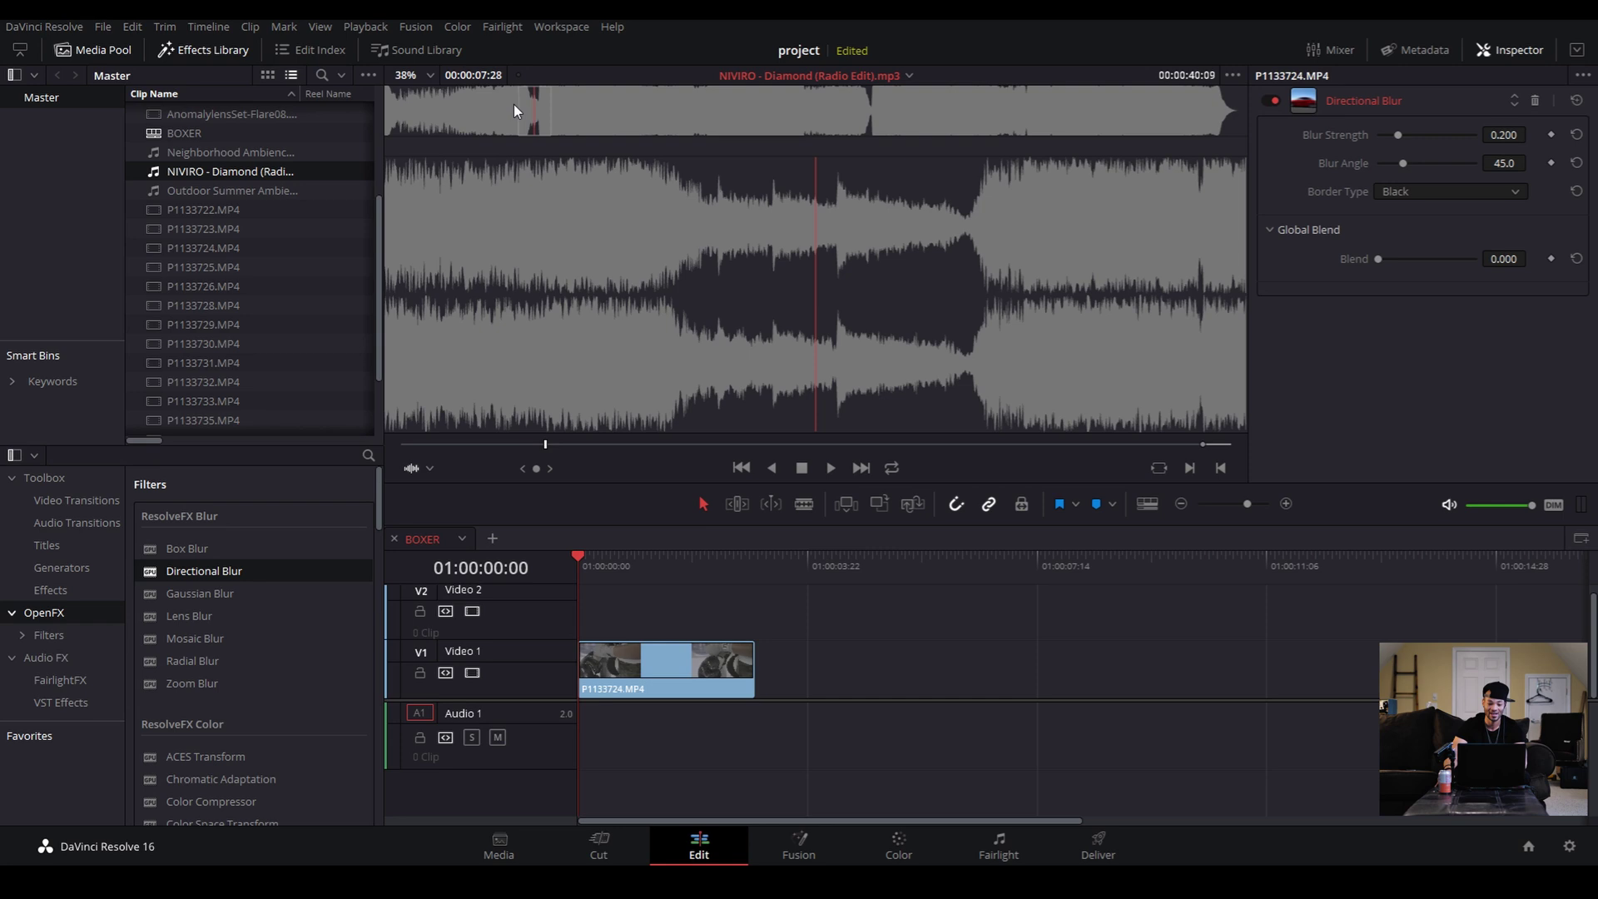
{"action": "left_click", "coordinate": [539, 105]}
{"action": "left_click_drag", "start_coordinate": [537, 101], "coordinate": [533, 104]}
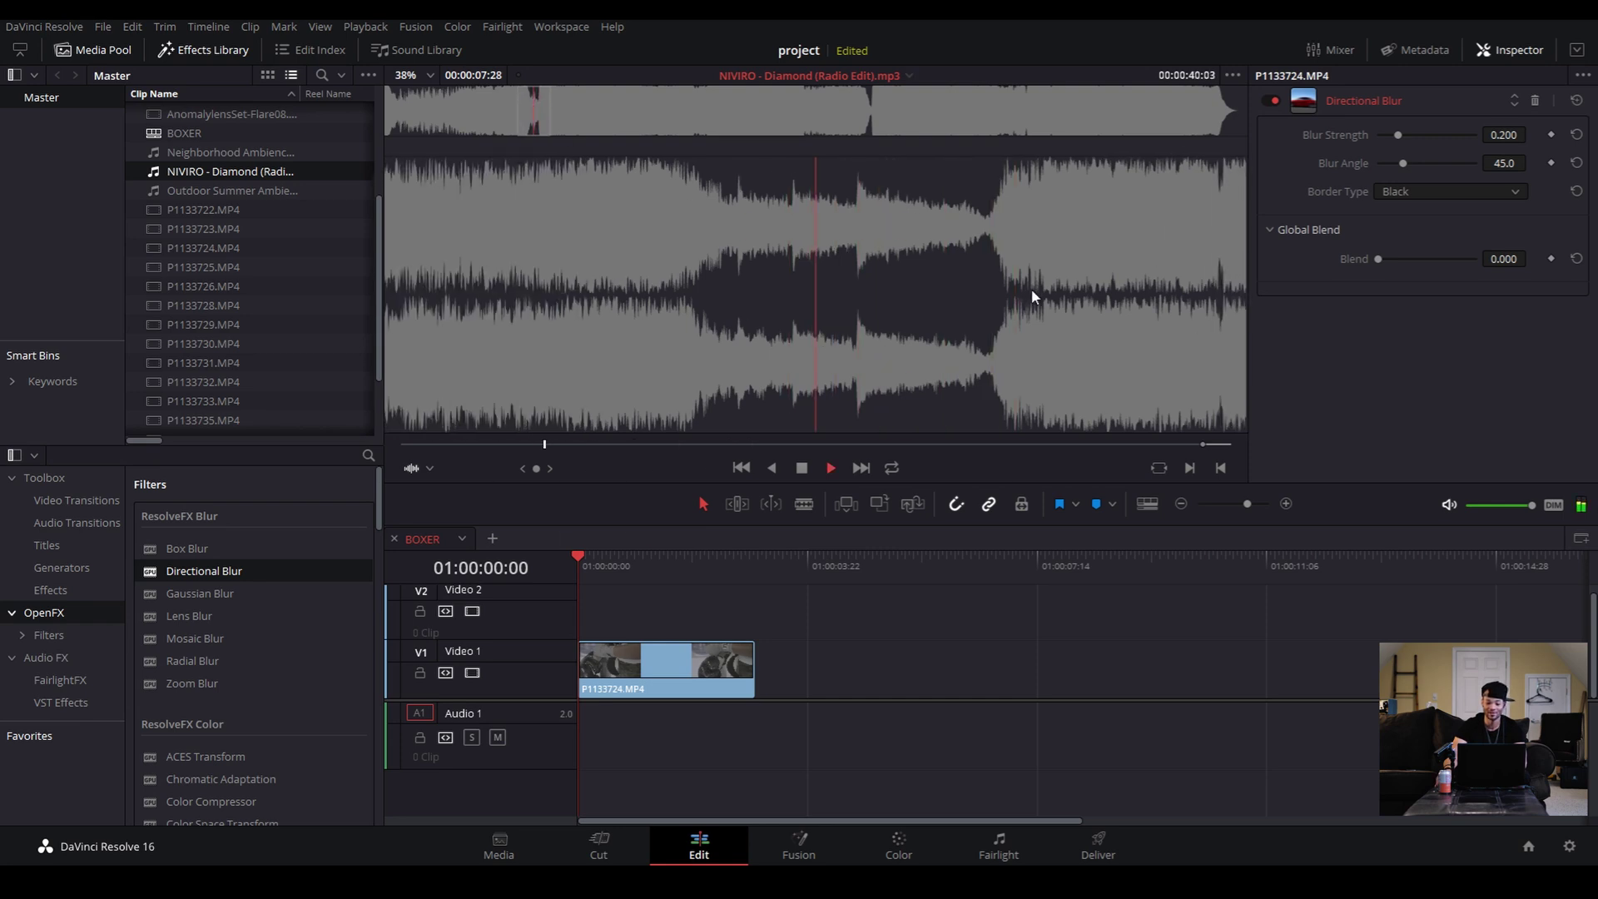
{"action": "key", "text": "space"}
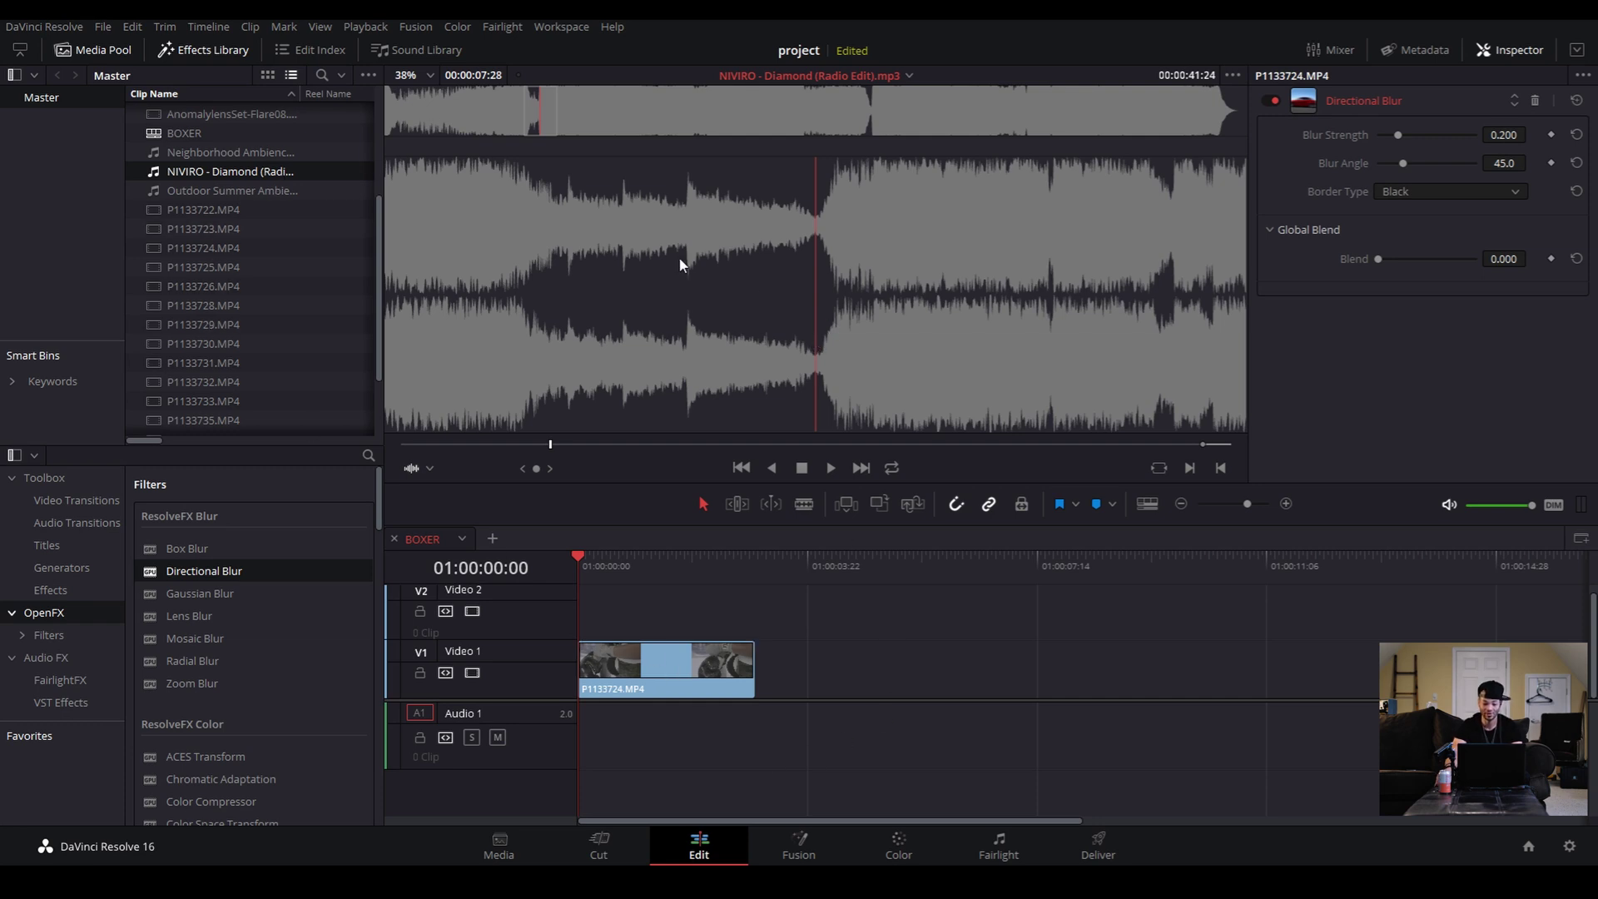
{"action": "key", "text": "o"}
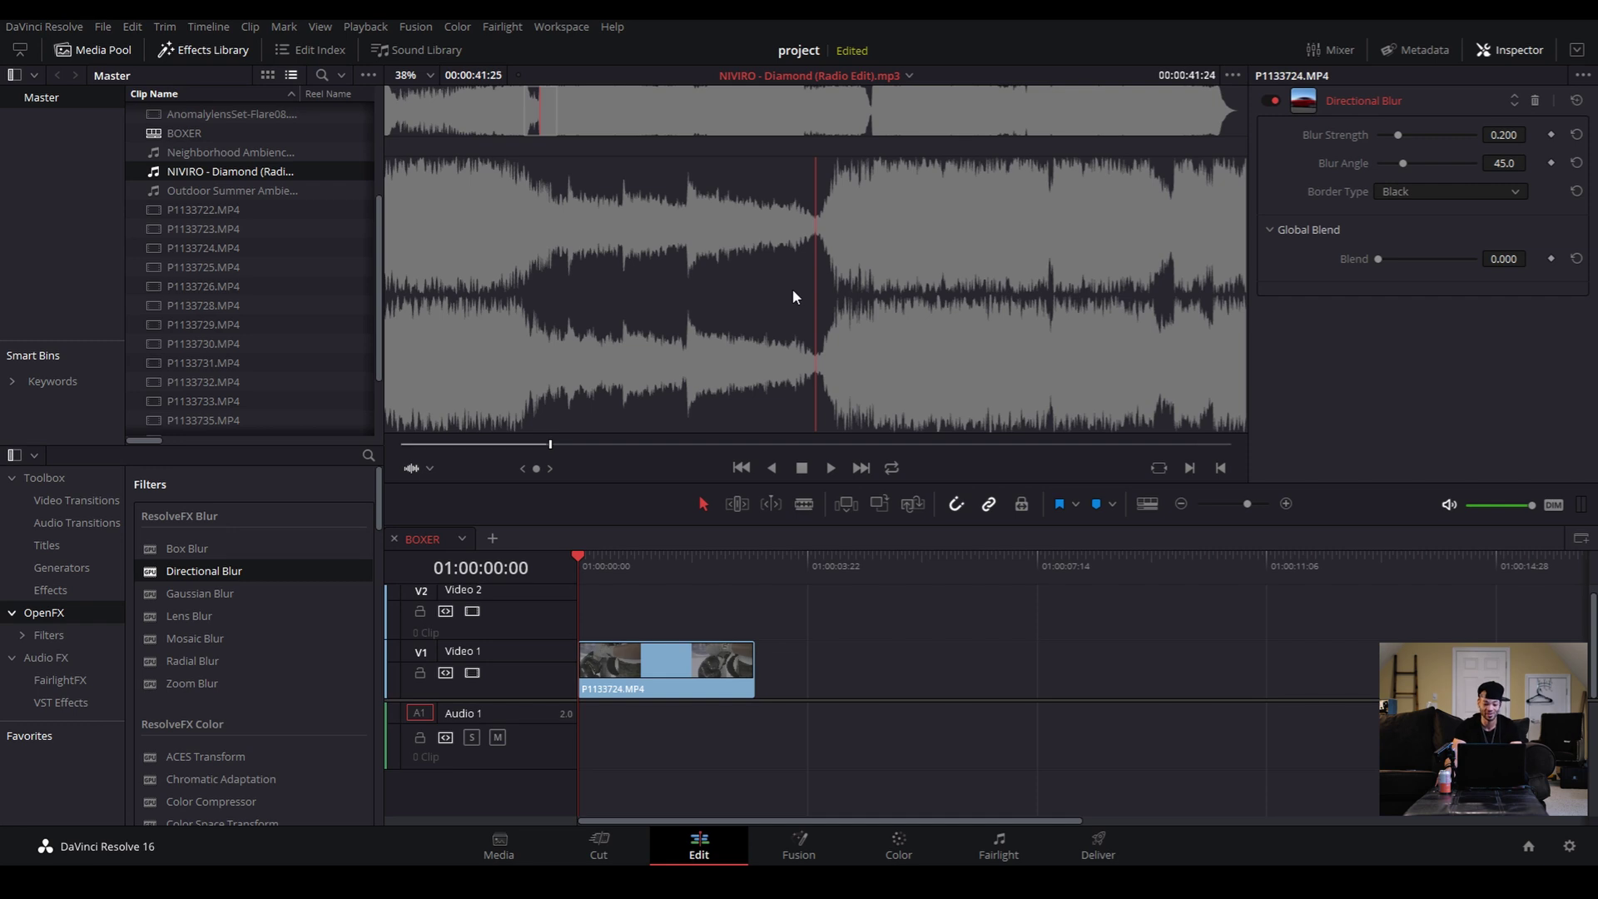
Listen to several spots in the song's opening to find a suitable starting beat
{"action": "left_click", "coordinate": [427, 113]}
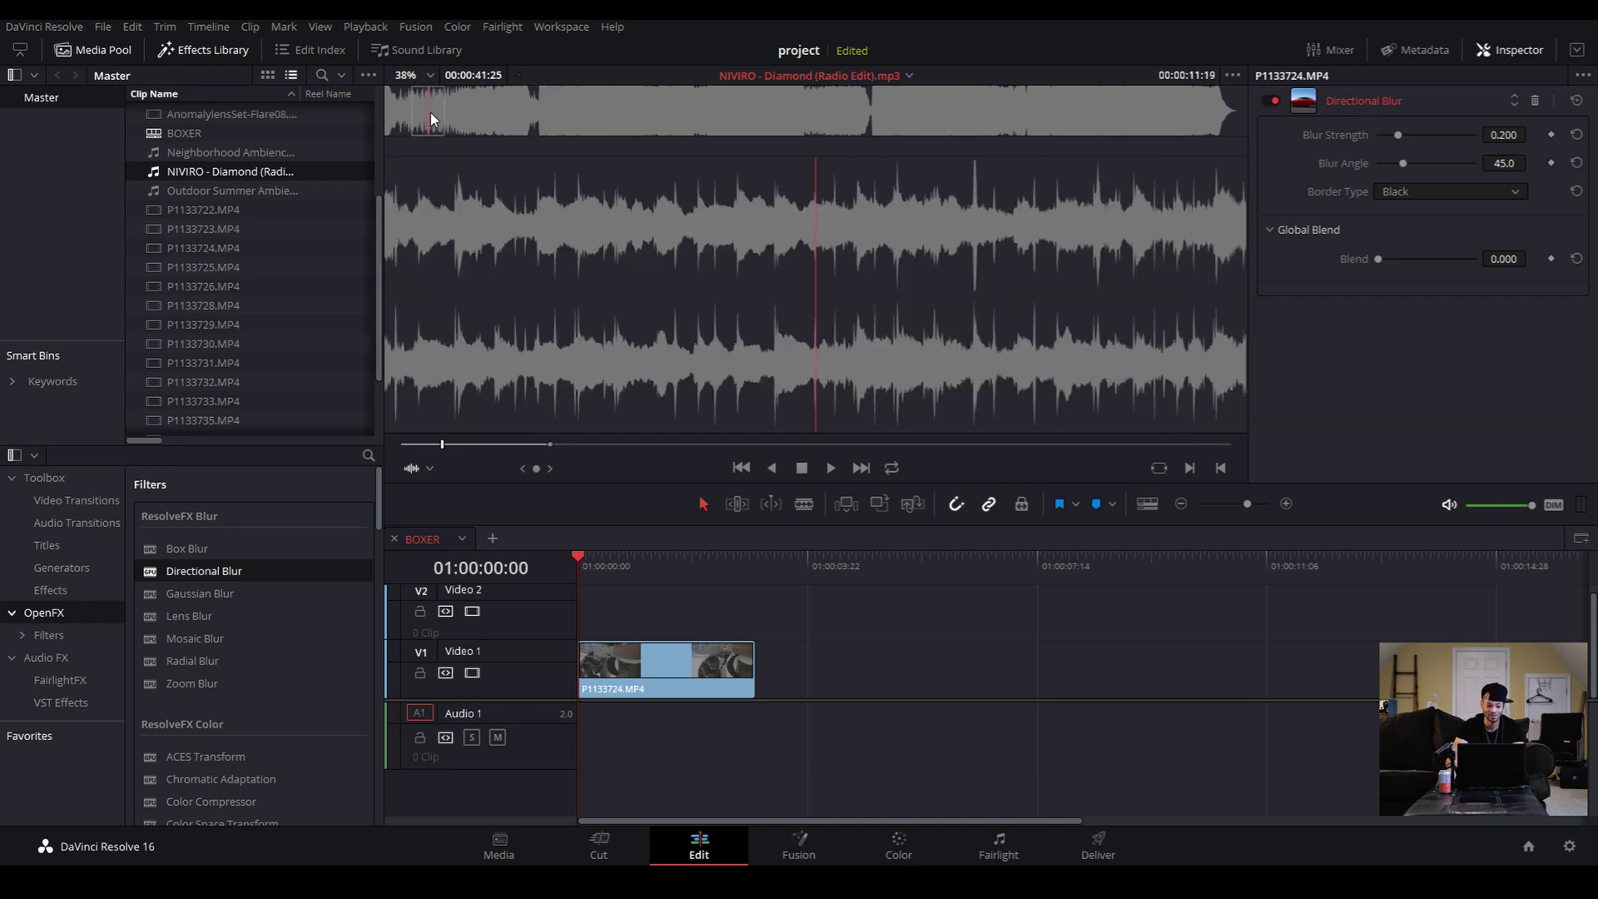
{"action": "key", "text": "space"}
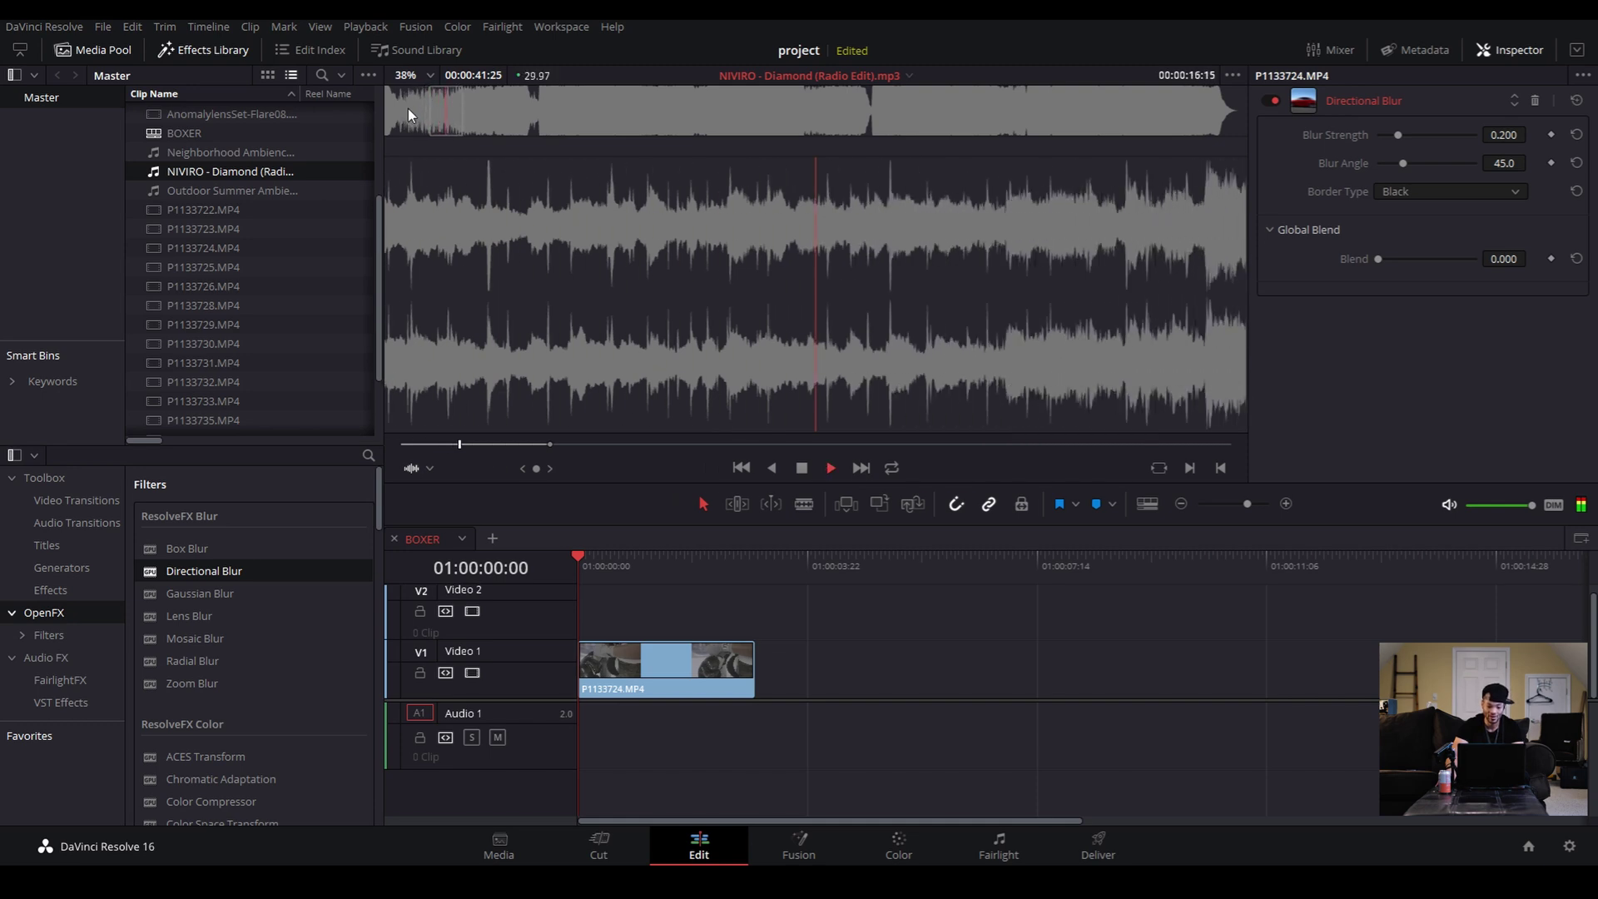
{"action": "left_click", "coordinate": [405, 109]}
{"action": "key", "text": "space"}
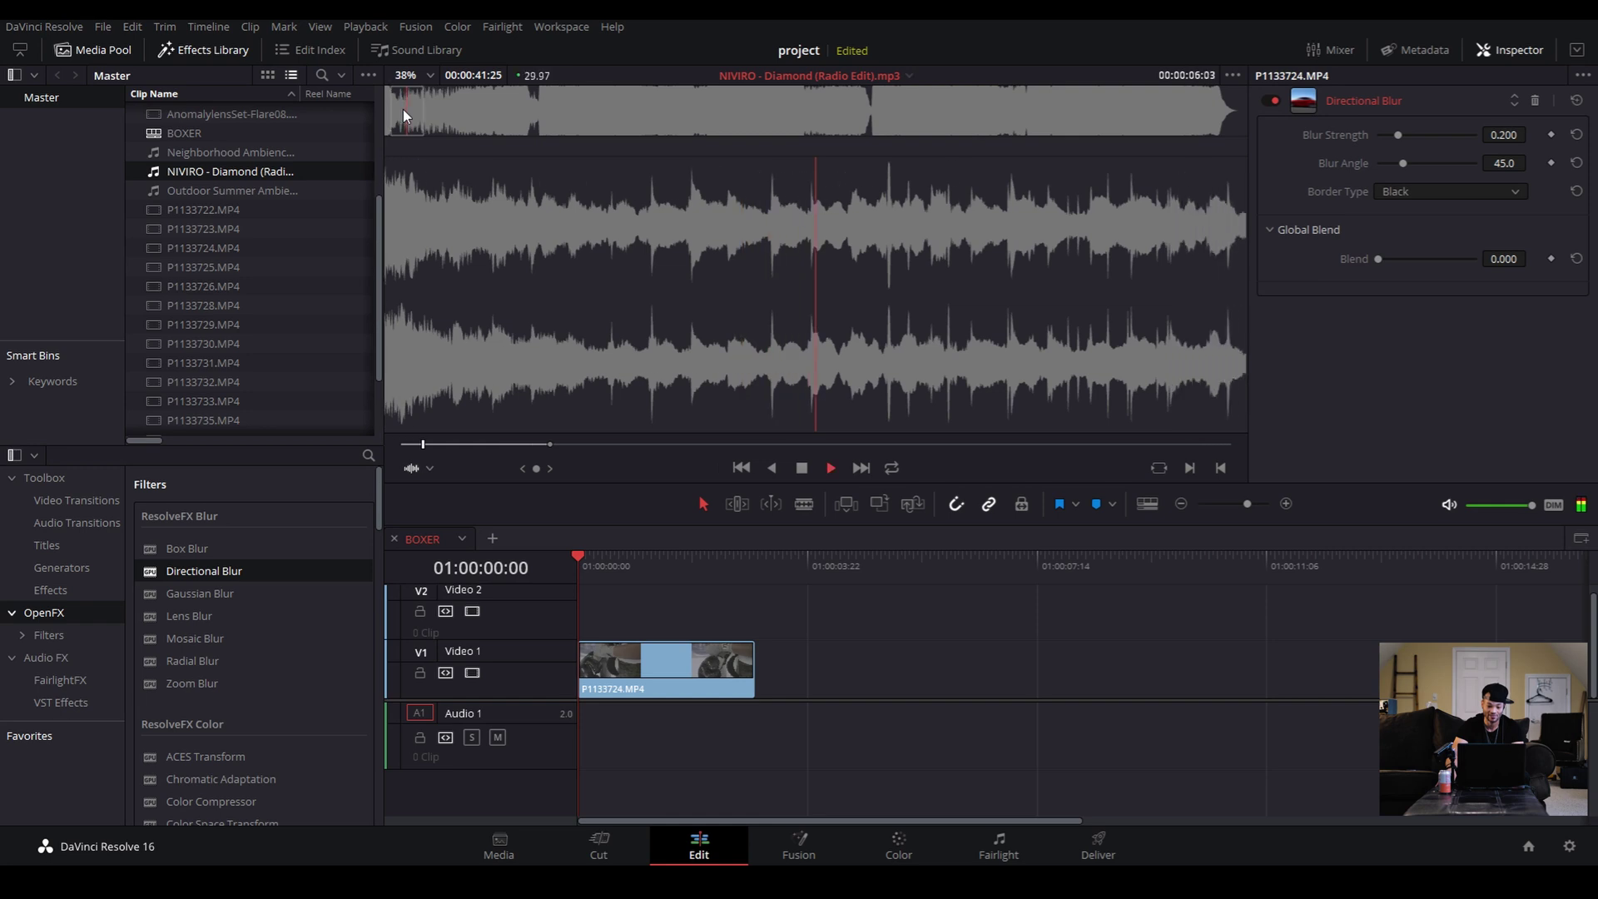
{"action": "key", "text": "space"}
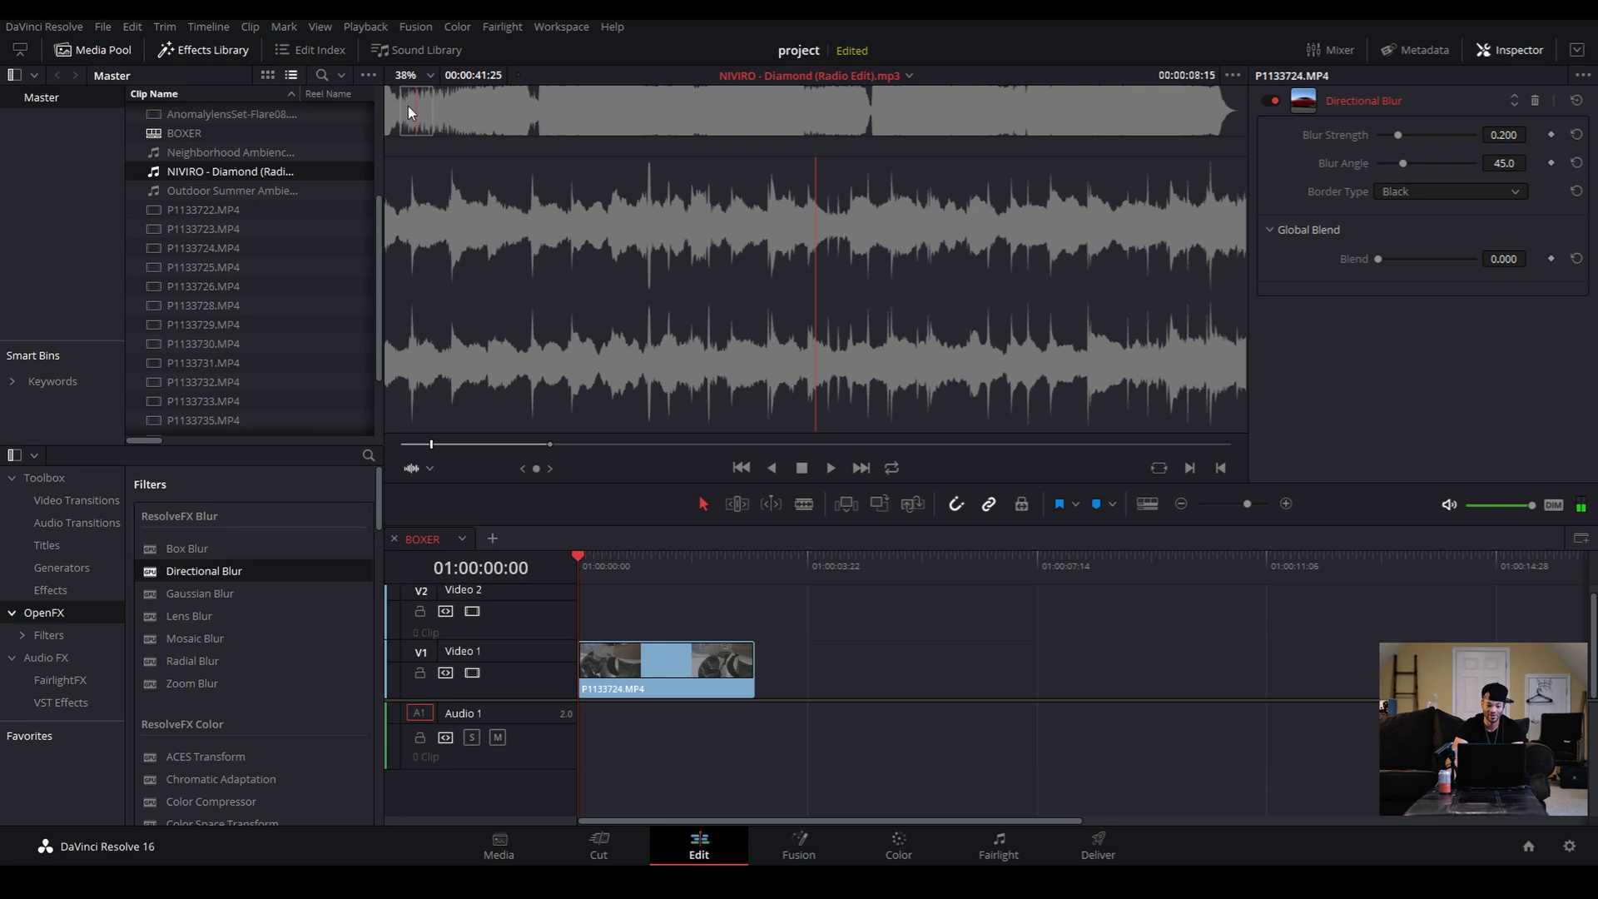
{"action": "left_click", "coordinate": [405, 107]}
{"action": "key", "text": "space"}
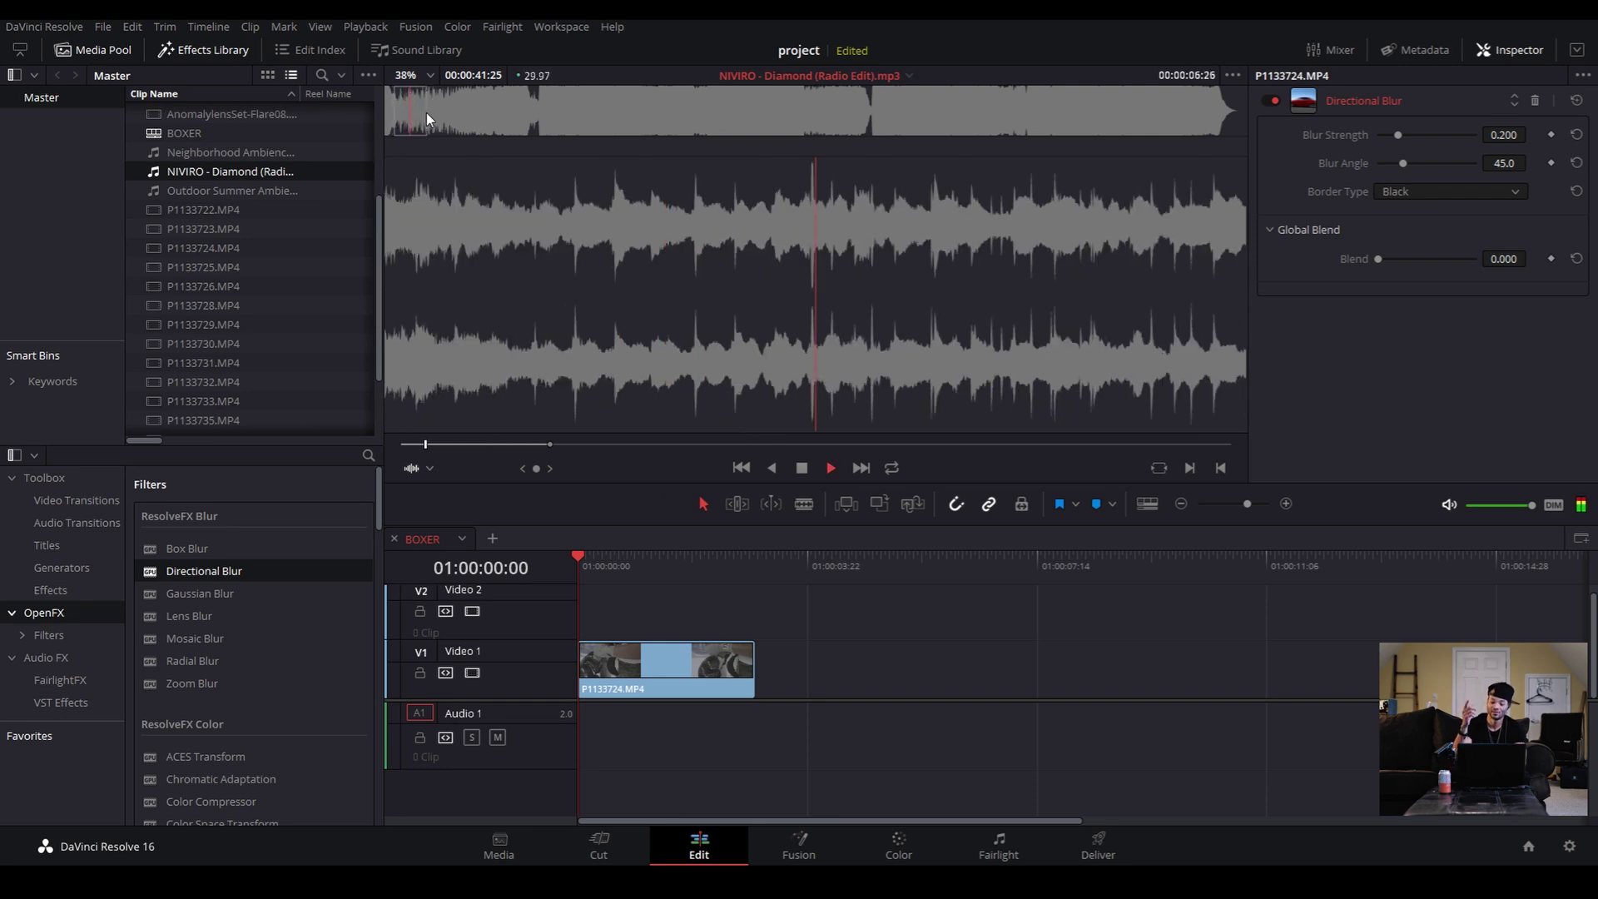
Step frame by frame to the opening beat of the song and set the in point at 00:00:06:25
{"action": "left_click", "coordinate": [406, 114]}
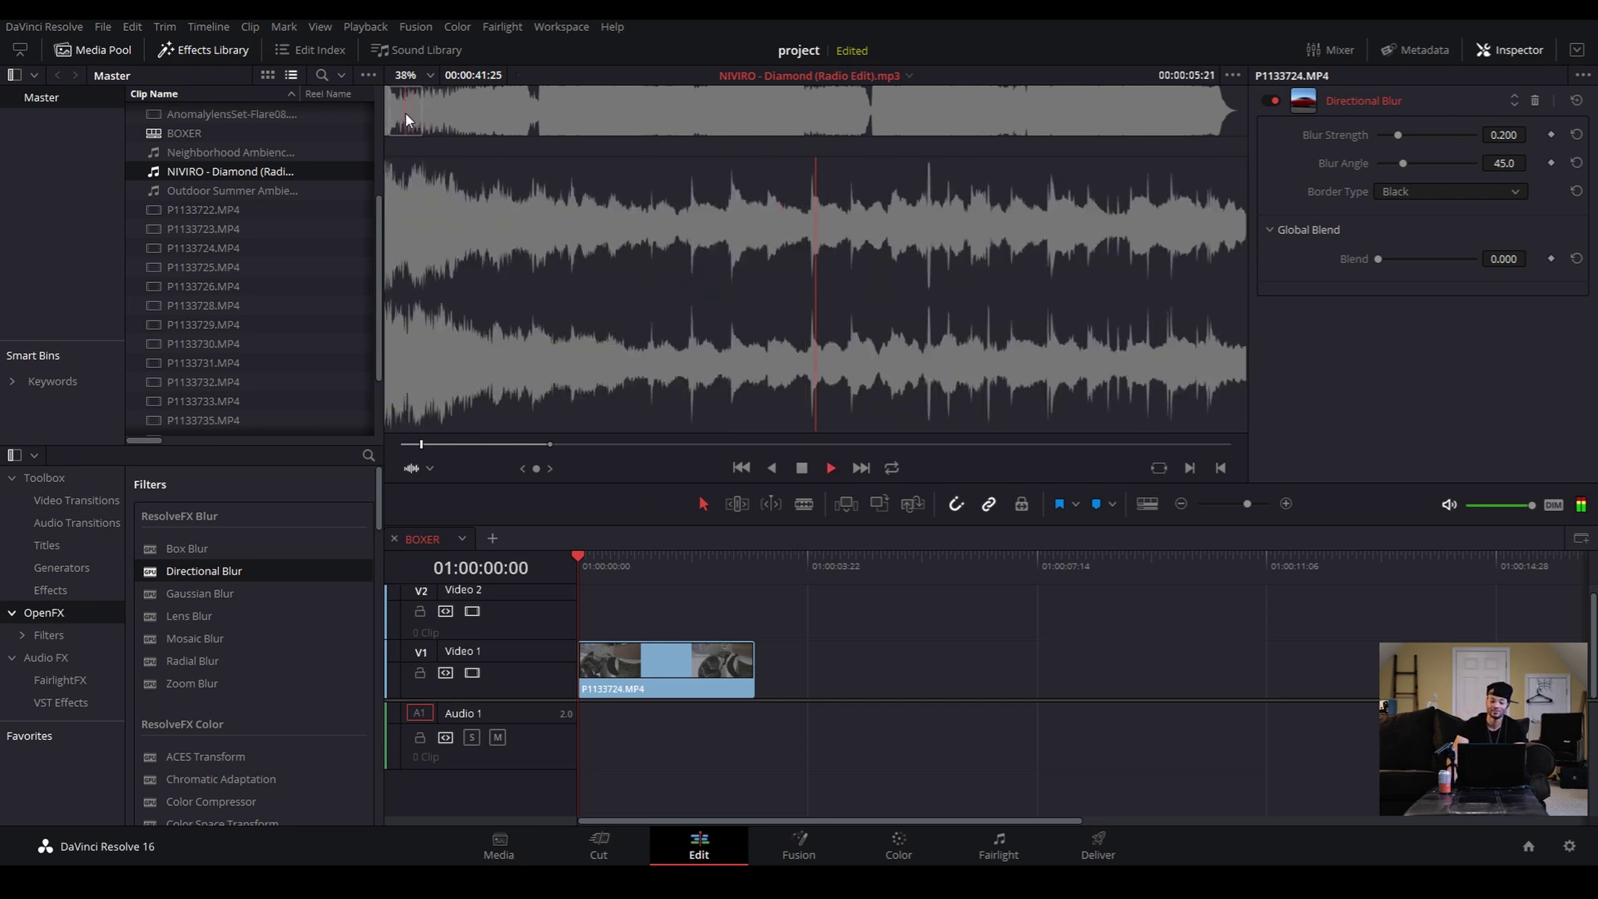
{"action": "key", "text": "space"}
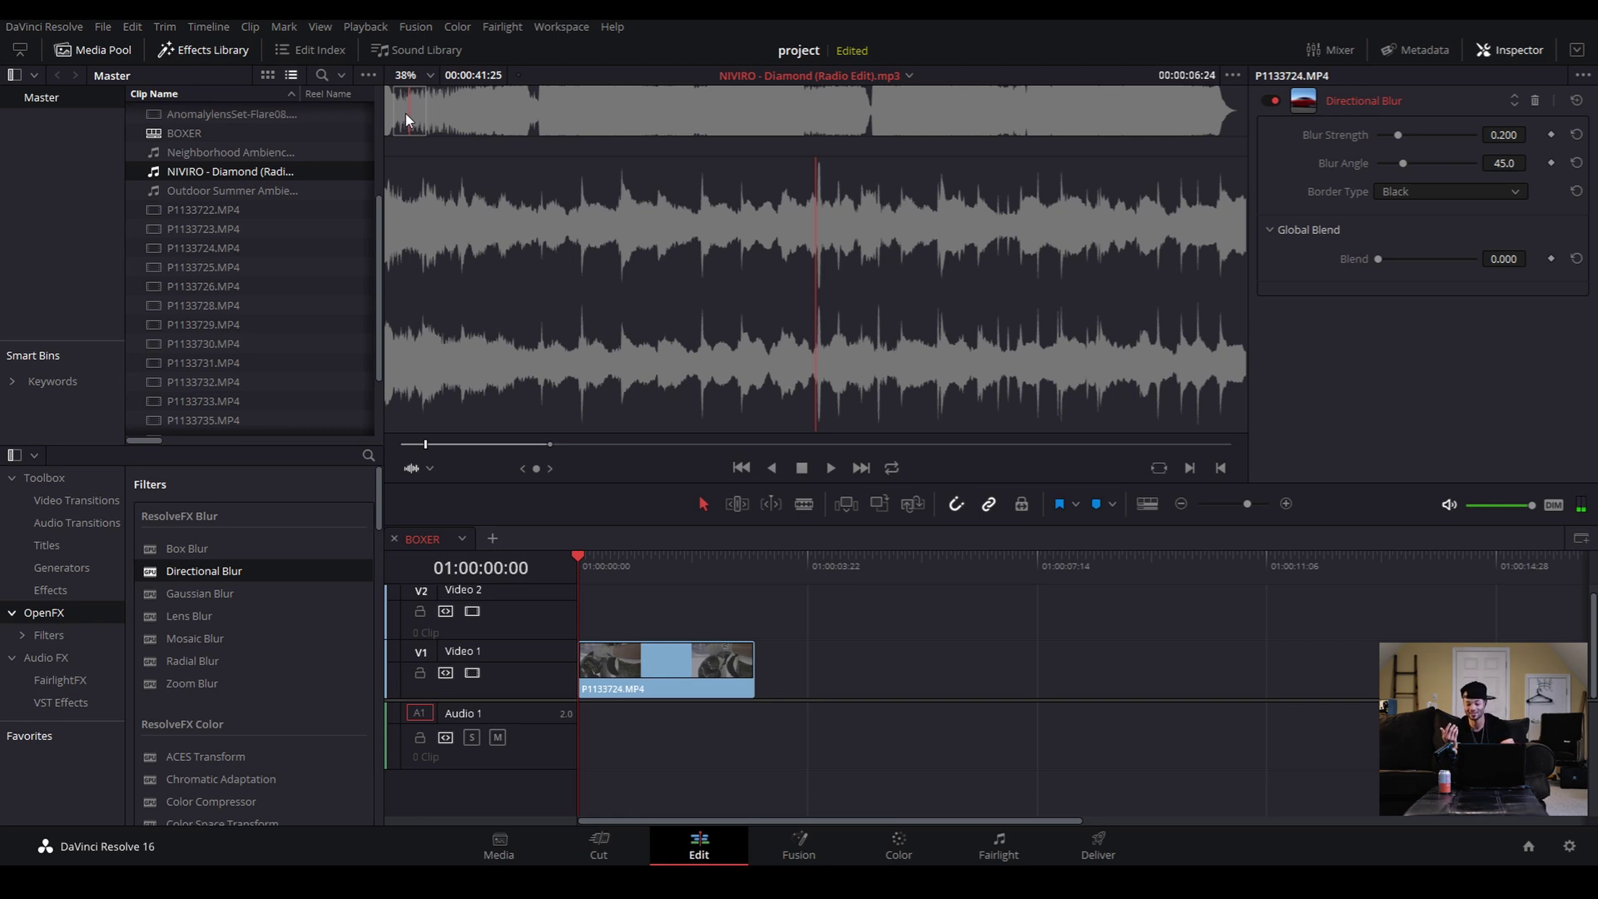
{"action": "key", "text": "Right"}
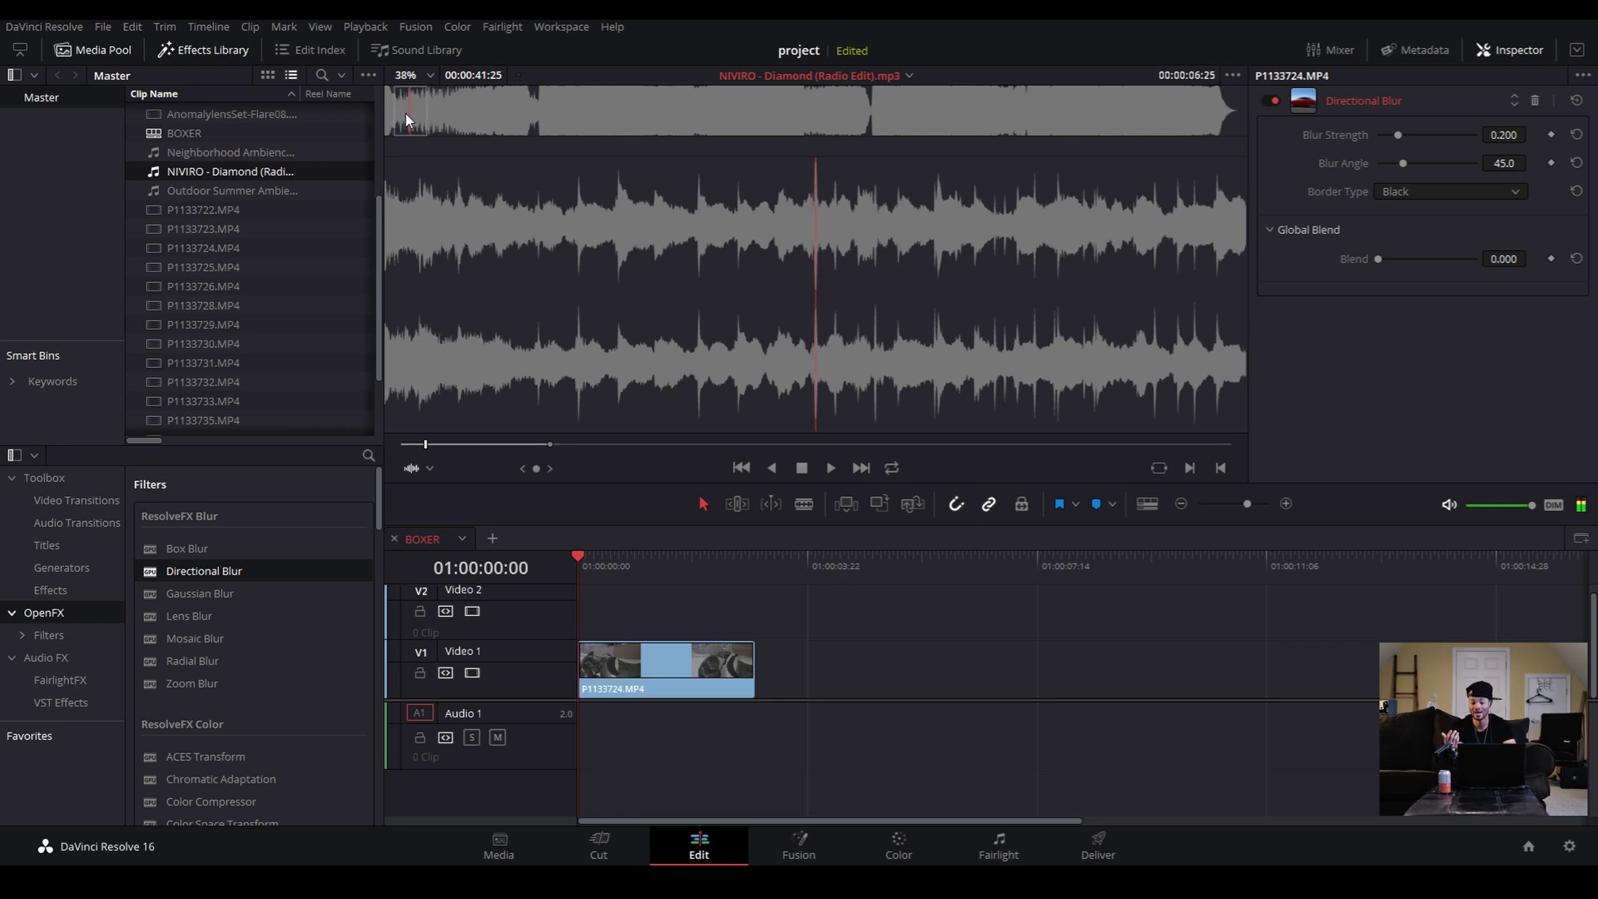
{"action": "key", "text": "Left"}
{"action": "key", "text": "Left"}
{"action": "key", "text": "Left"}
{"action": "key", "text": "Right"}
{"action": "key", "text": "Right"}
{"action": "key", "text": "Right"}
{"action": "key", "text": "i"}
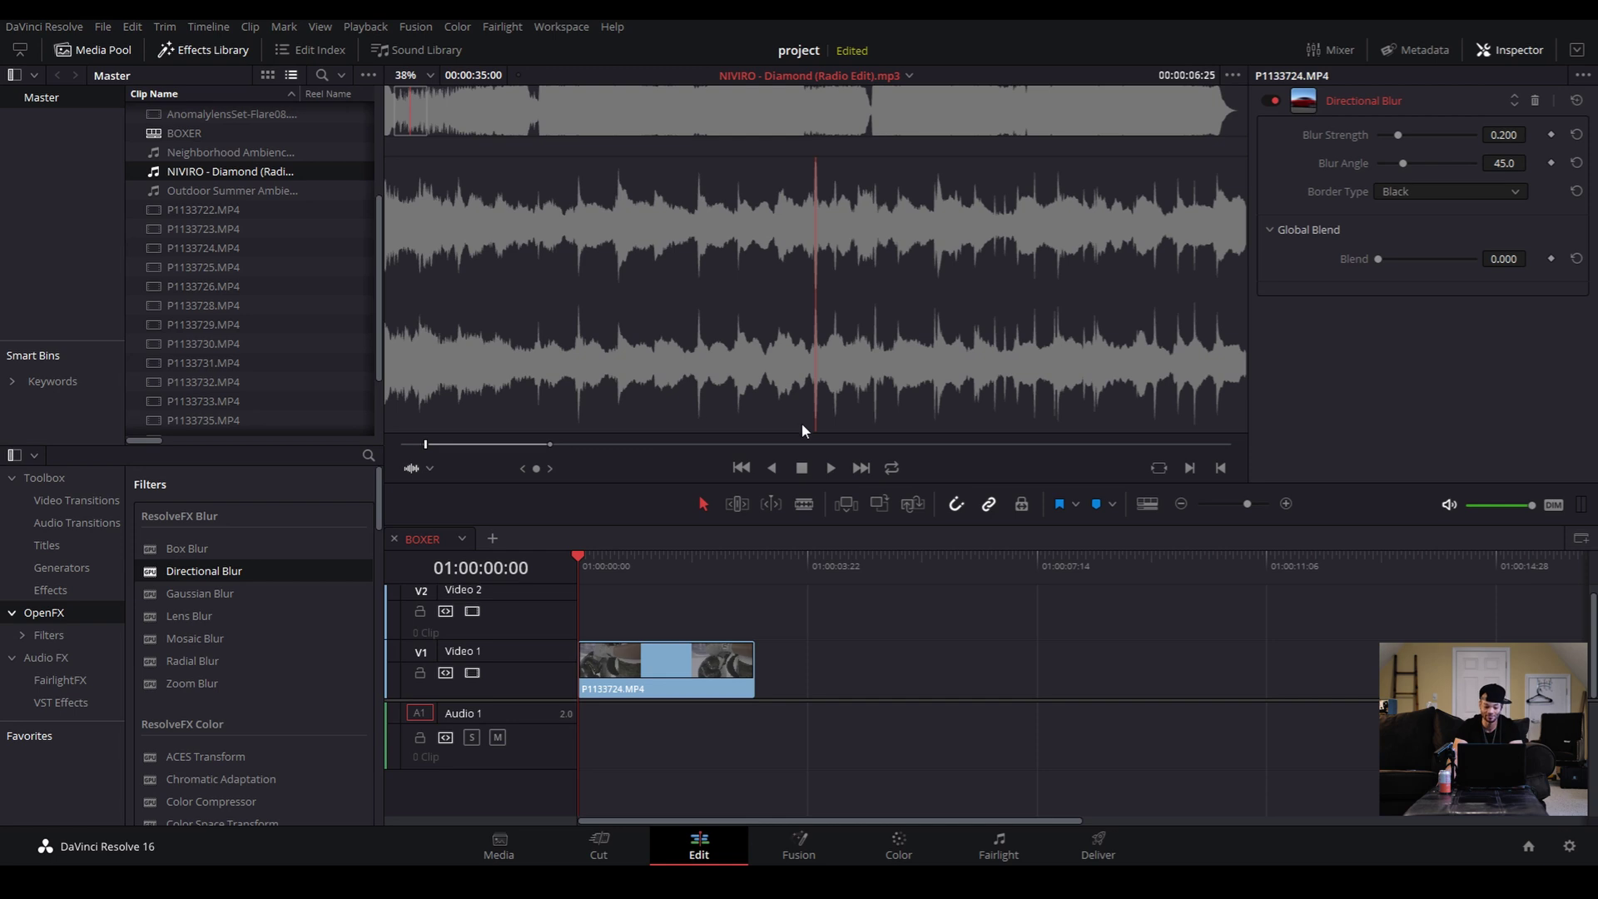
Place the marked song section on the Audio 1 track at the start of the BOXER timeline and select it
{"action": "left_click_drag", "start_coordinate": [193, 171], "coordinate": [593, 735]}
{"action": "left_click_drag", "start_coordinate": [593, 733], "coordinate": [592, 733]}
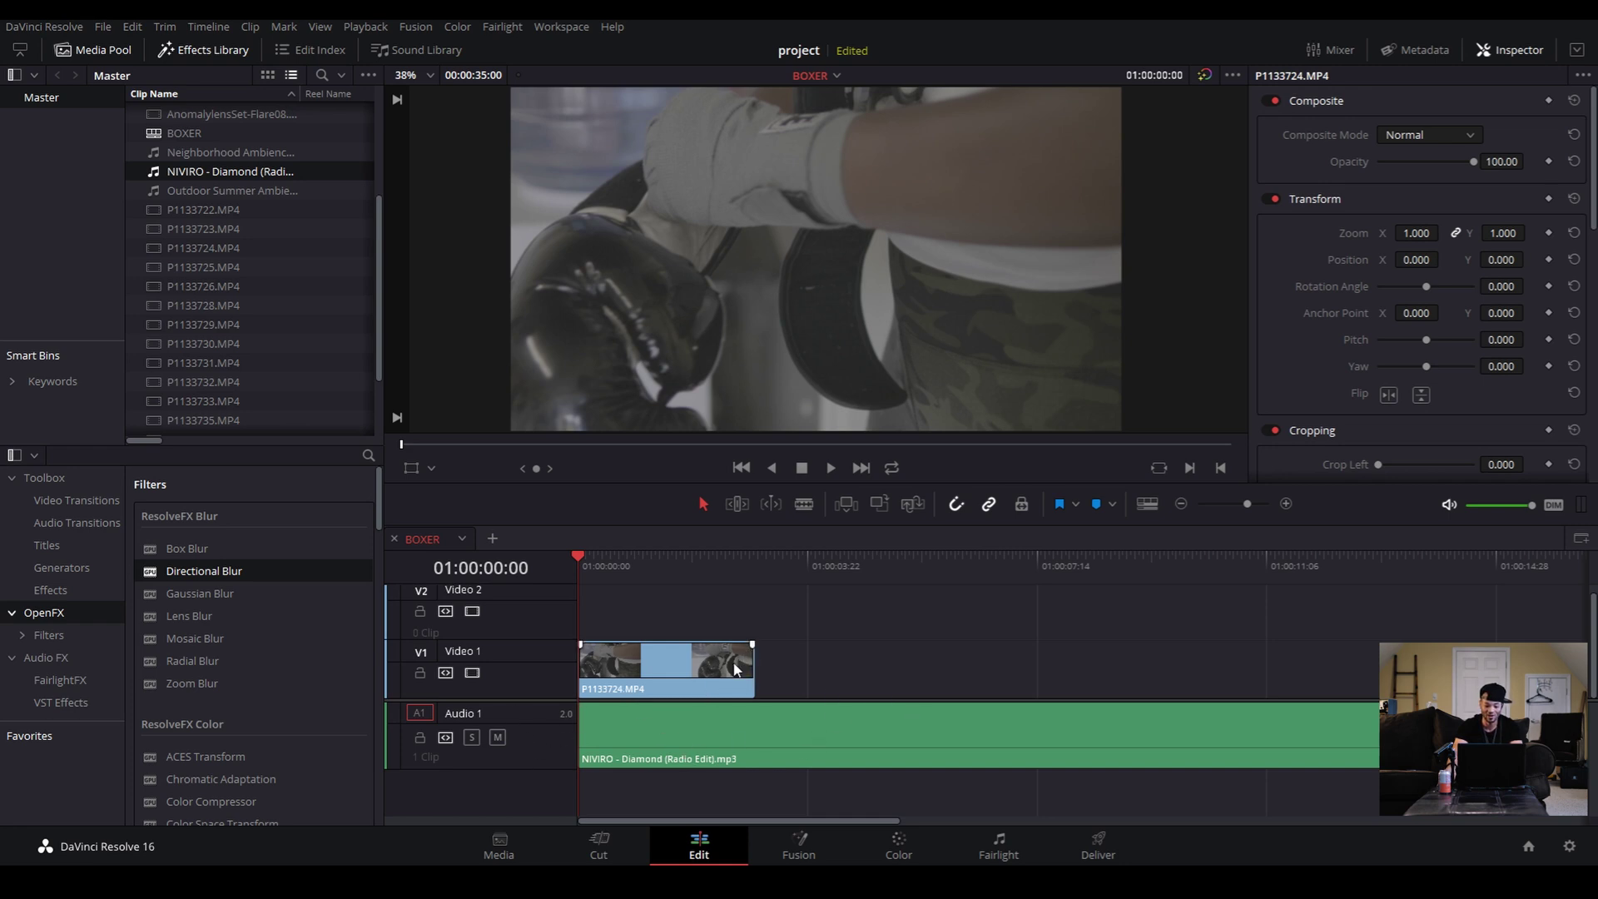
{"action": "left_click", "coordinate": [732, 749]}
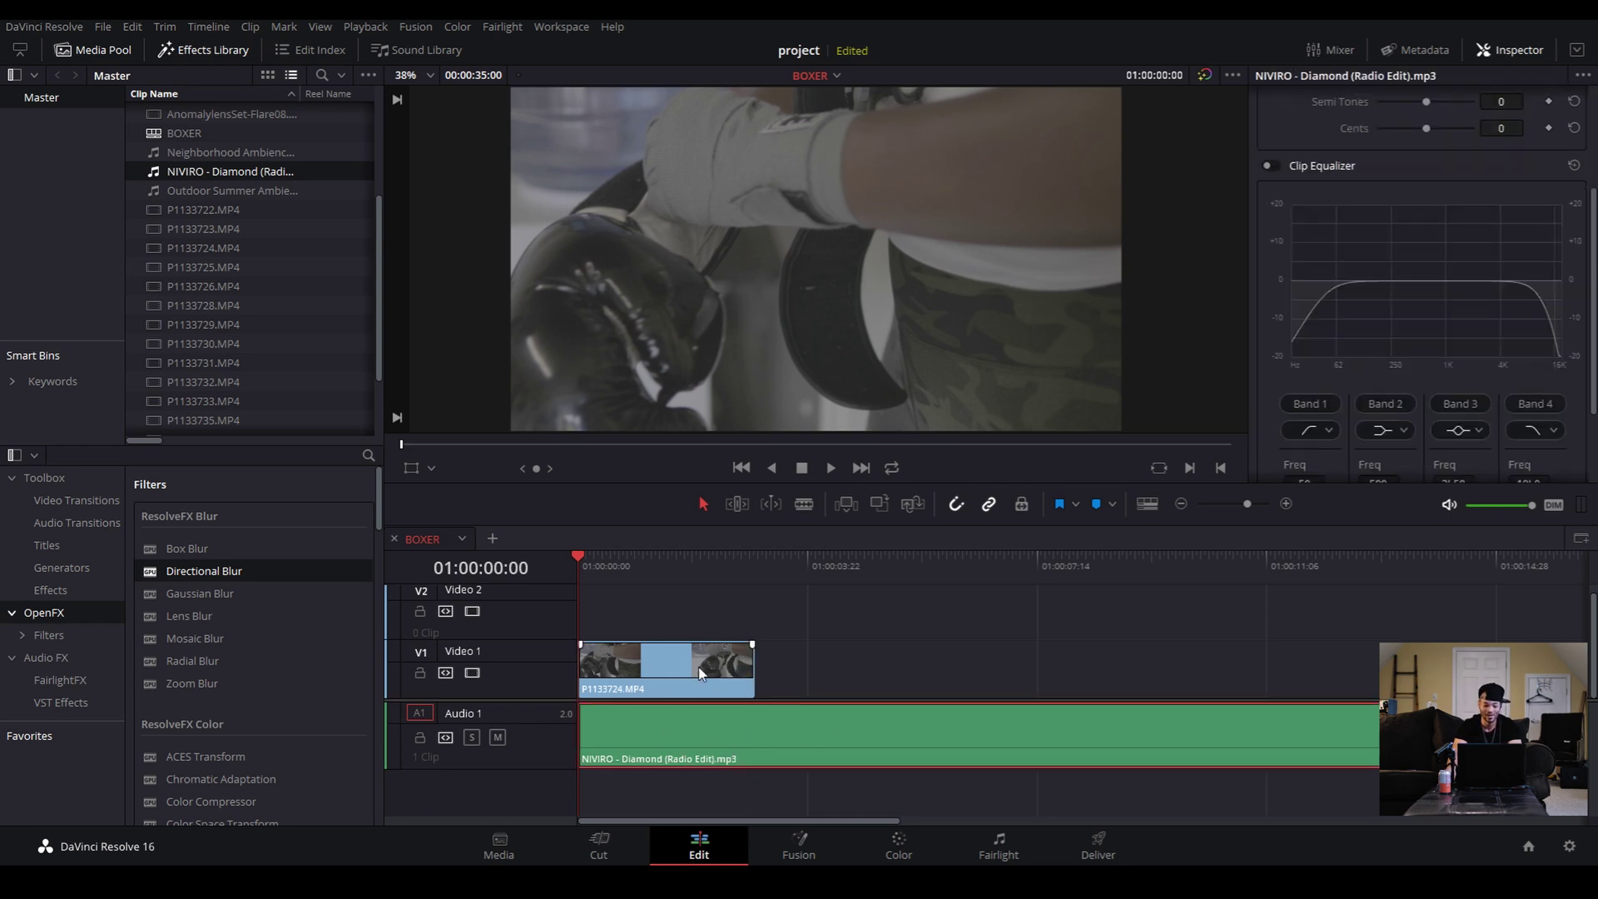
Select timeline clip P1133724.MP4, play it with the music, and return the playhead to the timeline start
{"action": "left_click", "coordinate": [675, 664]}
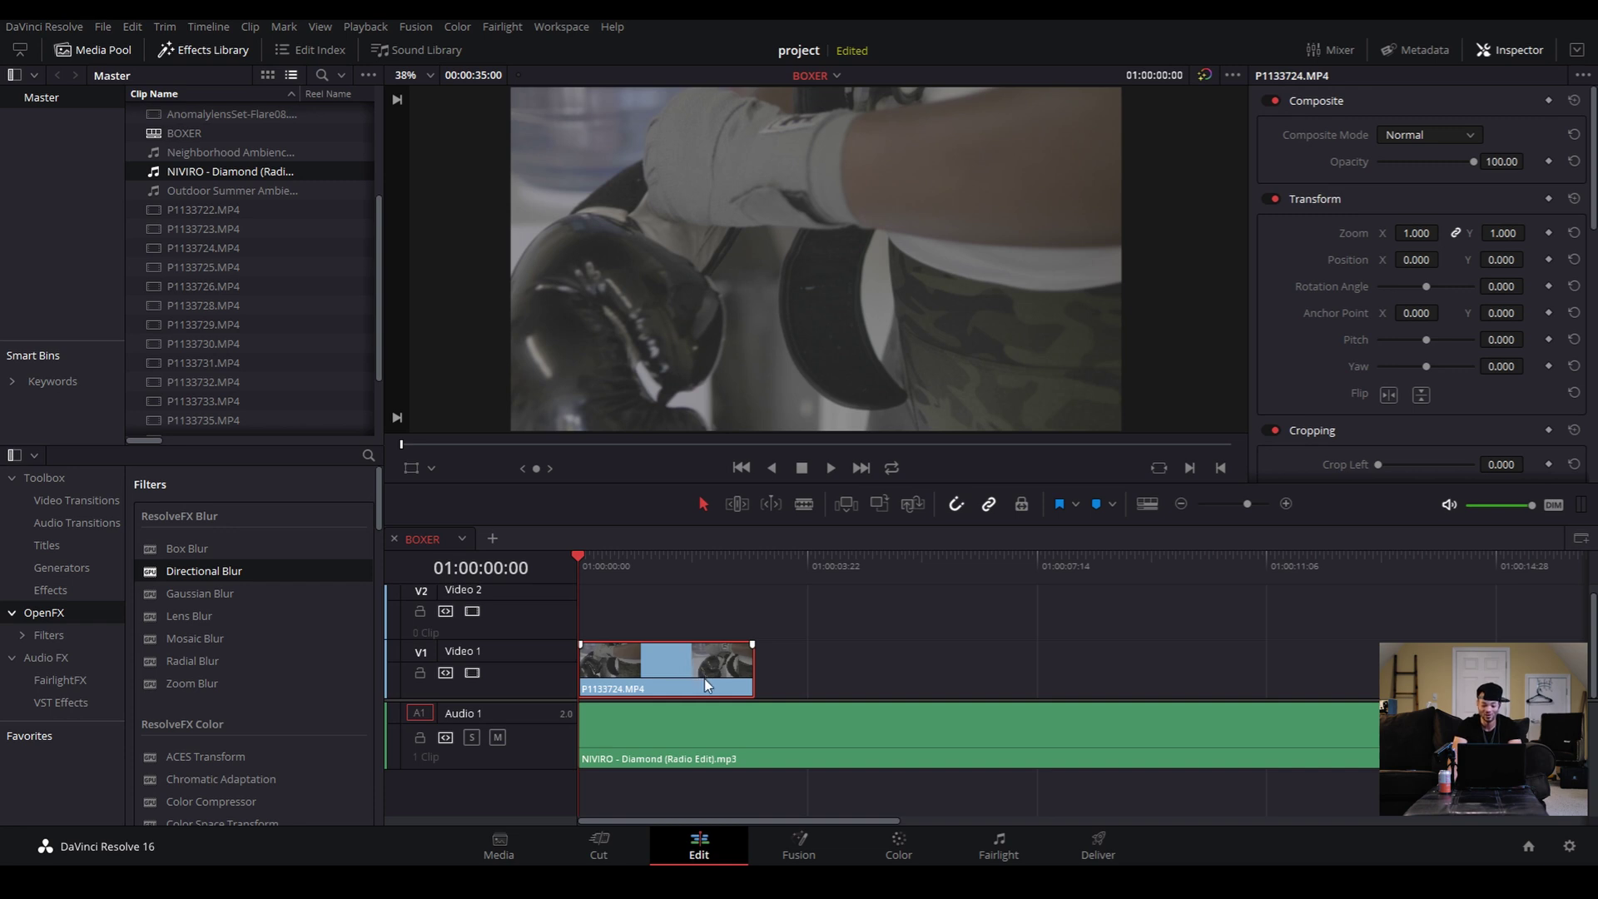
{"action": "key", "text": "space"}
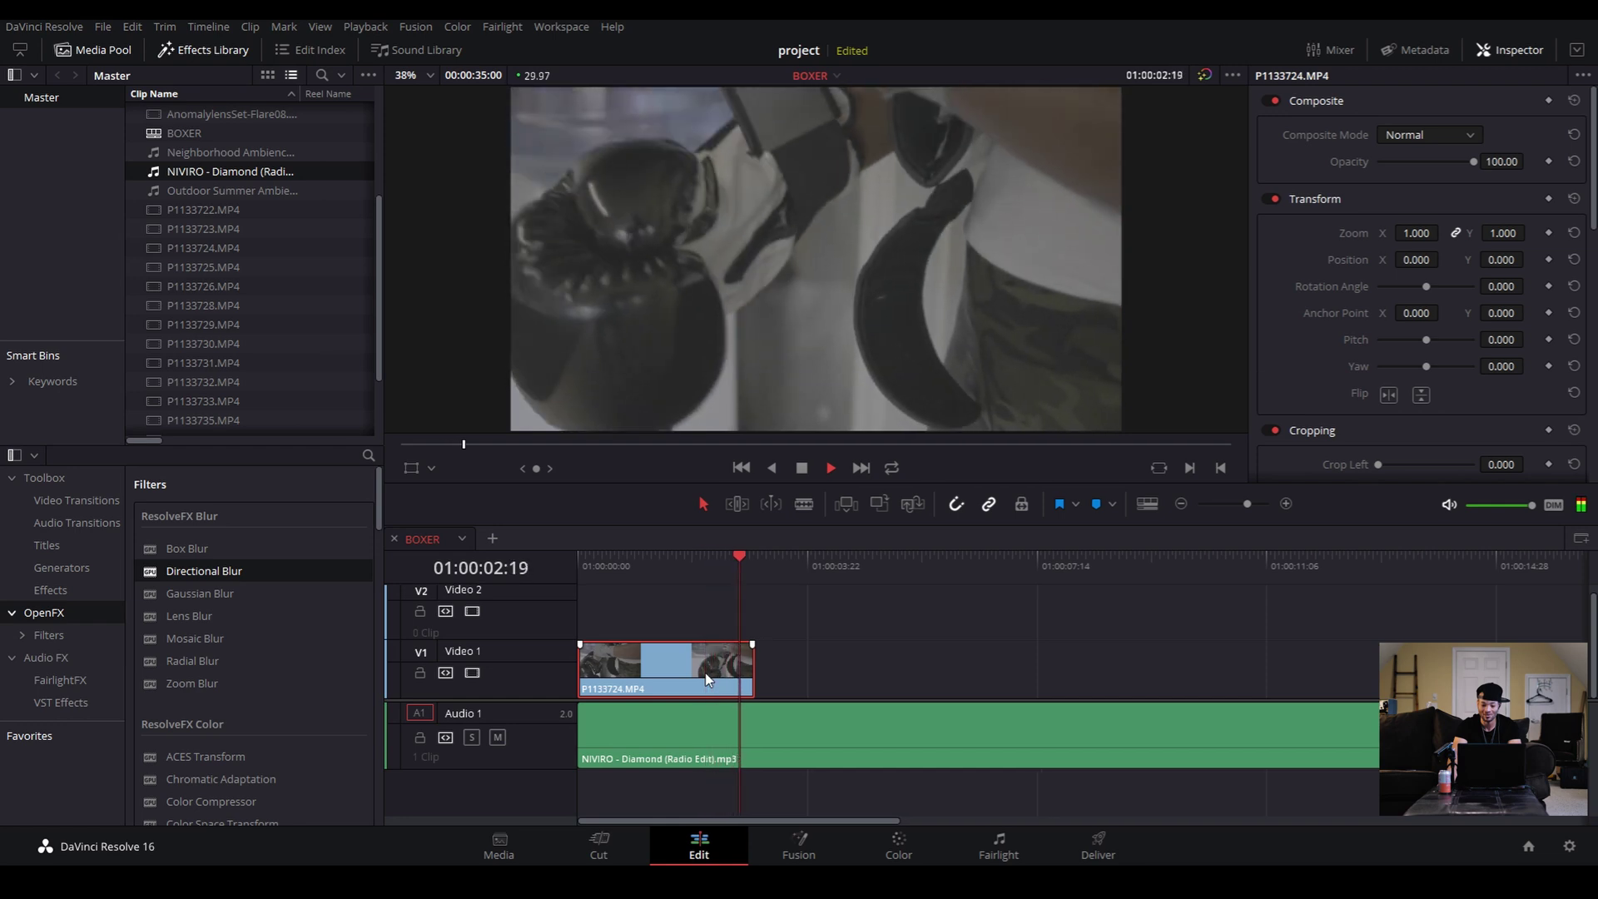
{"action": "key", "text": "space"}
{"action": "left_click", "coordinate": [605, 555]}
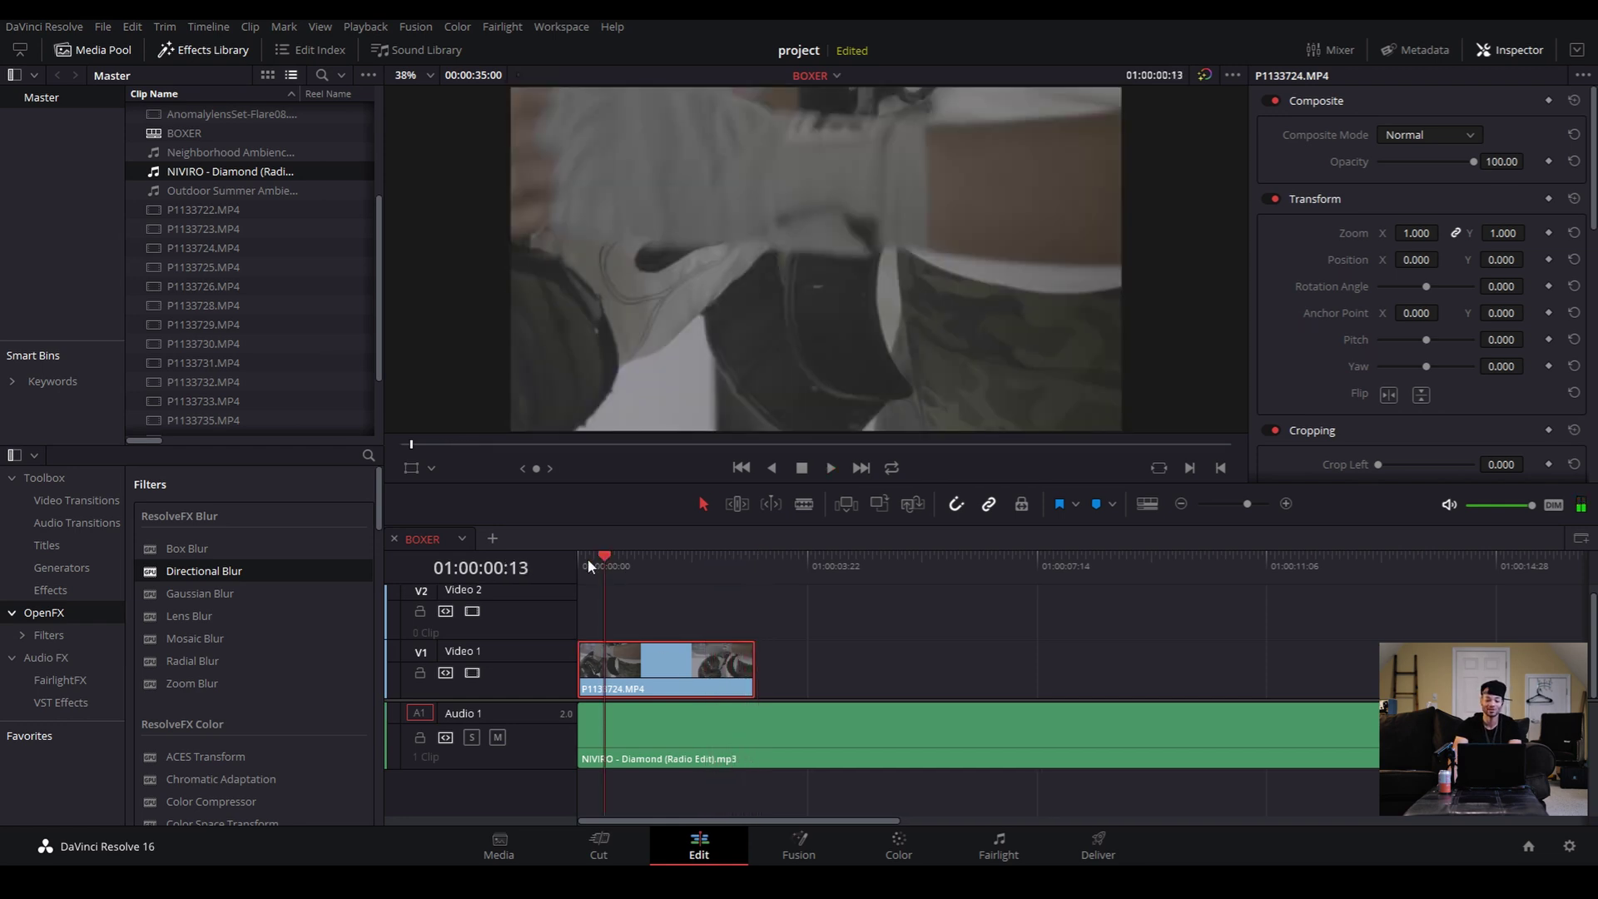
{"action": "left_click_drag", "start_coordinate": [587, 559], "coordinate": [577, 562]}
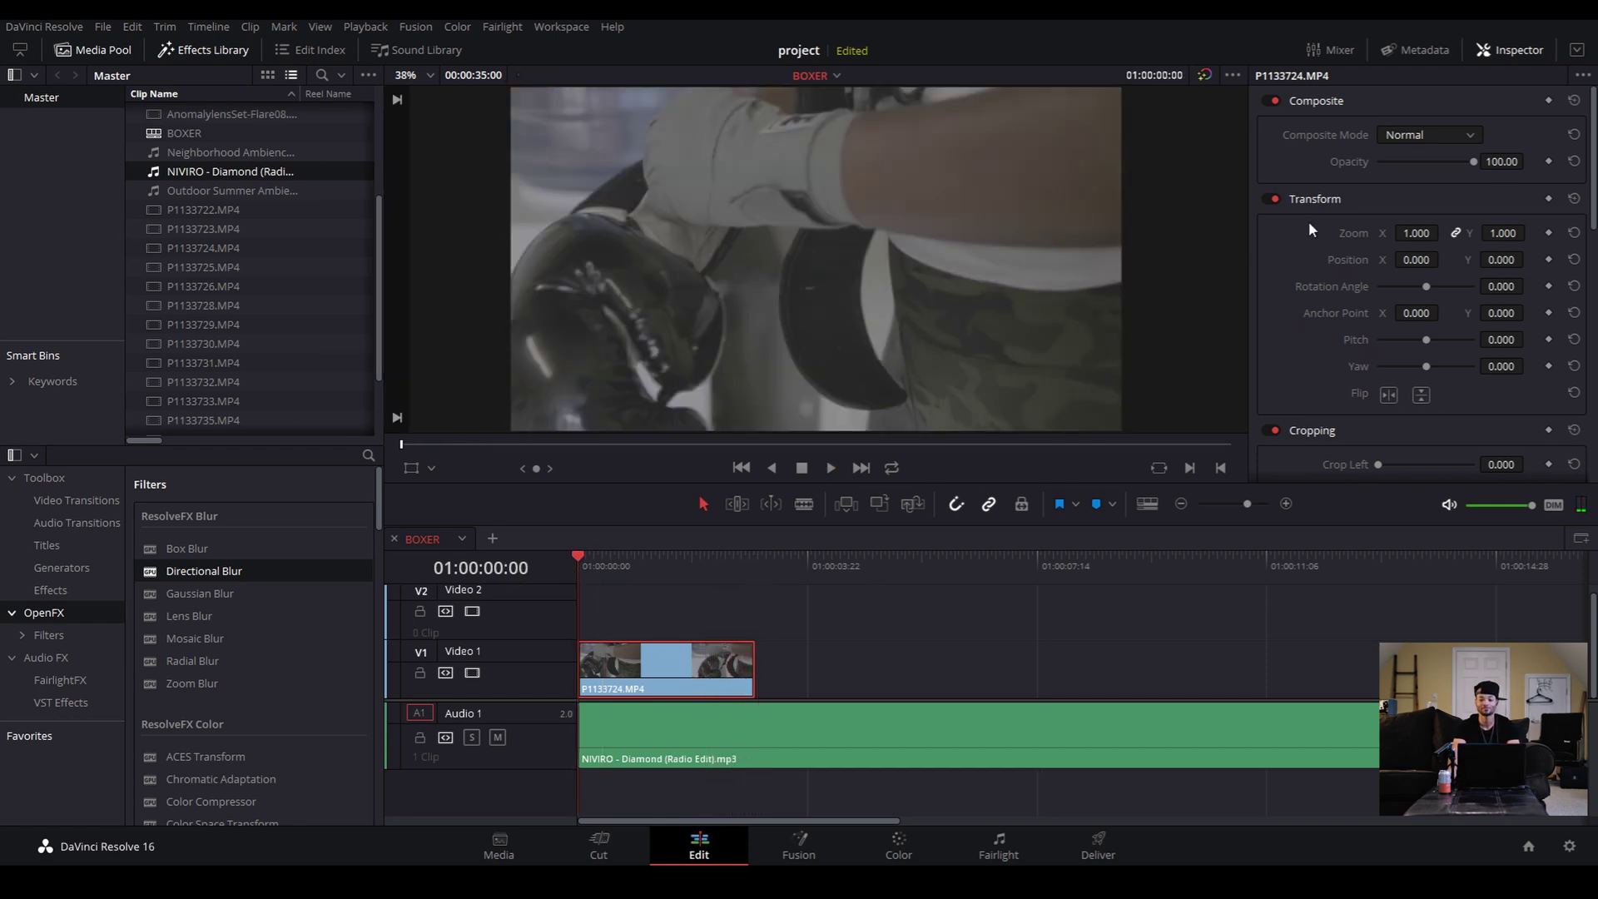
Display the metadata of timeline clip P1133724.MP4 and open its Change Clip Speed settings
{"action": "left_click", "coordinate": [1425, 51]}
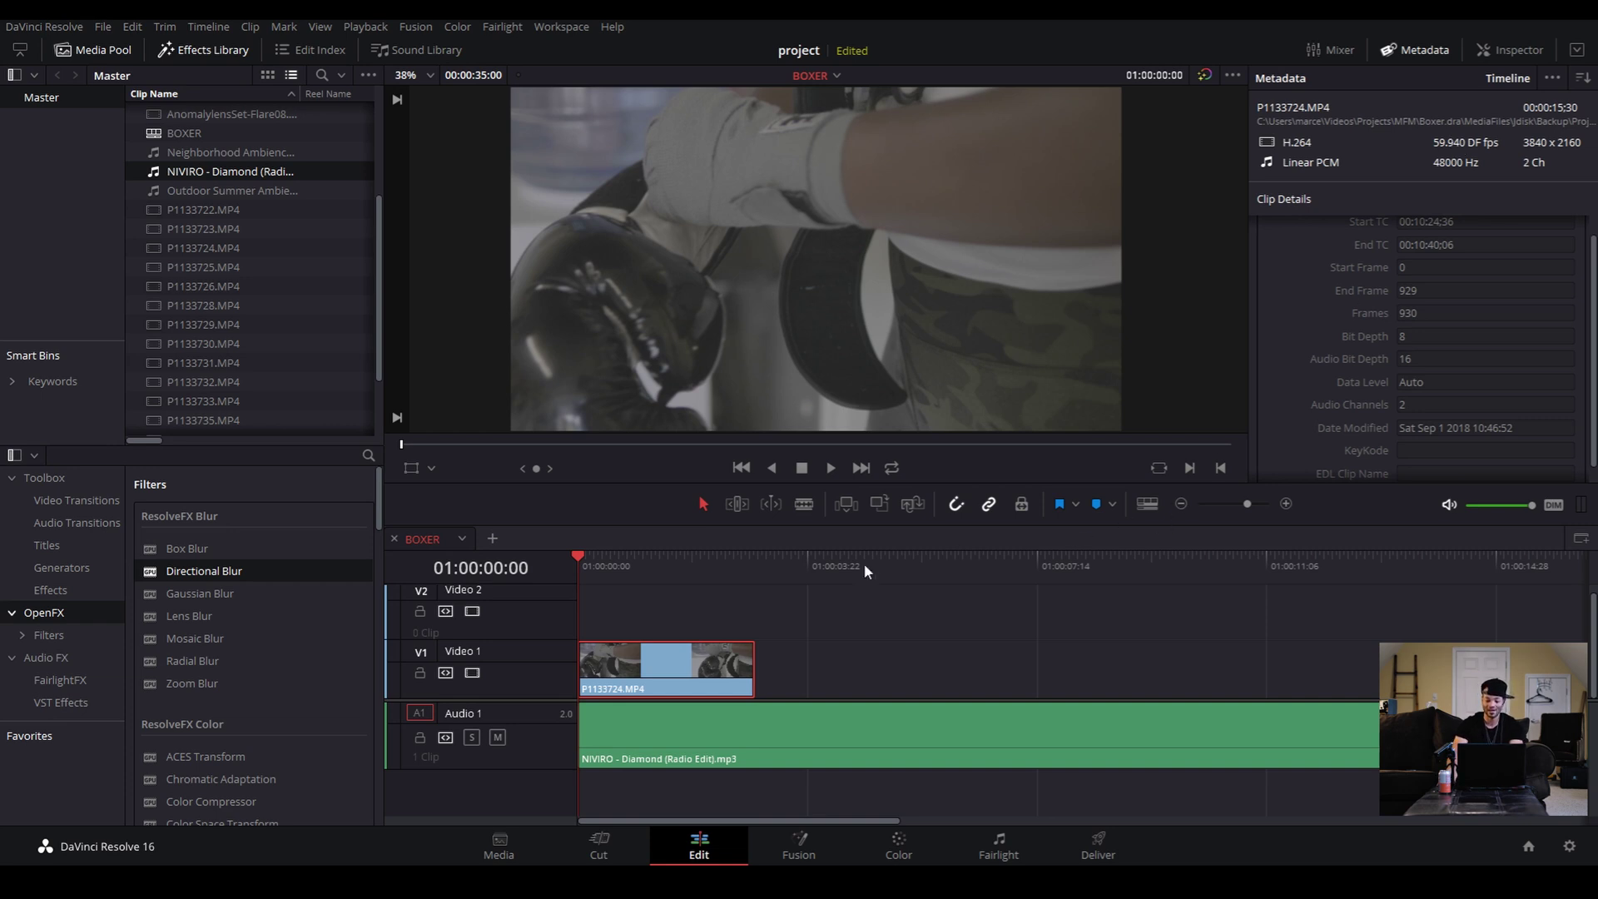
{"action": "right_click", "coordinate": [680, 681]}
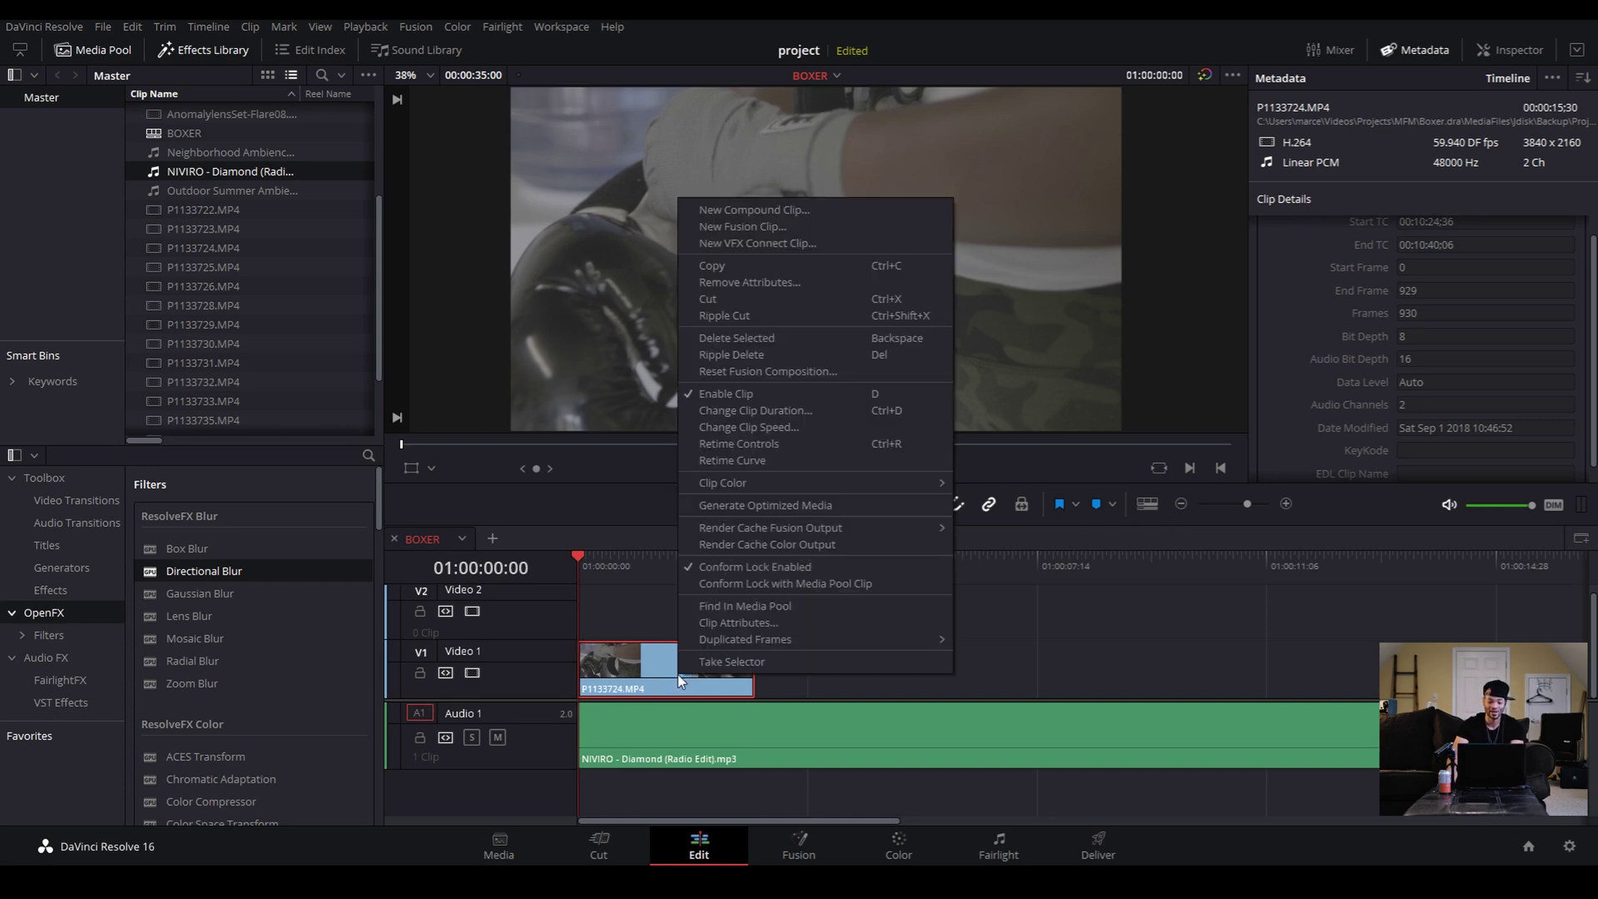
{"action": "left_click", "coordinate": [762, 430]}
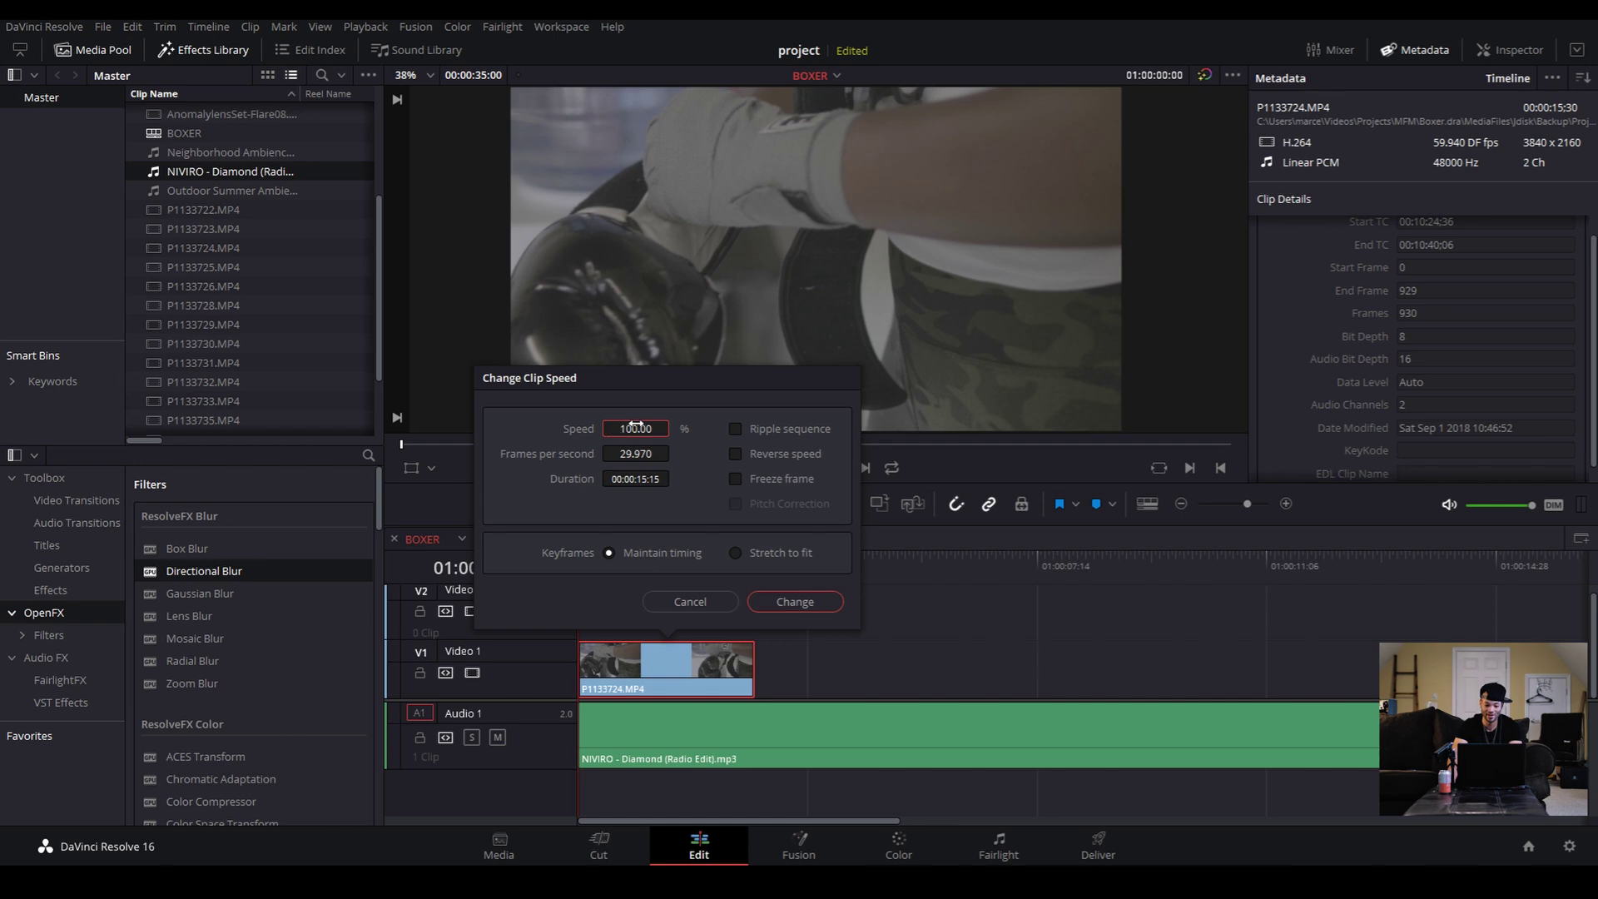
{"action": "key", "text": "Escape"}
{"action": "right_click", "coordinate": [663, 662]}
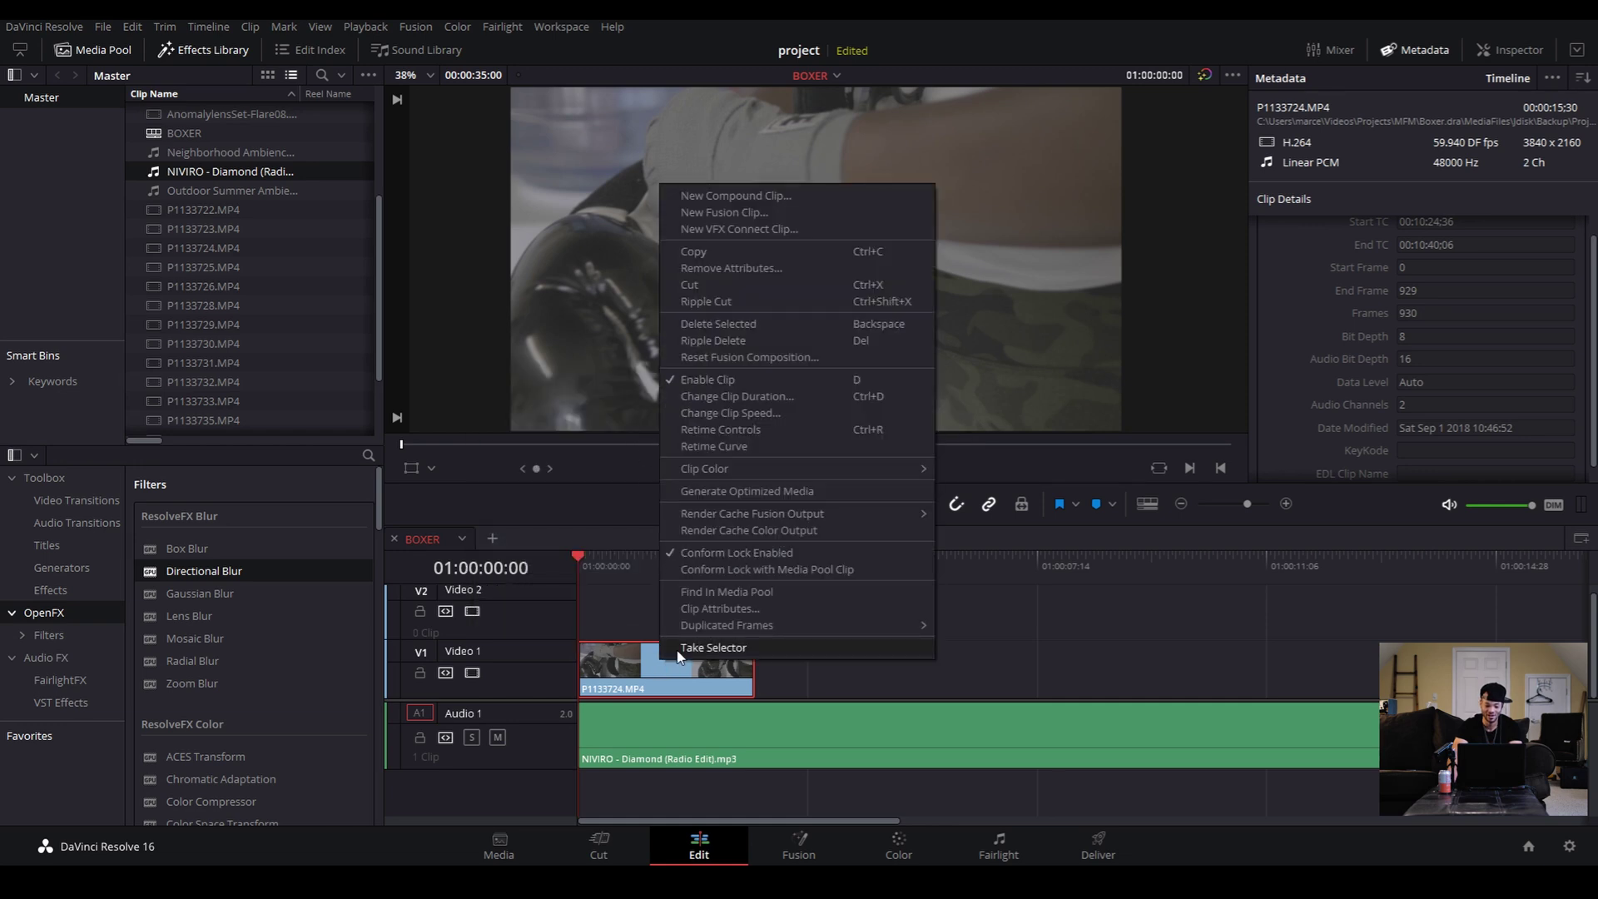
{"action": "left_click", "coordinate": [723, 413]}
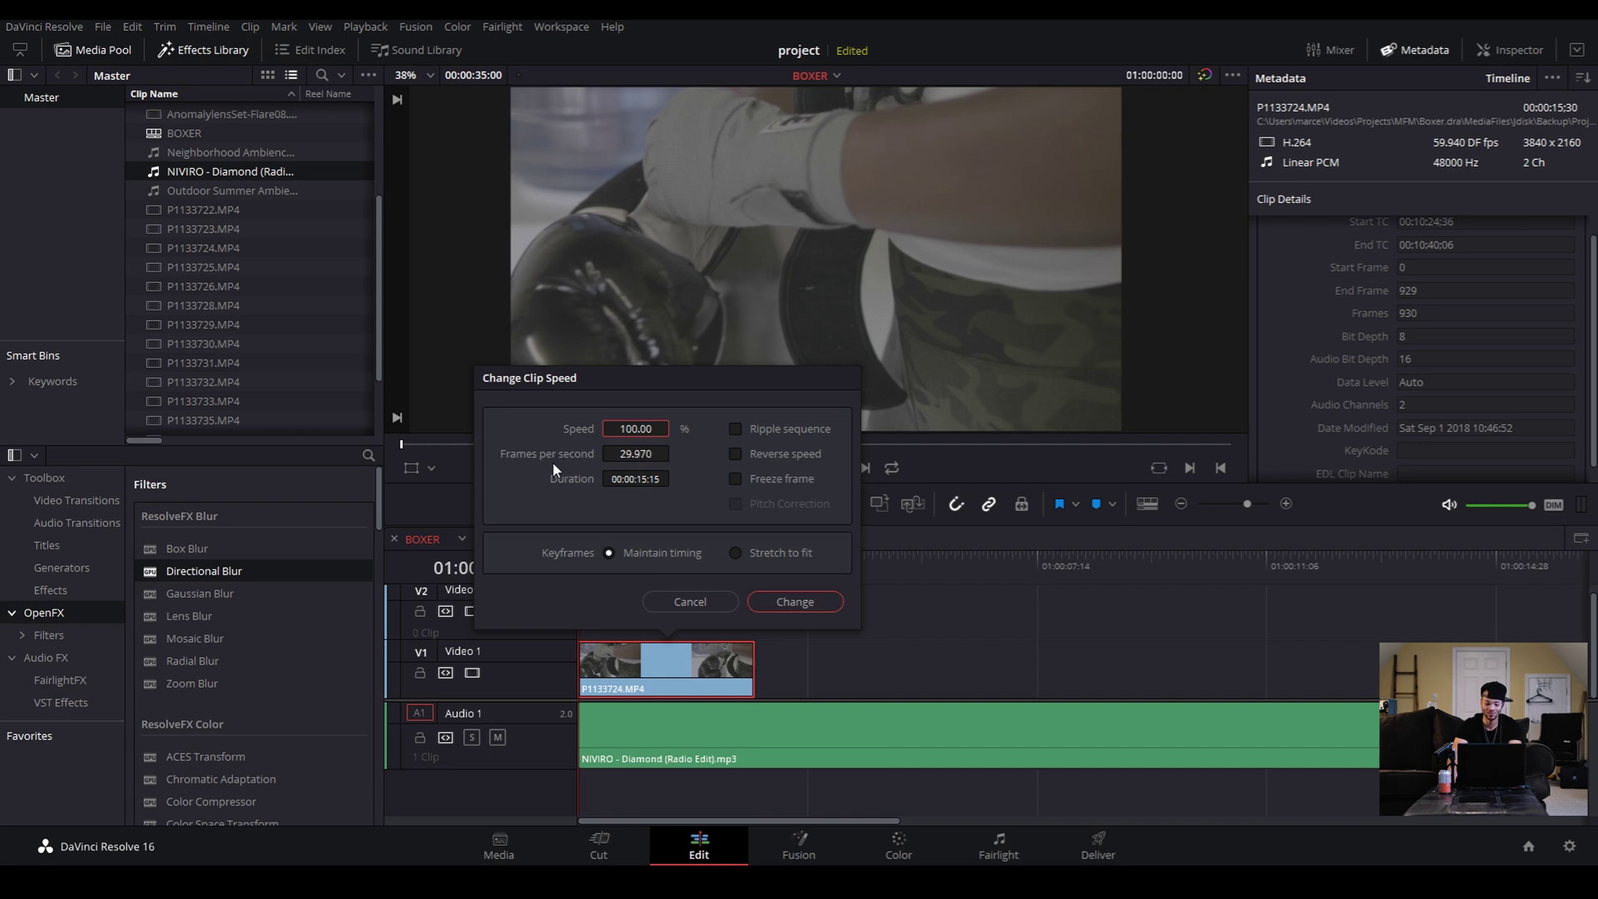
Set the clip speed of P1133724.MP4 on Video 1 to 50%
{"action": "left_click", "coordinate": [642, 454]}
{"action": "double_click", "coordinate": [638, 427]}
{"action": "type", "text": "50"}
{"action": "key", "text": "Return"}
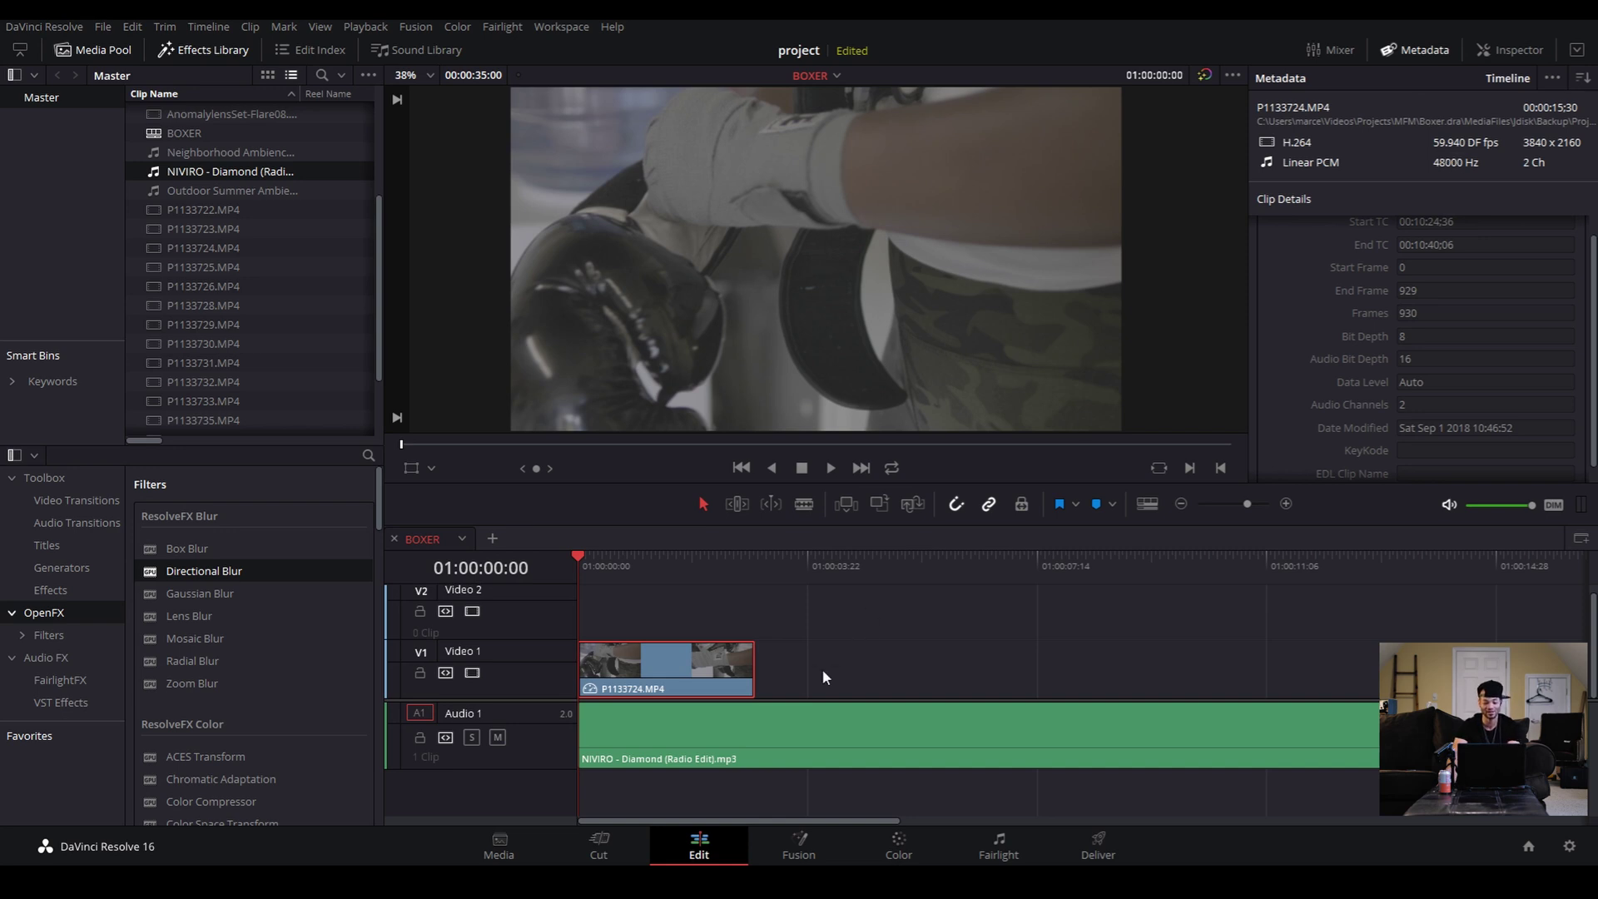
{"action": "right_click", "coordinate": [643, 670]}
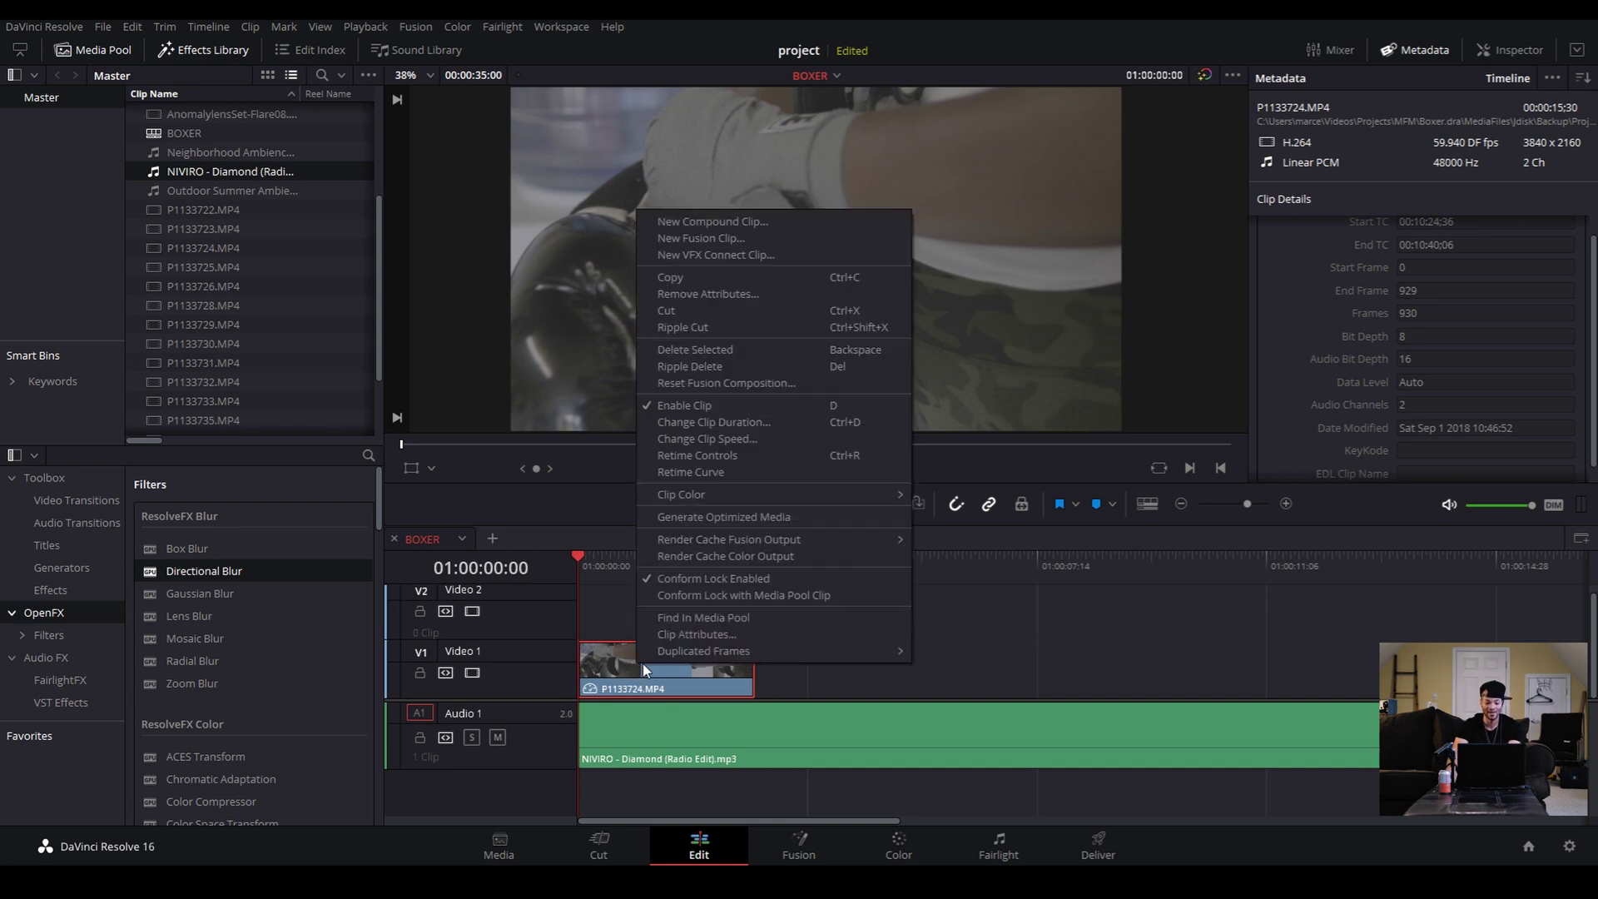
{"action": "left_click", "coordinate": [734, 441]}
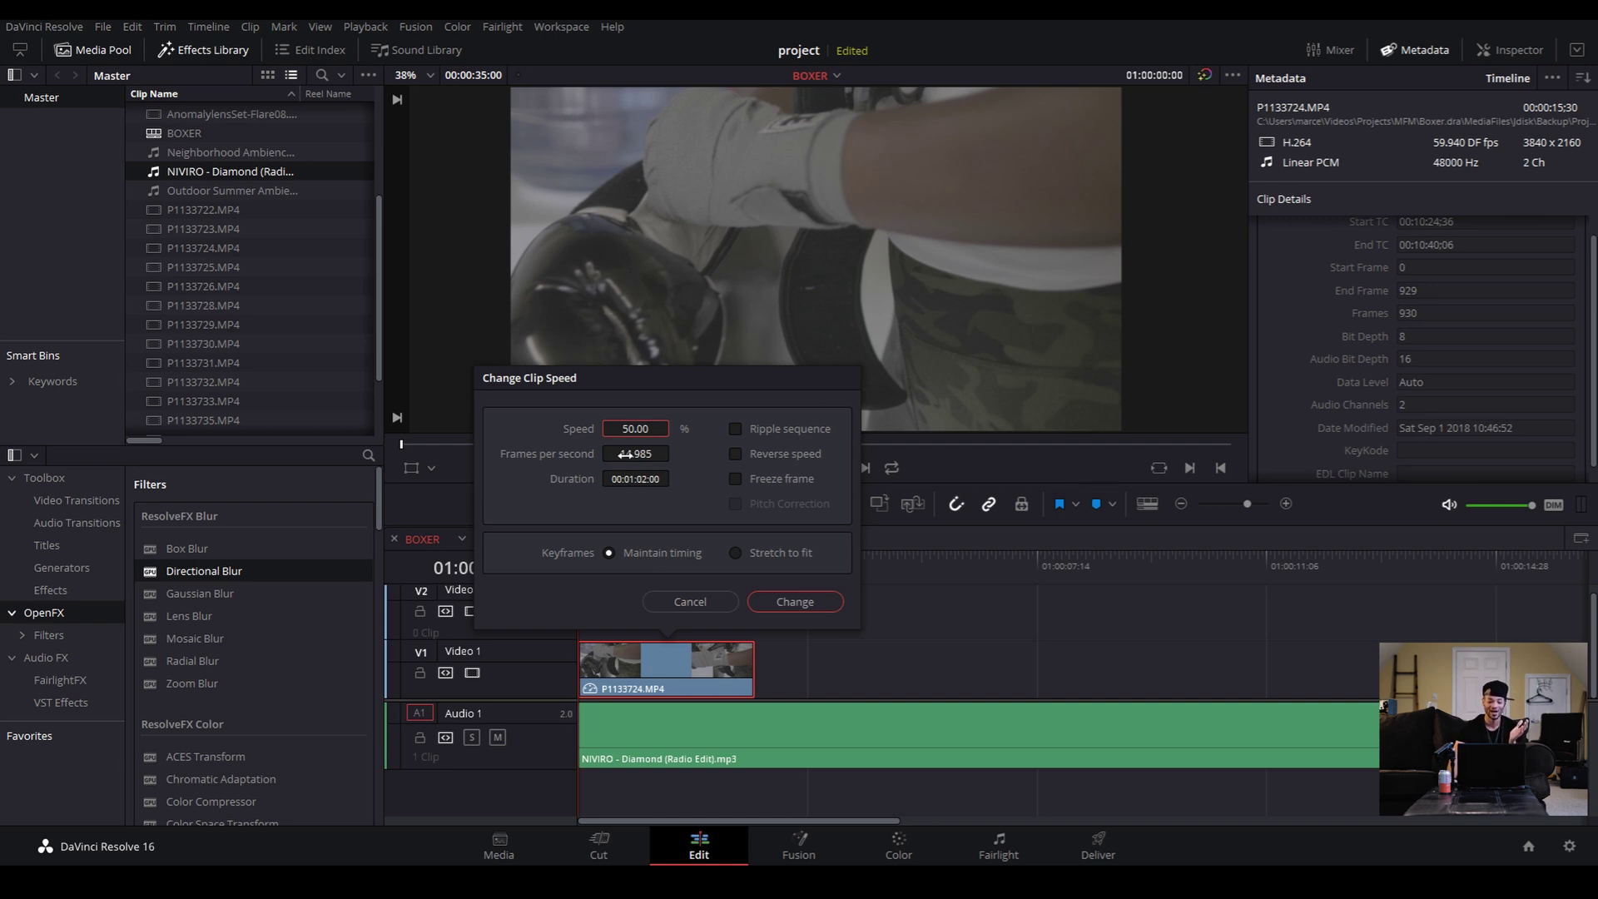
{"action": "left_click", "coordinate": [813, 606]}
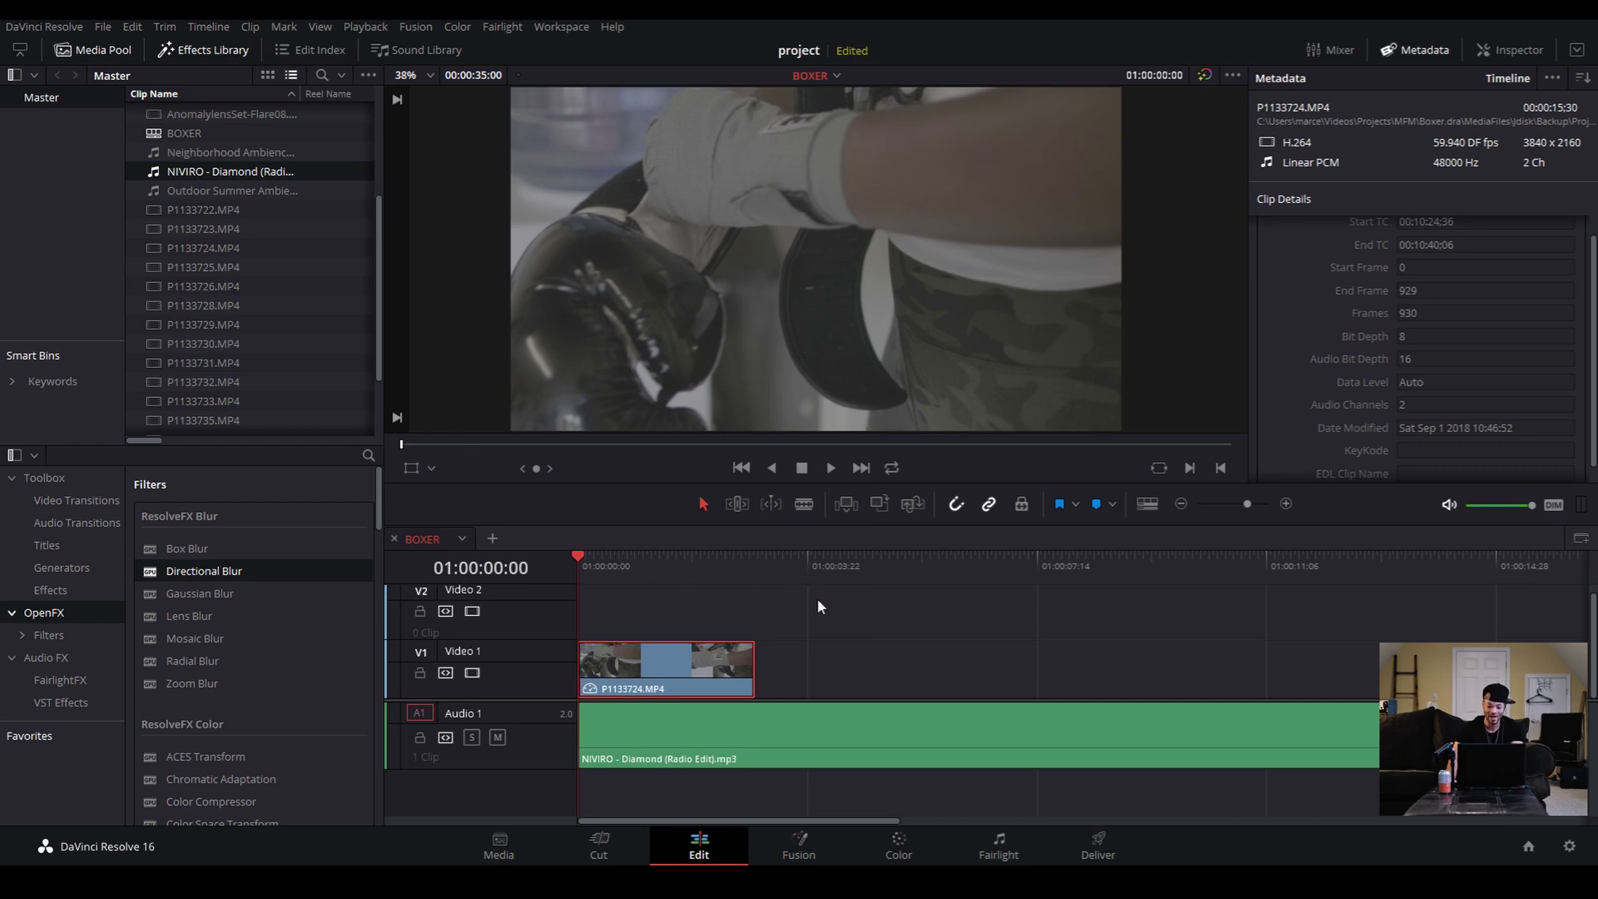
Play back the slowed P1133724.MP4 clip with the music several times to check where it should end
{"action": "key", "text": "space"}
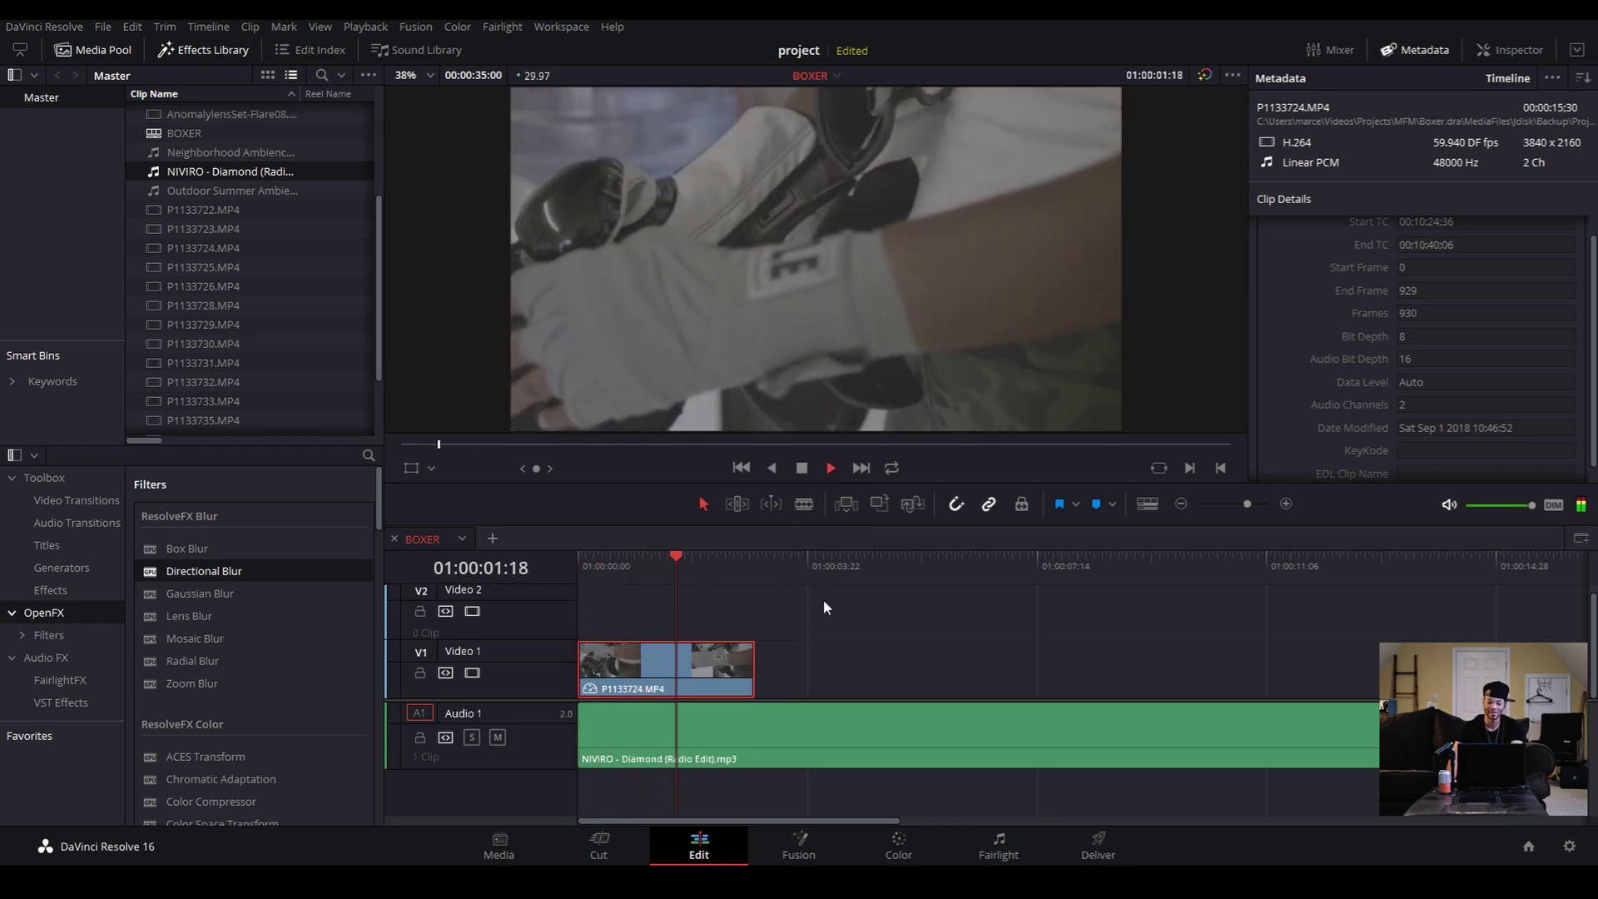
{"action": "key", "text": "space"}
{"action": "left_click_drag", "start_coordinate": [732, 570], "coordinate": [572, 581]}
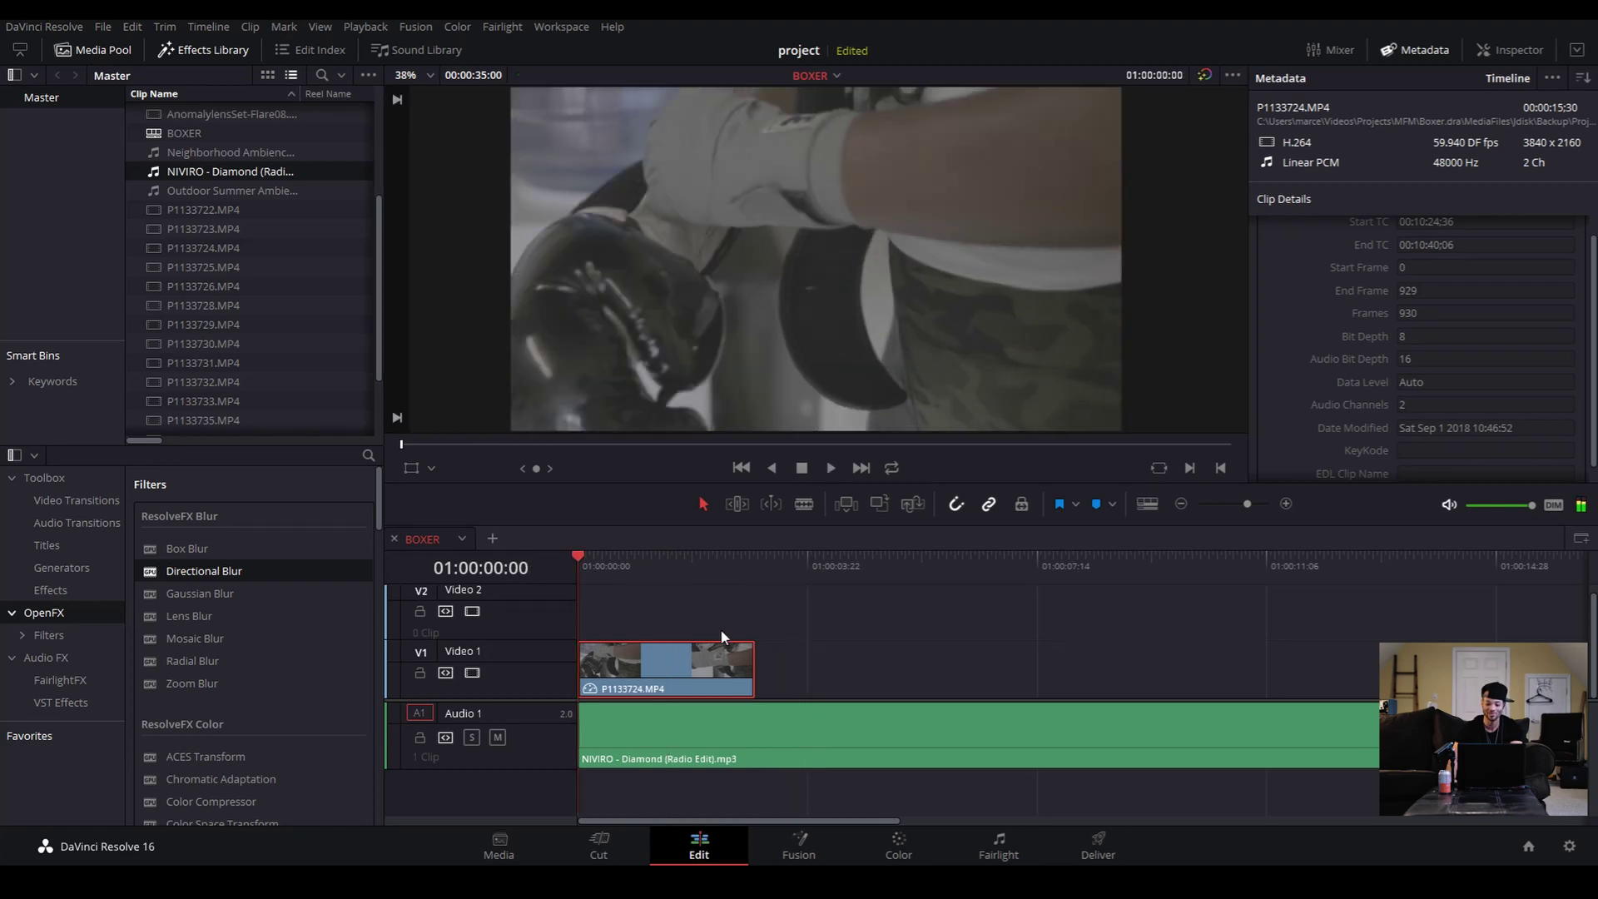
{"action": "key", "text": "space"}
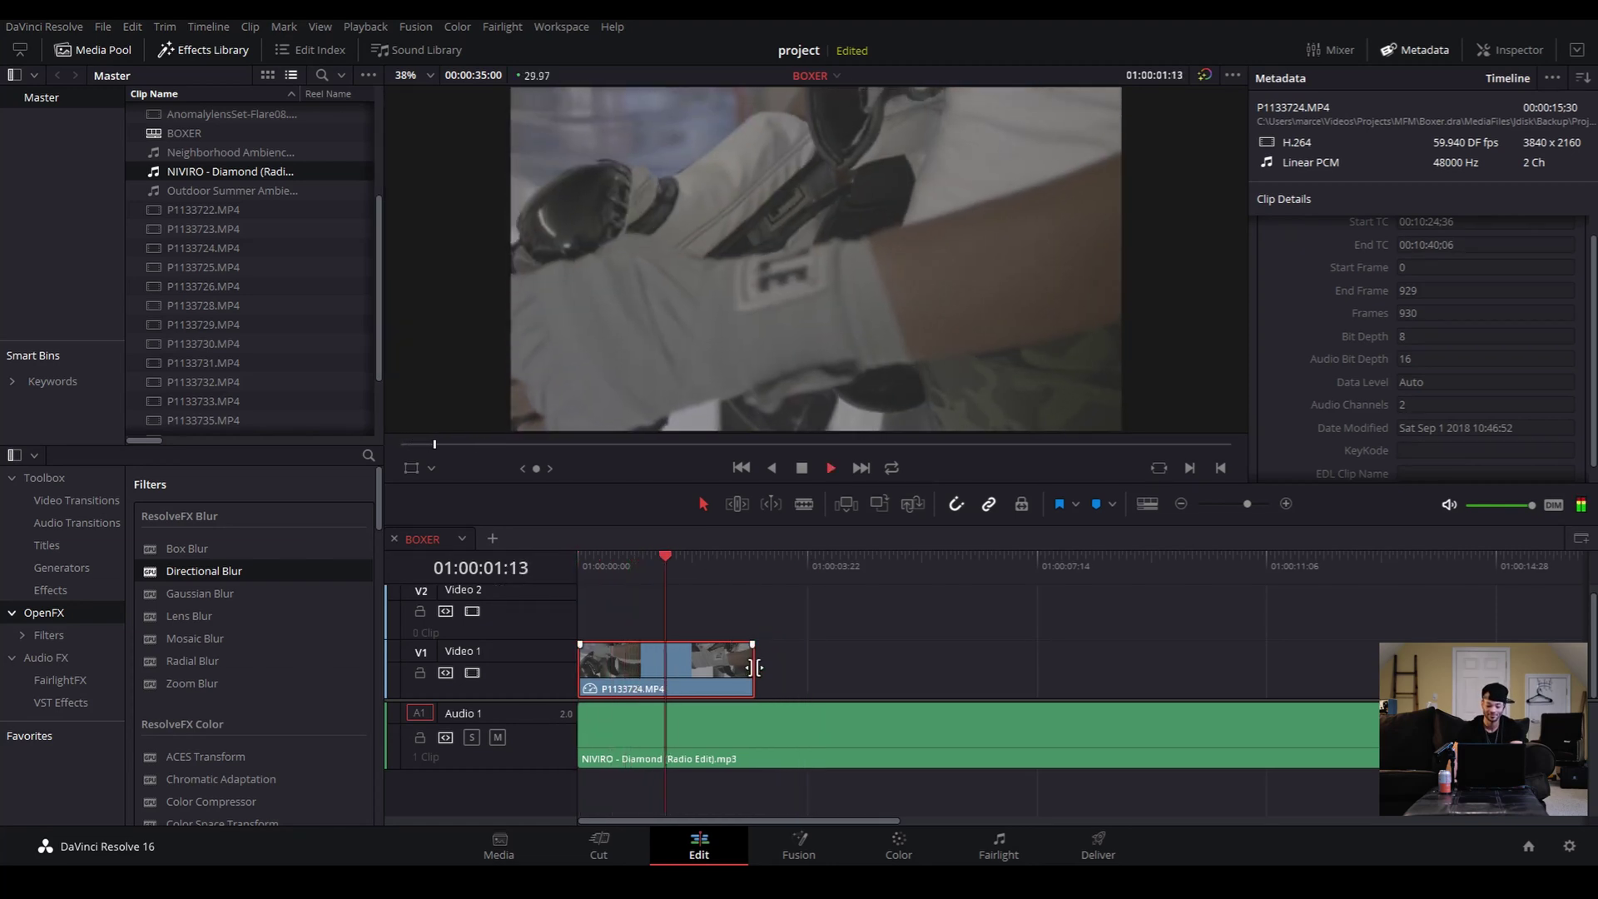
{"action": "key", "text": "space"}
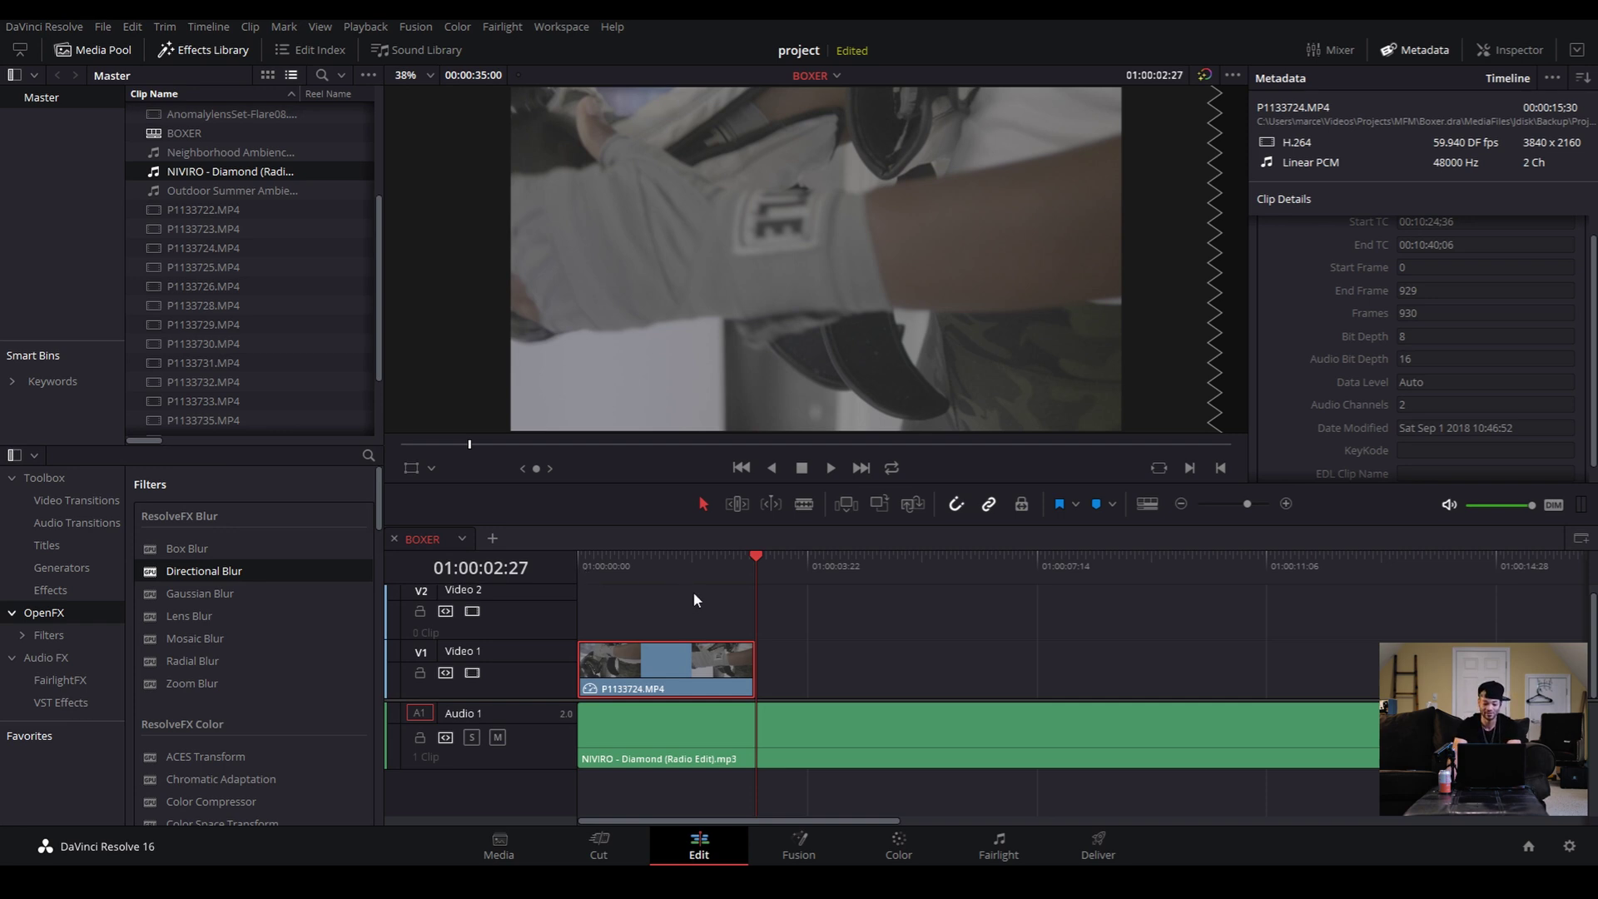
{"action": "left_click", "coordinate": [709, 568]}
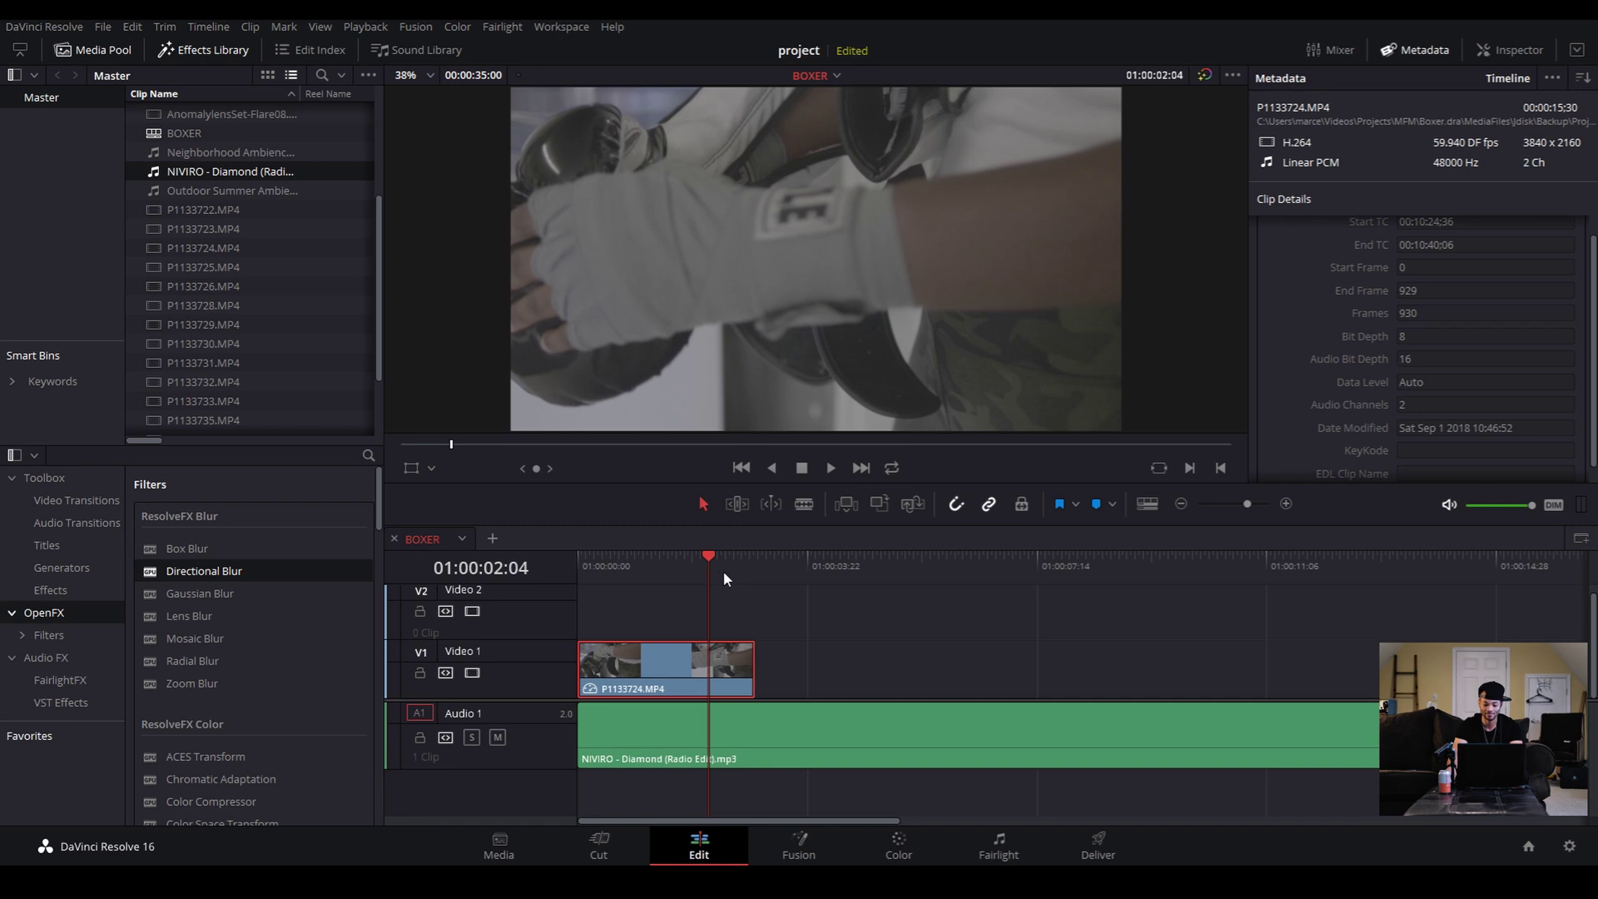
{"action": "key", "text": "space"}
{"action": "key", "text": "space"}
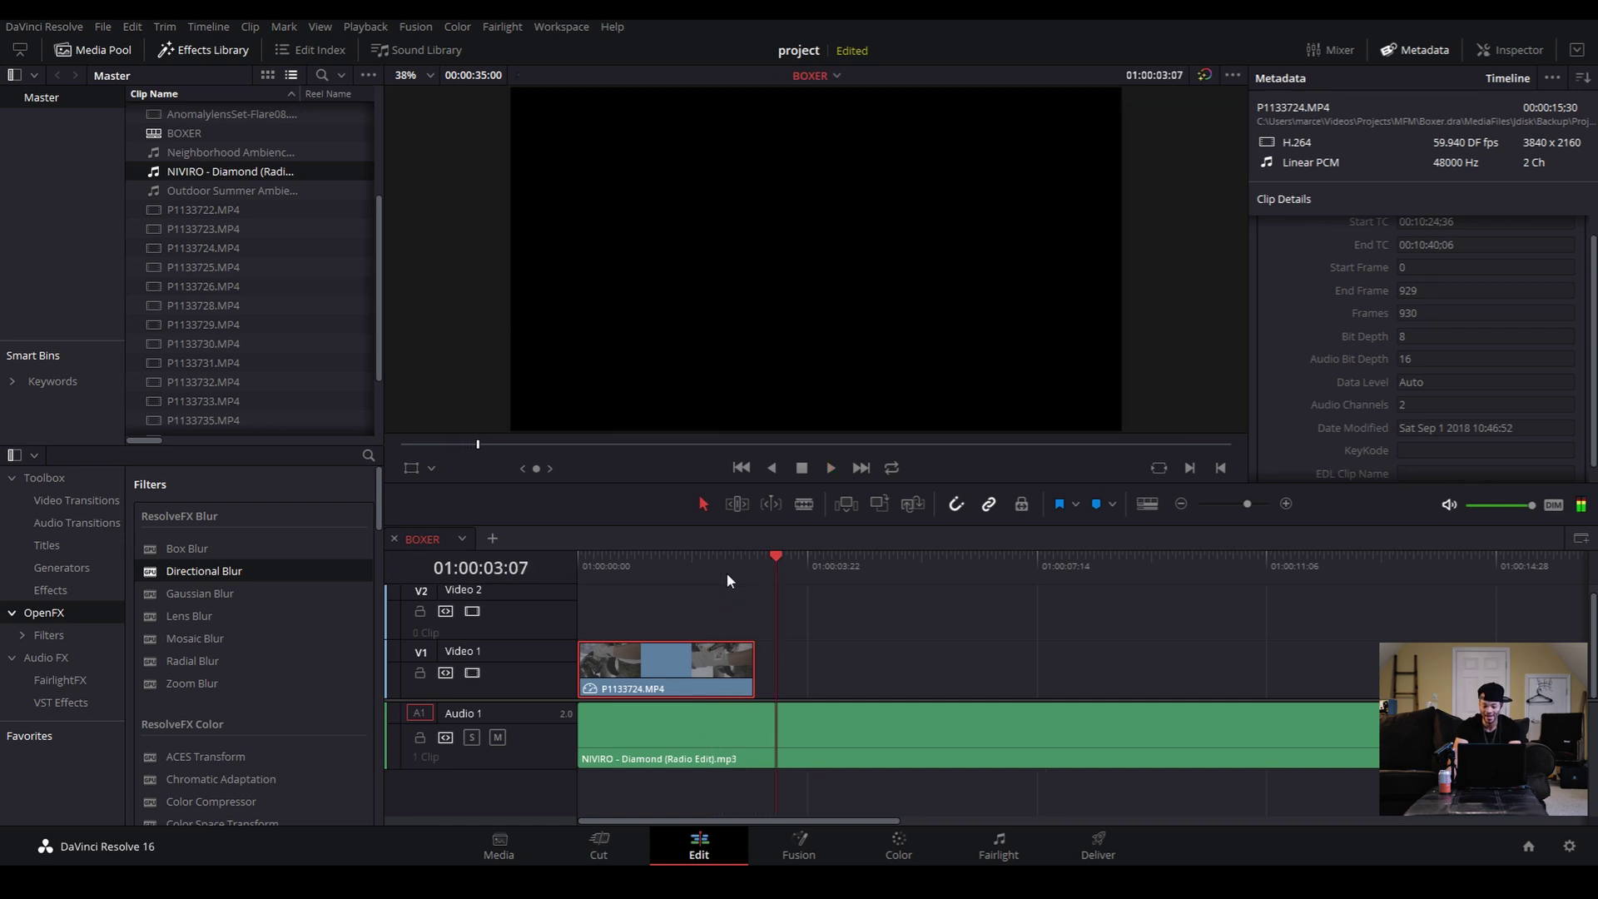
{"action": "left_click_drag", "start_coordinate": [601, 567], "coordinate": [530, 569]}
{"action": "key", "text": "space"}
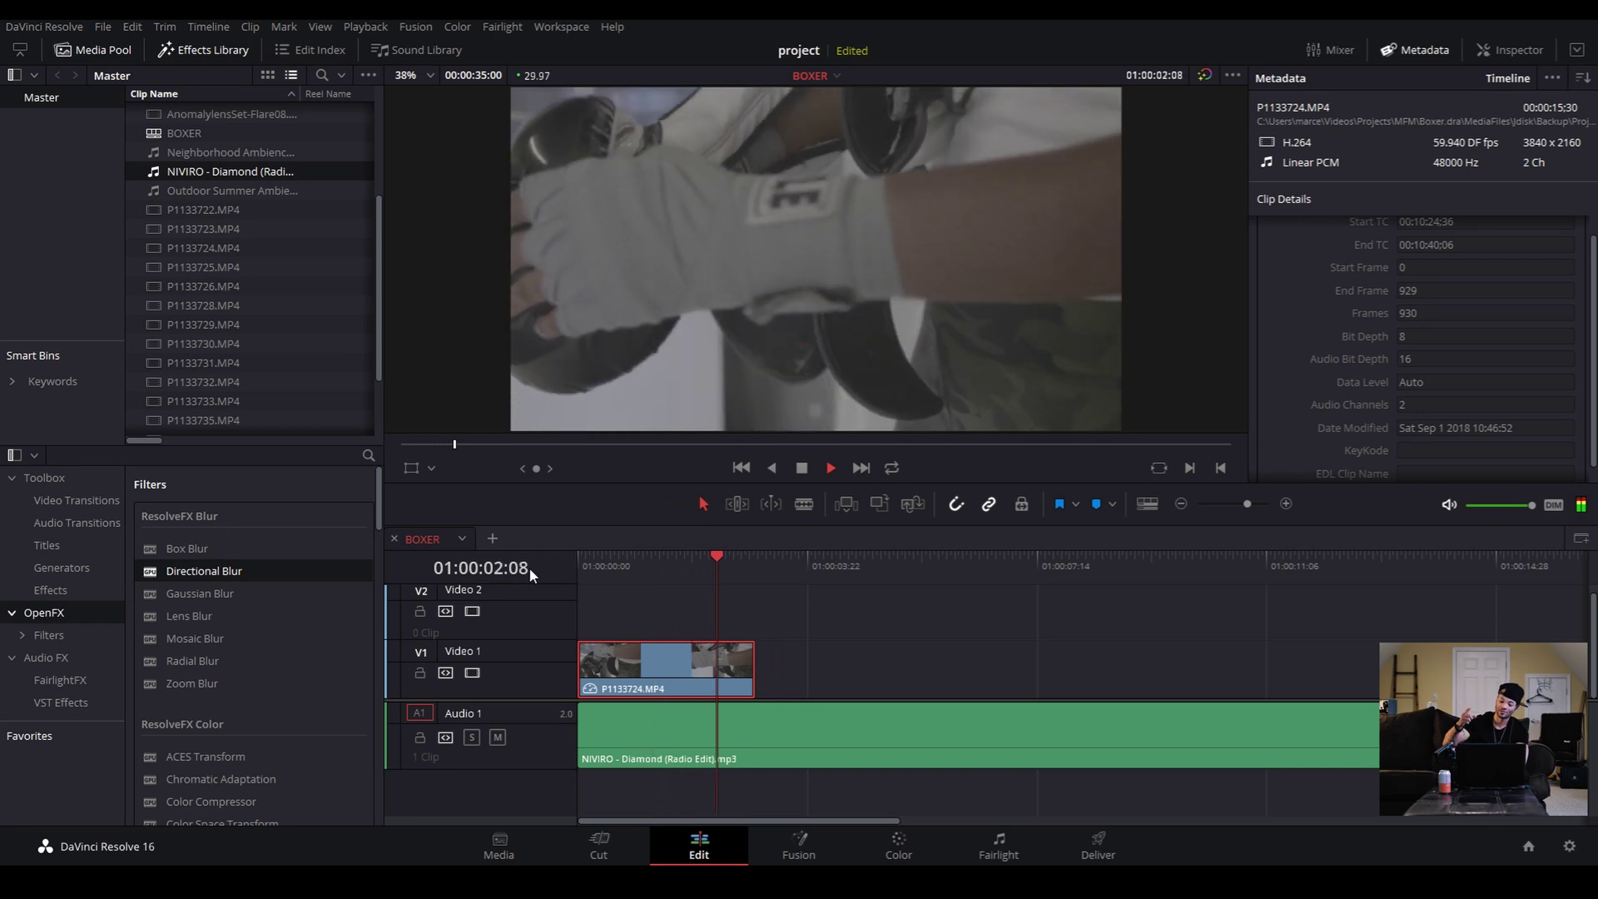
{"action": "key", "text": "space"}
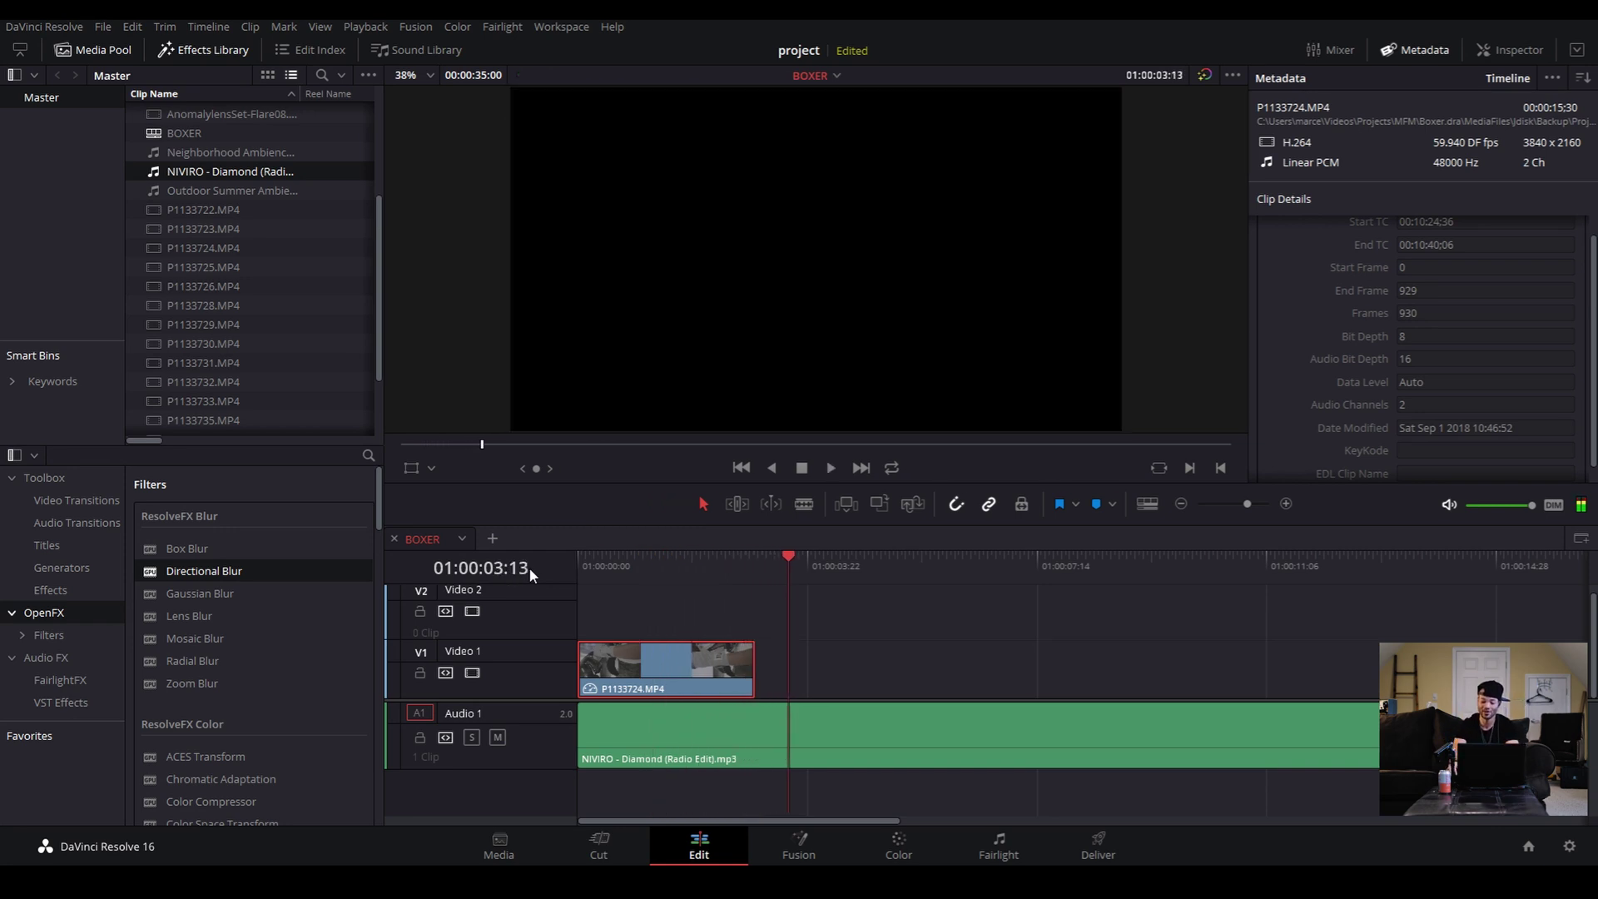
Extend the end of P1133724.MP4 on Video 1 to about 01:00:03:06 and play the result from the start
{"action": "key", "text": "Left"}
{"action": "key", "text": "Left"}
{"action": "key", "text": "Left"}
{"action": "key", "text": "Left"}
{"action": "key", "text": "Left"}
{"action": "key", "text": "Left"}
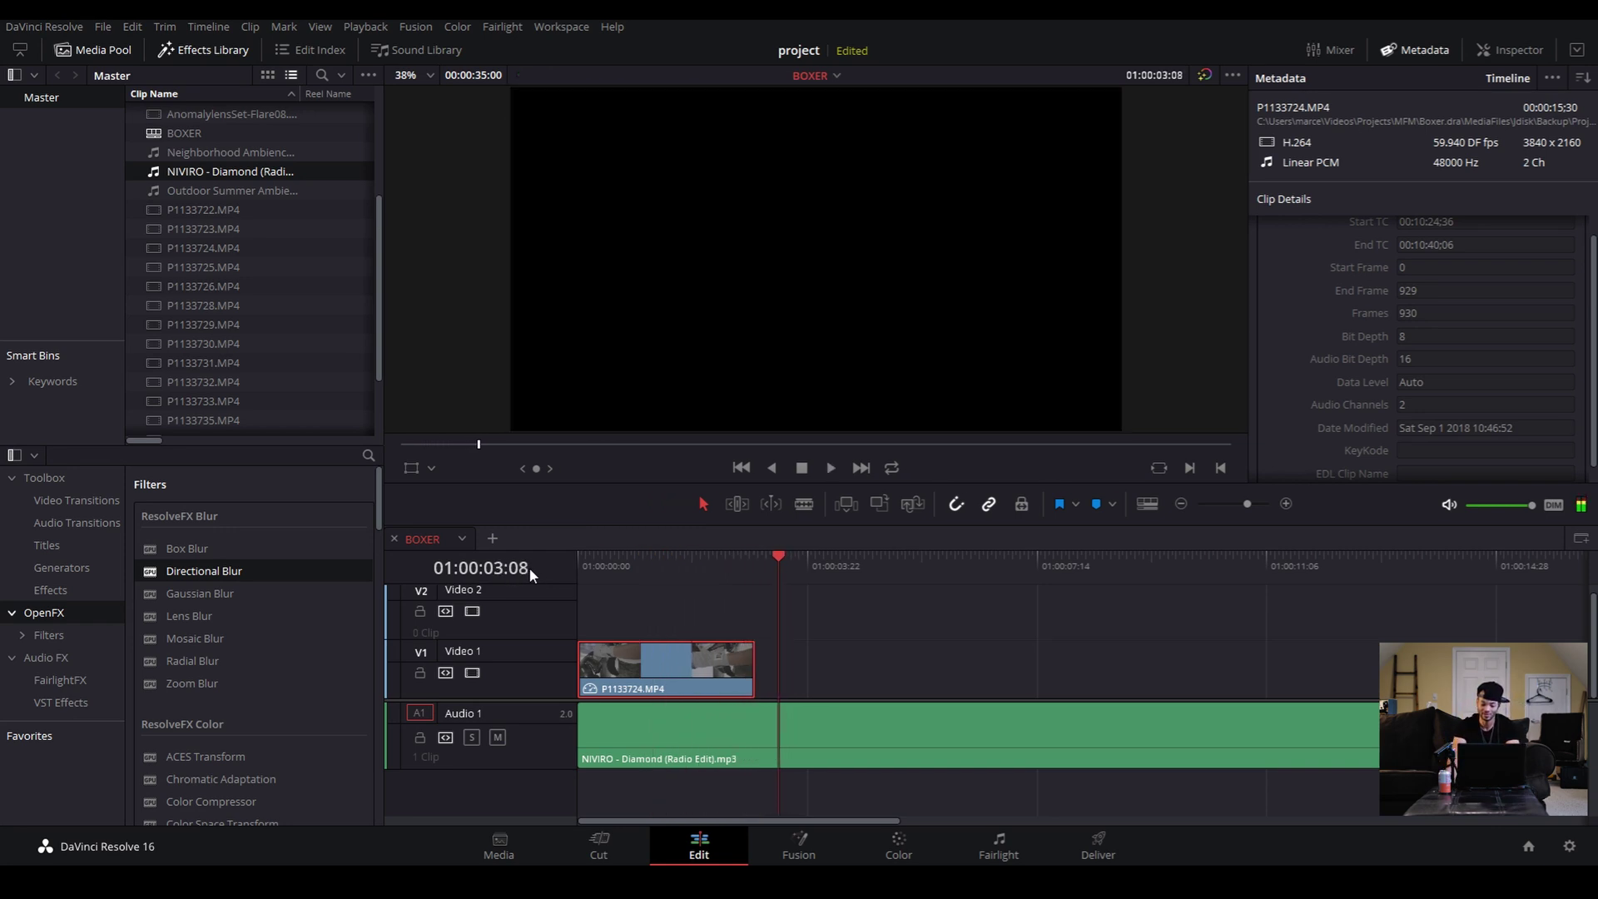
{"action": "key", "text": "Left"}
{"action": "key", "text": "Left"}
{"action": "key", "text": "Right"}
{"action": "key", "text": "Left"}
{"action": "key", "text": "Right"}
{"action": "key", "text": "Left"}
{"action": "key", "text": "Right"}
{"action": "left_click_drag", "start_coordinate": [749, 668], "coordinate": [772, 667]}
{"action": "left_click", "coordinate": [572, 567]}
{"action": "key", "text": "space"}
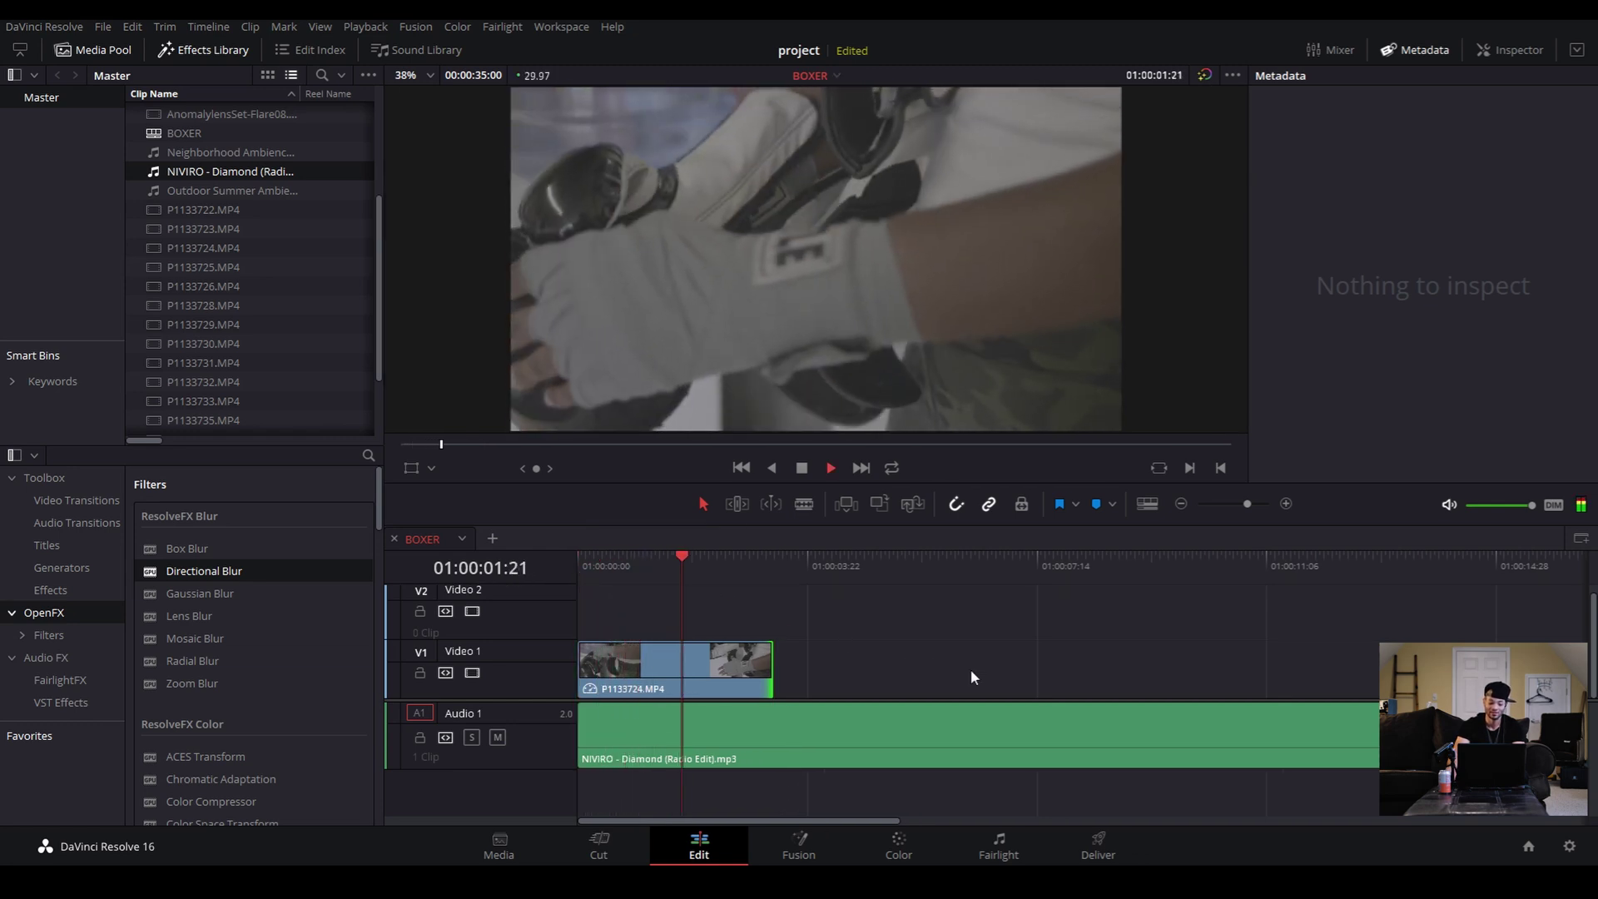
{"action": "key", "text": "space"}
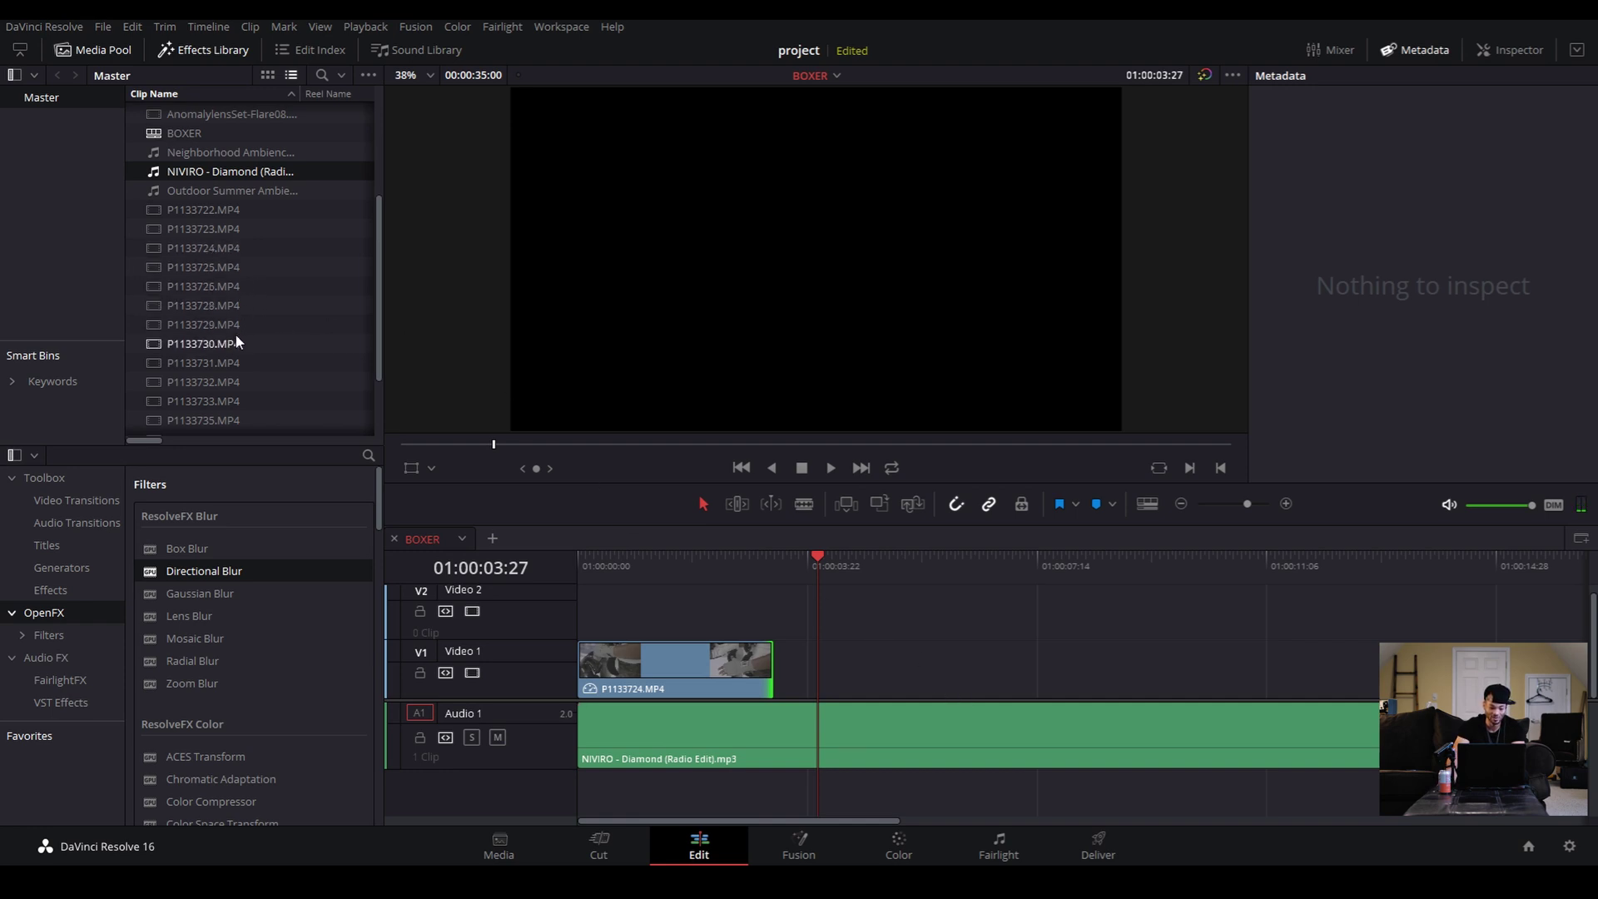
Open P1133729.MP4 from the media pool in the viewer and scrub through its marked range
{"action": "double_click", "coordinate": [213, 324]}
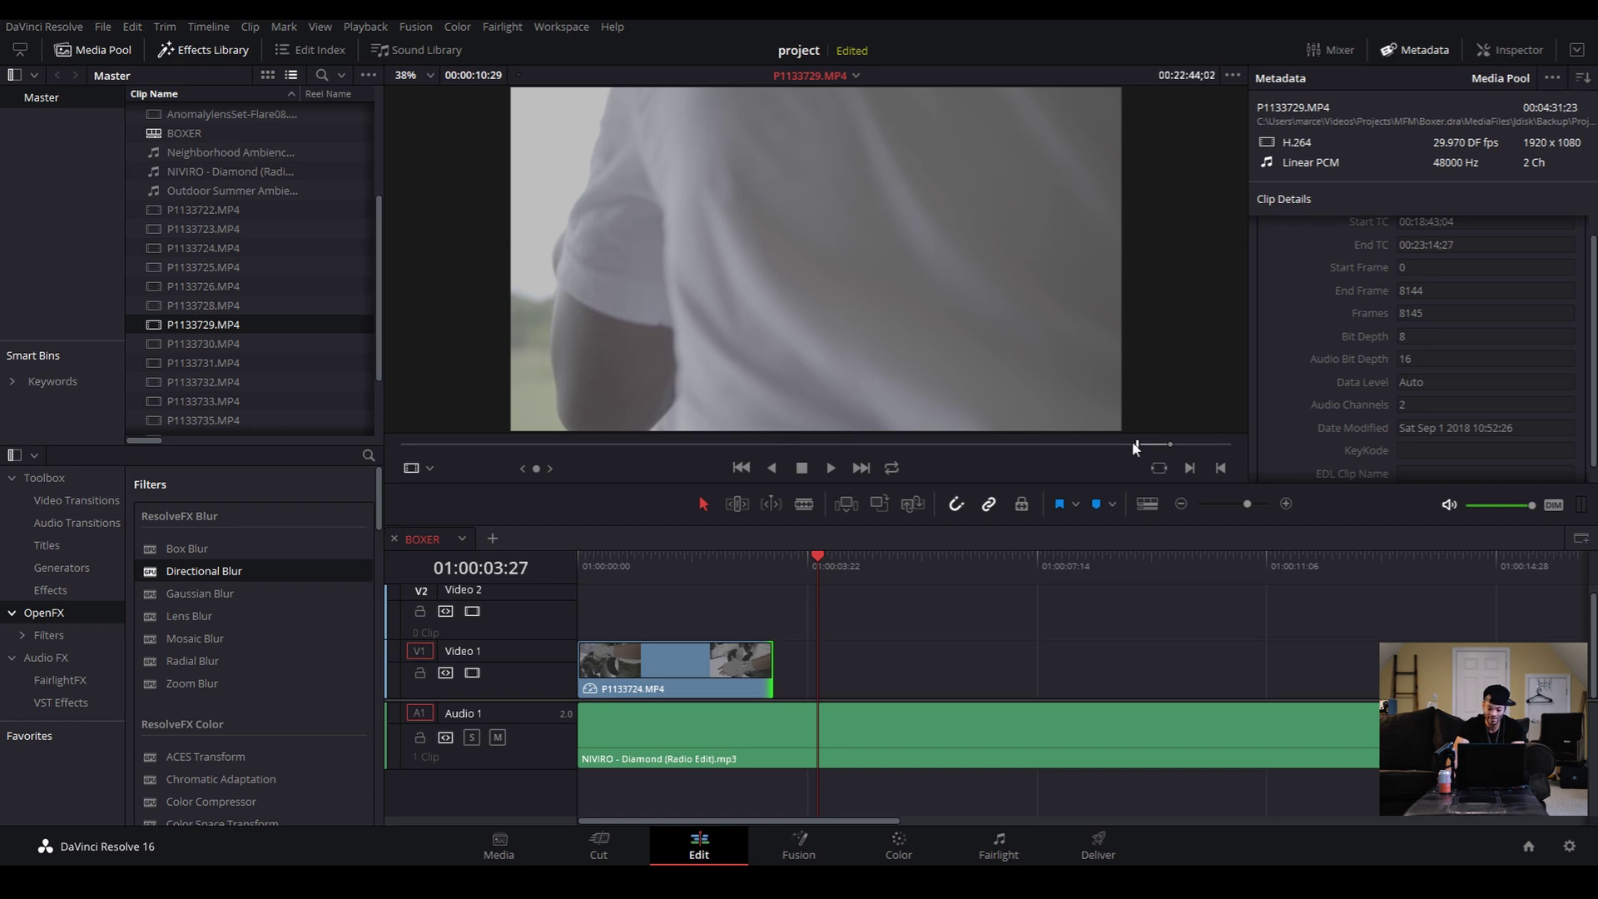
{"action": "left_click_drag", "start_coordinate": [1142, 444], "coordinate": [1159, 451]}
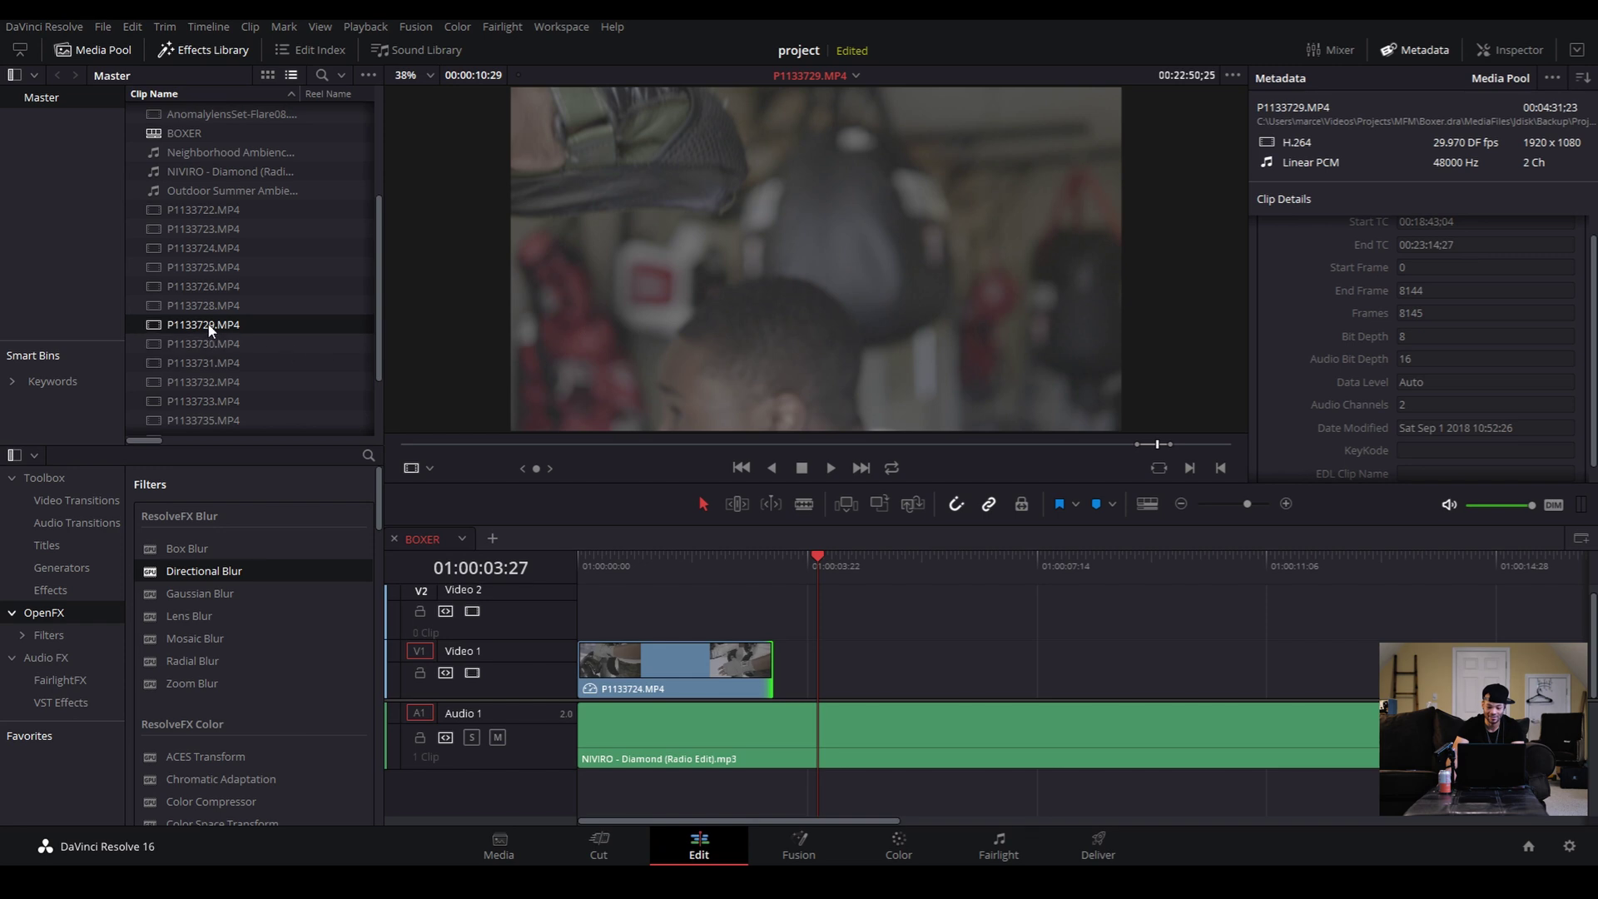
{"action": "mouse_move", "coordinate": [208, 327]}
{"action": "left_mouse_down"}
{"action": "mouse_move", "coordinate": [482, 403]}
{"action": "mouse_move", "coordinate": [840, 619]}
{"action": "mouse_move", "coordinate": [782, 607]}
{"action": "mouse_move", "coordinate": [796, 637]}
{"action": "mouse_move", "coordinate": [207, 322]}
{"action": "left_mouse_up"}
{"action": "left_click_drag", "start_coordinate": [203, 331], "coordinate": [780, 691]}
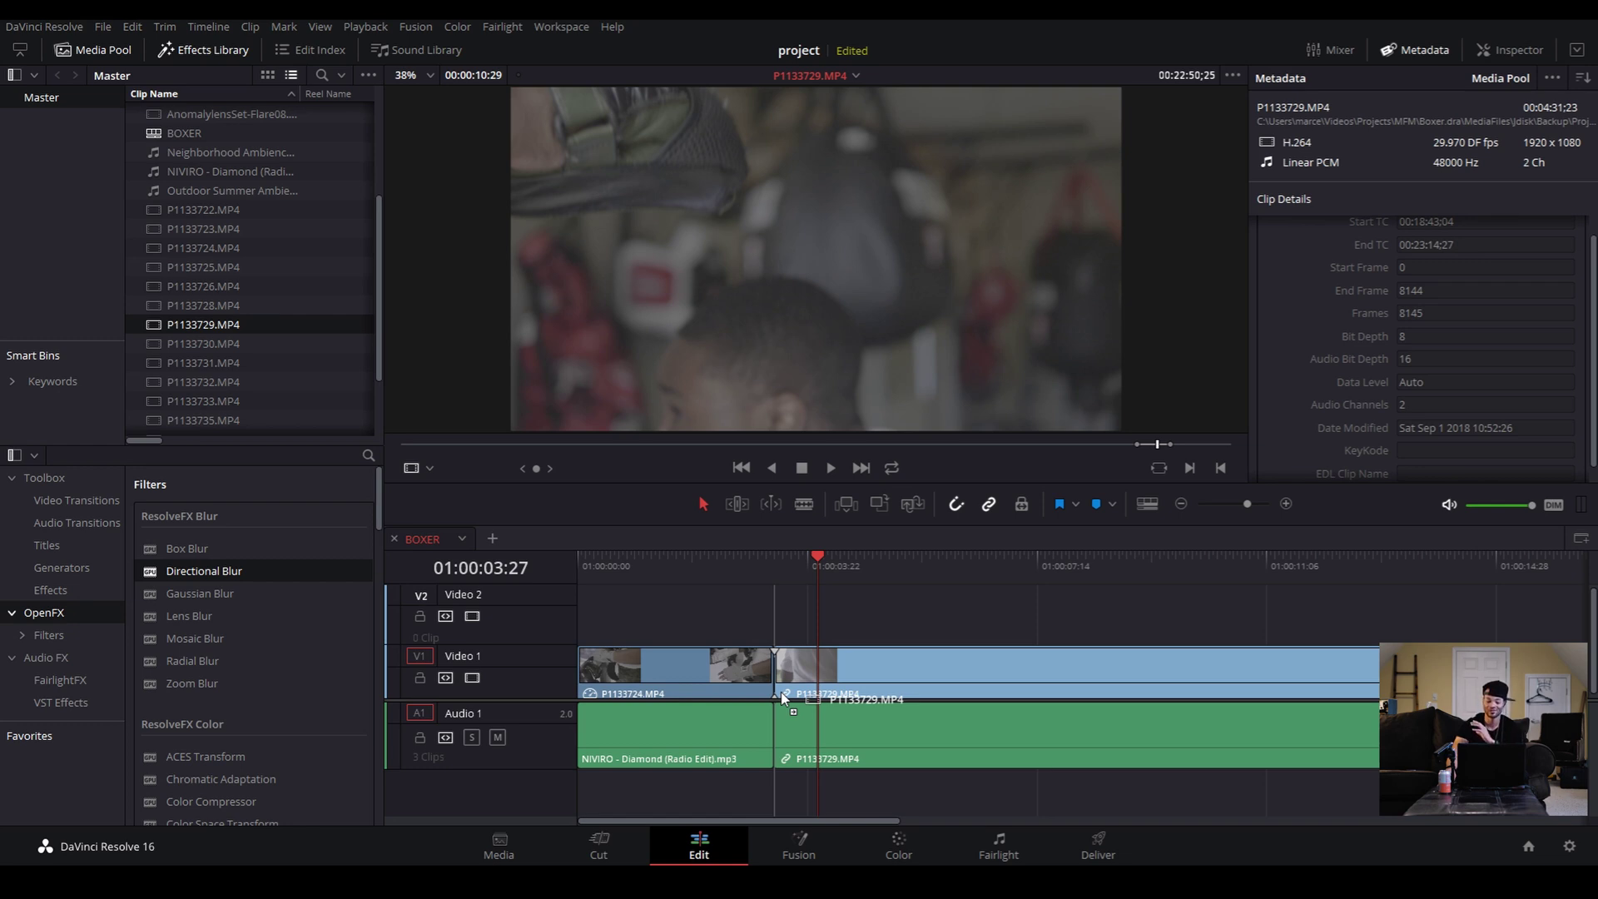
{"action": "mouse_move", "coordinate": [781, 691]}
{"action": "left_mouse_down"}
{"action": "mouse_move", "coordinate": [801, 665]}
{"action": "mouse_move", "coordinate": [783, 676]}
{"action": "left_mouse_up"}
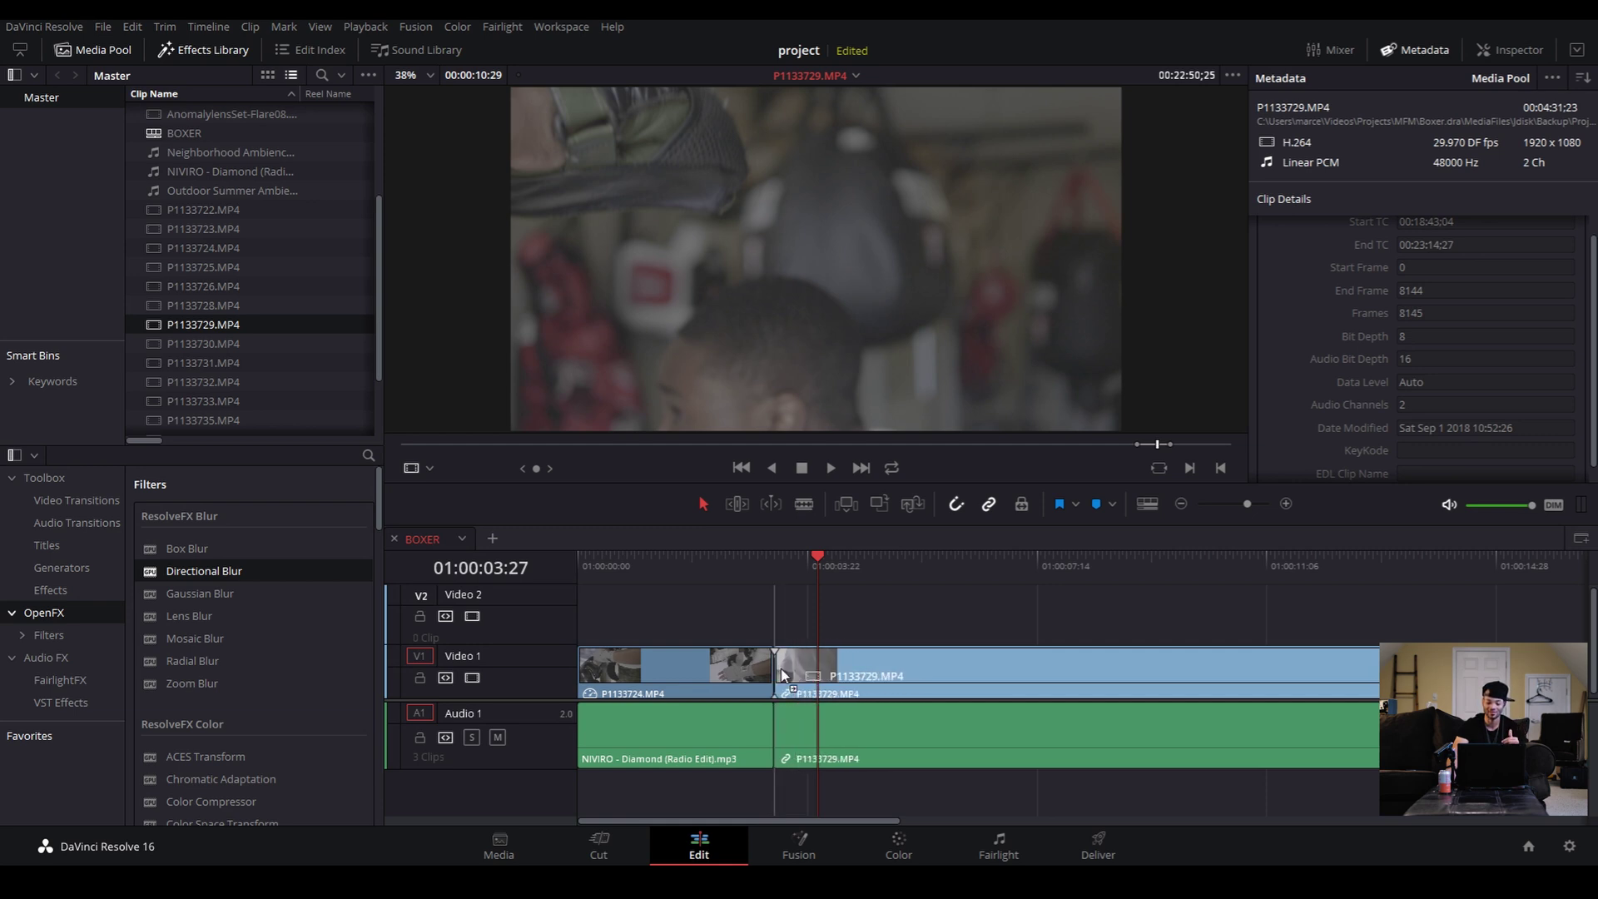
{"action": "left_click_drag", "start_coordinate": [782, 670], "coordinate": [201, 336]}
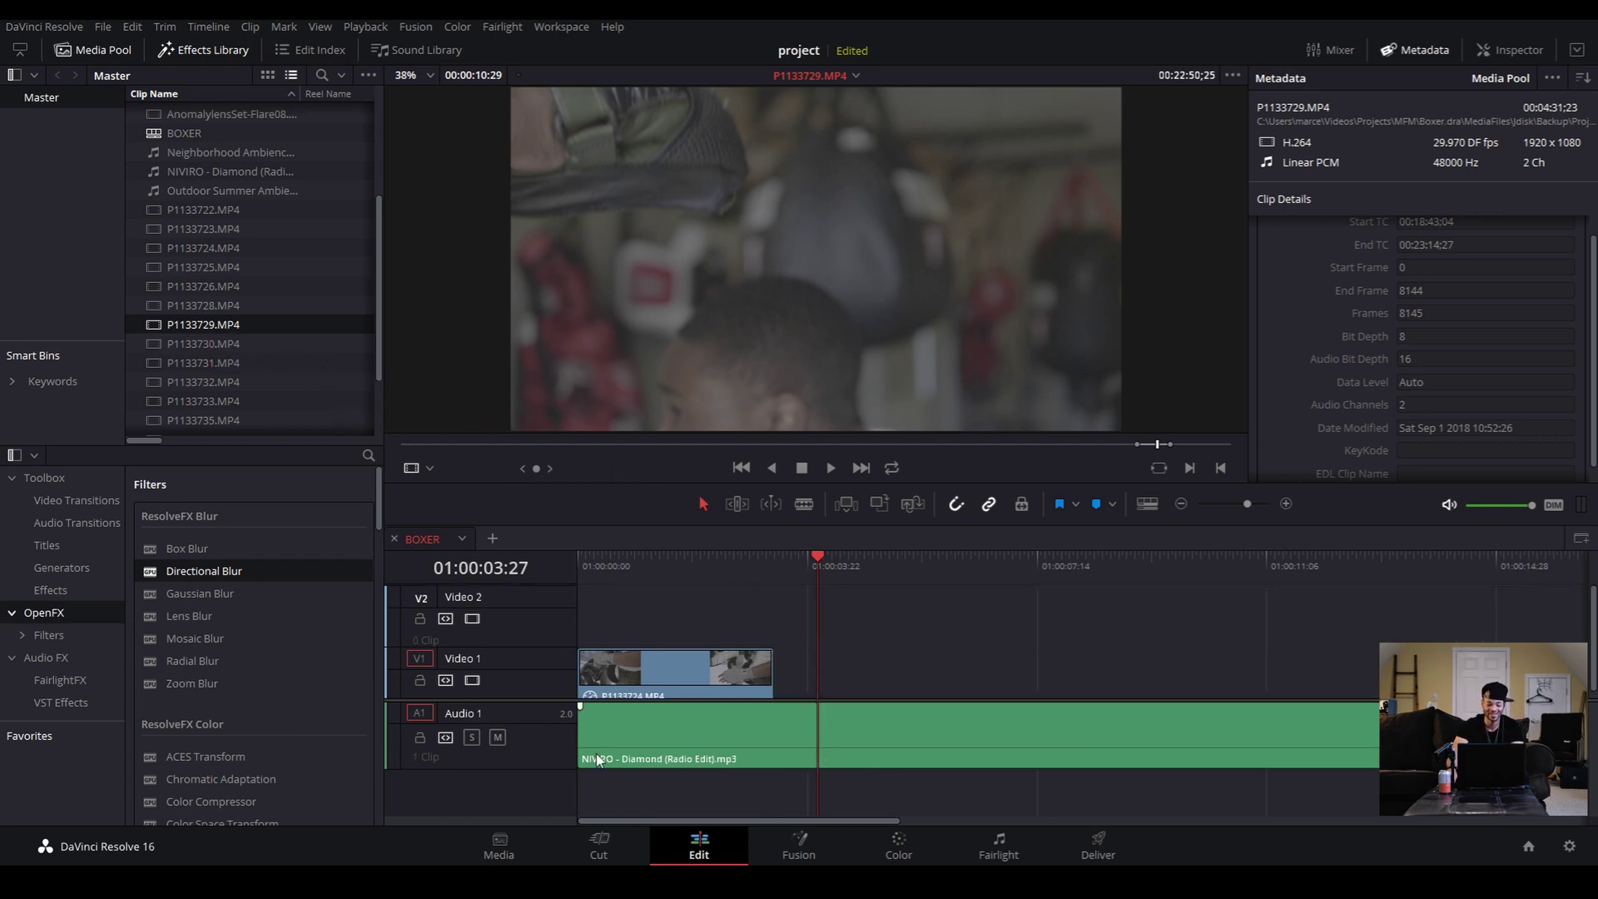
Move the NIVIRO - Diamond music clip from Audio 1 down to Audio 3
{"action": "left_click_drag", "start_coordinate": [612, 758], "coordinate": [612, 785]}
{"action": "scroll", "coordinate": [620, 745], "scroll_direction": "down", "scroll_amount": 1}
{"action": "scroll", "coordinate": [619, 745], "scroll_direction": "down", "scroll_amount": 1}
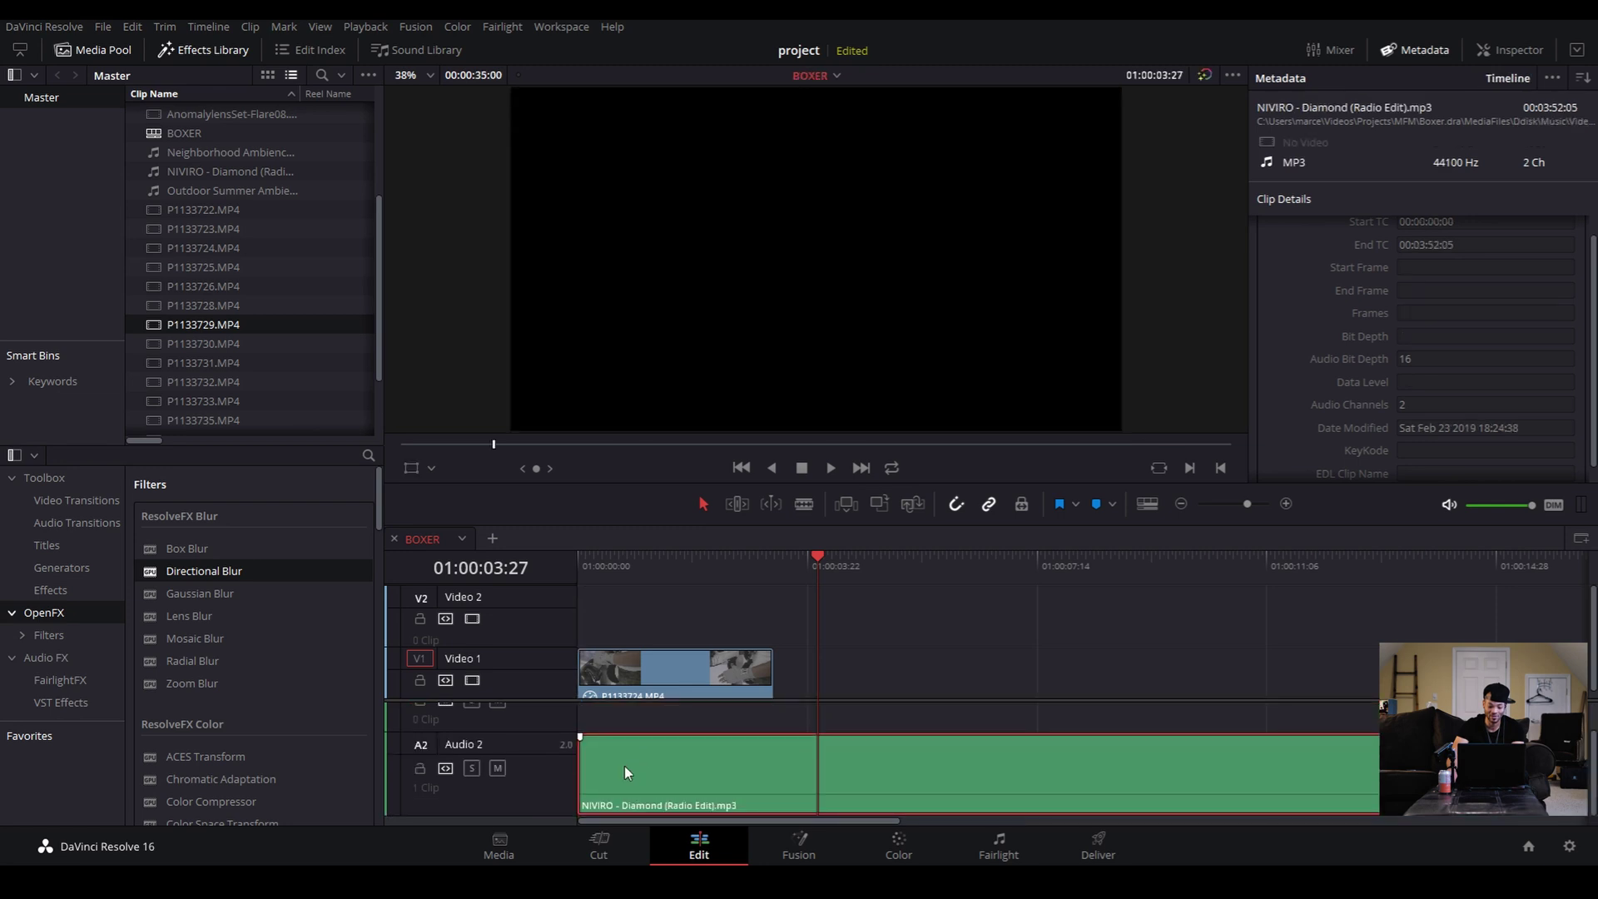
{"action": "left_click_drag", "start_coordinate": [564, 700], "coordinate": [573, 613]}
{"action": "left_click_drag", "start_coordinate": [626, 760], "coordinate": [624, 799]}
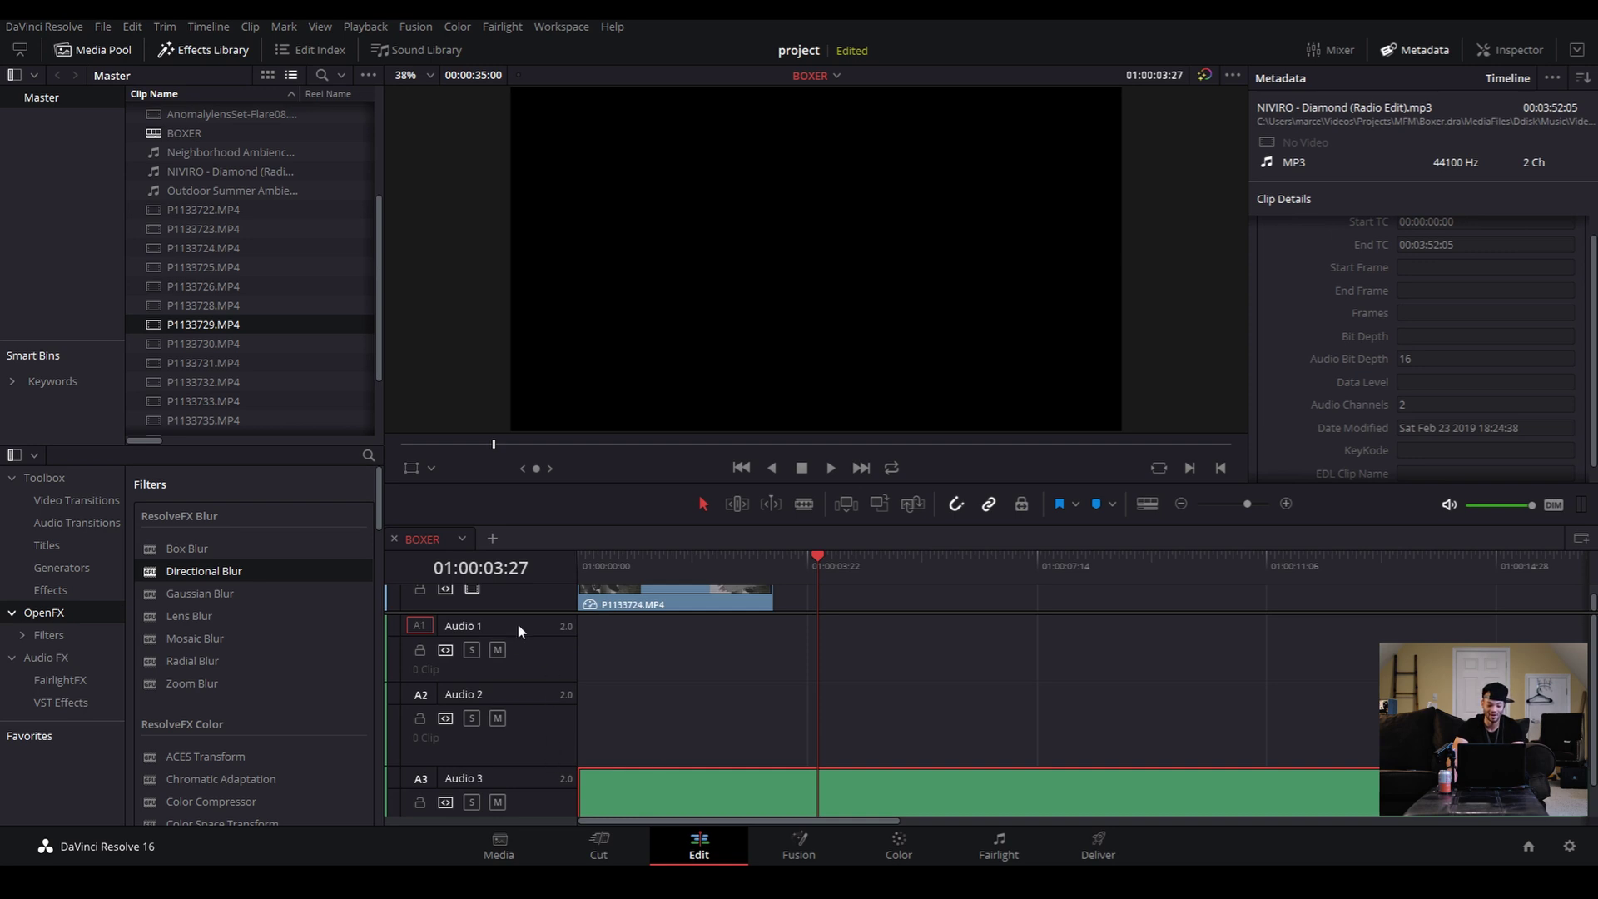
{"action": "left_click_drag", "start_coordinate": [530, 612], "coordinate": [531, 718]}
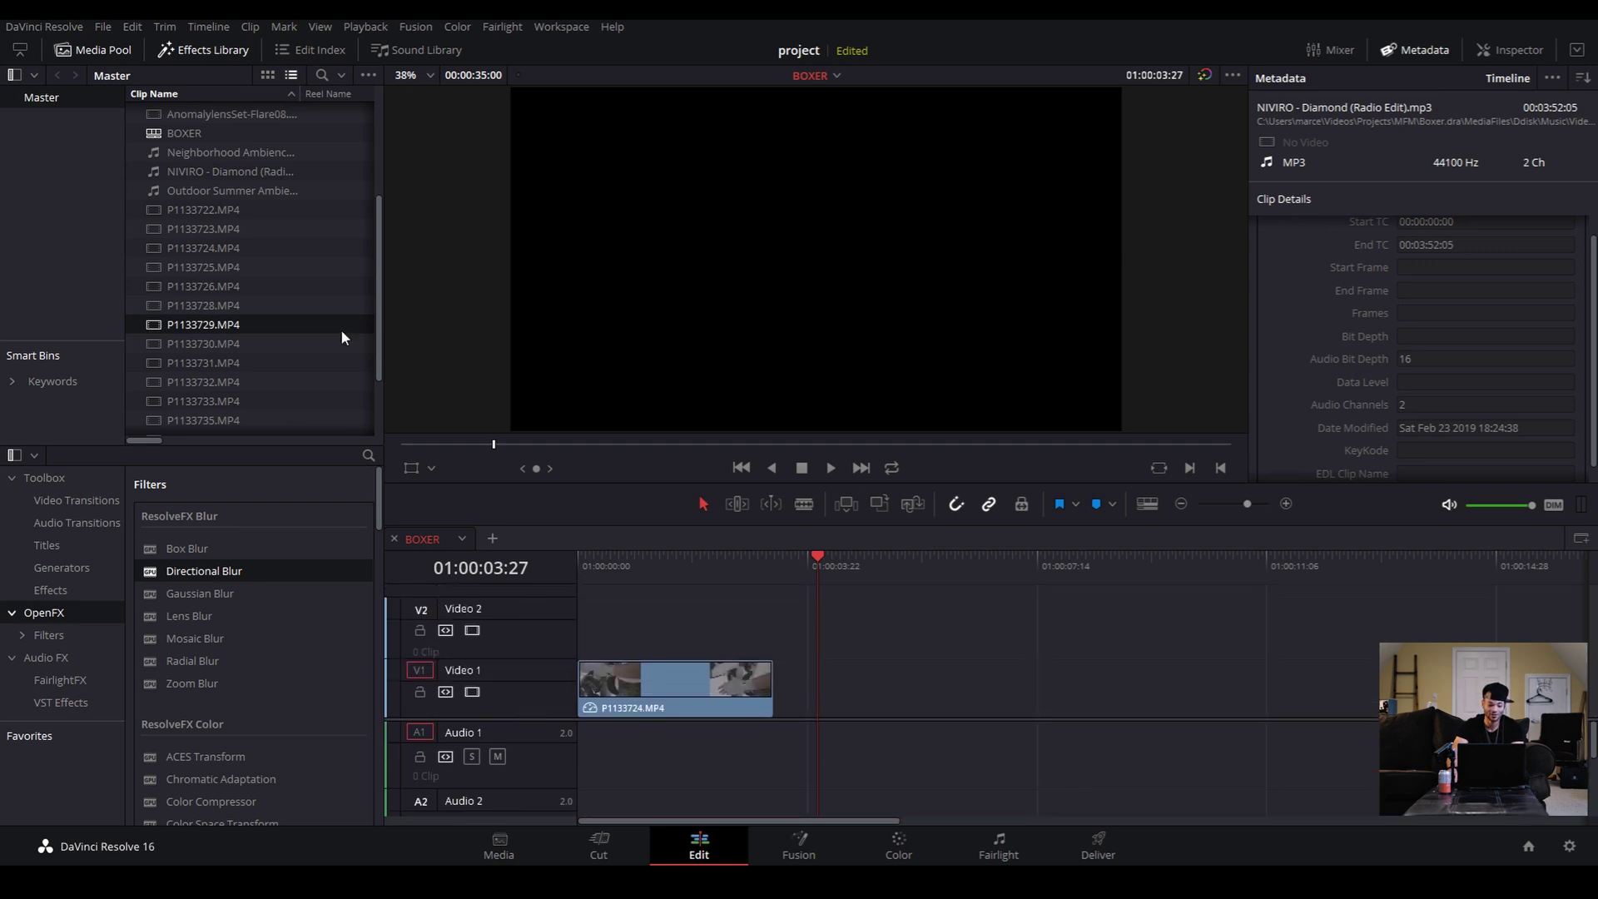
Place P1133729.MP4 on Video 1 directly after P1133724.MP4 and play it from the cut
{"action": "left_click_drag", "start_coordinate": [212, 322], "coordinate": [823, 695]}
{"action": "left_click", "coordinate": [772, 566]}
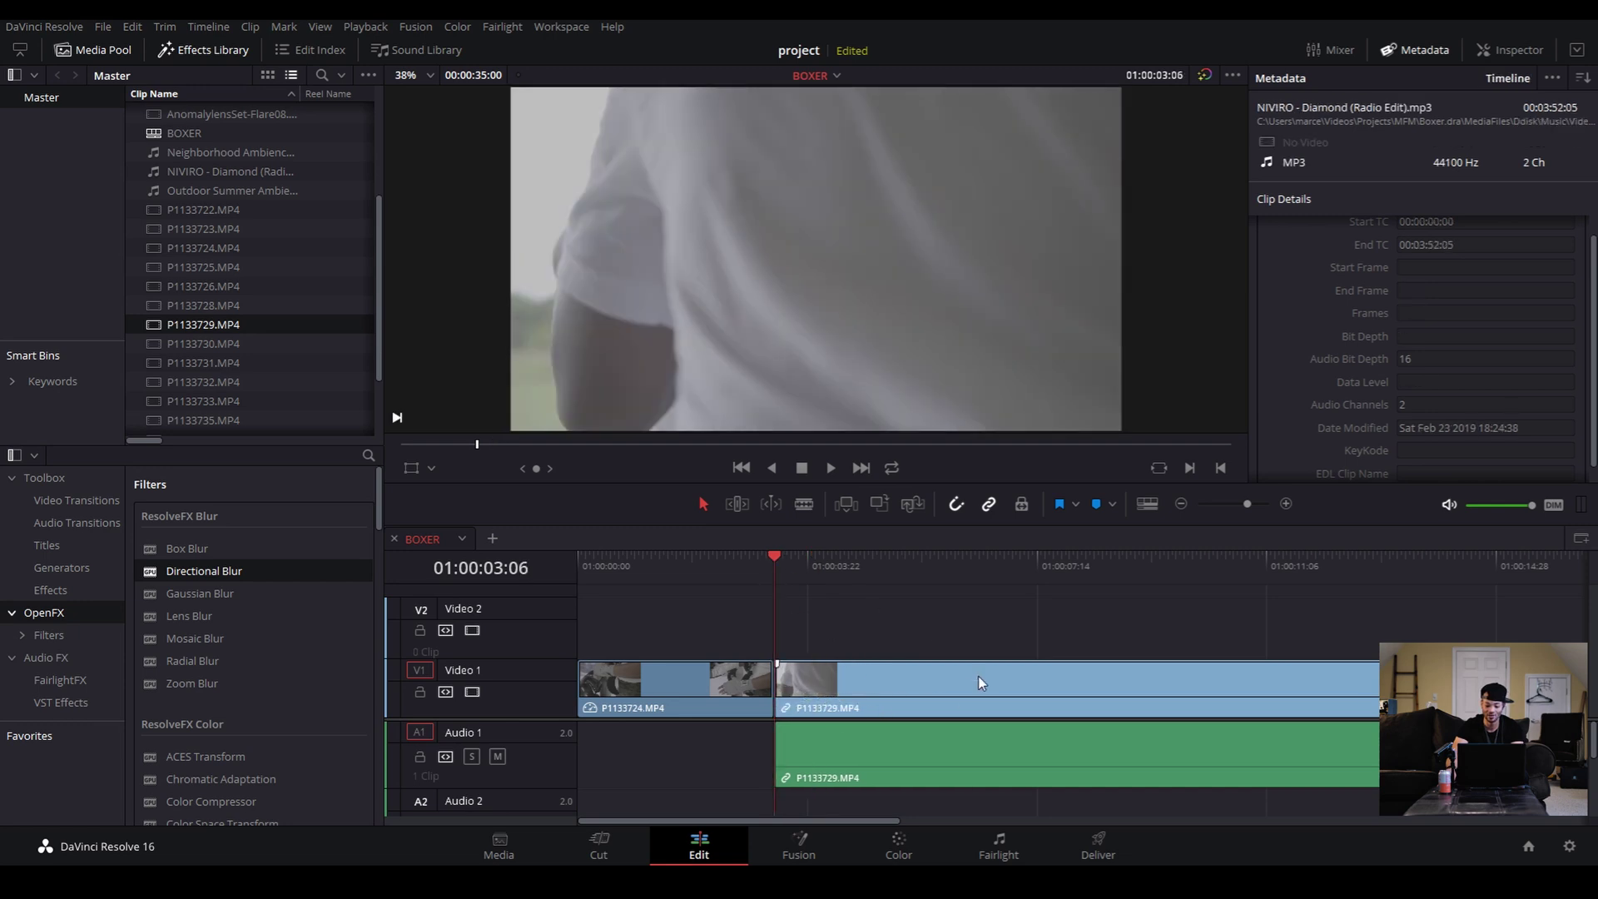
{"action": "key", "text": "space"}
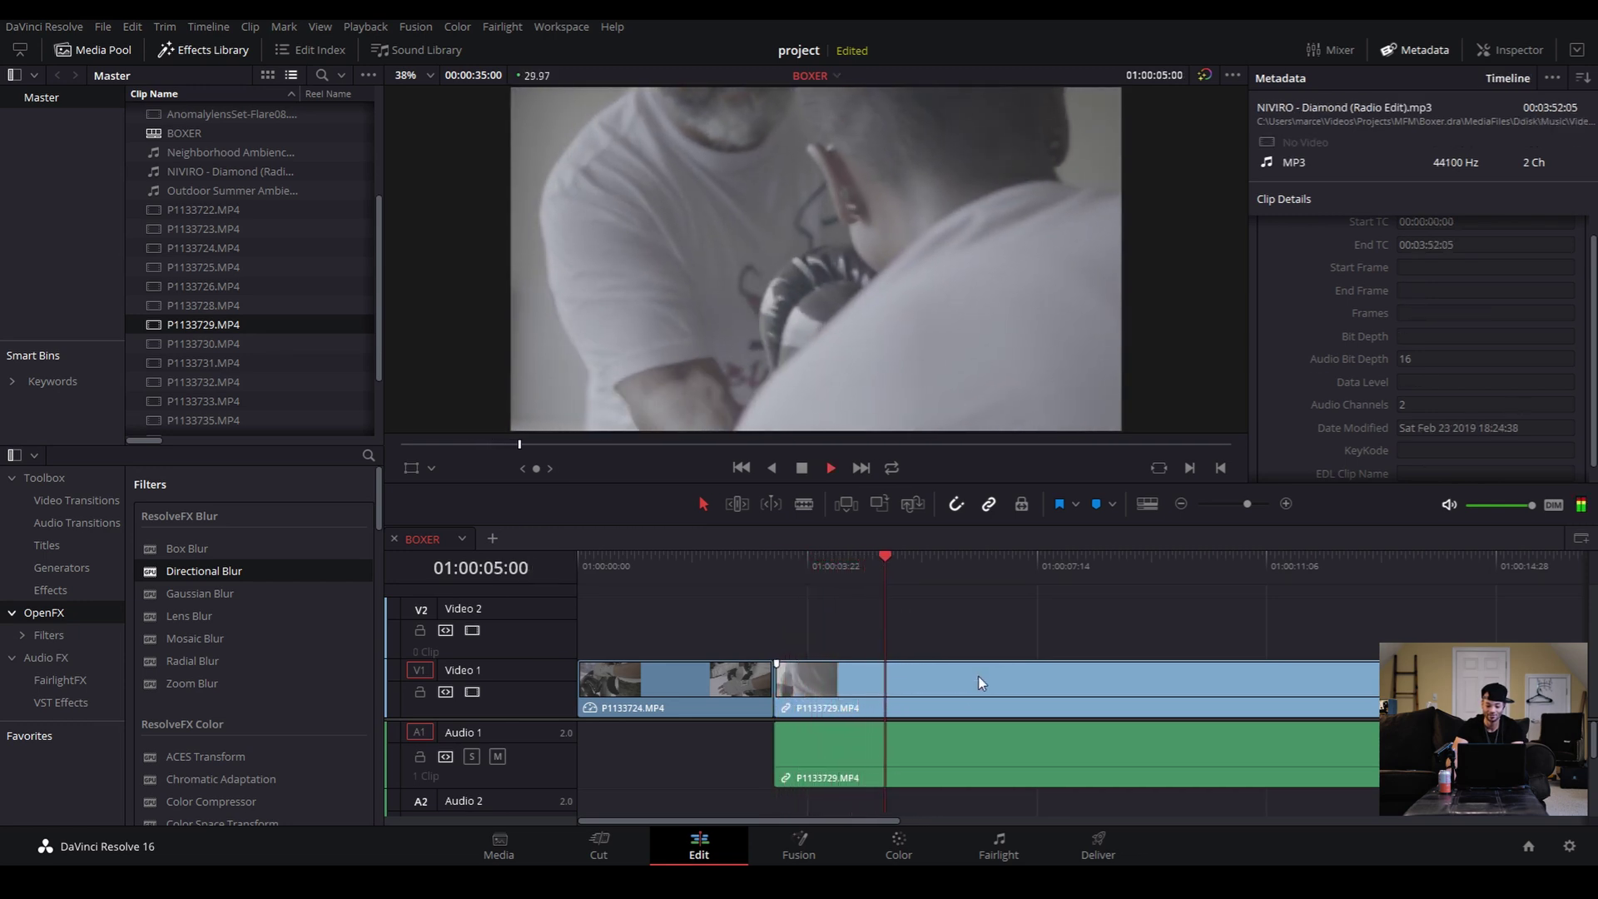
{"action": "key", "text": "space"}
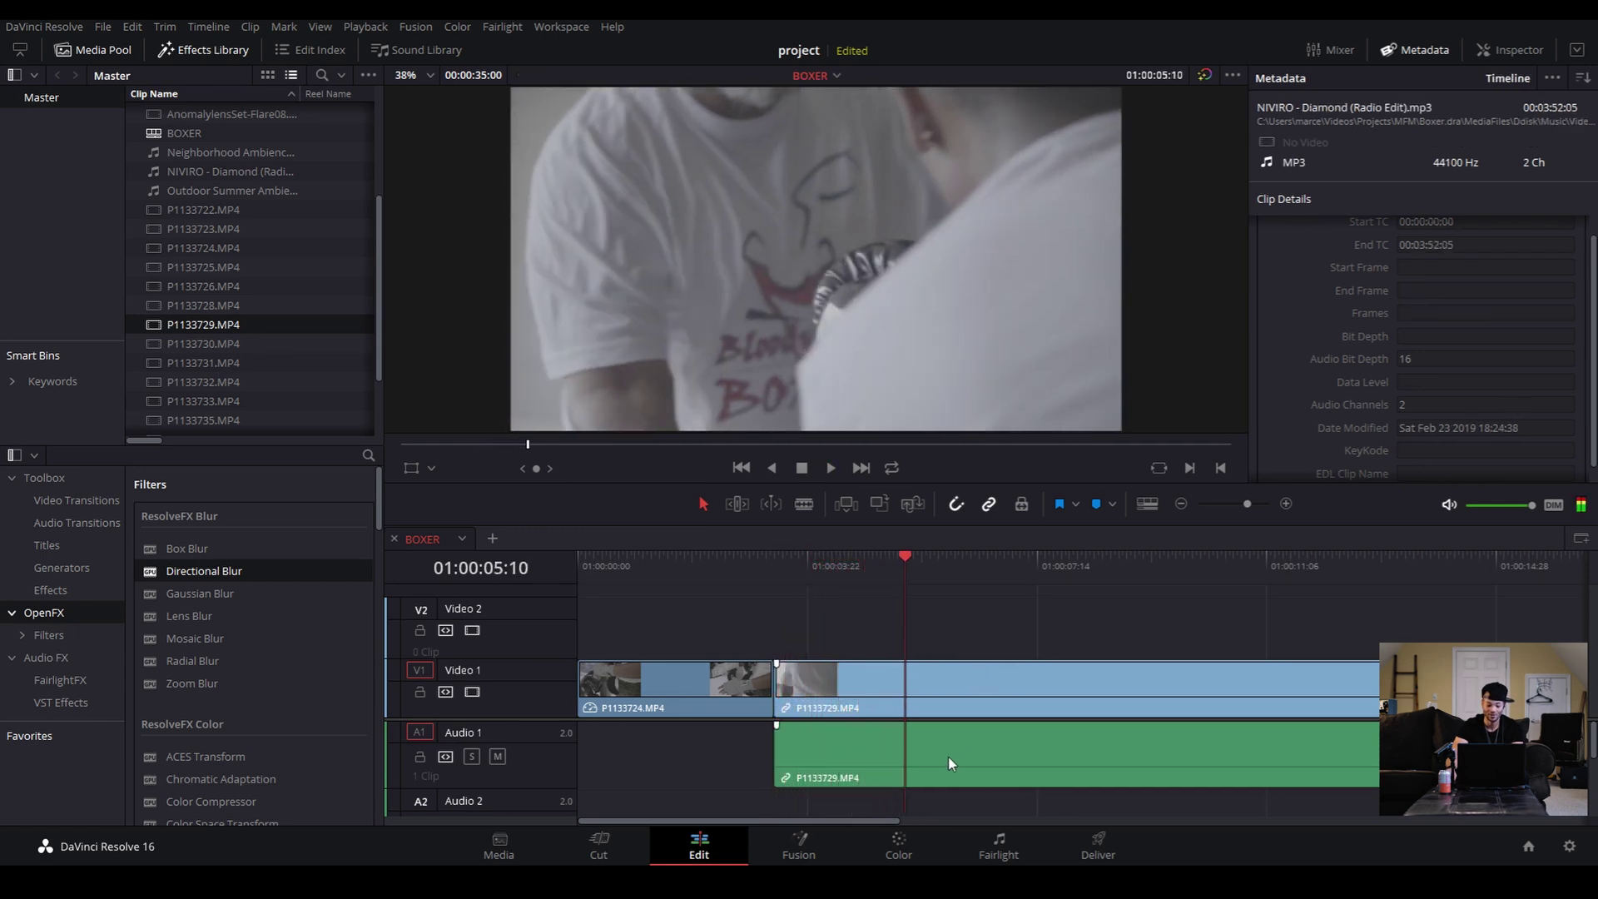
Delete only the Audio 1 part of P1133729.MP4 and play the sequence from the start
{"action": "left_click", "coordinate": [1014, 761]}
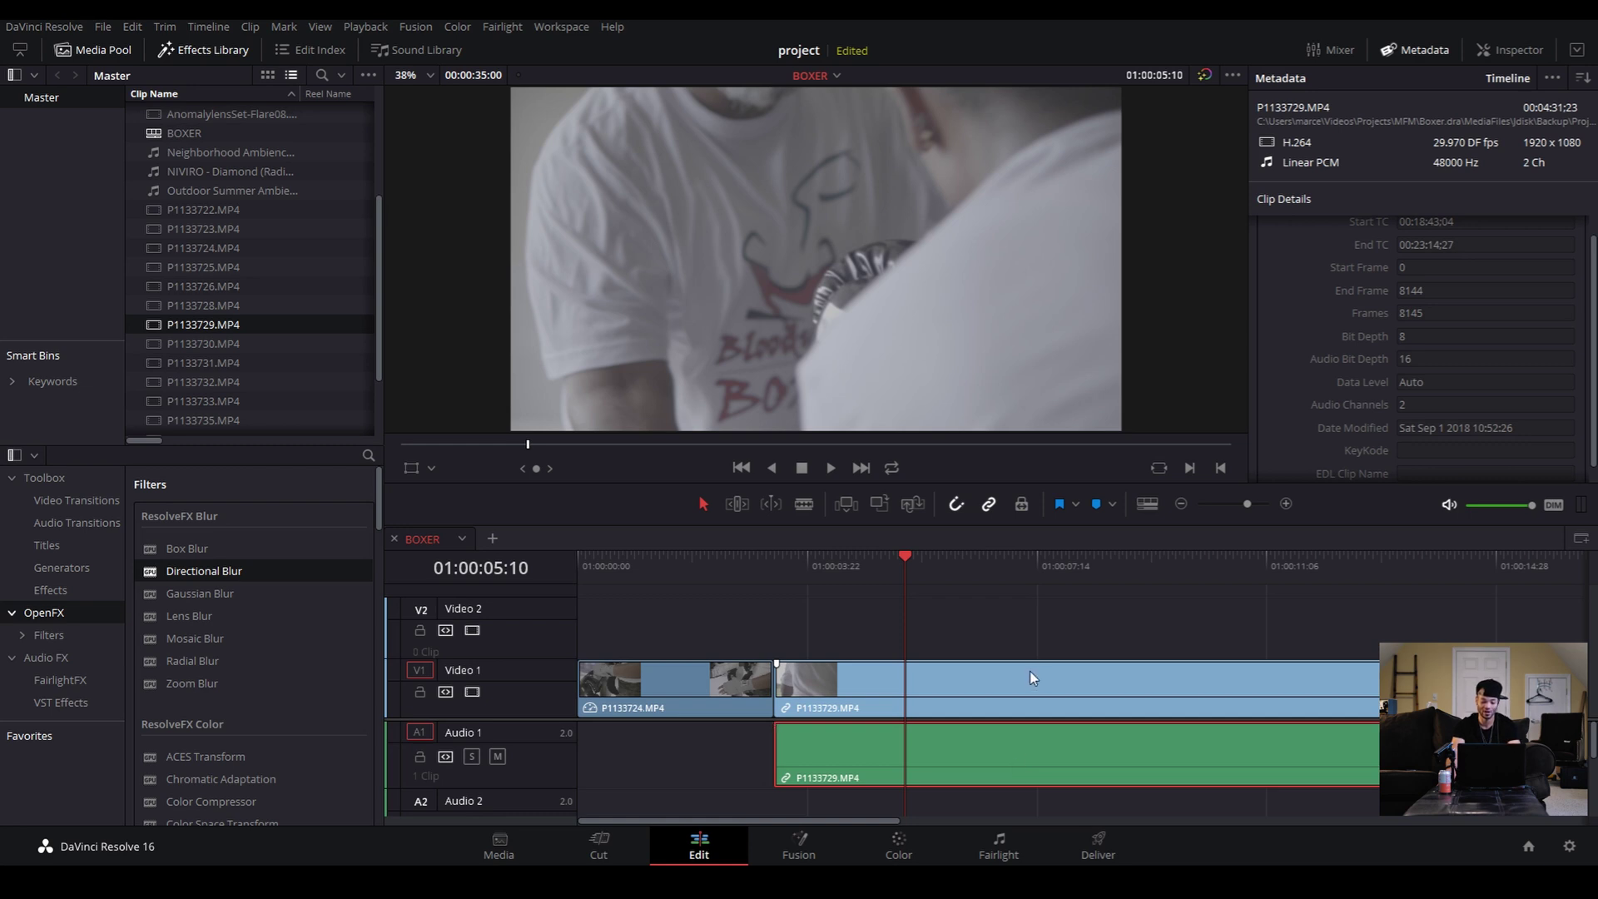
{"action": "left_click", "coordinate": [1032, 639]}
{"action": "left_click", "coordinate": [1035, 733], "text": "alt"}
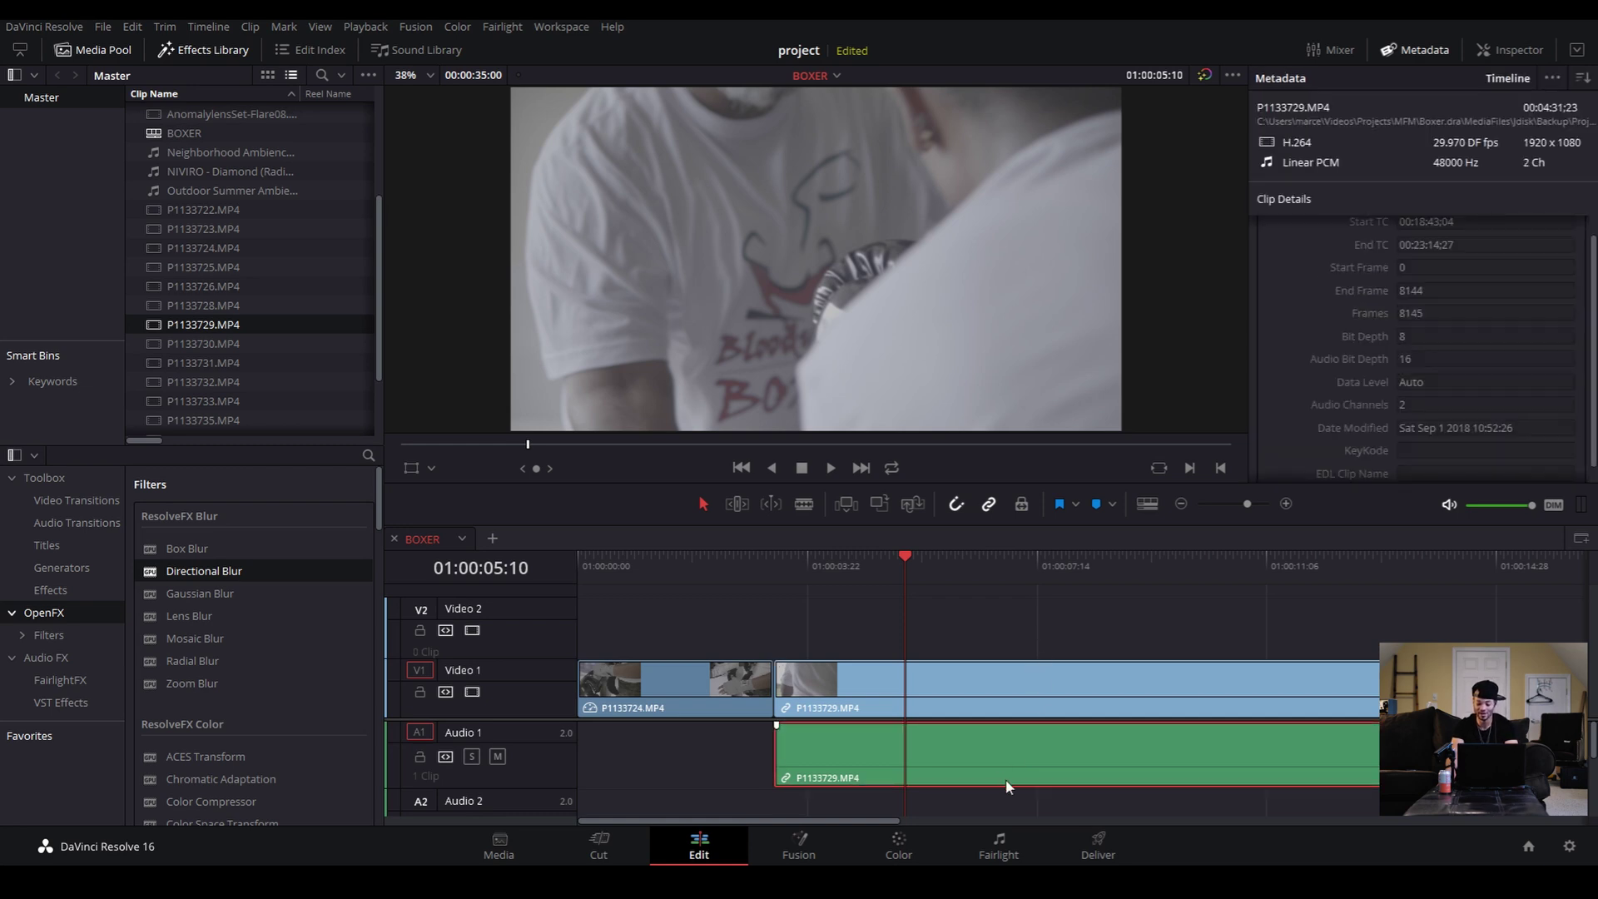
{"action": "key", "text": "Delete"}
{"action": "left_click_drag", "start_coordinate": [769, 567], "coordinate": [575, 564]}
{"action": "key", "text": "space"}
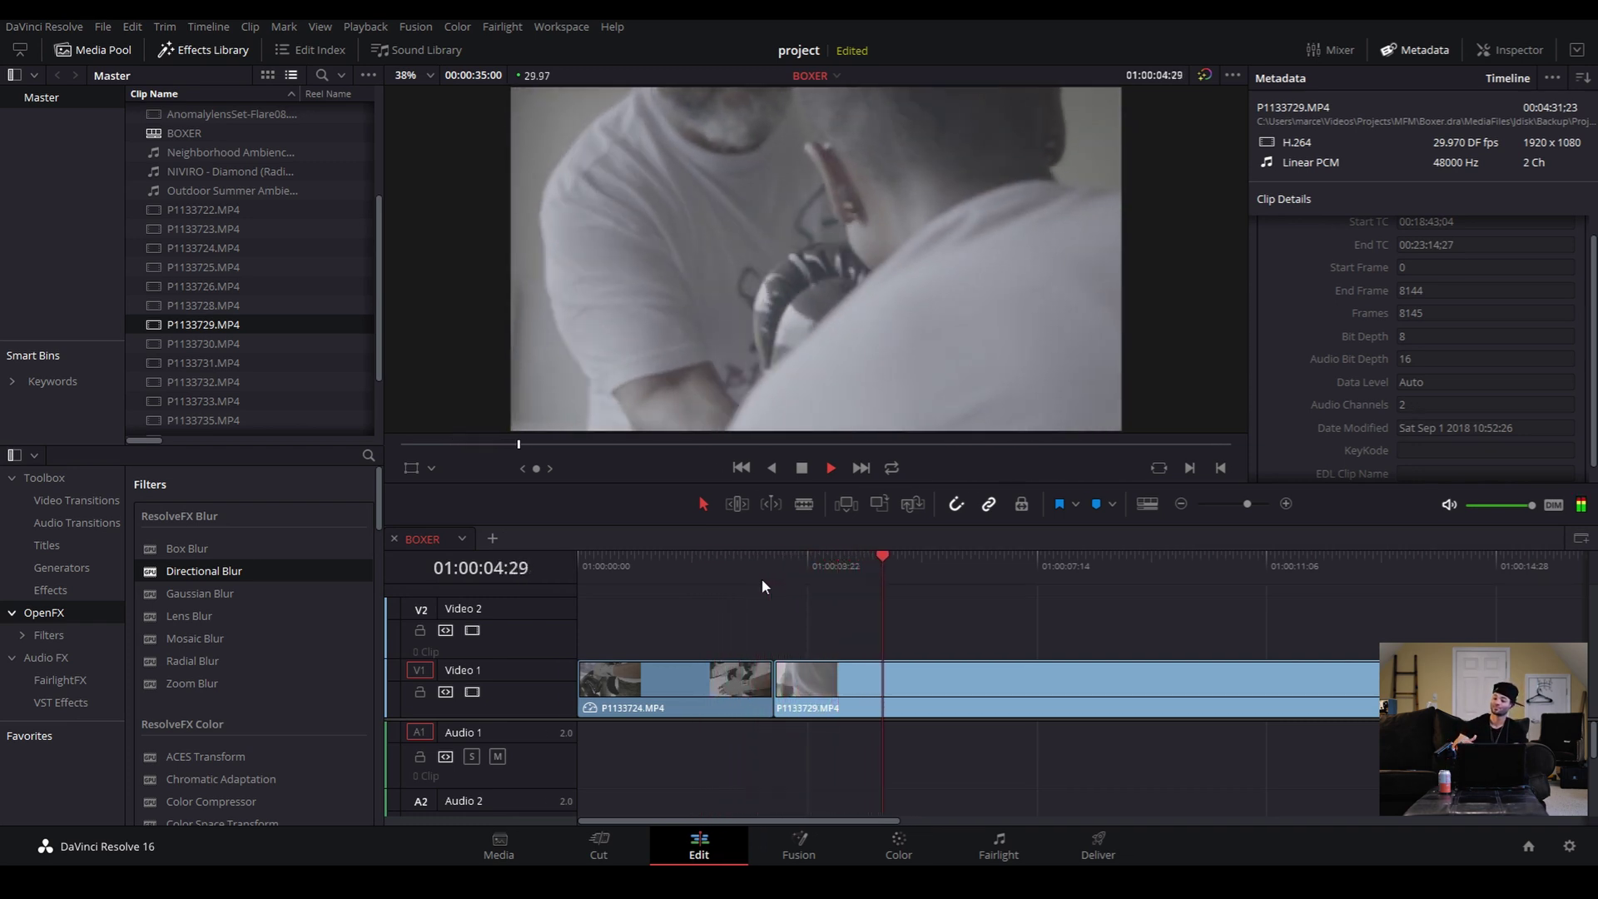
{"action": "key", "text": "space"}
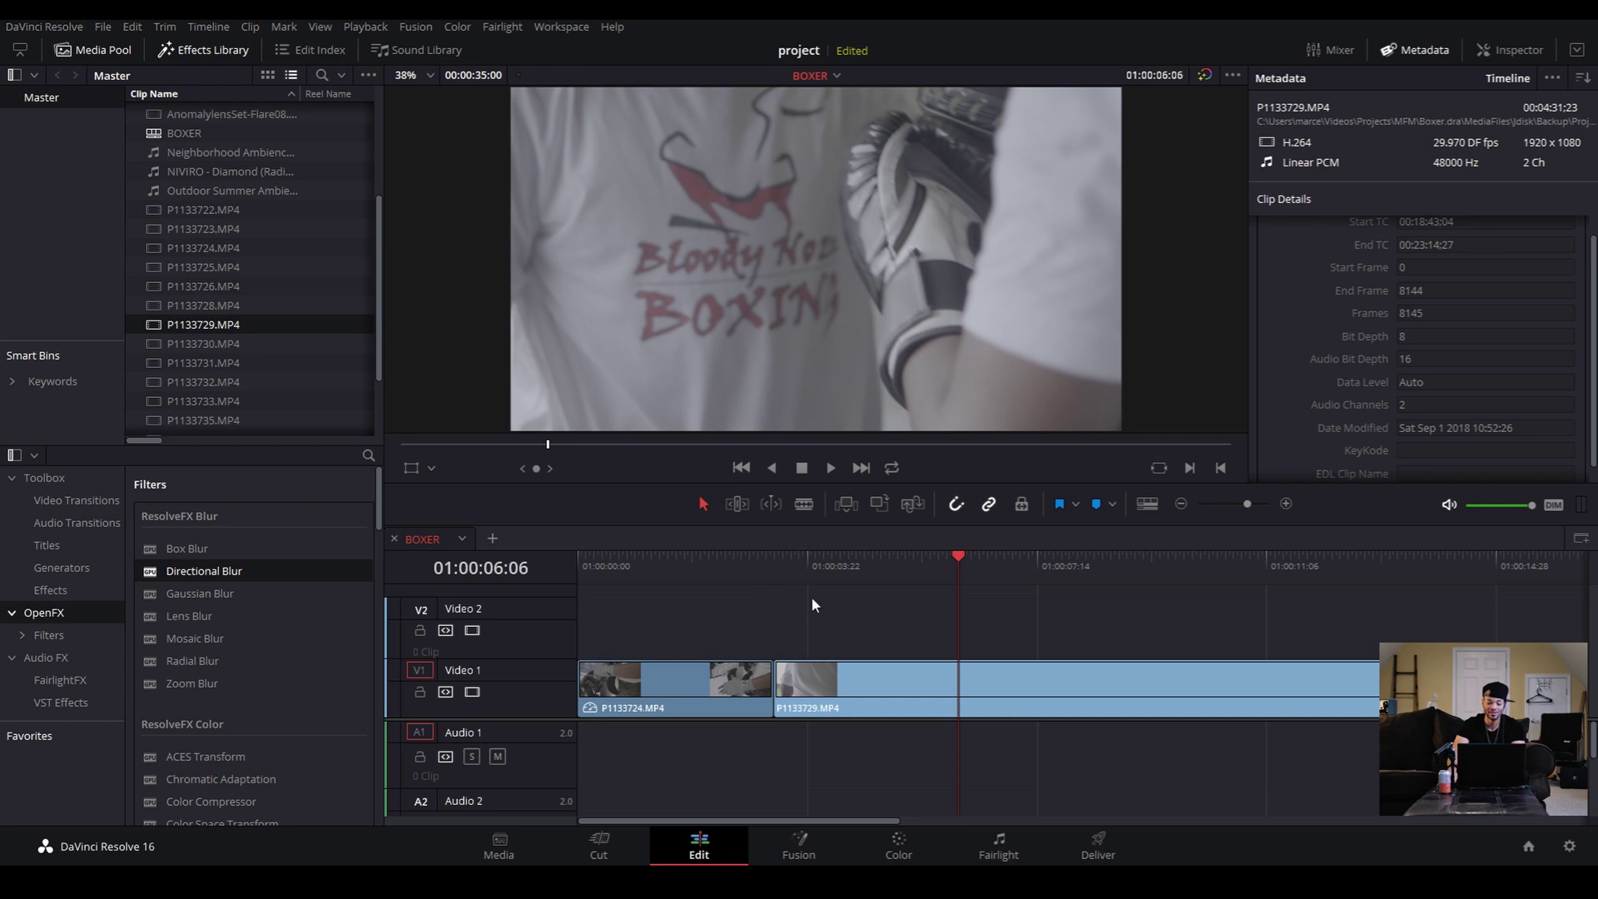
Set the playback speed of P1133729.MP4 on Video 1 to 345%
{"action": "left_click", "coordinate": [832, 696]}
{"action": "right_click", "coordinate": [834, 689]}
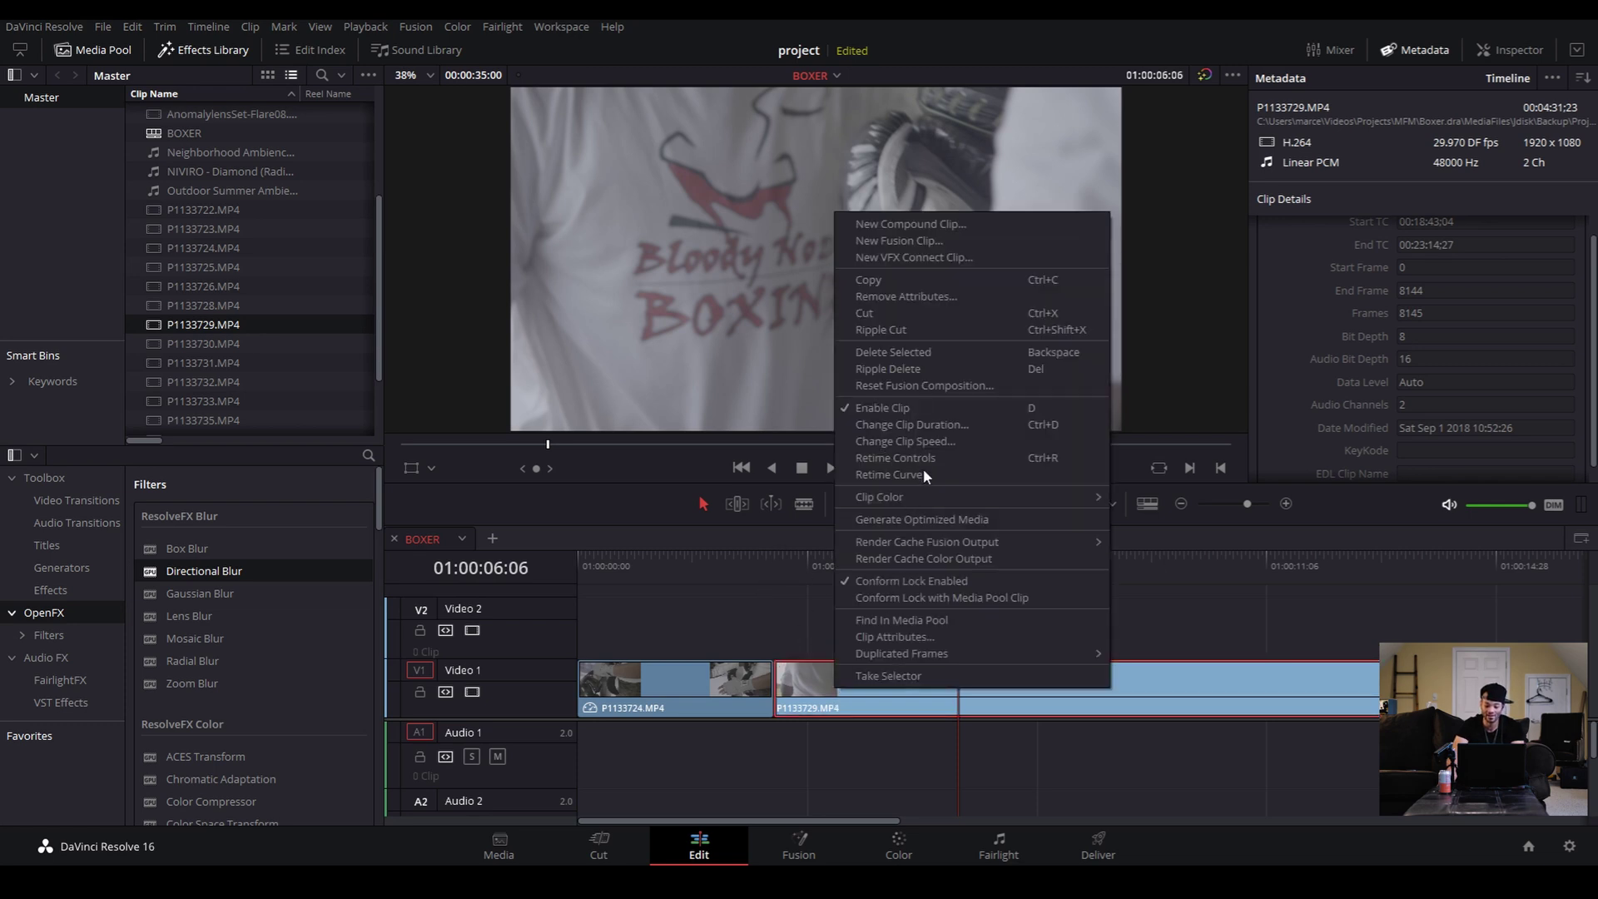
{"action": "left_click", "coordinate": [936, 447]}
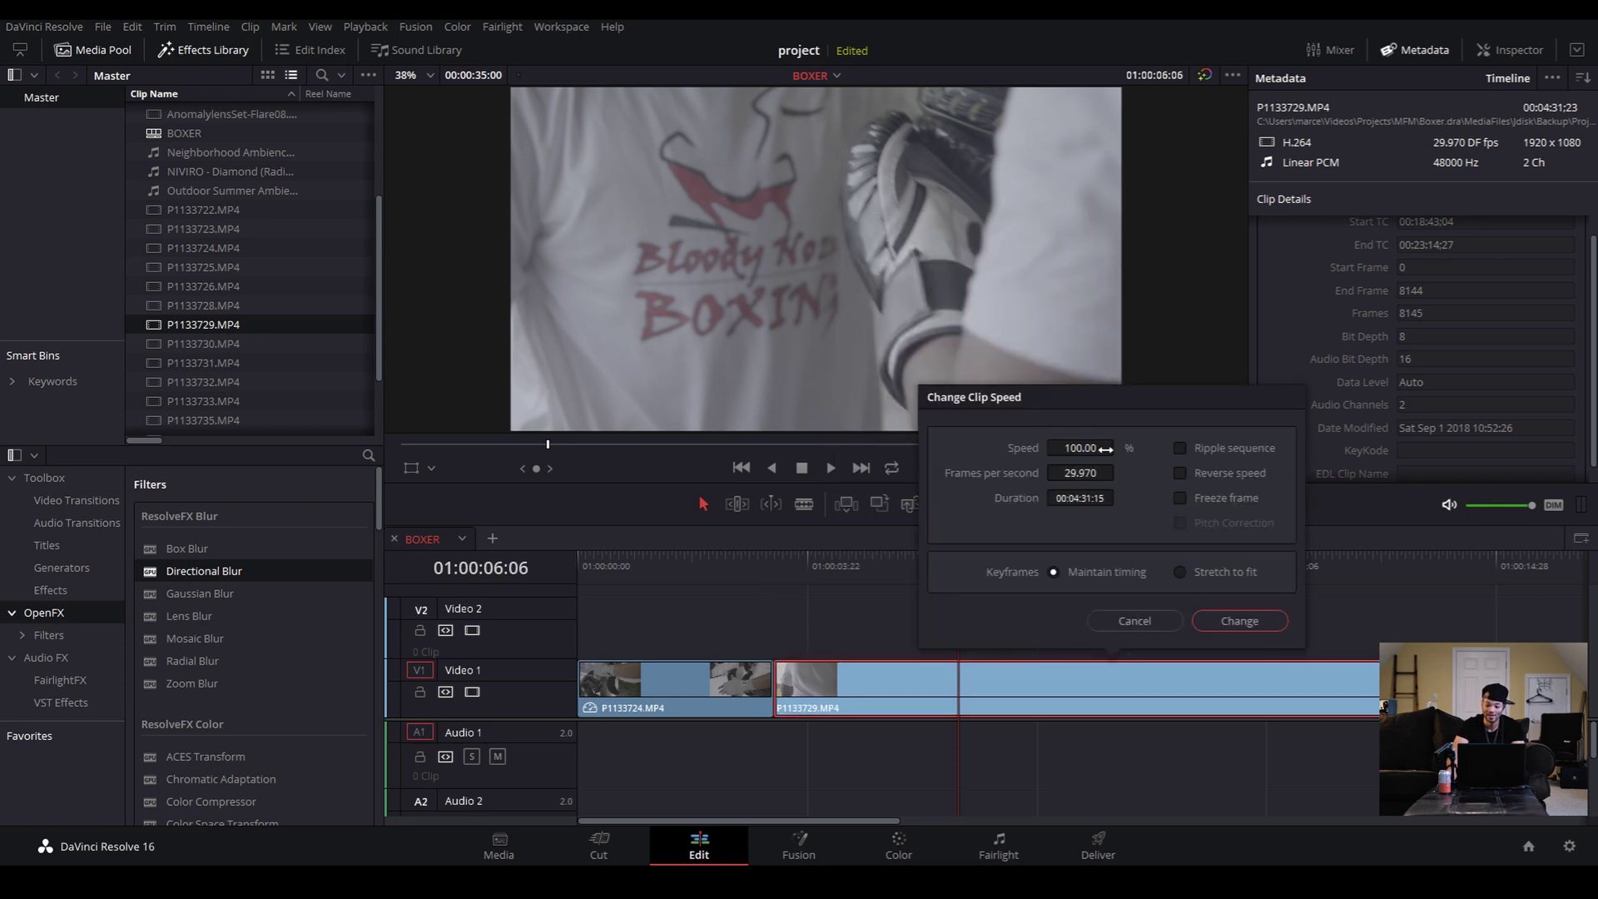
{"action": "left_click", "coordinate": [1082, 448]}
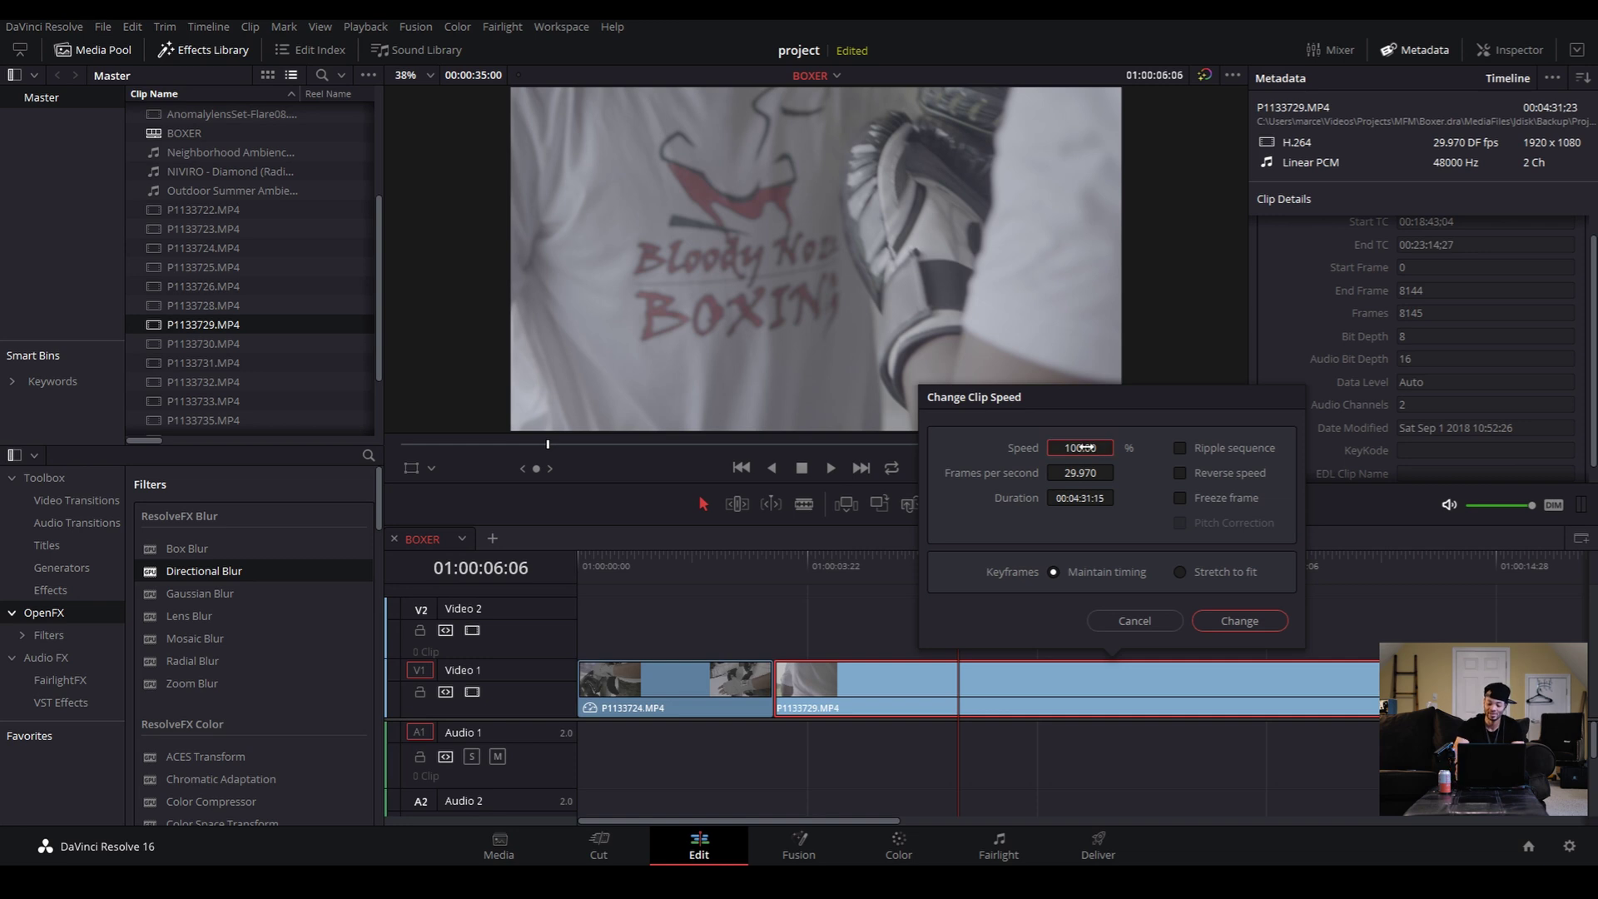
{"action": "type", "text": "345"}
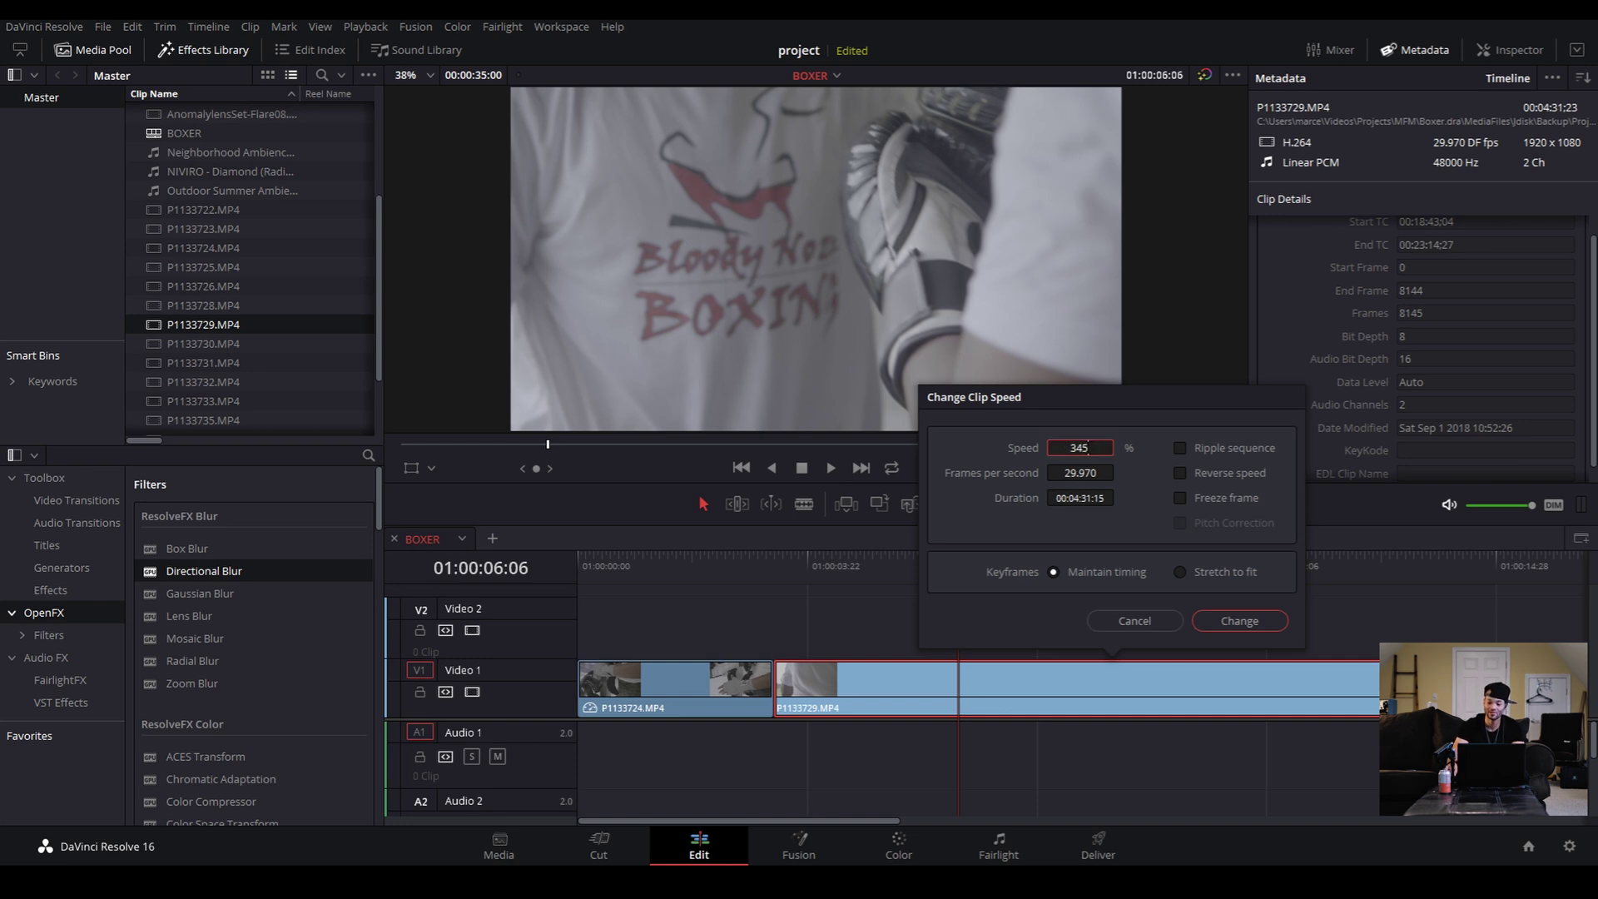
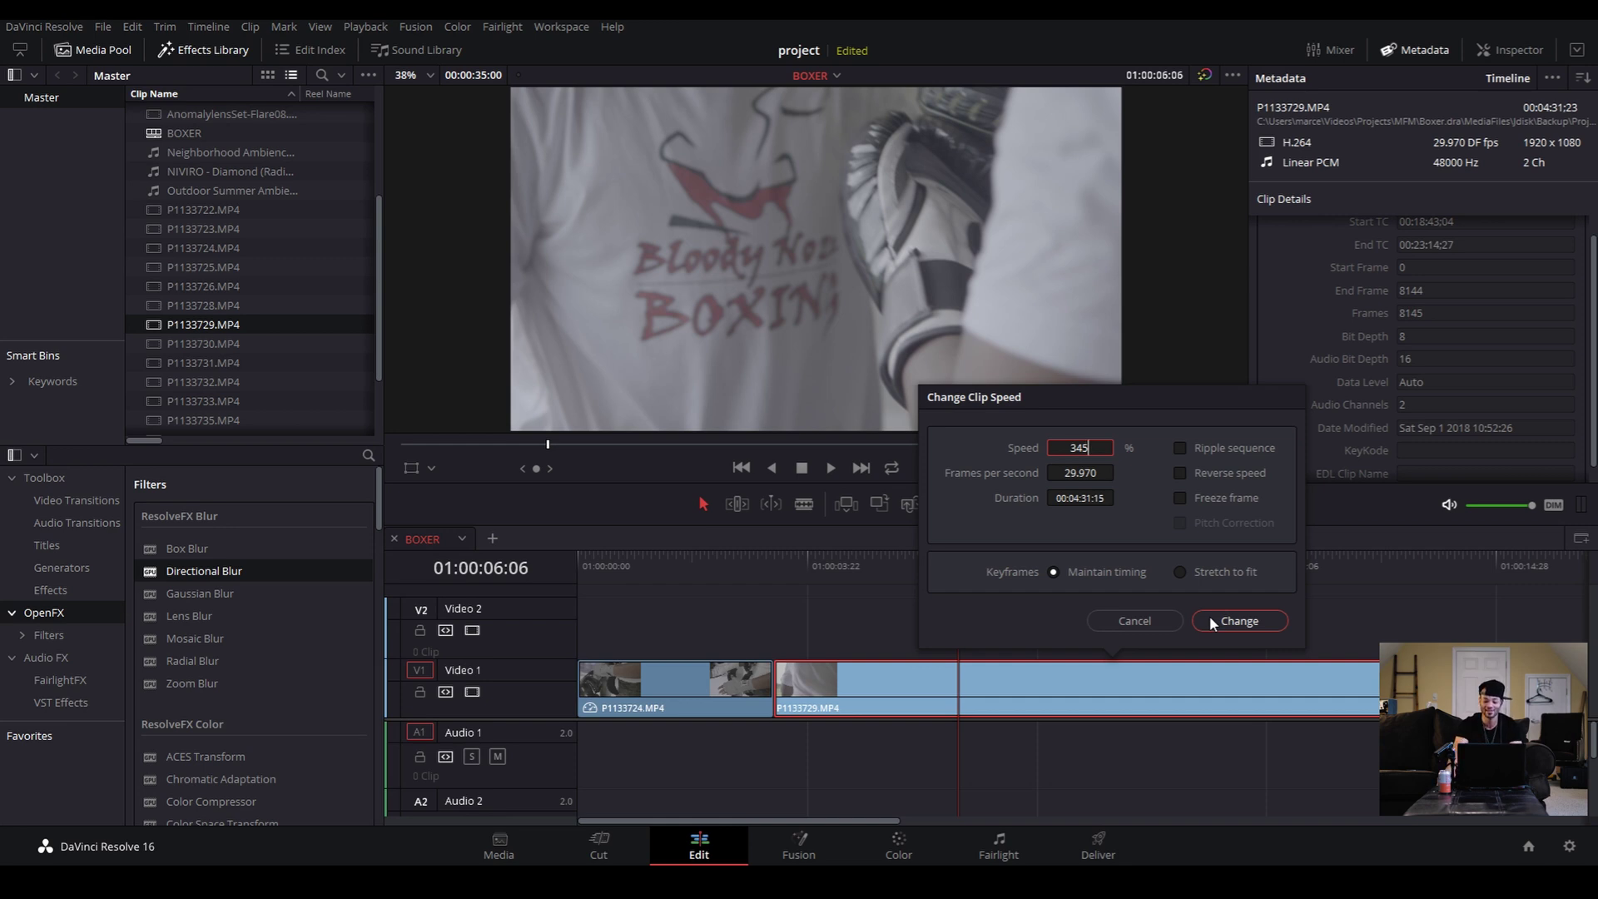
{"action": "left_click", "coordinate": [1210, 616]}
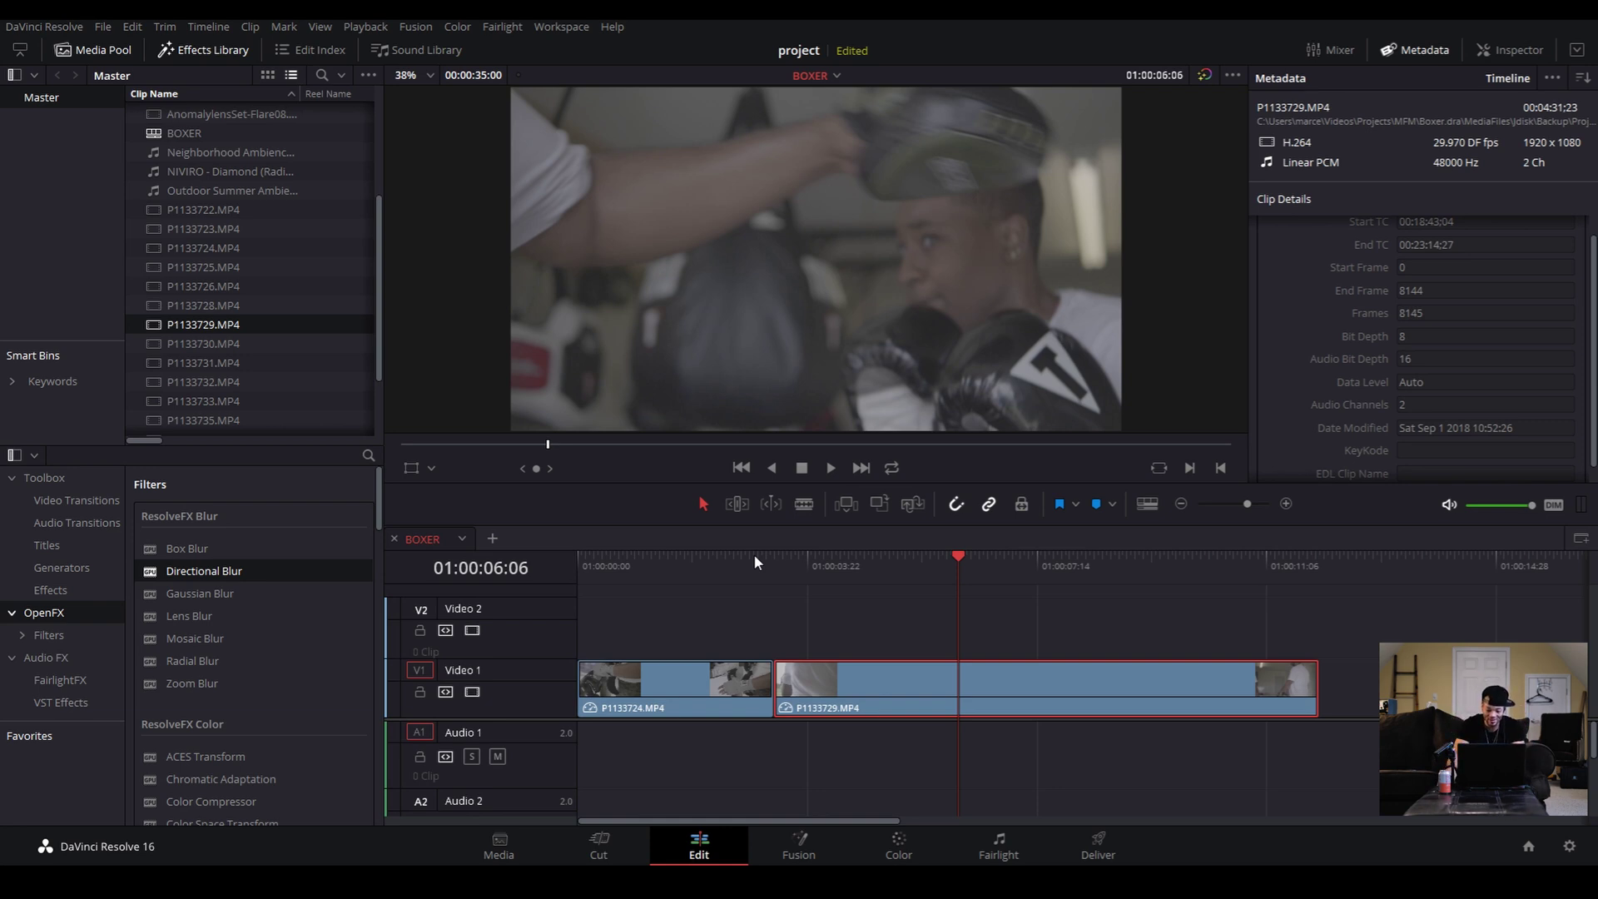
Play the sequence from just before the cut into P1133729.MP4 to check the new clip speed
{"action": "left_click", "coordinate": [754, 559]}
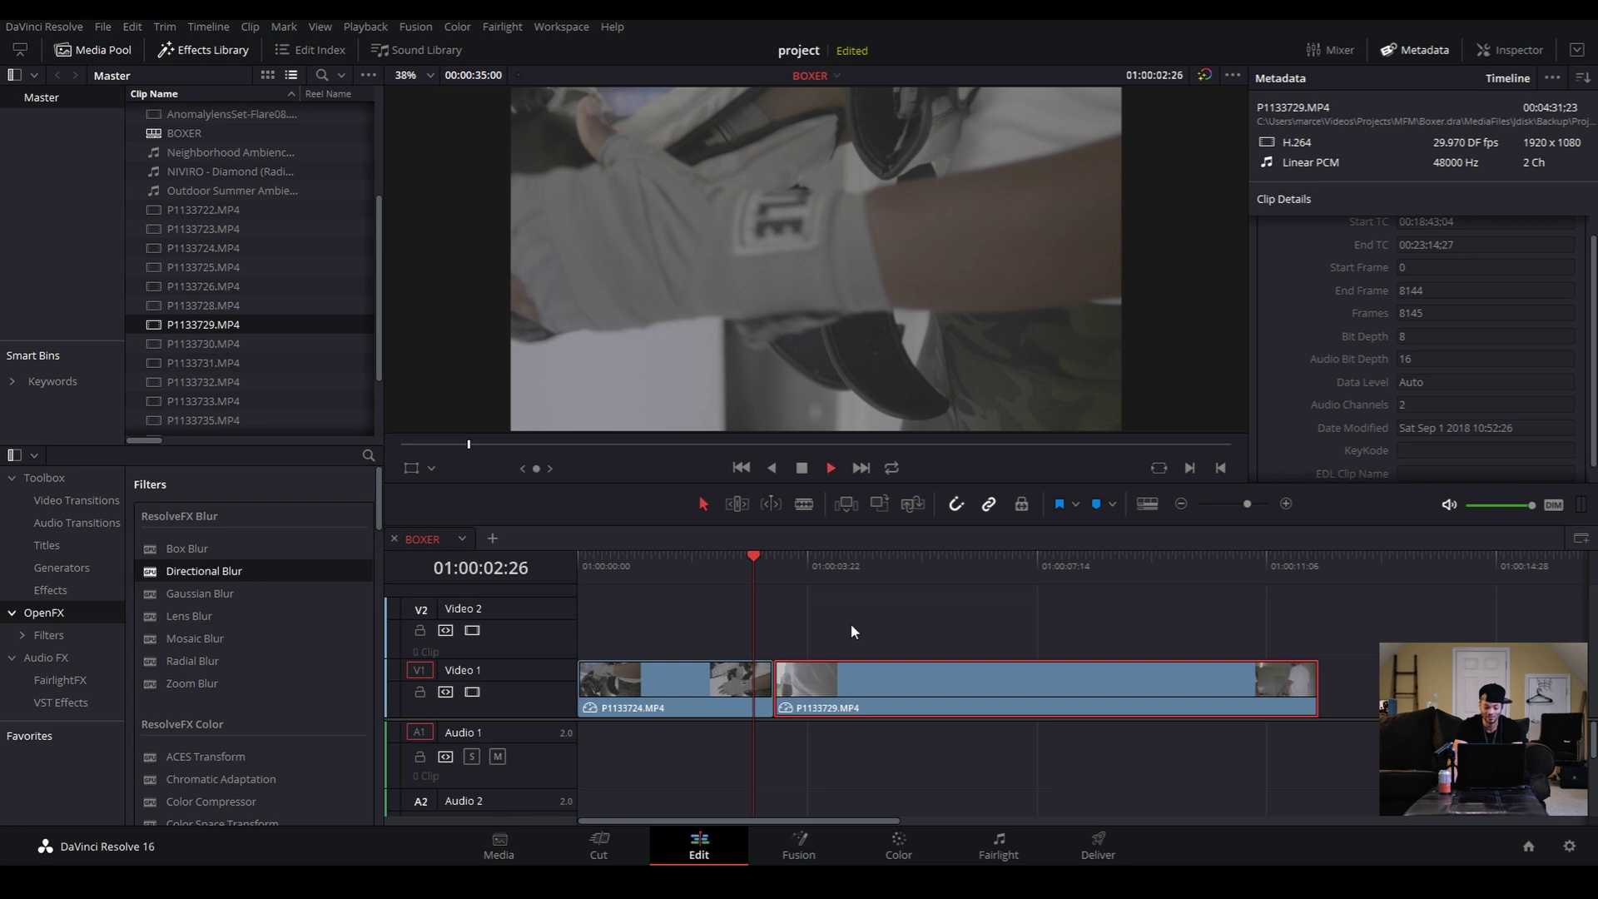
{"action": "key", "text": "space"}
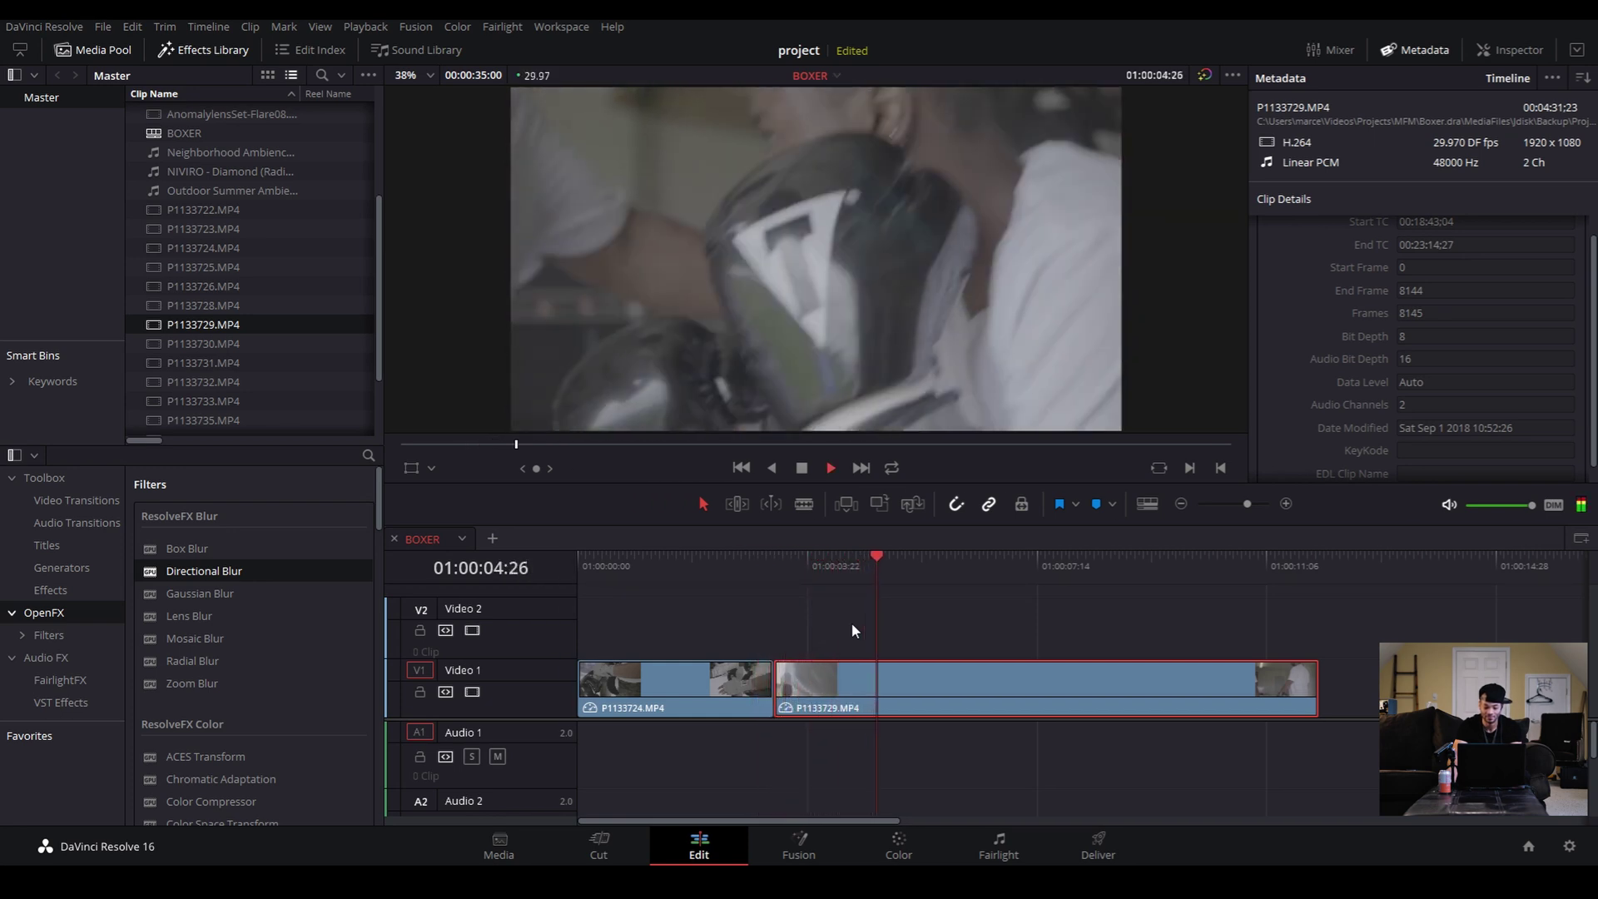
{"action": "key", "text": "space"}
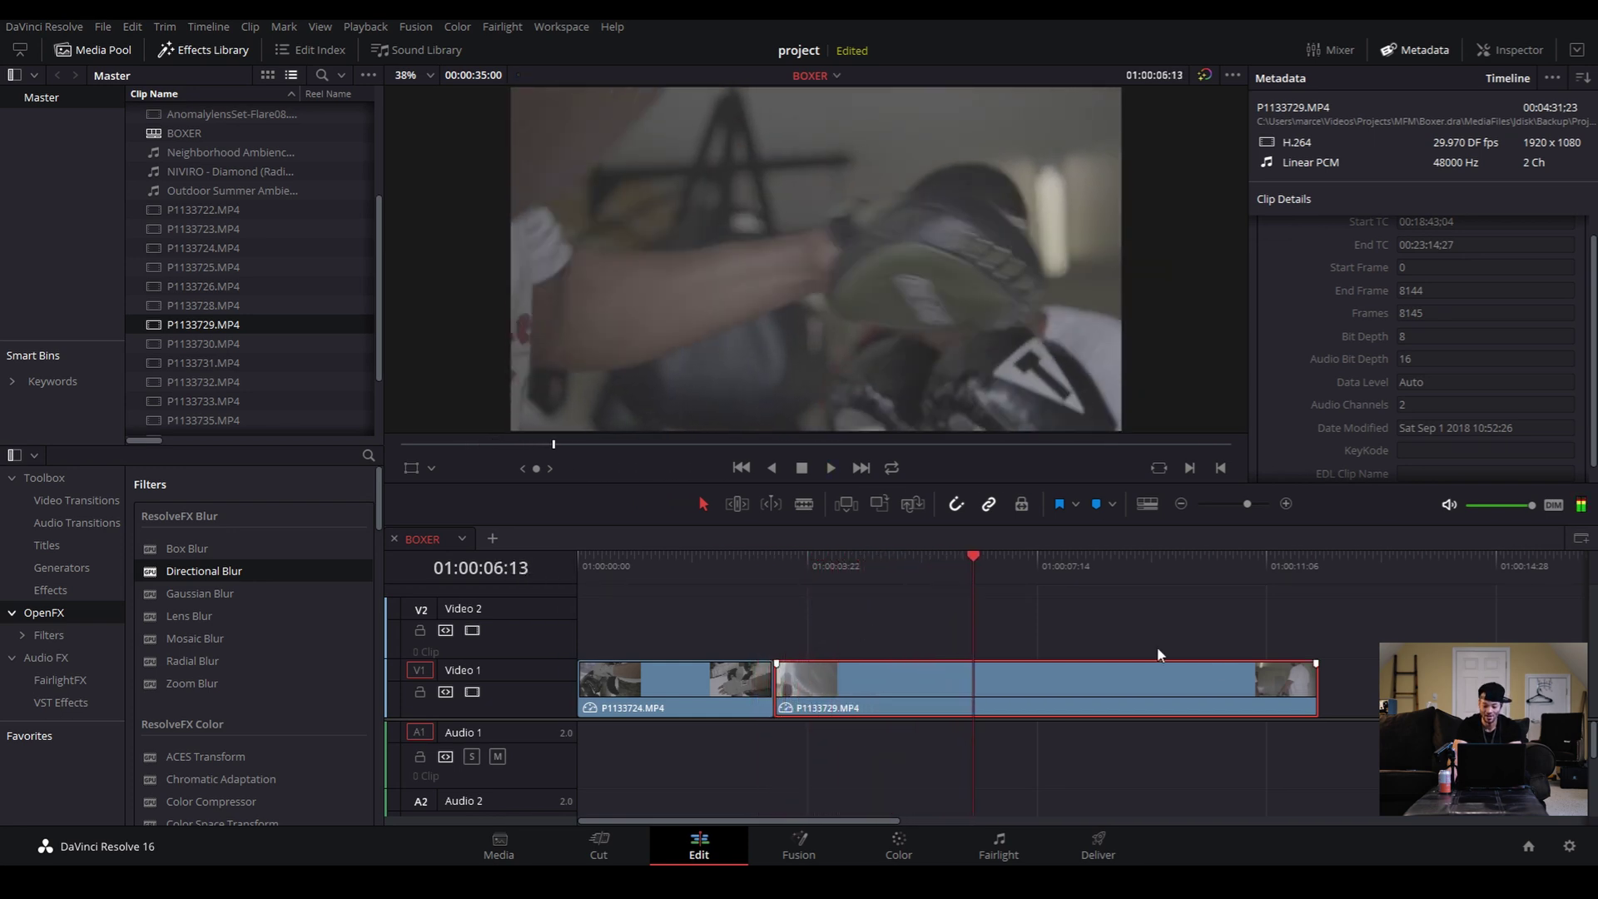
Find the hit frame in P1133729.MP4 and trim the clip's end to about 01:00:06:10
{"action": "left_click", "coordinate": [937, 562]}
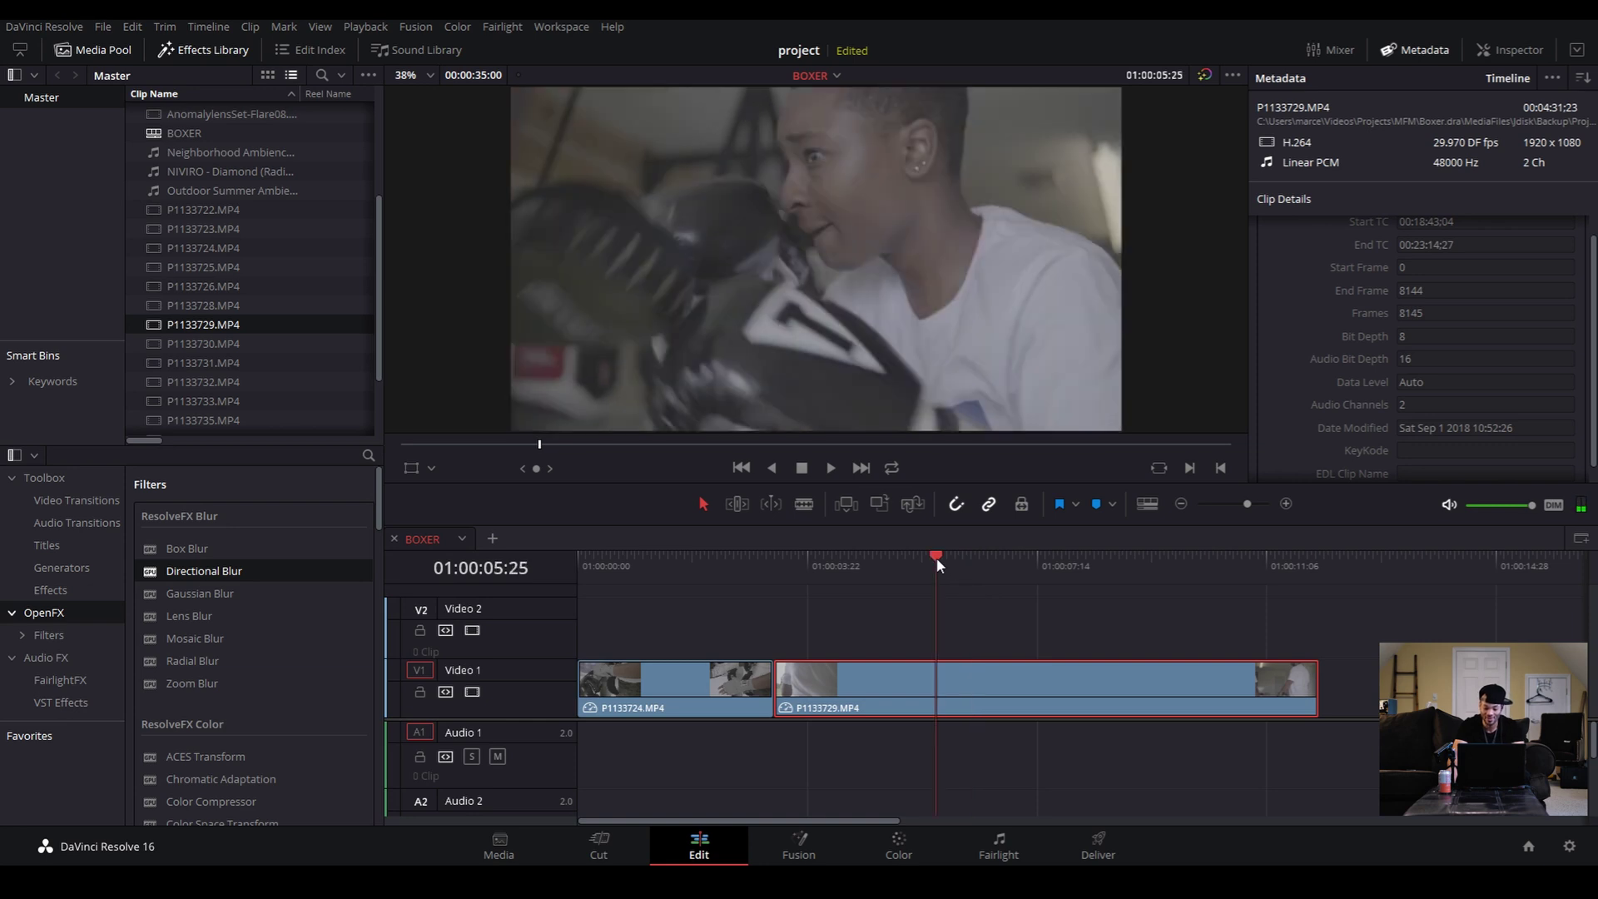
{"action": "left_click_drag", "start_coordinate": [942, 563], "coordinate": [955, 573]}
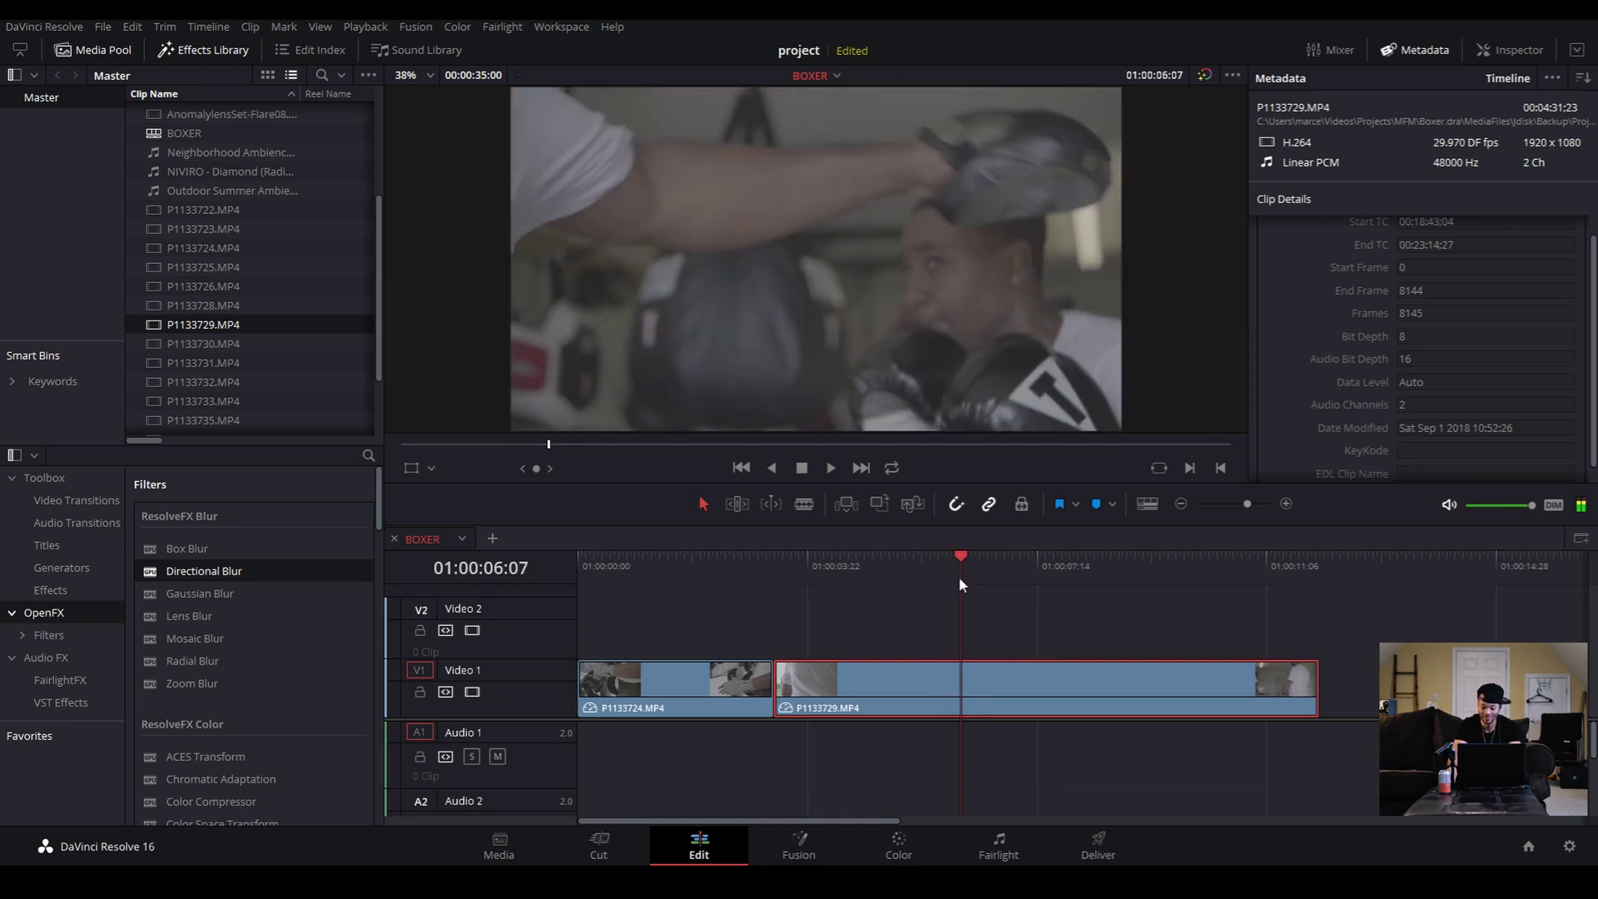
{"action": "key", "text": "Right"}
{"action": "key", "text": "Right"}
{"action": "key", "text": "Right"}
{"action": "key", "text": "Right"}
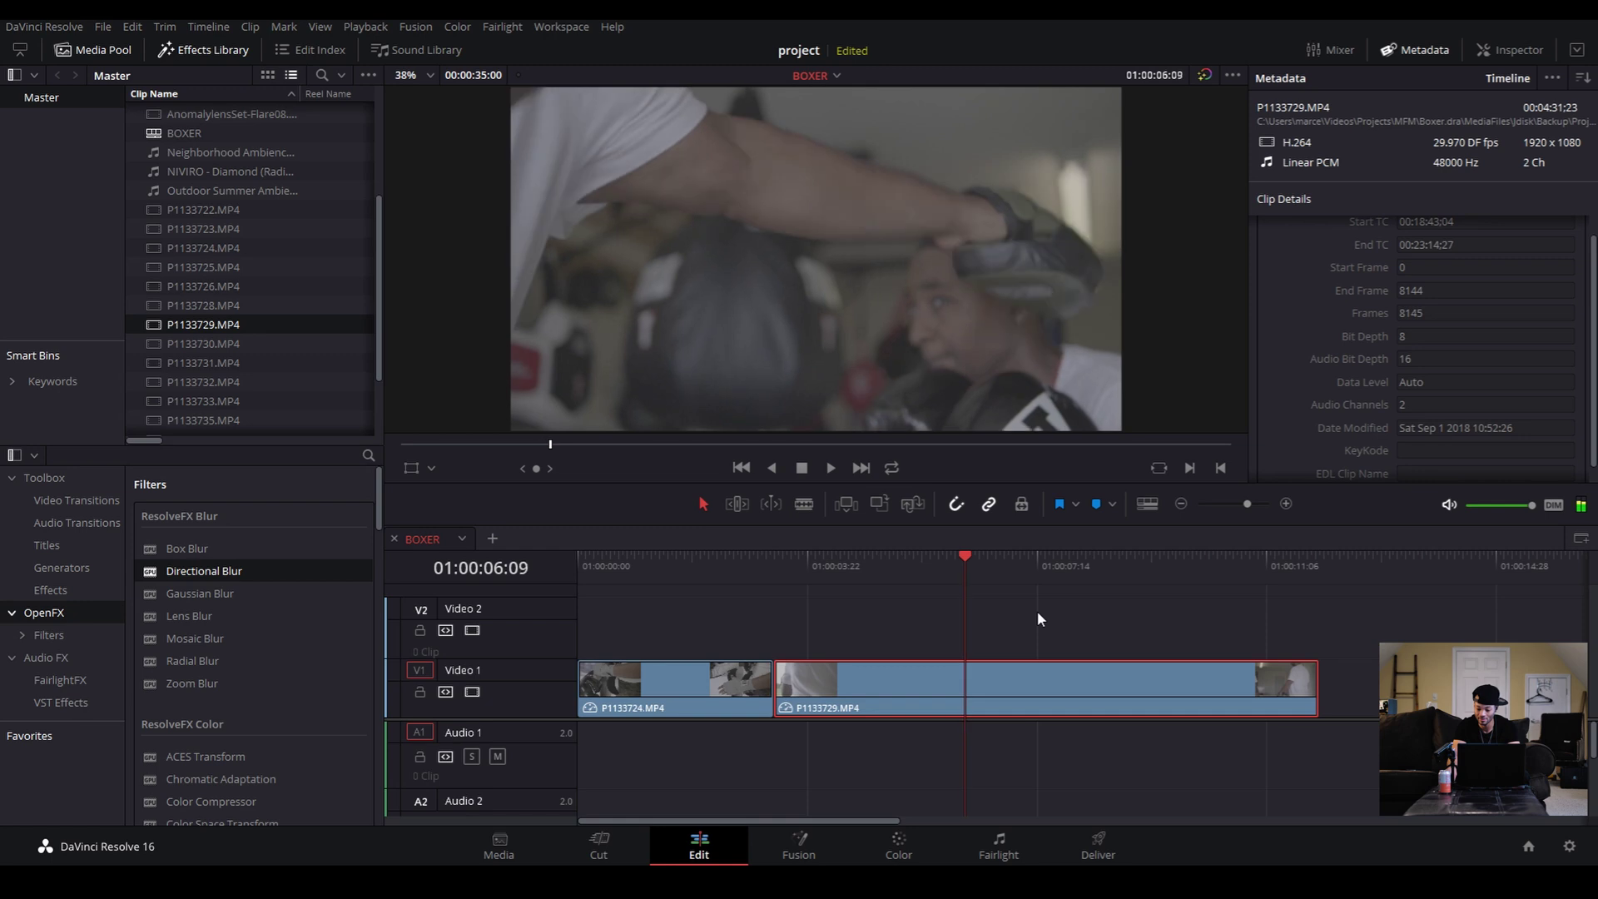
{"action": "key", "text": "Left"}
{"action": "key", "text": "Right"}
{"action": "left_click_drag", "start_coordinate": [1311, 689], "coordinate": [967, 693]}
Step frame by frame around the end of P1133729.MP4 to examine its last frames
{"action": "key", "text": "Left"}
{"action": "key", "text": "Left"}
{"action": "key", "text": "Right"}
{"action": "key", "text": "Right"}
{"action": "key", "text": "Left"}
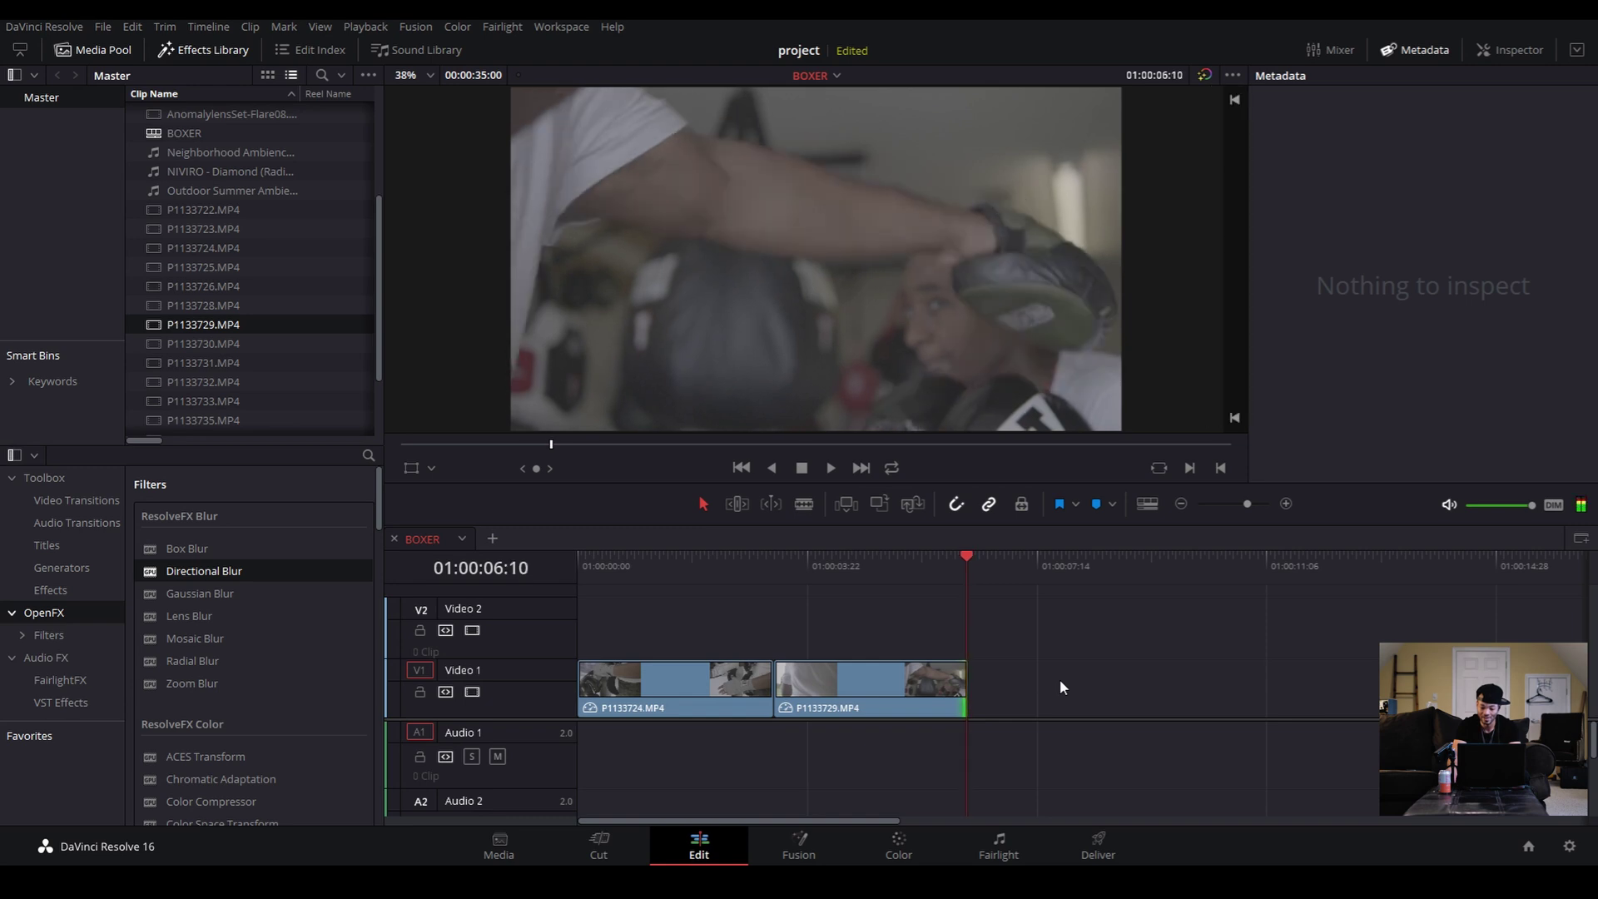
{"action": "key", "text": "Left"}
{"action": "key", "text": "Right"}
{"action": "key", "text": "Left"}
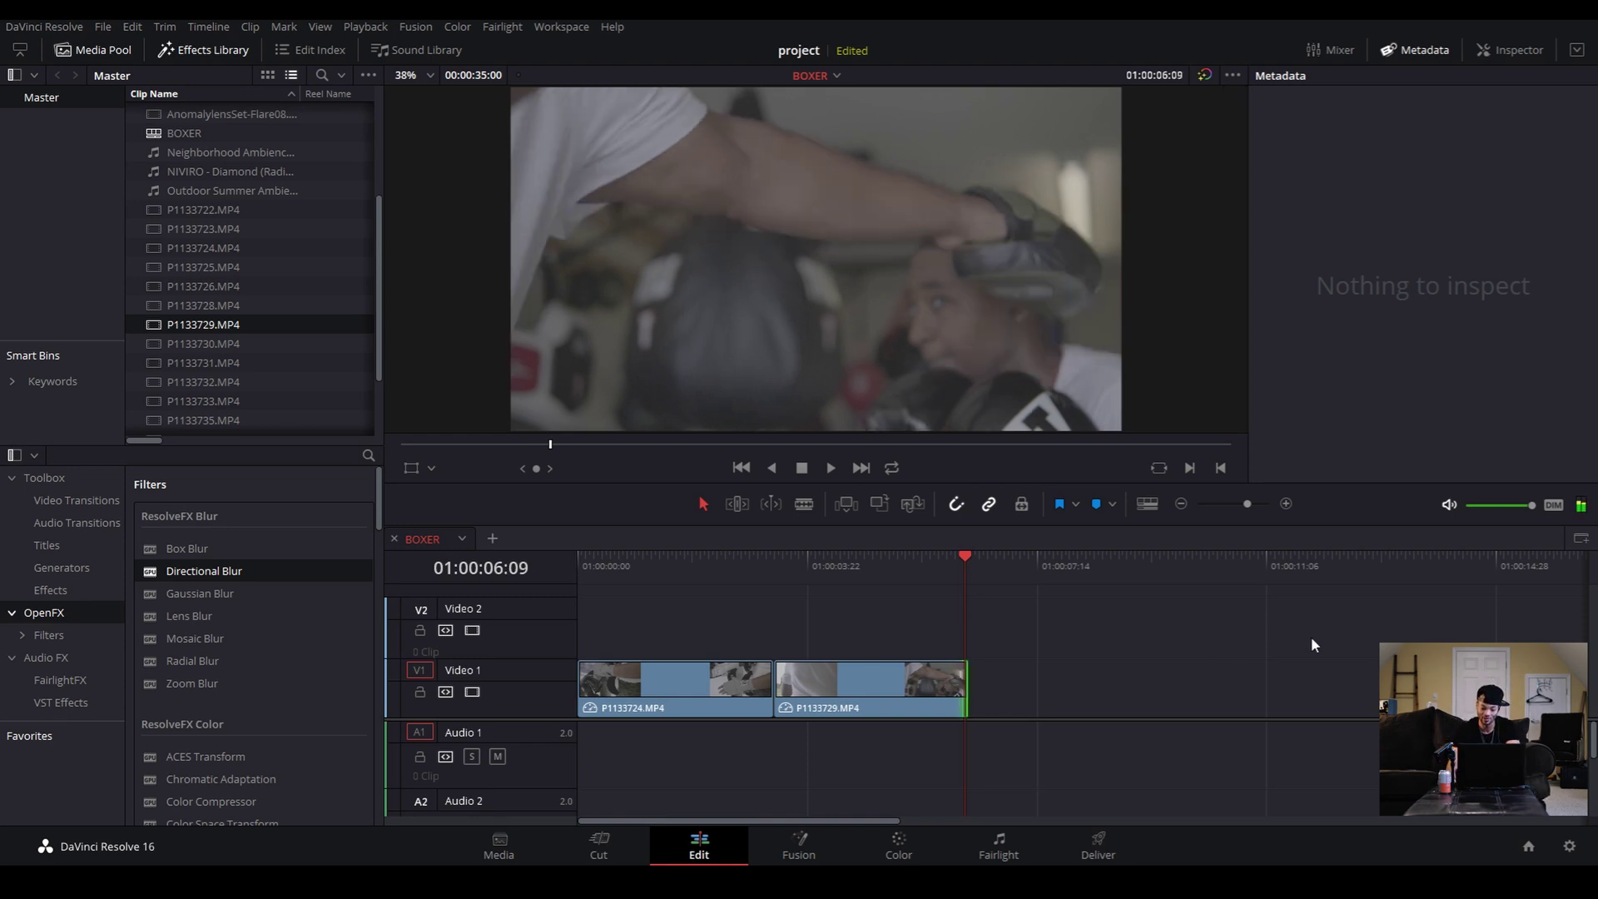
Fine-tune the end of P1133729.MP4 to about 01:00:06:10 and play the sequence from 01:00:02:24
{"action": "left_click", "coordinate": [960, 686]}
{"action": "left_click_drag", "start_coordinate": [962, 684], "coordinate": [960, 684]}
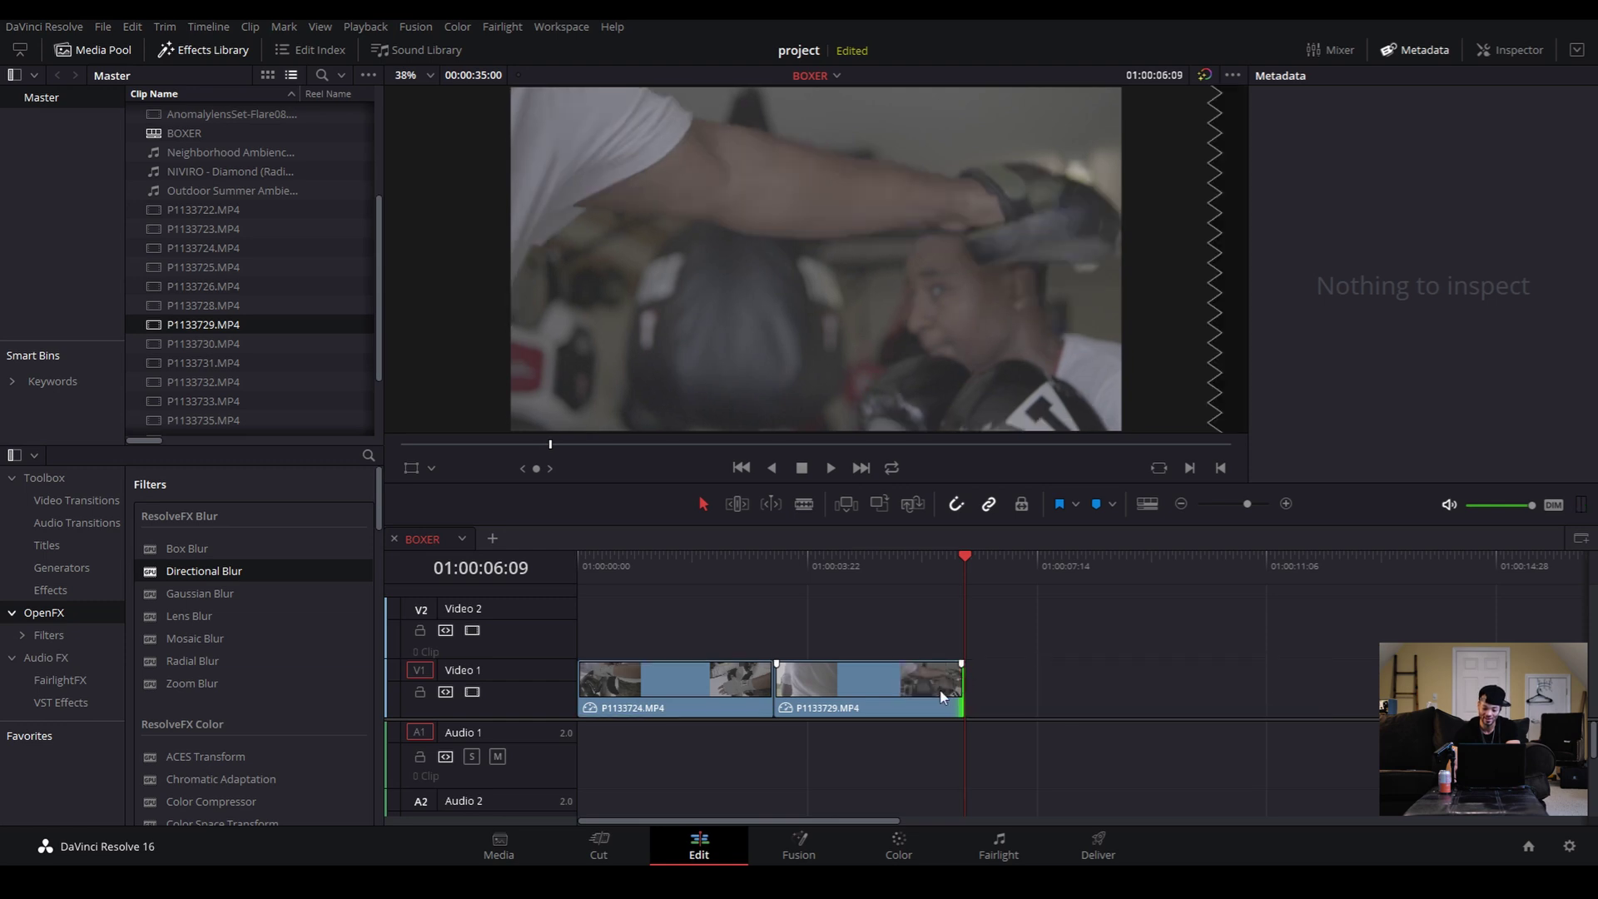
{"action": "key", "text": "Right"}
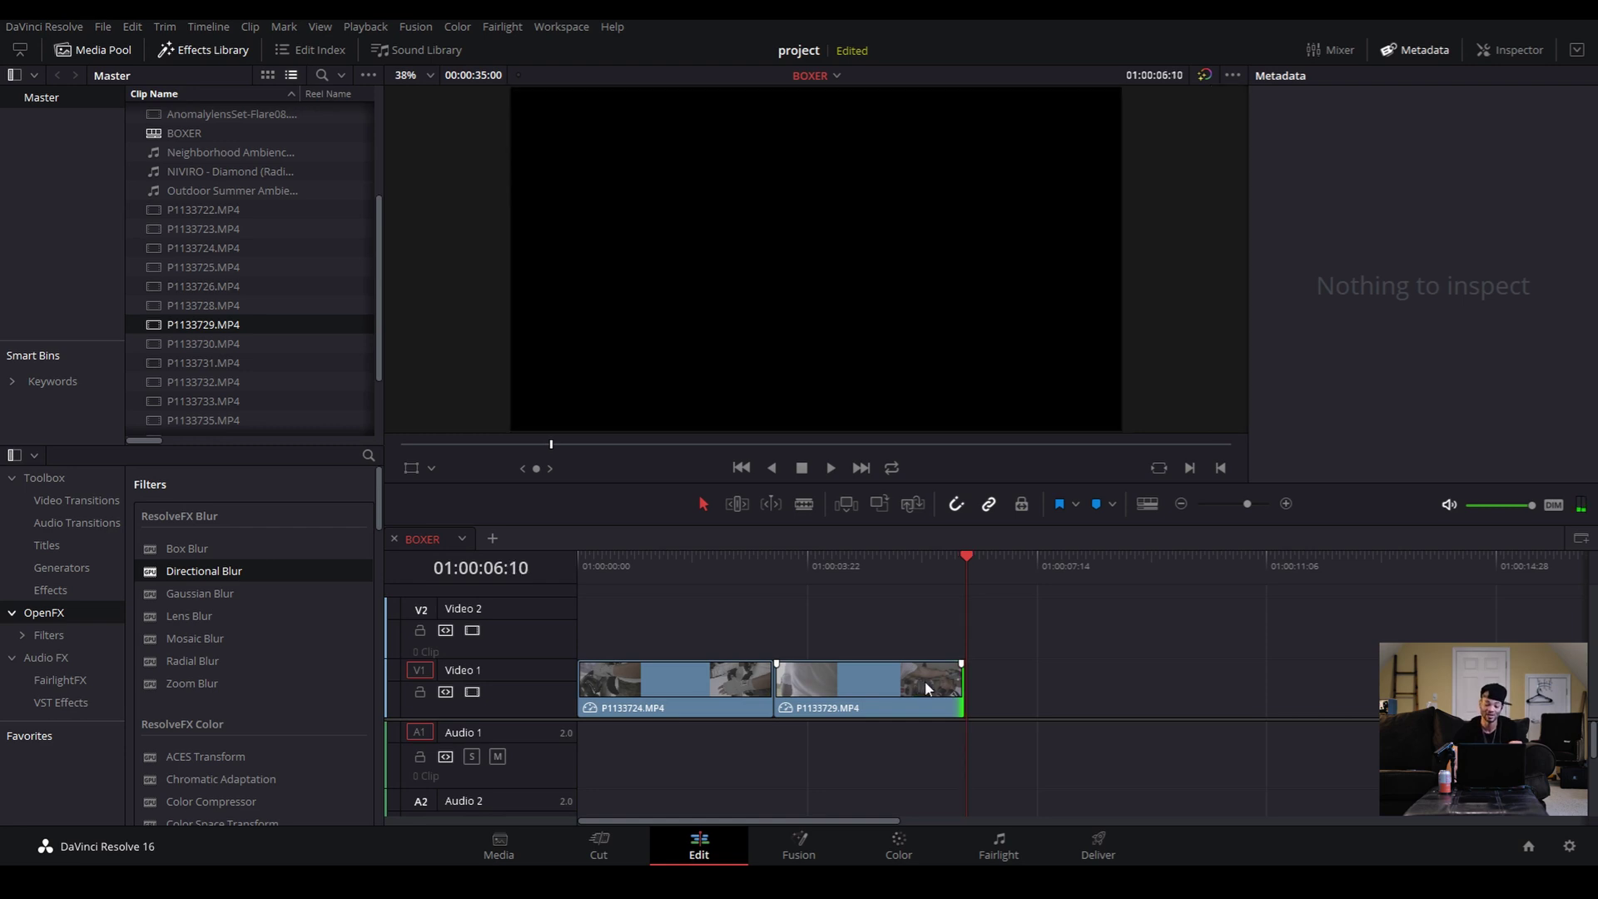
{"action": "left_click_drag", "start_coordinate": [925, 686], "coordinate": [934, 684]}
{"action": "left_click_drag", "start_coordinate": [783, 690], "coordinate": [777, 690]}
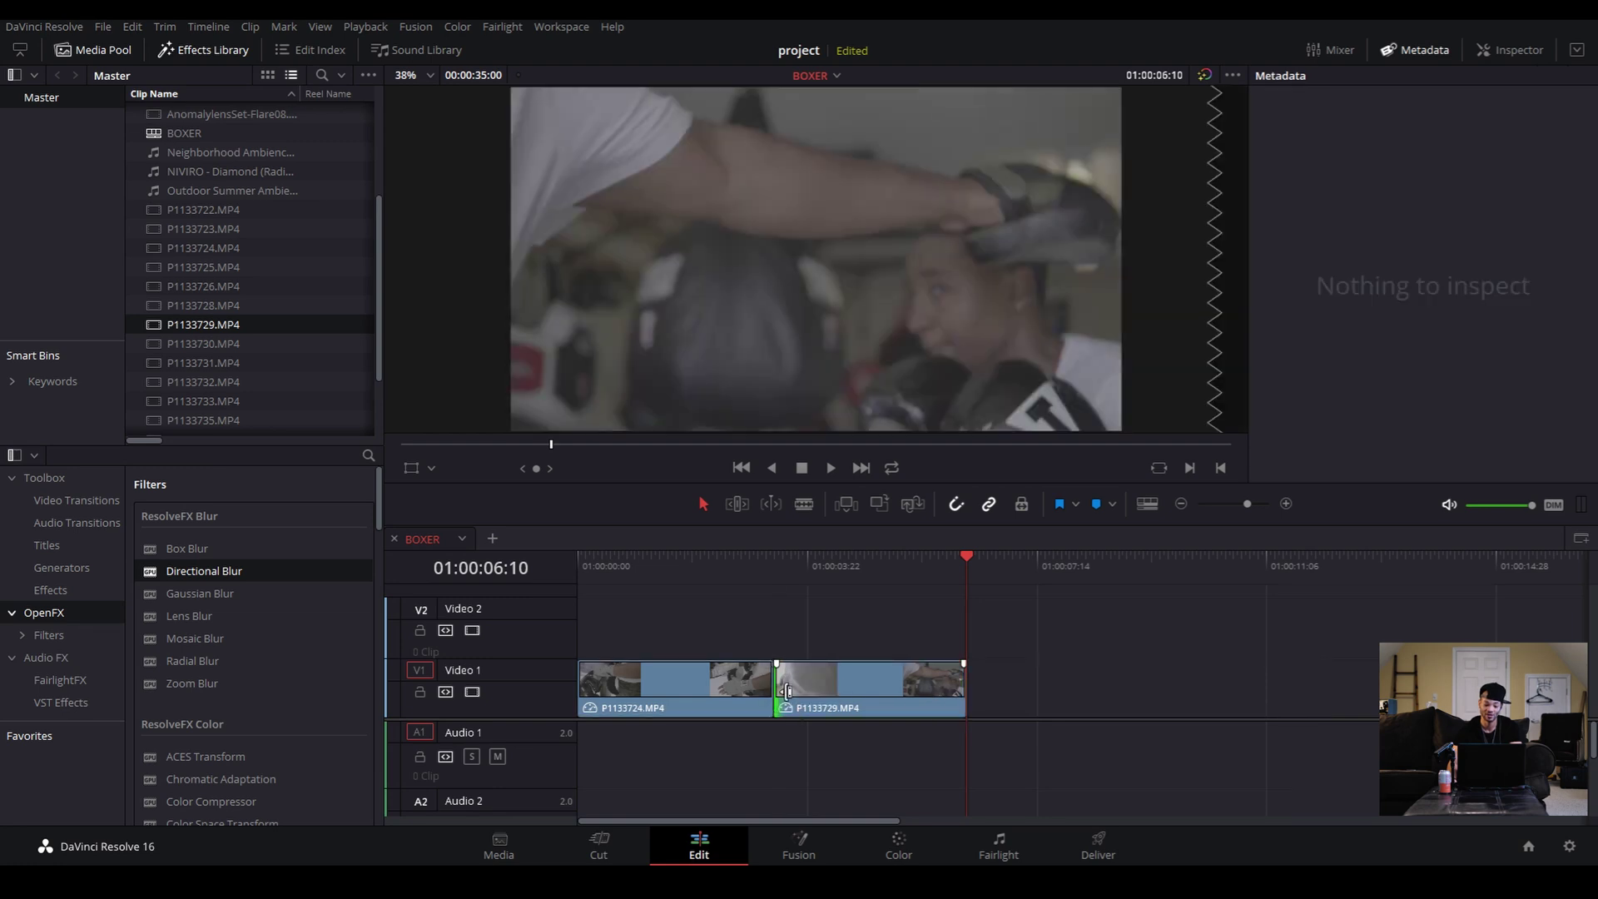
{"action": "left_click", "coordinate": [751, 559]}
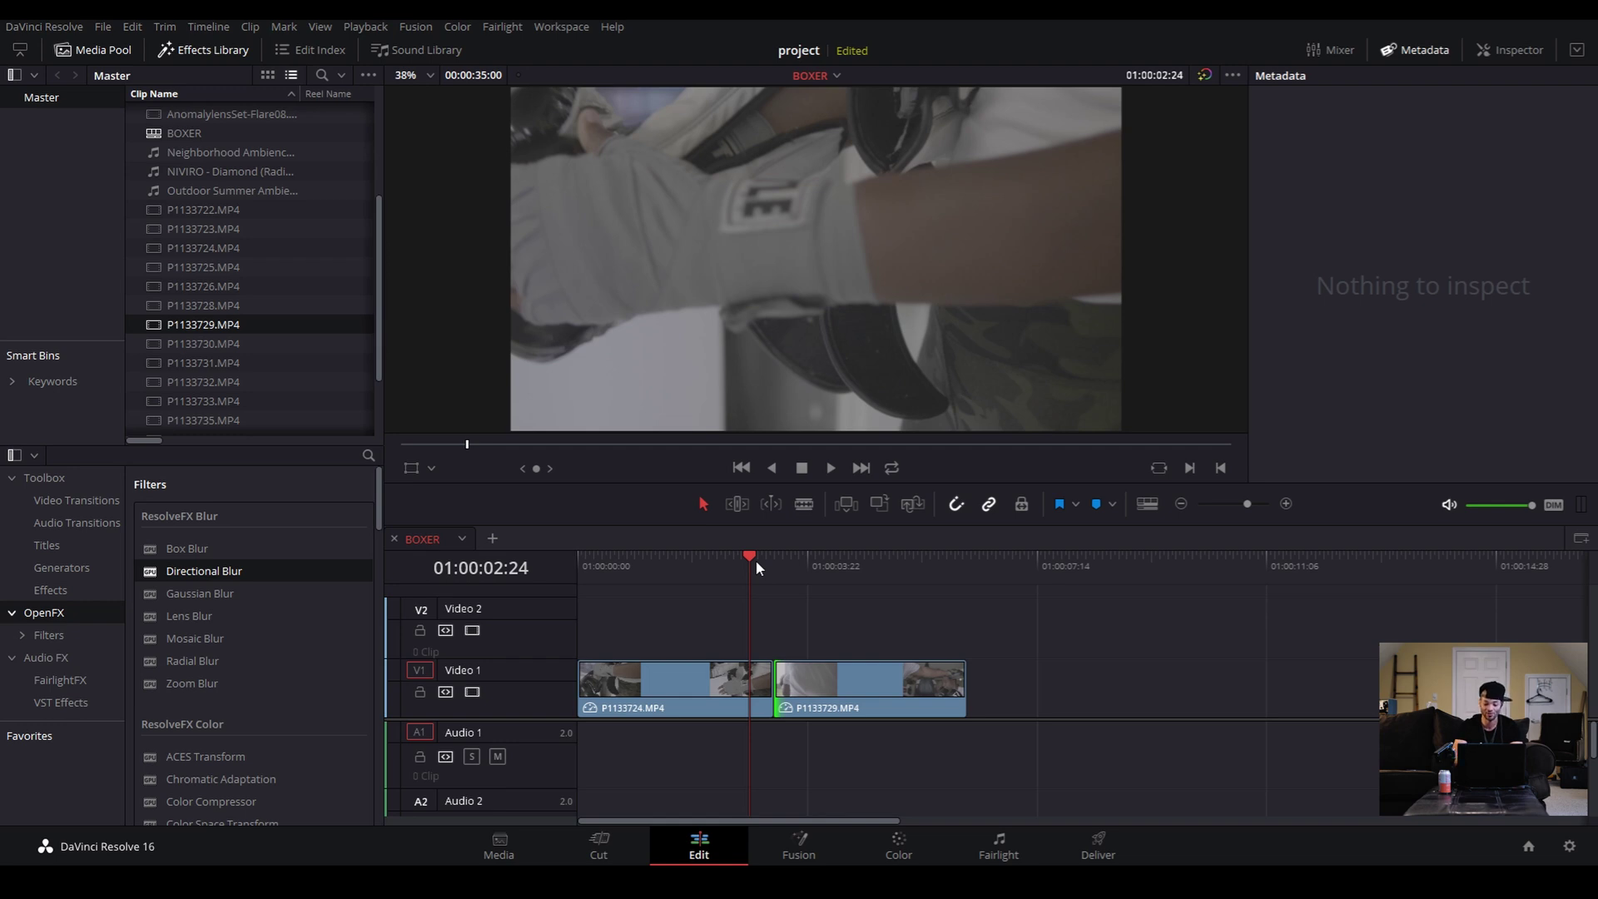
{"action": "key", "text": "space"}
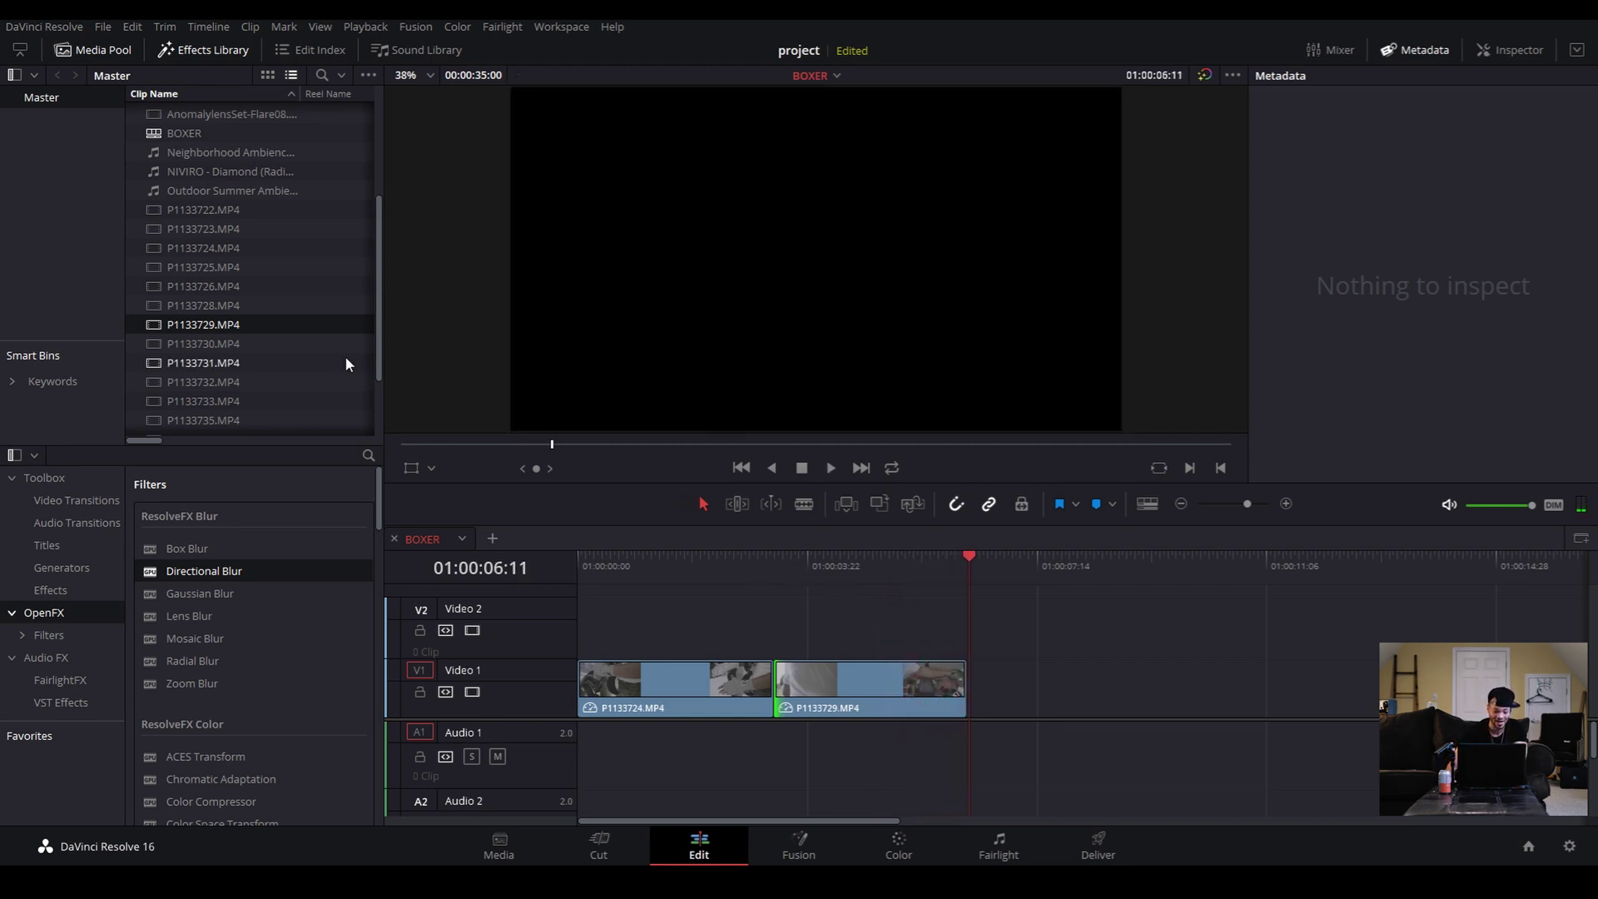
Open P1133732.MP4 from the media pool in the viewer and play it from the start of its marked range
{"action": "scroll", "coordinate": [263, 346], "scroll_direction": "down", "scroll_amount": 2}
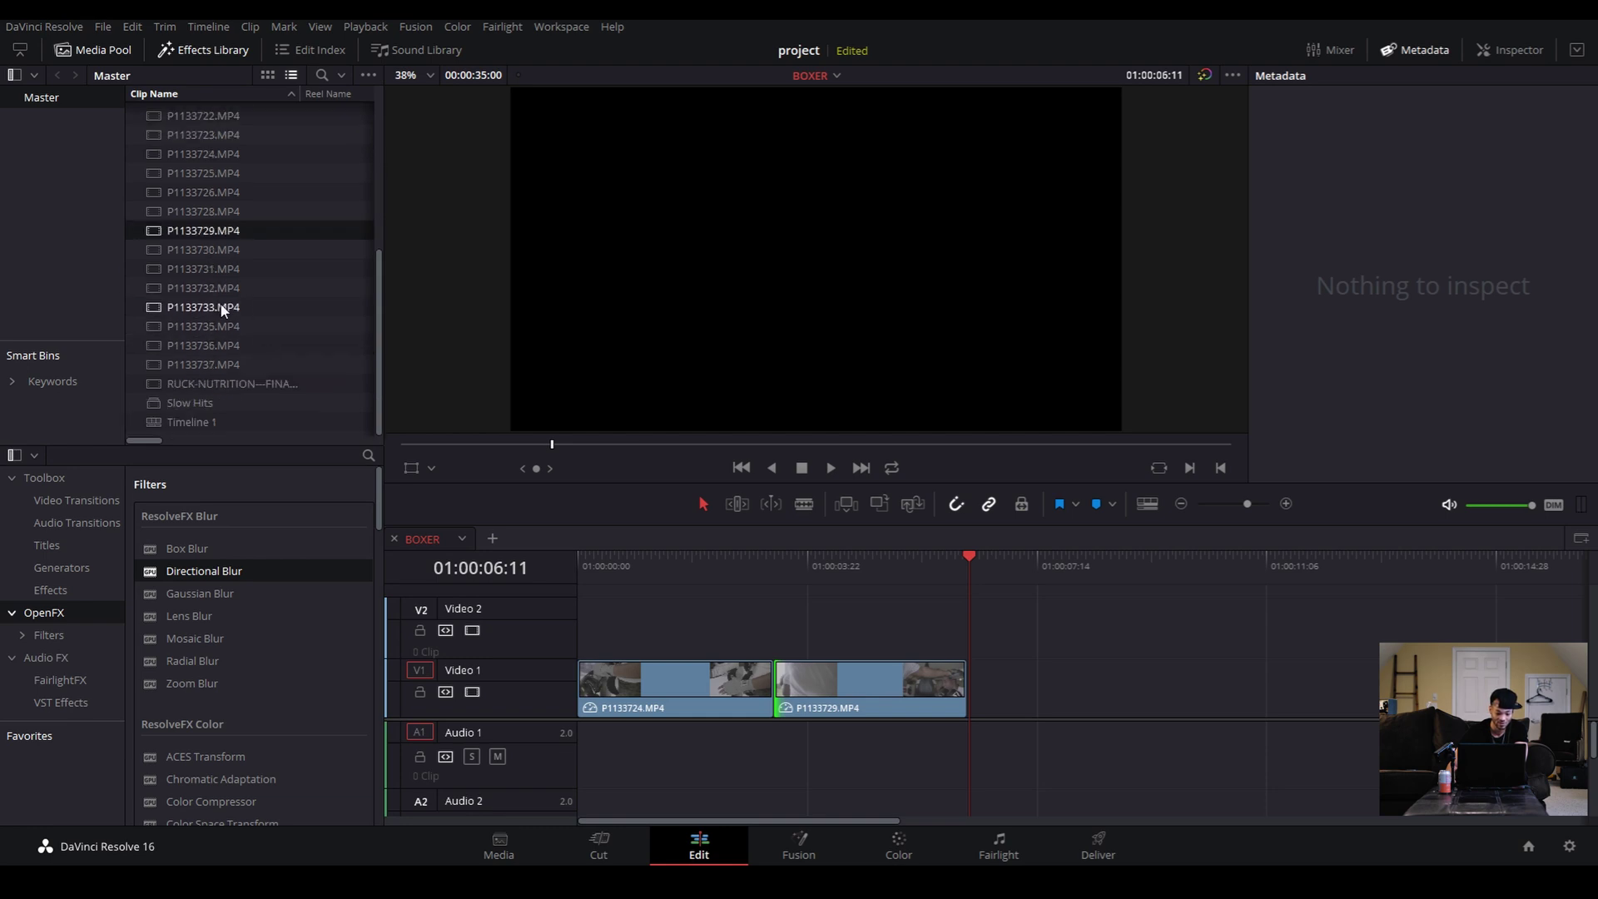
{"action": "left_click", "coordinate": [220, 289]}
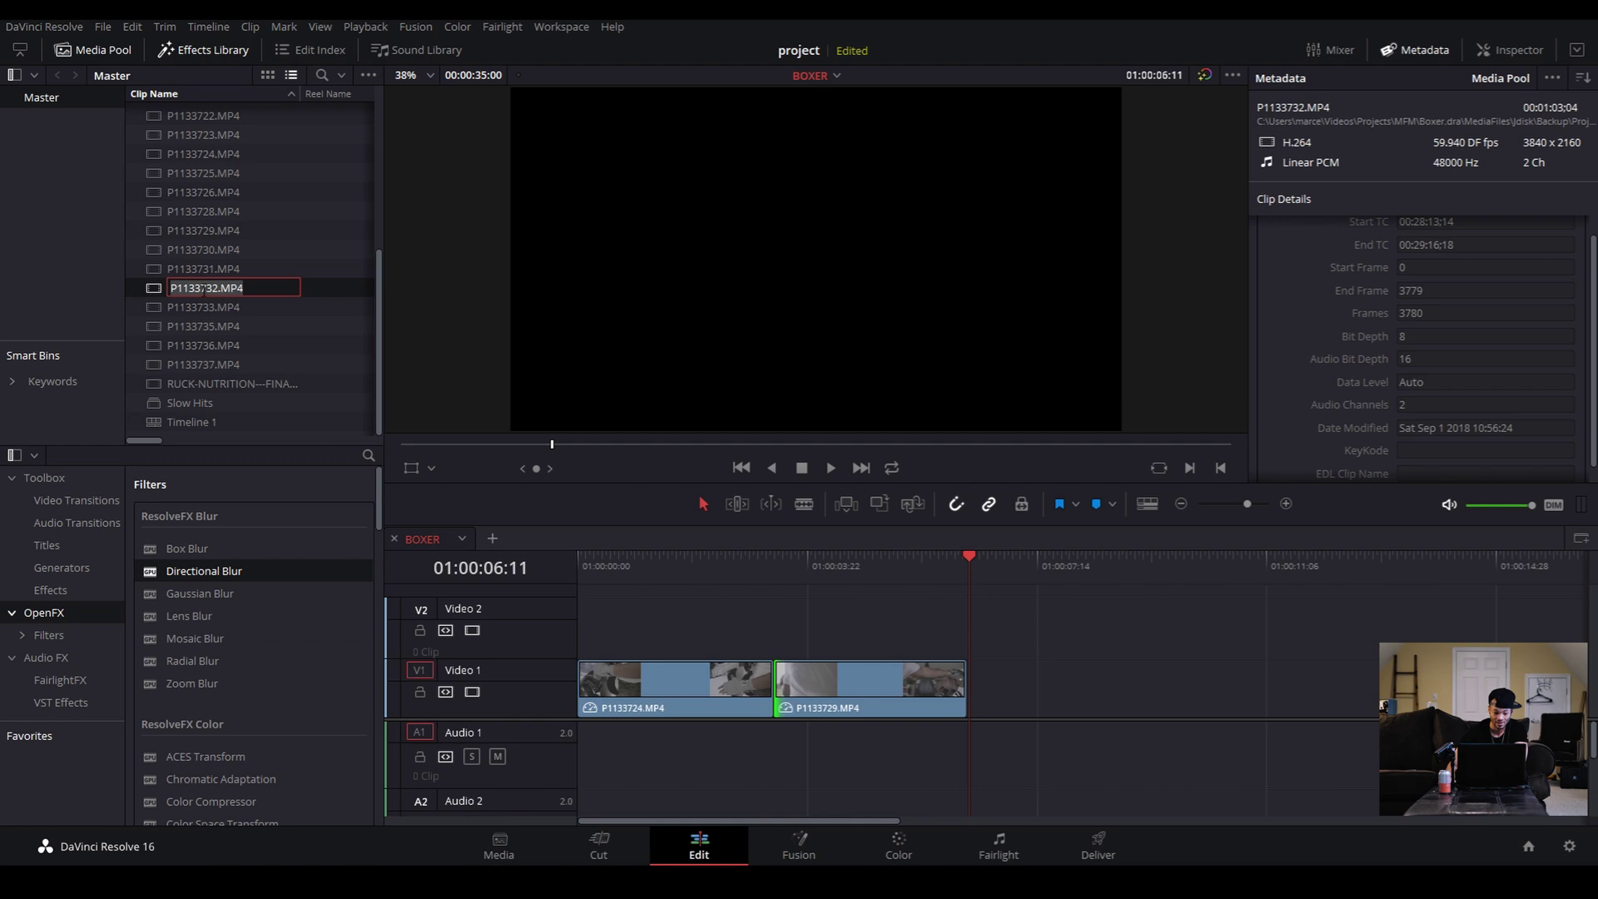
{"action": "double_click", "coordinate": [157, 287]}
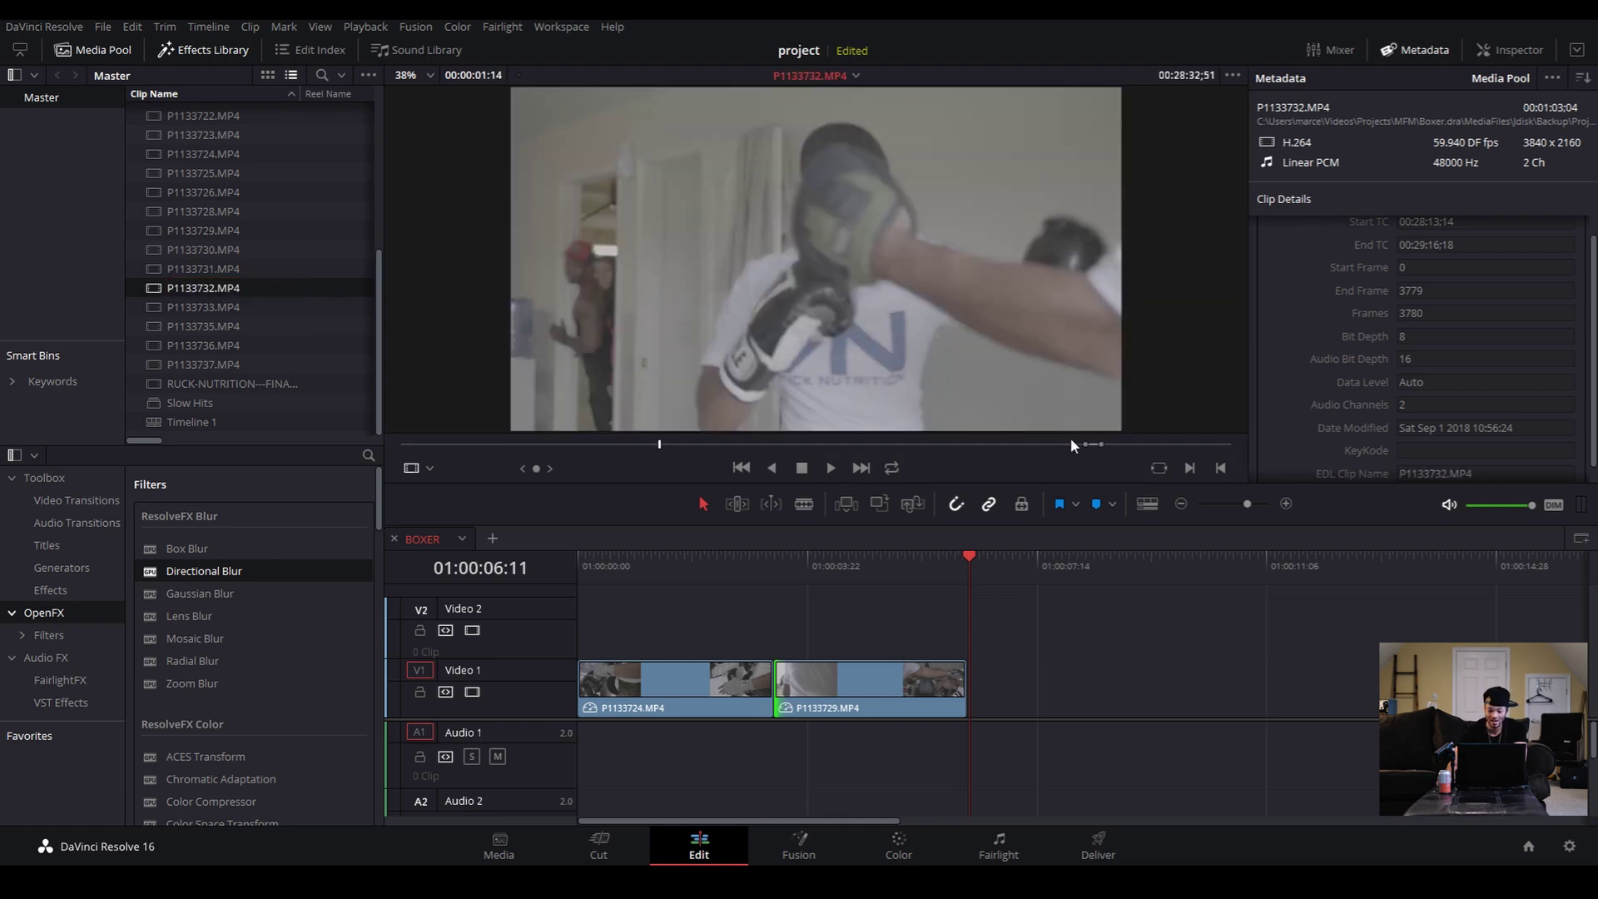
{"action": "left_click", "coordinate": [1090, 446]}
{"action": "left_click_drag", "start_coordinate": [1070, 448], "coordinate": [1085, 452]}
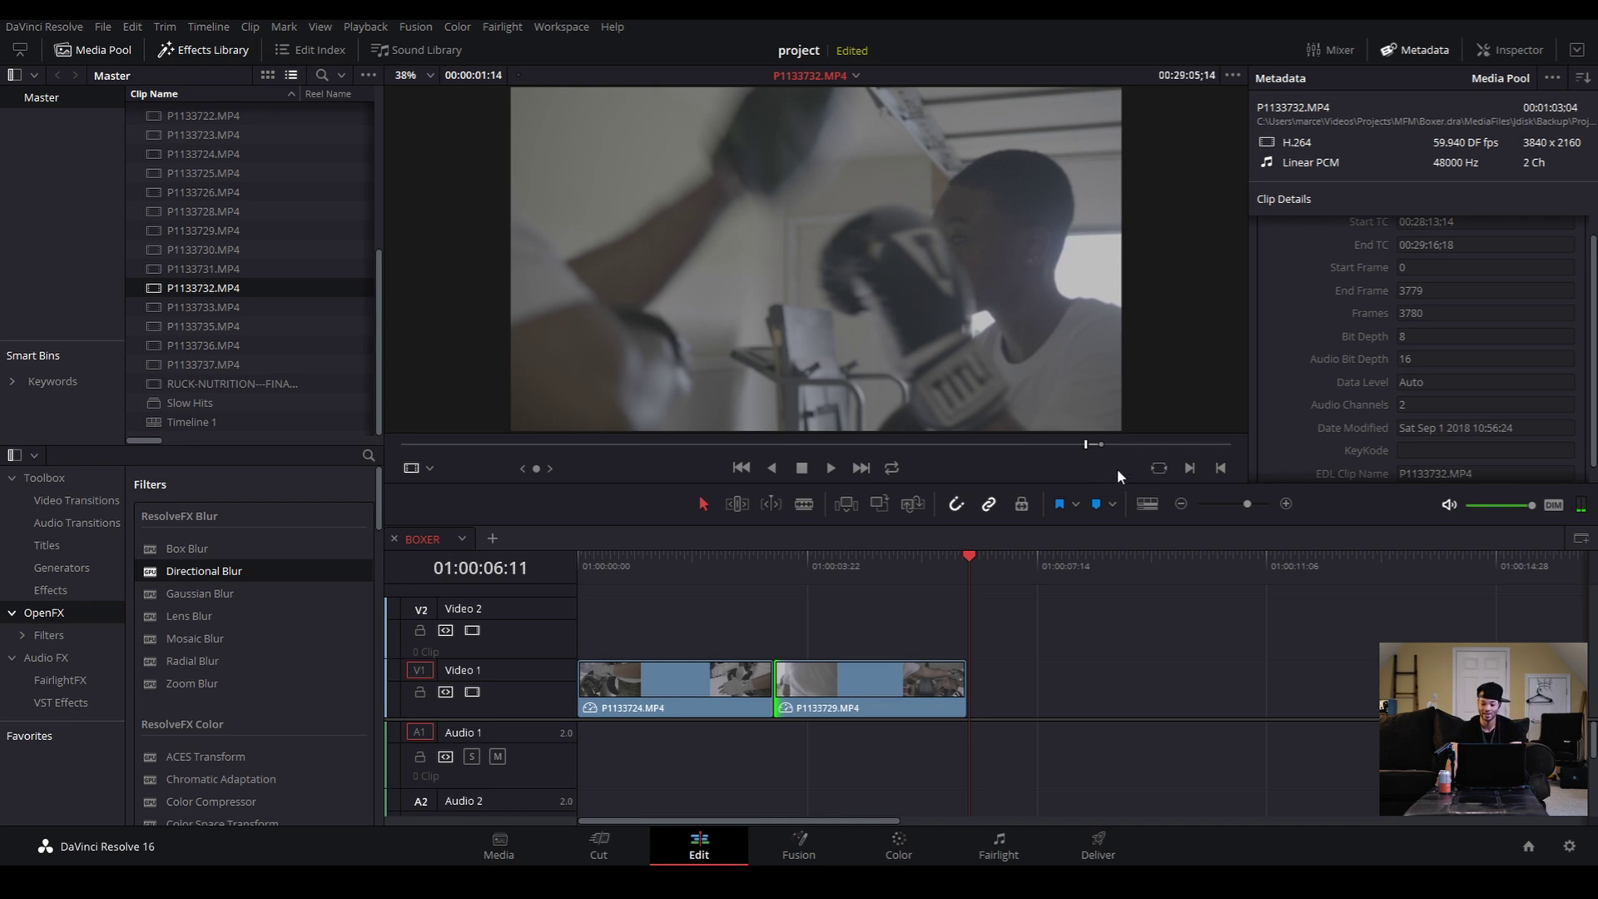
{"action": "key", "text": "space"}
{"action": "key", "text": "space"}
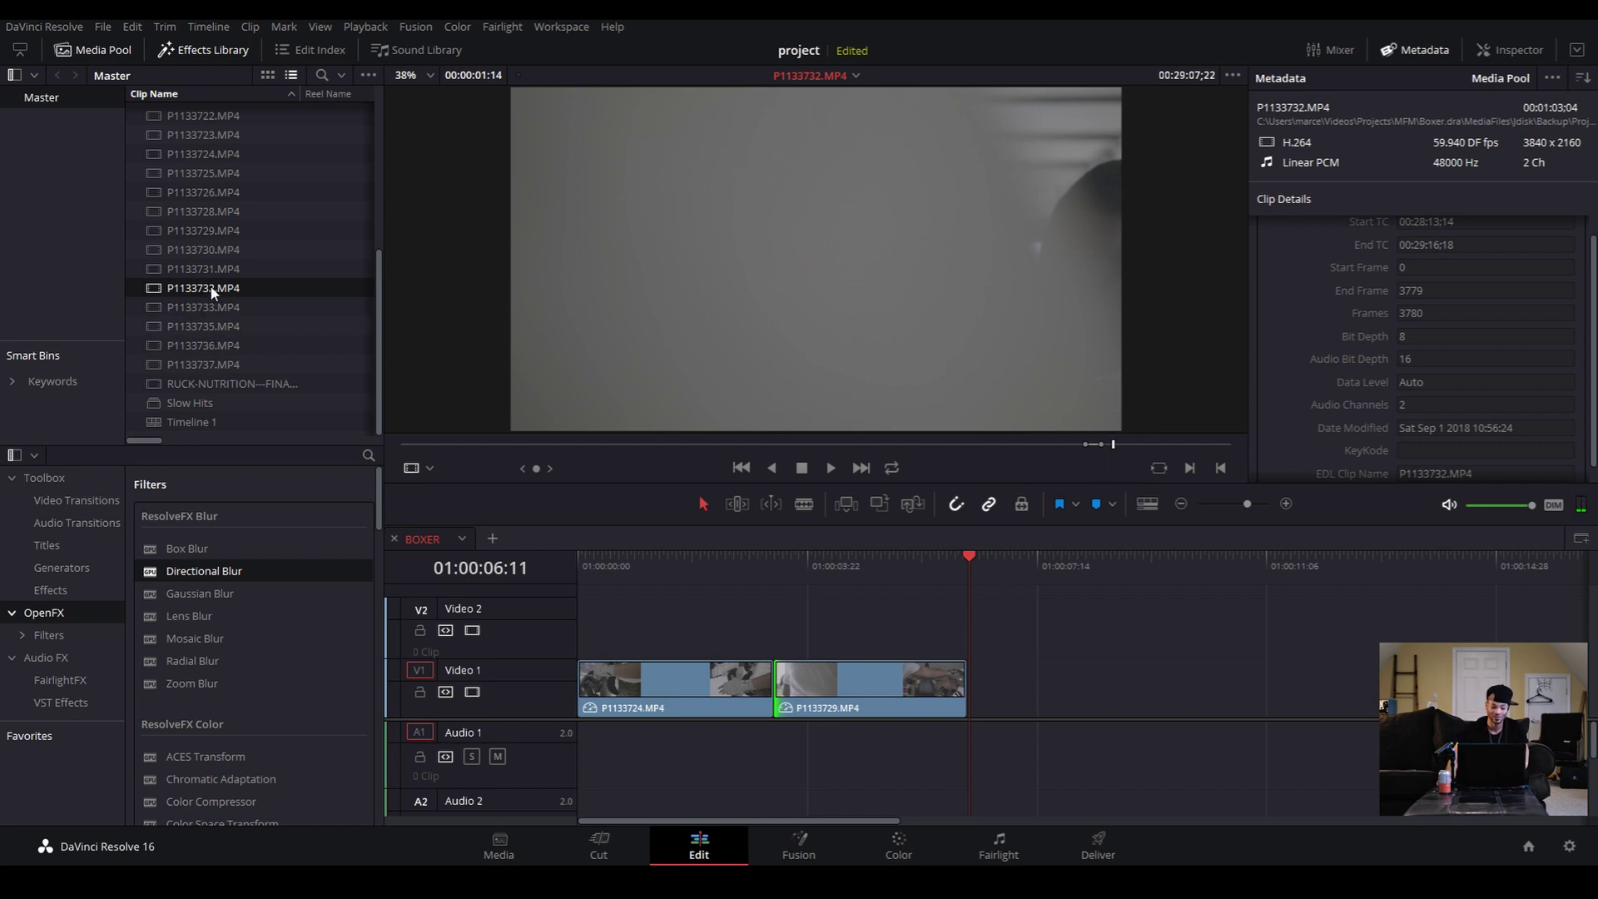
Place P1133732.MP4 on Video 1 directly after P1133729.MP4 and mute the Audio 1 track for playback
{"action": "left_click_drag", "start_coordinate": [213, 286], "coordinate": [961, 683]}
{"action": "left_click", "coordinate": [946, 573]}
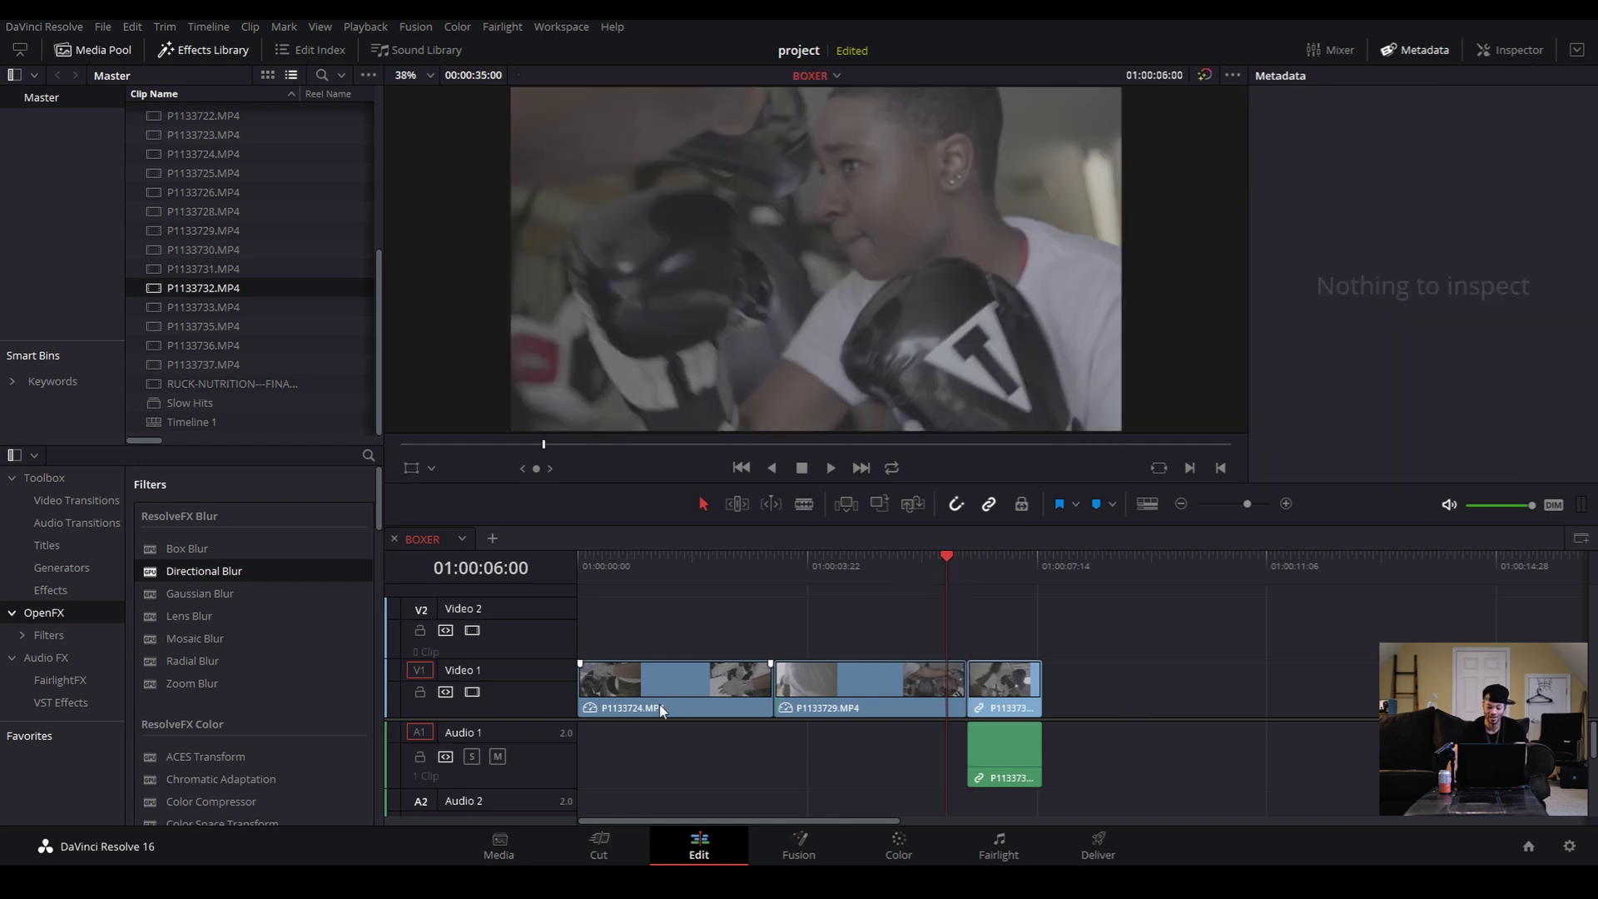
{"action": "left_click", "coordinate": [499, 757]}
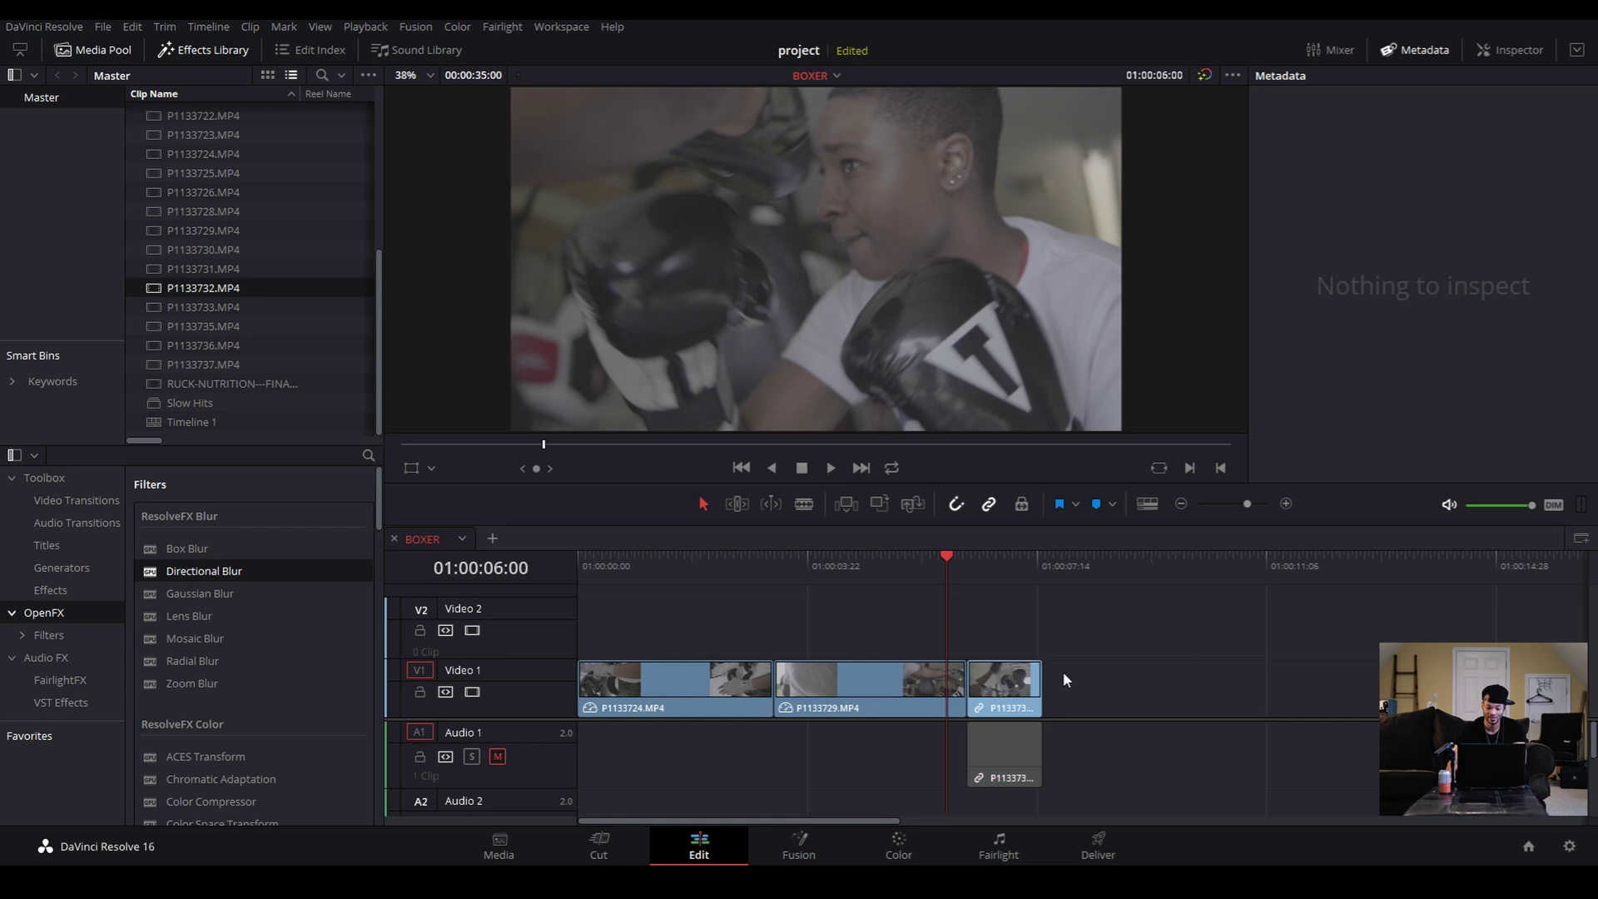
{"action": "key", "text": "space"}
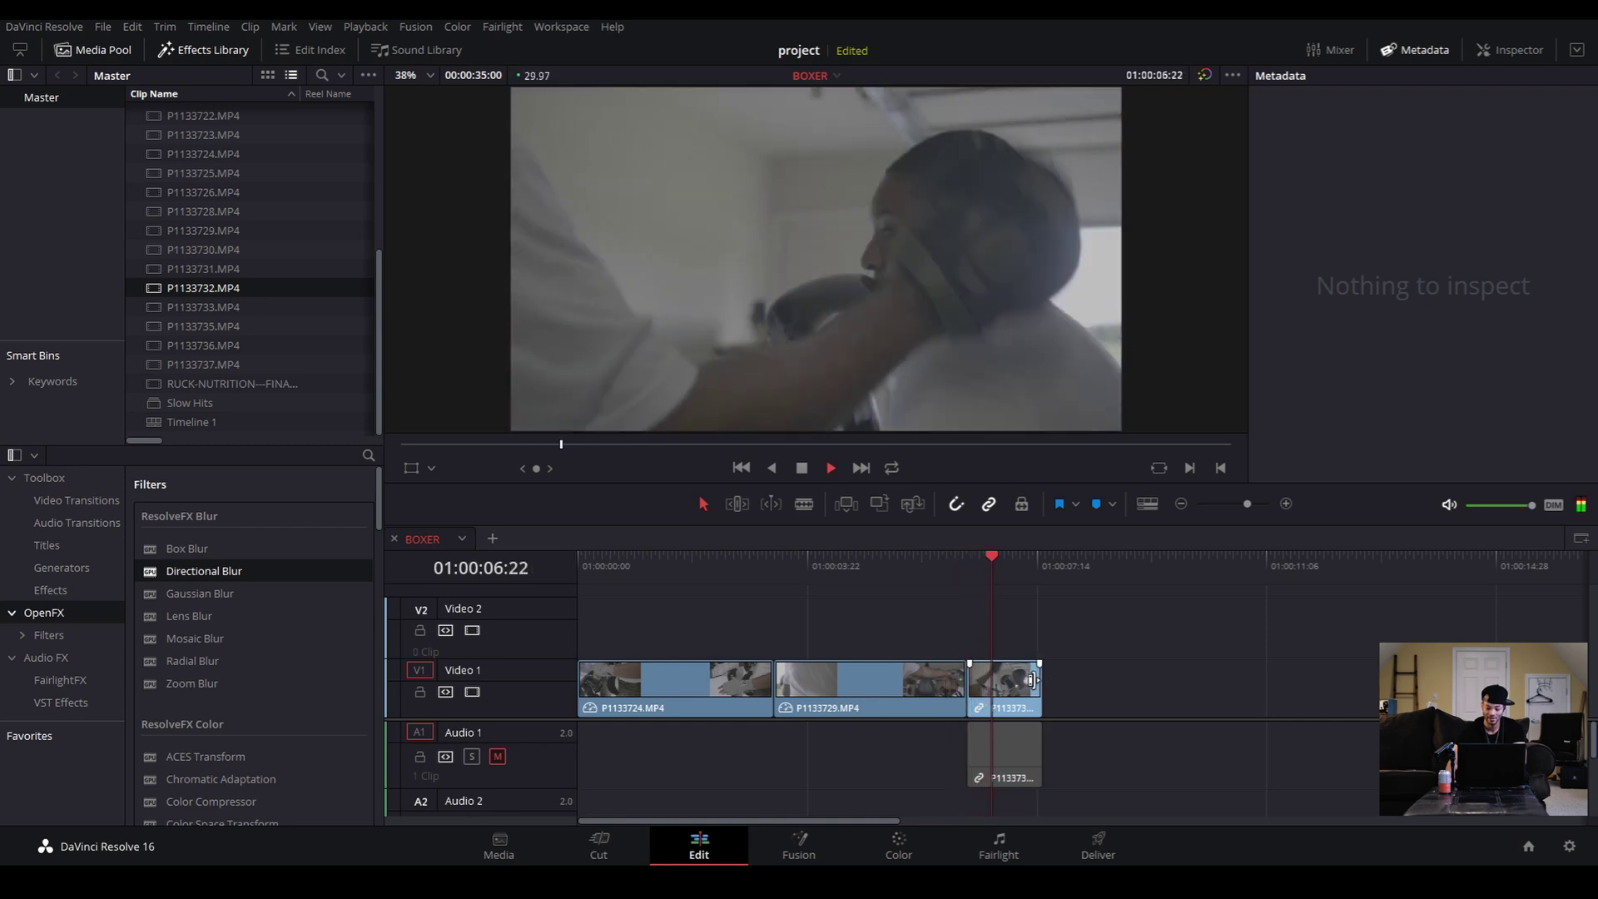
{"action": "left_click", "coordinate": [963, 569]}
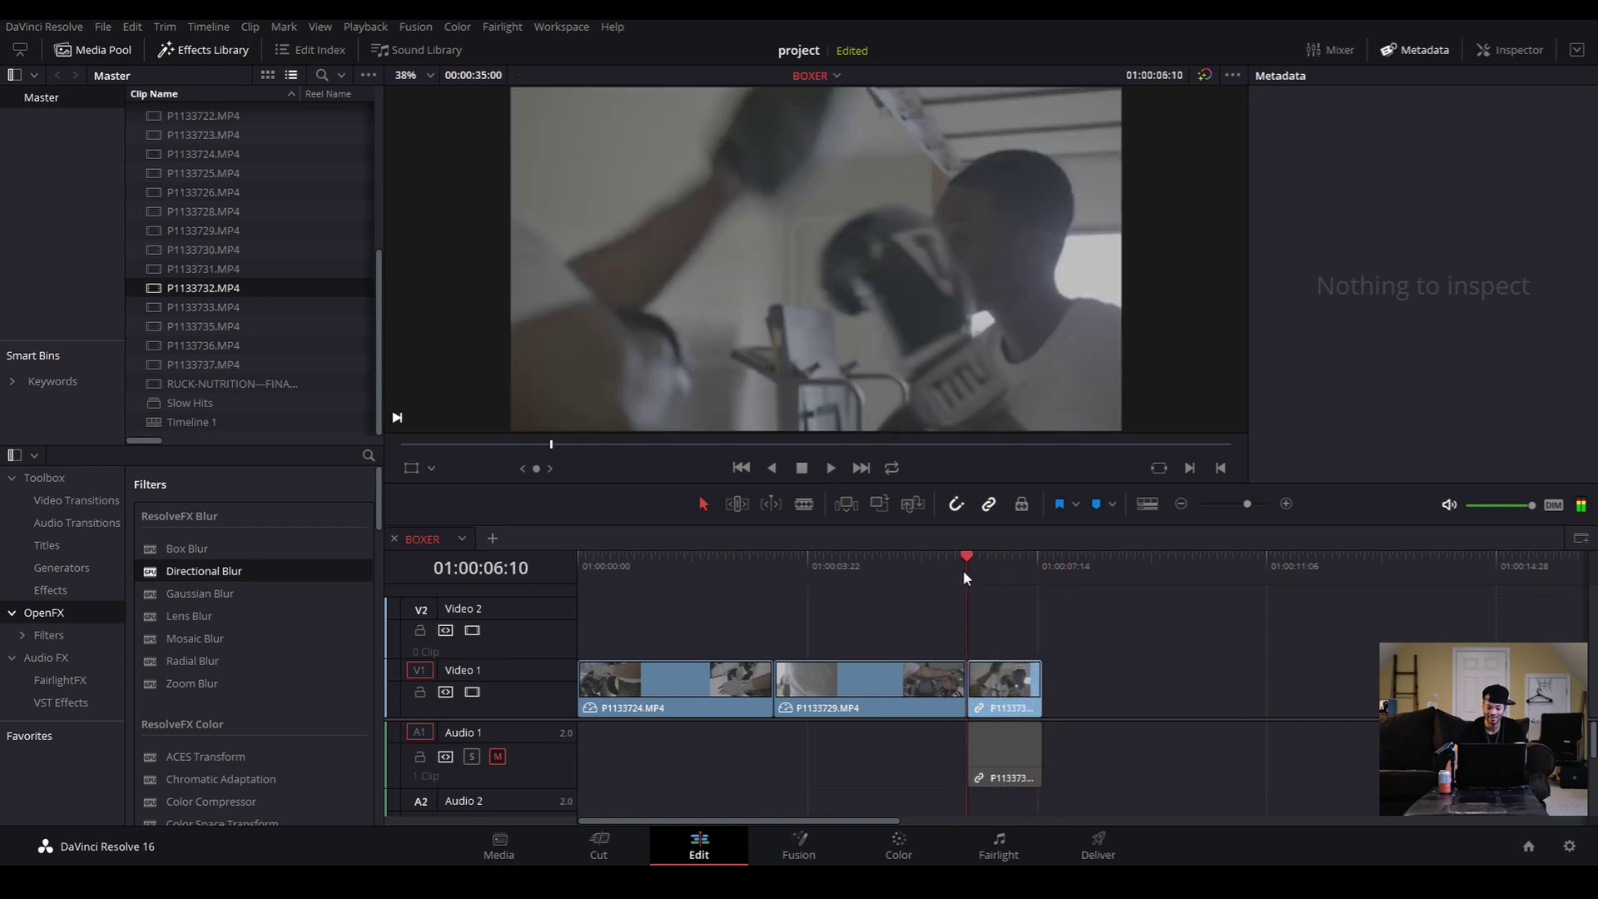
Set the playback speed of P1133732.MP4 on the timeline to 50%
{"action": "right_click", "coordinate": [1014, 703]}
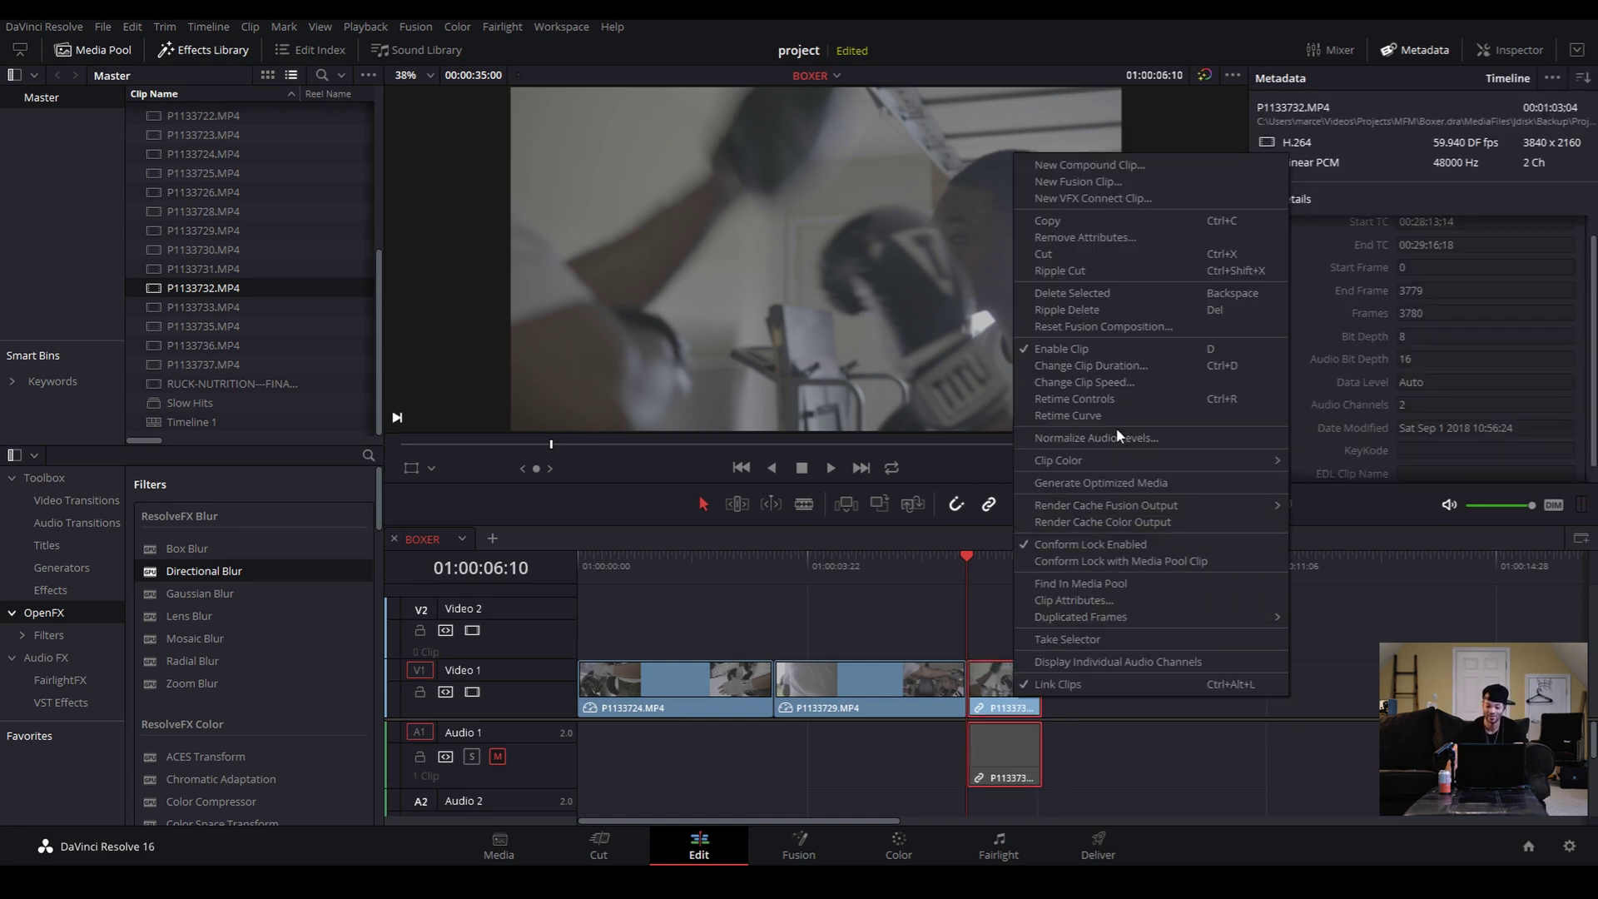
{"action": "key", "text": "space"}
{"action": "key", "text": "space"}
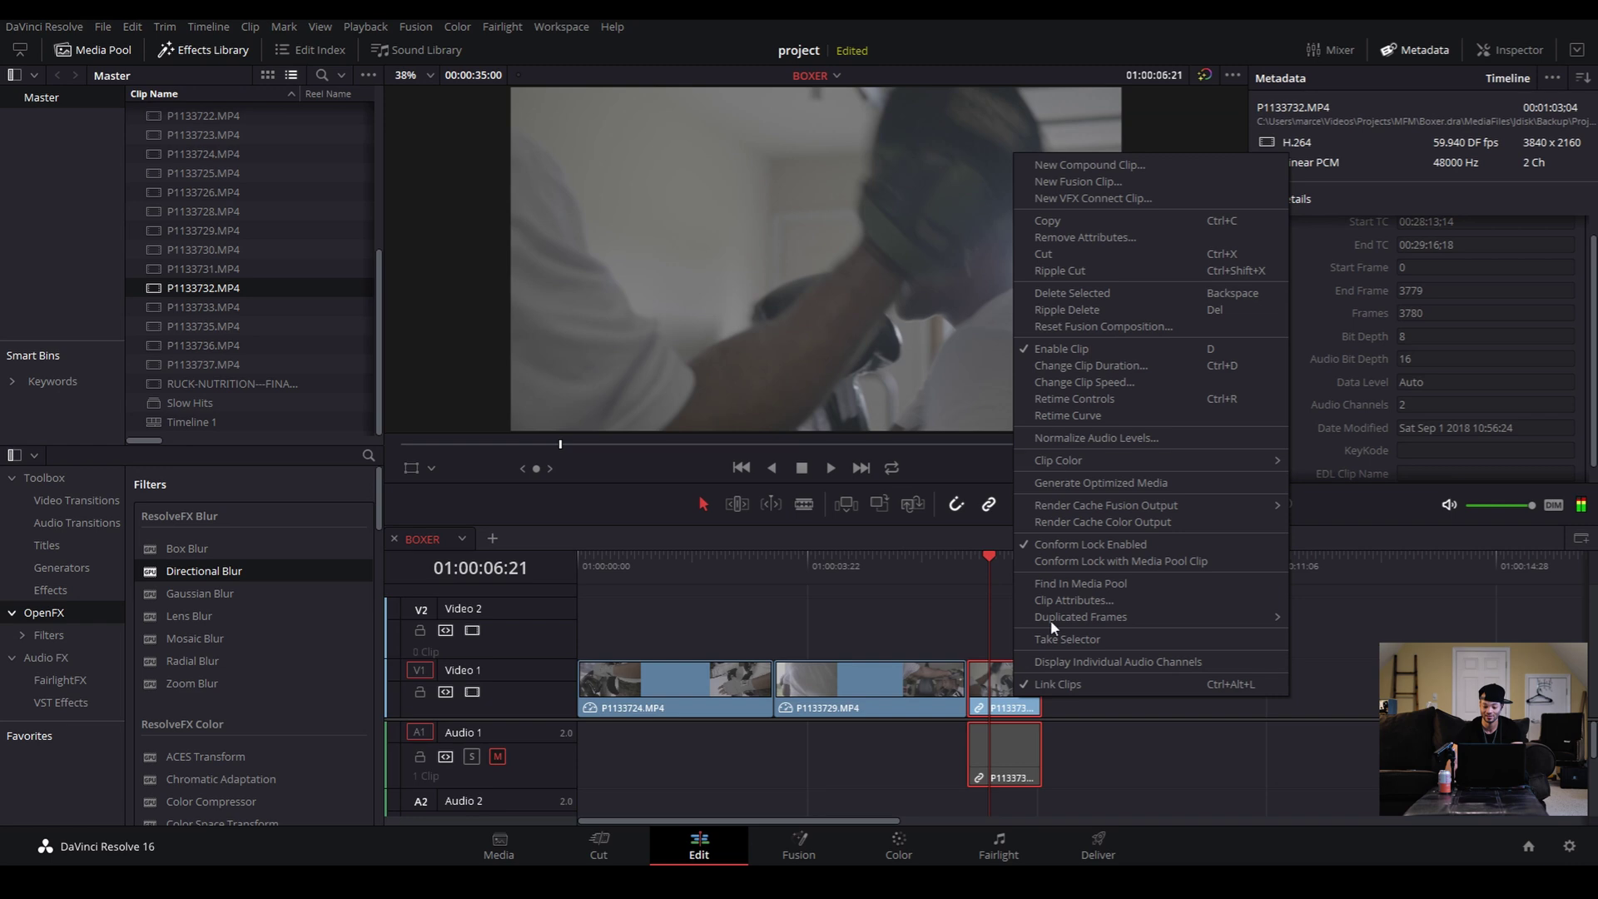
{"action": "left_click", "coordinate": [1110, 383]}
{"action": "left_click", "coordinate": [995, 447]}
{"action": "type", "text": "50"}
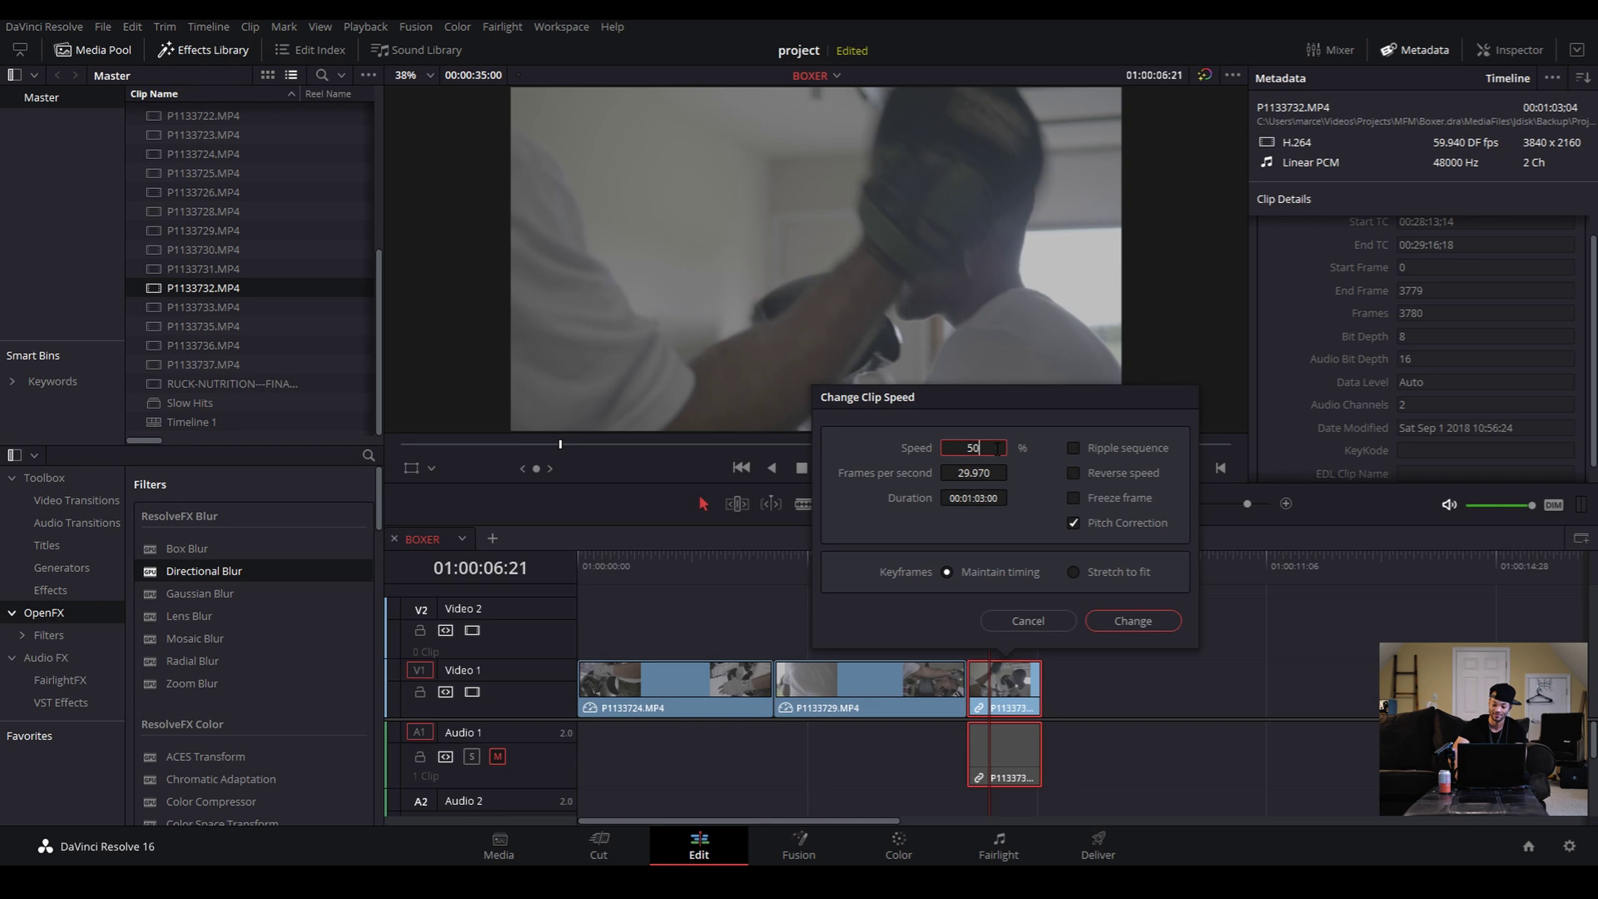
{"action": "key", "text": "Return"}
Play the sequence from 01:00:03:23 through P1133732.MP4 to check the timing against the music
{"action": "left_click_drag", "start_coordinate": [932, 559], "coordinate": [880, 560]}
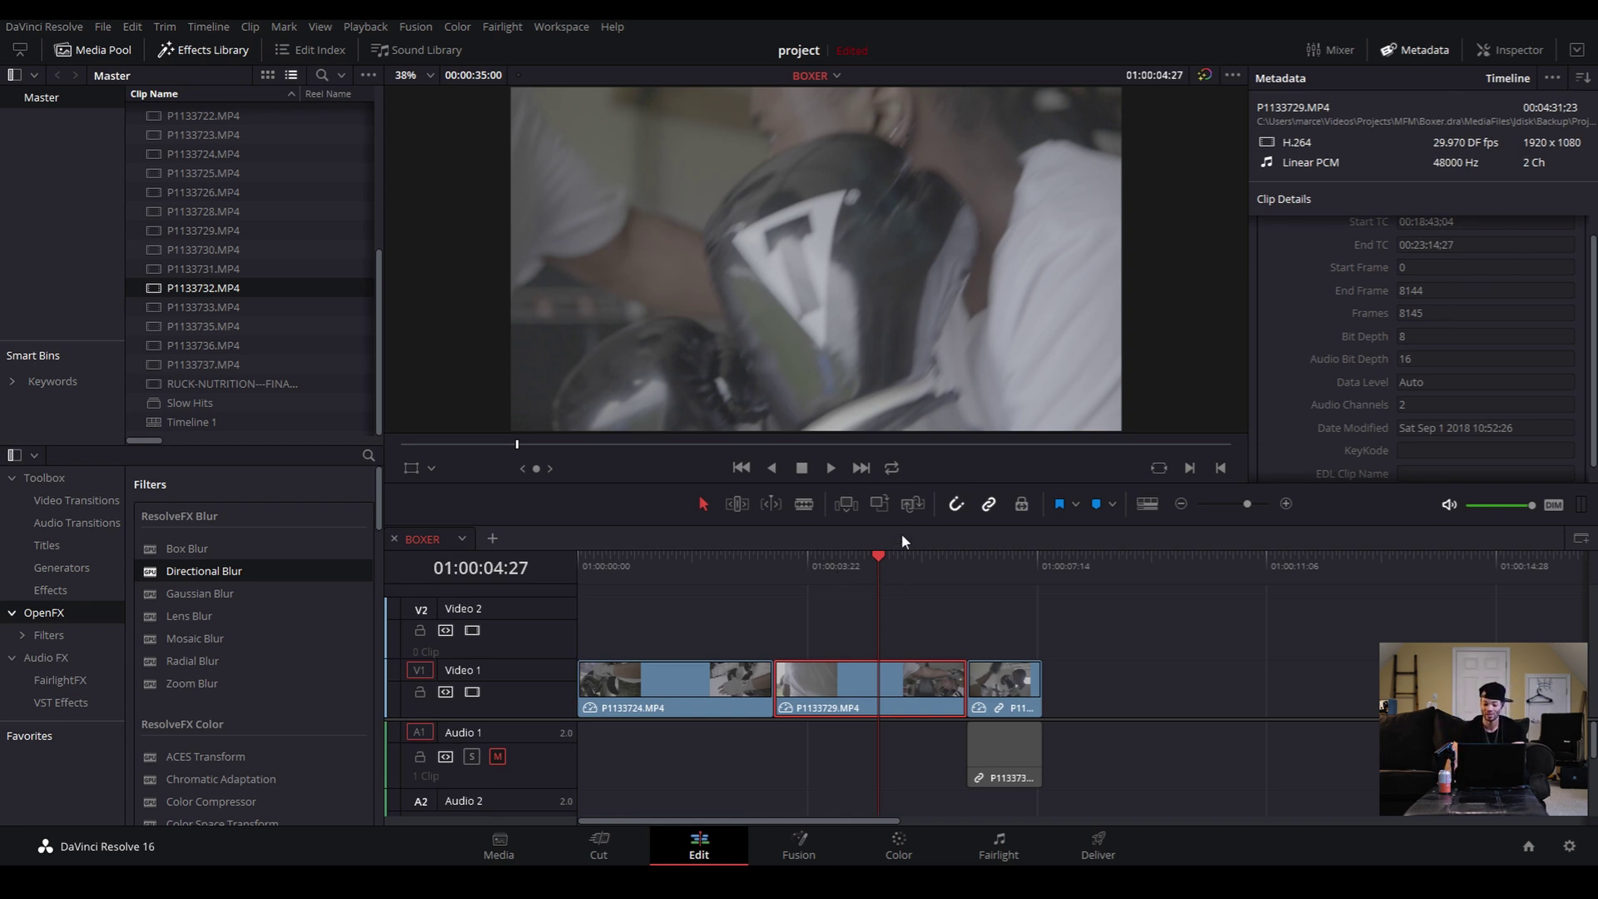
{"action": "left_click", "coordinate": [810, 563]}
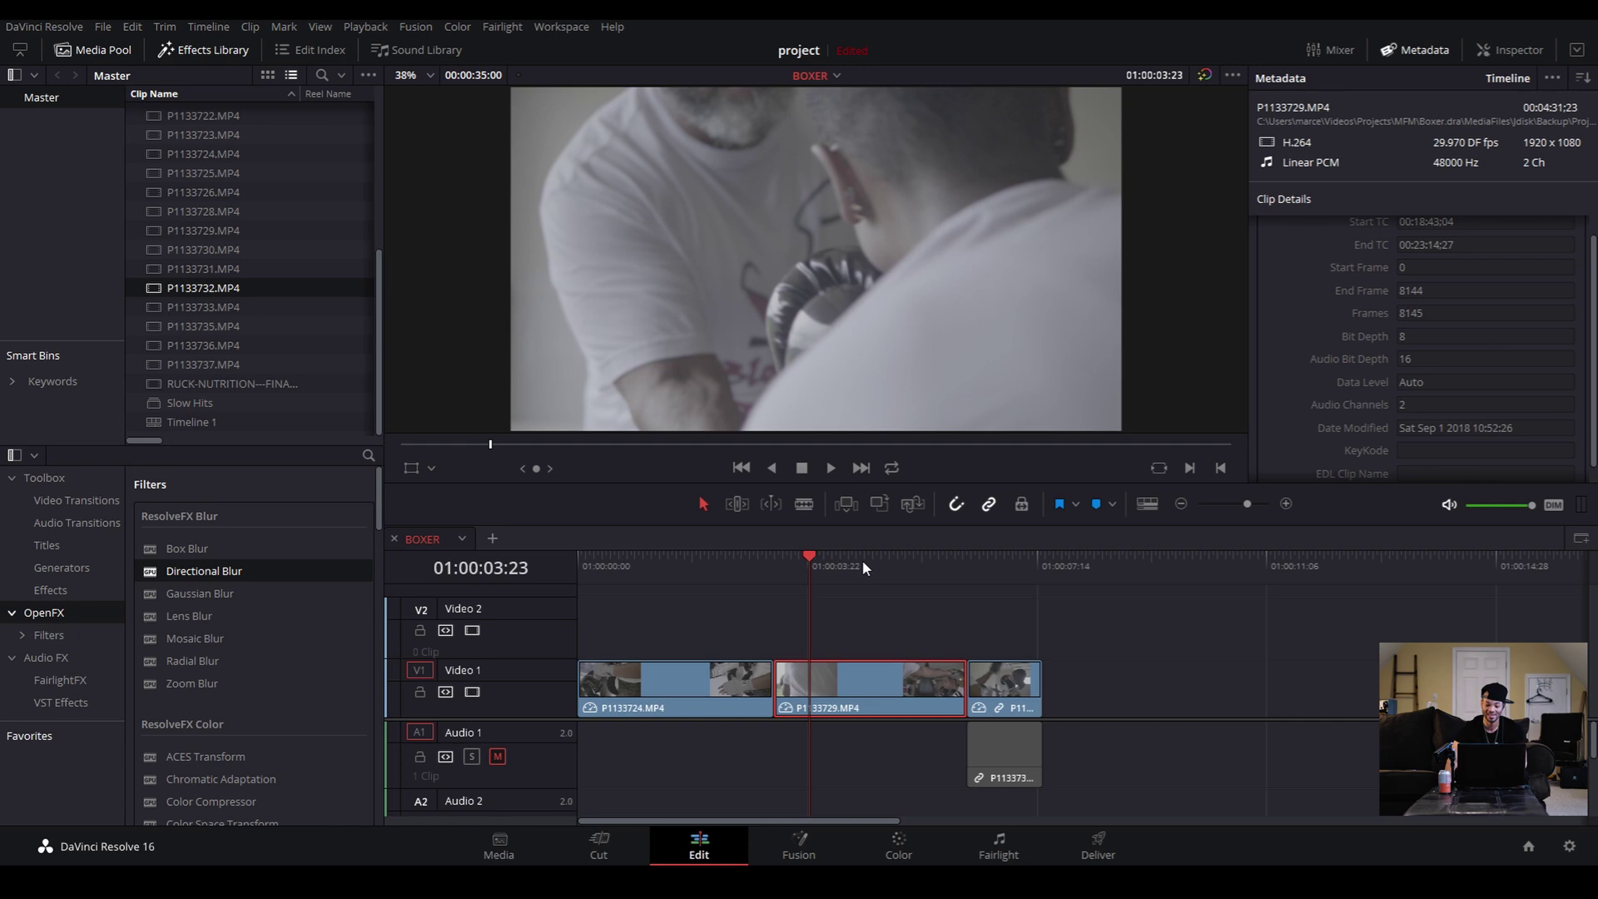
{"action": "key", "text": "space"}
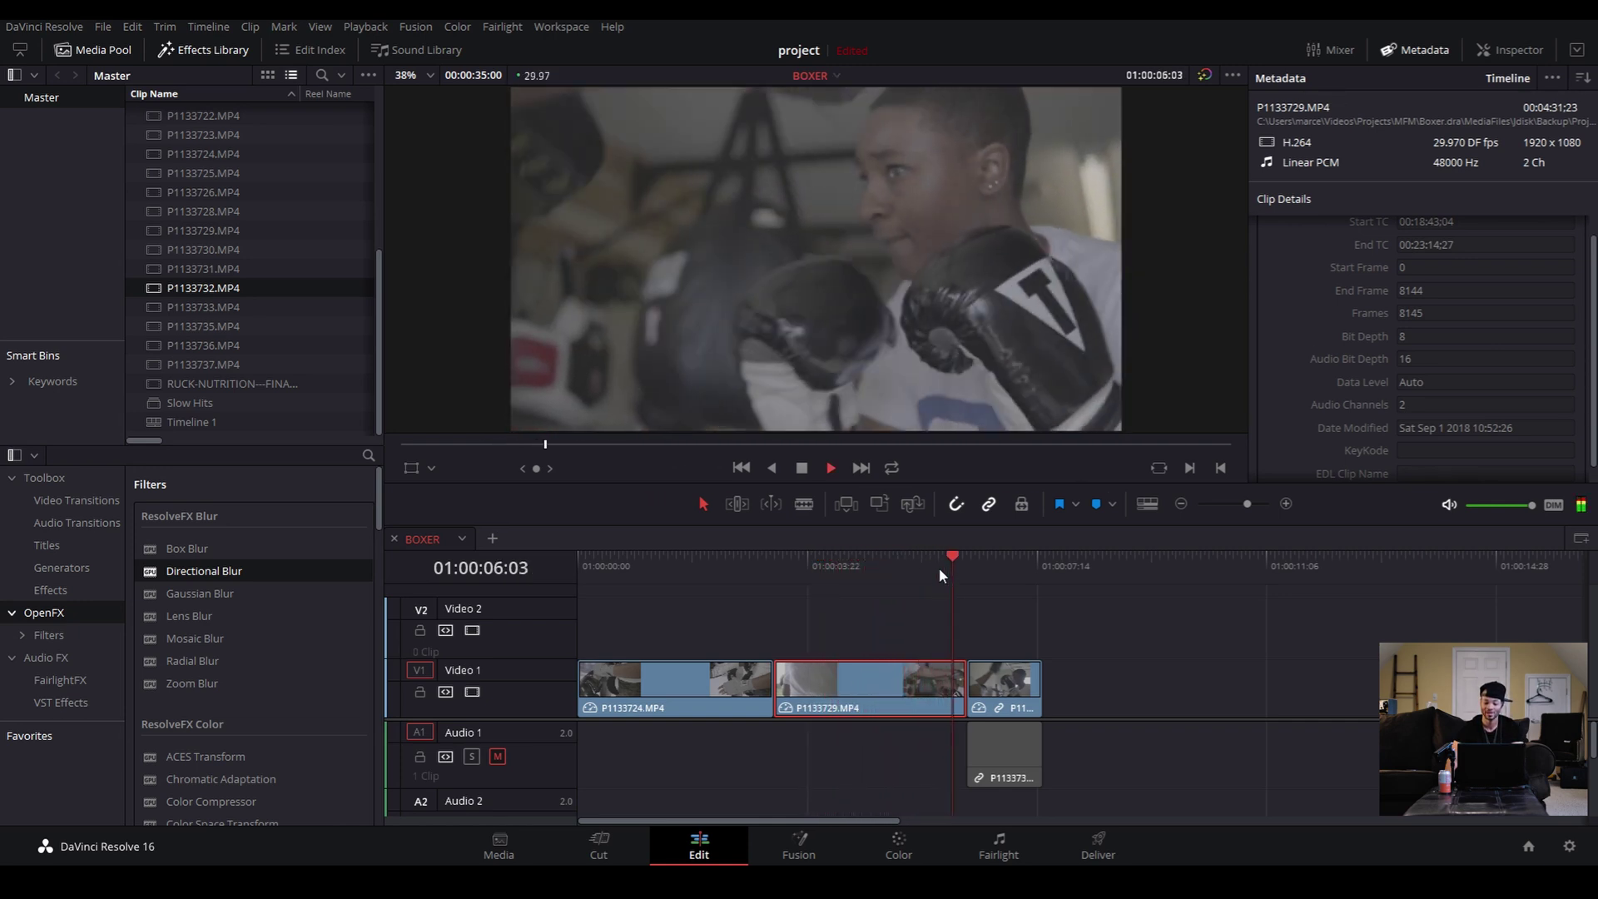
{"action": "key", "text": "space"}
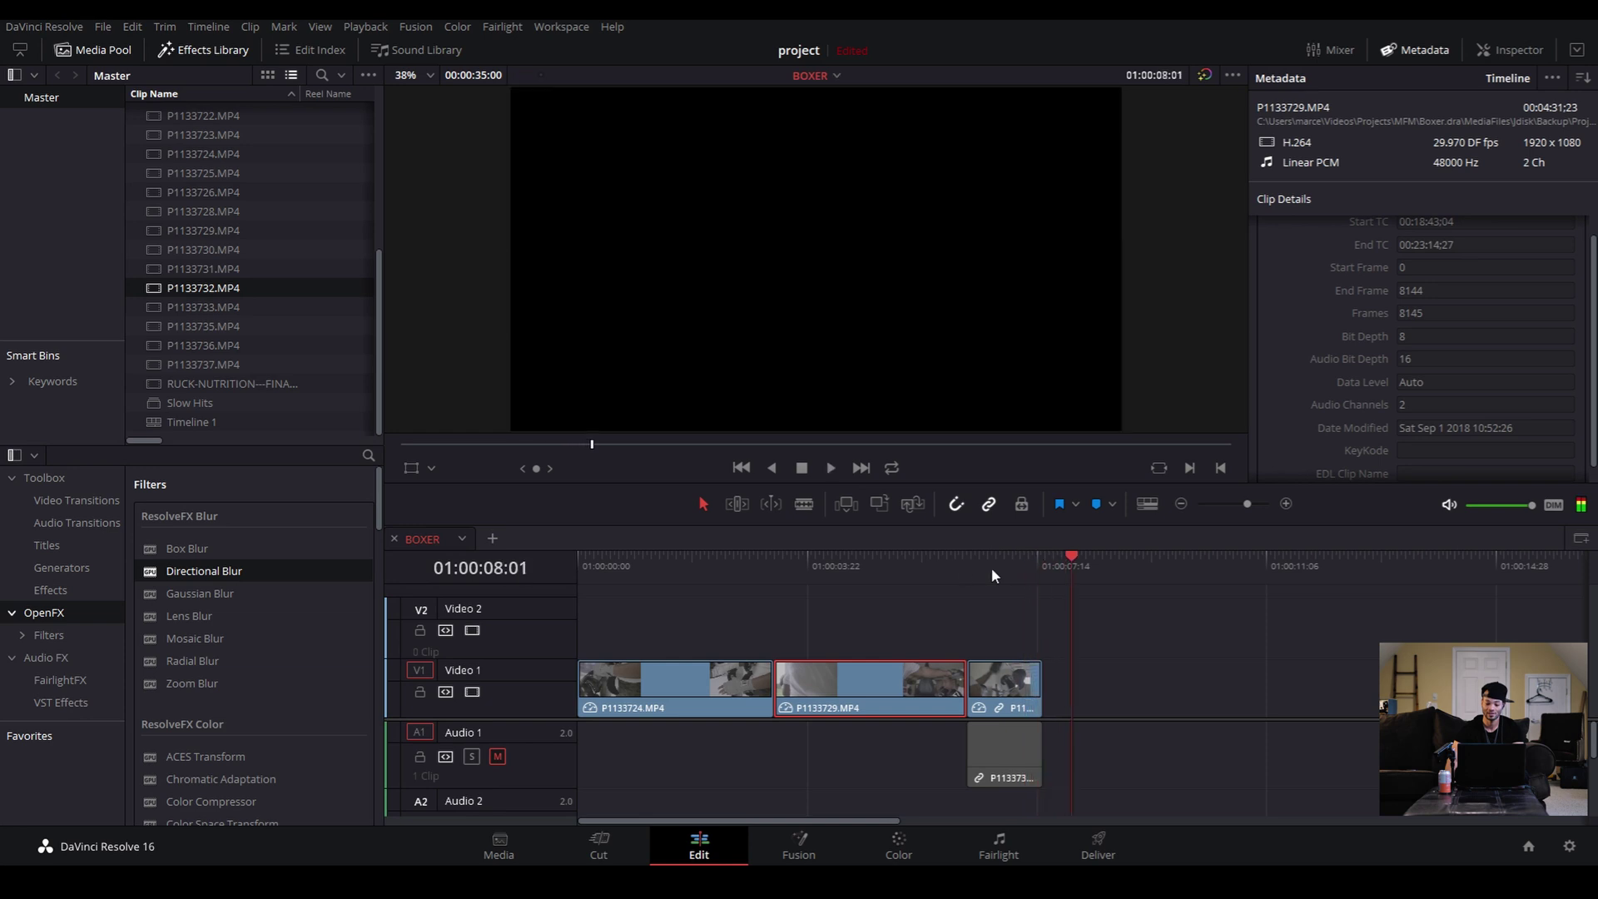
Extend the end of P1133732.MP4 on Video 1 slightly and replay the clip from near its start to check the timing
{"action": "left_click", "coordinate": [951, 566]}
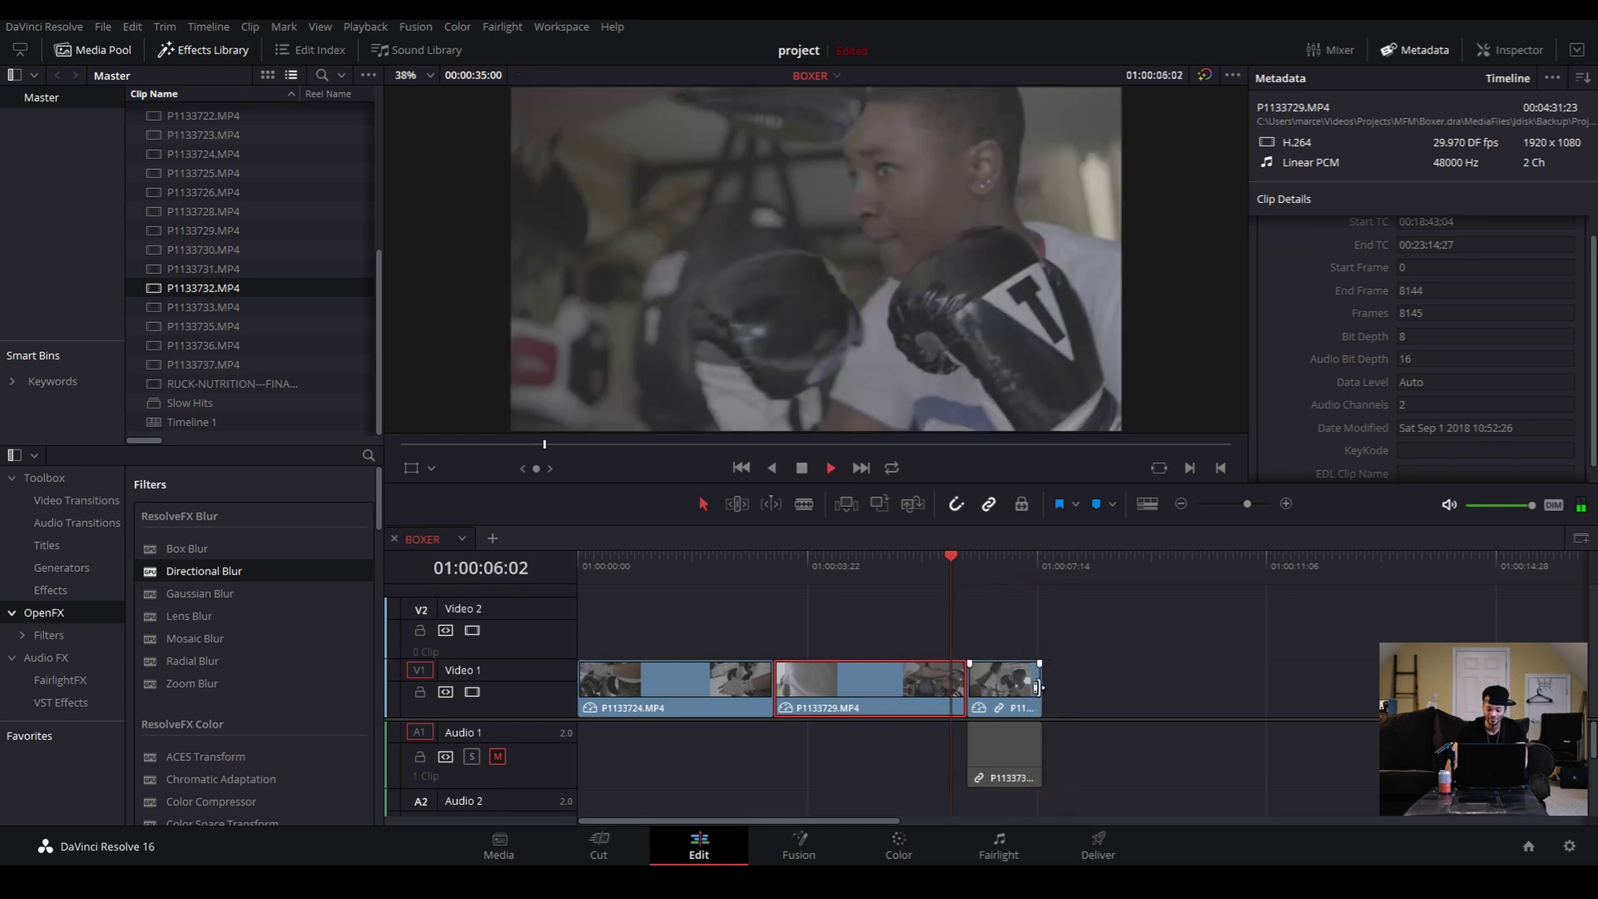
{"action": "key", "text": "space"}
{"action": "left_click_drag", "start_coordinate": [1036, 686], "coordinate": [1062, 684]}
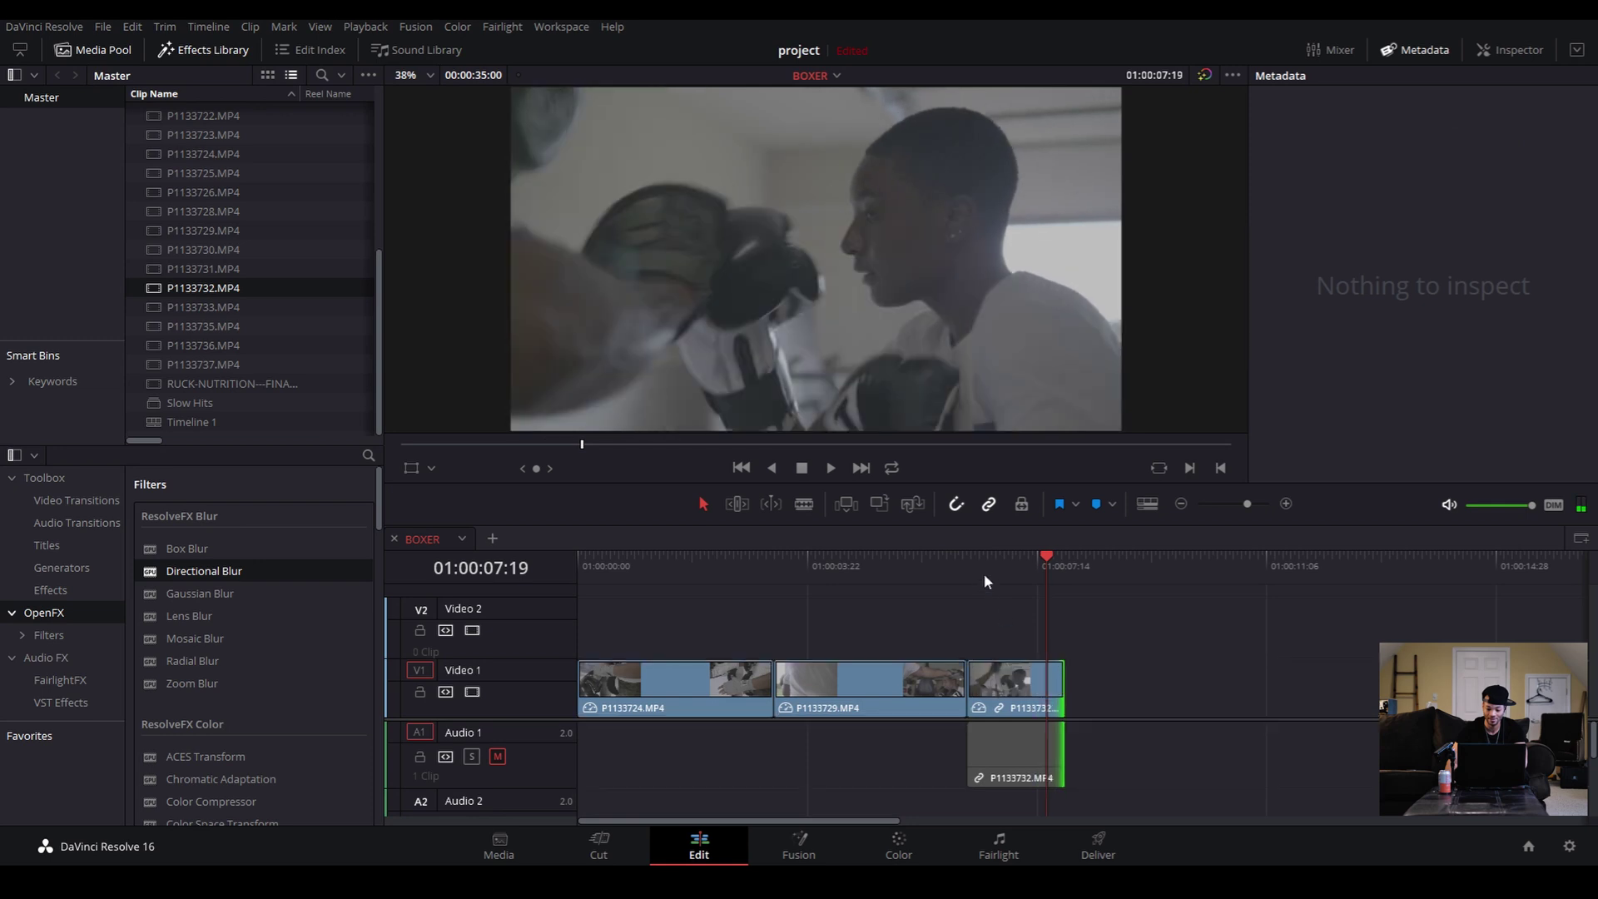
{"action": "left_click", "coordinate": [965, 562]}
{"action": "key", "text": "space"}
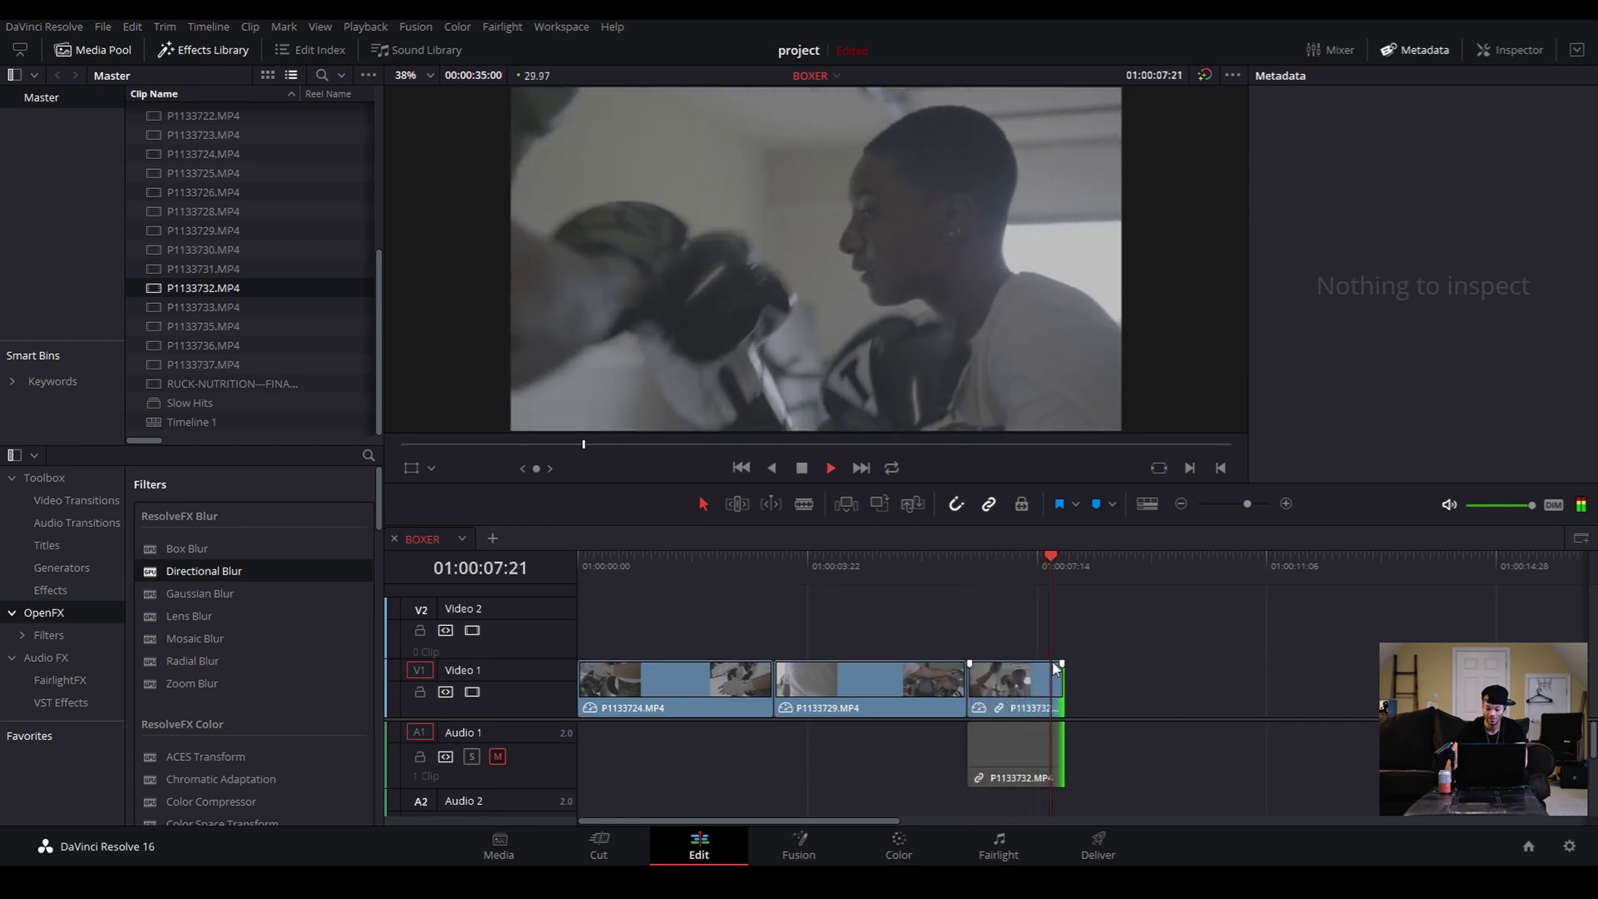
{"action": "left_click", "coordinate": [975, 561]}
{"action": "key", "text": "space"}
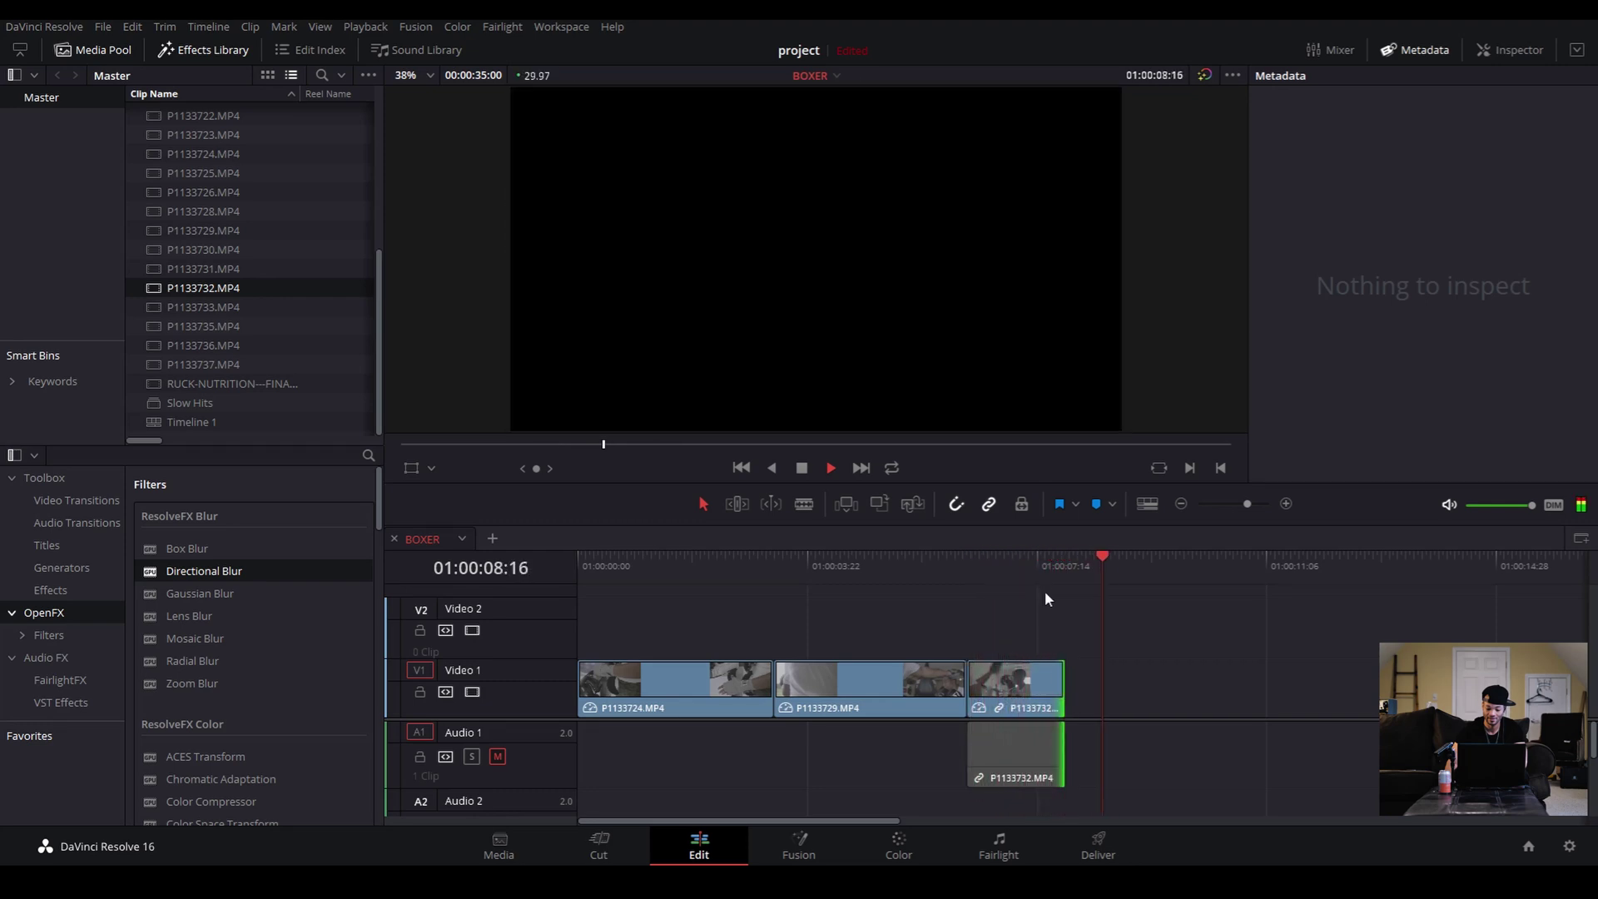
{"action": "left_click", "coordinate": [971, 570]}
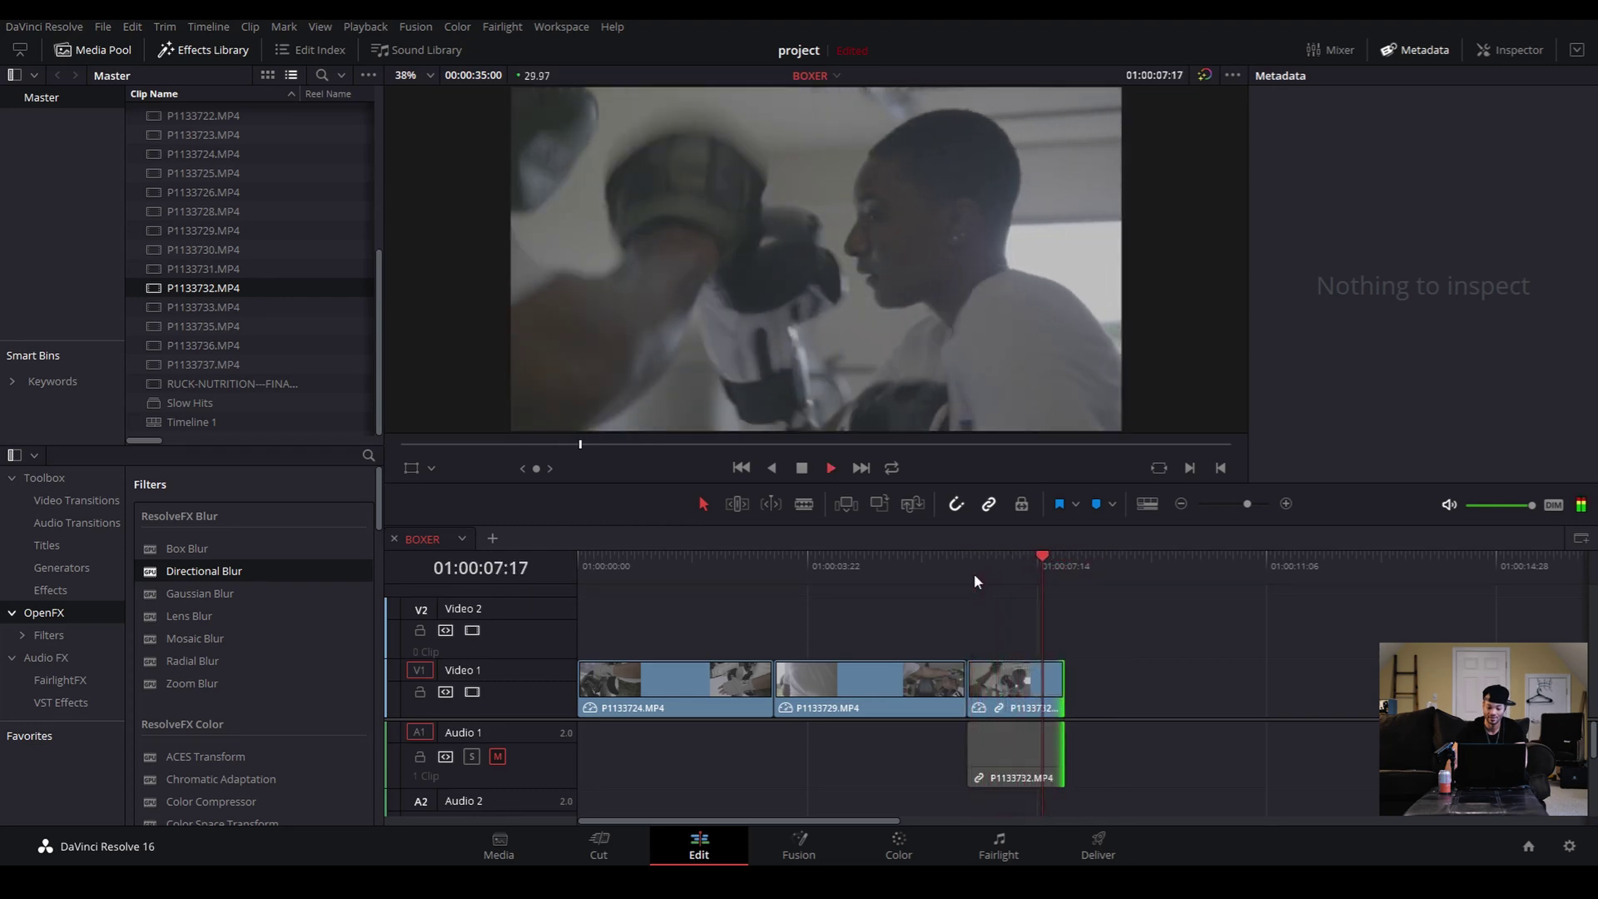
{"action": "key", "text": "space"}
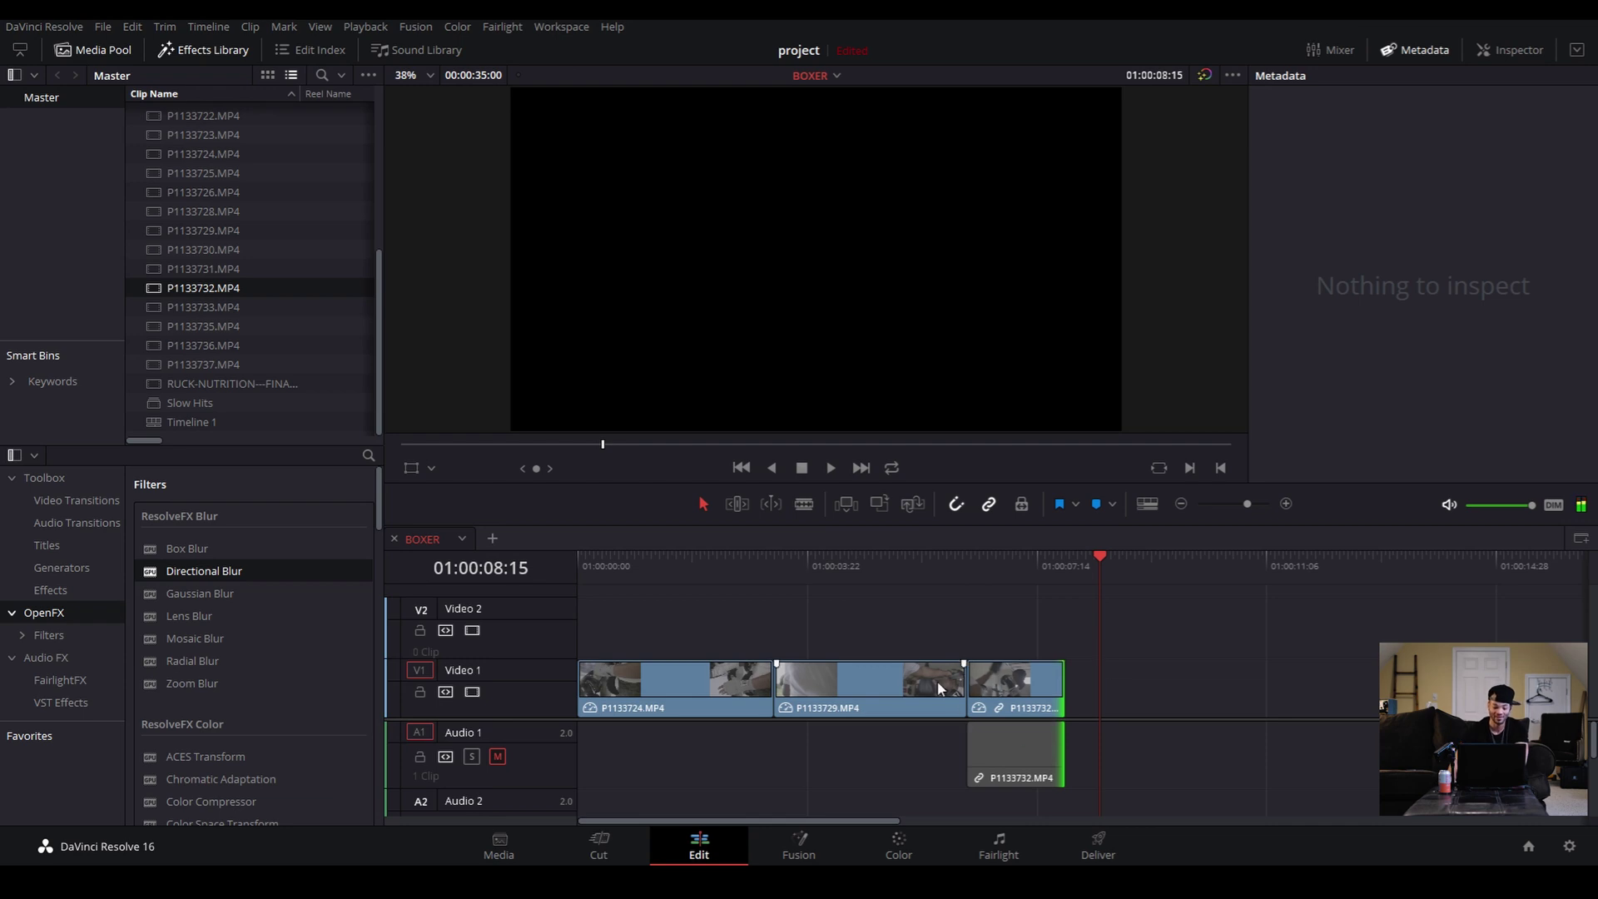
Unmute the Audio 1 track and play P1133732.MP4 from its start at 01:00:06:10 with the clip's own sound
{"action": "left_click", "coordinate": [987, 569]}
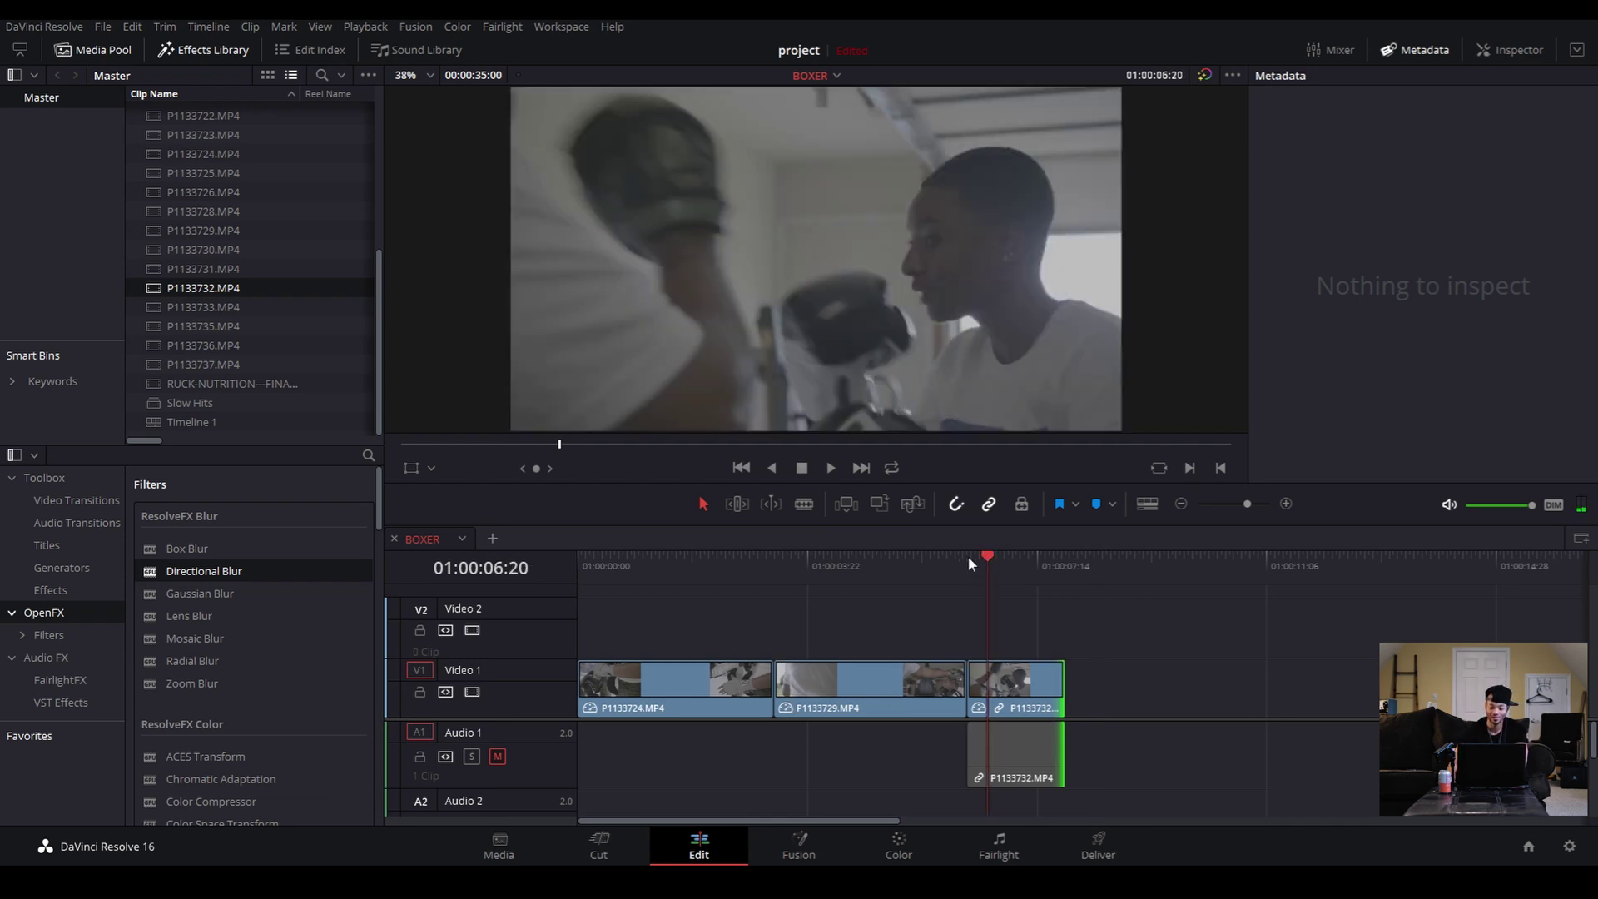
{"action": "left_click", "coordinate": [967, 564]}
{"action": "left_click", "coordinate": [499, 759]}
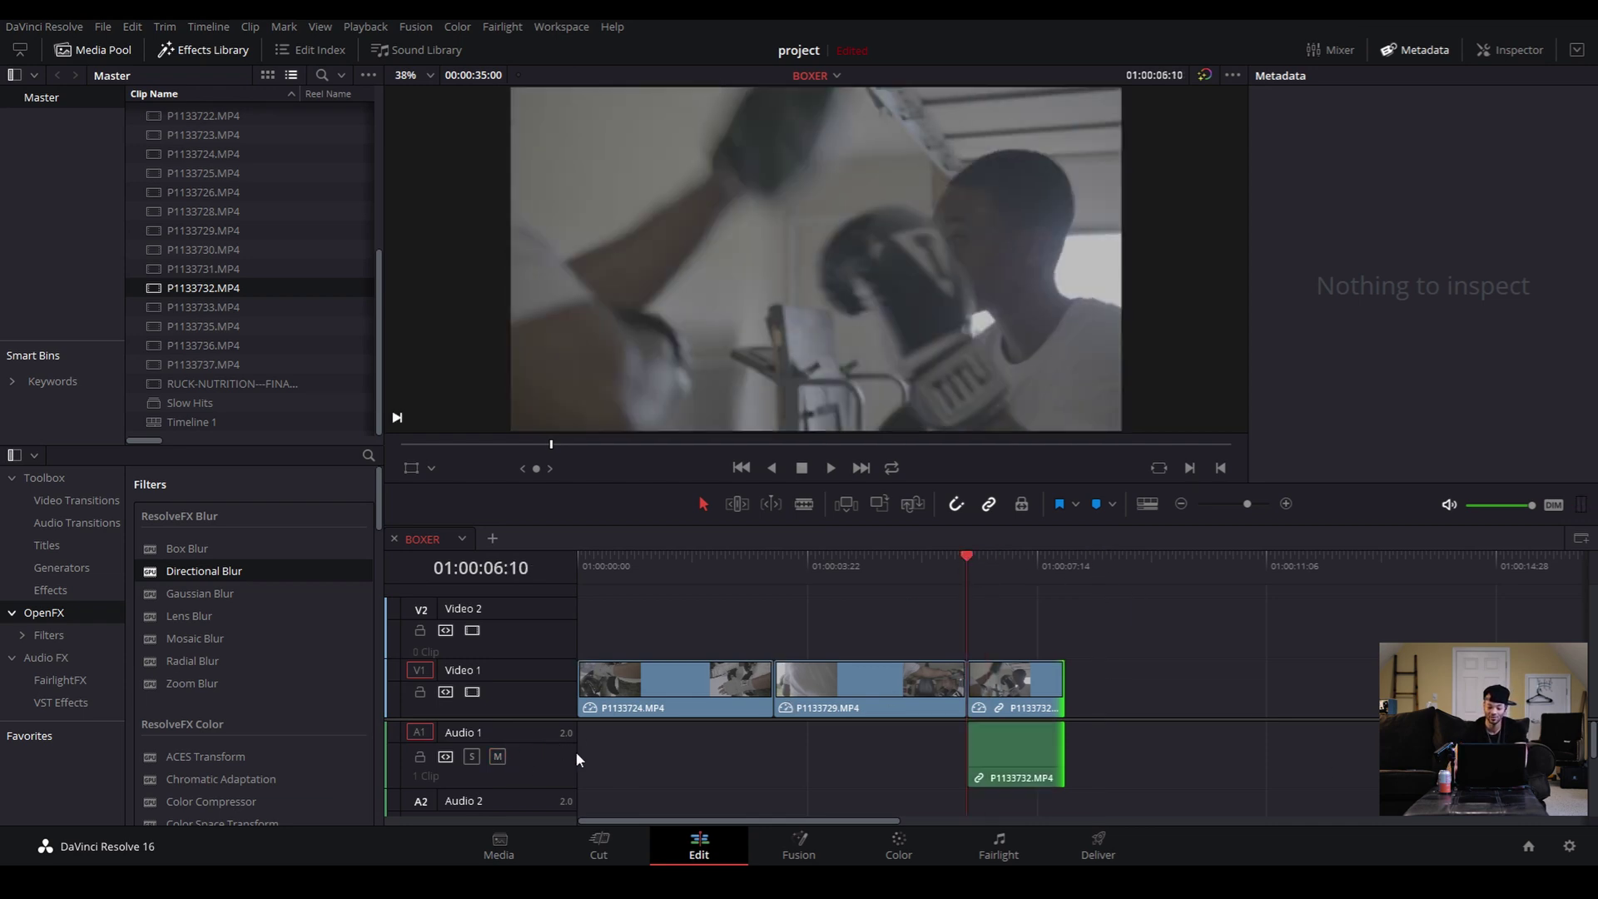
{"action": "key", "text": "space"}
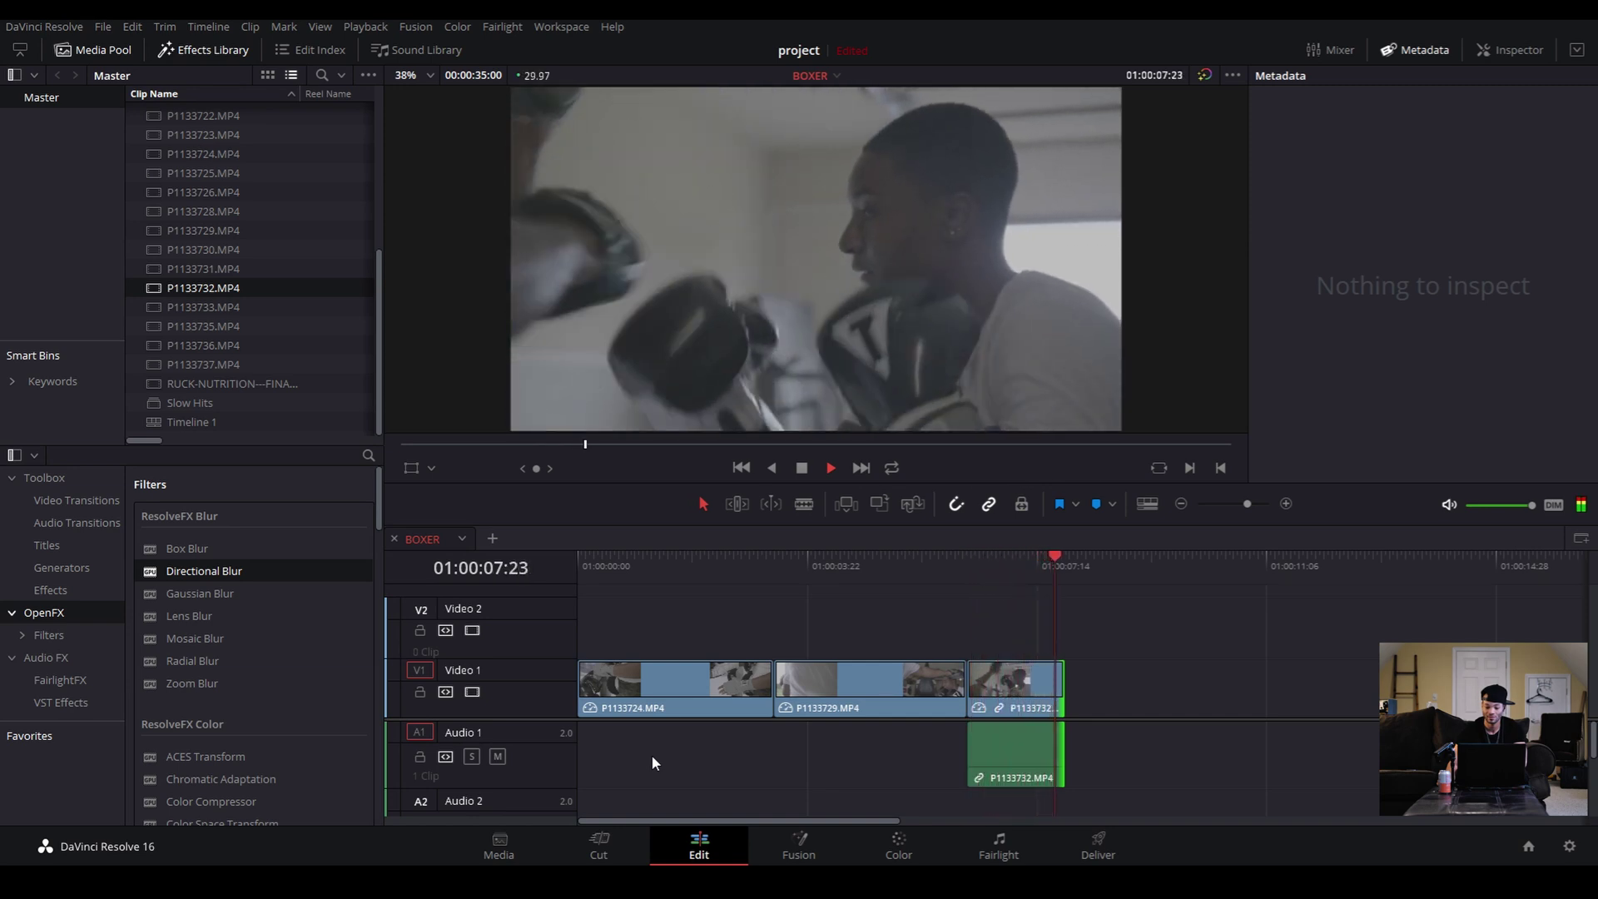
{"action": "key", "text": "space"}
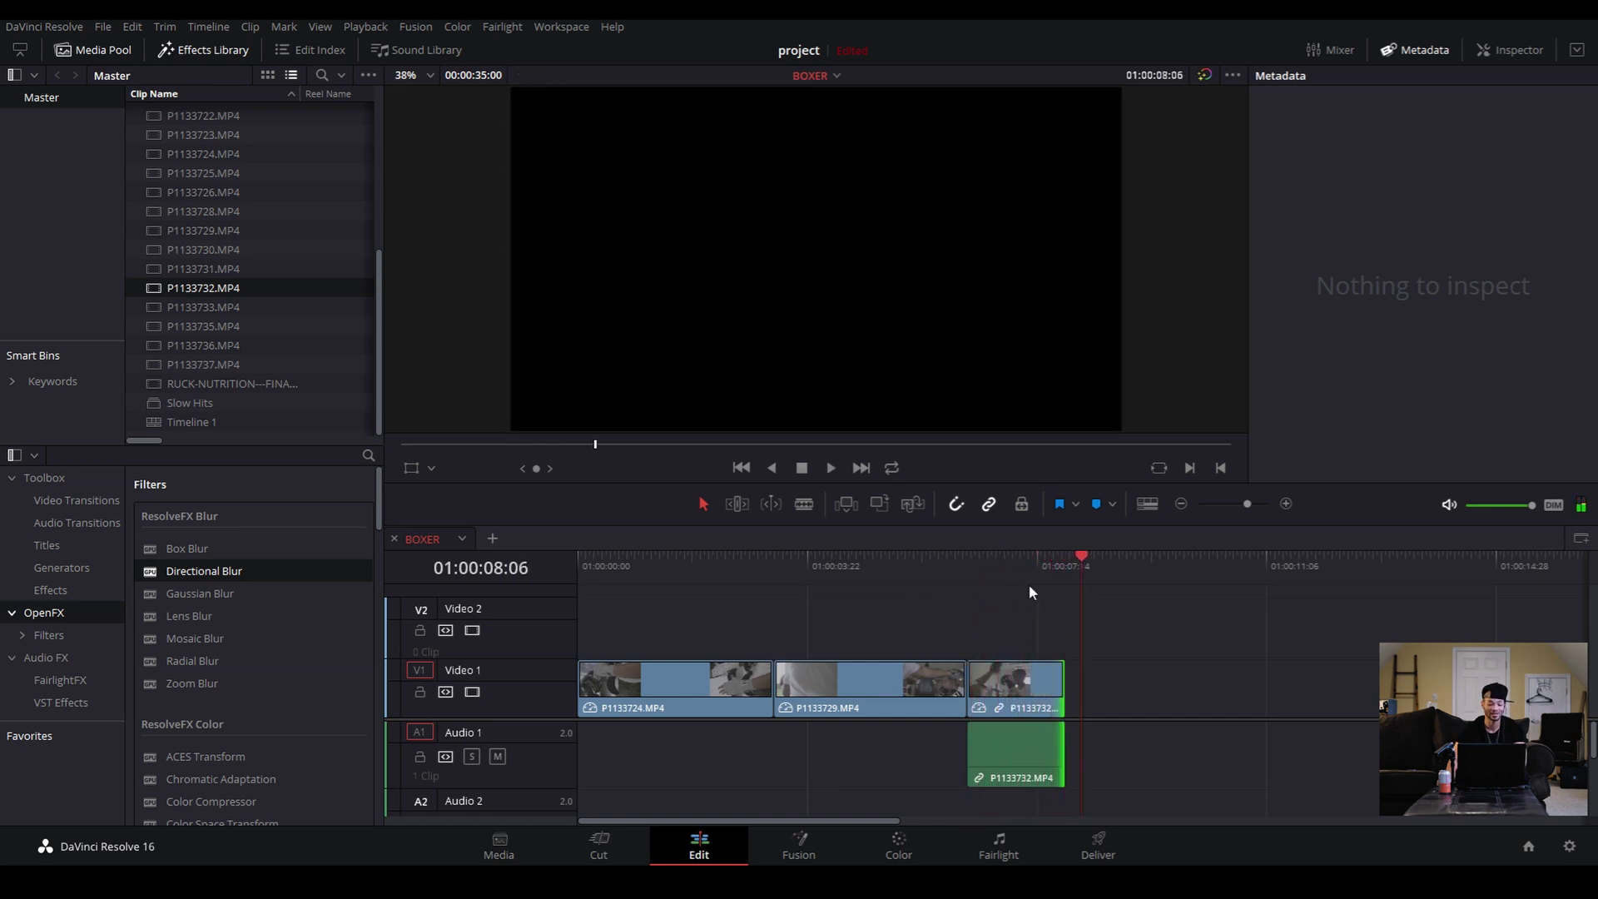
Lengthen the end of P1133732.MP4 to about 01:00:09:03, replaying it between trims, and return the playhead to the clip's start
{"action": "left_click", "coordinate": [963, 565]}
{"action": "left_click_drag", "start_coordinate": [1057, 680], "coordinate": [1102, 683]}
{"action": "key", "text": "space"}
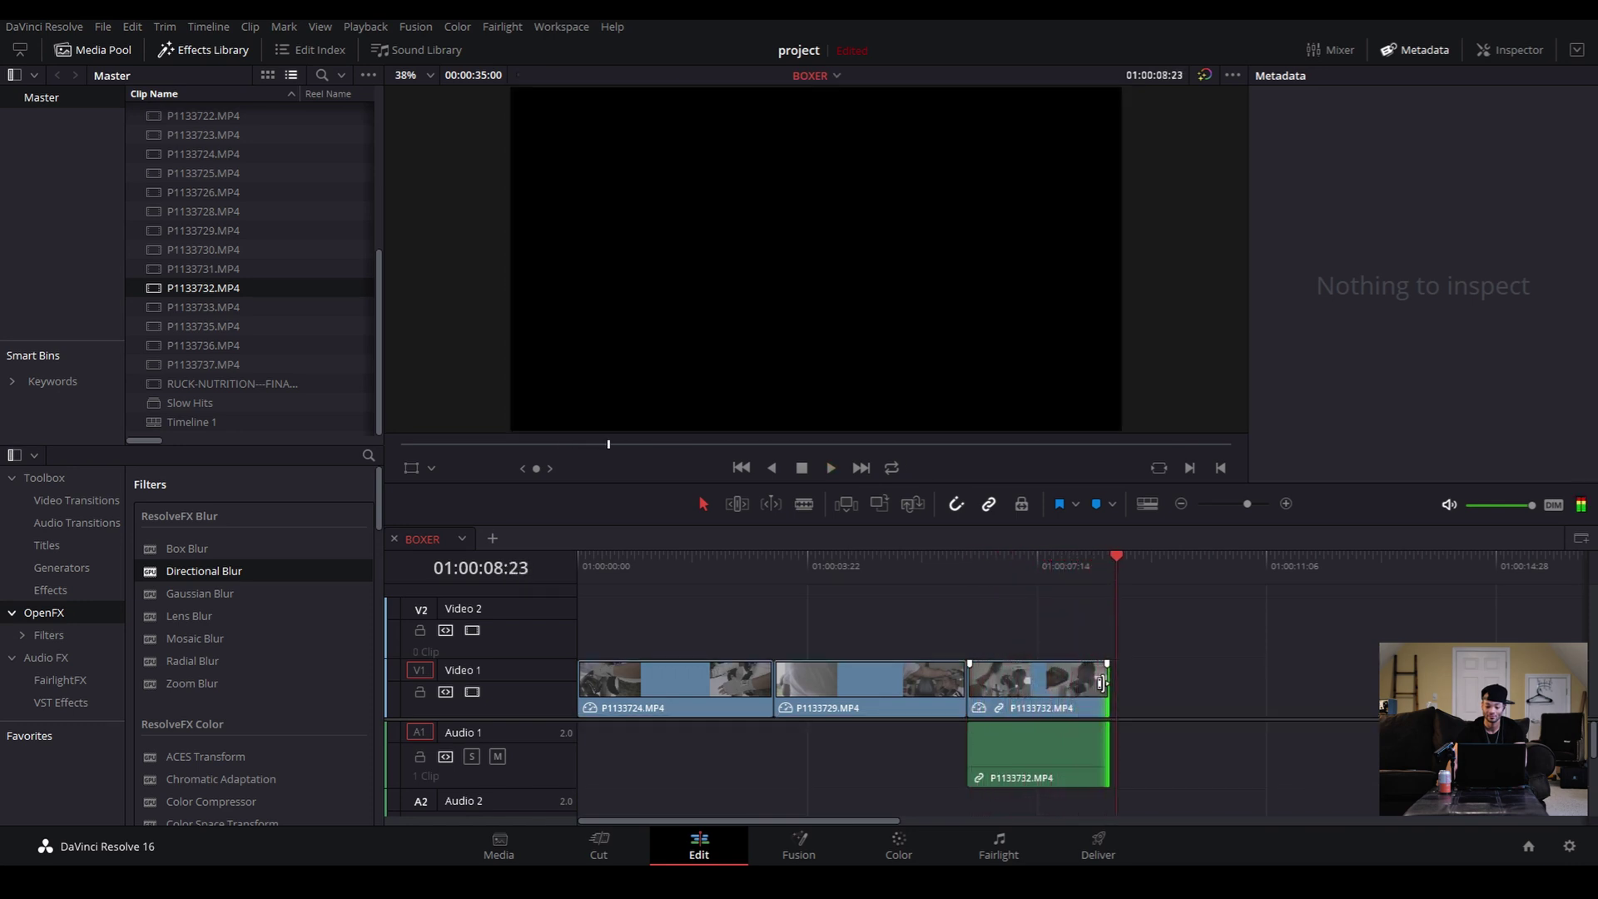
{"action": "left_click", "coordinate": [966, 566]}
{"action": "key", "text": "space"}
{"action": "left_click_drag", "start_coordinate": [1106, 680], "coordinate": [1139, 680]}
{"action": "left_click", "coordinate": [975, 573]}
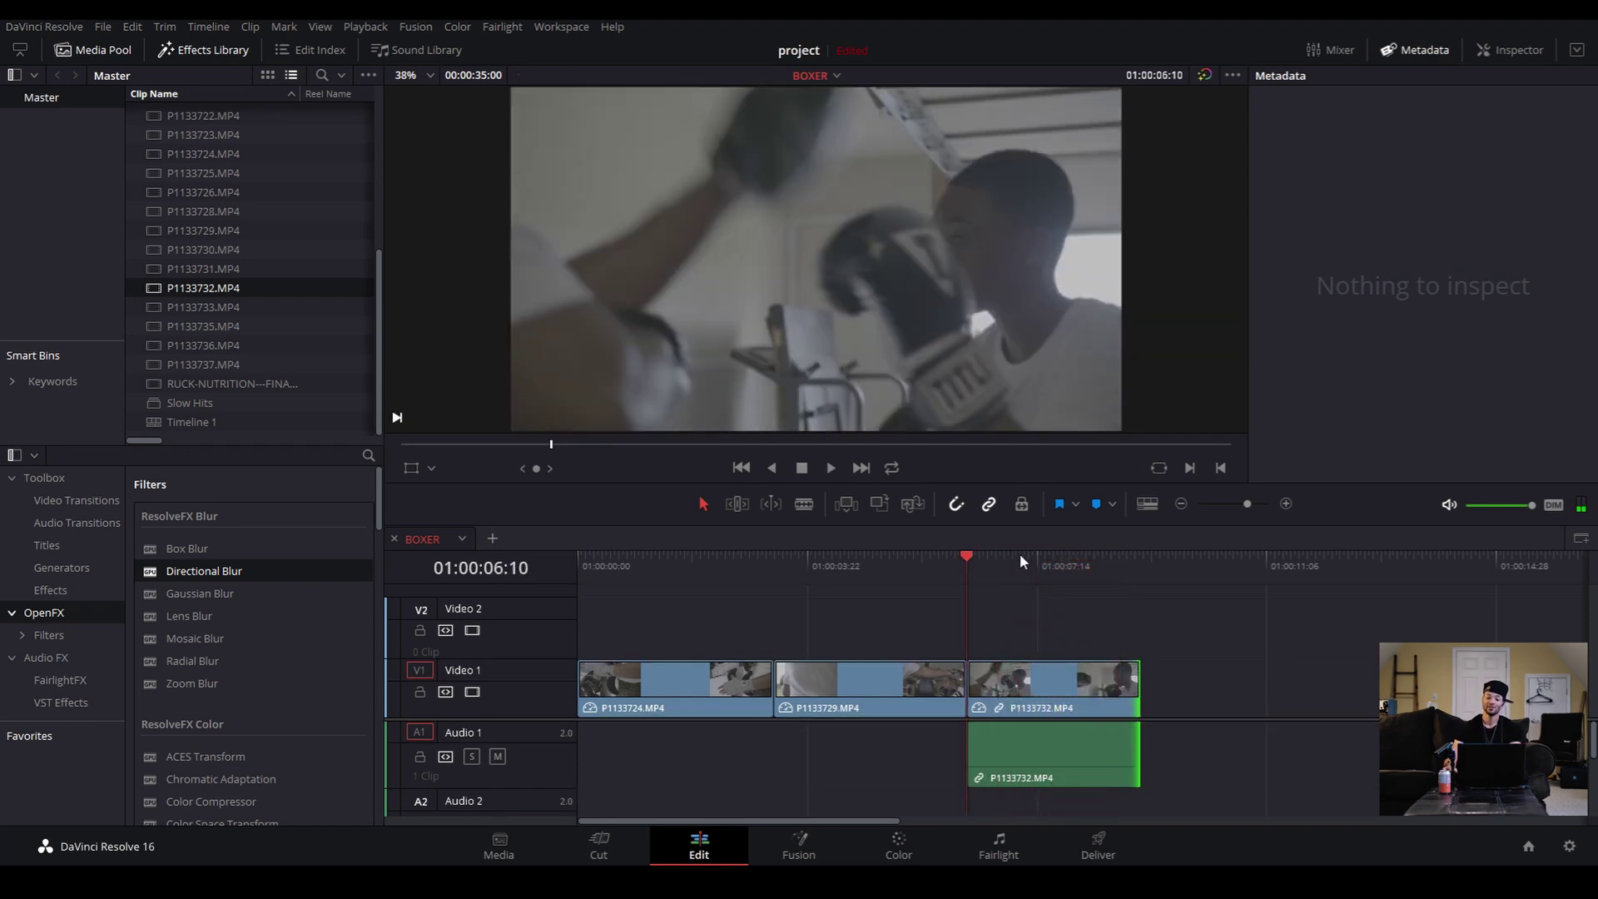
Mute the Audio 1 track again and play P1133732.MP4 past its end, checking where the cut should fall against the music
{"action": "left_click", "coordinate": [497, 756]}
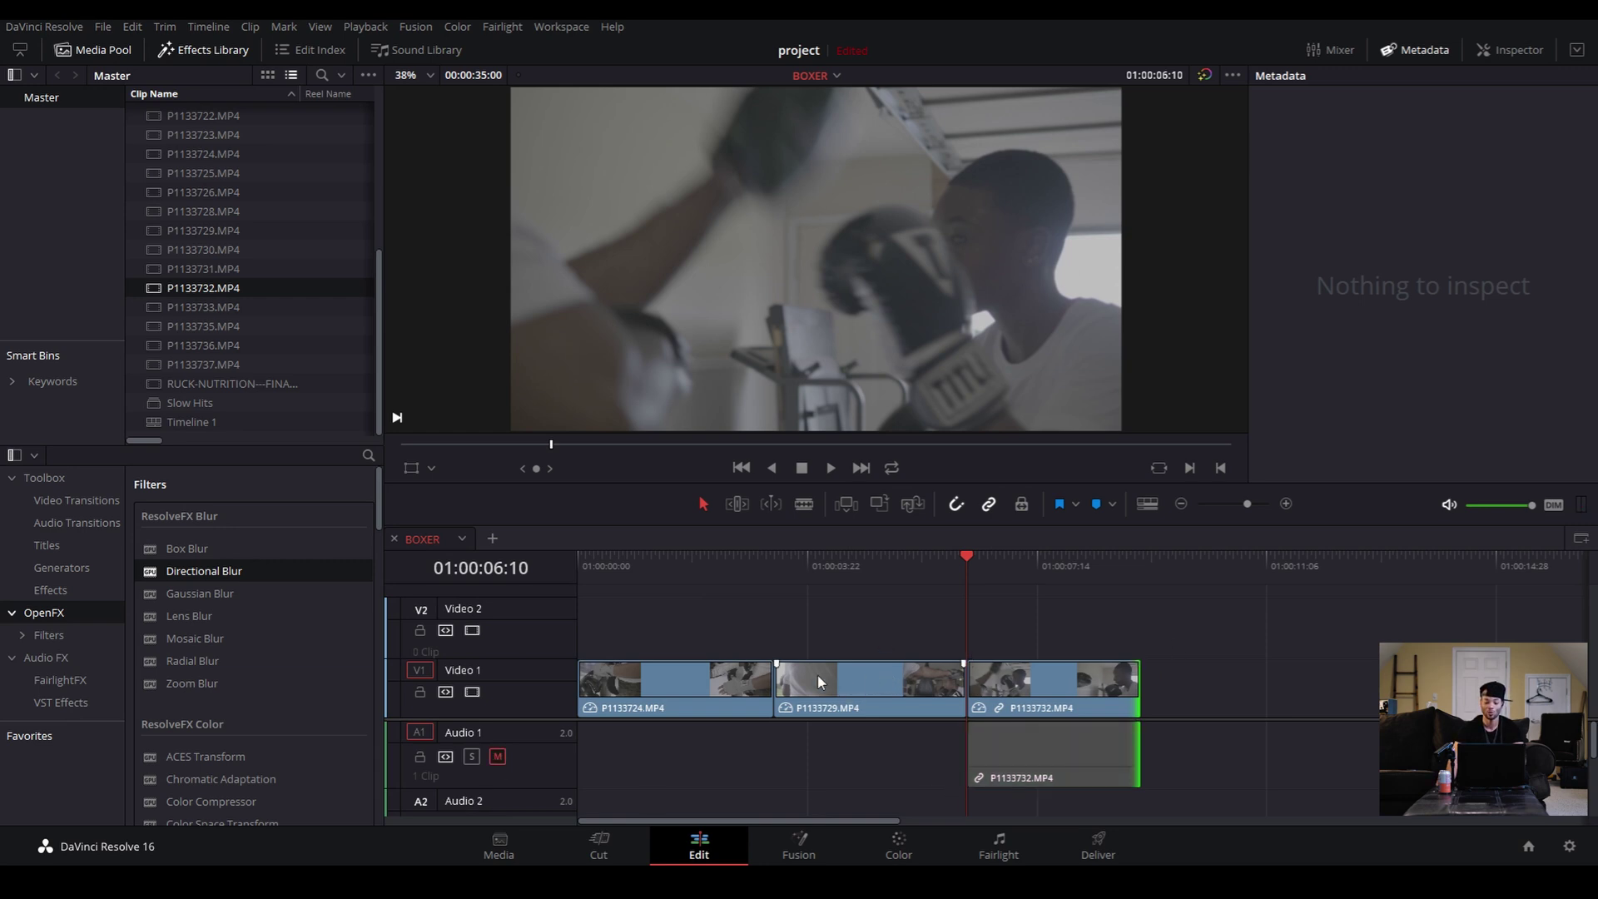
{"action": "key", "text": "space"}
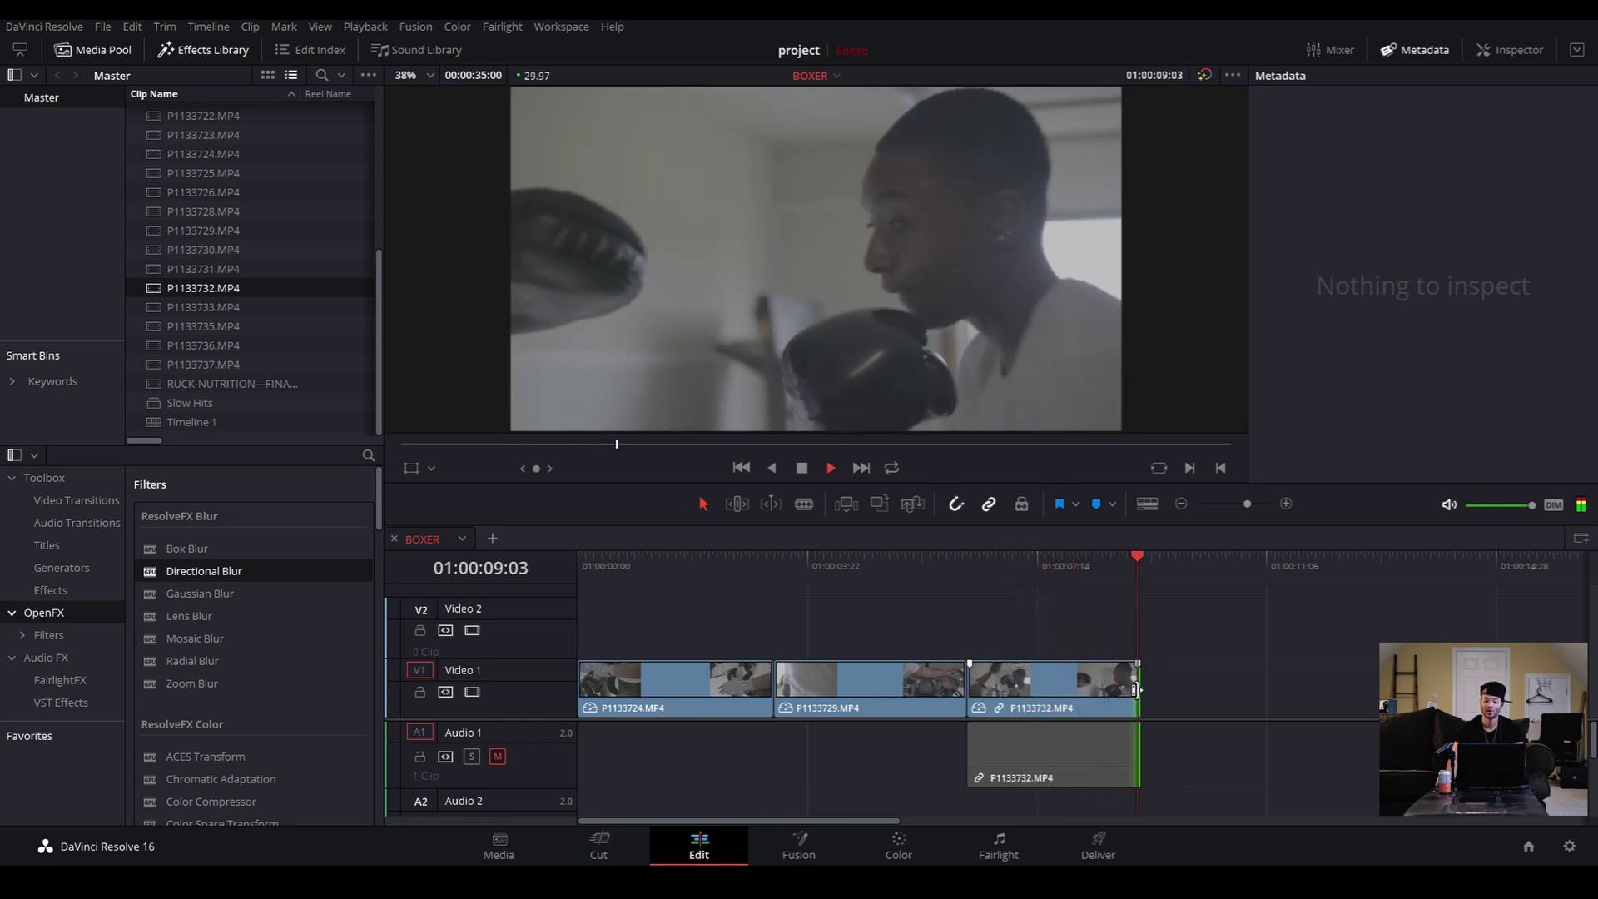
{"action": "key", "text": "space"}
{"action": "key", "text": "Left"}
{"action": "key", "text": "Left"}
{"action": "key", "text": "Right"}
{"action": "key", "text": "Right"}
{"action": "key", "text": "Right"}
{"action": "key", "text": "Left"}
{"action": "key", "text": "Left"}
{"action": "key", "text": "Left"}
{"action": "key", "text": "Left"}
{"action": "key", "text": "Left"}
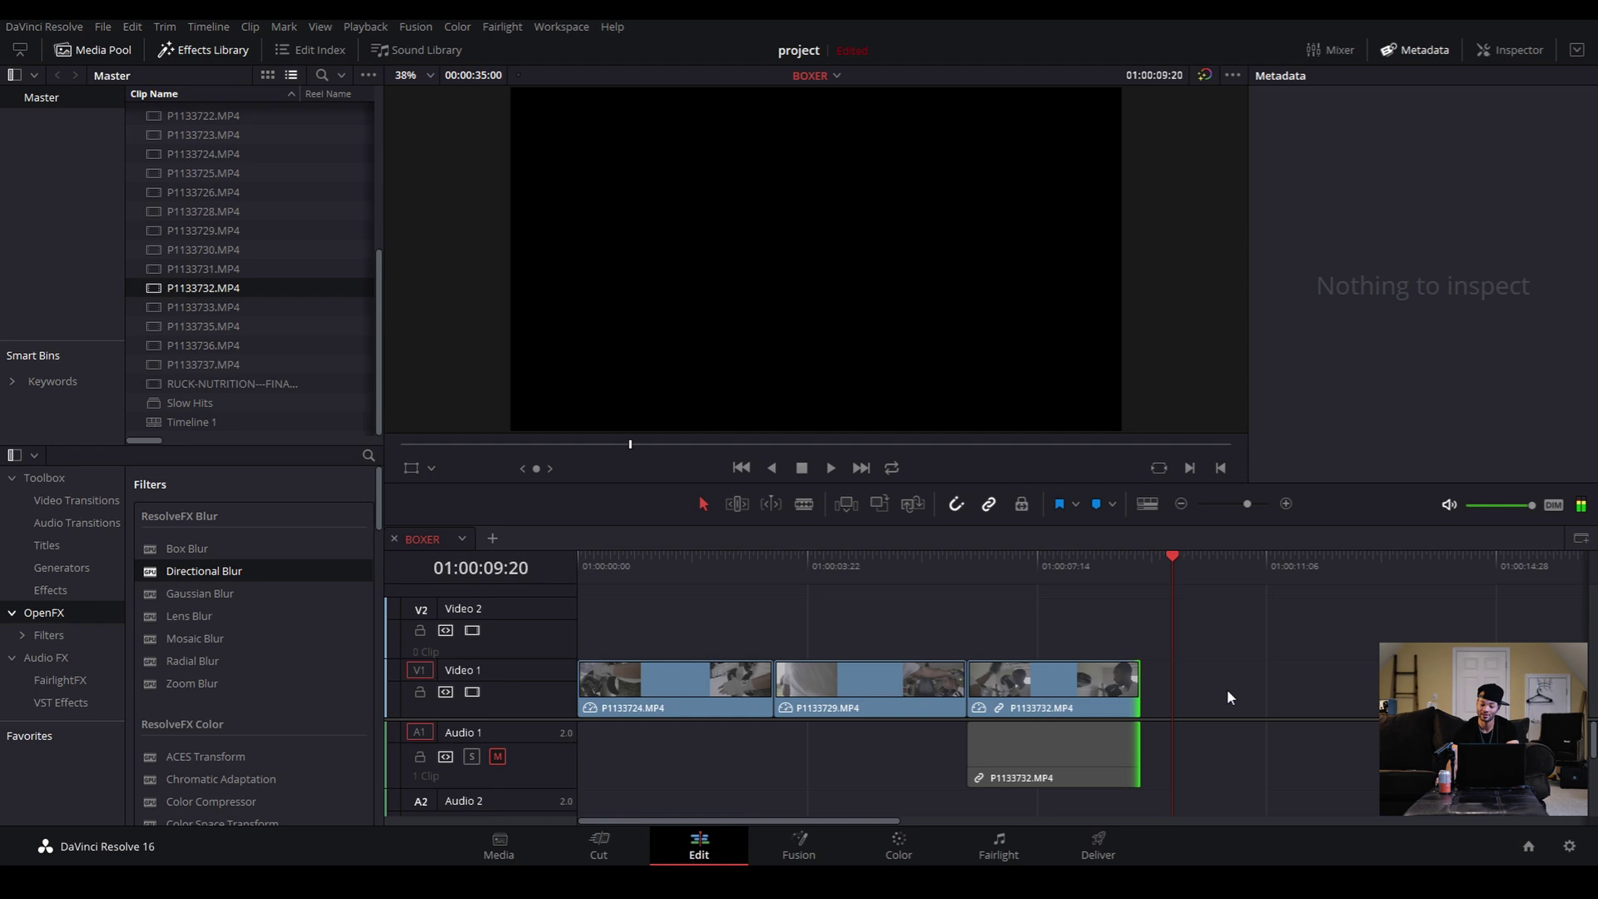
Extend the end of P1133732.MP4 to about 01:00:09:17 and play the sequence from 01:00:05:26
{"action": "key", "text": "Right"}
{"action": "left_click_drag", "start_coordinate": [1142, 689], "coordinate": [1152, 695]}
{"action": "left_click", "coordinate": [938, 559]}
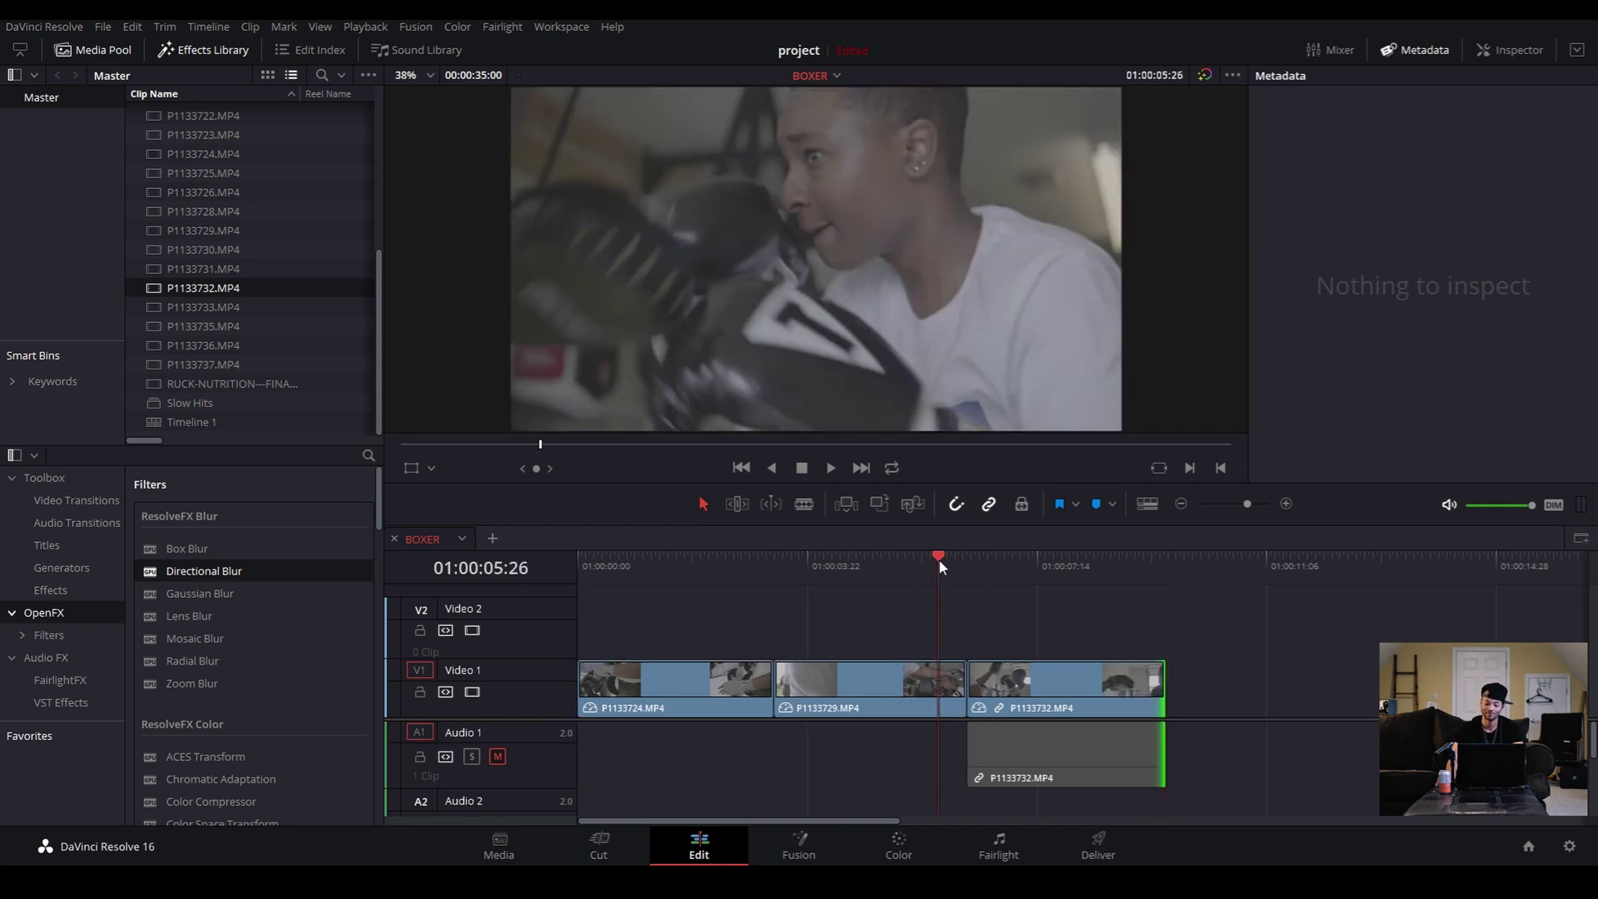
{"action": "key", "text": "space"}
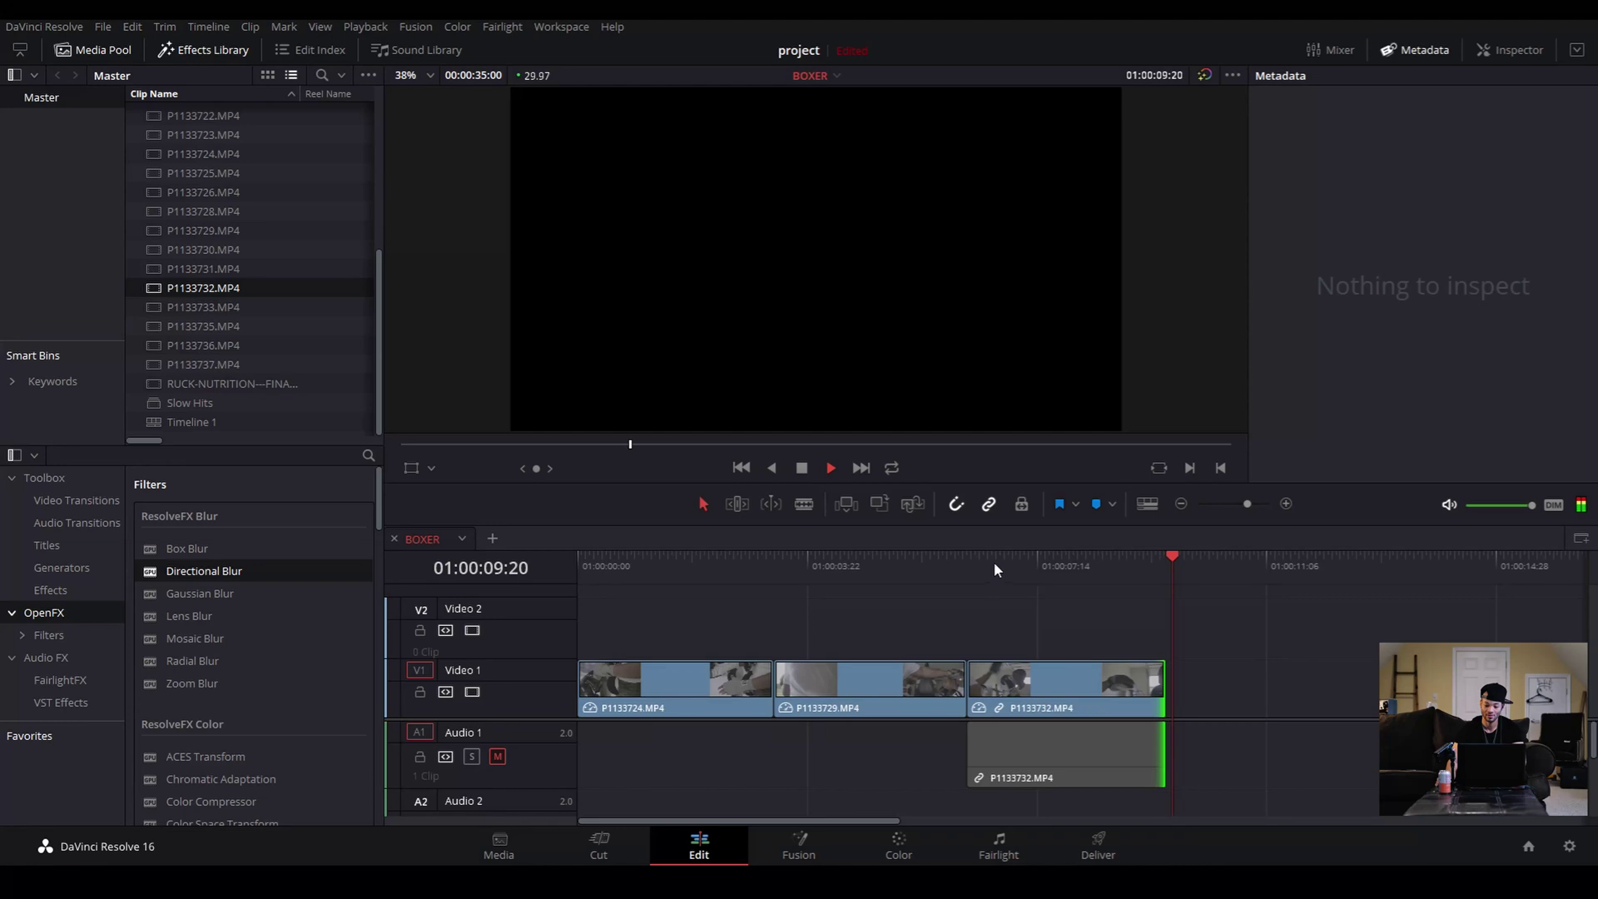
Replay P1133732.MP4 on the timeline from 01:00:06:10 to judge how its opening action fits the music
{"action": "left_click", "coordinate": [967, 568]}
{"action": "key", "text": "space"}
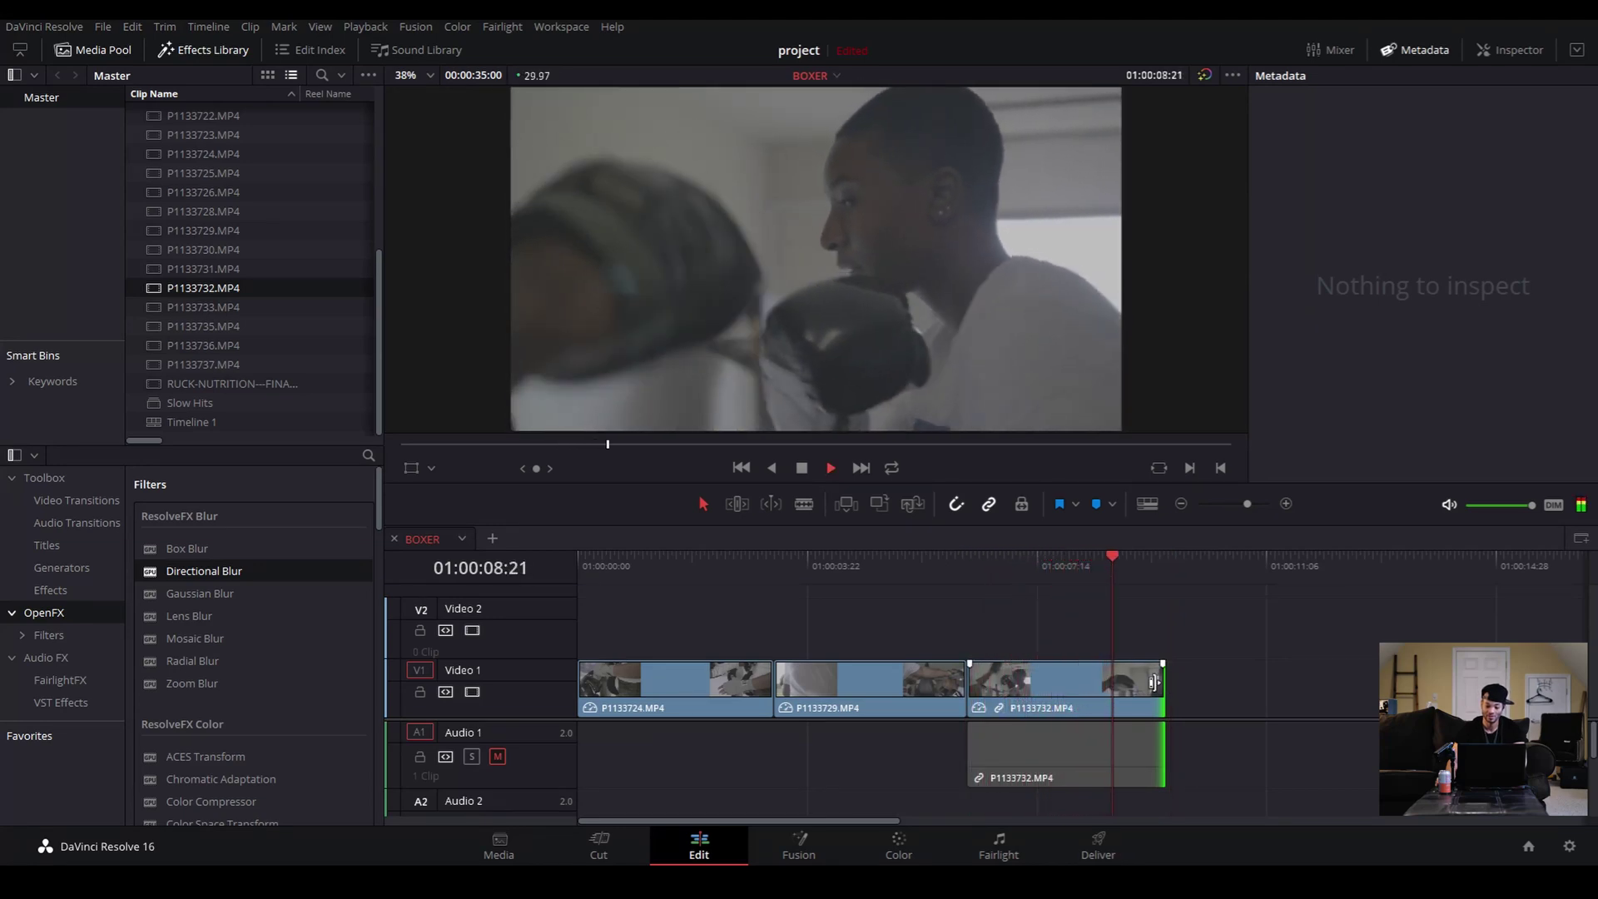
{"action": "left_click", "coordinate": [967, 565]}
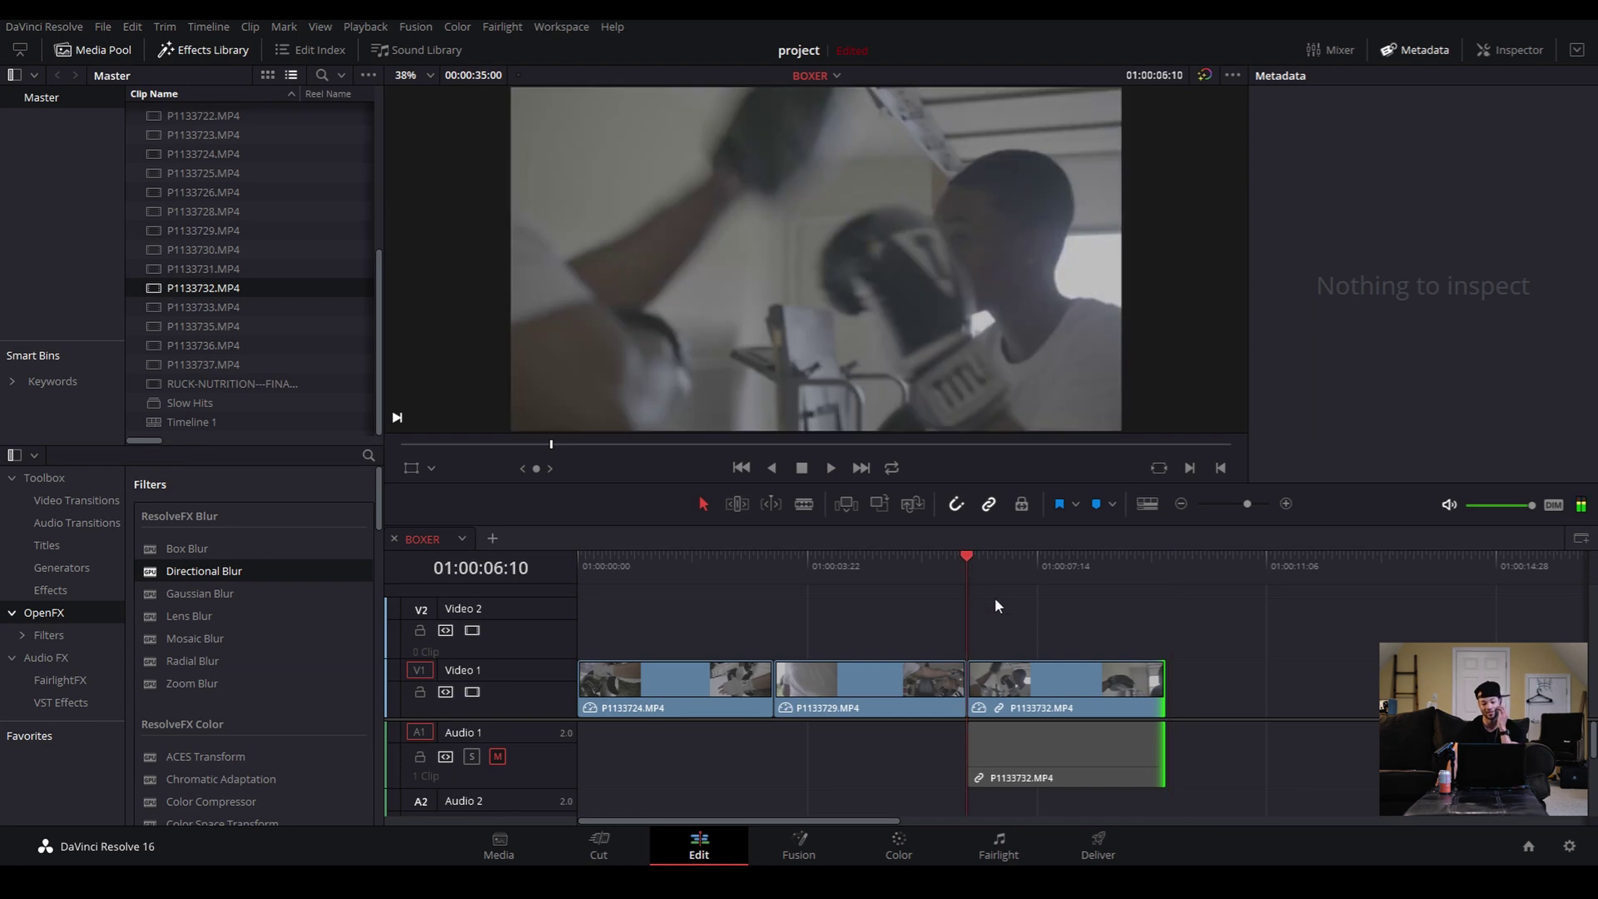
{"action": "left_click", "coordinate": [1022, 682]}
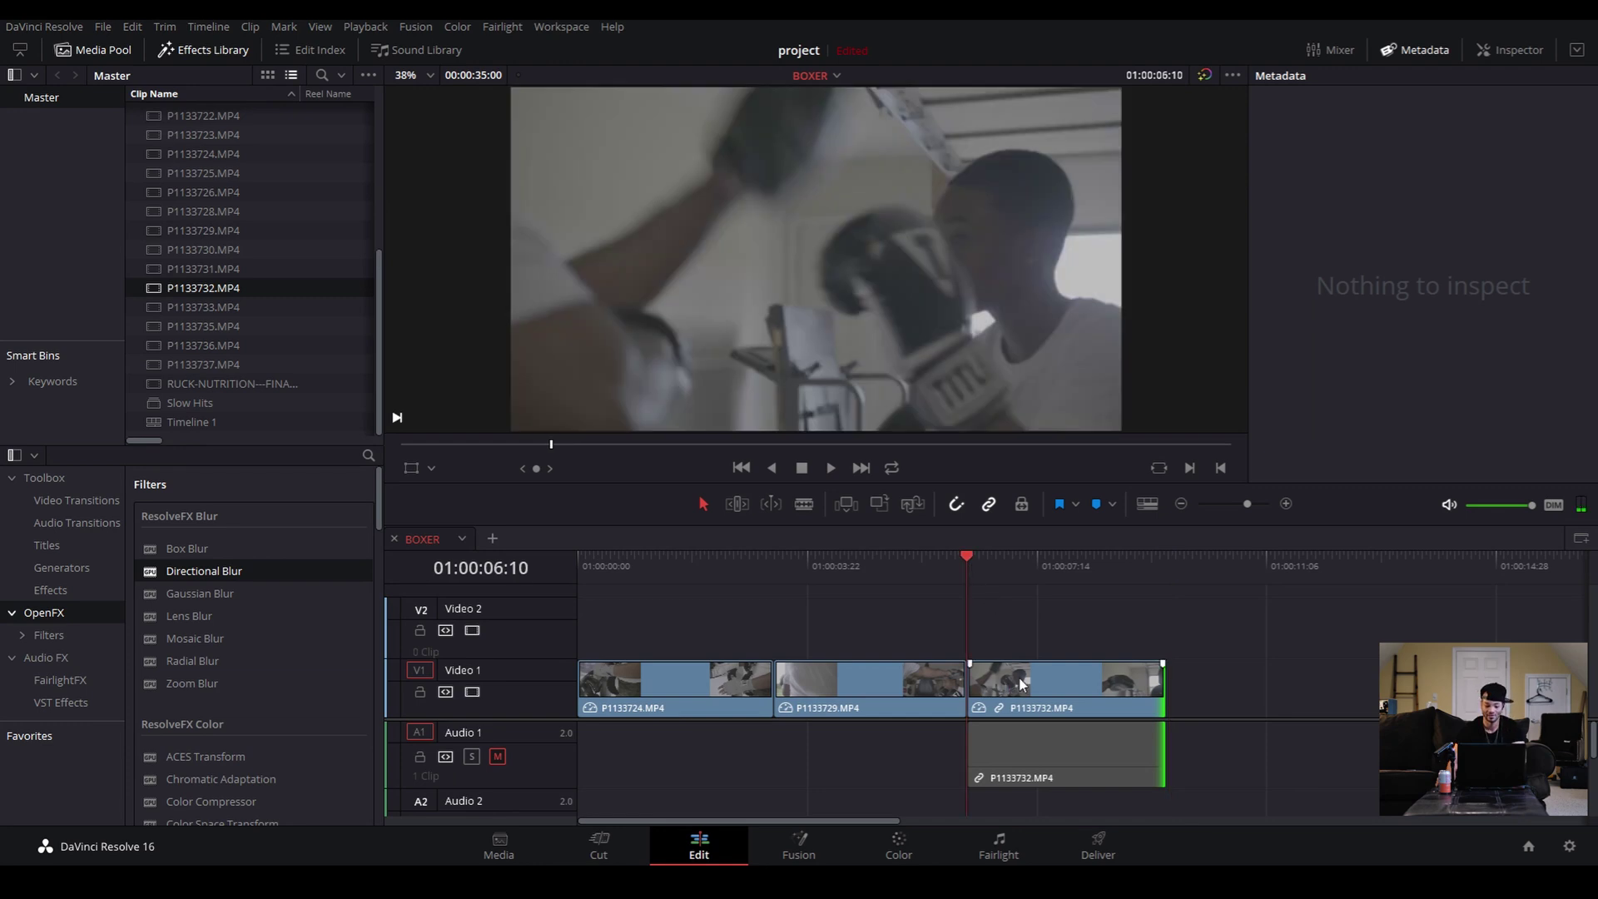
{"action": "key", "text": "space"}
{"action": "key", "text": "space"}
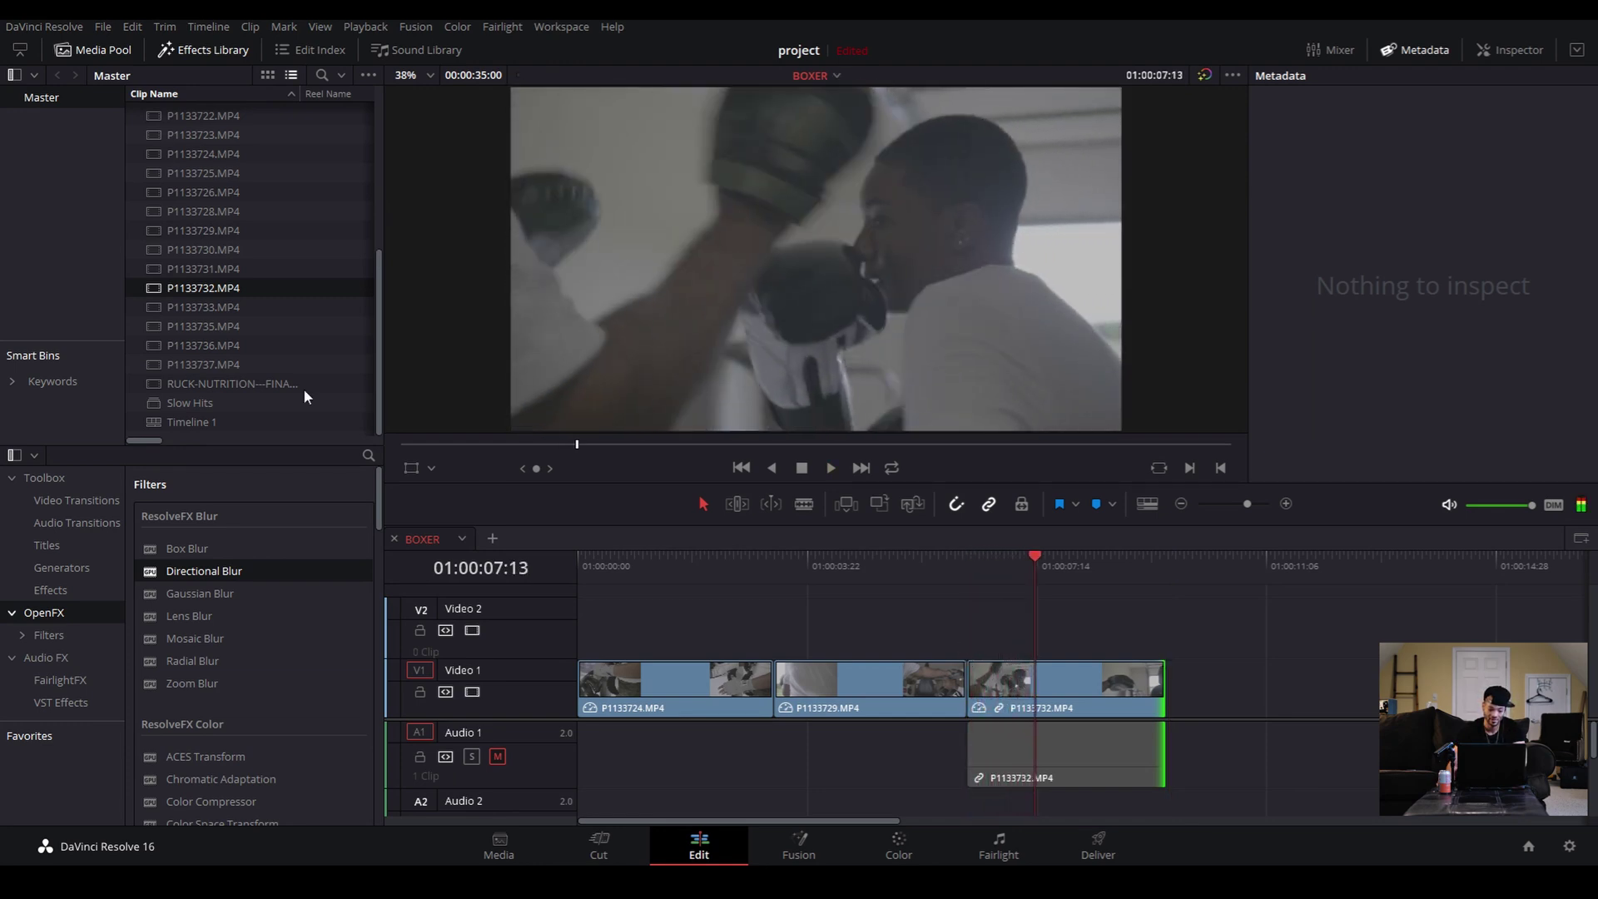
Open the source clip P1133732.MP4 in the viewer and examine the footage just before its marked range, back to 00:29:04;59
{"action": "left_click", "coordinate": [182, 285]}
{"action": "double_click", "coordinate": [181, 287]}
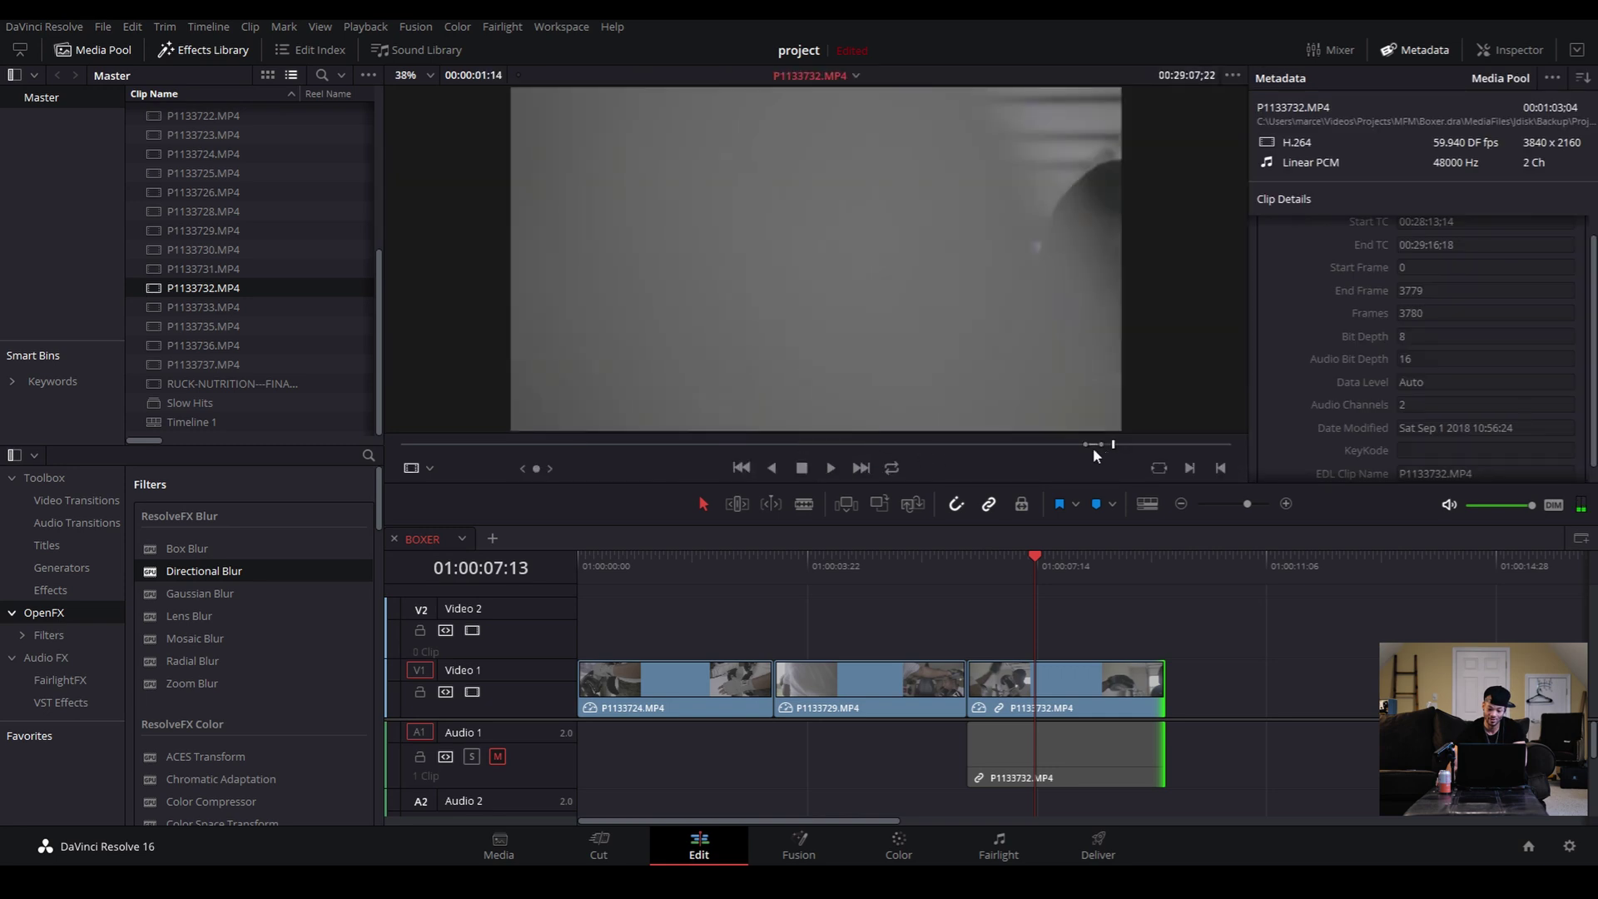
{"action": "left_click_drag", "start_coordinate": [1090, 445], "coordinate": [1086, 447]}
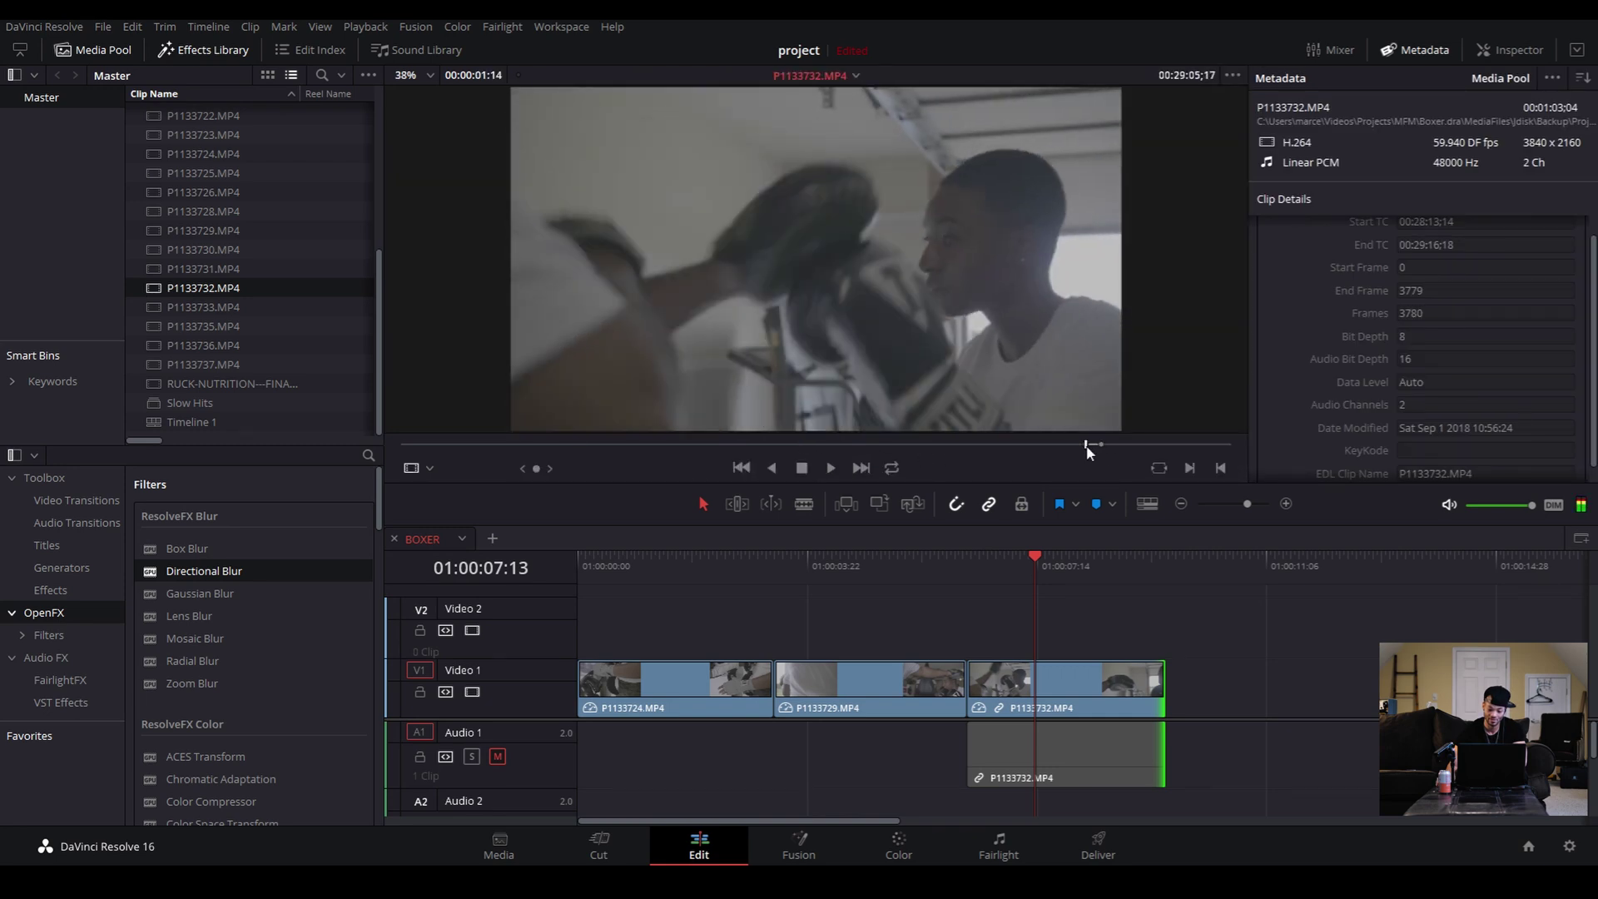
{"action": "left_click_drag", "start_coordinate": [1088, 449], "coordinate": [1082, 447]}
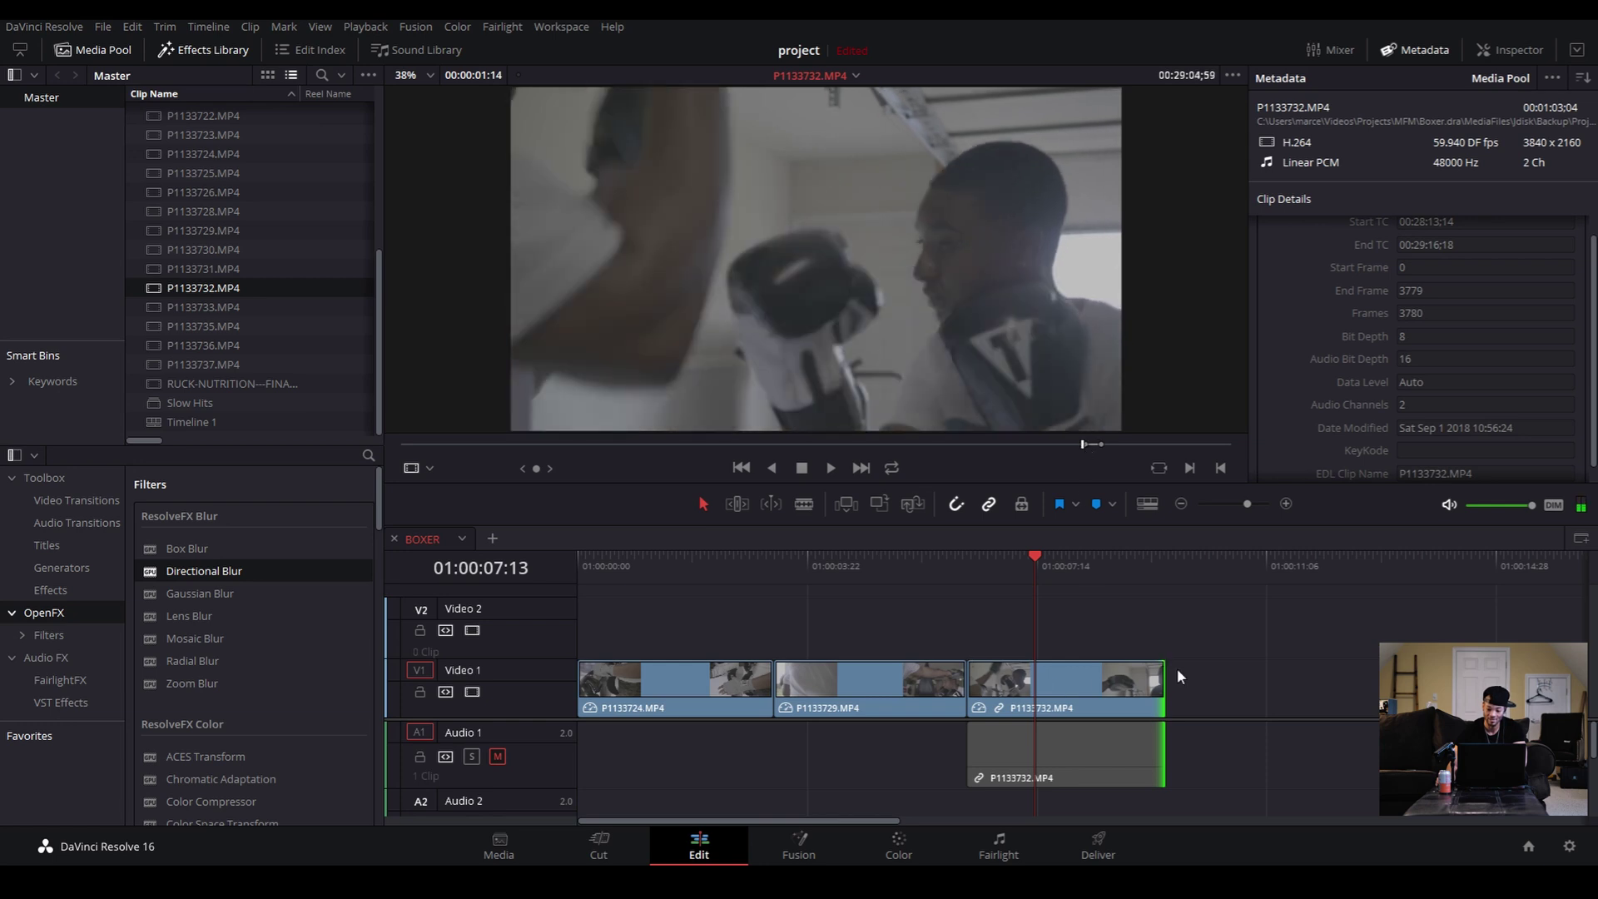
Shift P1133732.MP4 to earlier source footage by extending its start back to P1133729.MP4, keeping its end at 01:00:09:17, and replay it
{"action": "left_click_drag", "start_coordinate": [1150, 572], "coordinate": [1162, 570]}
{"action": "left_click_drag", "start_coordinate": [1161, 691], "coordinate": [971, 689]}
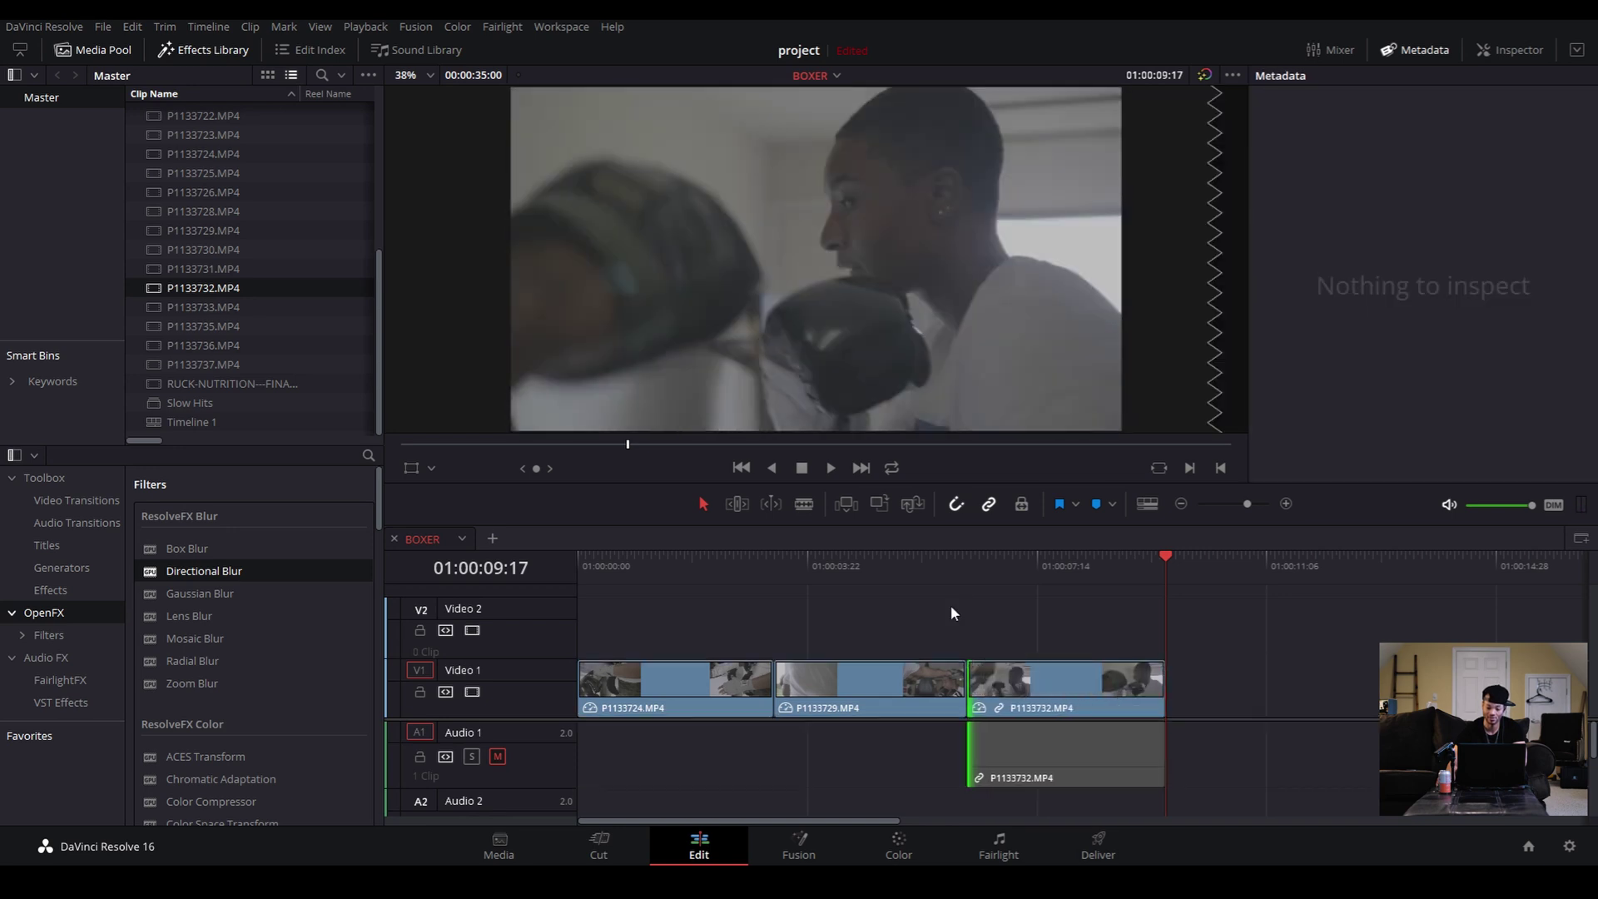
{"action": "left_click", "coordinate": [956, 569]}
{"action": "key", "text": "space"}
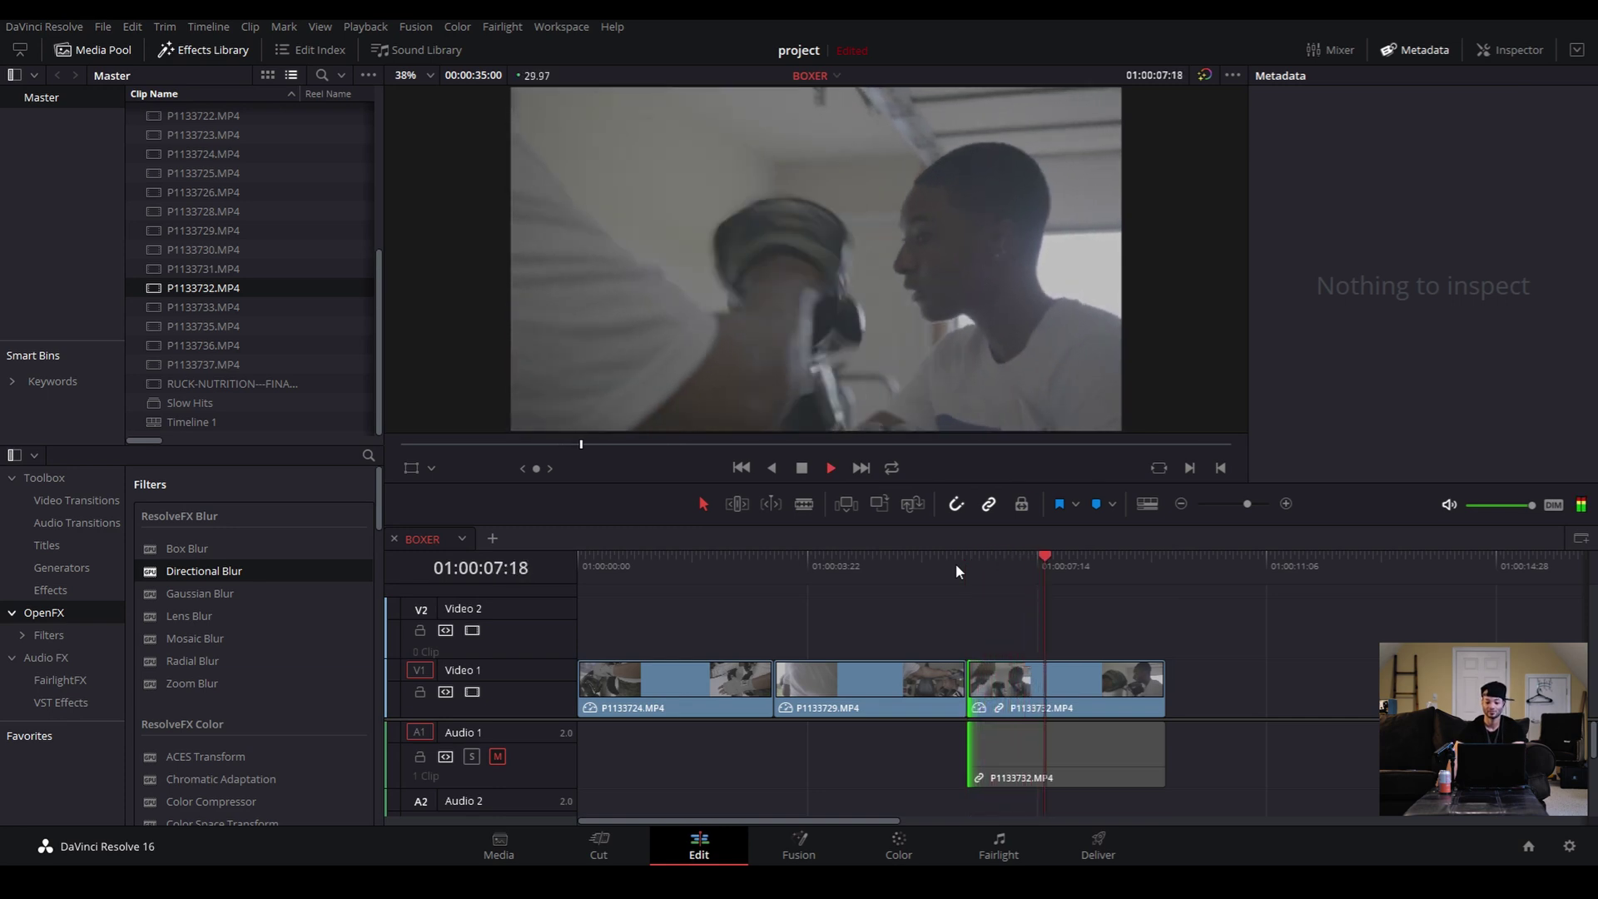
{"action": "key", "text": "space"}
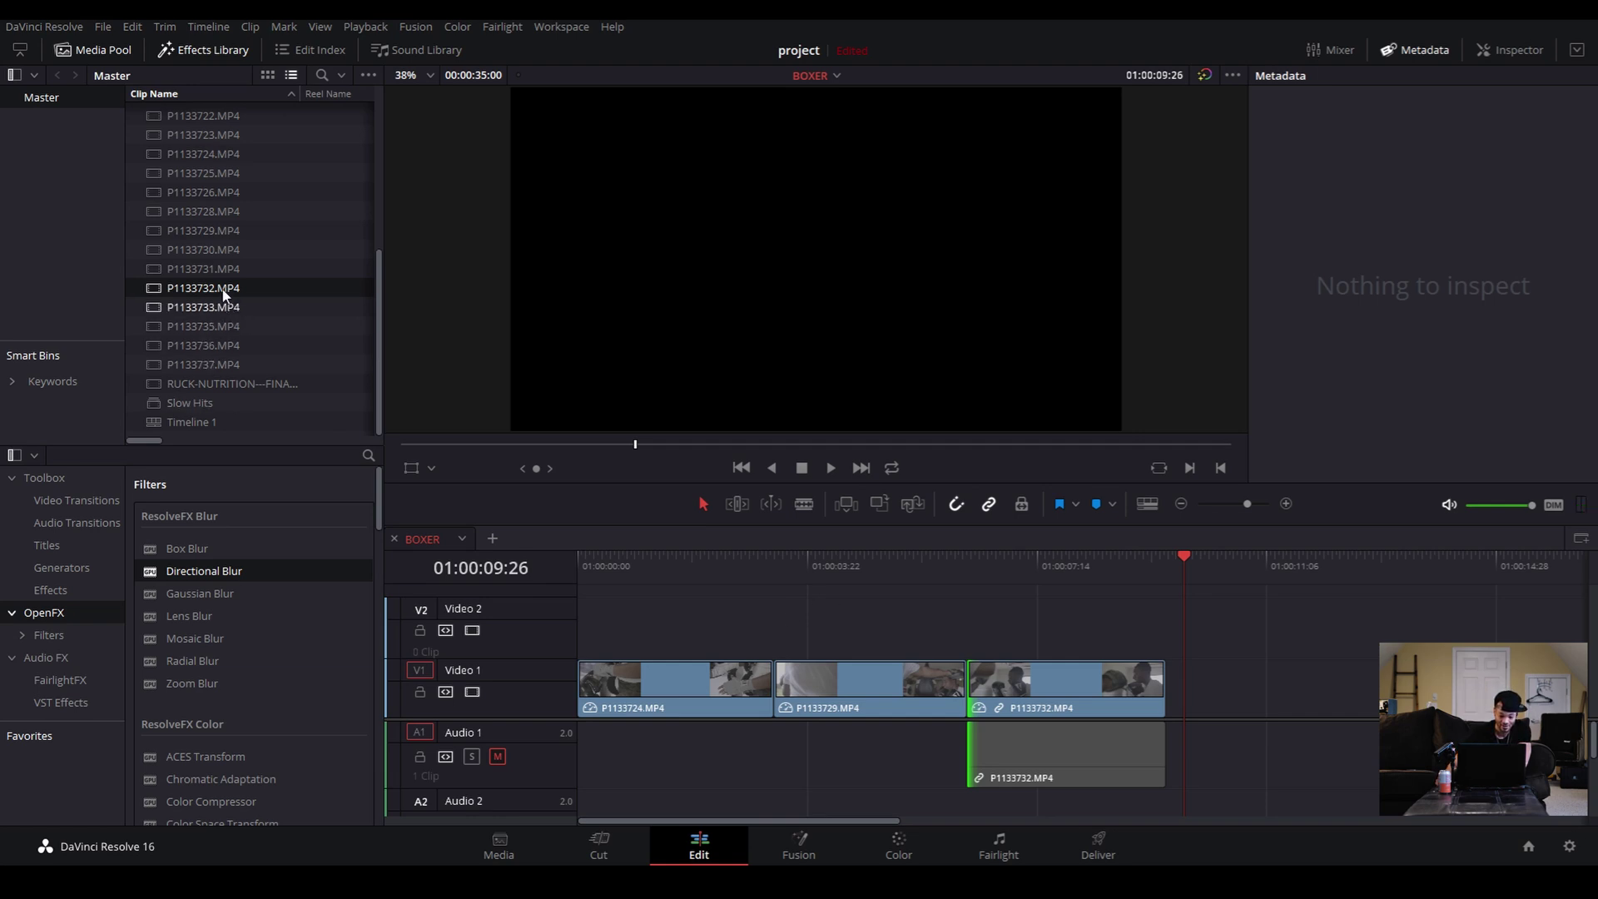
Open P1133725.MP4 from the media pool in the viewer and mark a new in point at 00:11:01;08
{"action": "left_click", "coordinate": [211, 175]}
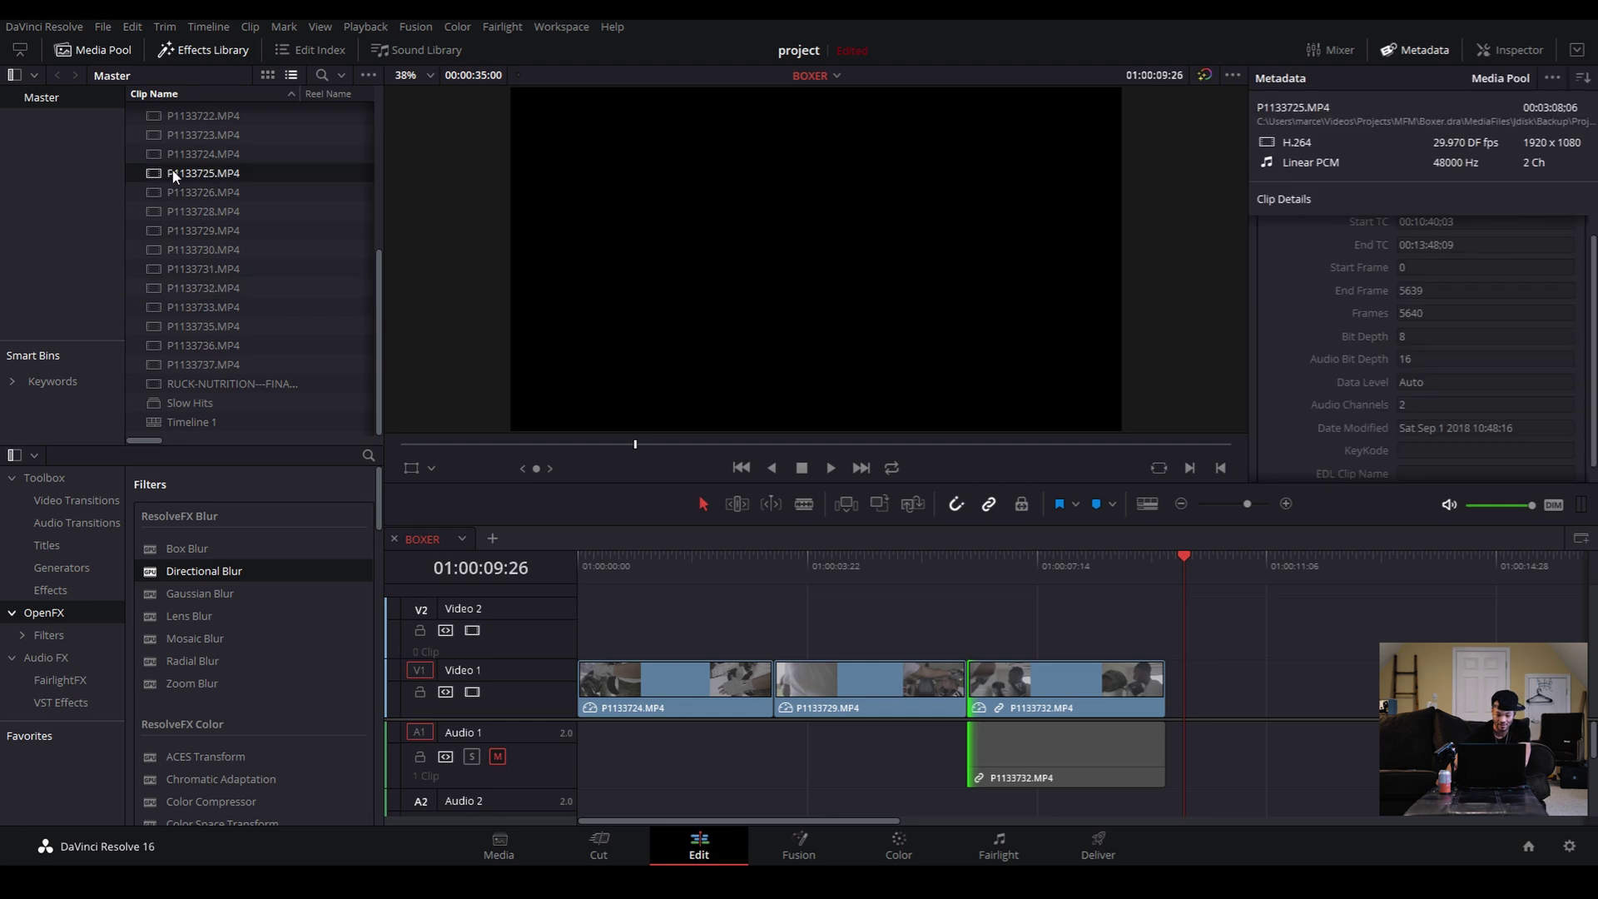
{"action": "double_click", "coordinate": [158, 175]}
{"action": "left_click_drag", "start_coordinate": [425, 444], "coordinate": [494, 450]}
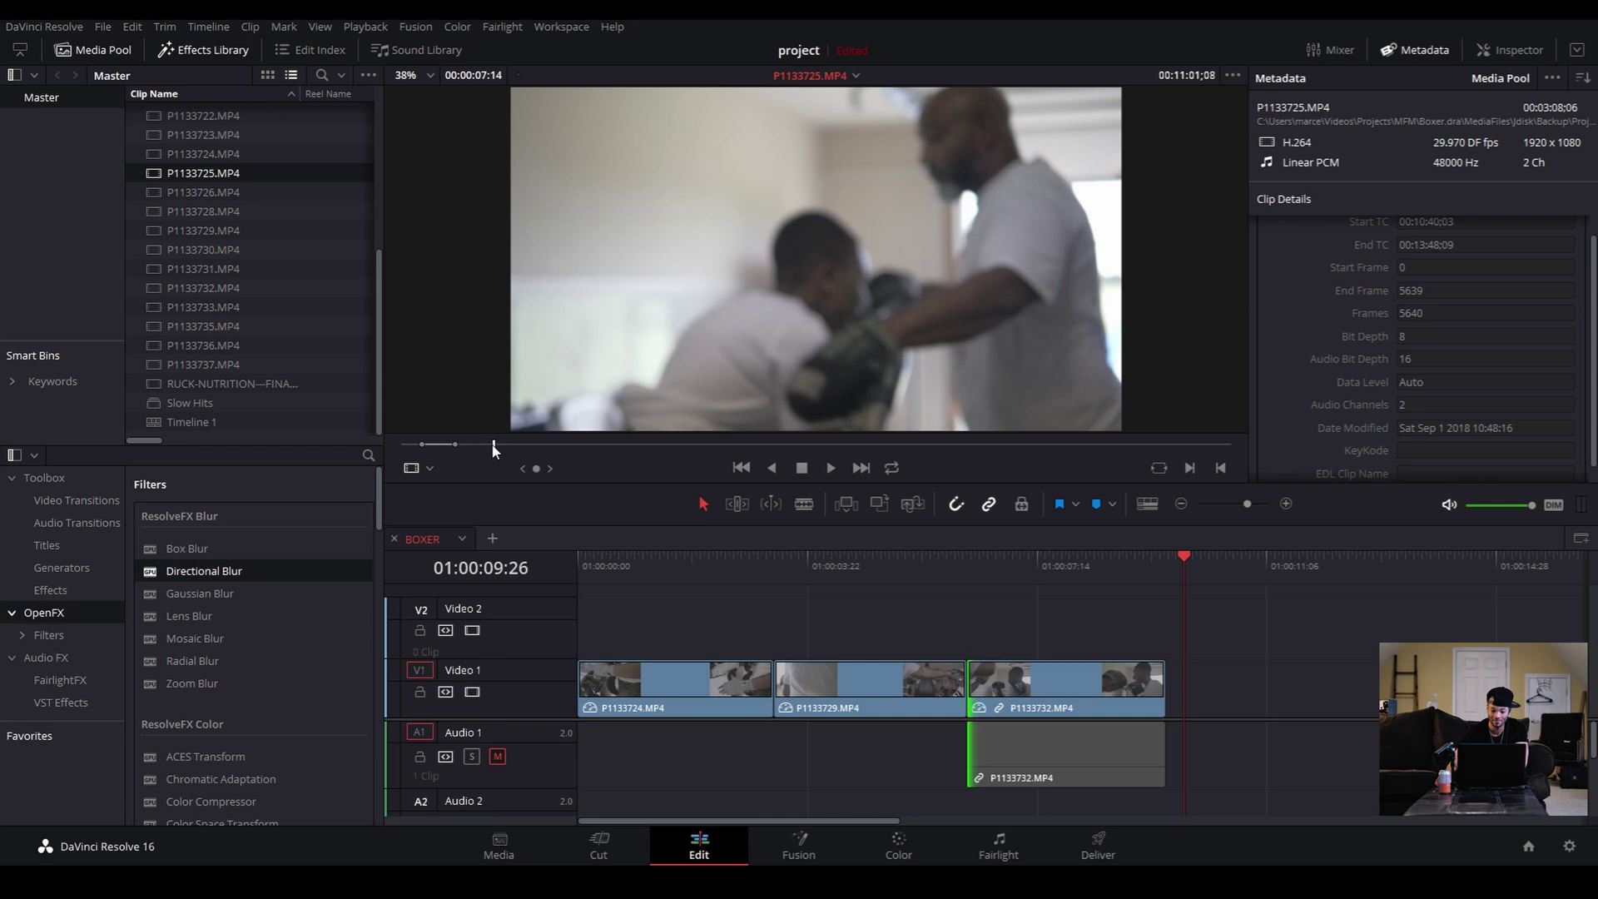
{"action": "right_click", "coordinate": [494, 450]}
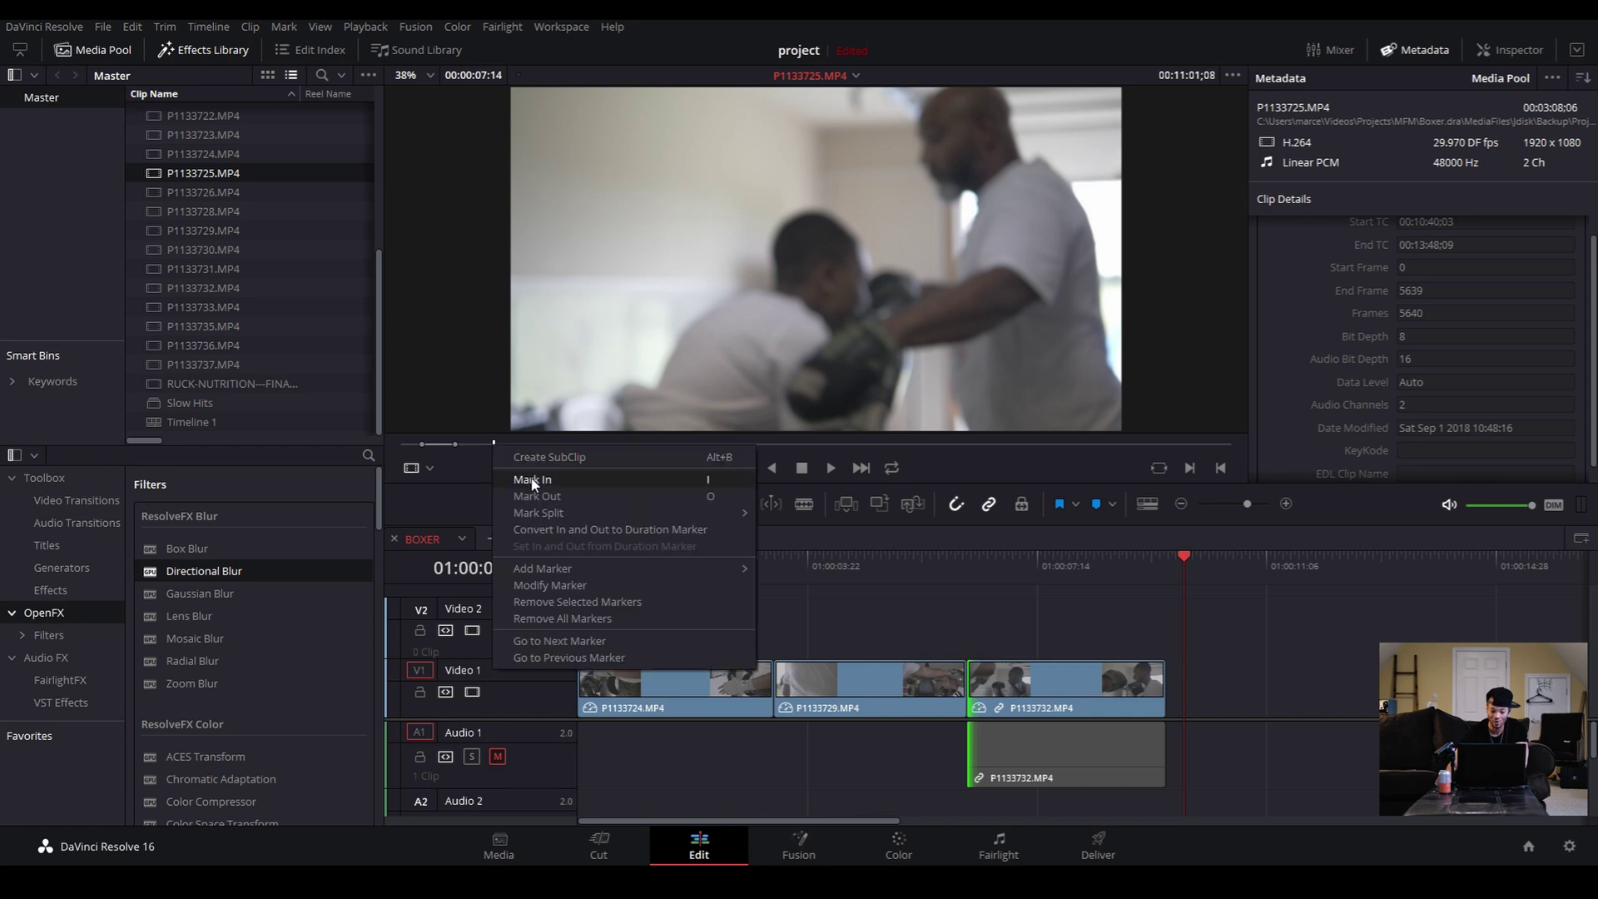
{"action": "left_click", "coordinate": [494, 383]}
{"action": "key", "text": "i"}
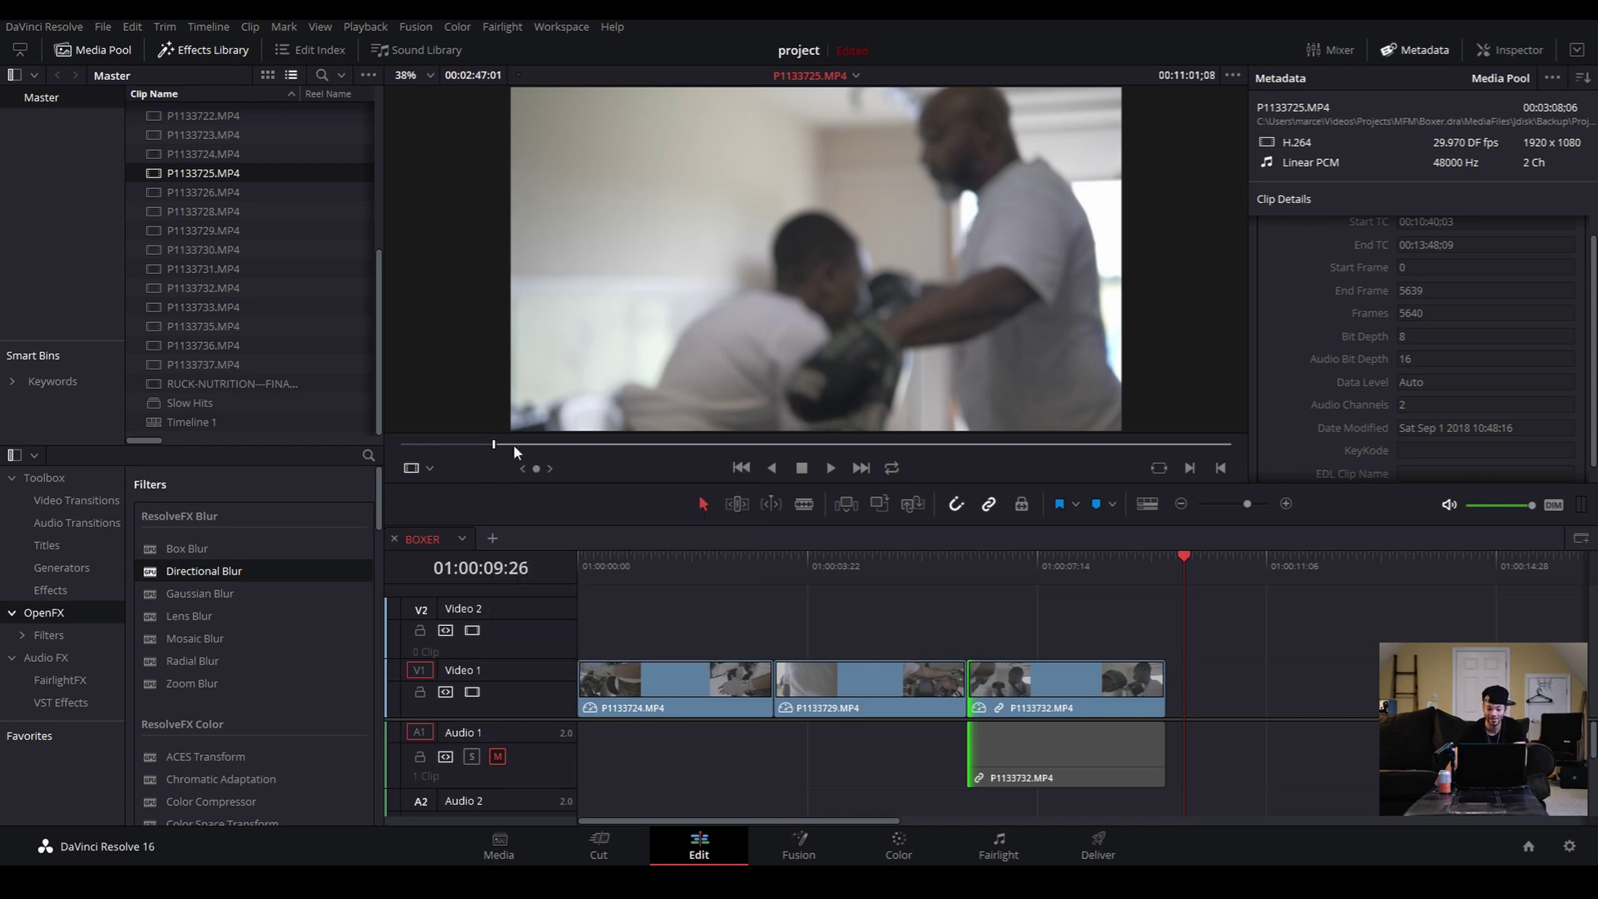
Mark the out point of P1133725.MP4 at 00:11:05;02 and place only its video on Video 1 directly after P1133732.MP4
{"action": "key", "text": "space"}
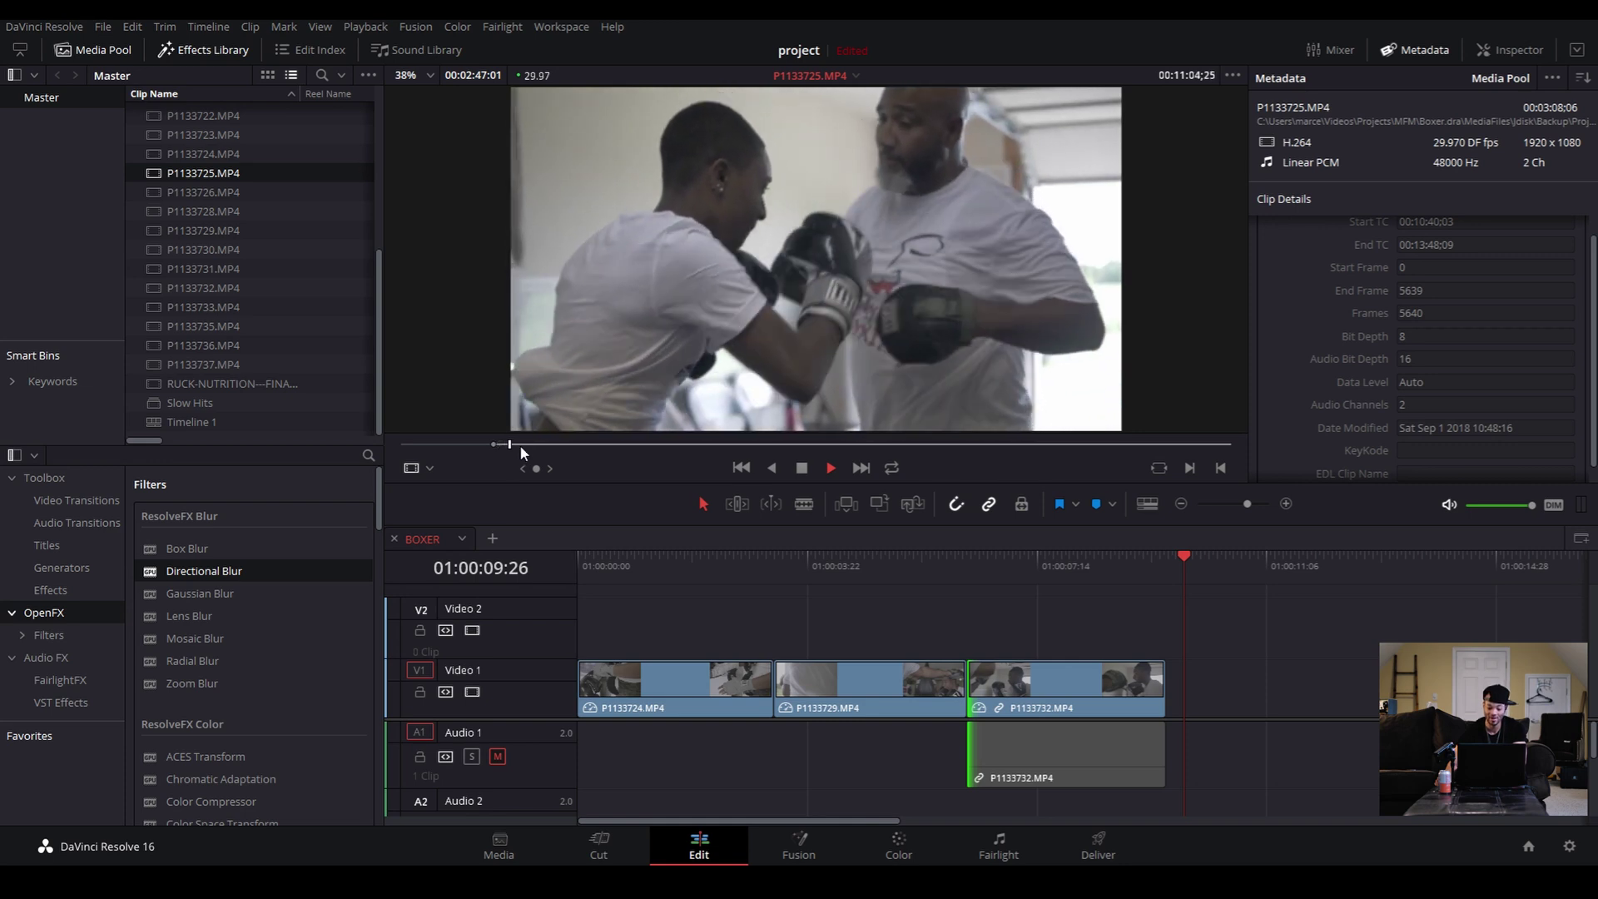
{"action": "key", "text": "space"}
{"action": "key", "text": "o"}
{"action": "mouse_move", "coordinate": [794, 418]}
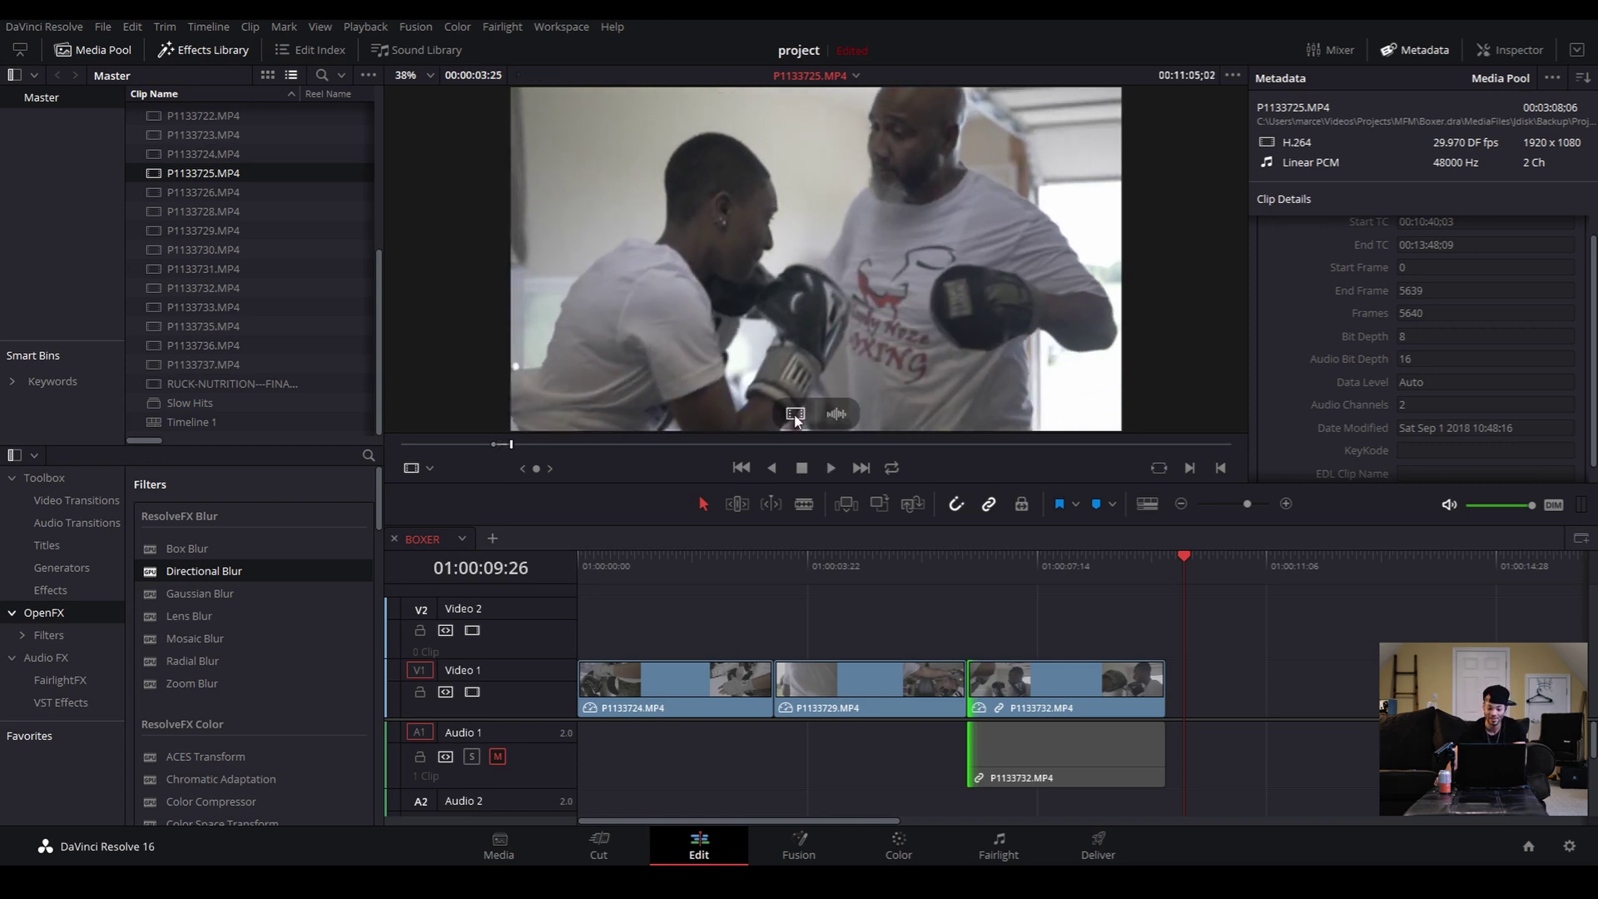
{"action": "left_click_drag", "start_coordinate": [796, 416], "coordinate": [847, 405]}
{"action": "left_click_drag", "start_coordinate": [806, 422], "coordinate": [1232, 683]}
Play the sequence from just before the start of P1133725.MP4 through to 01:00:12:25 to check the new cut
{"action": "left_click", "coordinate": [1137, 576]}
{"action": "key", "text": "space"}
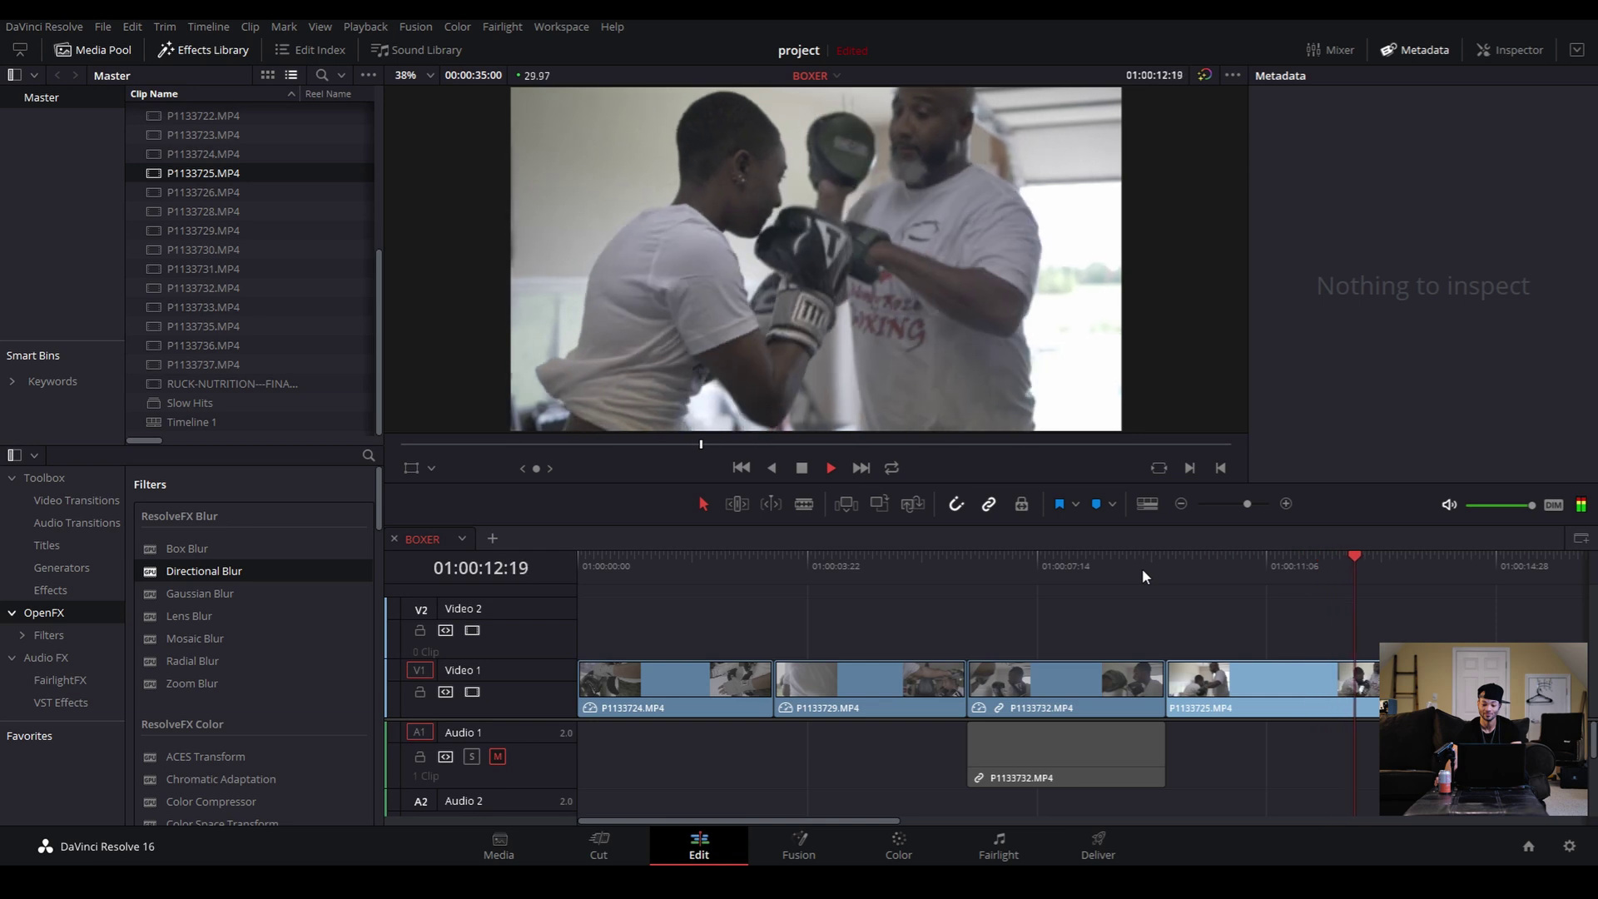
{"action": "key", "text": "space"}
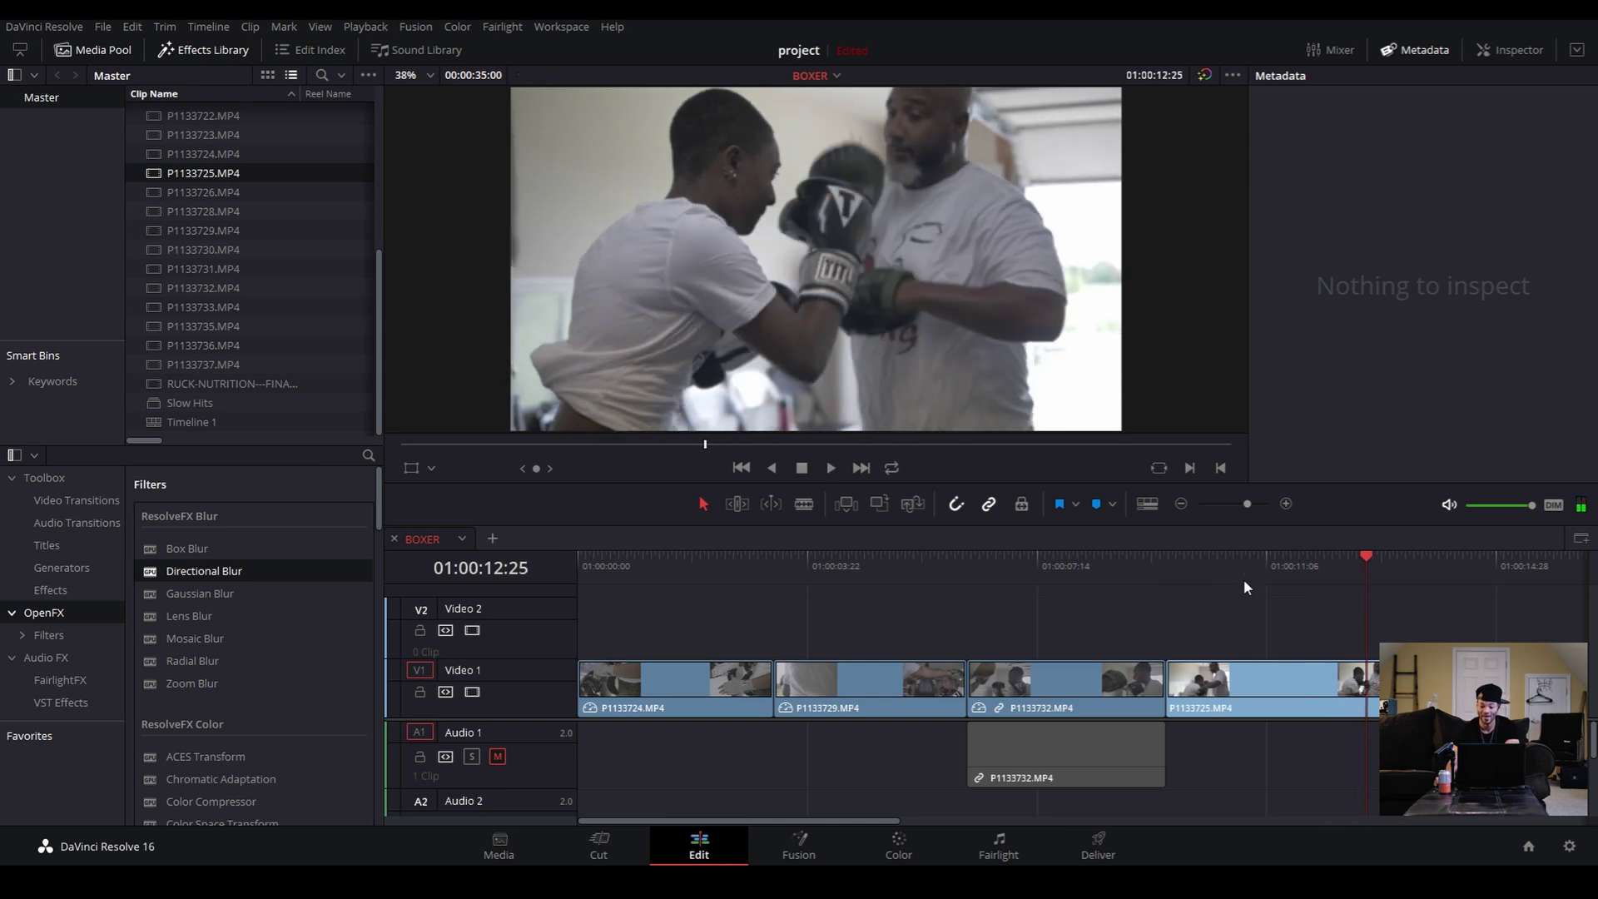
Replay the cut into P1133725.MP4 on Video 1 and set that clip's speed to 150%
{"action": "key", "text": "Left"}
{"action": "key", "text": "Right"}
{"action": "key", "text": "Left"}
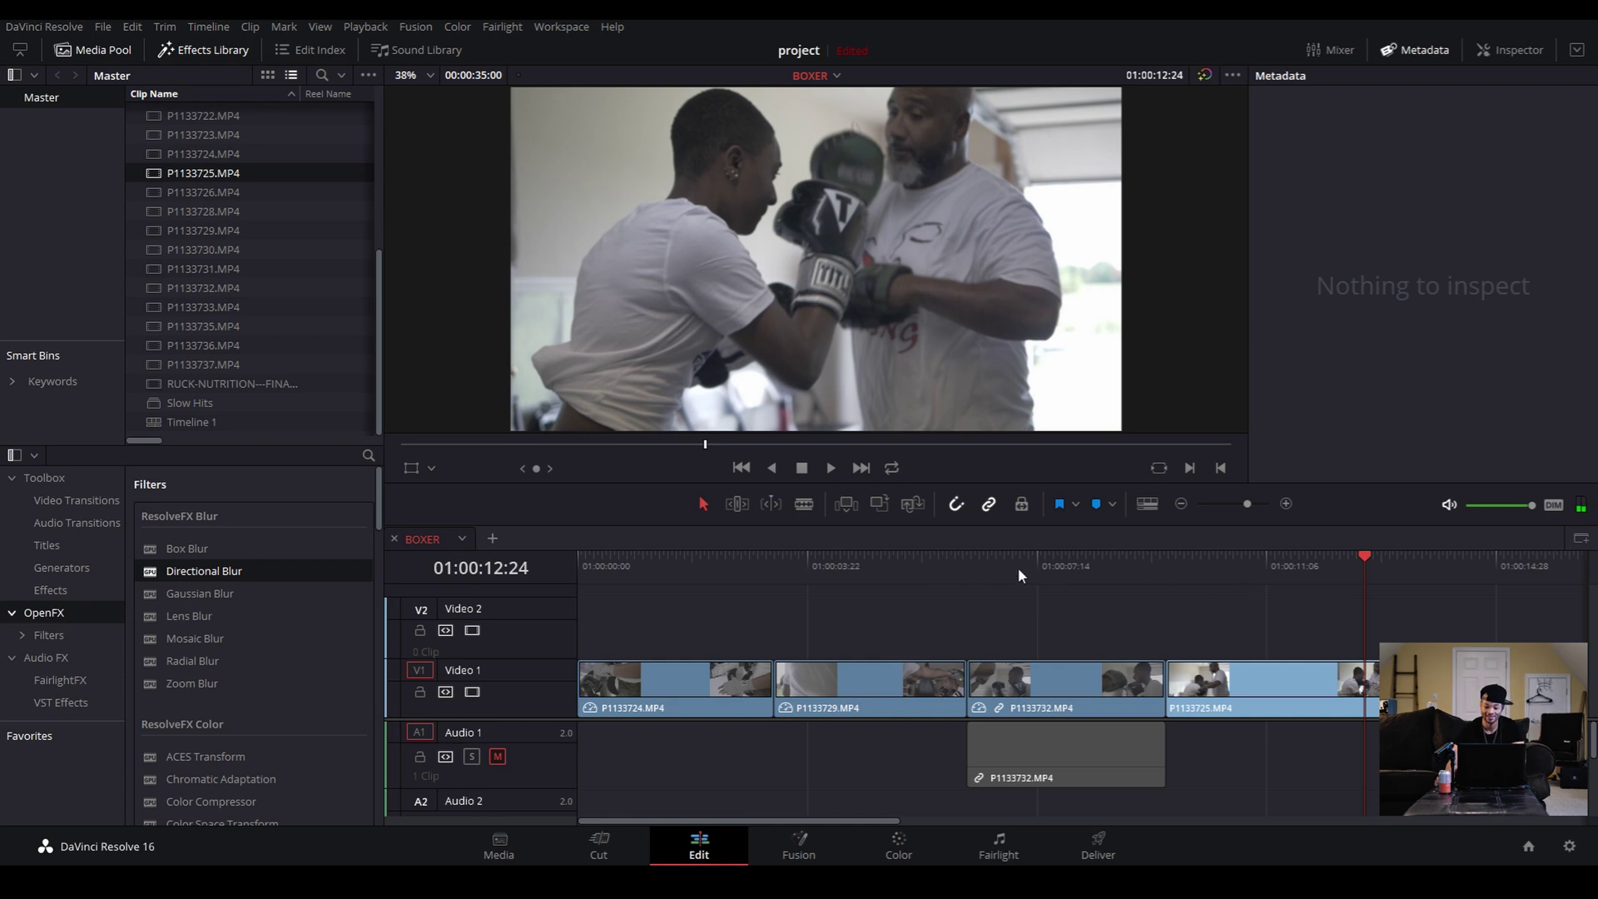
{"action": "left_click", "coordinate": [1130, 563]}
{"action": "key", "text": "space"}
{"action": "key", "text": "space"}
{"action": "right_click", "coordinate": [1246, 710]}
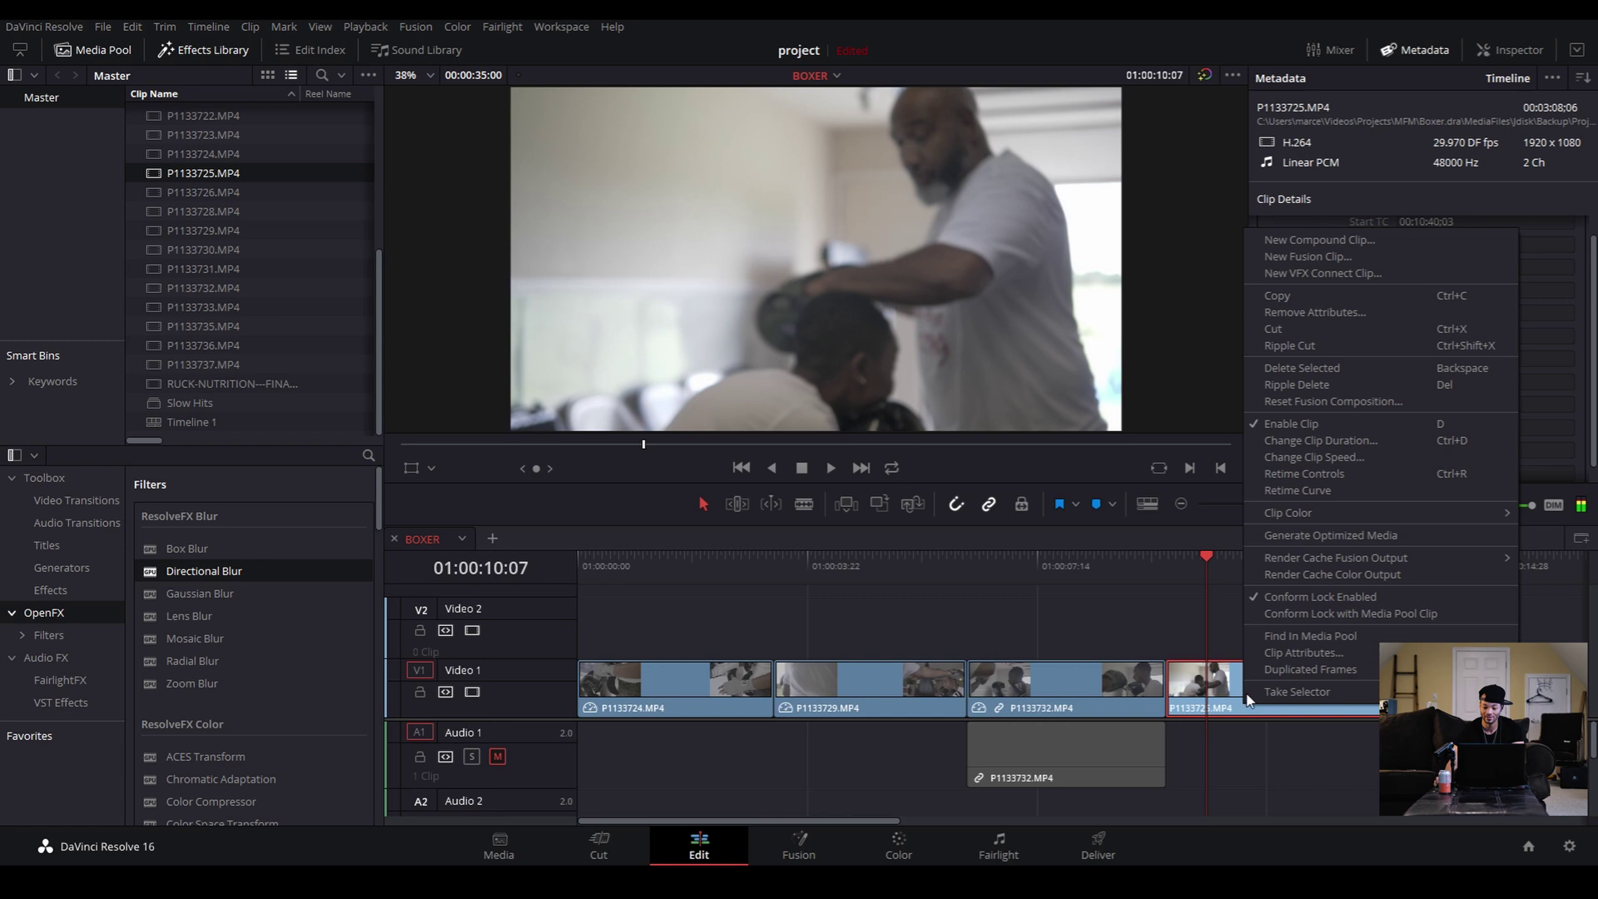
{"action": "left_click", "coordinate": [1324, 456]}
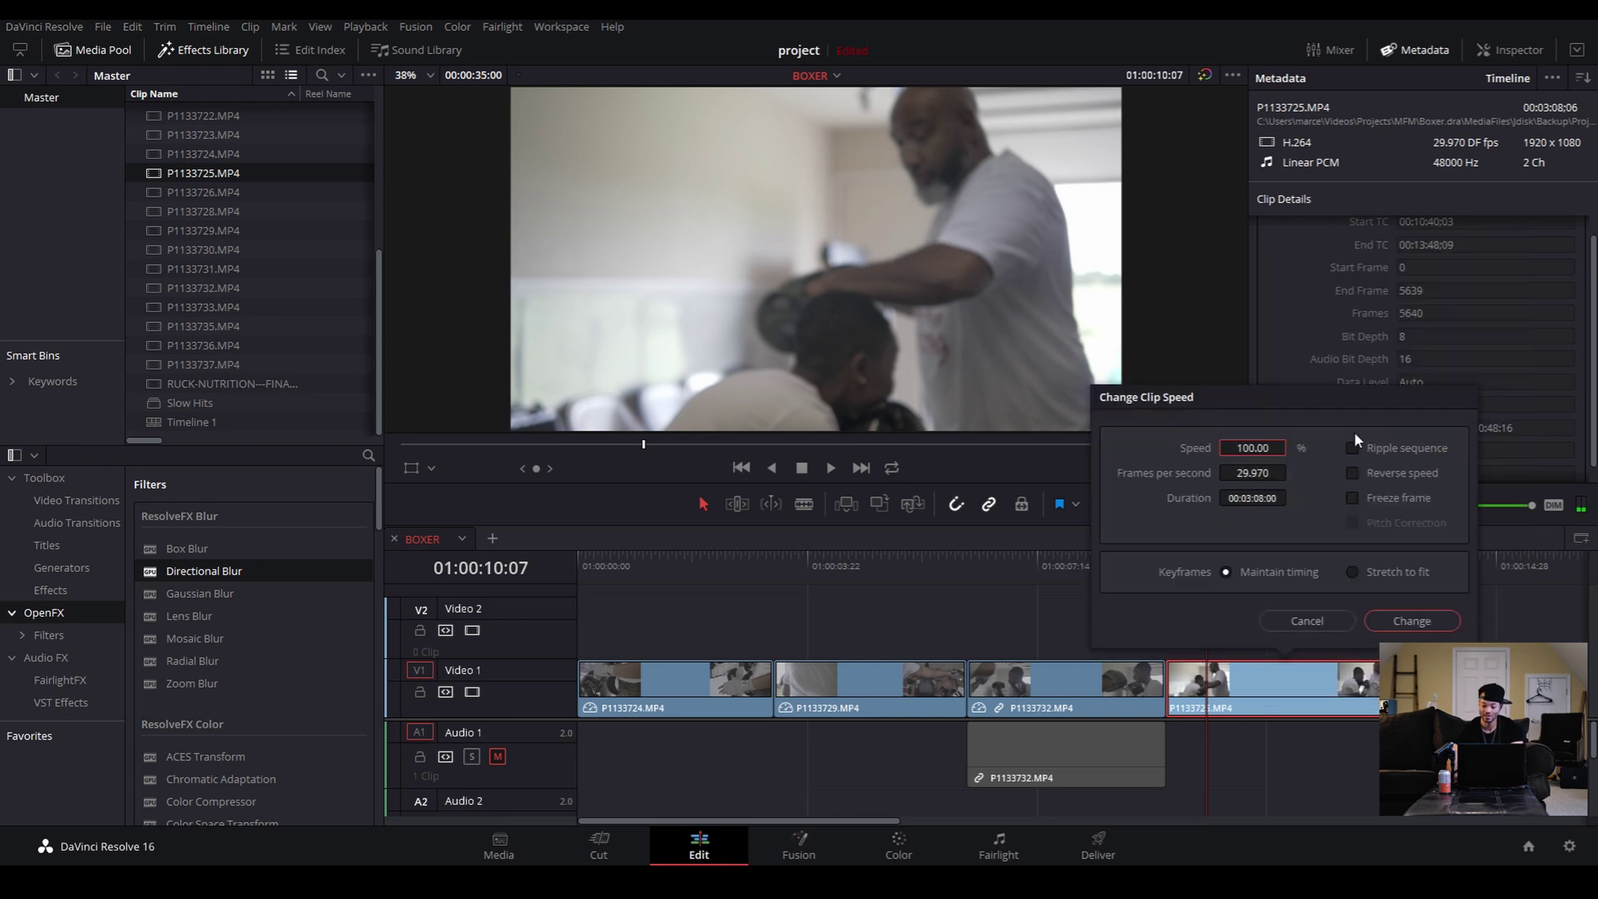
{"action": "type", "text": "150"}
{"action": "key", "text": "Return"}
Trim the end of P1133725.MP4 back to 01:00:11:06, playing the clip before and after the trim to match the music
{"action": "left_click", "coordinate": [1157, 567]}
{"action": "key", "text": "space"}
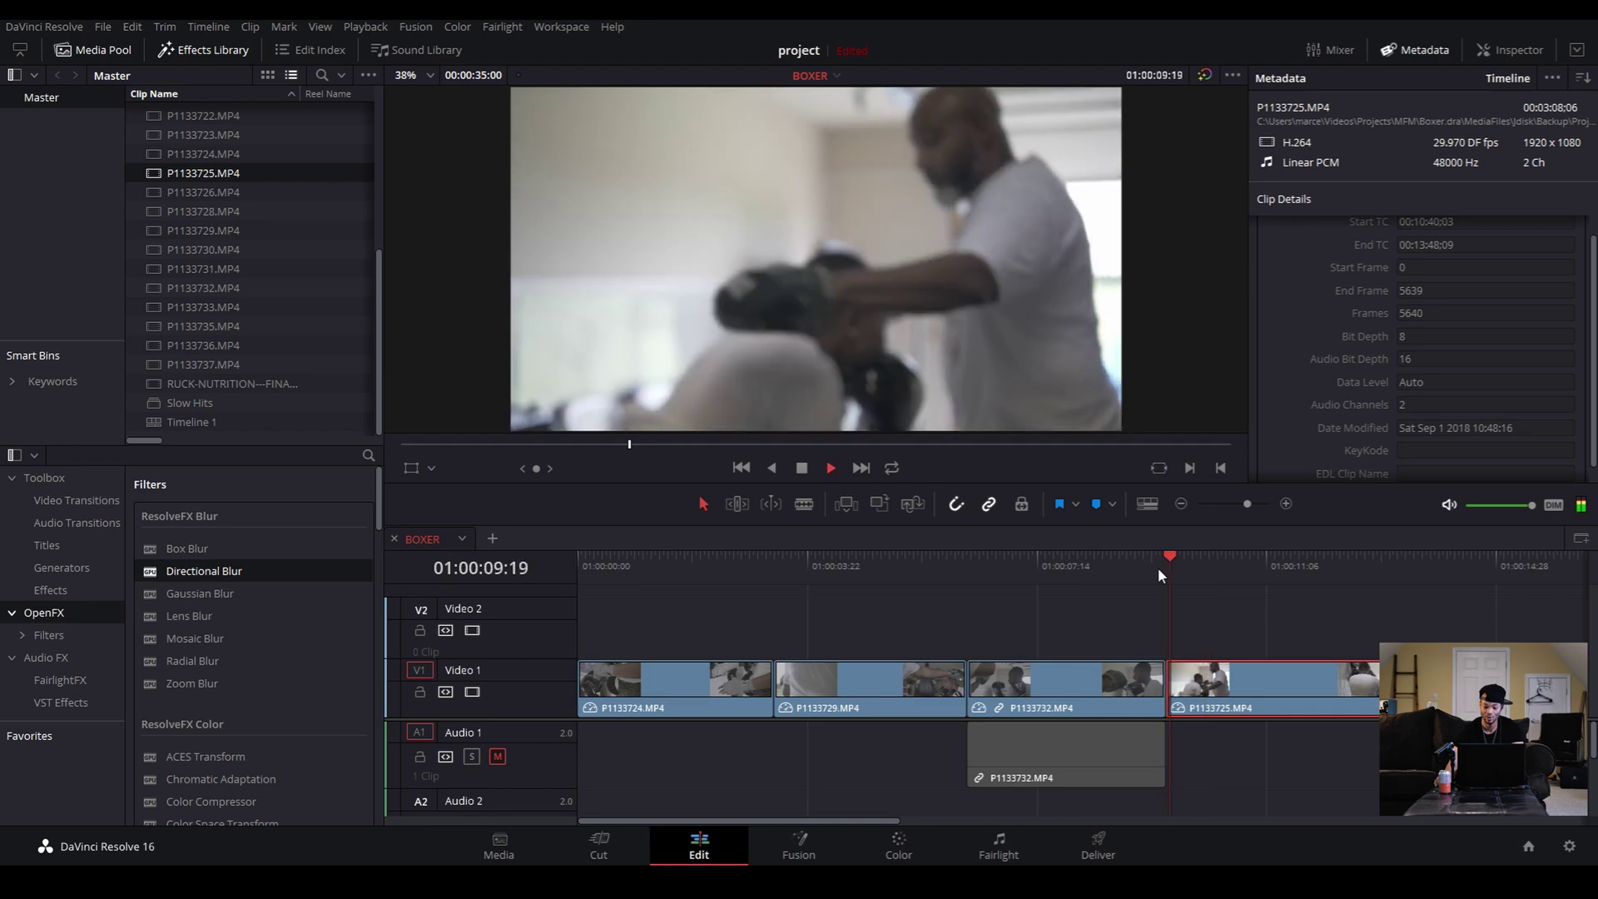
{"action": "key", "text": "space"}
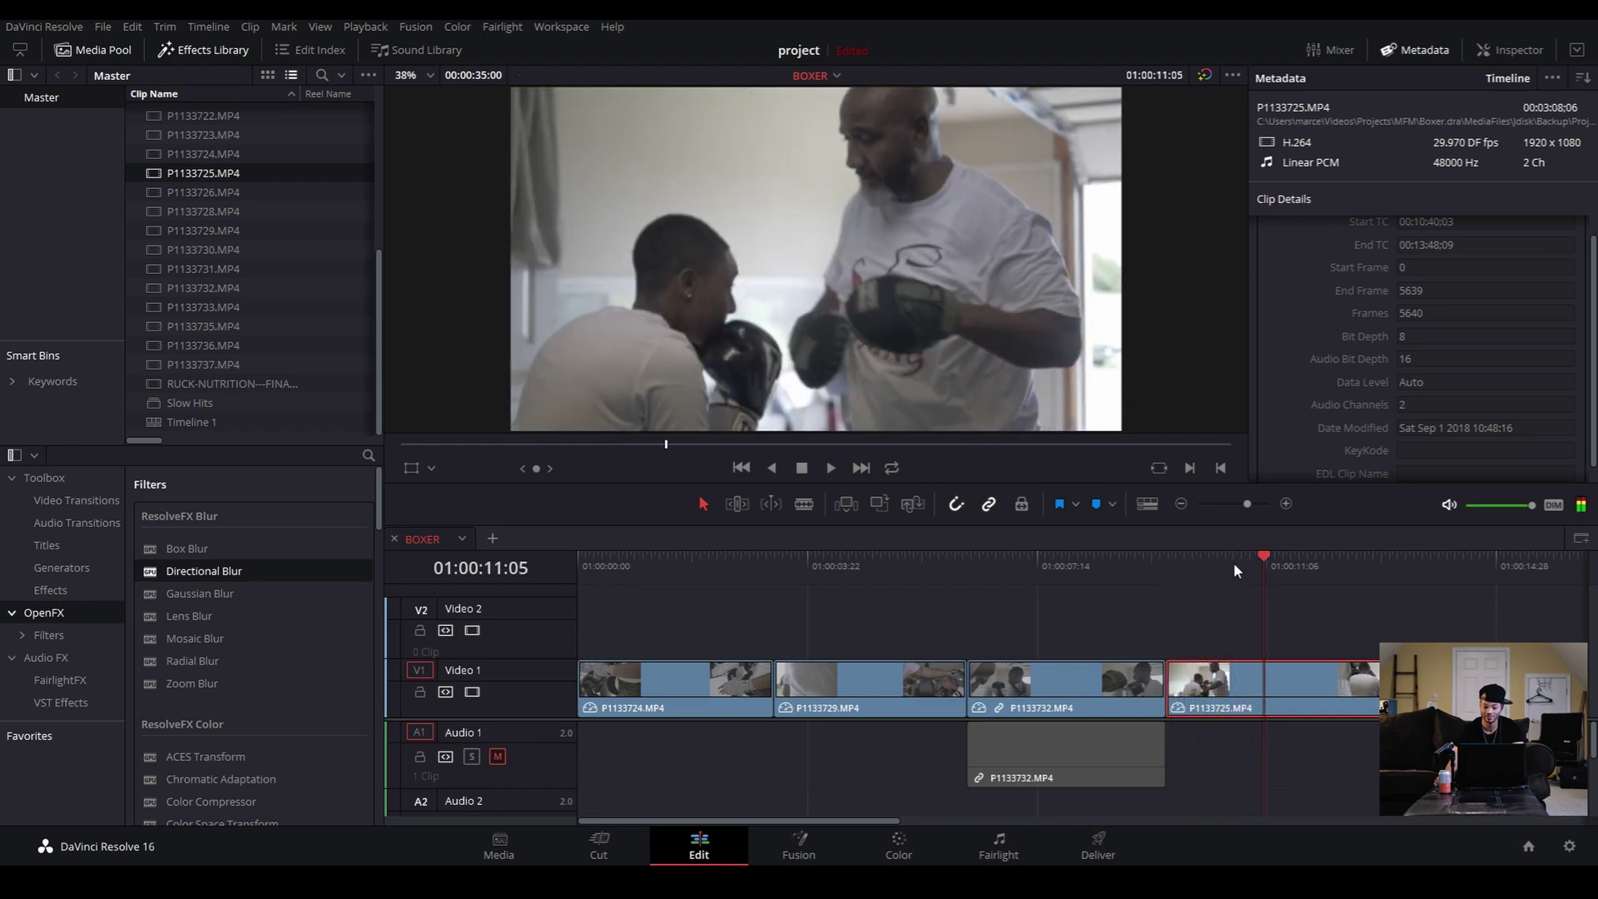
{"action": "left_click", "coordinate": [1170, 565]}
{"action": "key", "text": "space"}
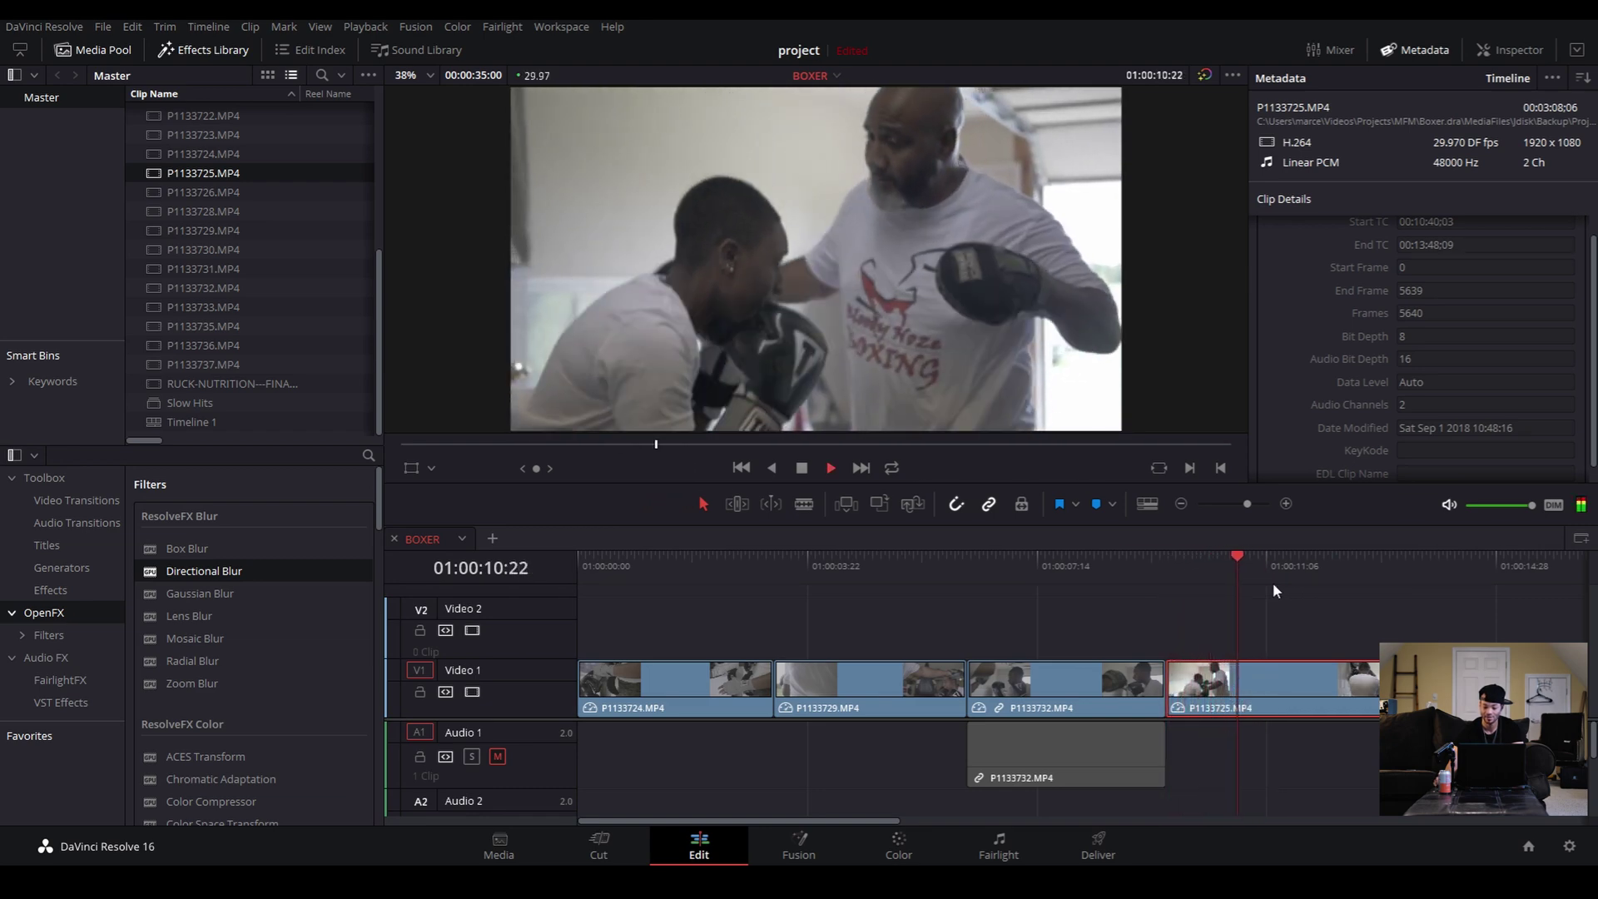
{"action": "key", "text": "space"}
{"action": "key", "text": "Left"}
{"action": "key", "text": "Right"}
{"action": "left_click_drag", "start_coordinate": [1398, 683], "coordinate": [1268, 682]}
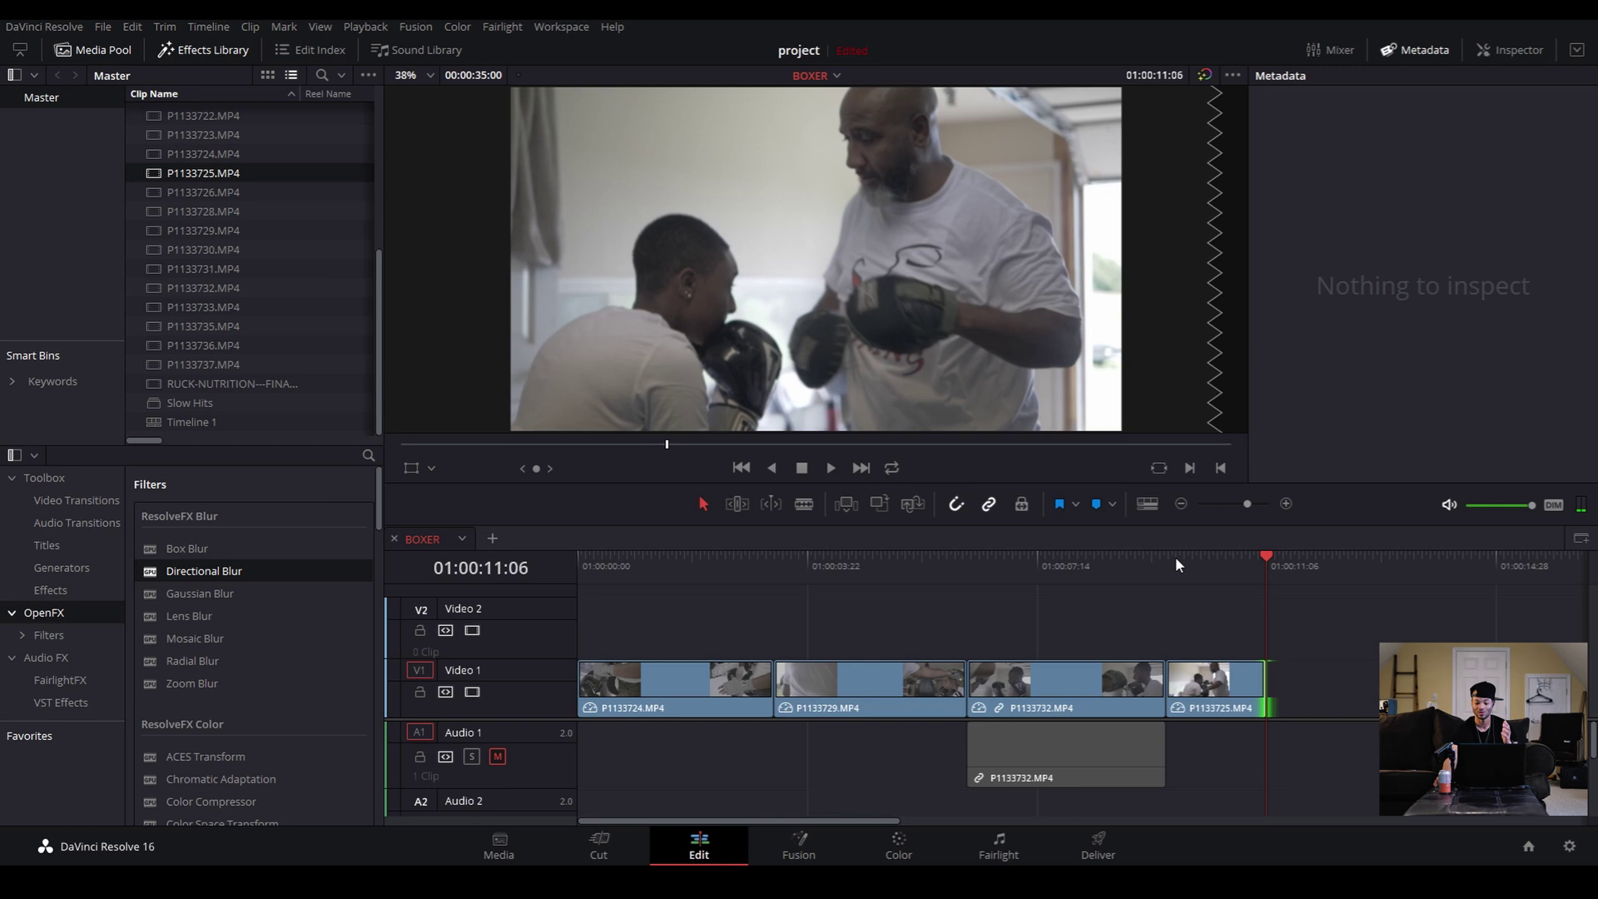
{"action": "left_click", "coordinate": [1173, 559]}
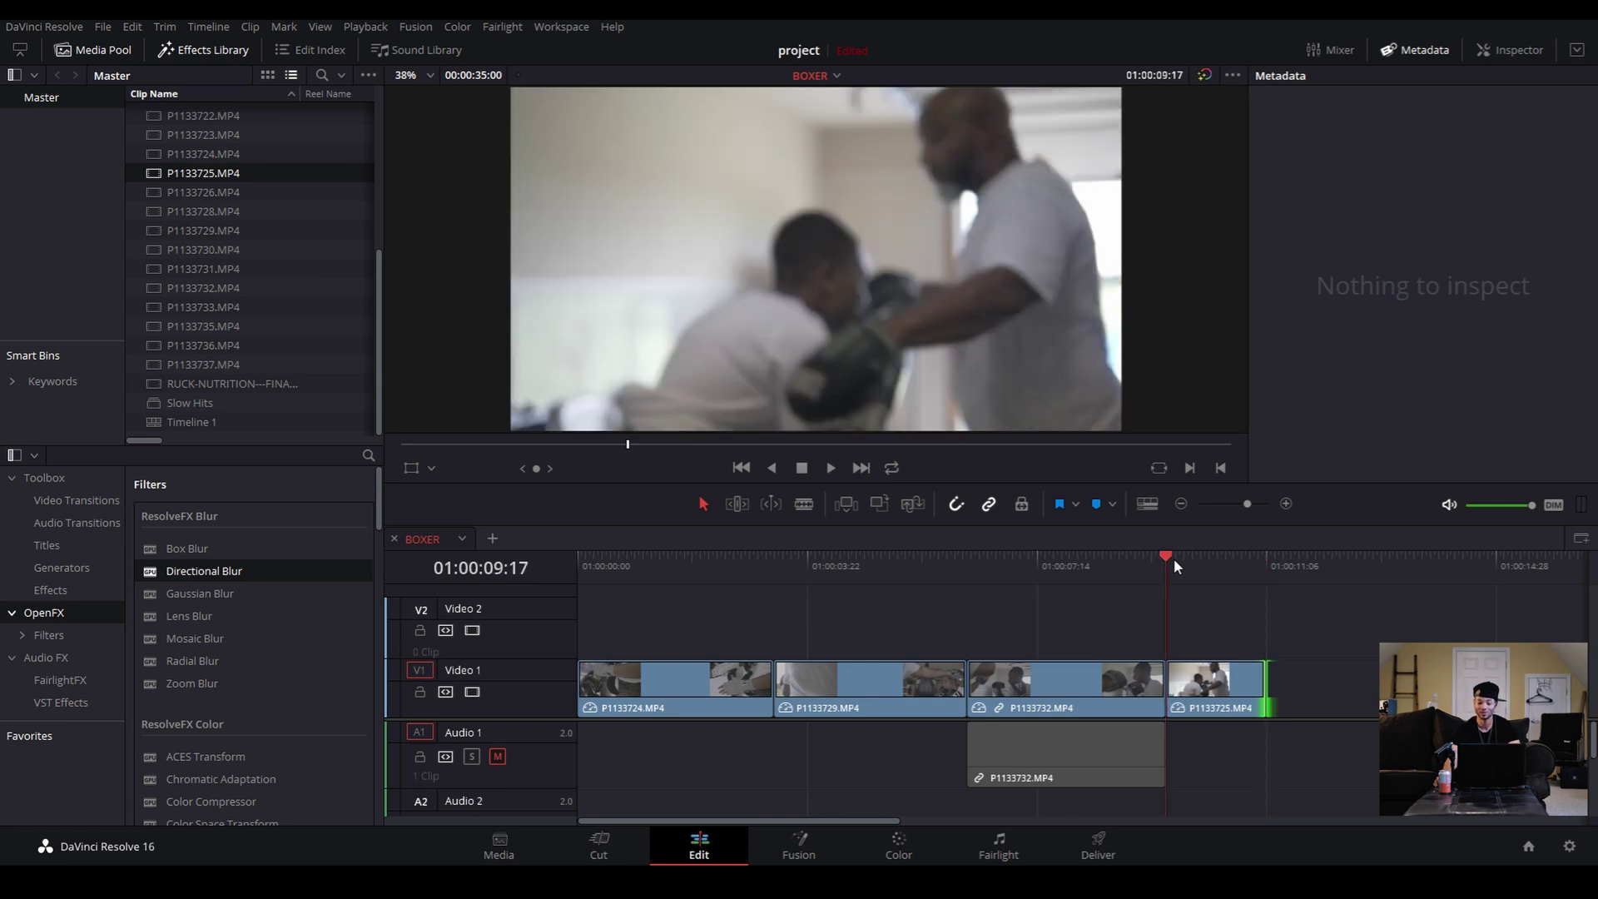
{"action": "key", "text": "space"}
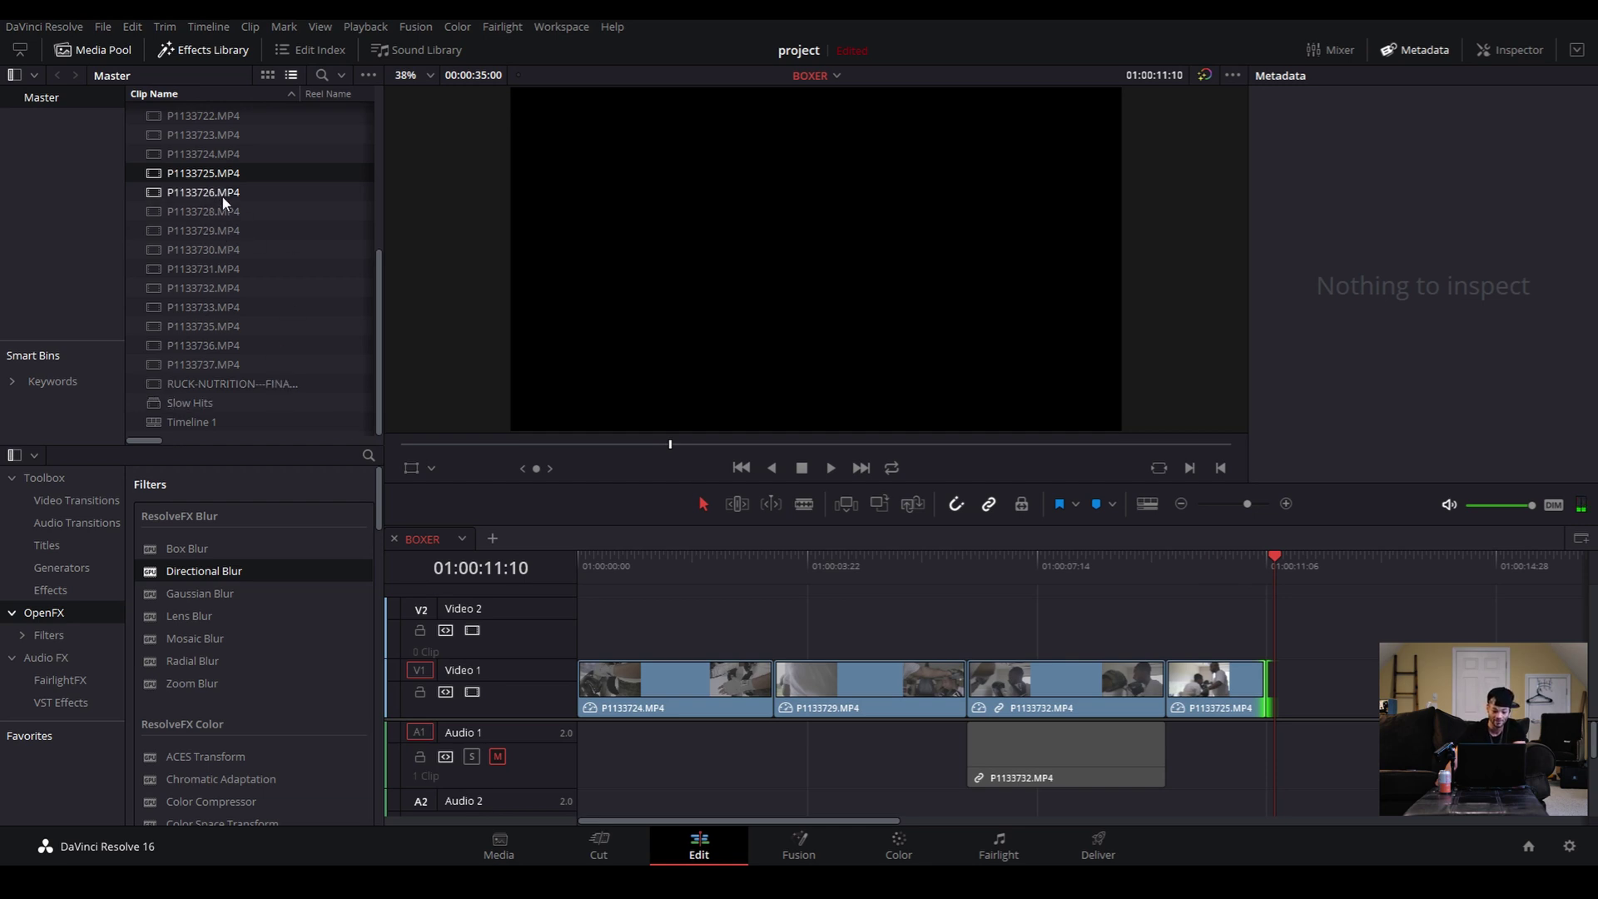
Open P1133726.MP4 in the viewer, scrub through its marked range, and place only its video on Video 1 directly after P1133725.MP4
{"action": "double_click", "coordinate": [222, 196]}
{"action": "left_click_drag", "start_coordinate": [725, 450], "coordinate": [706, 455]}
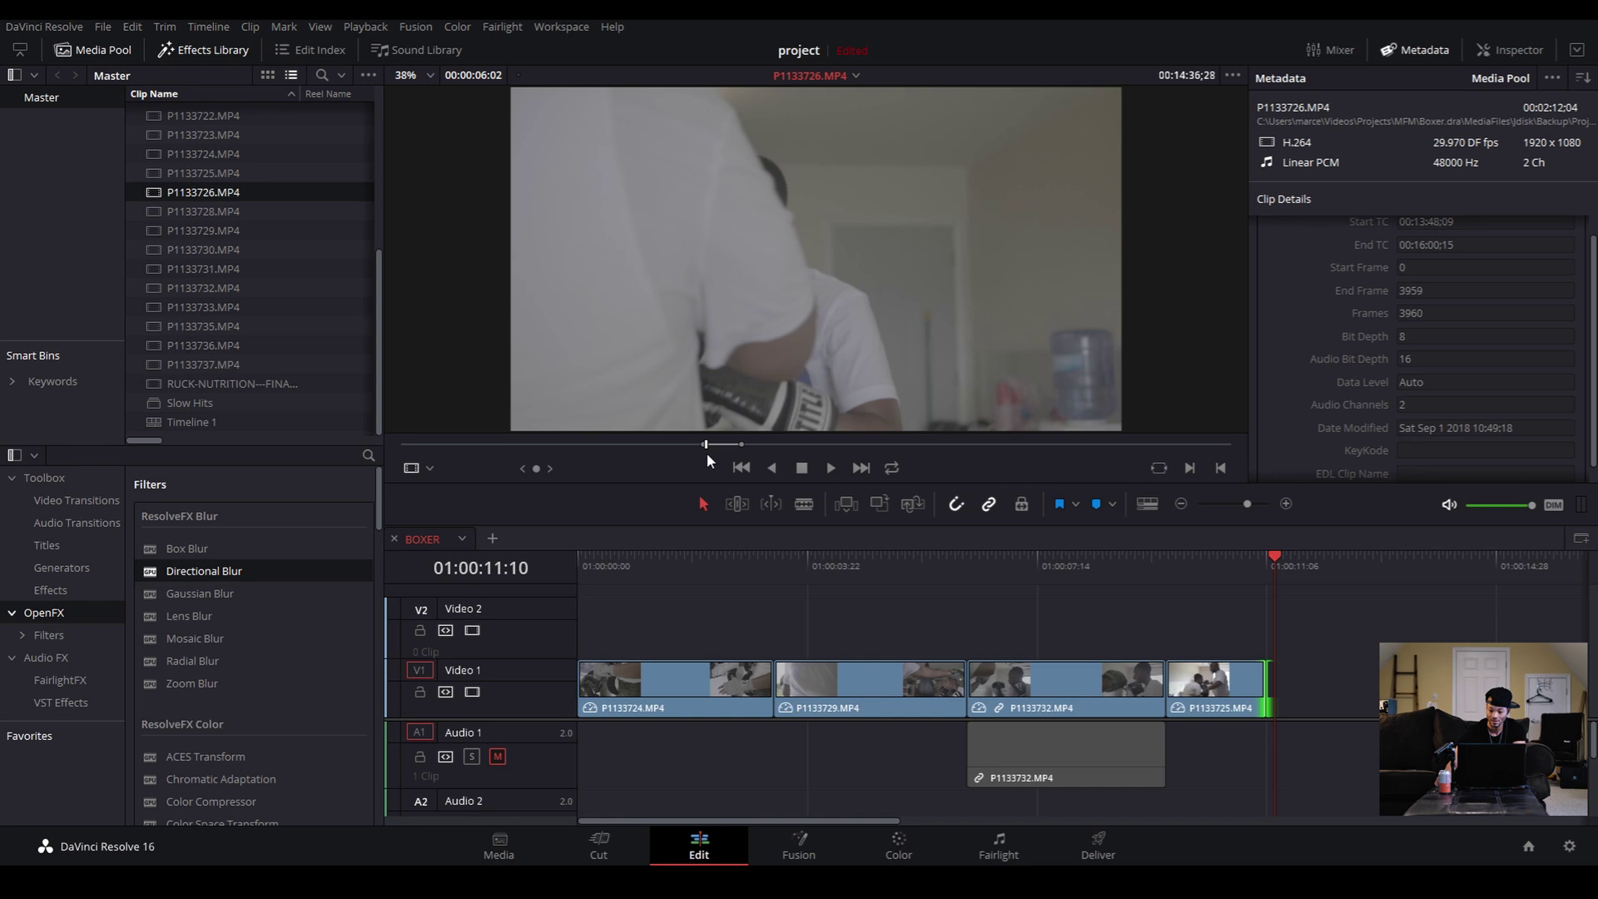
{"action": "left_click_drag", "start_coordinate": [706, 454], "coordinate": [717, 453]}
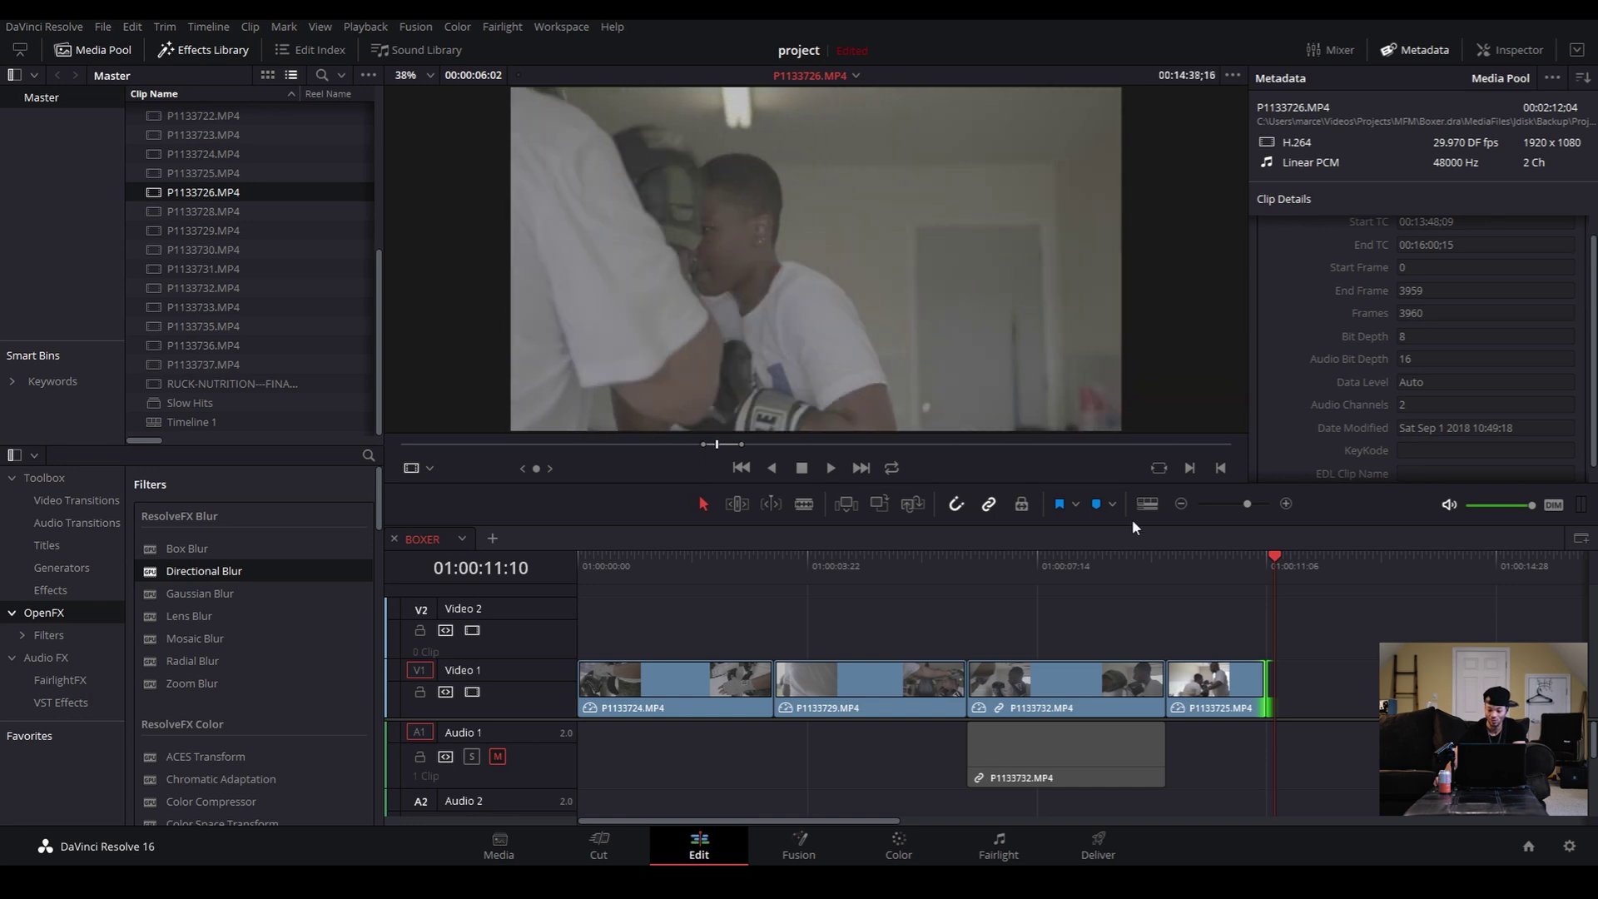
{"action": "left_click", "coordinate": [1195, 562]}
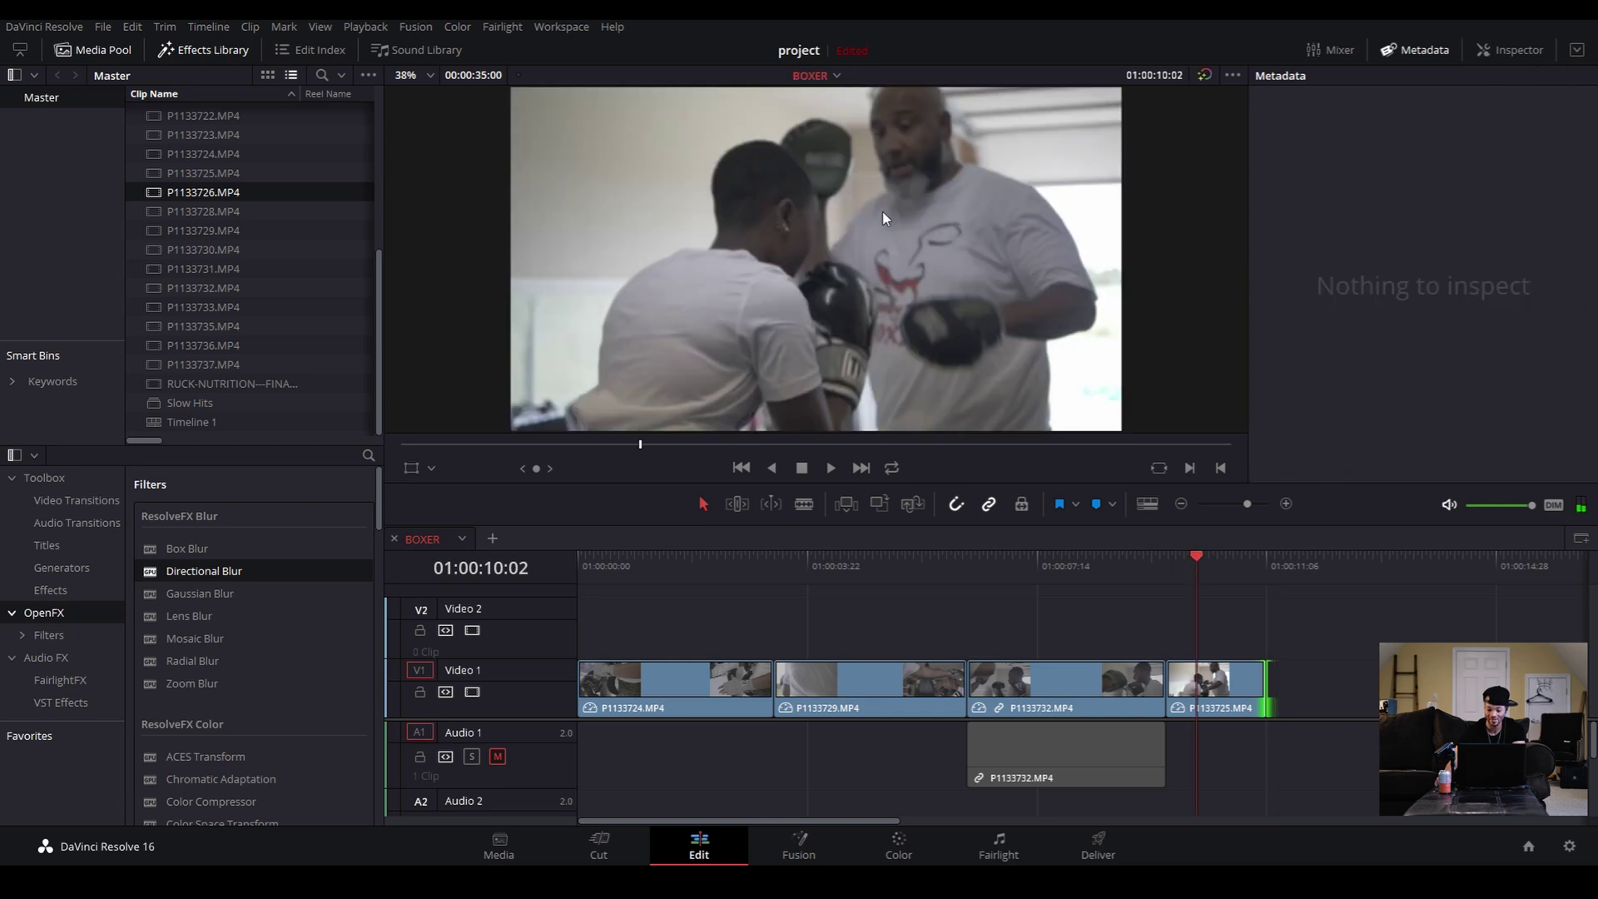
{"action": "double_click", "coordinate": [158, 192]}
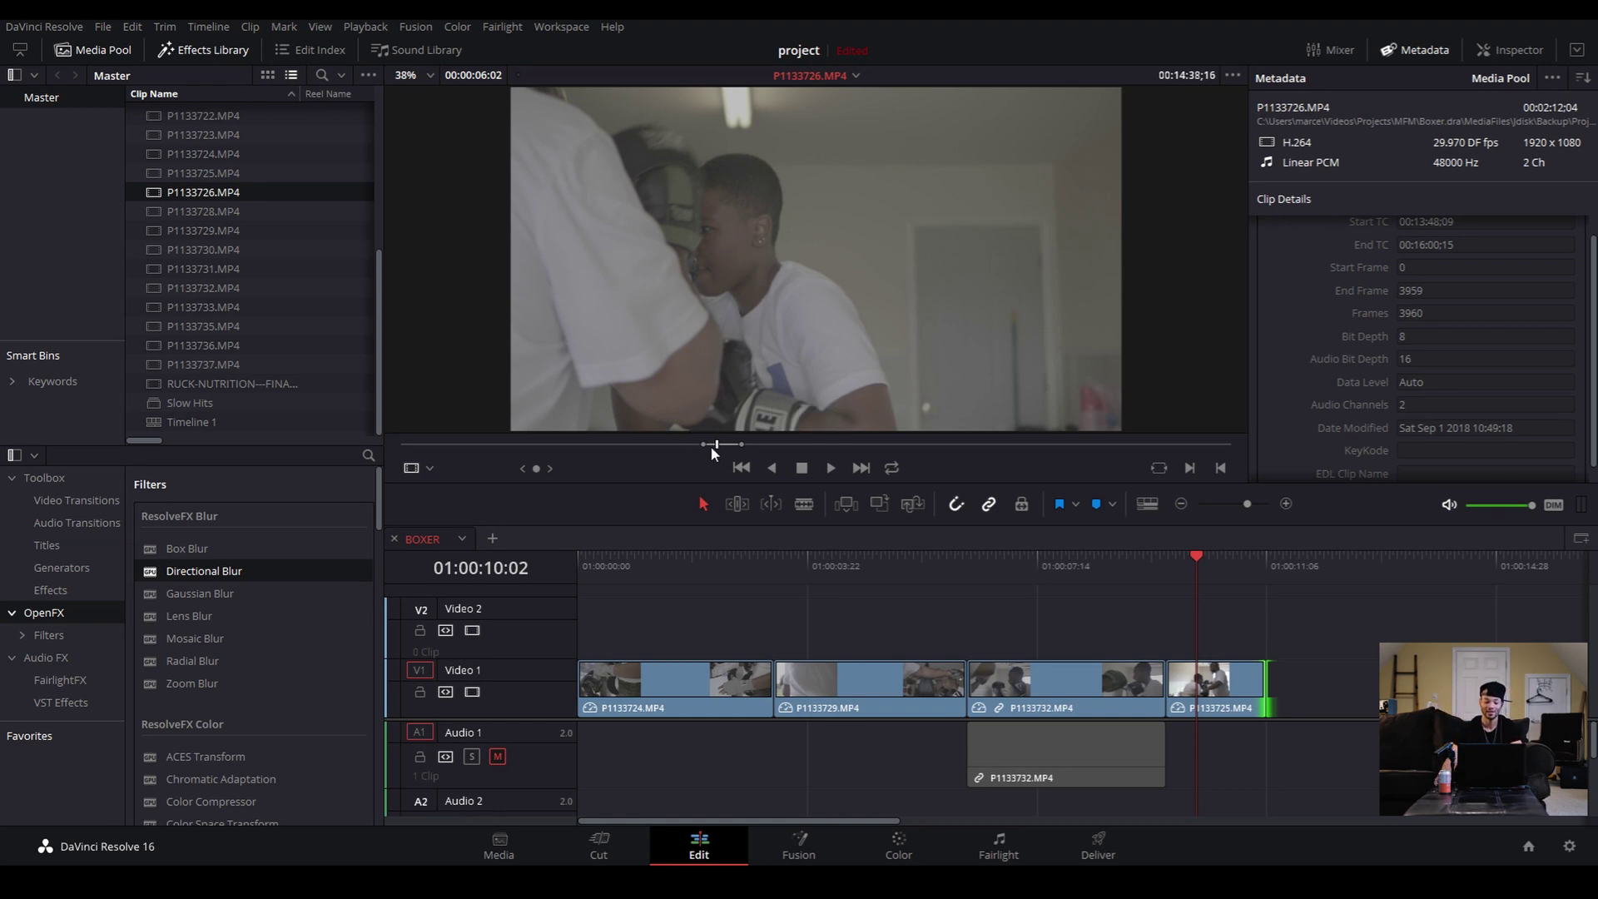
{"action": "mouse_move", "coordinate": [795, 416]}
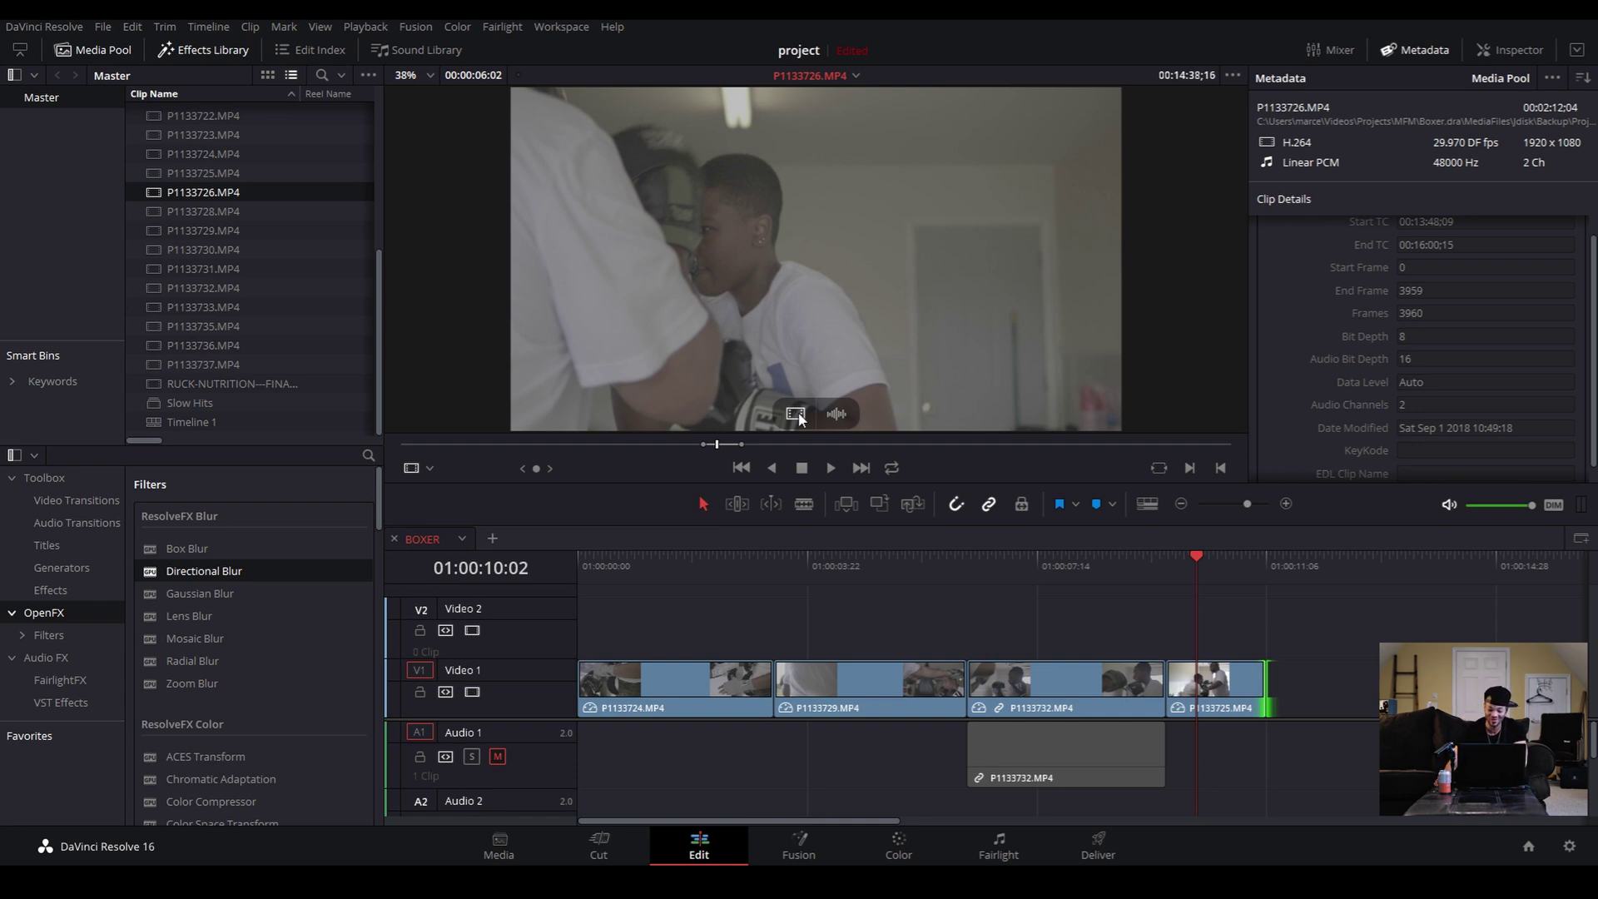
{"action": "left_click_drag", "start_coordinate": [796, 414], "coordinate": [1310, 695]}
Change the playback speed of P1133726.MP4 on Video 1 and play the sequence from 01:00:10:02 to 01:00:12:26
{"action": "right_click", "coordinate": [1310, 695]}
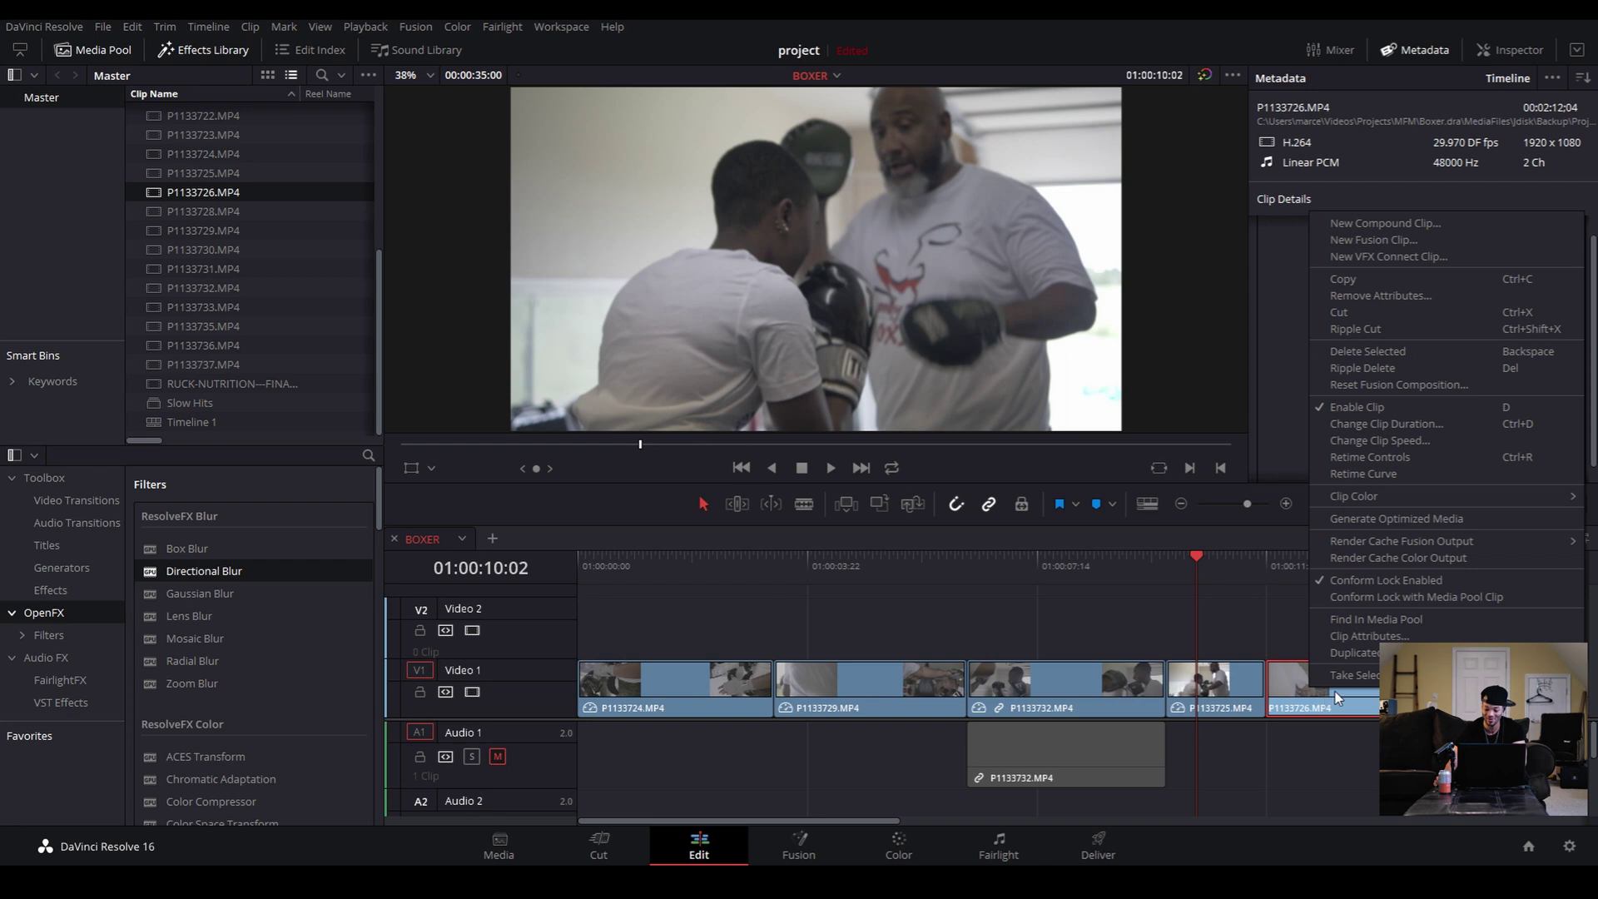
{"action": "left_click", "coordinate": [1388, 441]}
{"action": "type", "text": "35:00"}
{"action": "key", "text": "Return"}
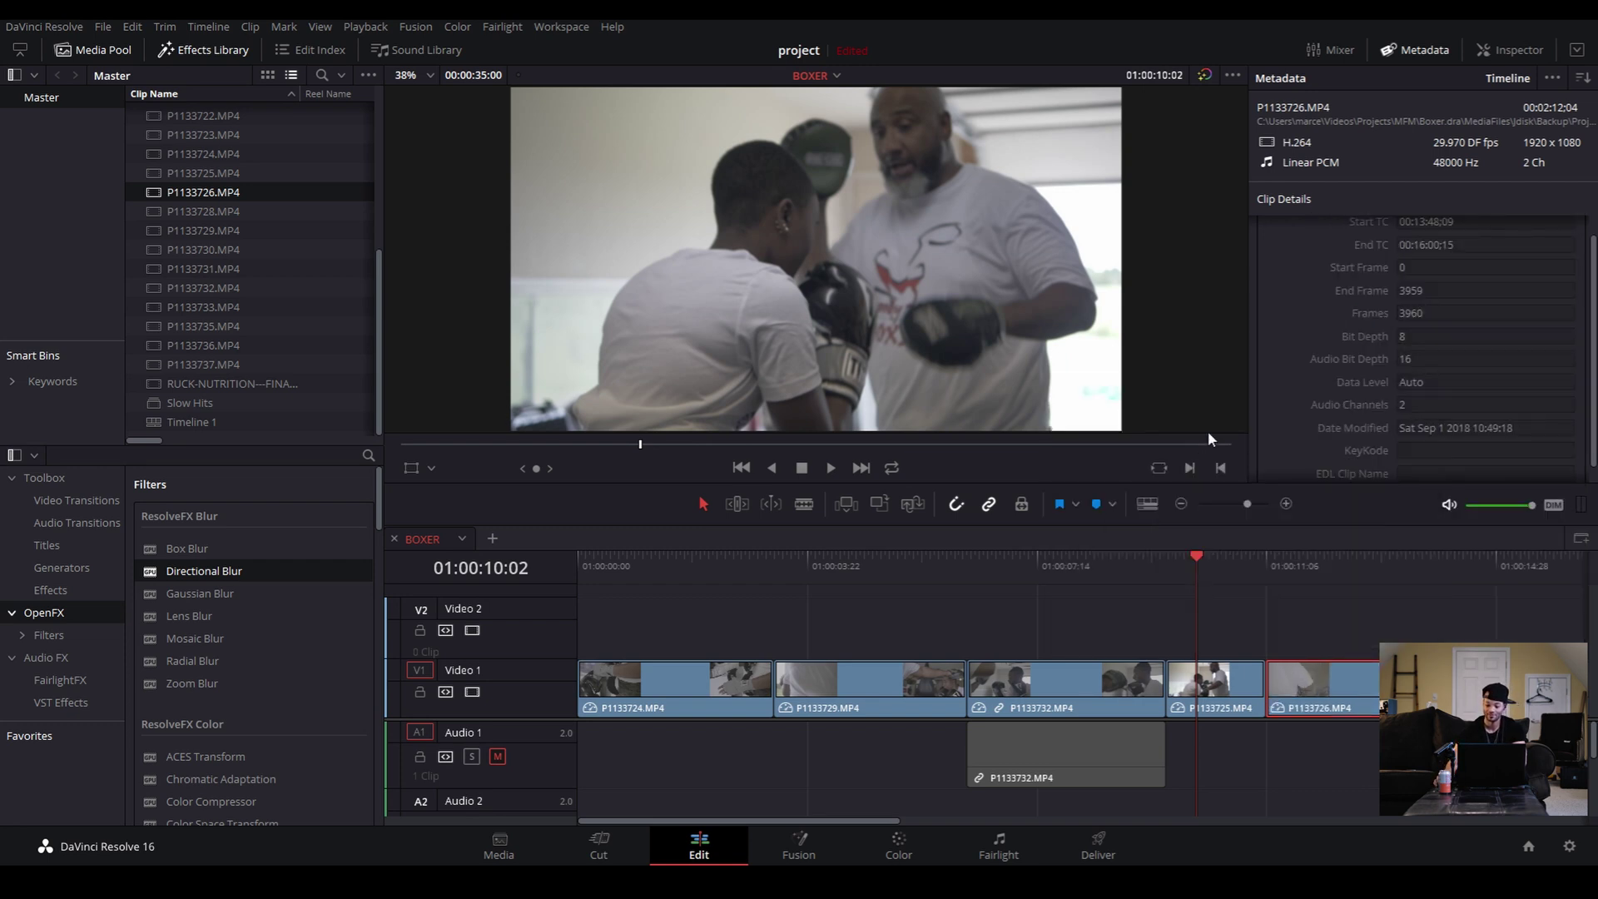
{"action": "left_click_drag", "start_coordinate": [847, 822], "coordinate": [915, 819]}
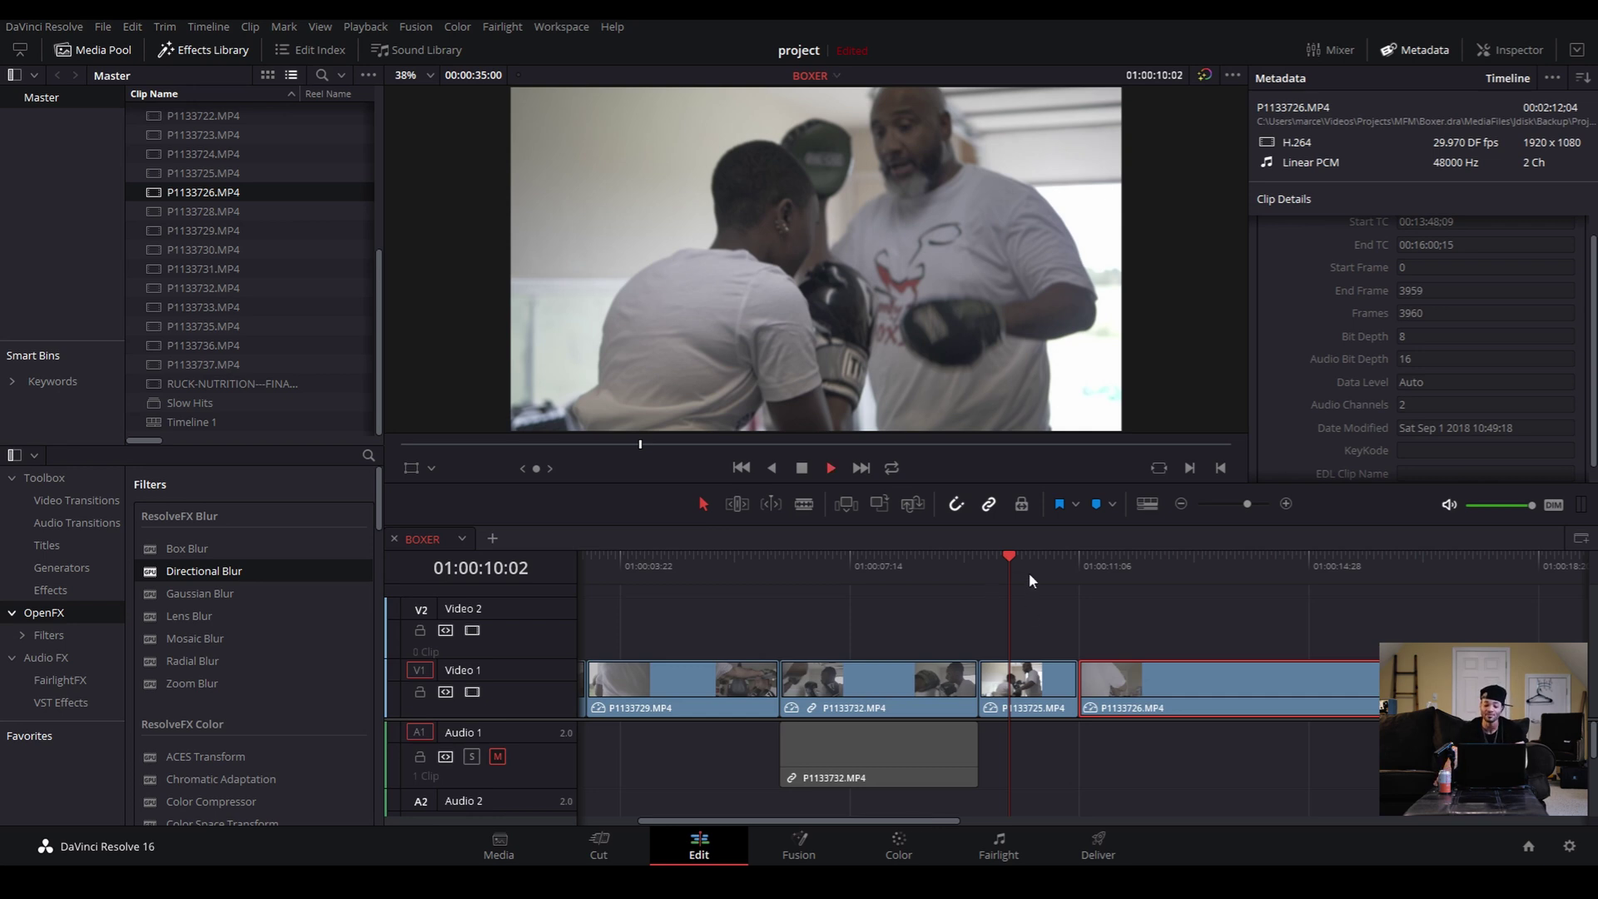
{"action": "key", "text": "space"}
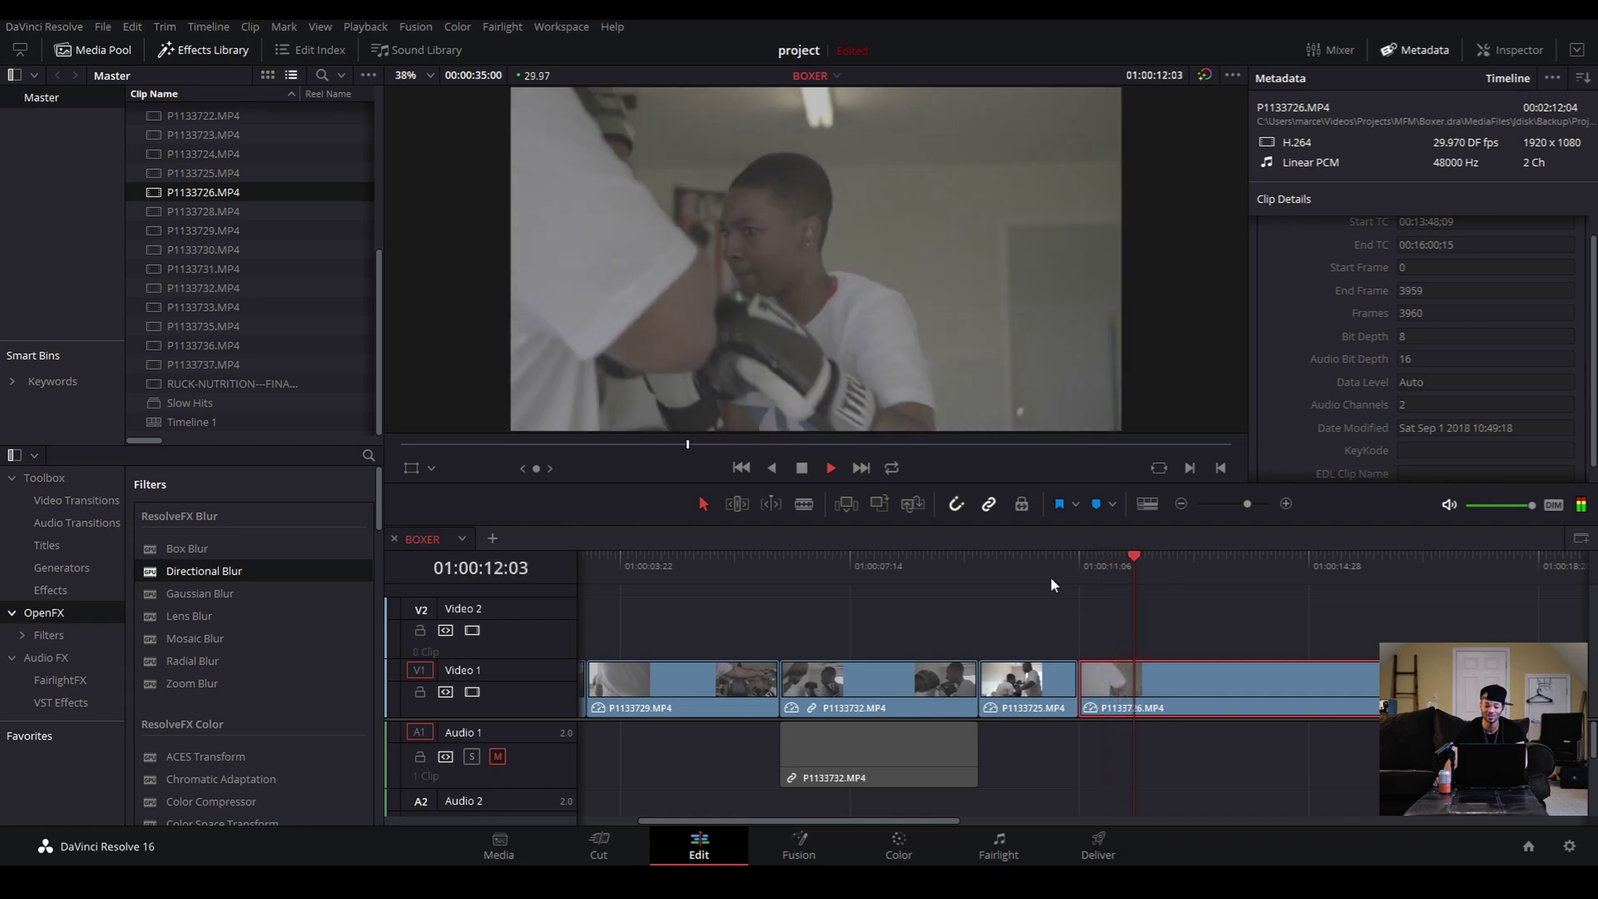
{"action": "key", "text": "space"}
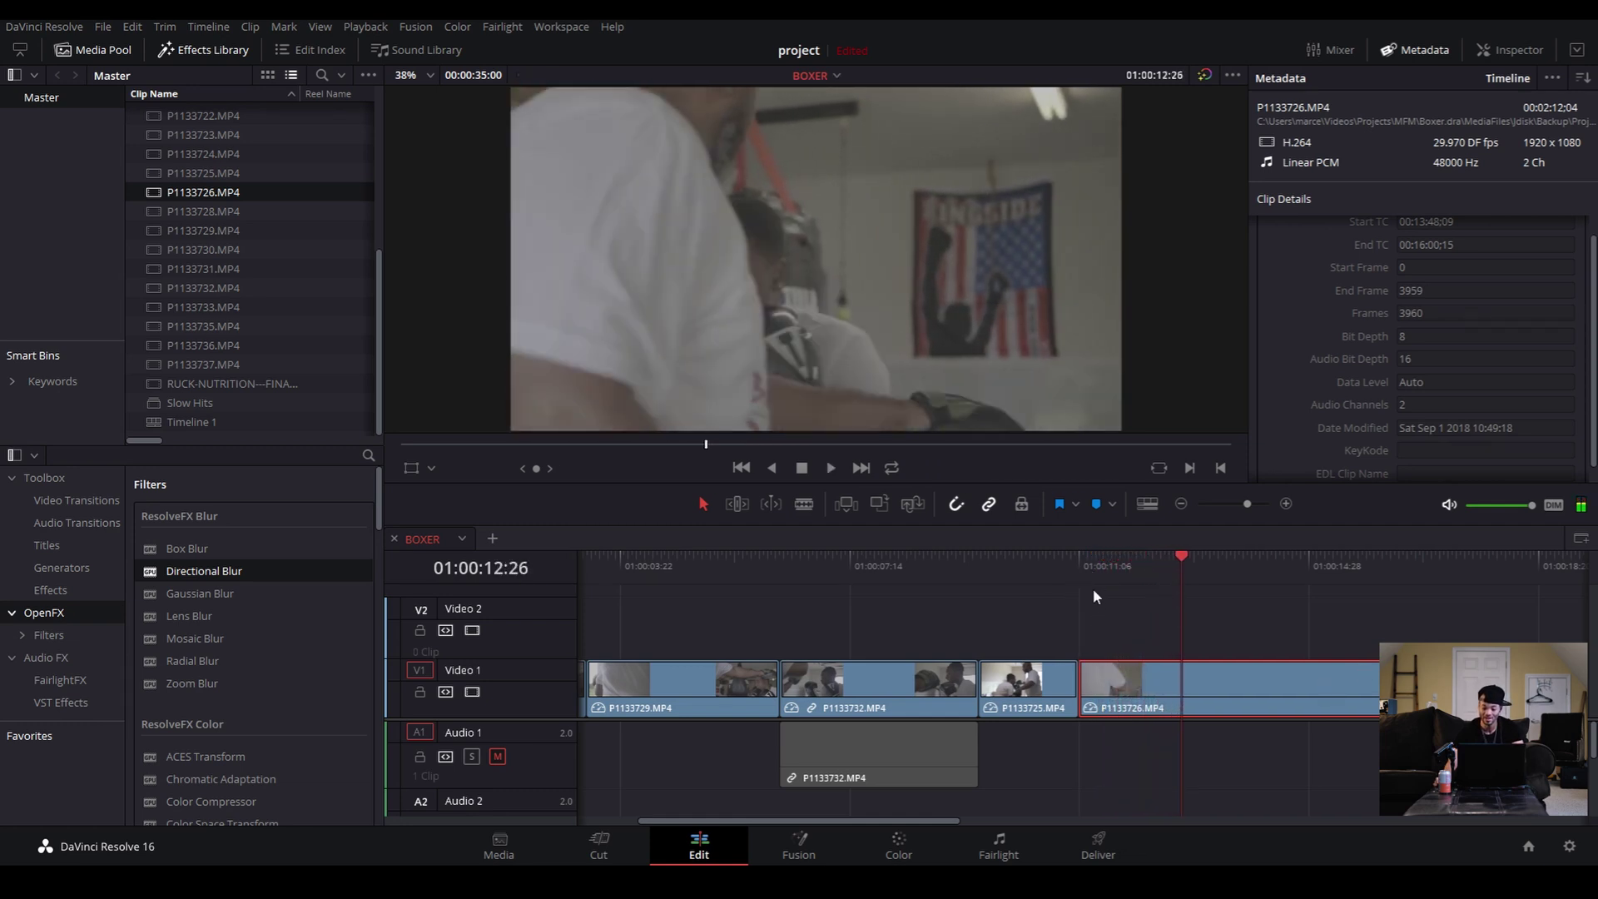
{"action": "left_click", "coordinate": [1085, 562]}
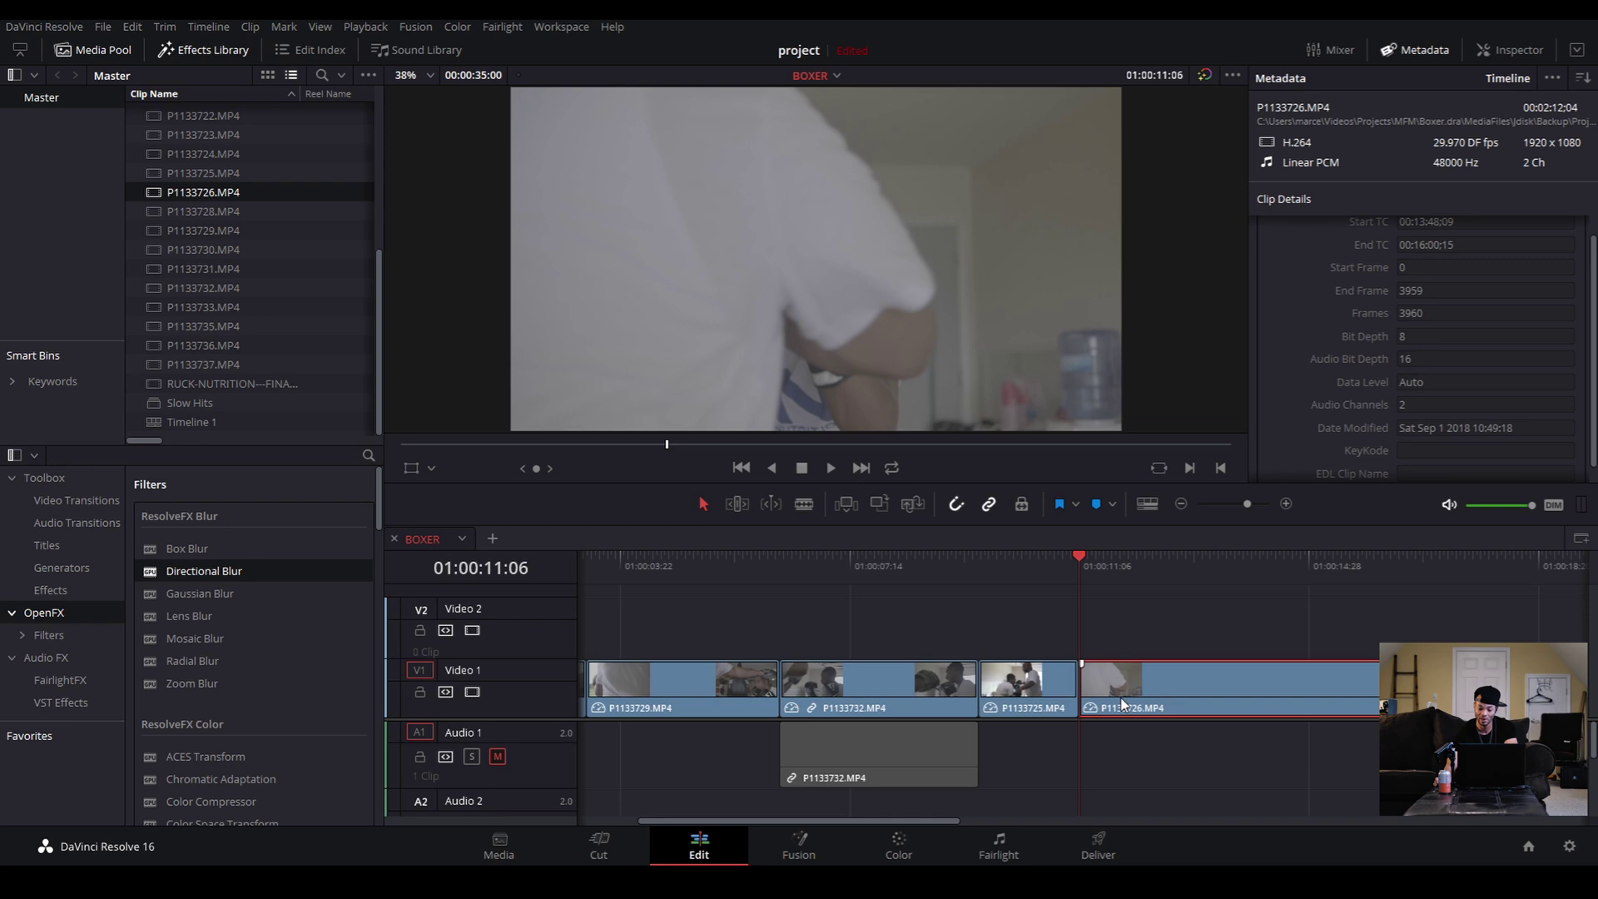
Adjust the start of P1133726.MP4 at the cut after P1133725.MP4 and play the clip up to 01:00:12:22
{"action": "left_click_drag", "start_coordinate": [1123, 703], "coordinate": [1080, 697]}
{"action": "left_click", "coordinate": [1079, 578]}
{"action": "key", "text": "space"}
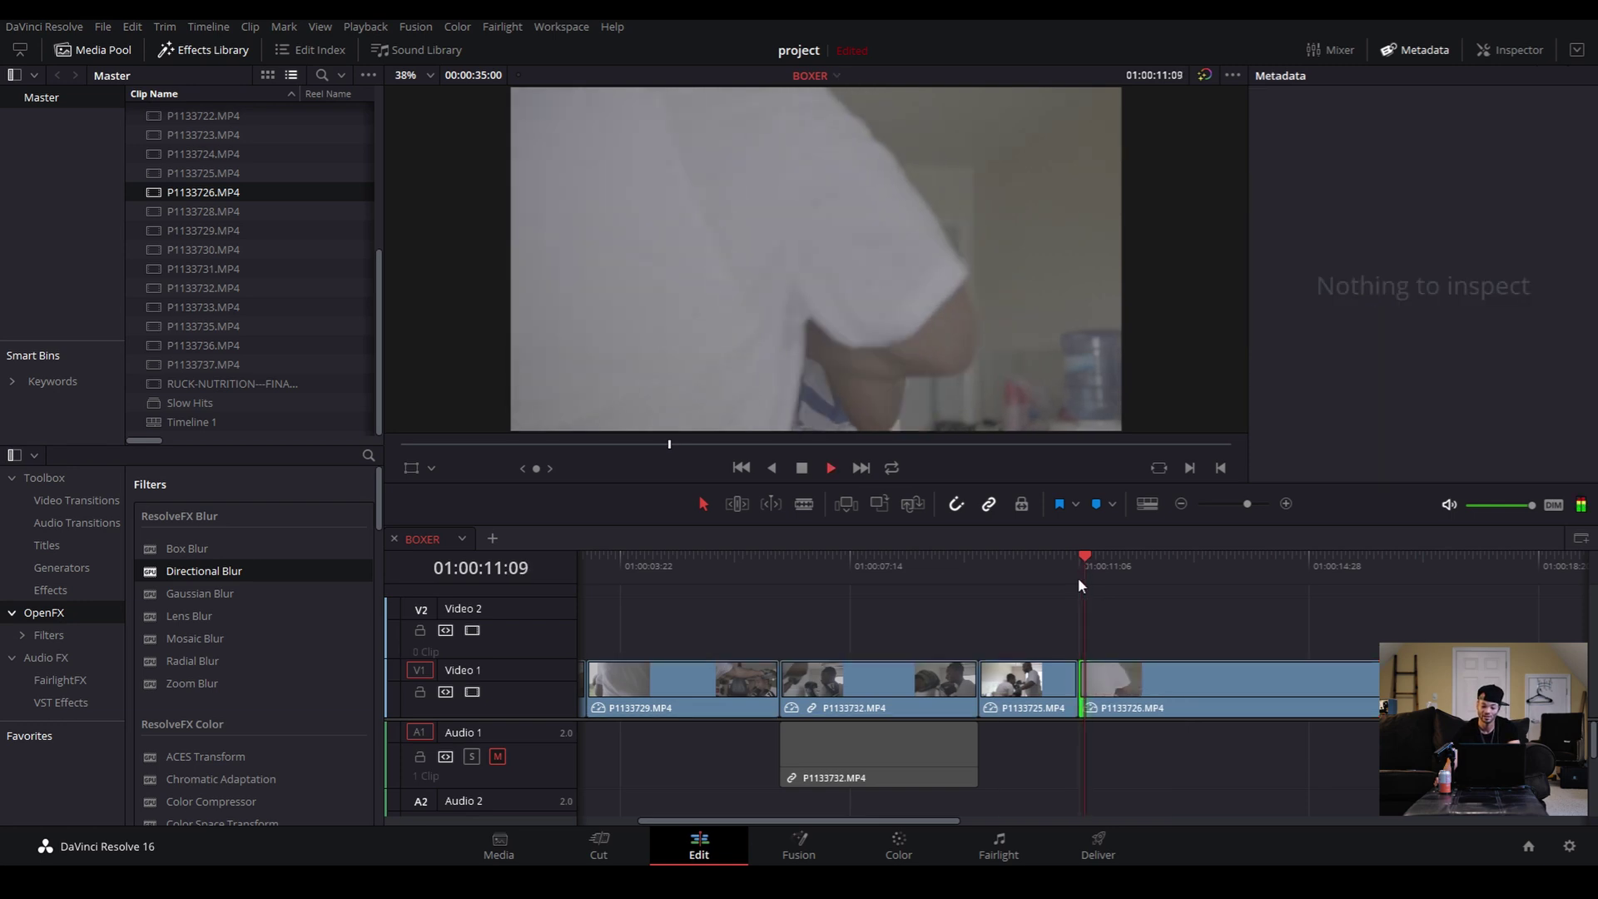
{"action": "left_click", "coordinate": [1045, 577]}
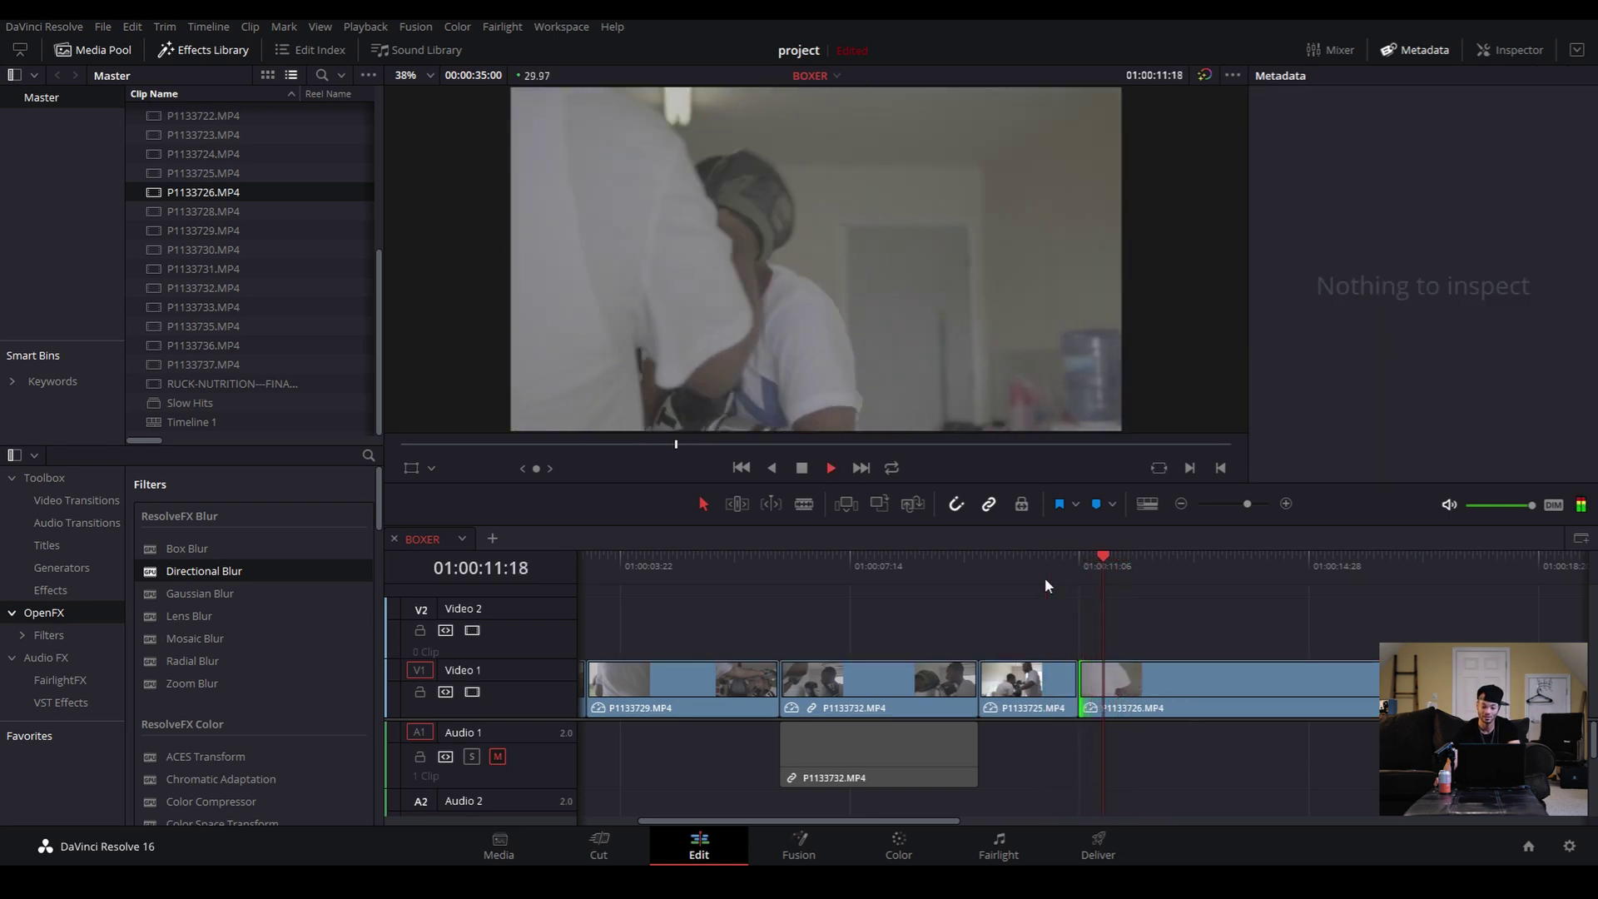
{"action": "left_click", "coordinate": [1161, 566]}
{"action": "key", "text": "space"}
{"action": "left_click", "coordinate": [1161, 566]}
{"action": "key", "text": "space"}
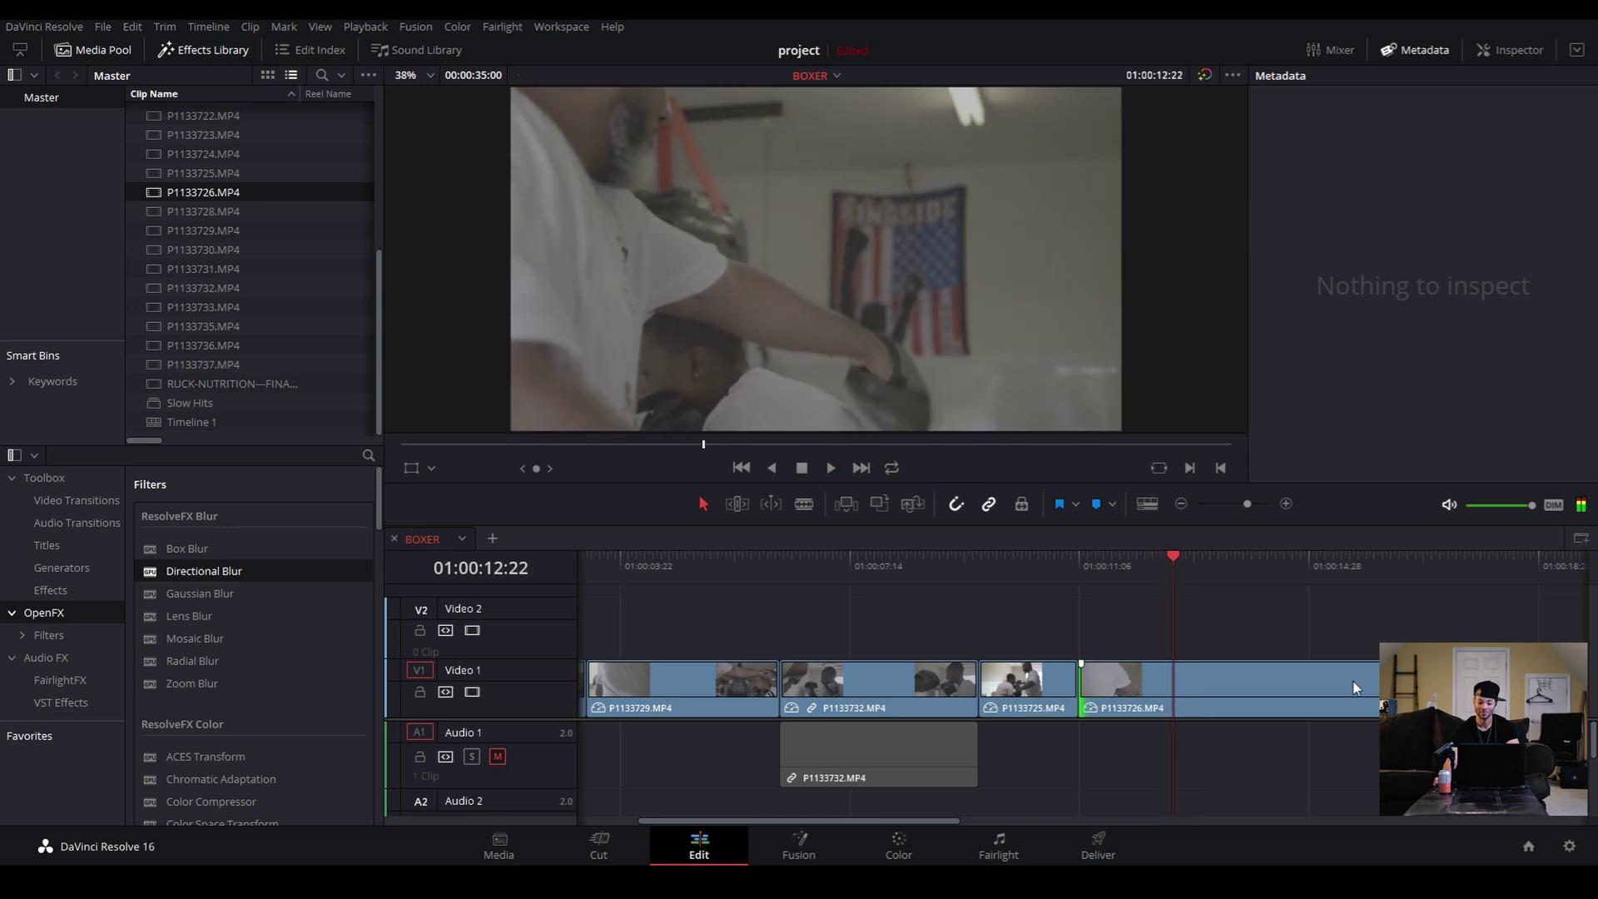
Trim the end of P1133726.MP4 back to 01:00:12:22 and step through the frames around the new end
{"action": "left_click_drag", "start_coordinate": [1448, 687], "coordinate": [1171, 687]}
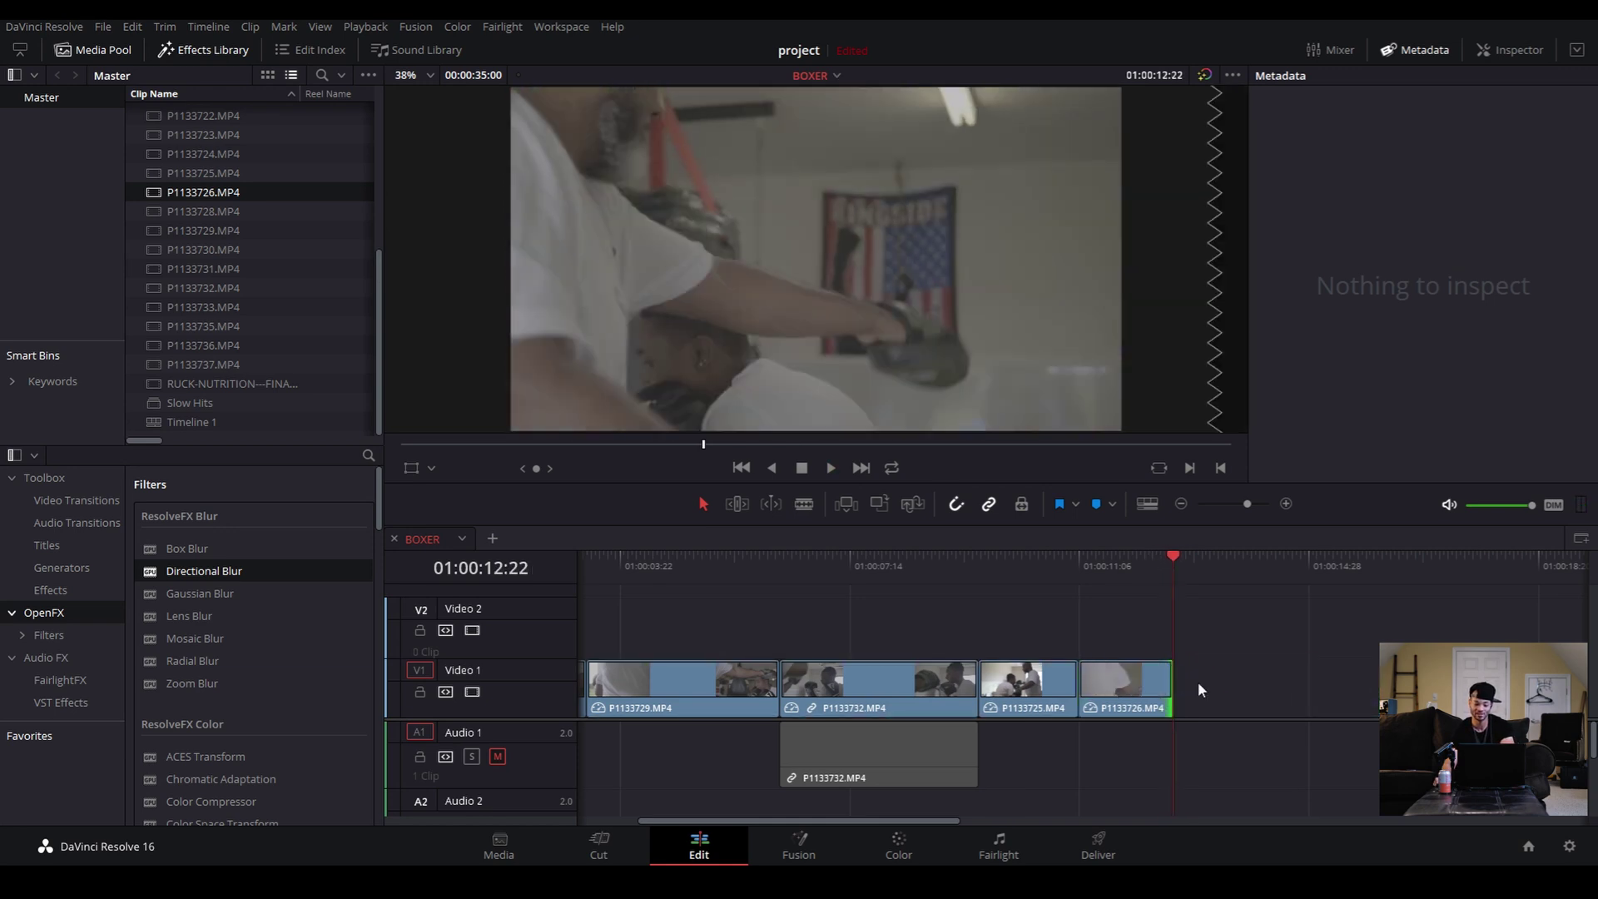
{"action": "key", "text": "Right"}
{"action": "key", "text": "Right"}
{"action": "key", "text": "Left"}
{"action": "key", "text": "Left"}
{"action": "key", "text": "Right"}
Nudge P1133726.MP4 slightly later, extend its start back to the end of P1133725.MP4, and replay it from the cut
{"action": "left_click_drag", "start_coordinate": [1129, 697], "coordinate": [1135, 697]}
{"action": "left_click", "coordinate": [1158, 556]}
{"action": "key", "text": "space"}
{"action": "left_click", "coordinate": [1156, 555]}
{"action": "left_click_drag", "start_coordinate": [1083, 685], "coordinate": [1079, 685]}
{"action": "left_click", "coordinate": [1068, 563]}
{"action": "key", "text": "space"}
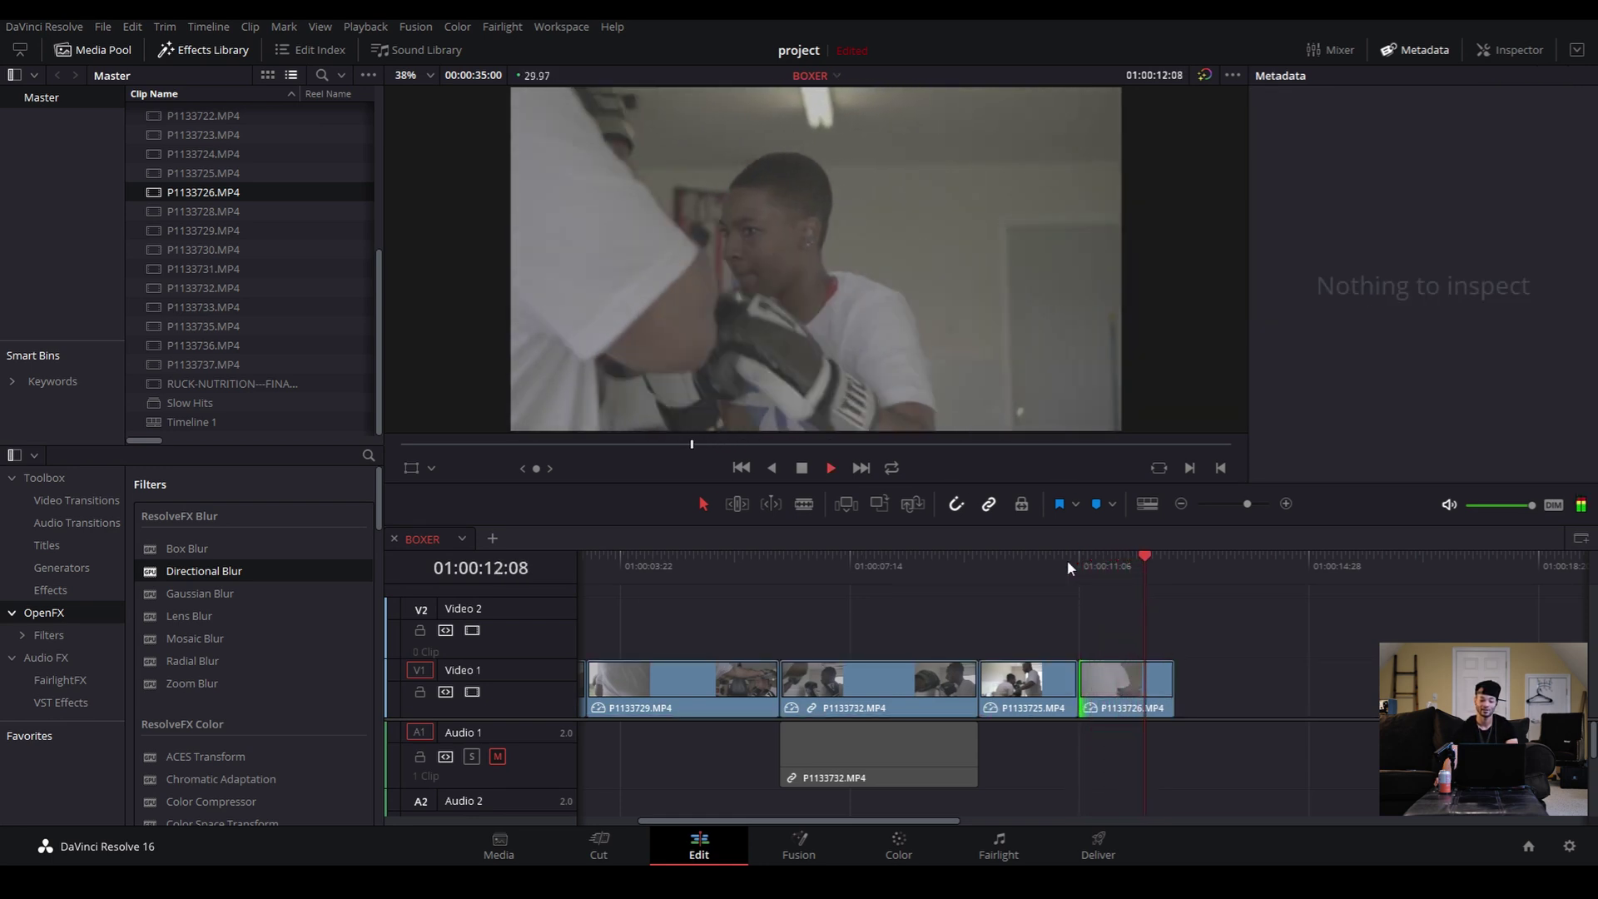
{"action": "left_click", "coordinate": [1069, 561]}
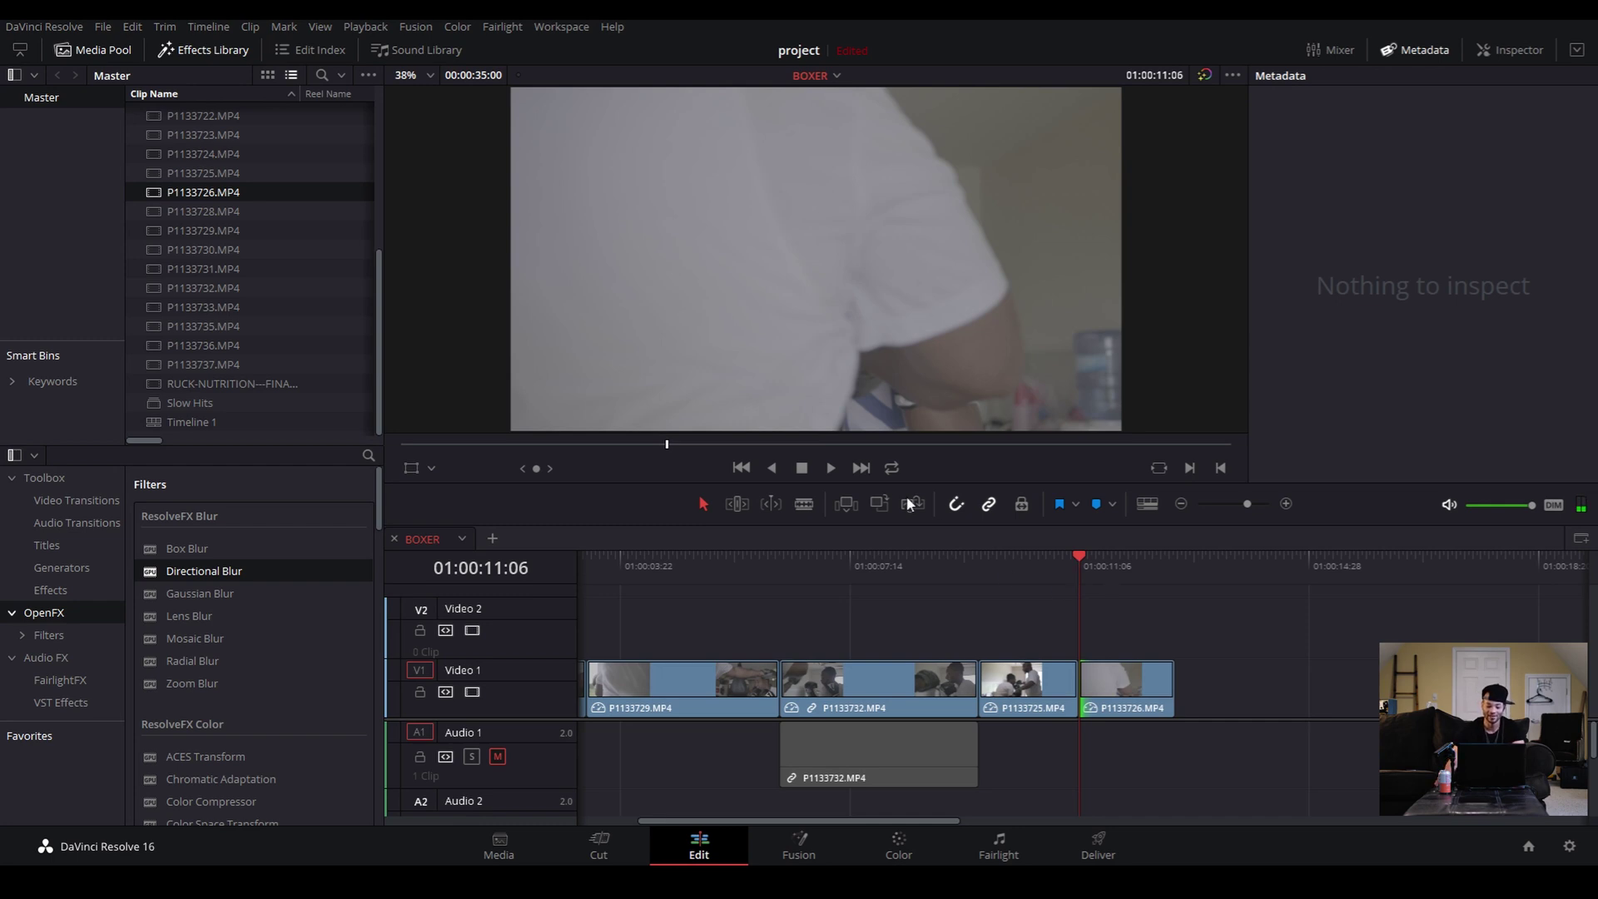
Try splitting P1133726.MP4 near its middle and deleting the second part, and undo both edits
{"action": "left_click", "coordinate": [800, 505]}
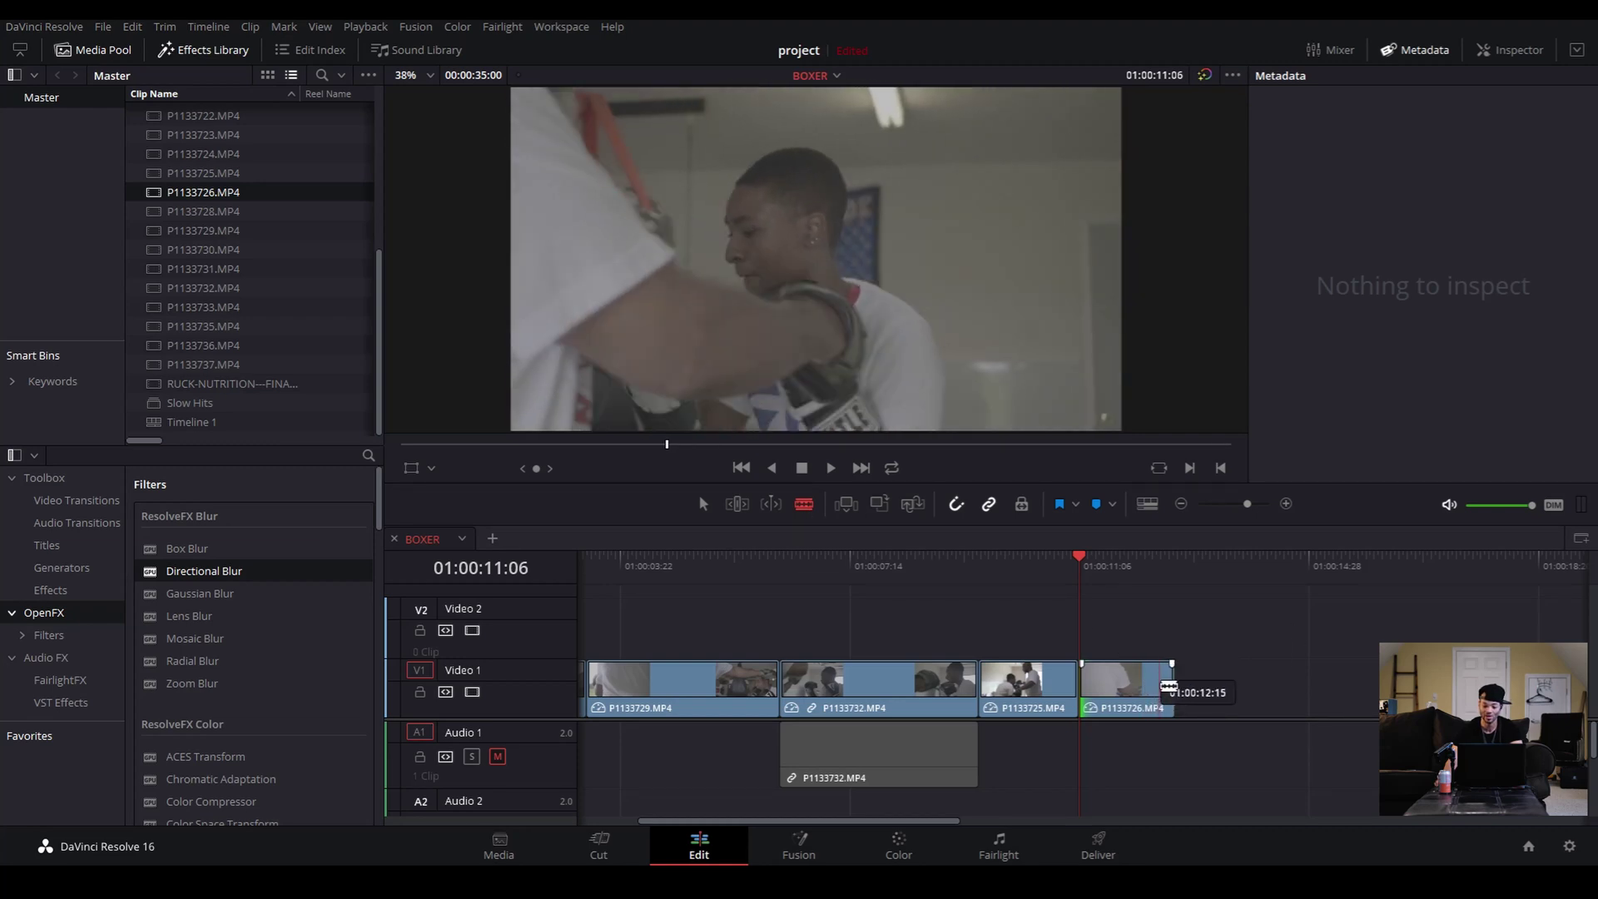
{"action": "left_click", "coordinate": [1129, 684]}
{"action": "key", "text": "a"}
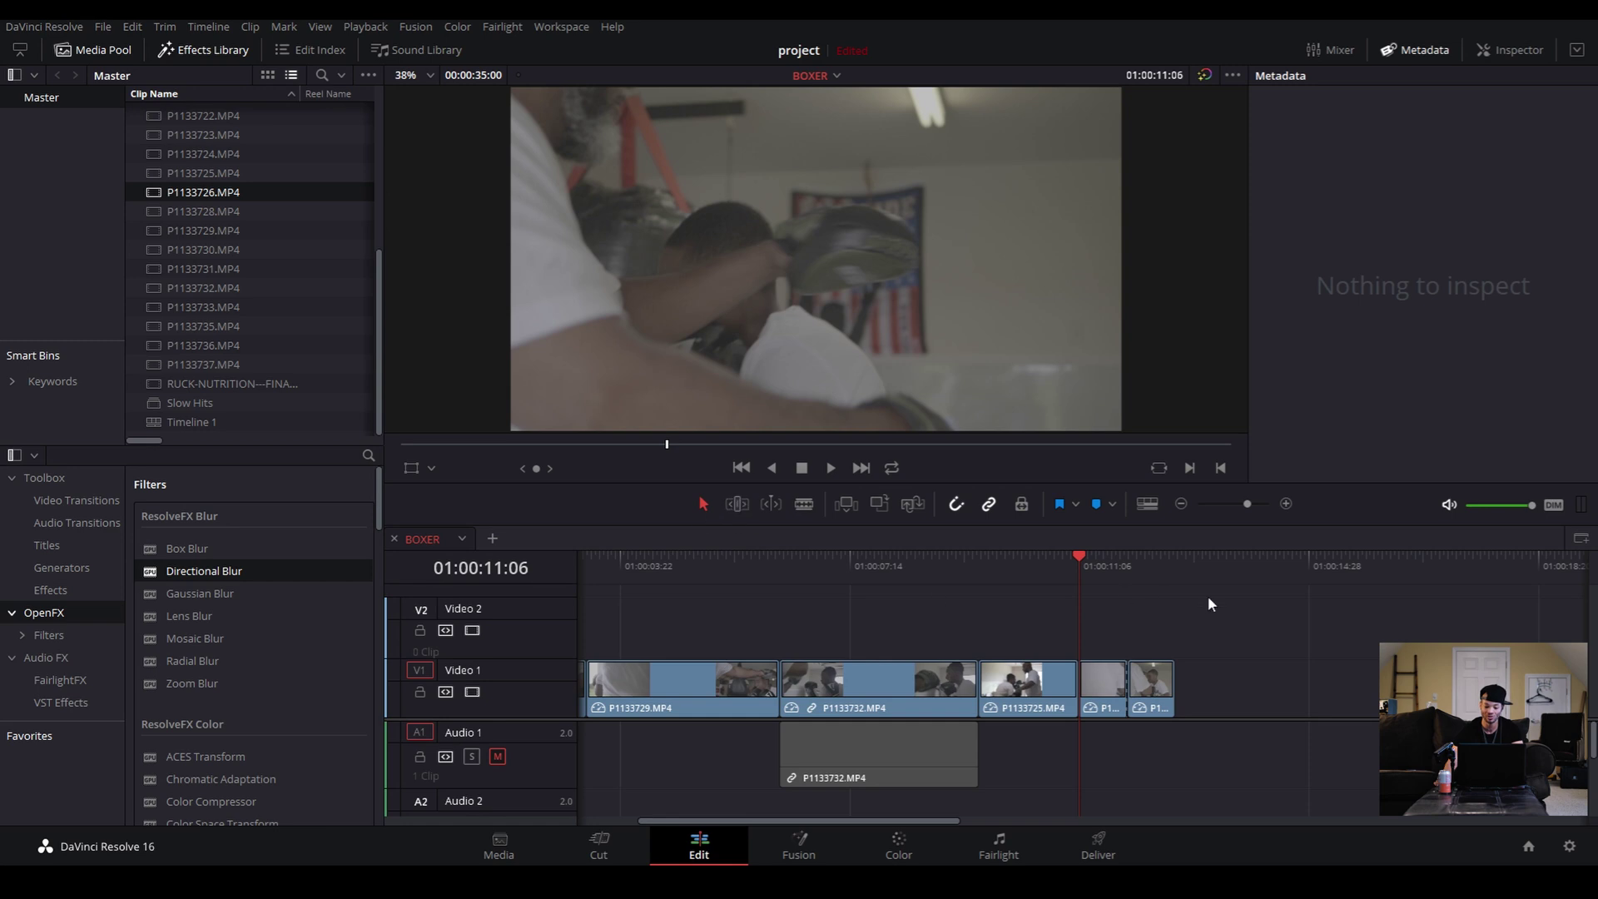
{"action": "left_click", "coordinate": [1158, 698]}
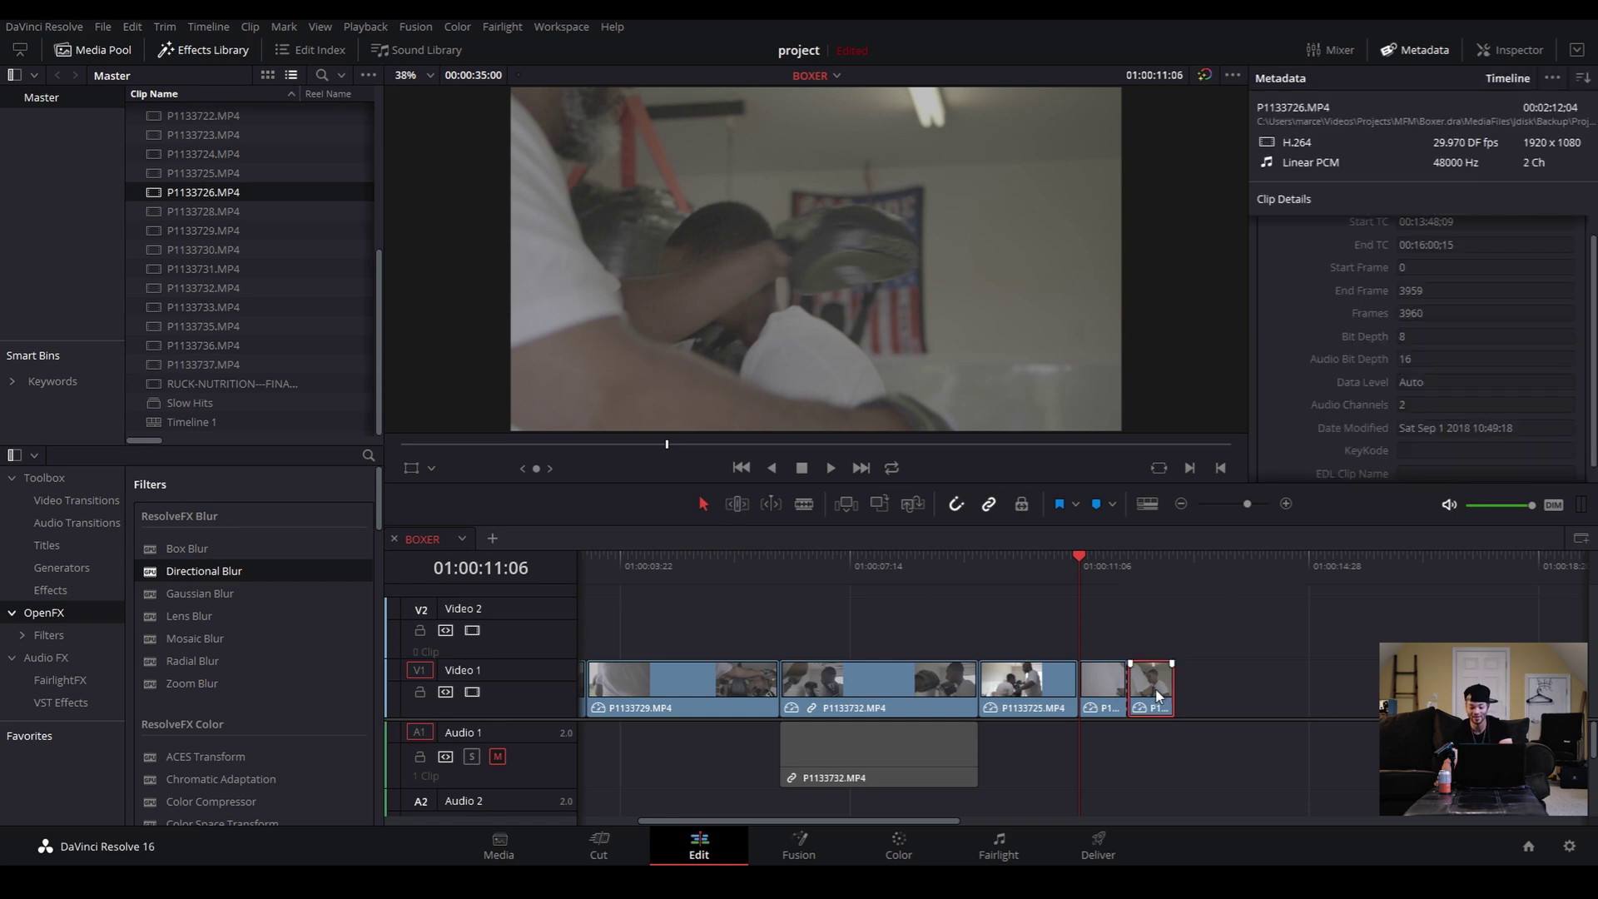
{"action": "key", "text": "Delete"}
{"action": "key", "text": "ctrl+z"}
{"action": "key", "text": "ctrl+z"}
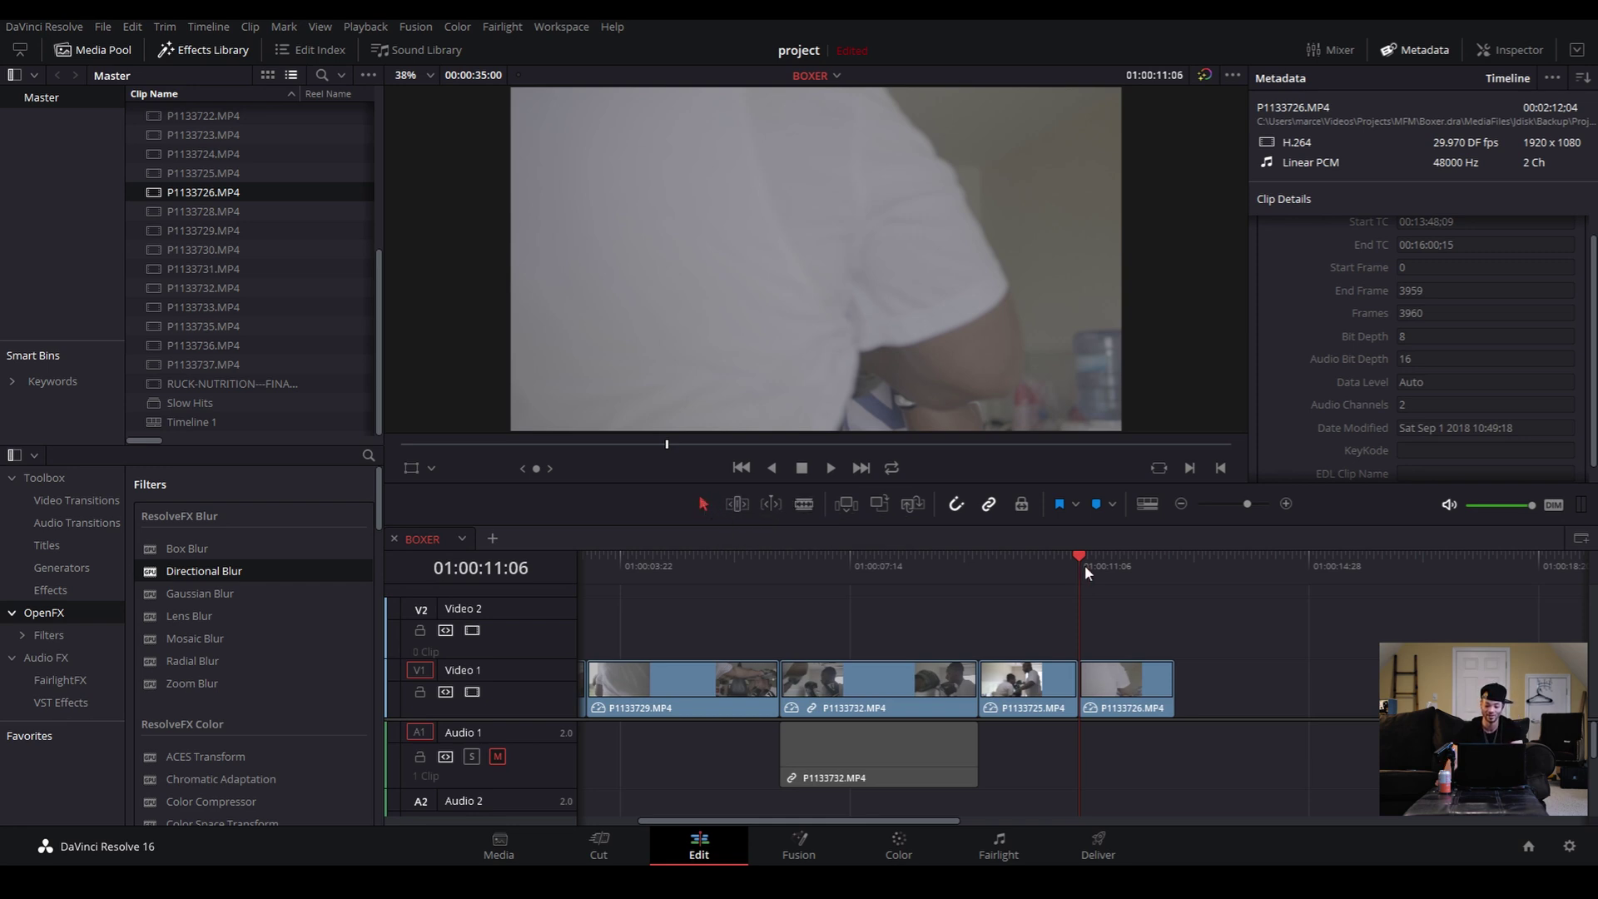
Try shifting P1133726.MP4 slightly against the end of P1133725.MP4 and replay the sequence to 01:00:13:04
{"action": "key", "text": "space"}
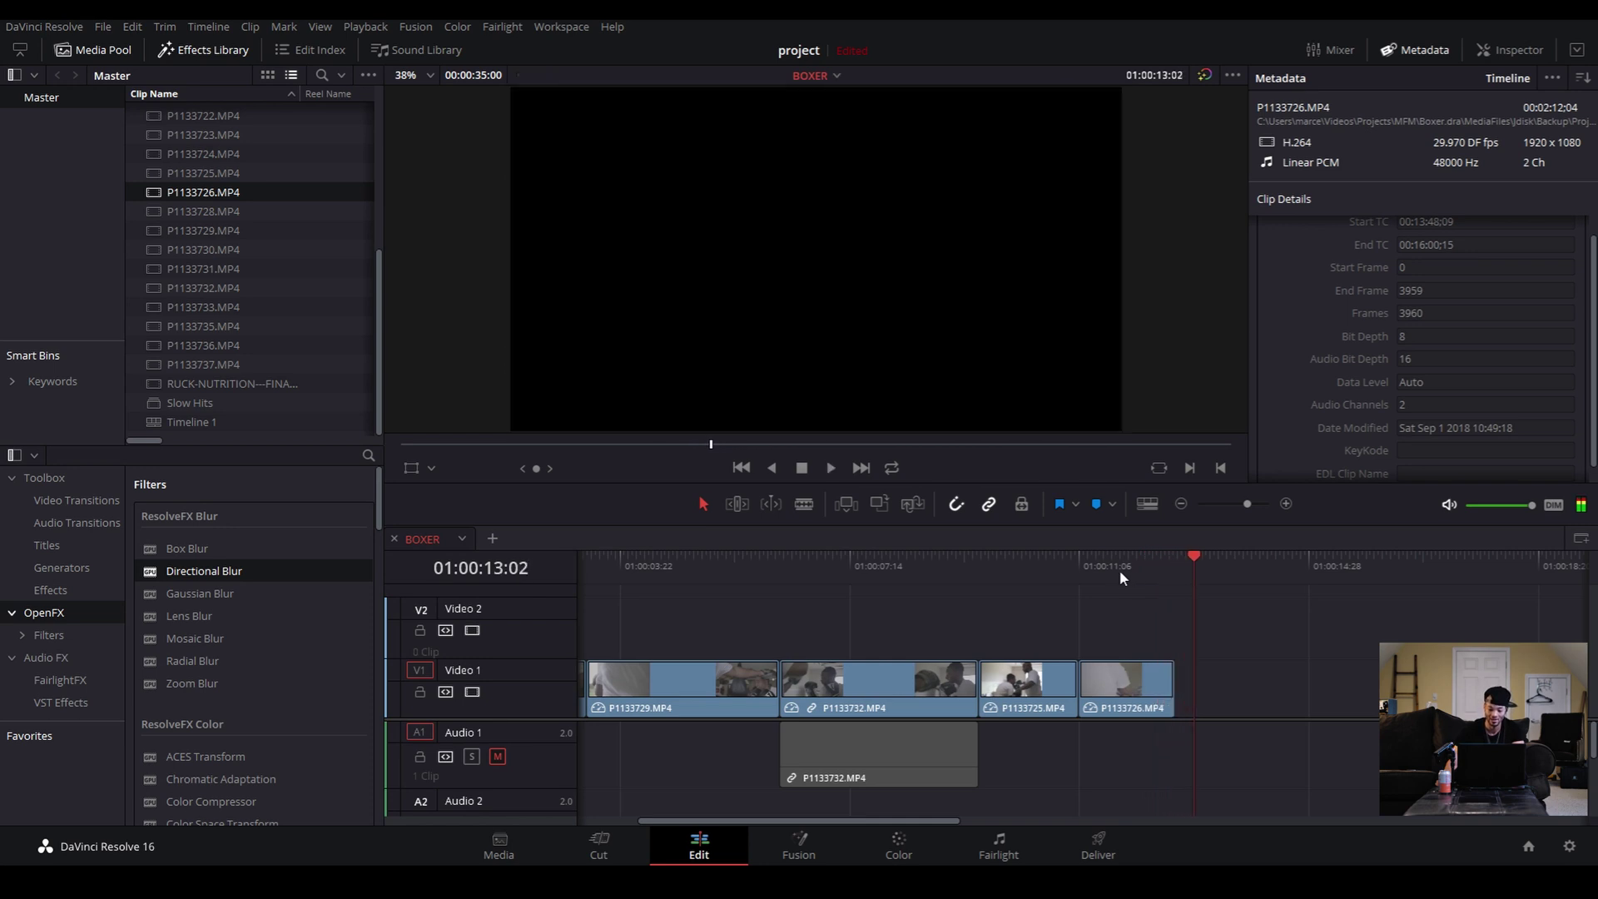
{"action": "left_click", "coordinate": [1120, 570]}
{"action": "left_click", "coordinate": [956, 504]}
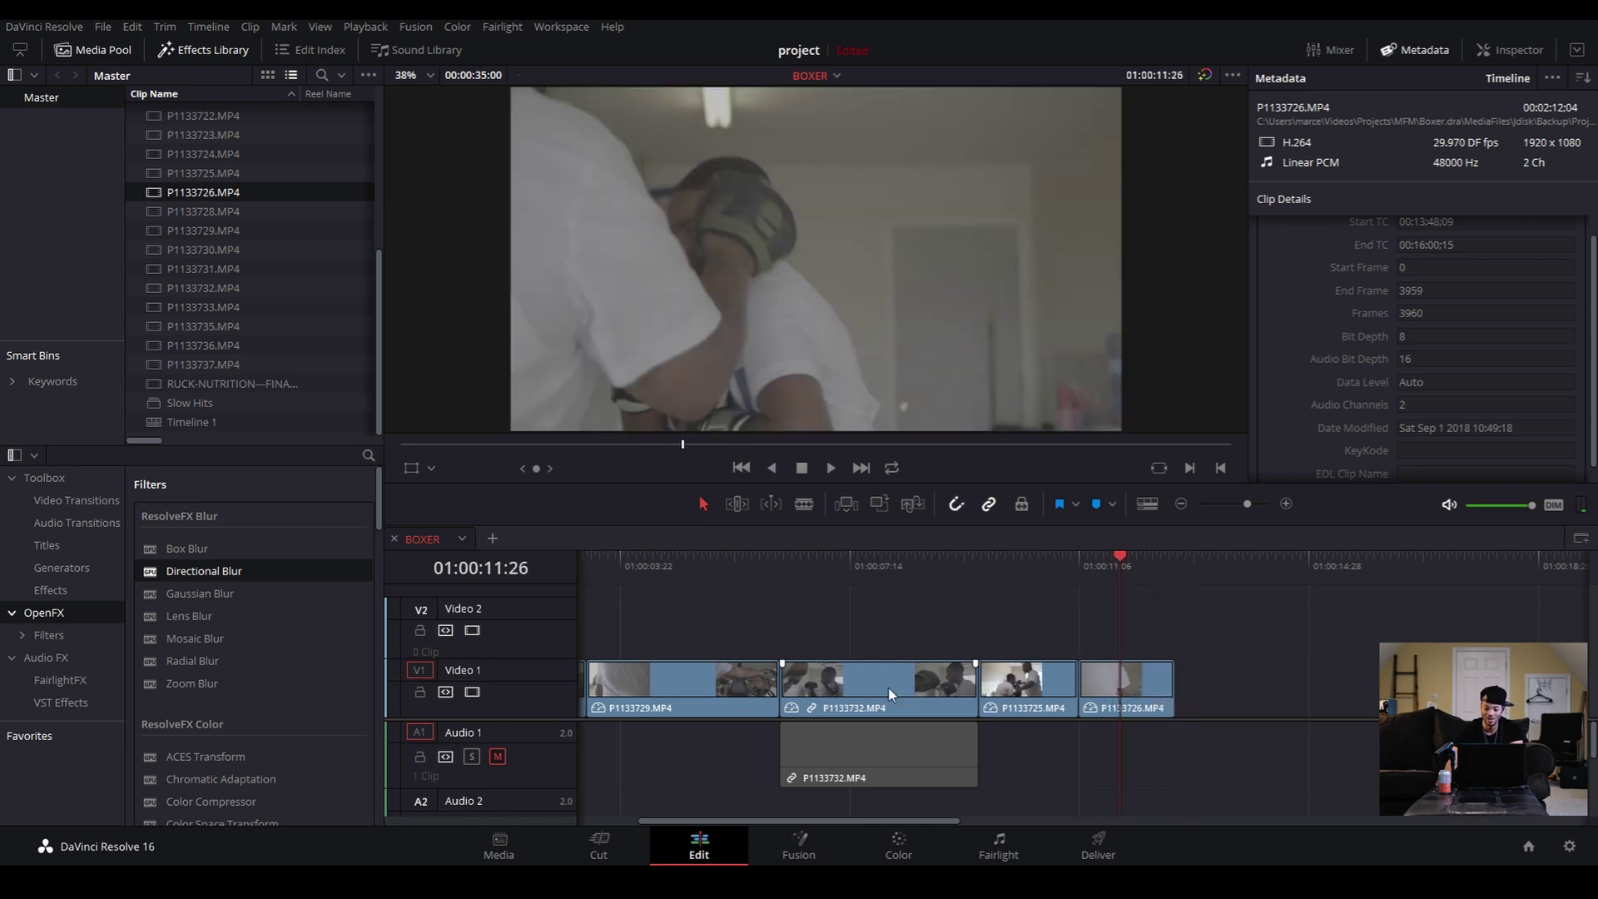
{"action": "mouse_move", "coordinate": [1120, 687]}
{"action": "left_mouse_down"}
{"action": "mouse_move", "coordinate": [1331, 687]}
{"action": "mouse_move", "coordinate": [1124, 688]}
{"action": "left_mouse_up"}
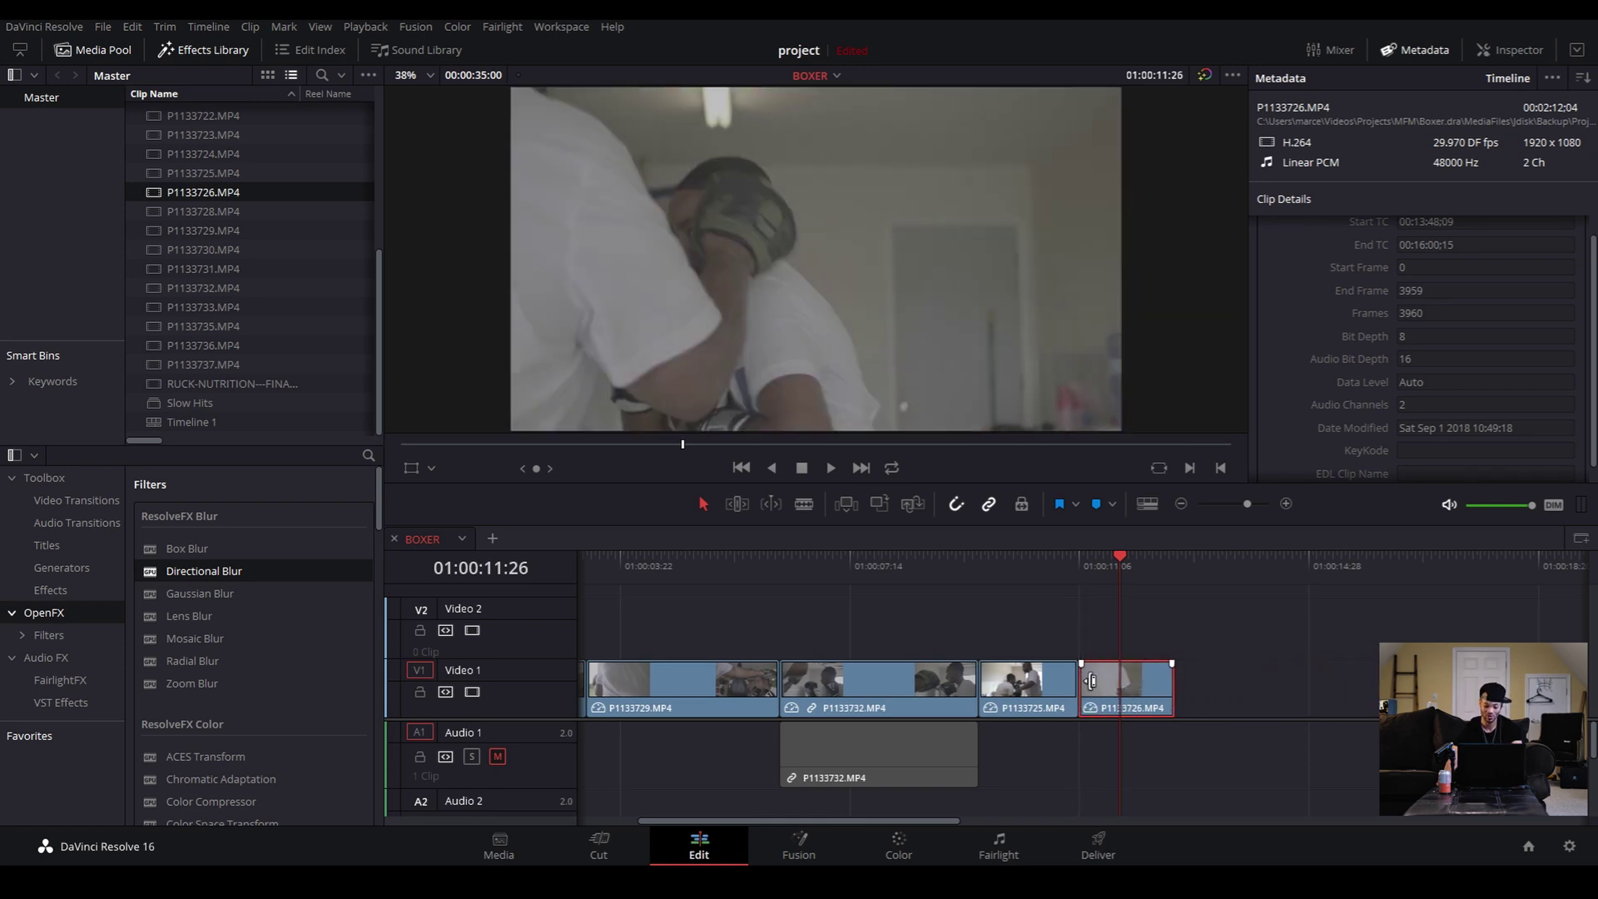
{"action": "mouse_move", "coordinate": [1140, 695]}
{"action": "left_mouse_down"}
{"action": "mouse_move", "coordinate": [1378, 634]}
{"action": "mouse_move", "coordinate": [1350, 696]}
{"action": "mouse_move", "coordinate": [1117, 686]}
{"action": "left_mouse_up"}
{"action": "mouse_move", "coordinate": [1122, 696]}
{"action": "left_mouse_down"}
{"action": "mouse_move", "coordinate": [1273, 696]}
{"action": "mouse_move", "coordinate": [1117, 693]}
{"action": "left_mouse_up"}
{"action": "left_click", "coordinate": [1051, 568]}
{"action": "key", "text": "space"}
{"action": "key", "text": "space"}
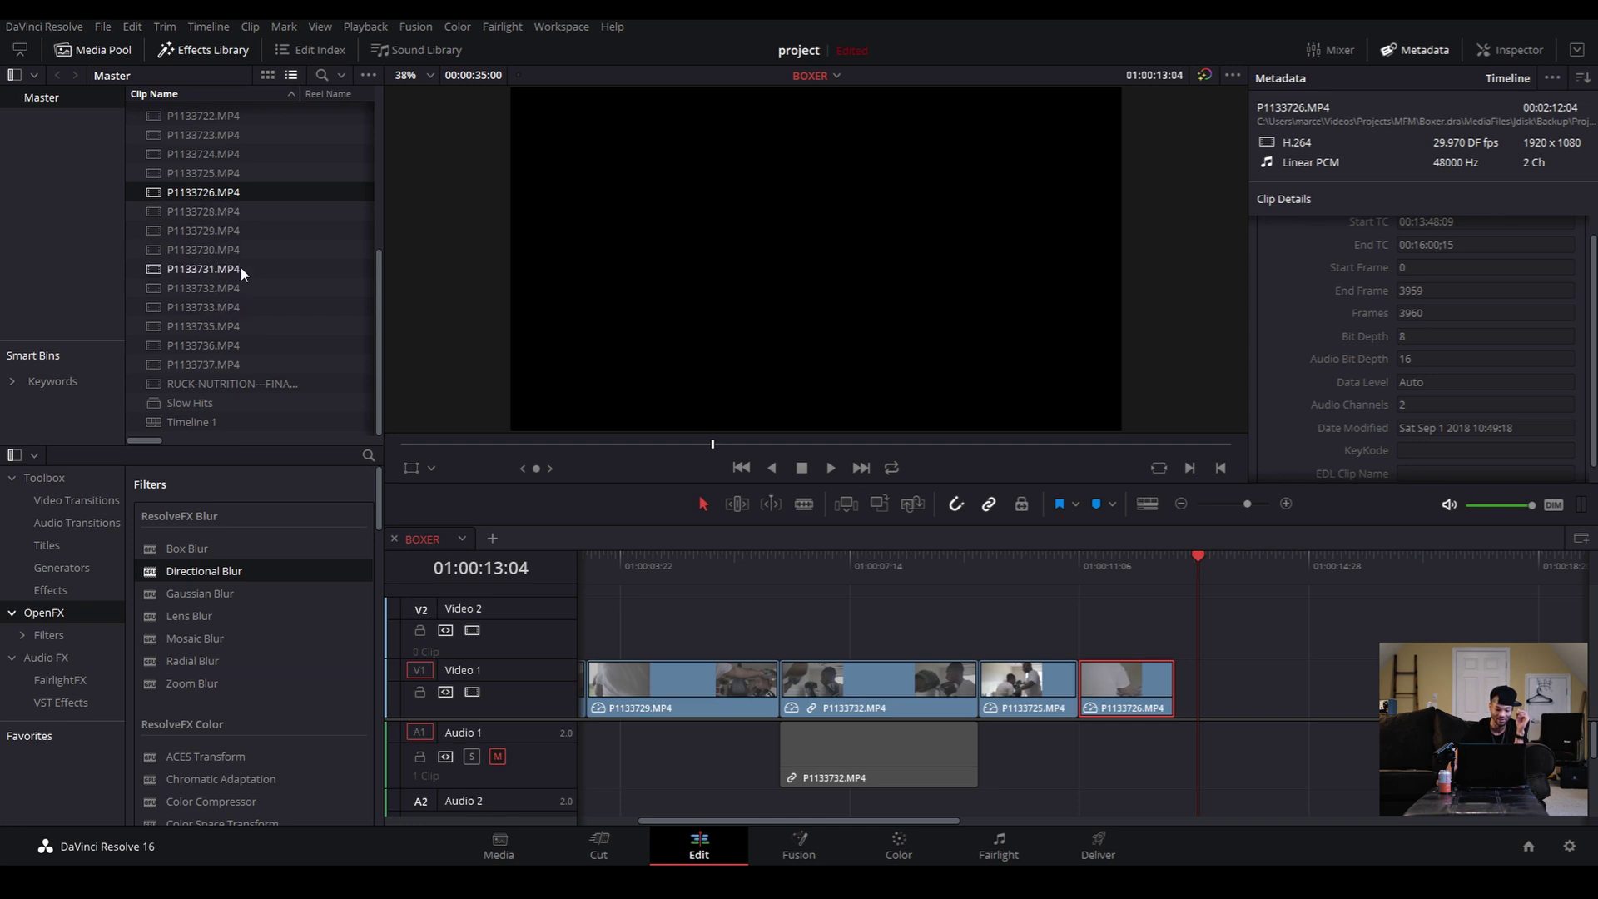
Preview P1133733.MP4 from its start and place its video on Video 1 directly after P1133726.MP4
{"action": "left_click", "coordinate": [213, 307]}
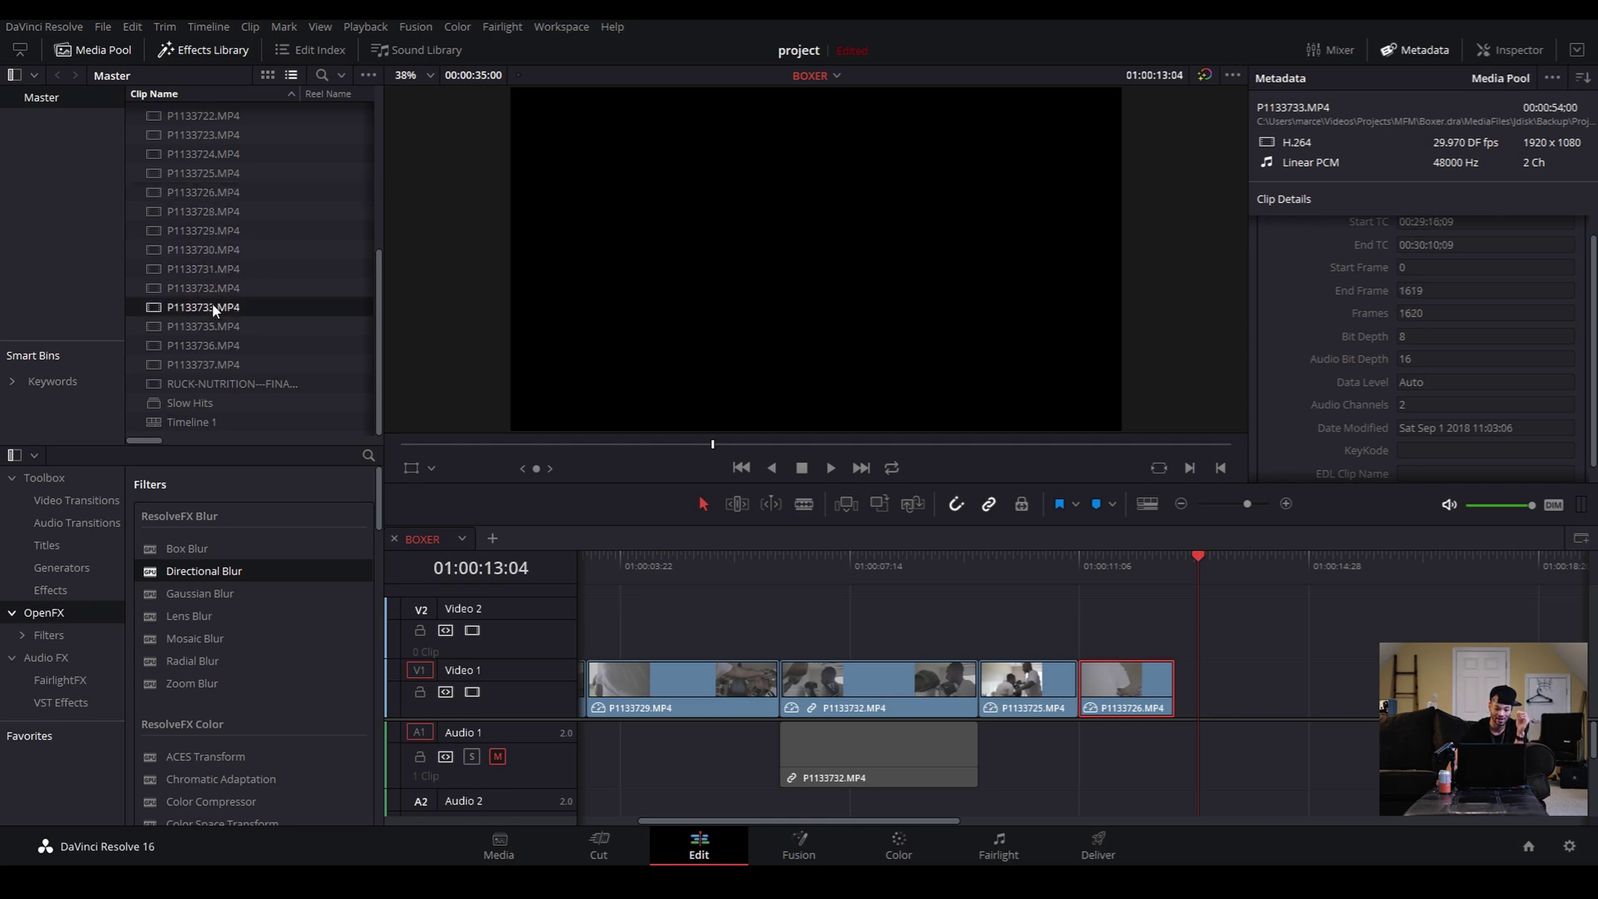
{"action": "double_click", "coordinate": [213, 307]}
{"action": "left_click_drag", "start_coordinate": [421, 445], "coordinate": [401, 445]}
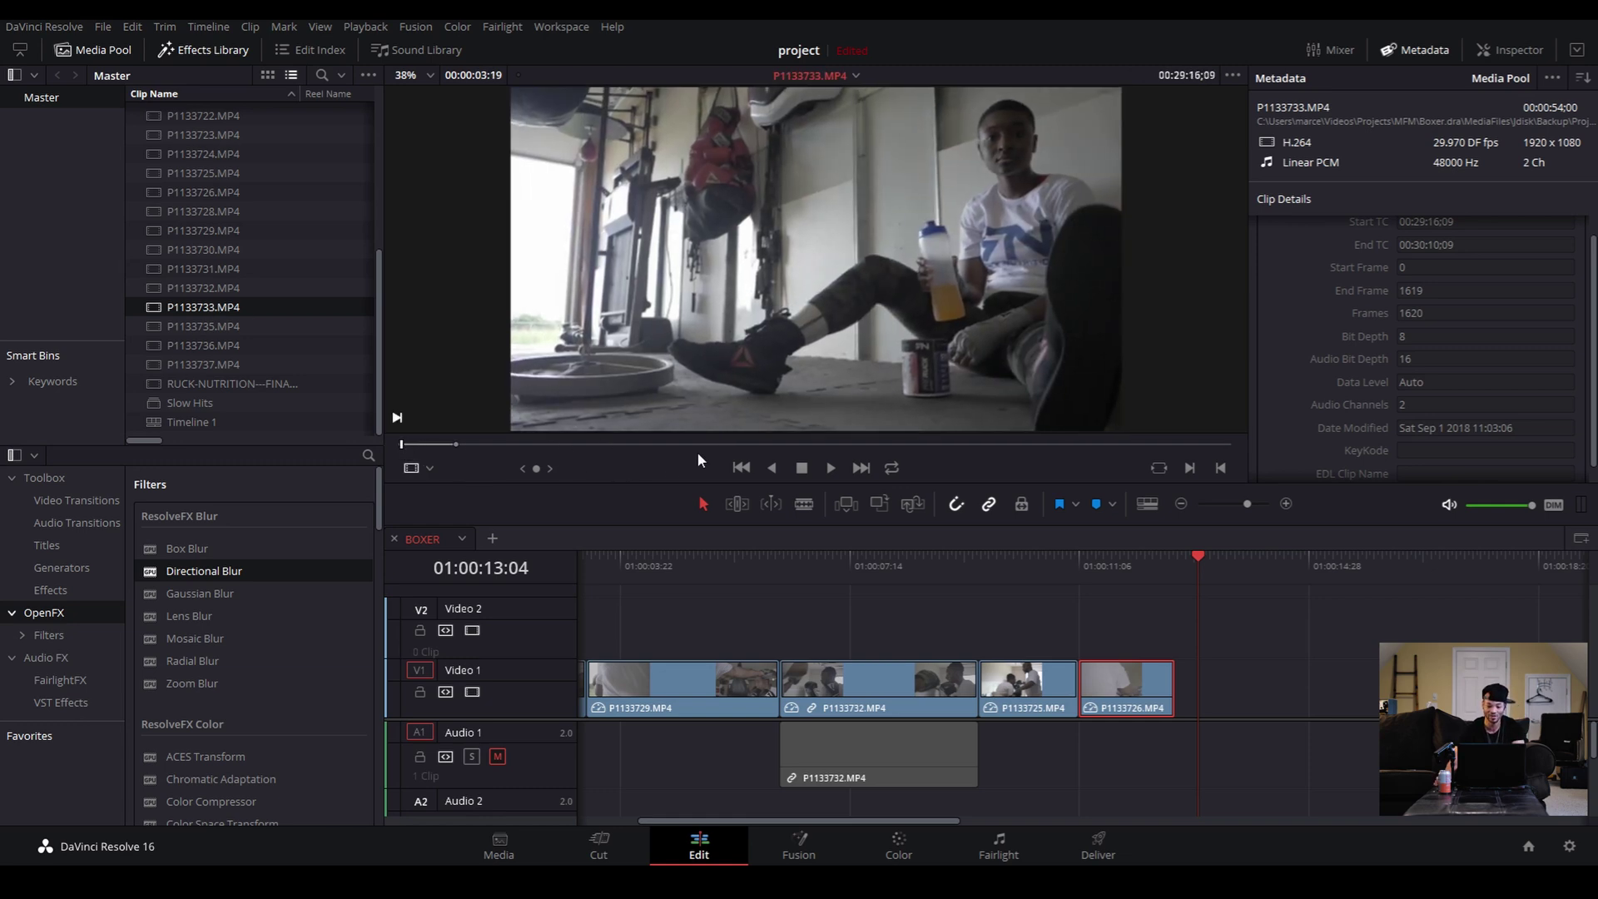
{"action": "key", "text": "space"}
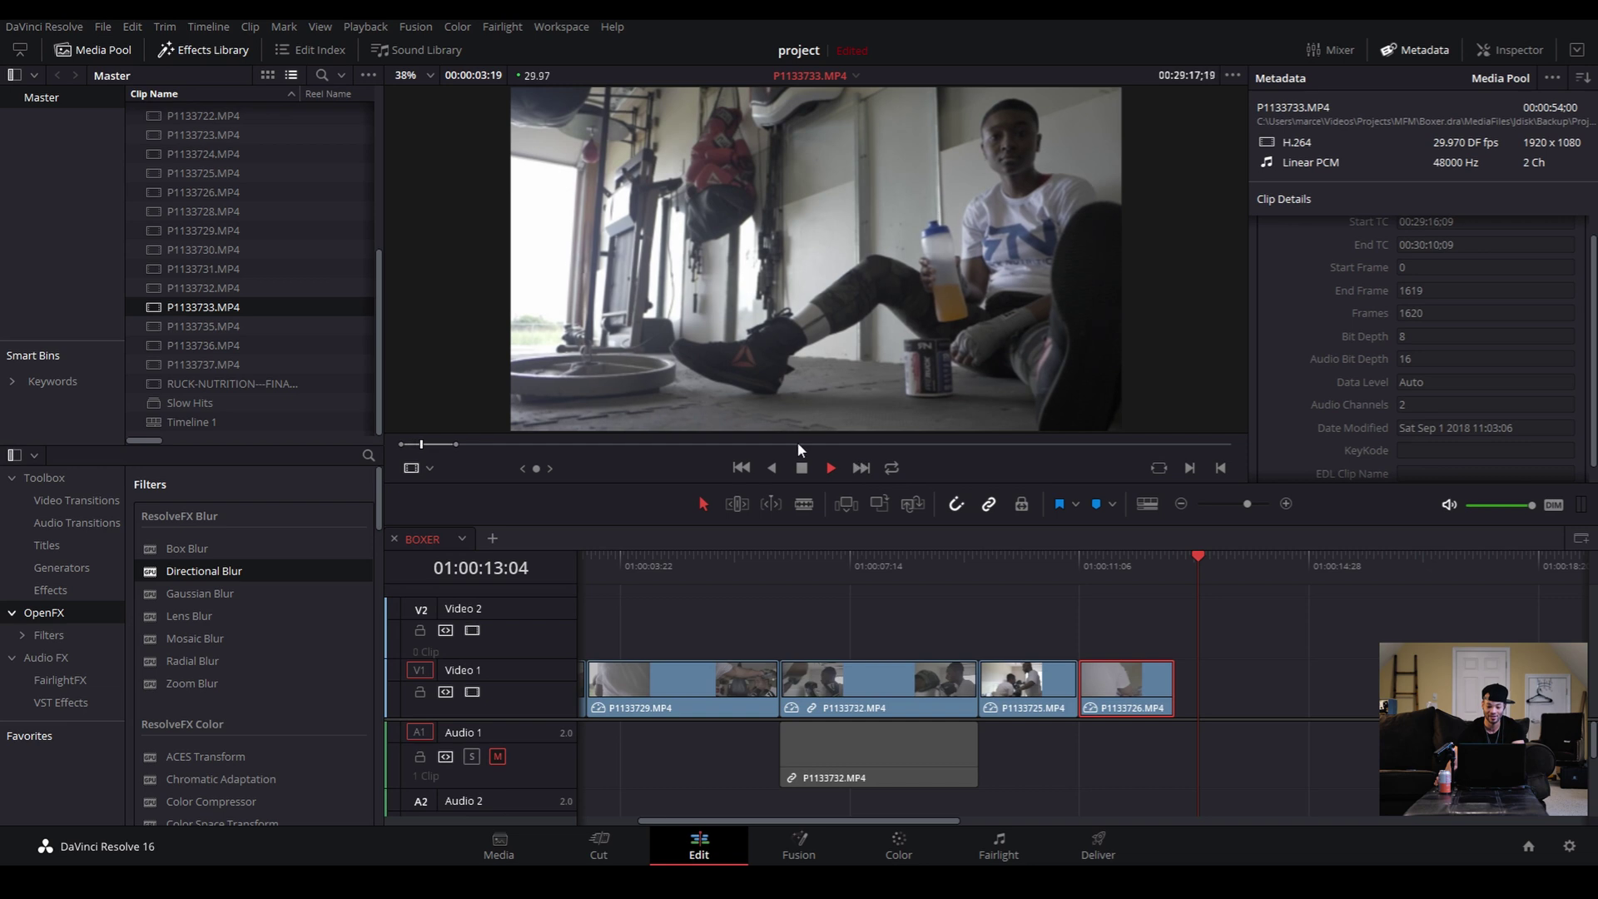
{"action": "key", "text": "space"}
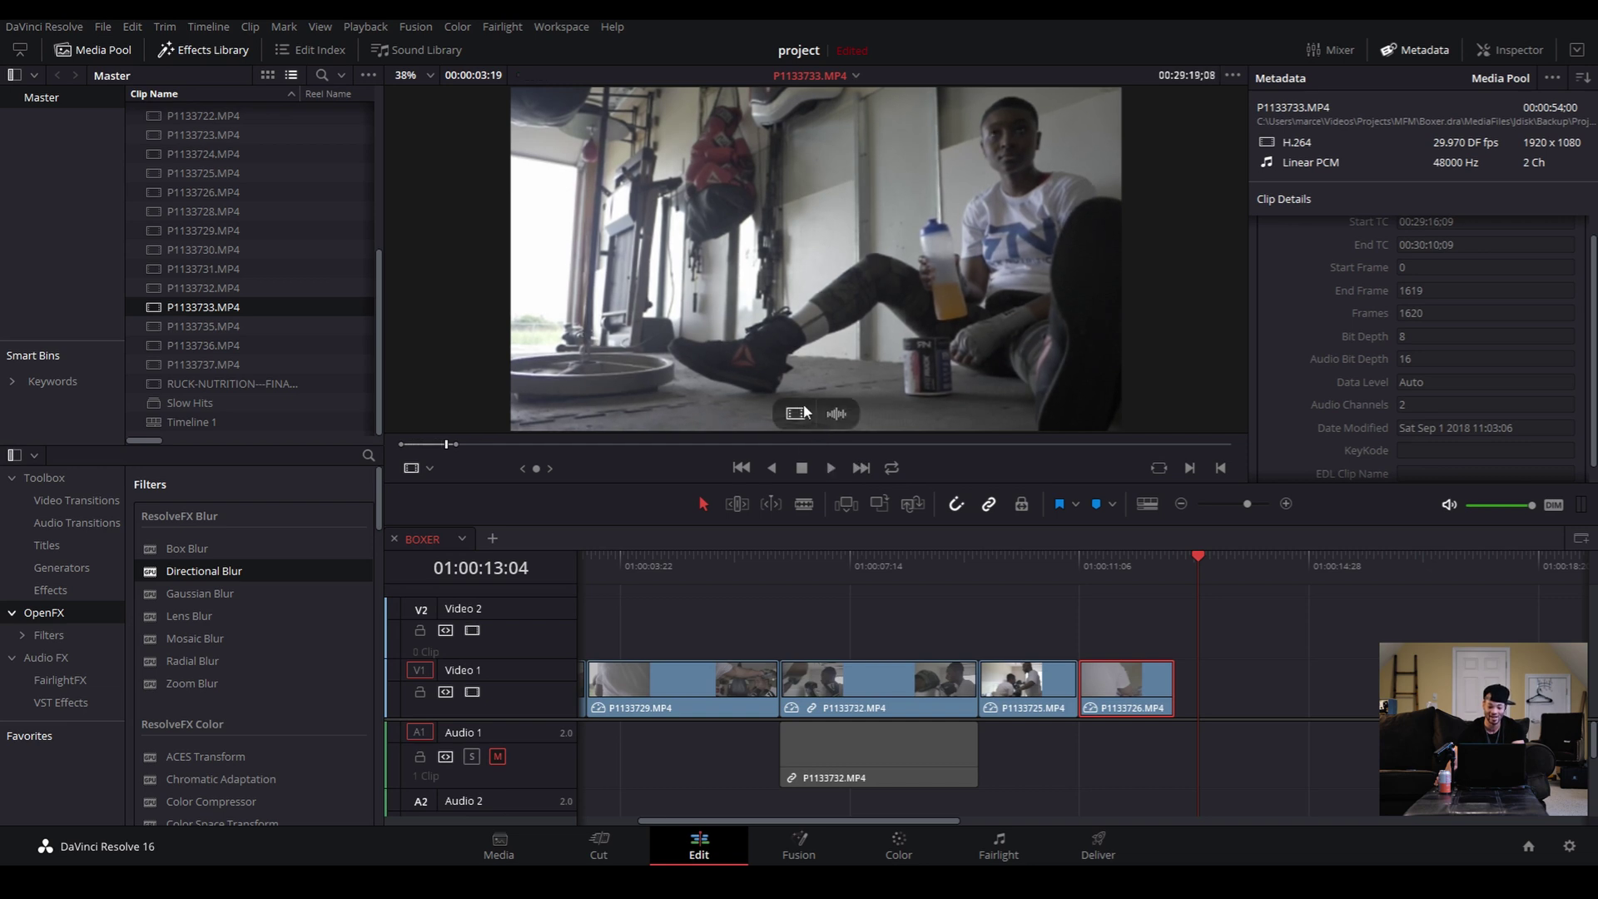
{"action": "left_click_drag", "start_coordinate": [797, 414], "coordinate": [1182, 678]}
Play the sequence from the beginning, then listen again from the start of P1133733.MP4 to find its cut point in the music
{"action": "key", "text": "Home"}
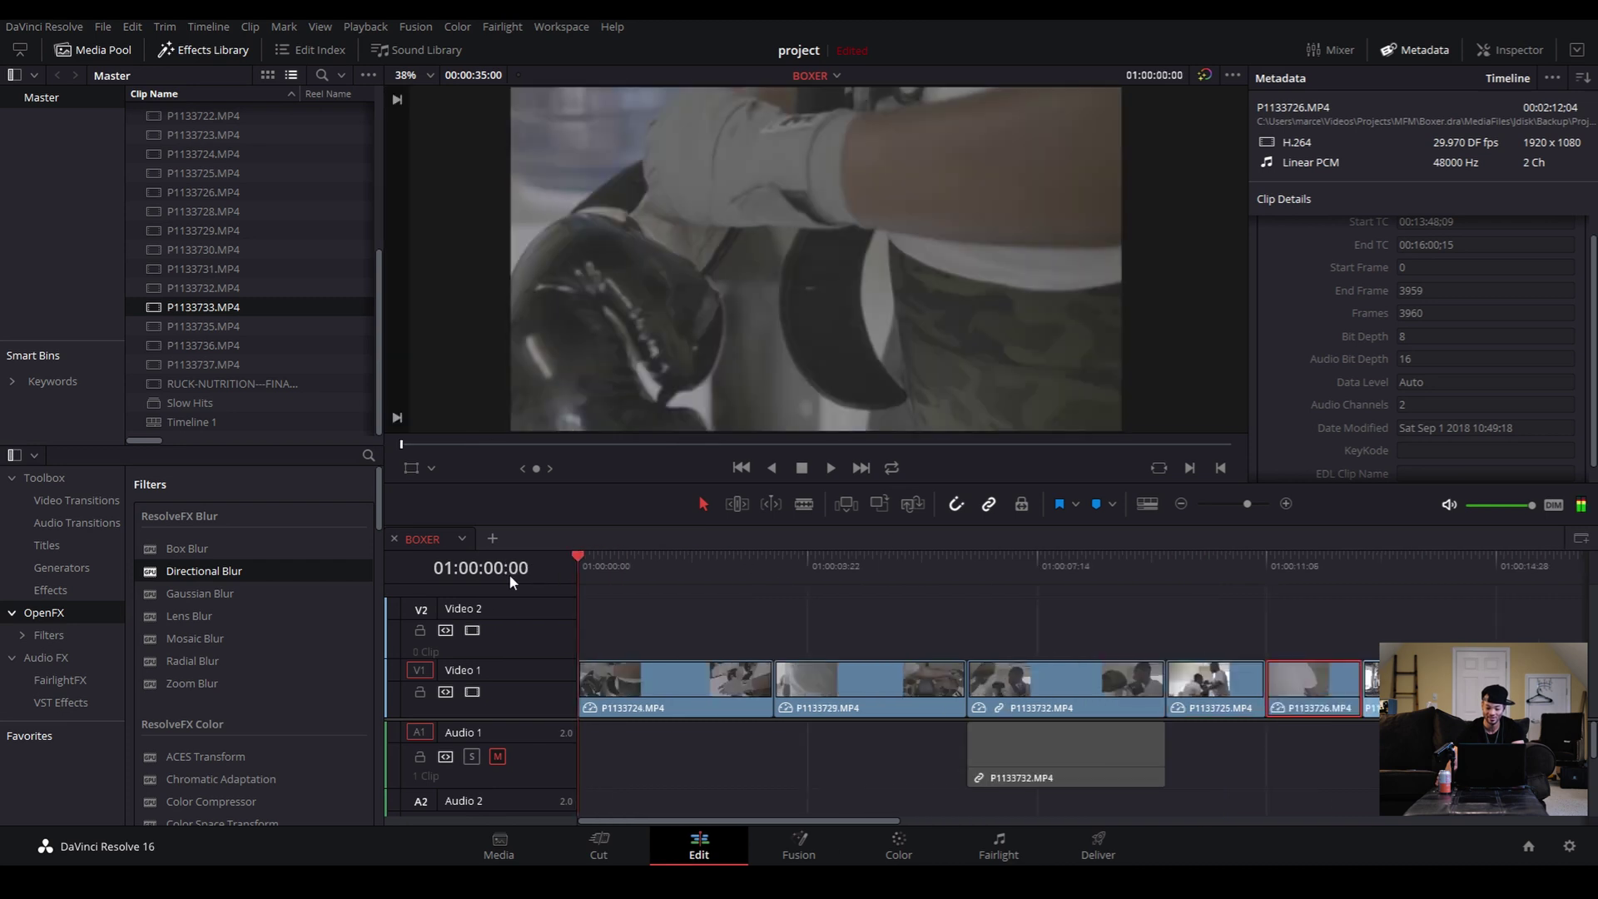
{"action": "left_click", "coordinate": [1180, 504]}
{"action": "key", "text": "space"}
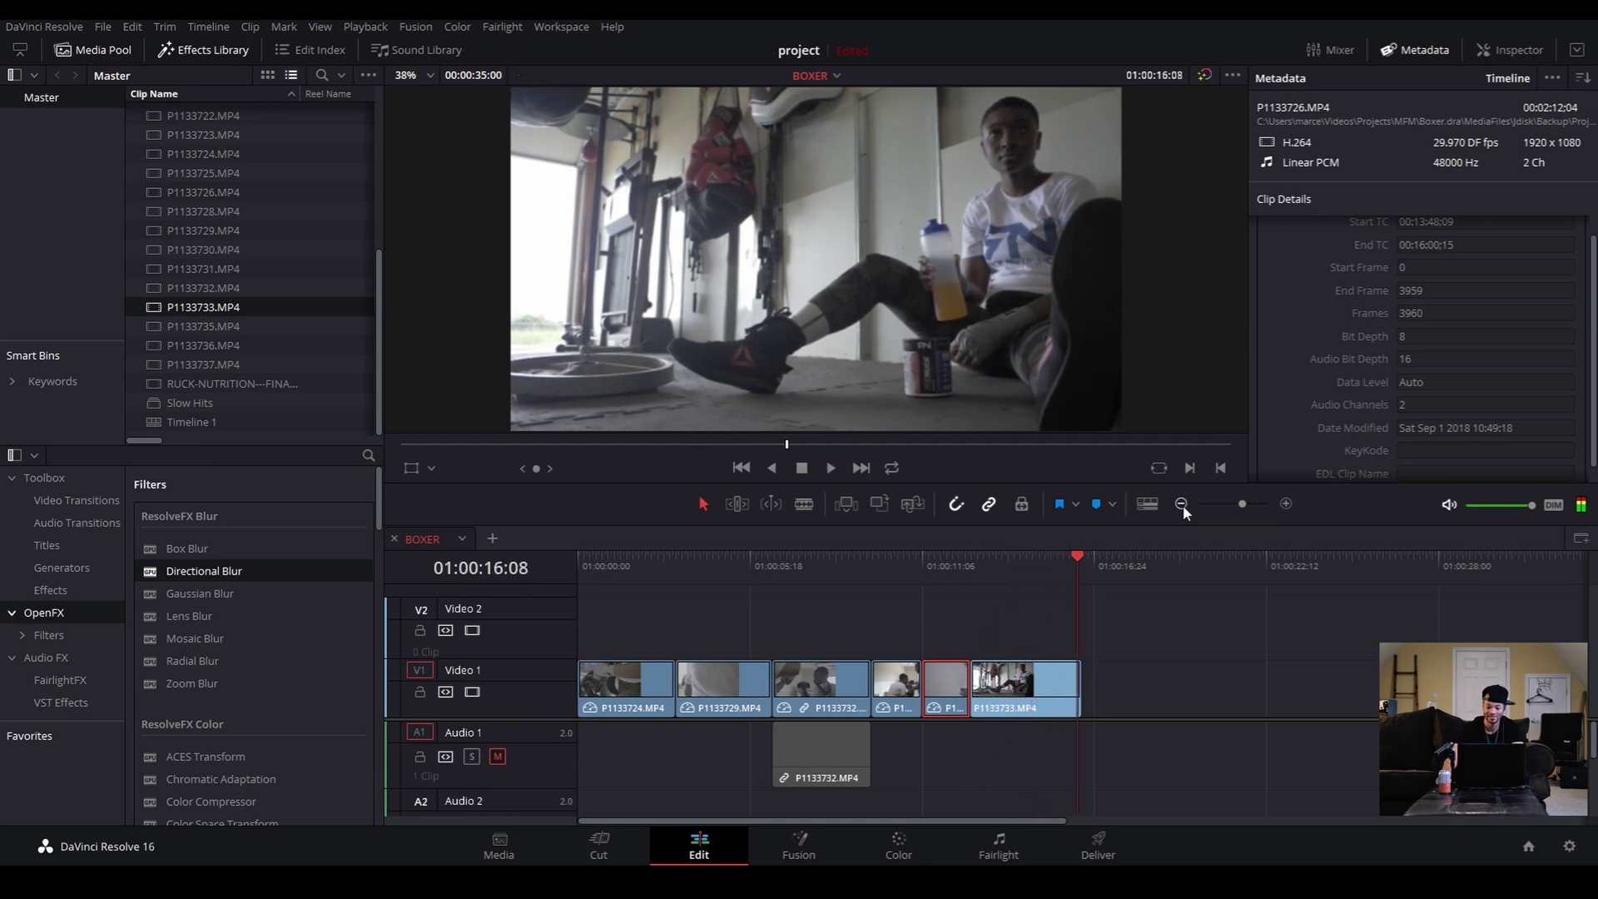
{"action": "left_click", "coordinate": [974, 565]}
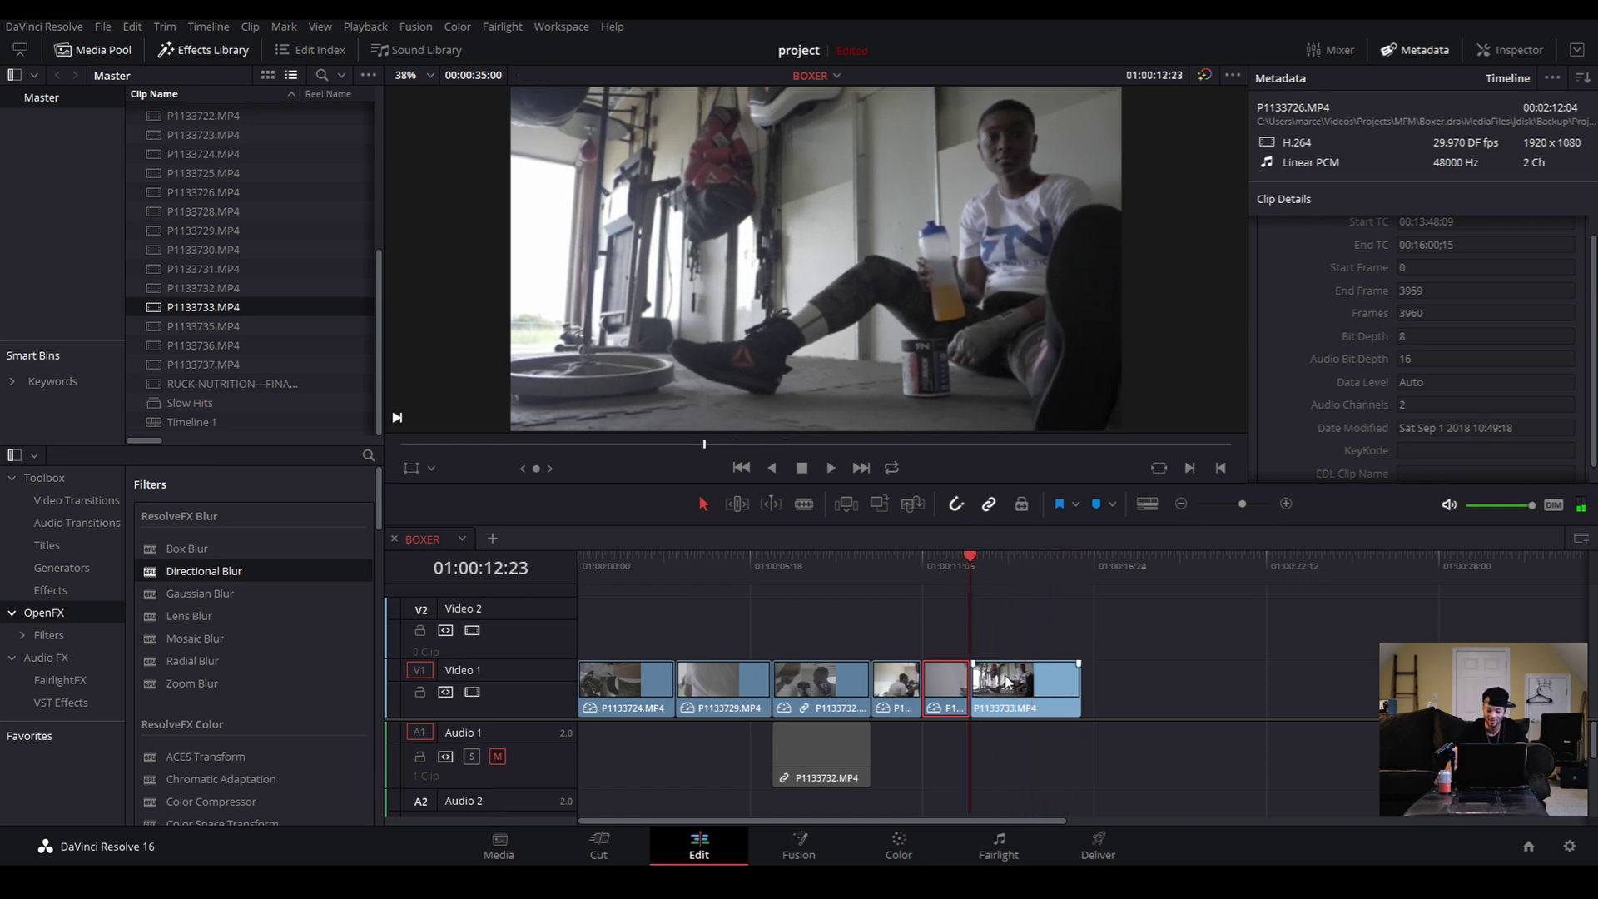
{"action": "mouse_move", "coordinate": [1022, 697]}
{"action": "left_mouse_down"}
{"action": "mouse_move", "coordinate": [1065, 700]}
{"action": "mouse_move", "coordinate": [994, 706]}
{"action": "left_mouse_up"}
{"action": "left_click", "coordinate": [1014, 700]}
{"action": "left_click", "coordinate": [1036, 701]}
{"action": "key", "text": "space"}
{"action": "key", "text": "space"}
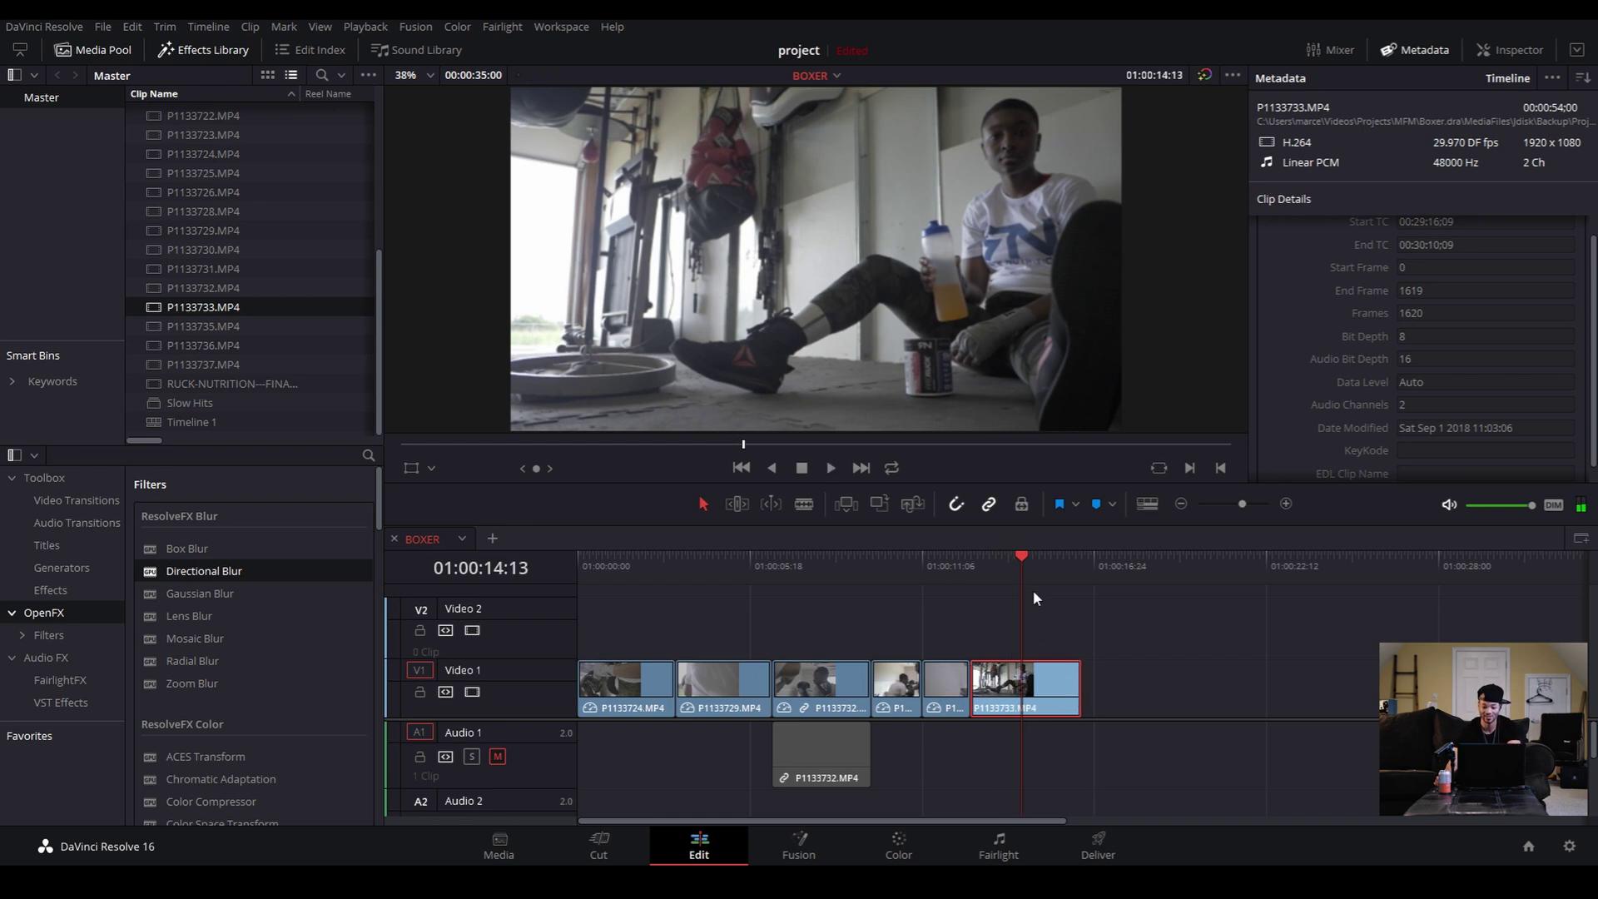
Replay P1133733.MP4 from its start, trim its end back to 01:00:14:13, and check the new cut against the music
{"action": "key", "text": "space"}
{"action": "key", "text": "space"}
{"action": "left_click", "coordinate": [969, 566]}
{"action": "key", "text": "space"}
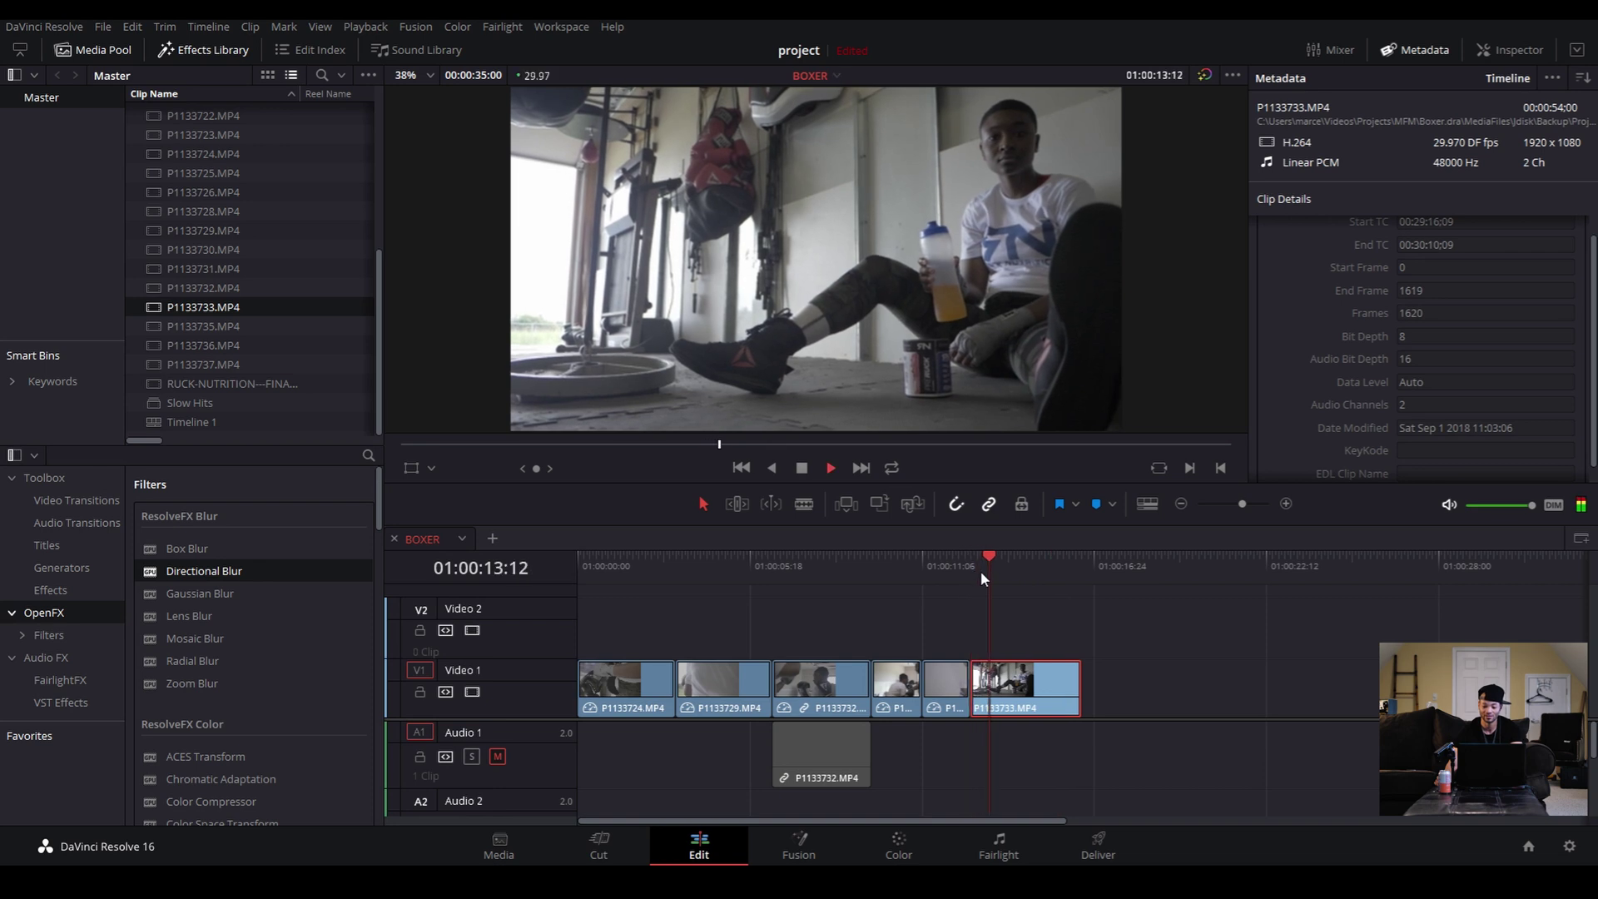
{"action": "key", "text": "space"}
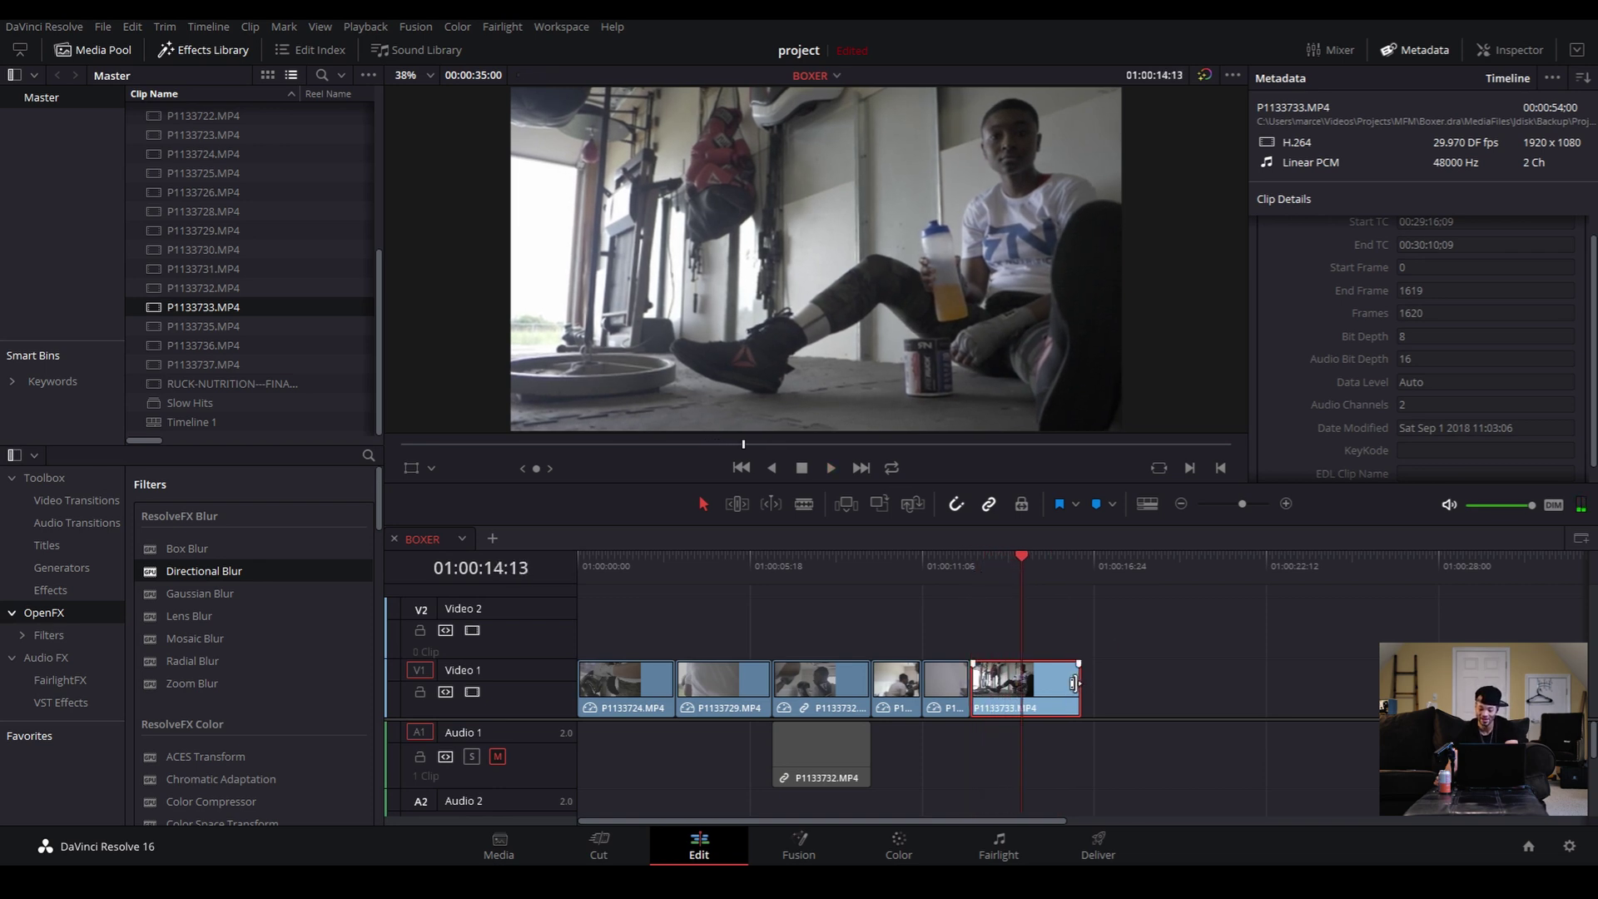
{"action": "left_click_drag", "start_coordinate": [1074, 684], "coordinate": [1013, 684]}
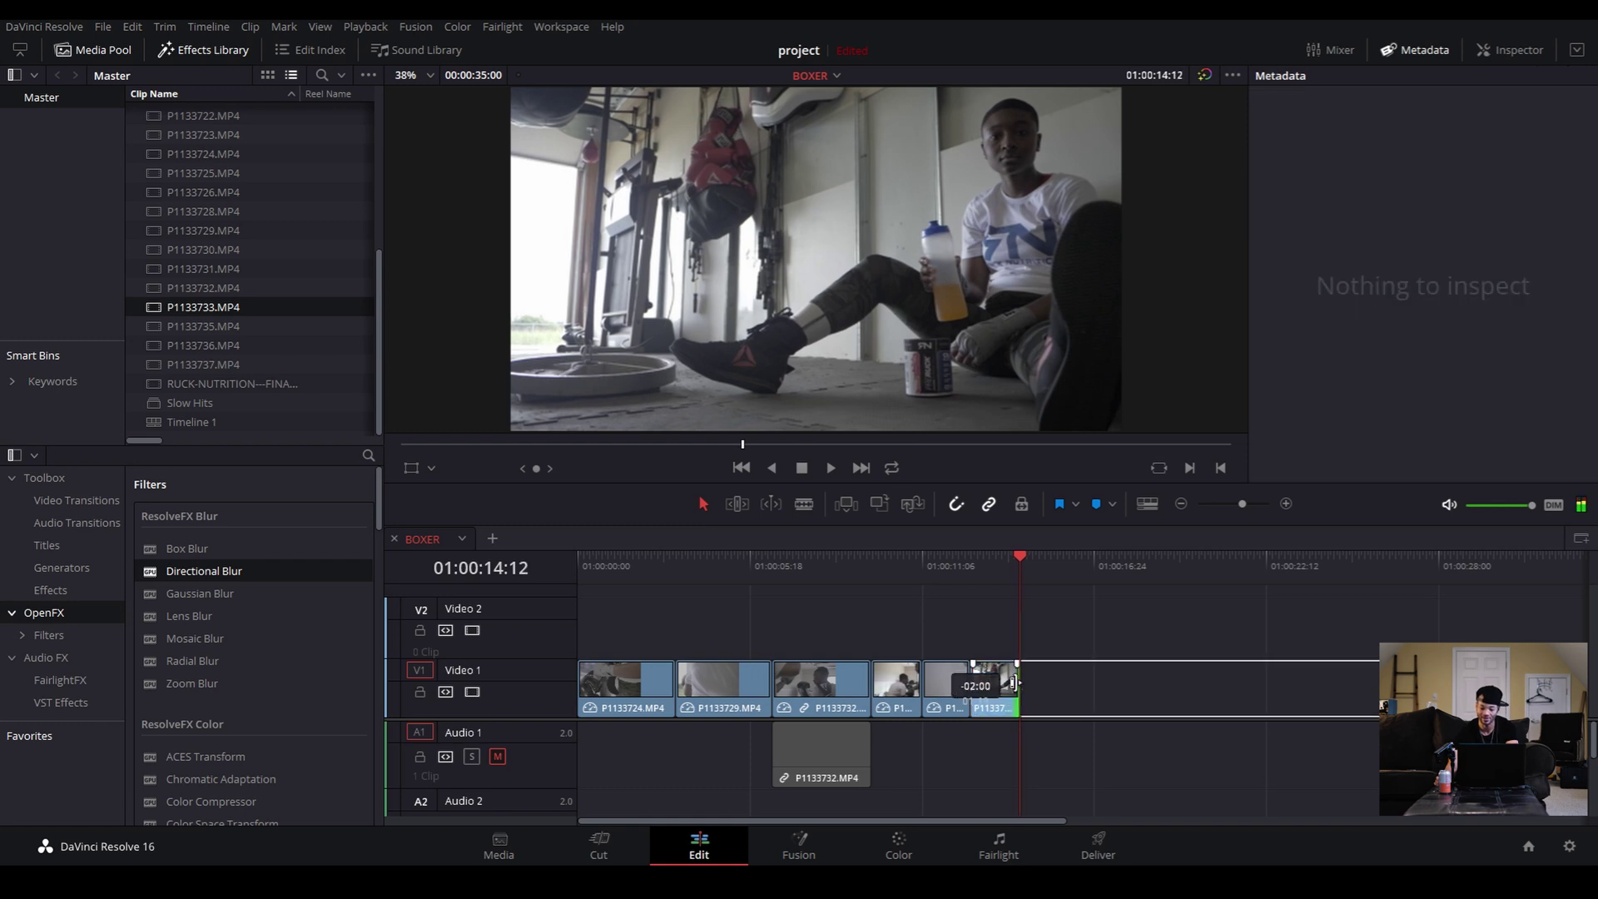
{"action": "left_click", "coordinate": [969, 566]}
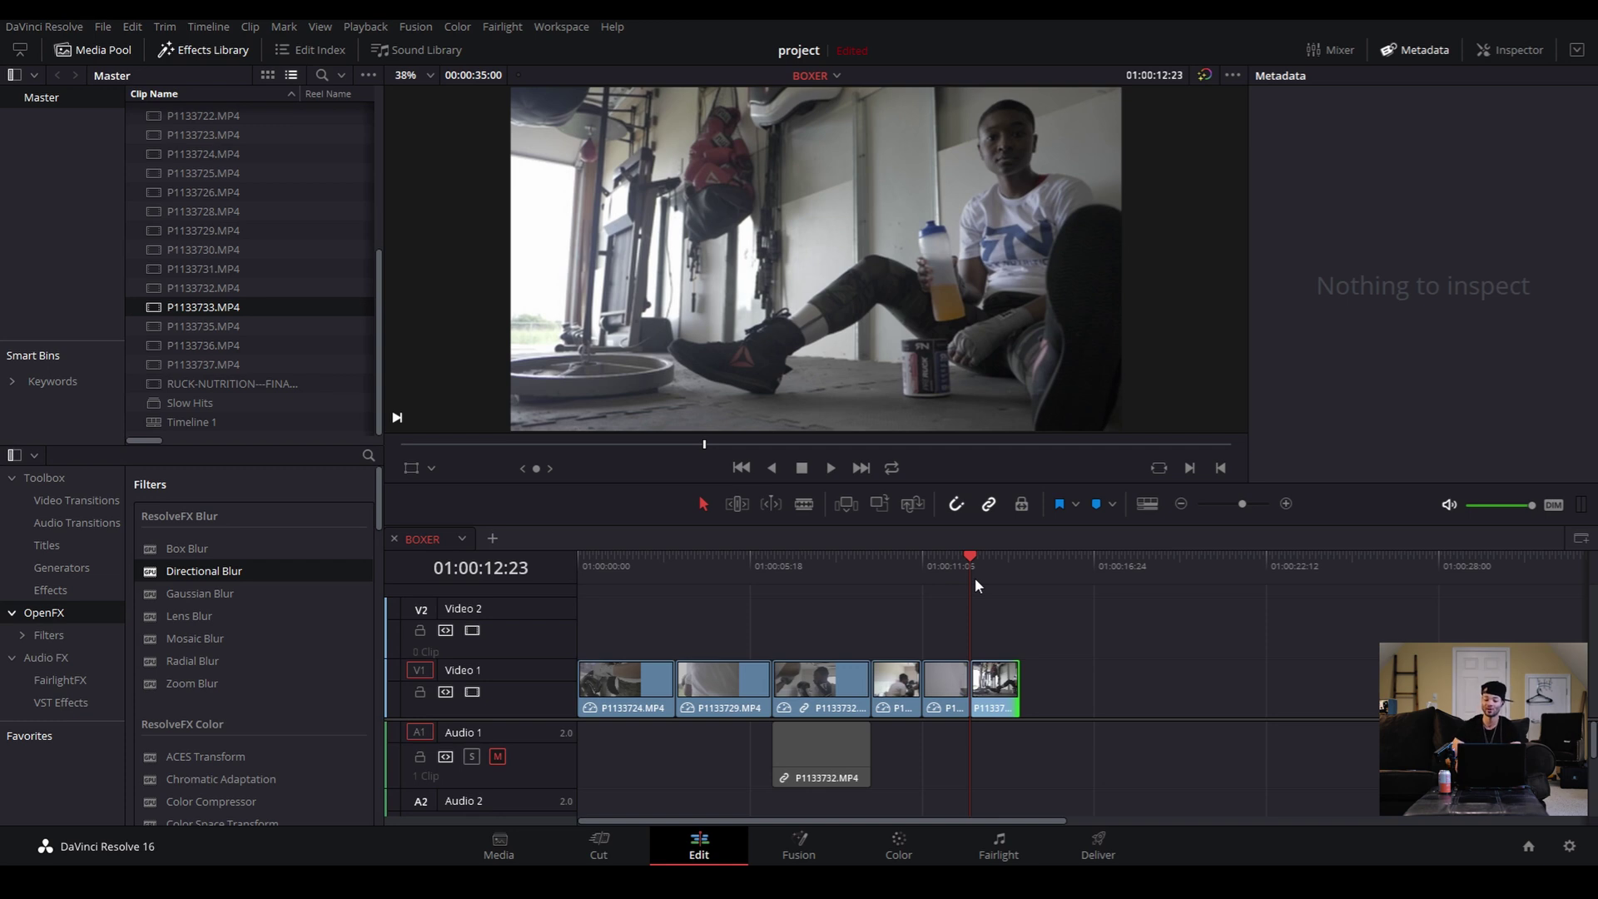
{"action": "key", "text": "space"}
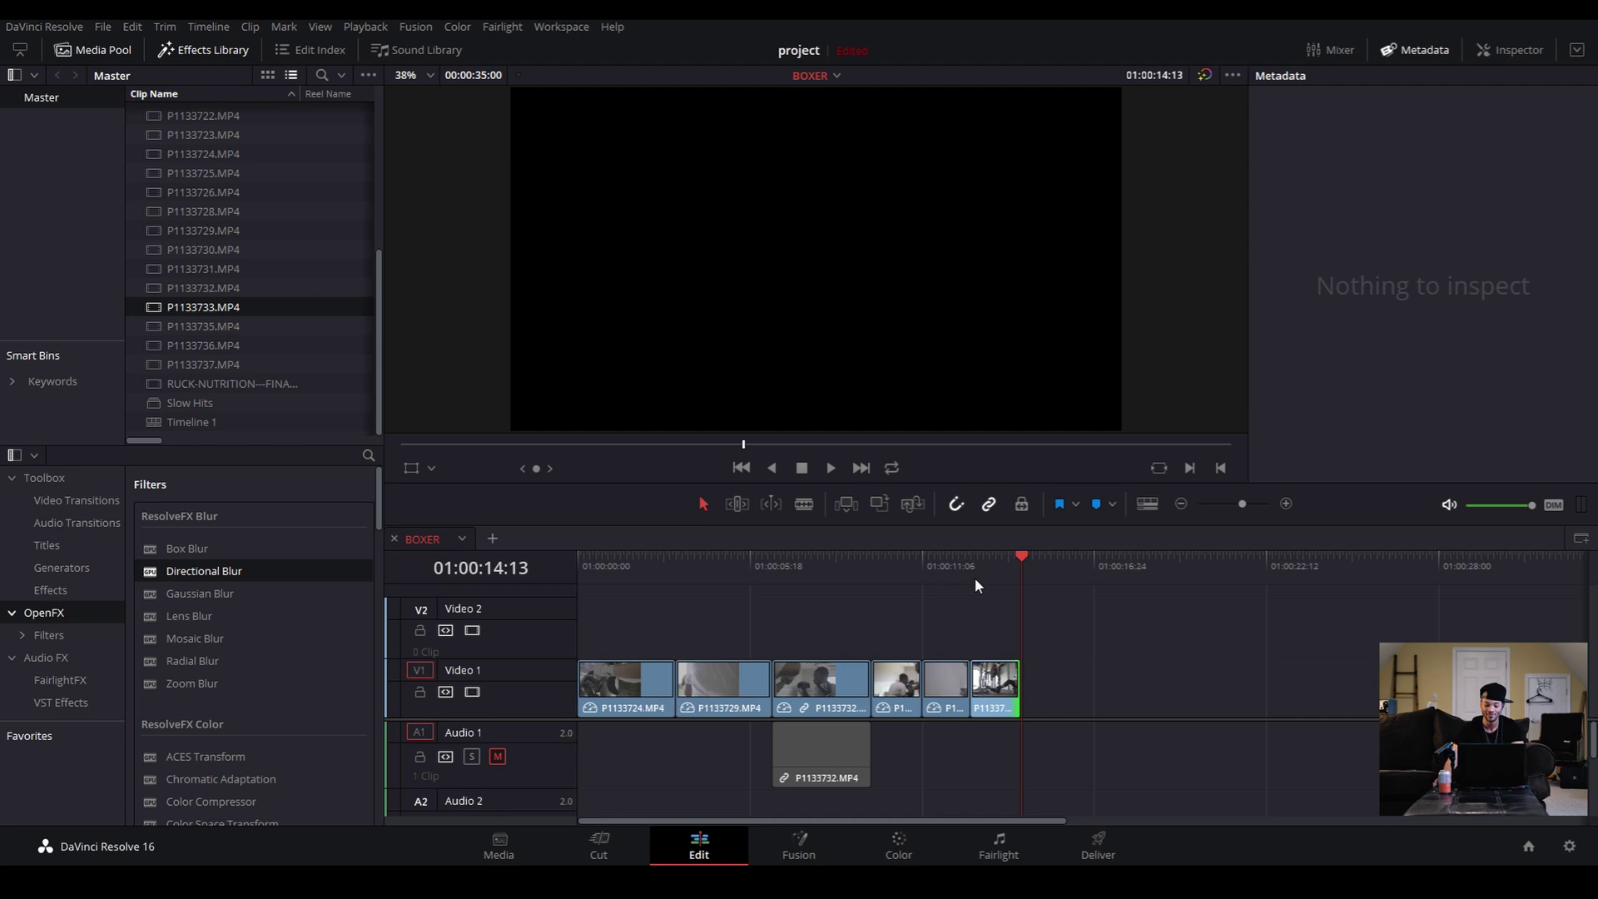
{"action": "key", "text": "Up"}
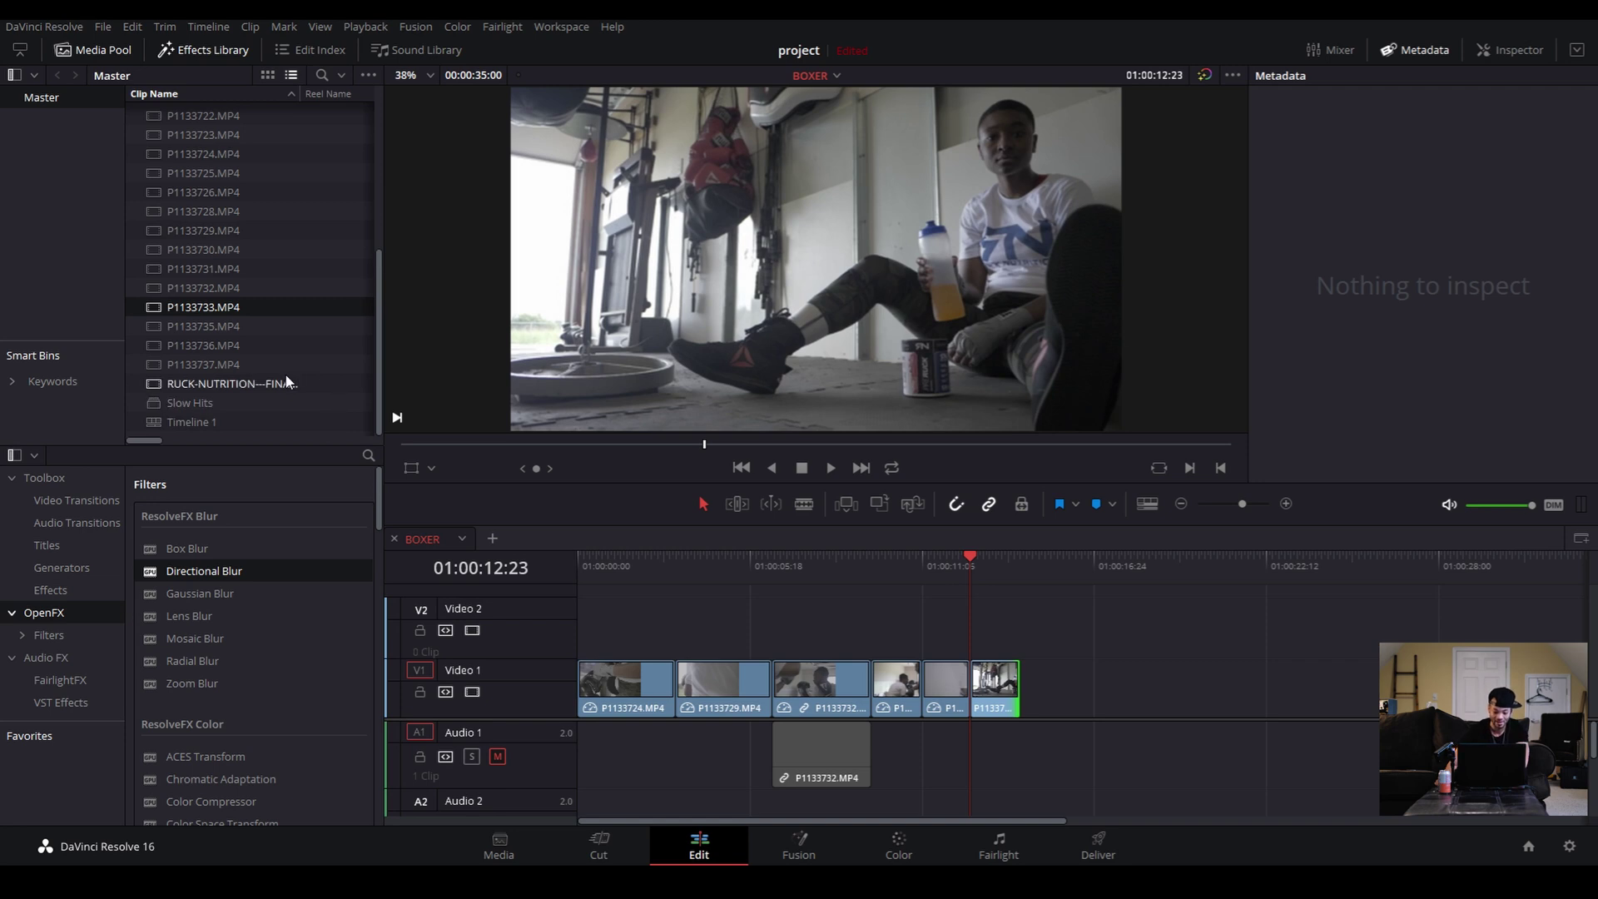
Open the source clip P1133732.MP4, look through its punches, and mark a new in point at 00:28:53;21
{"action": "left_click", "coordinate": [169, 288]}
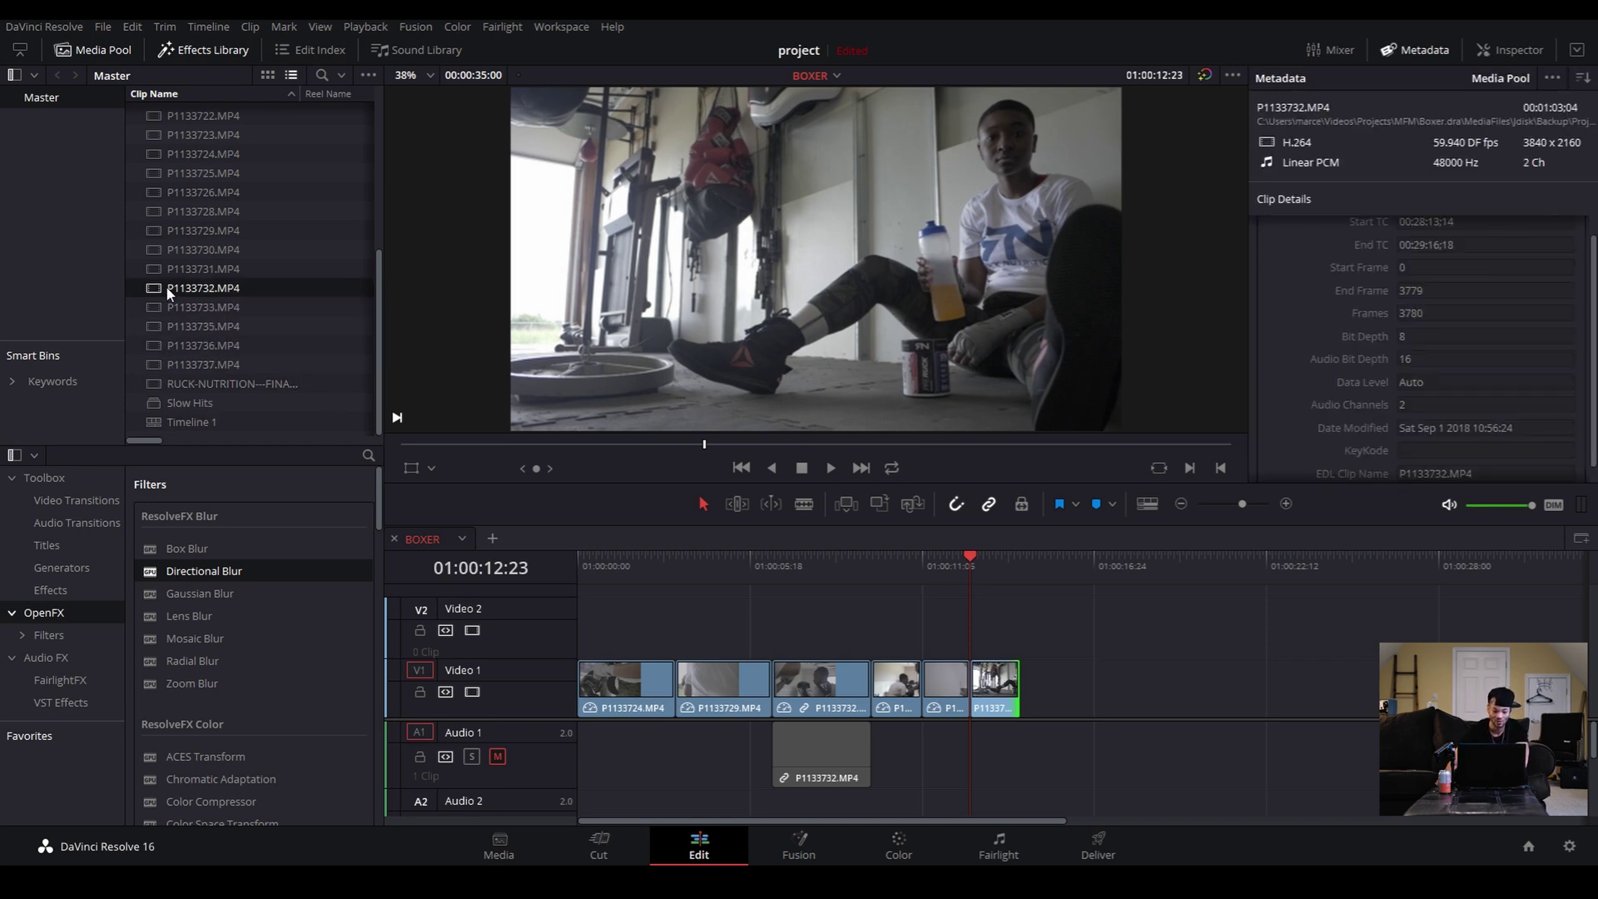
{"action": "double_click", "coordinate": [169, 288]}
{"action": "key", "text": "space"}
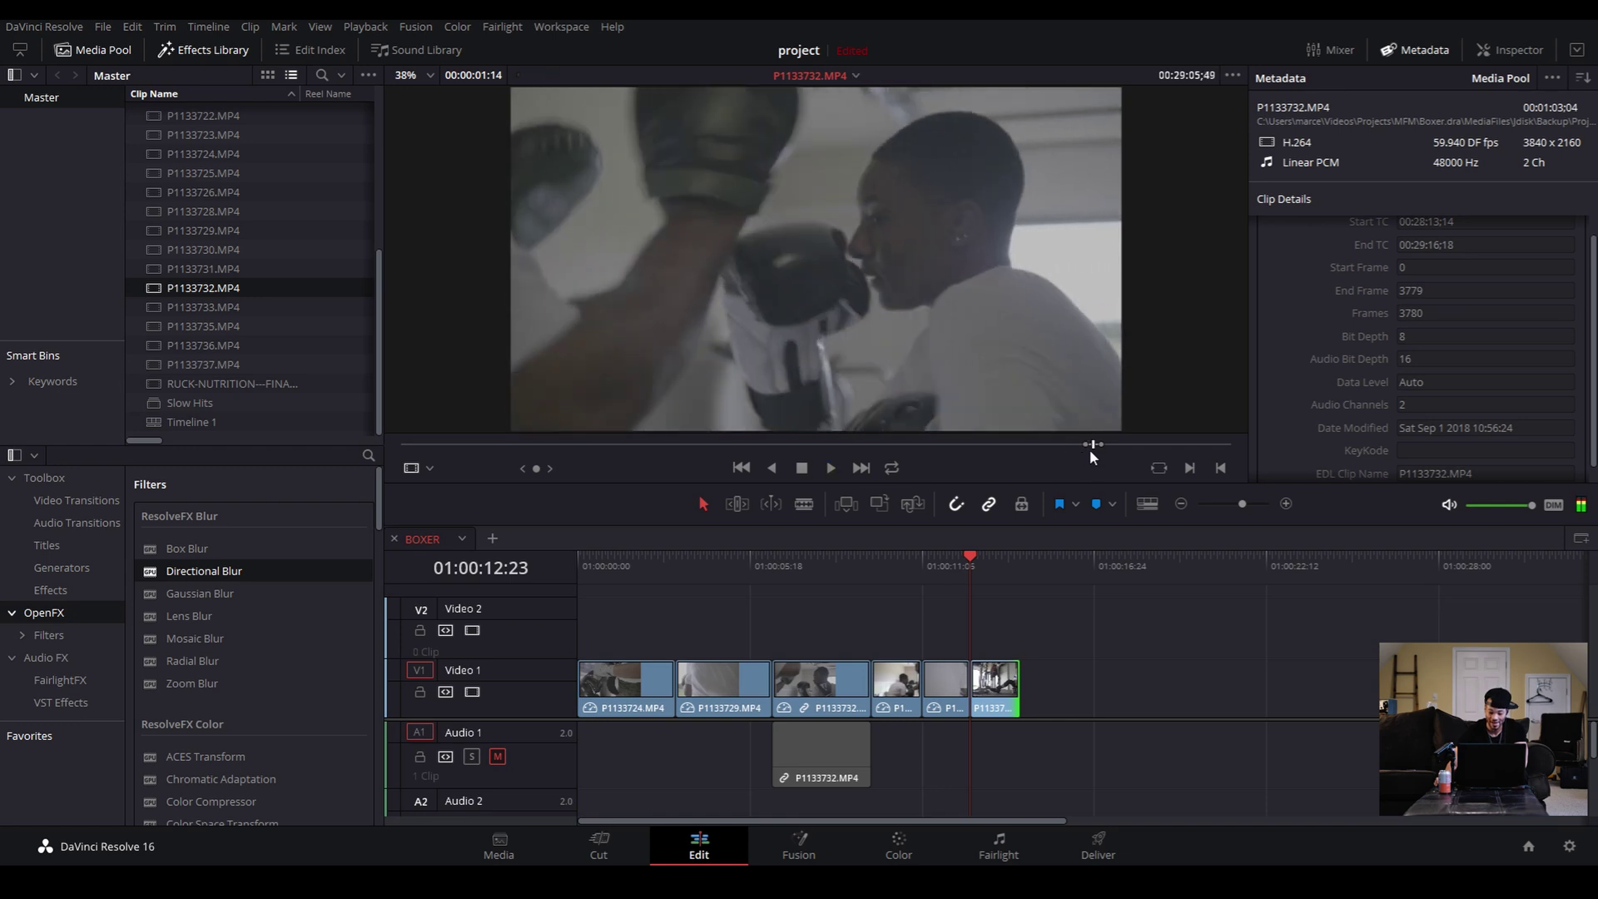
{"action": "mouse_move", "coordinate": [971, 286]}
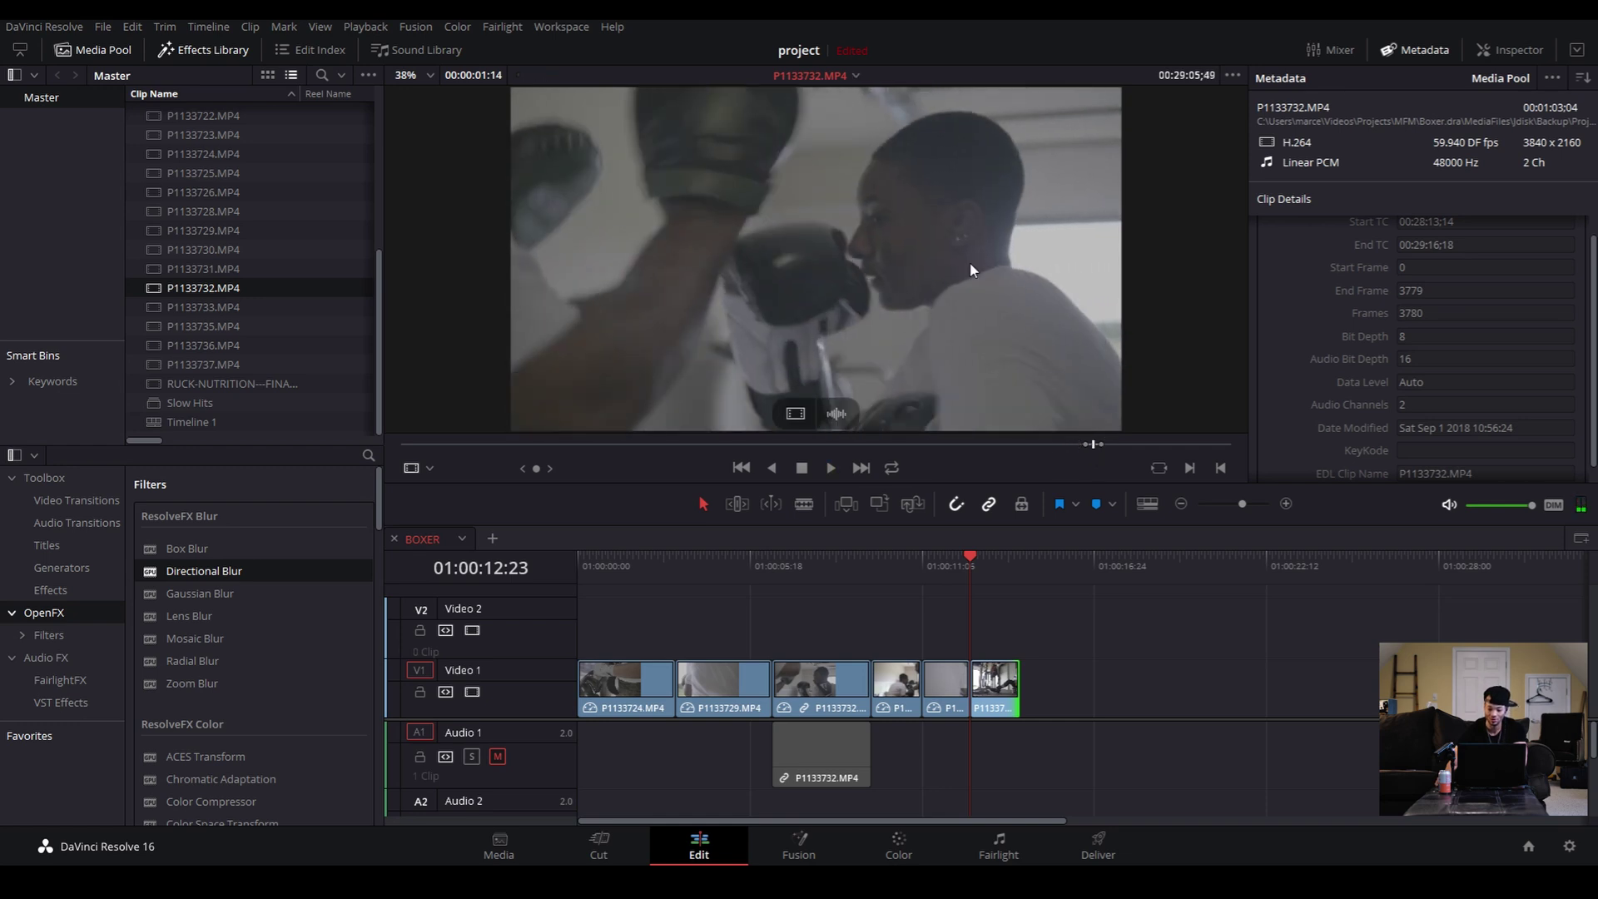
{"action": "key", "text": "space"}
{"action": "key", "text": "space"}
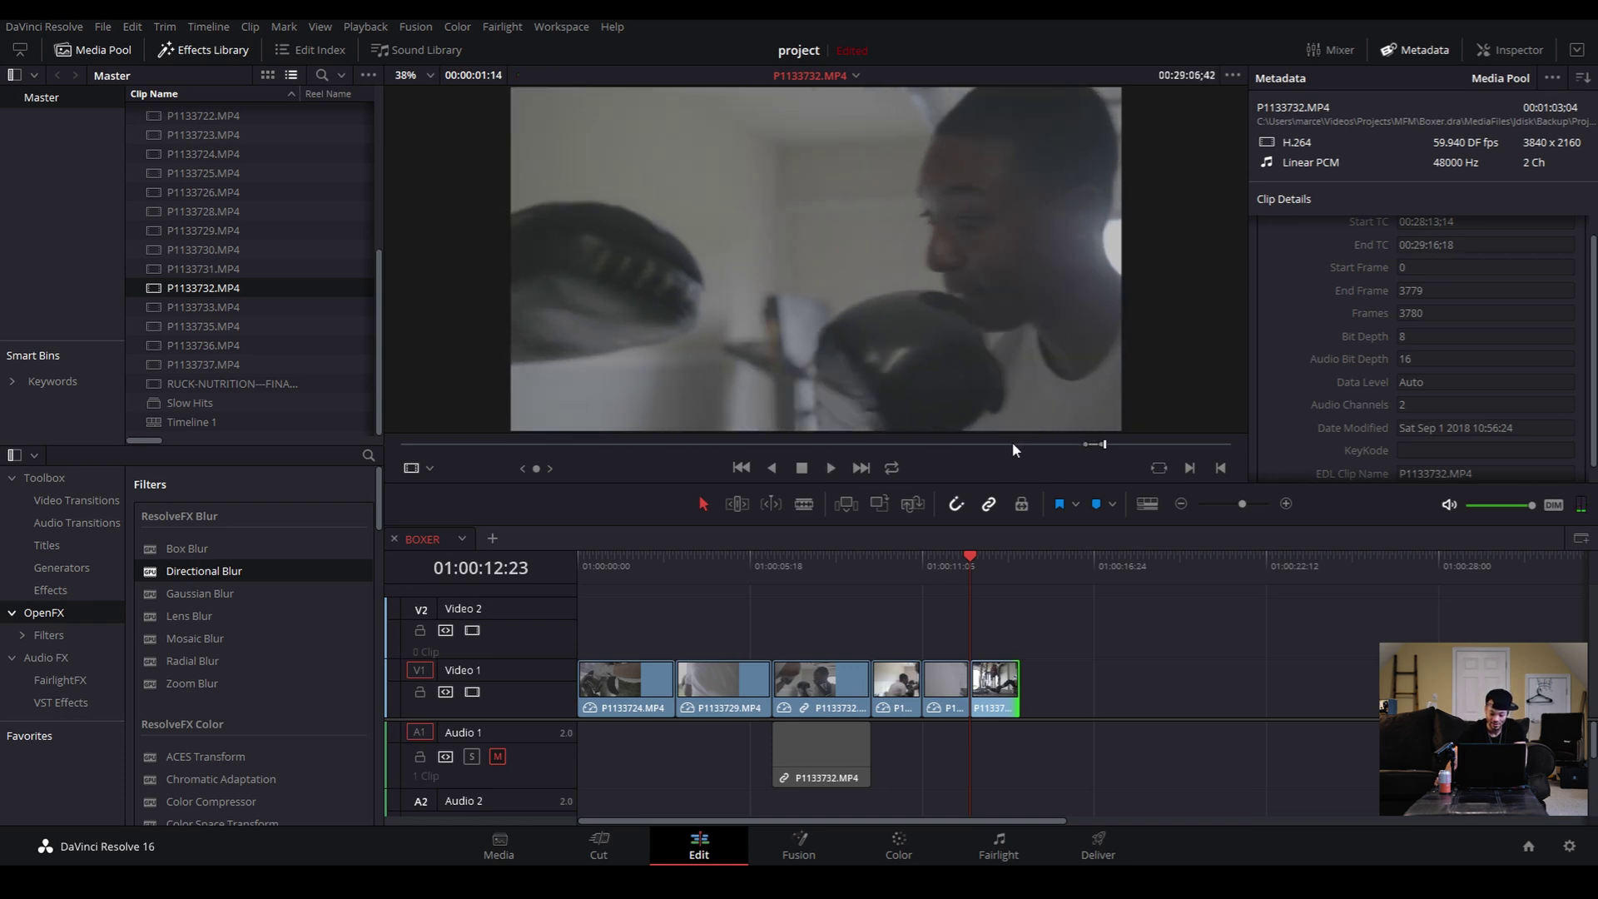
{"action": "left_click_drag", "start_coordinate": [1012, 442], "coordinate": [978, 446]}
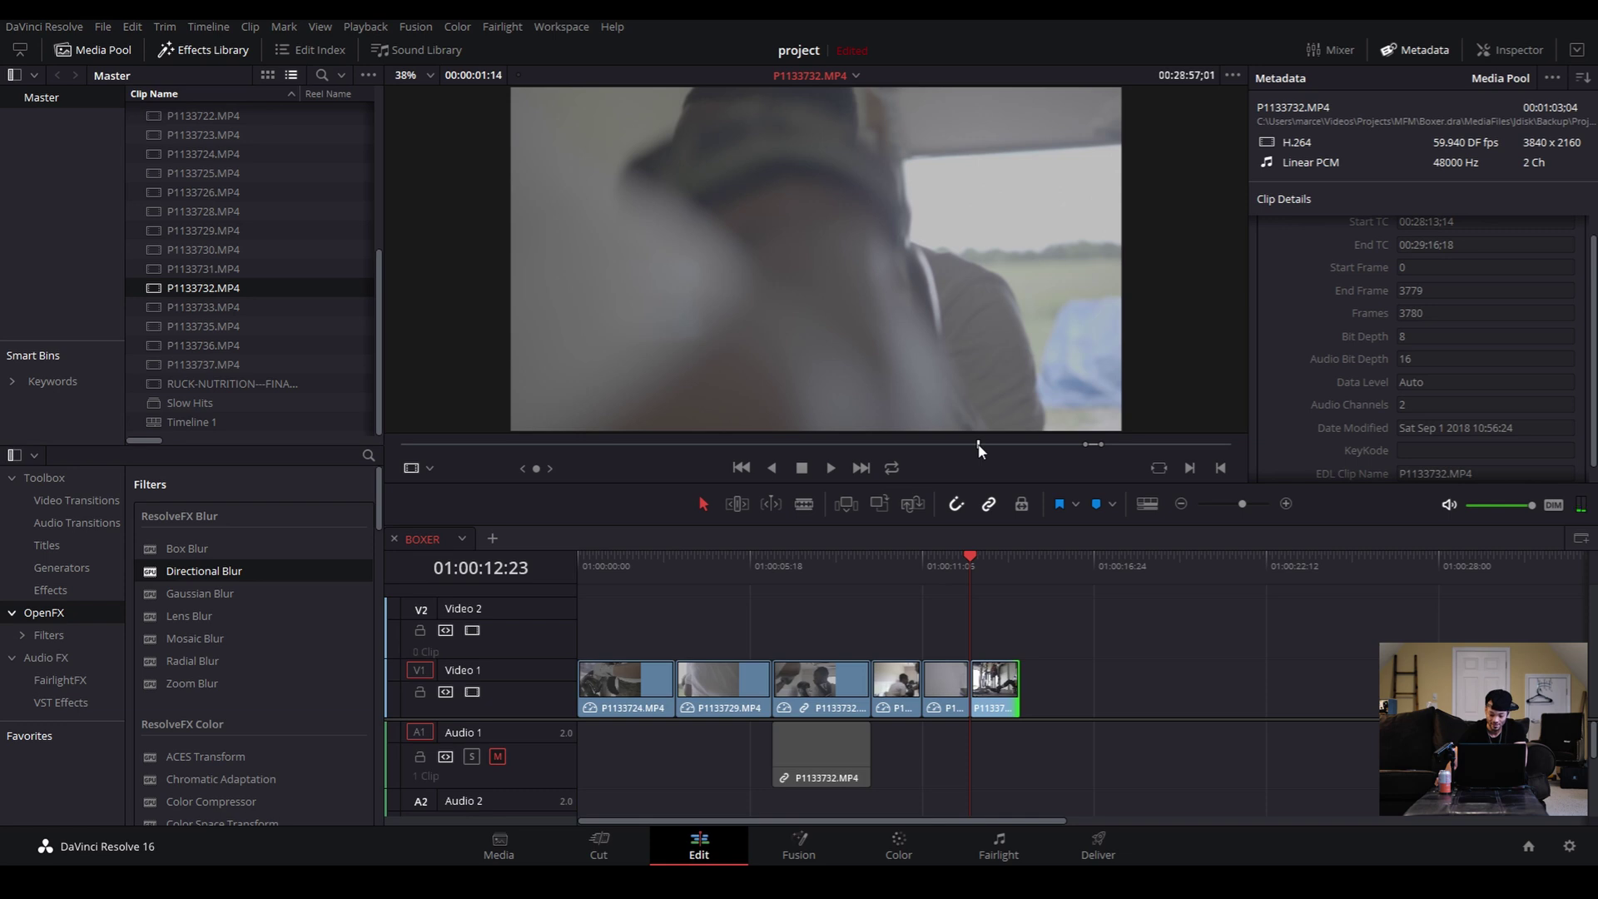
{"action": "left_click_drag", "start_coordinate": [979, 446], "coordinate": [930, 447]}
{"action": "key", "text": "i"}
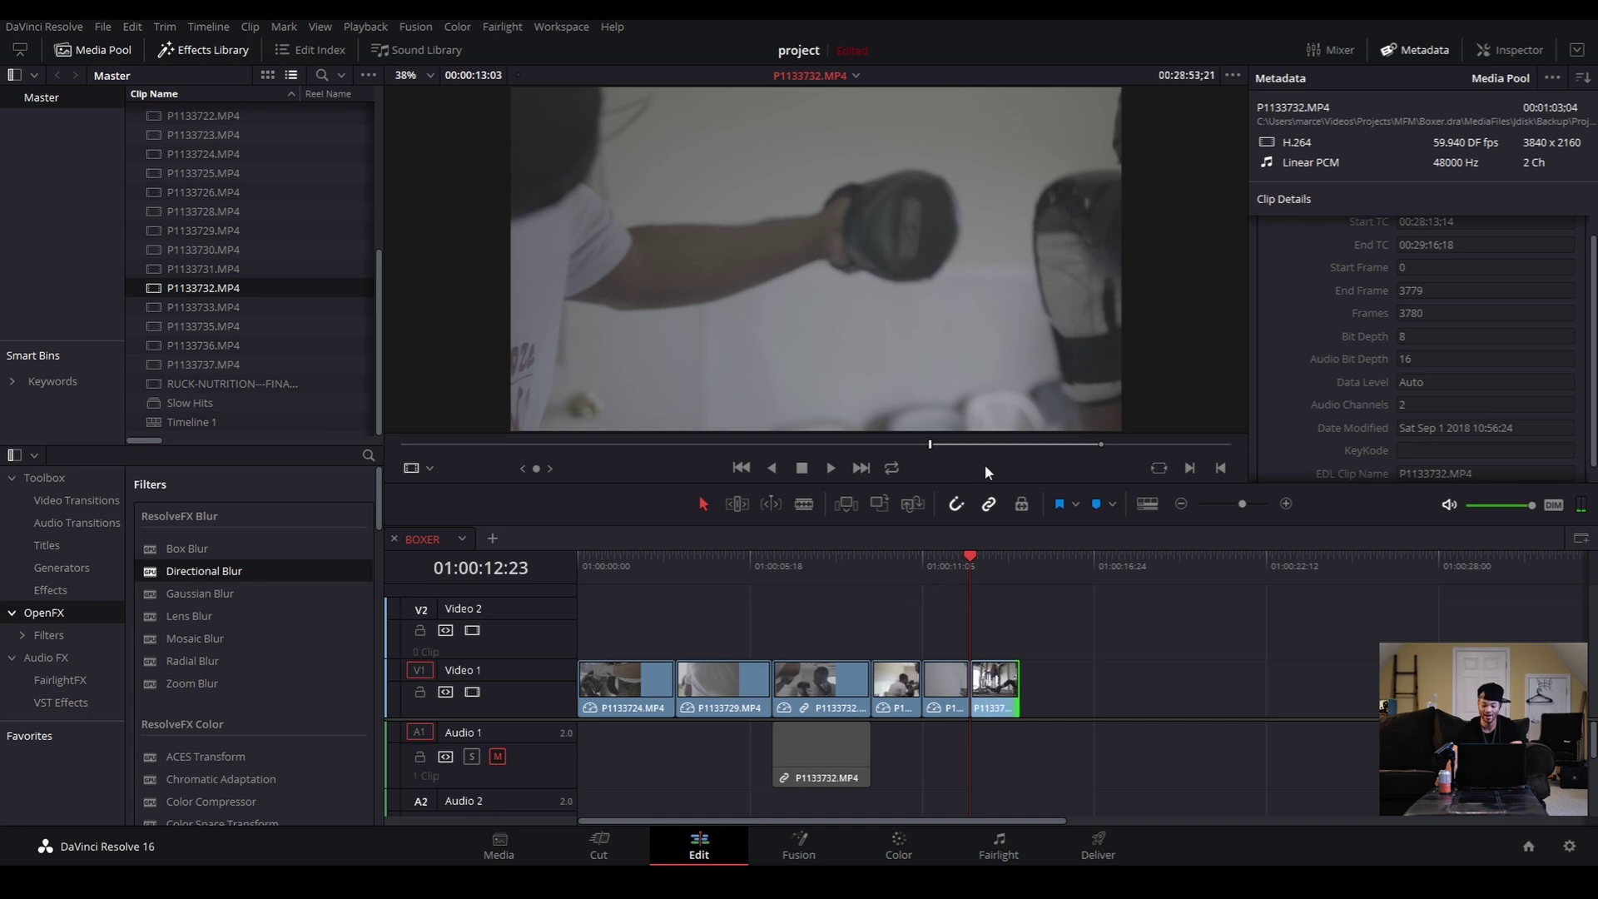
Mark an out point in P1133732.MP4 during playback for a range of 00:00:02:43, and replay it from near the in point
{"action": "key", "text": "space"}
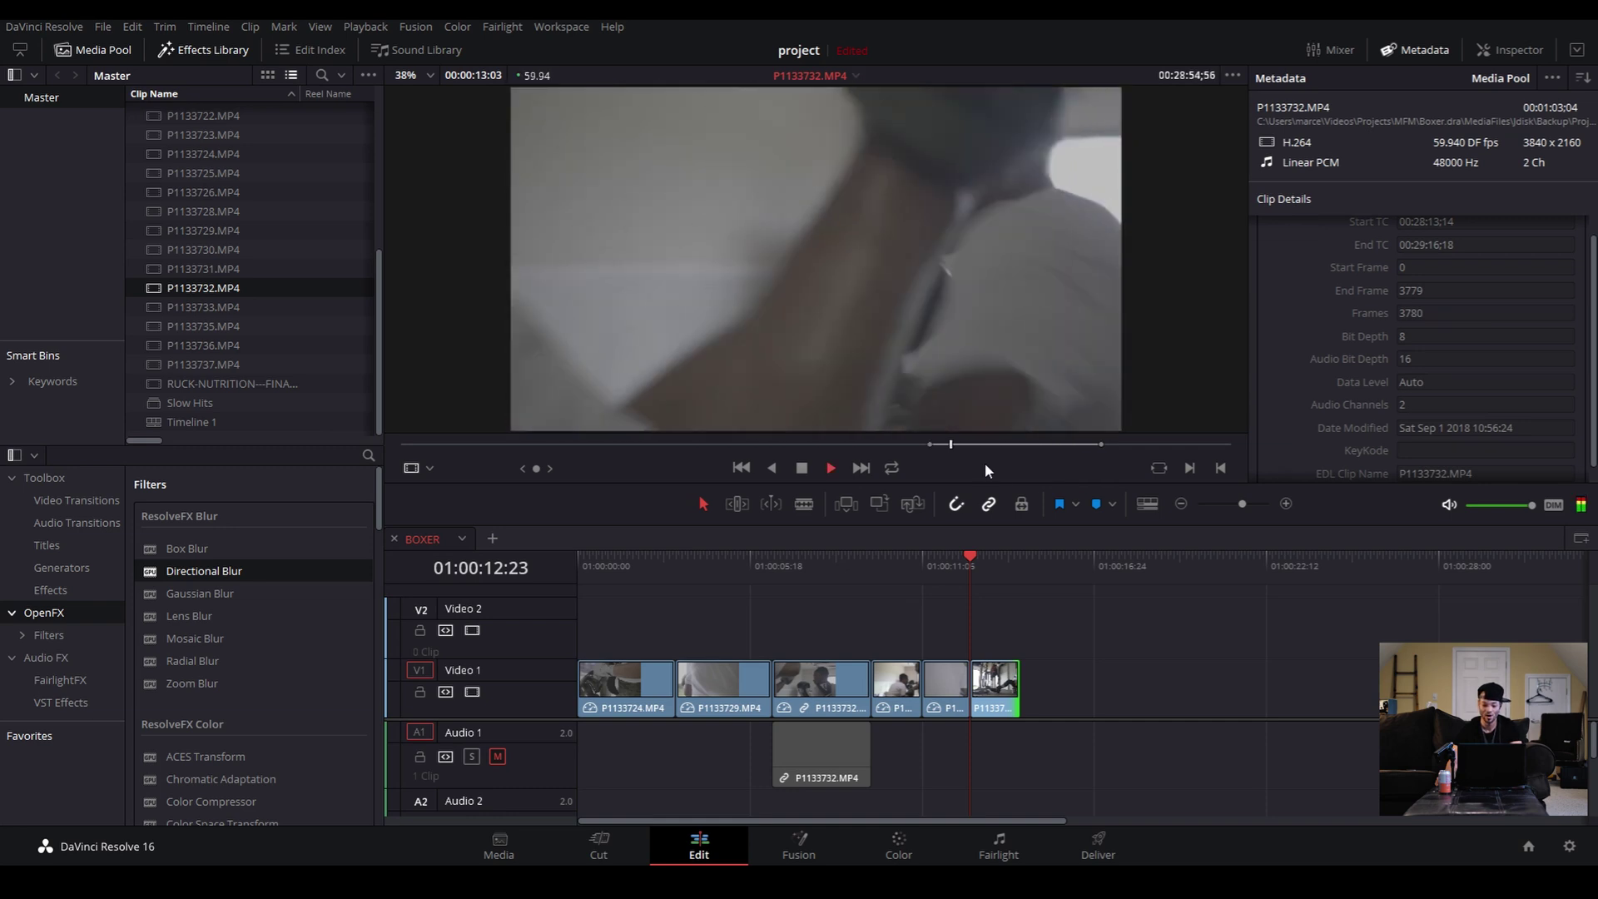
{"action": "key", "text": "o"}
{"action": "key", "text": "space"}
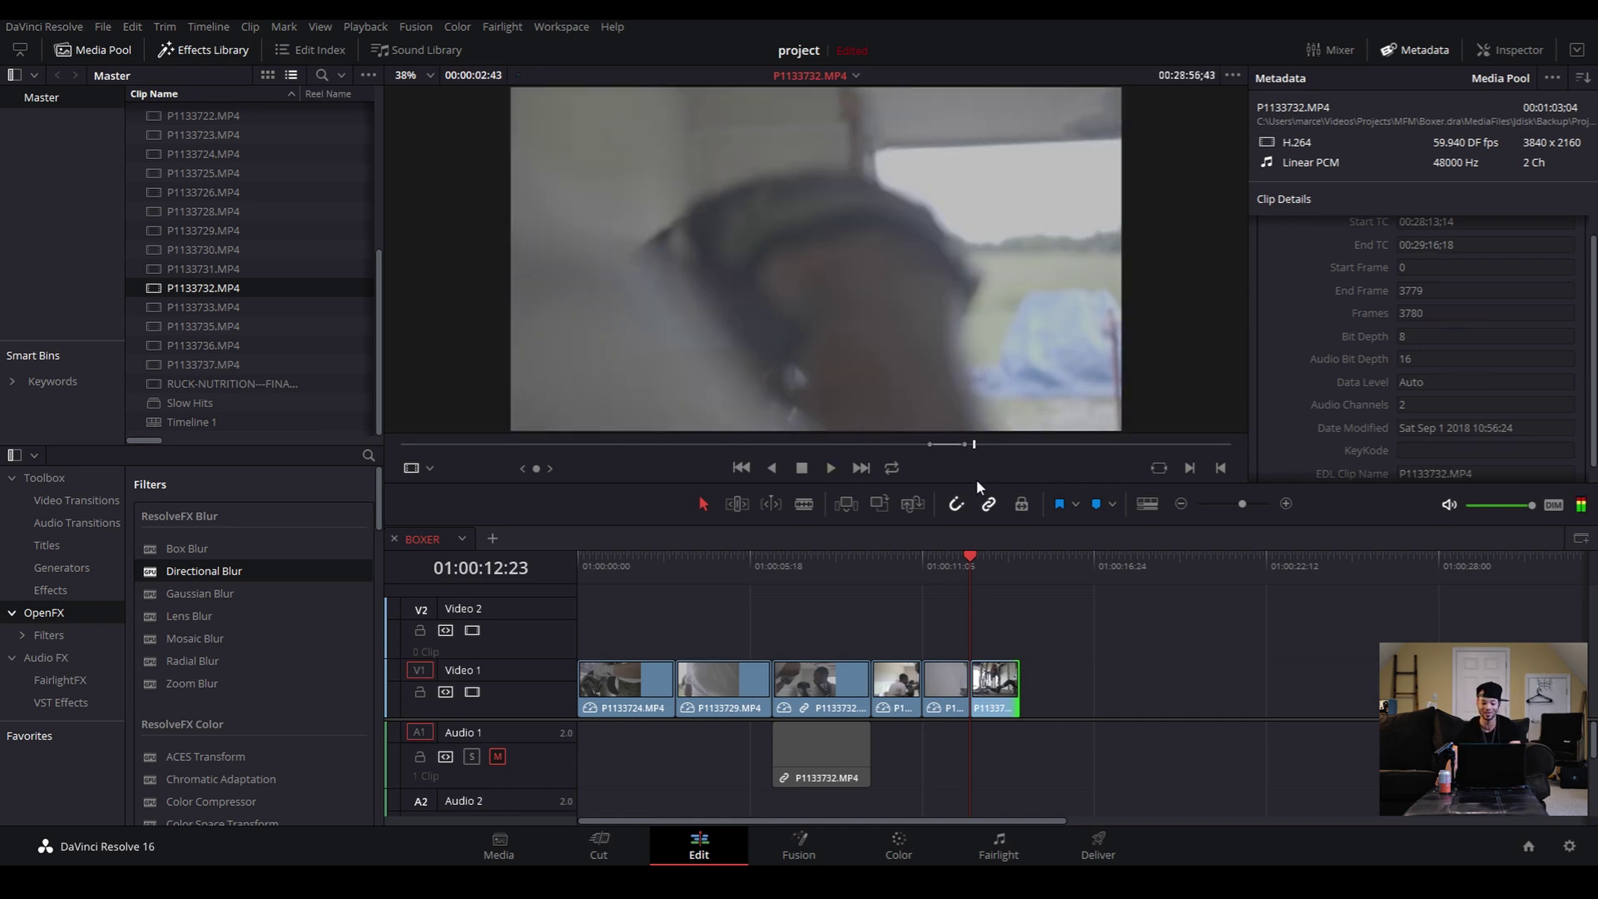
{"action": "left_click", "coordinate": [932, 446]}
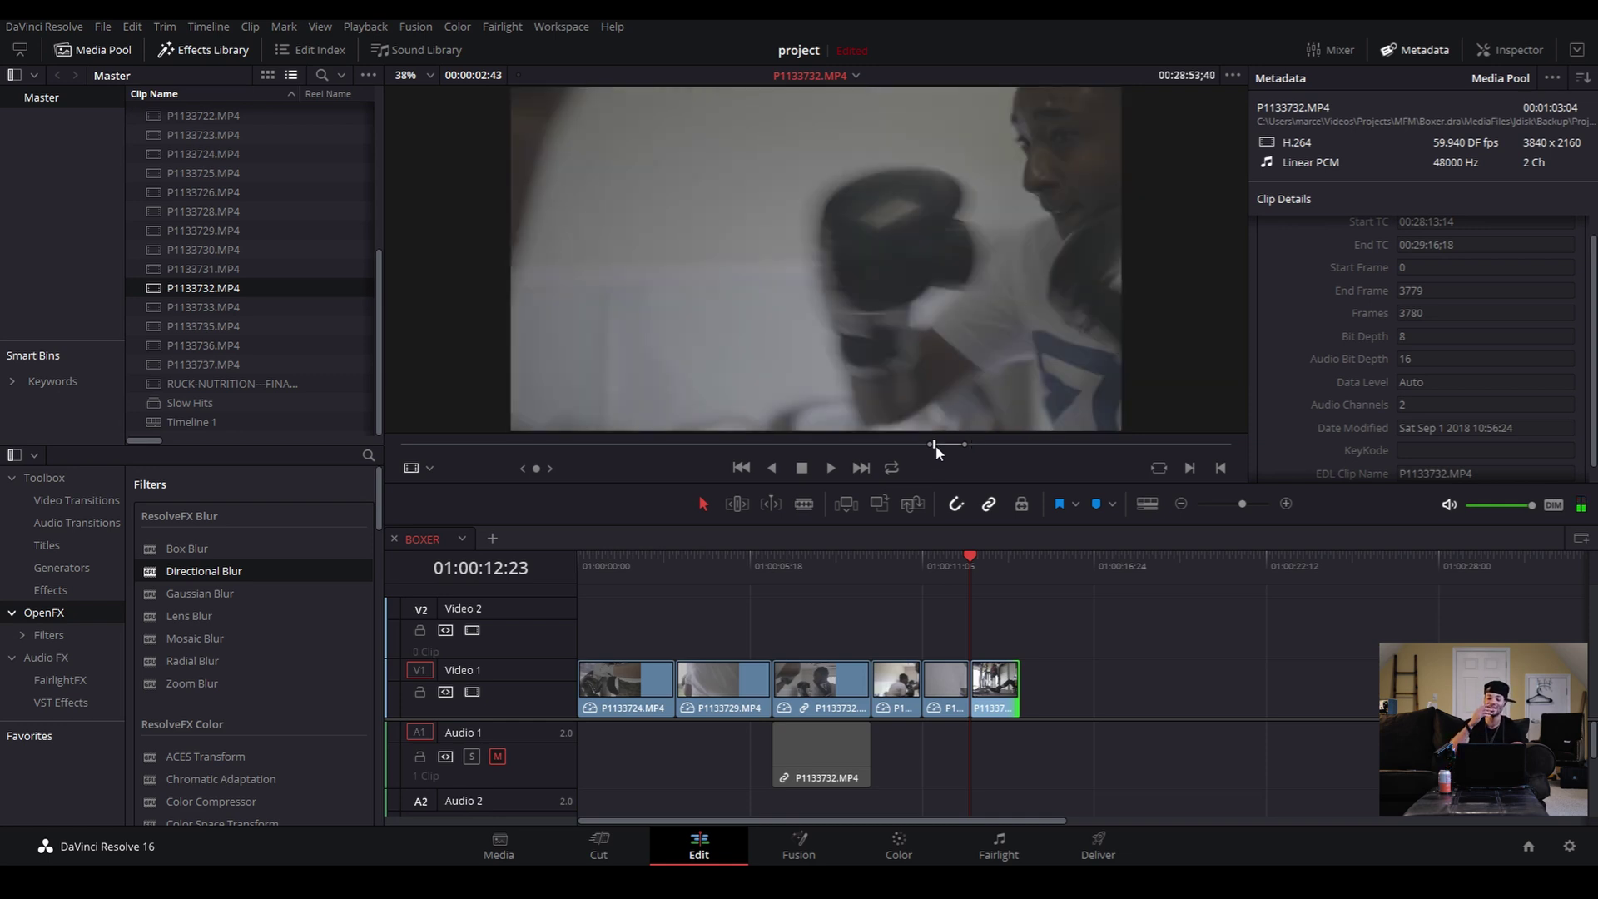
{"action": "key", "text": "space"}
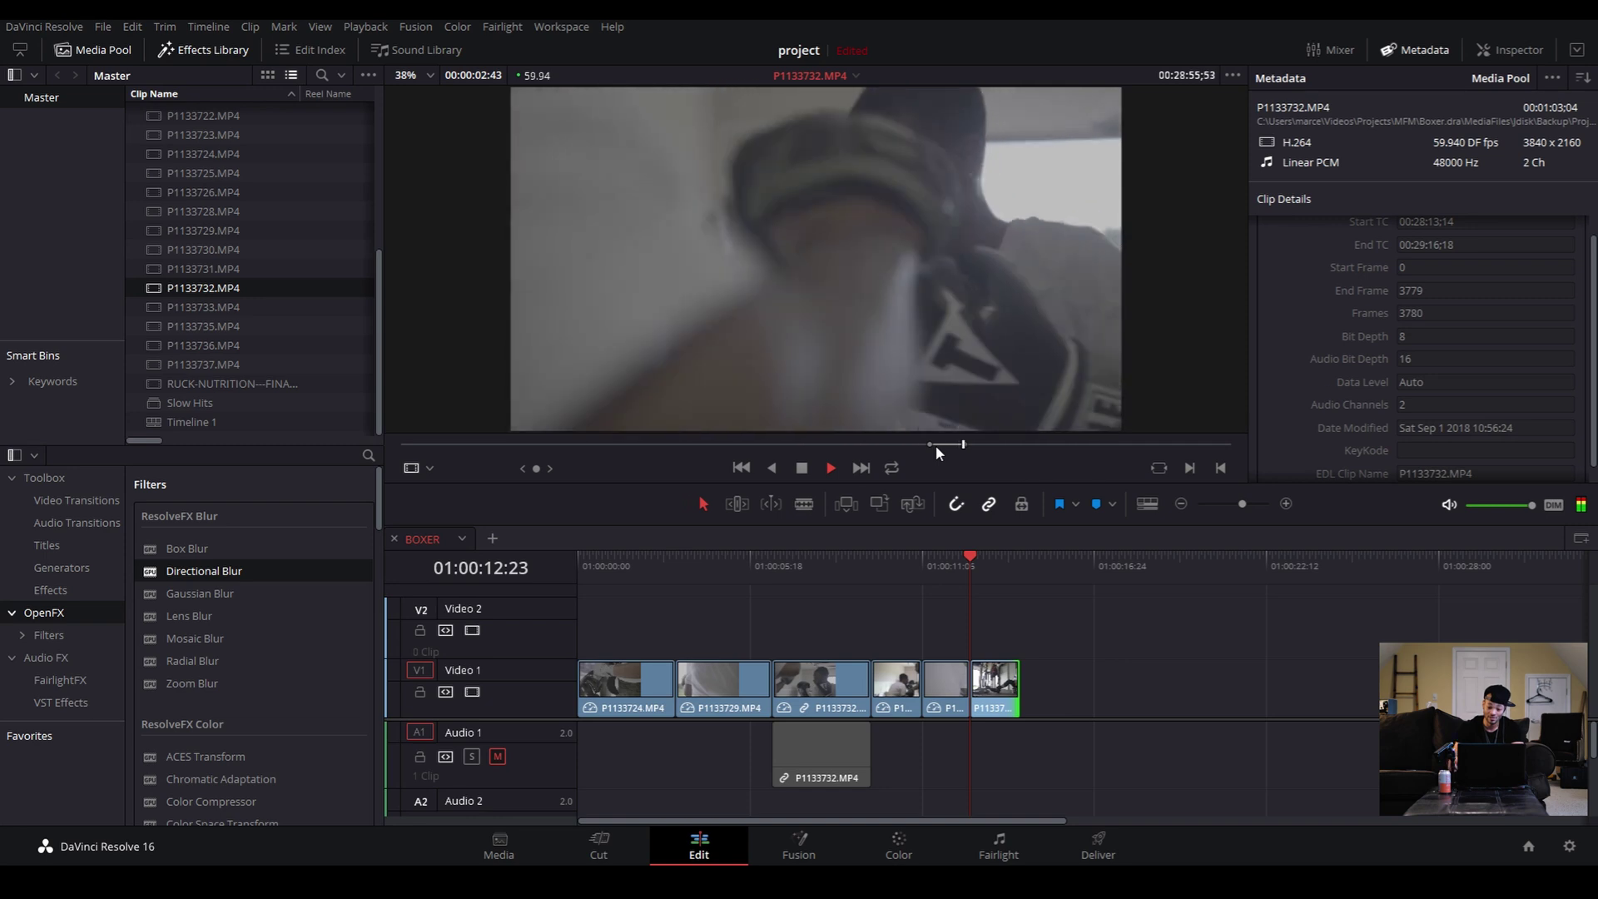
{"action": "key", "text": "space"}
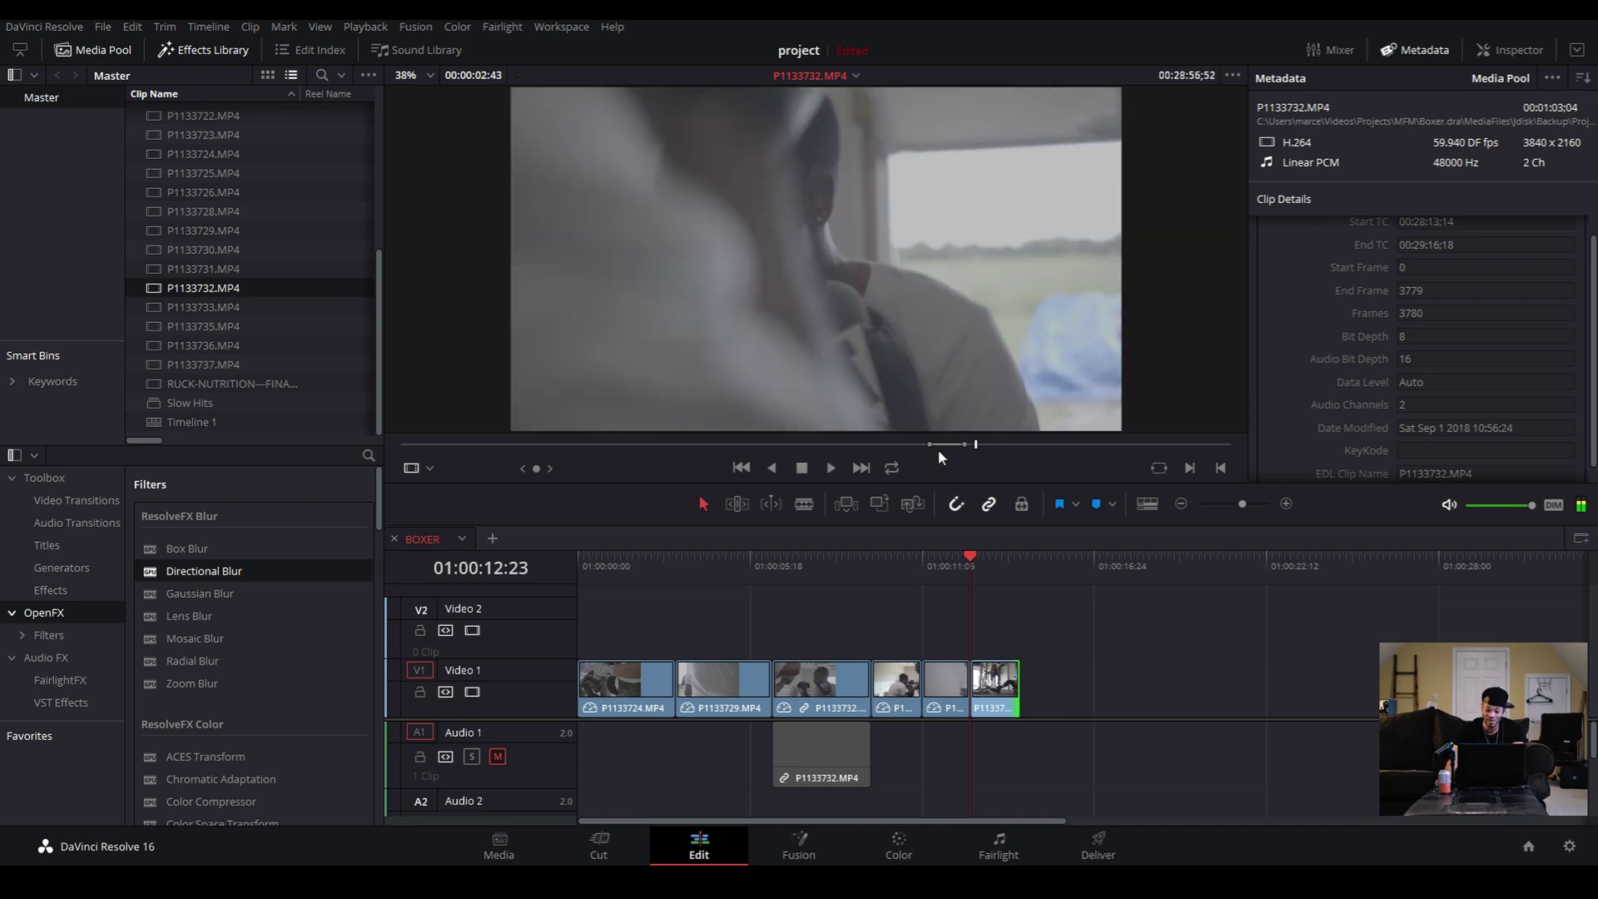
Recheck the end of the marked range and place P1133732.MP4 with its audio directly after P1133733.MP4 on the timeline
{"action": "left_click", "coordinate": [947, 444]}
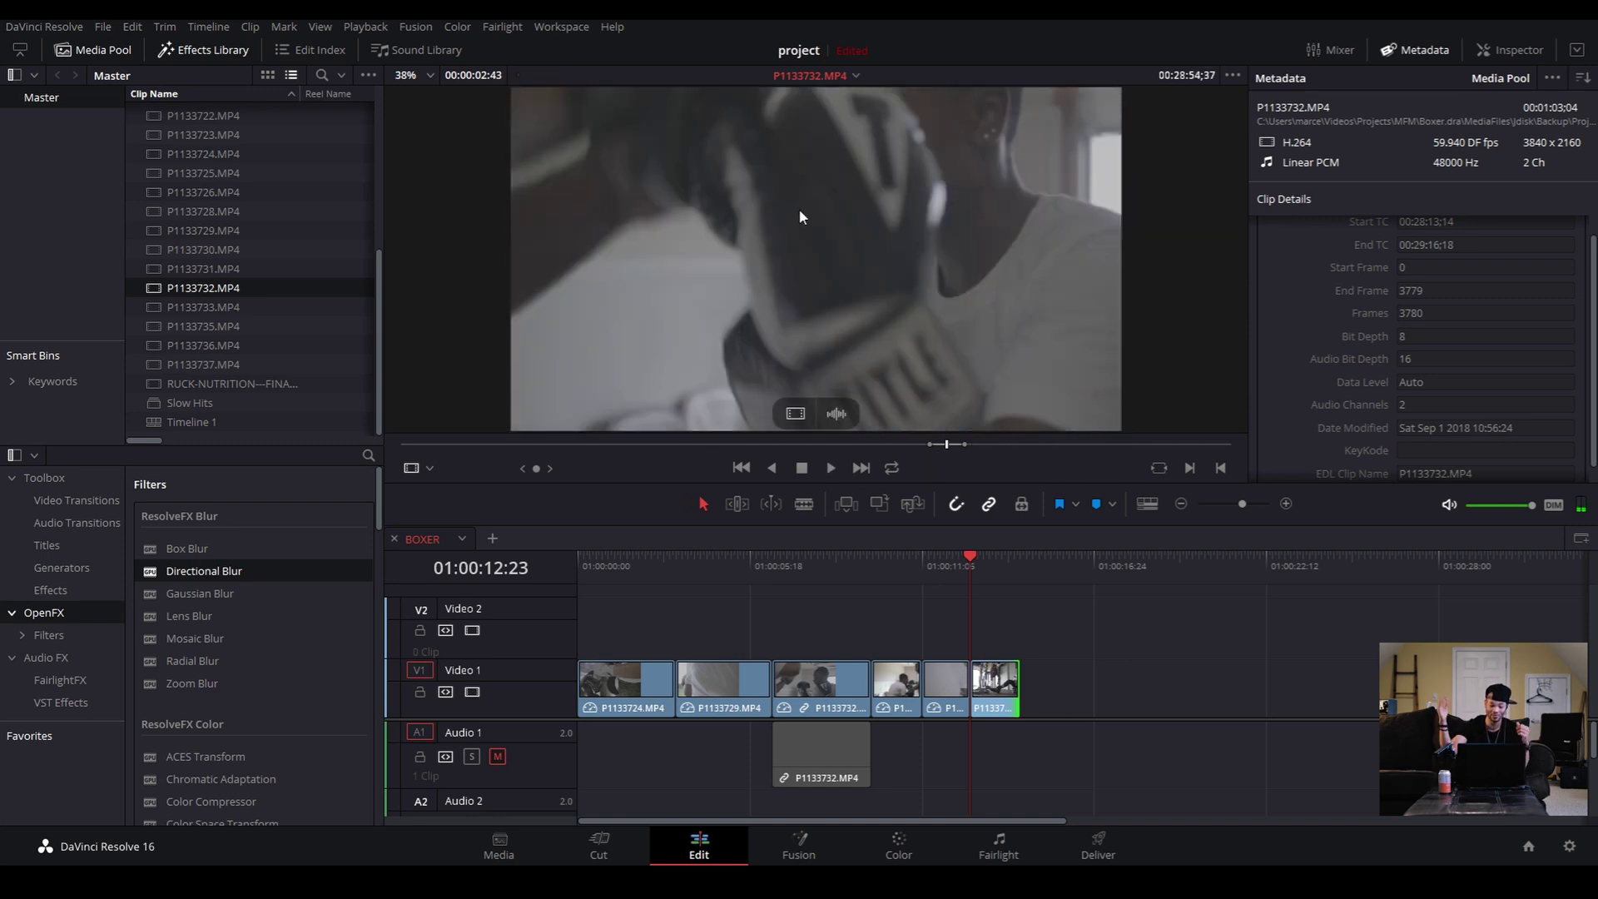
{"action": "key", "text": "space"}
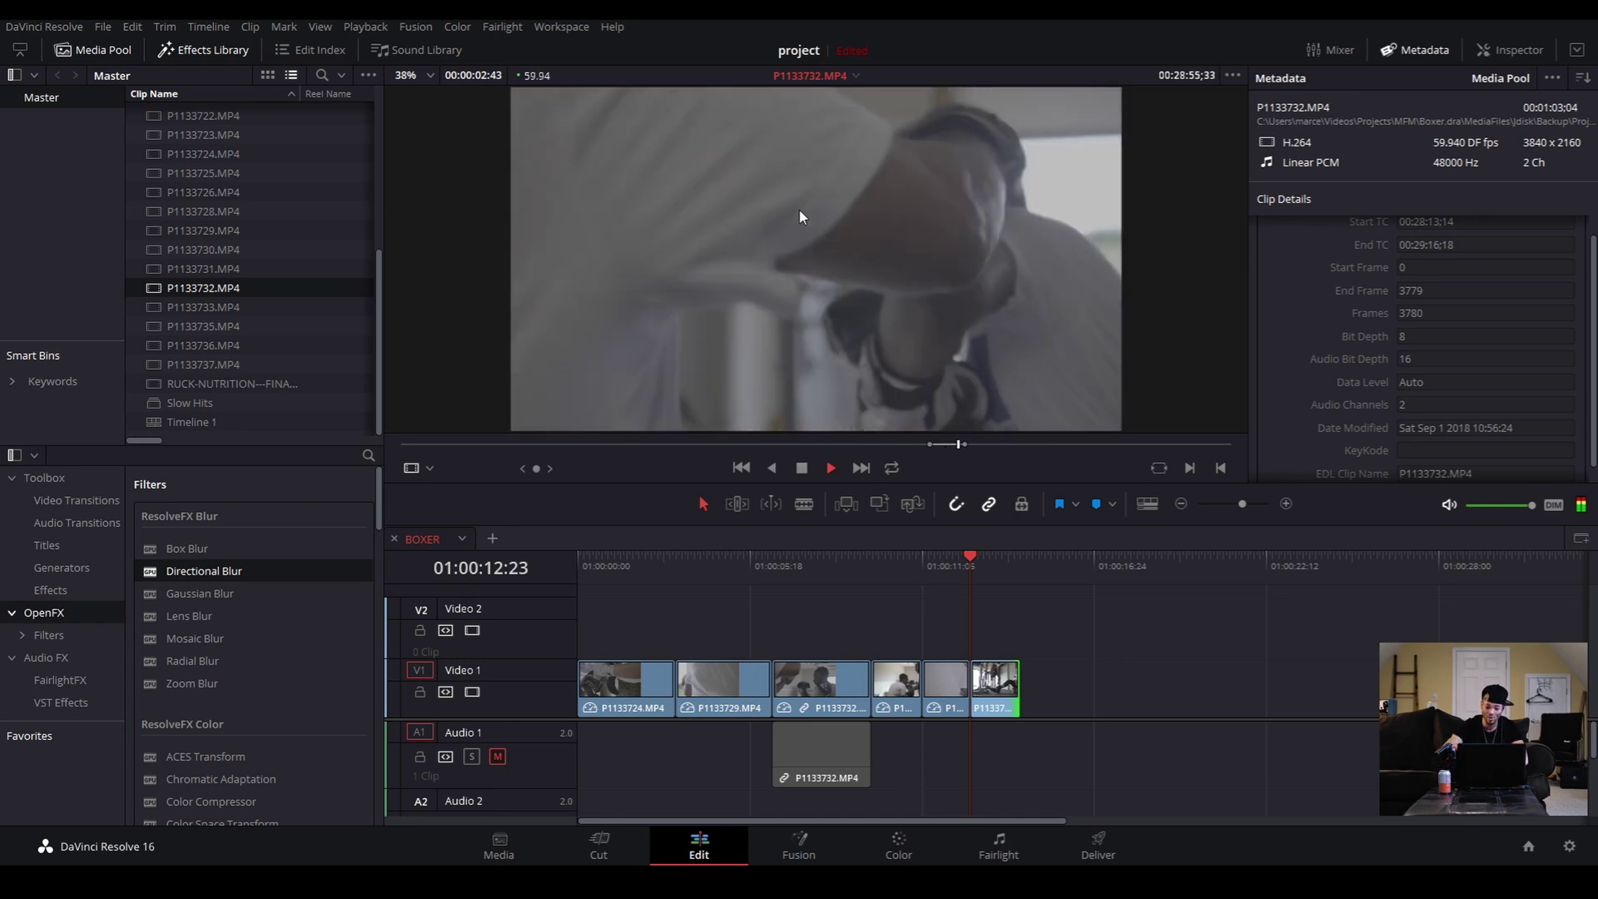
{"action": "key", "text": "space"}
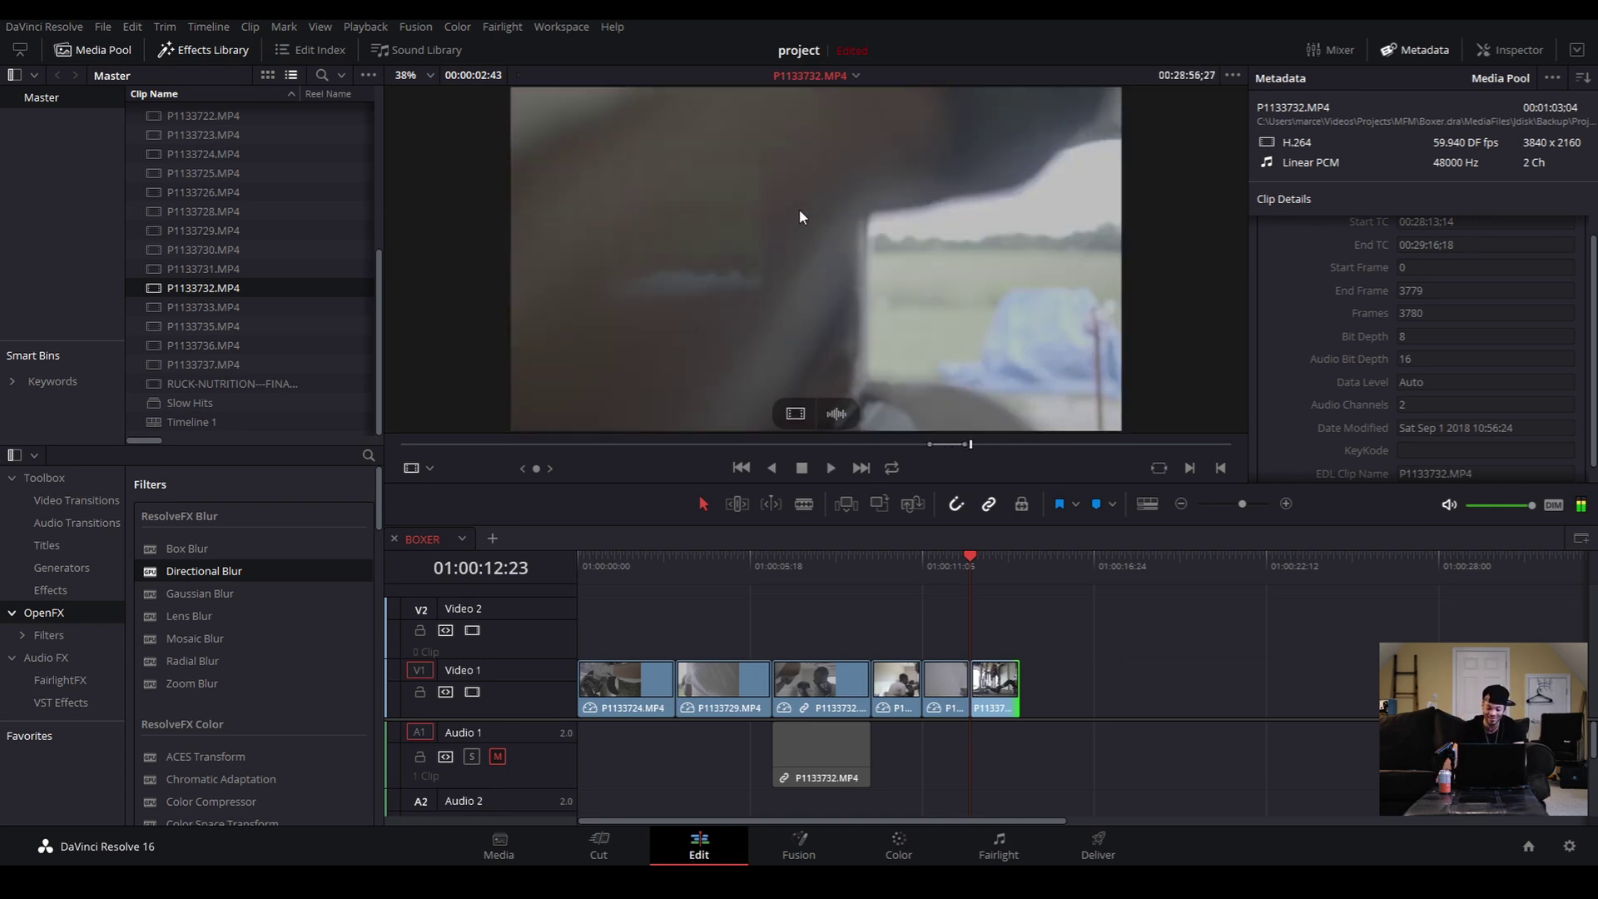
{"action": "left_click_drag", "start_coordinate": [964, 445], "coordinate": [966, 444]}
{"action": "left_click_drag", "start_coordinate": [751, 412], "coordinate": [1029, 697]}
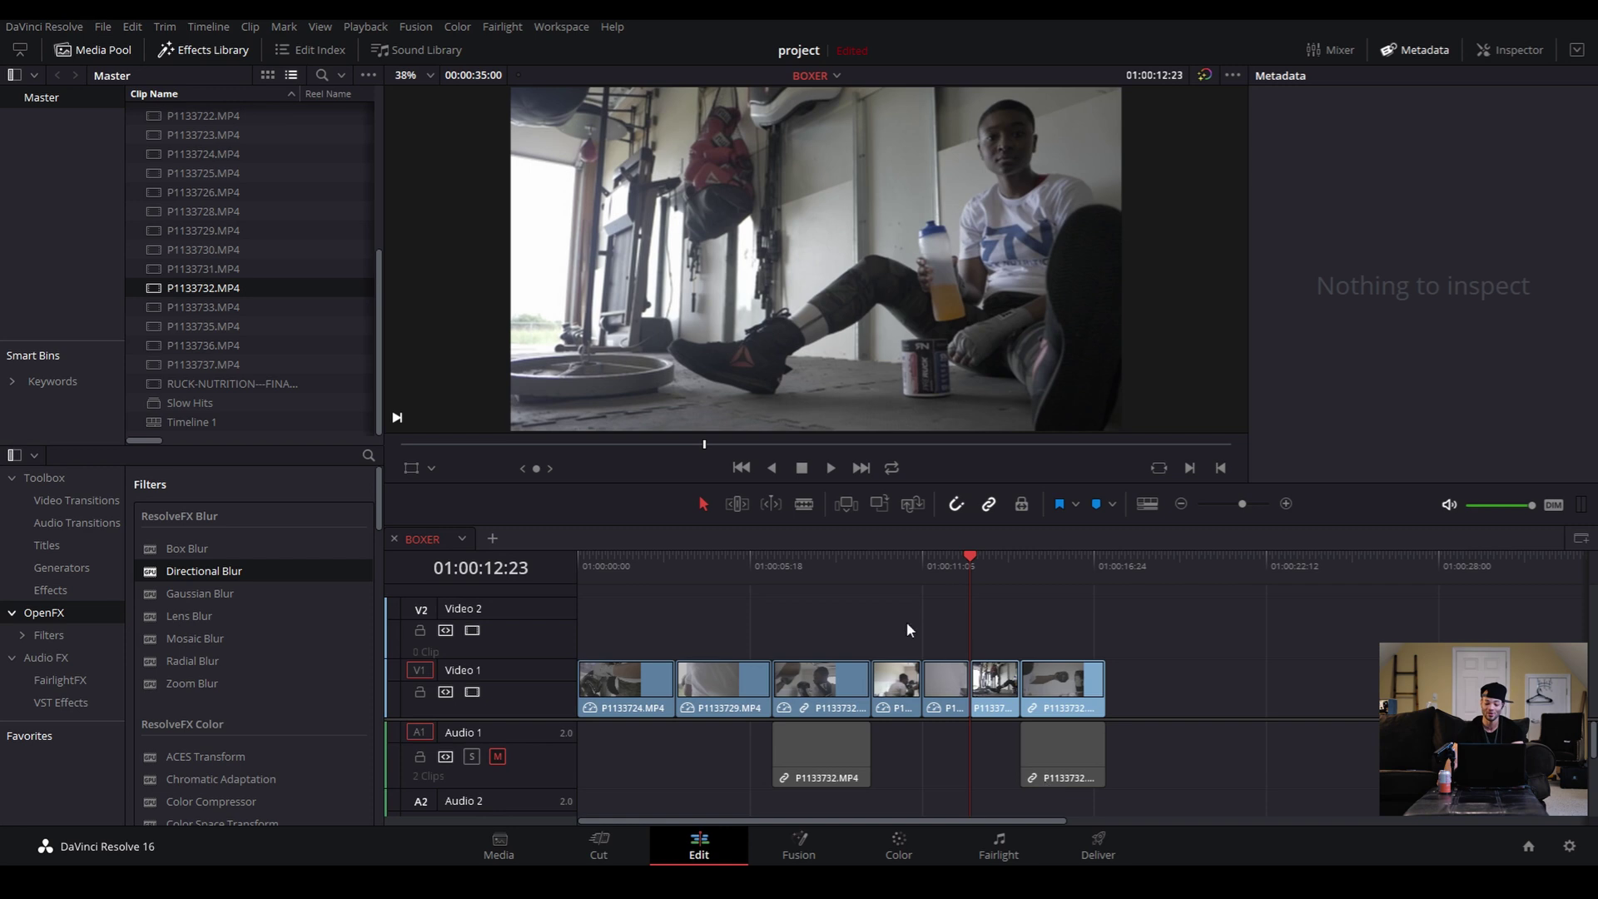
Play the sequence from the start of P1133725.MP4 and continue through the second P1133732.MP4 clip
{"action": "left_click", "coordinate": [870, 574]}
{"action": "key", "text": "space"}
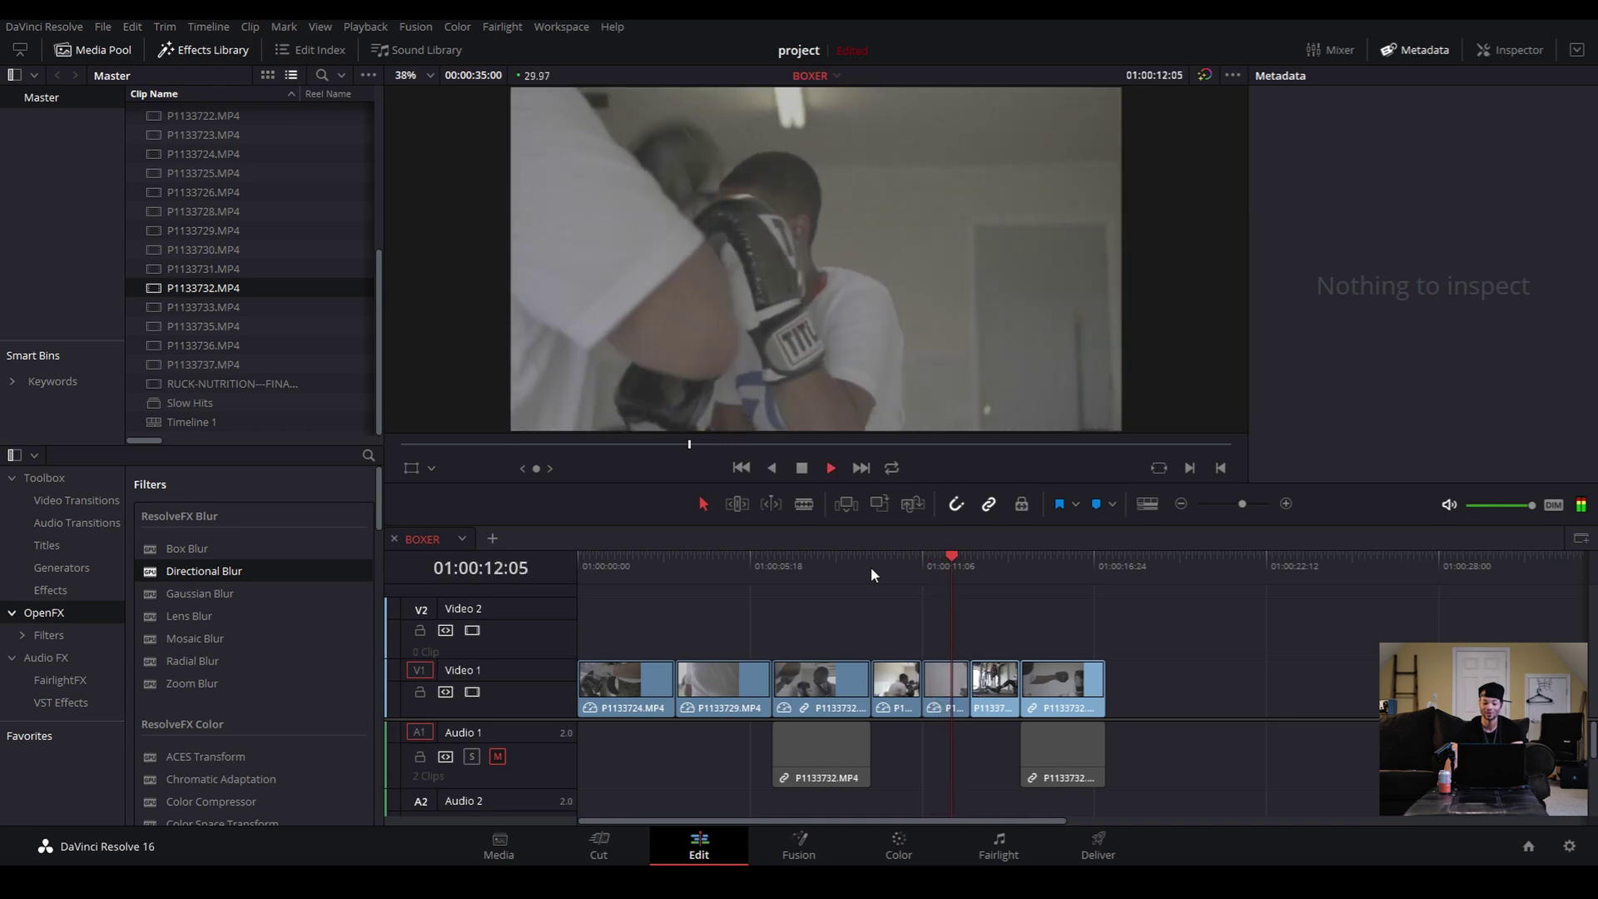
{"action": "key", "text": "space"}
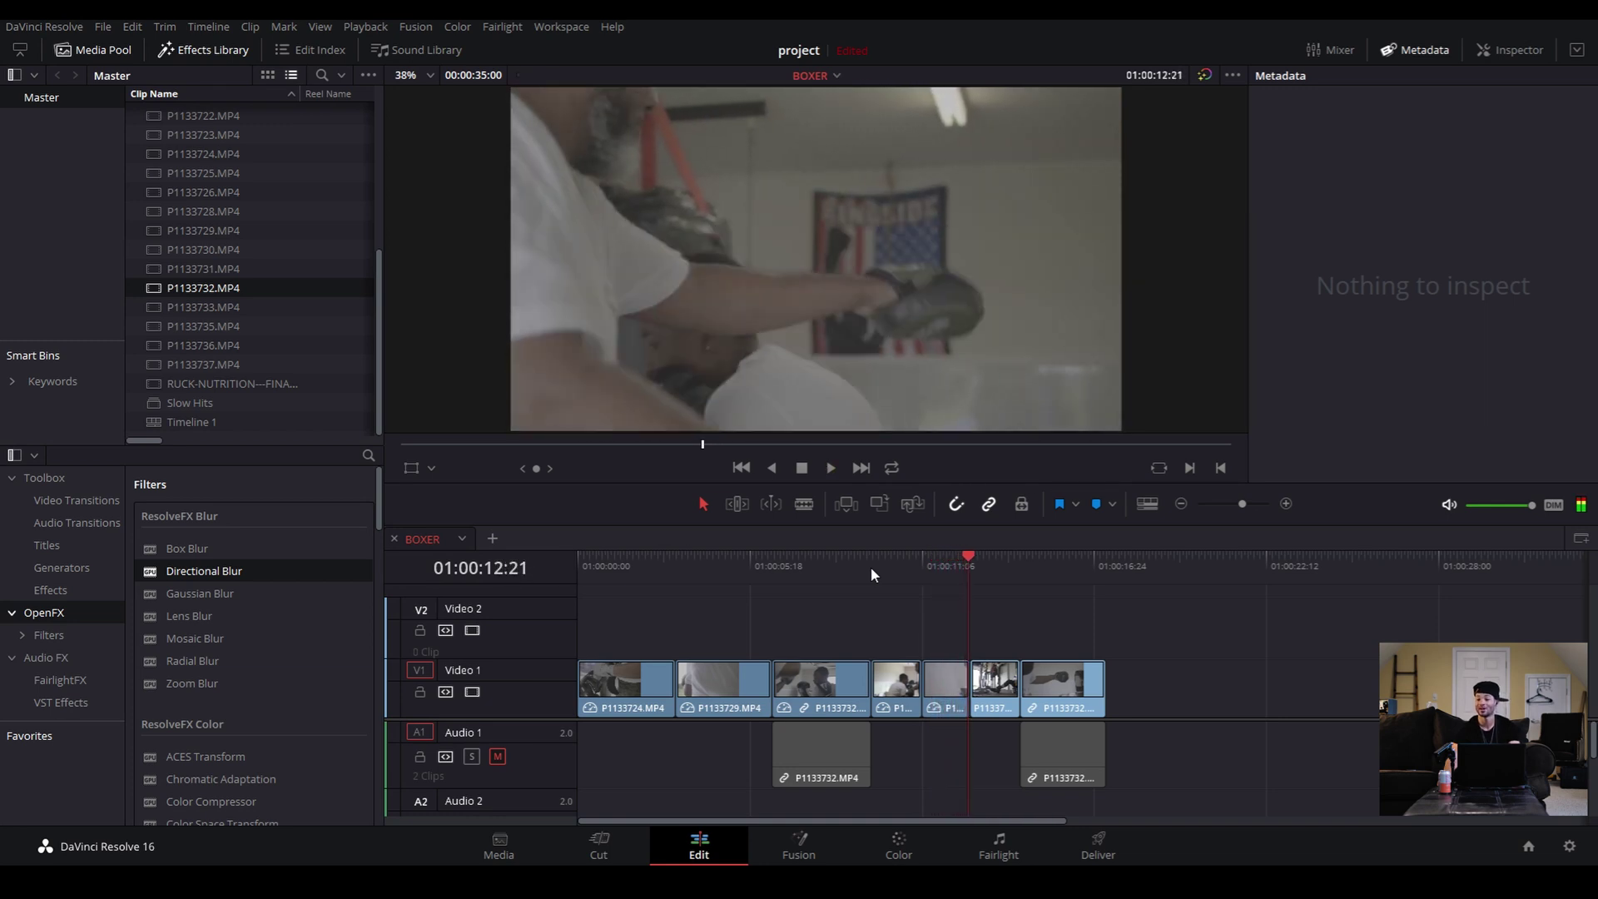
{"action": "left_click", "coordinate": [1028, 569]}
{"action": "key", "text": "space"}
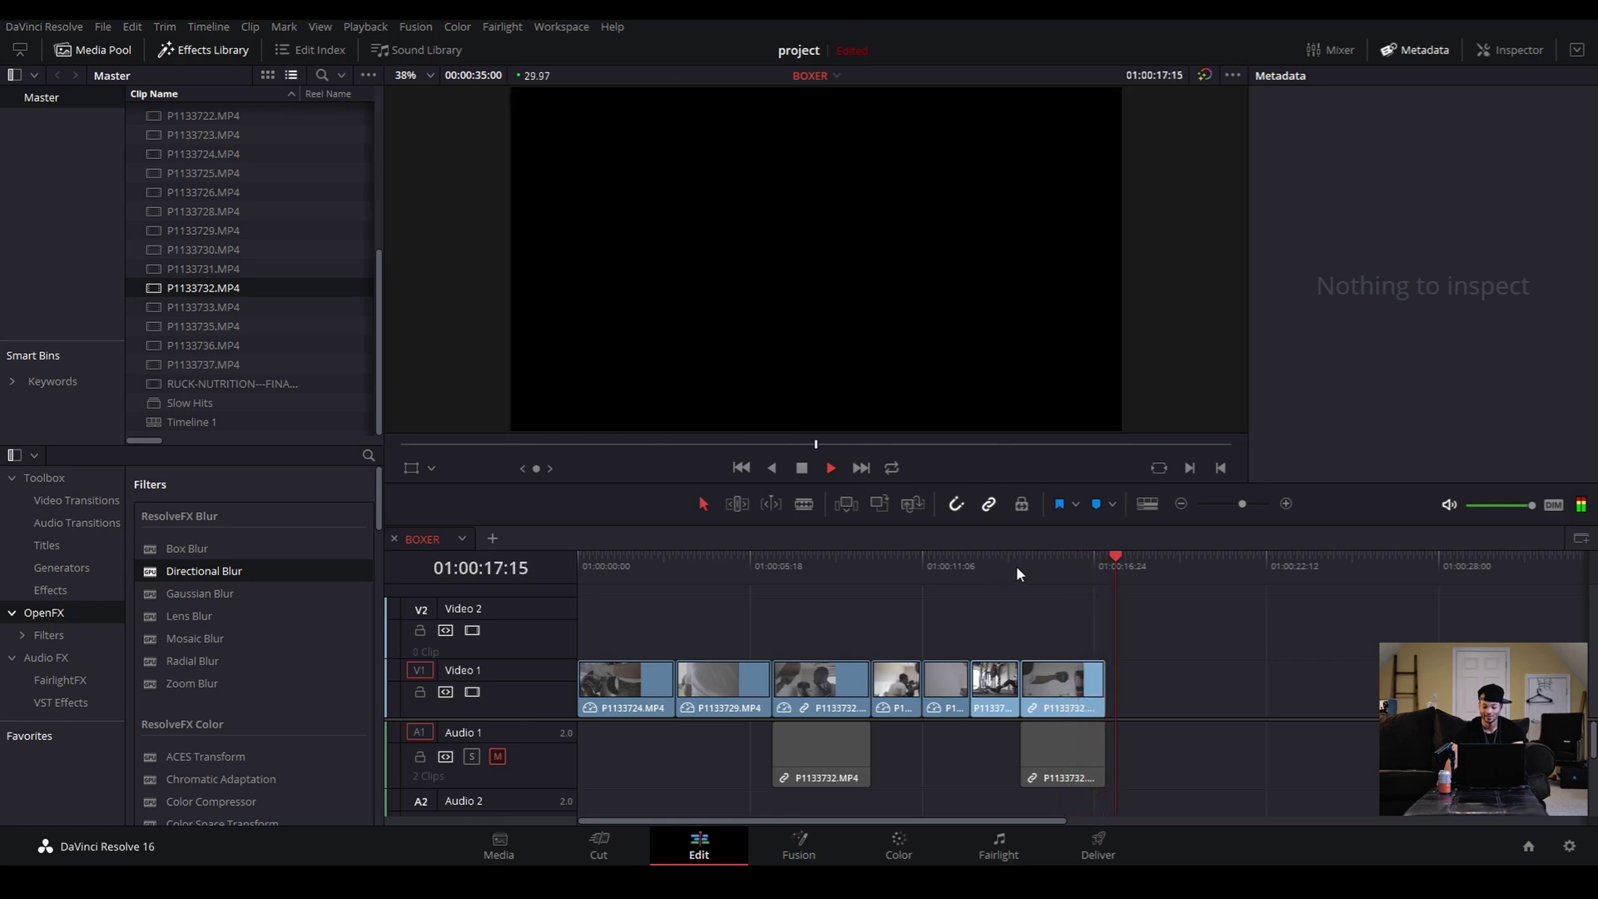
Replay the second P1133732.MP4 clip against the music and extend its end to 01:00:17:17
{"action": "left_click", "coordinate": [1016, 565]}
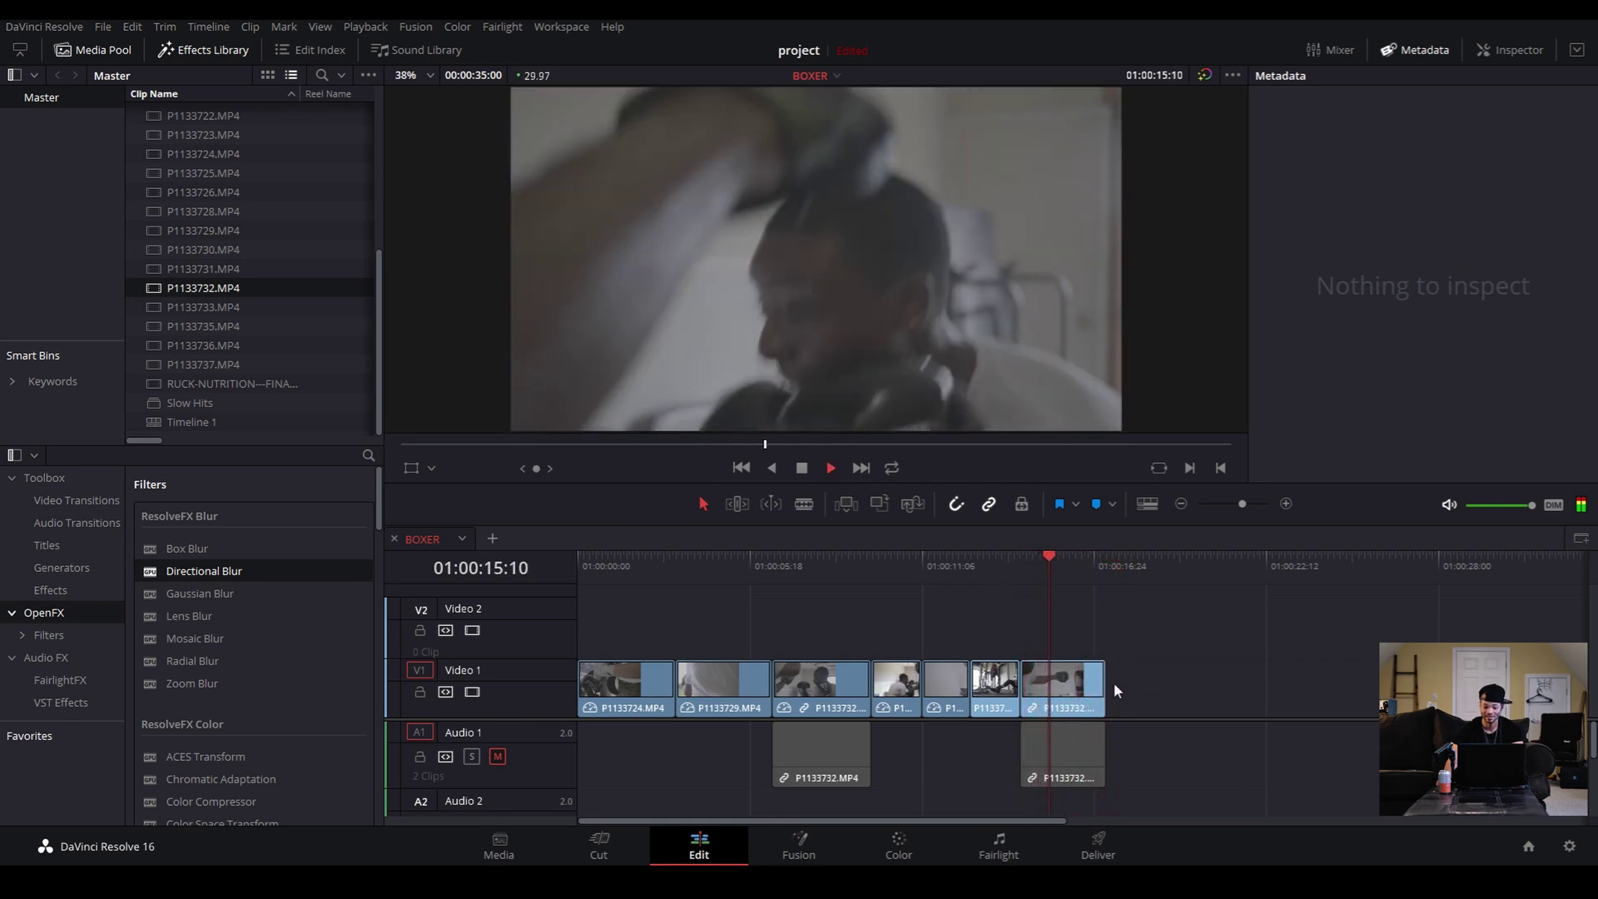
{"action": "key", "text": "space"}
{"action": "key", "text": "Left"}
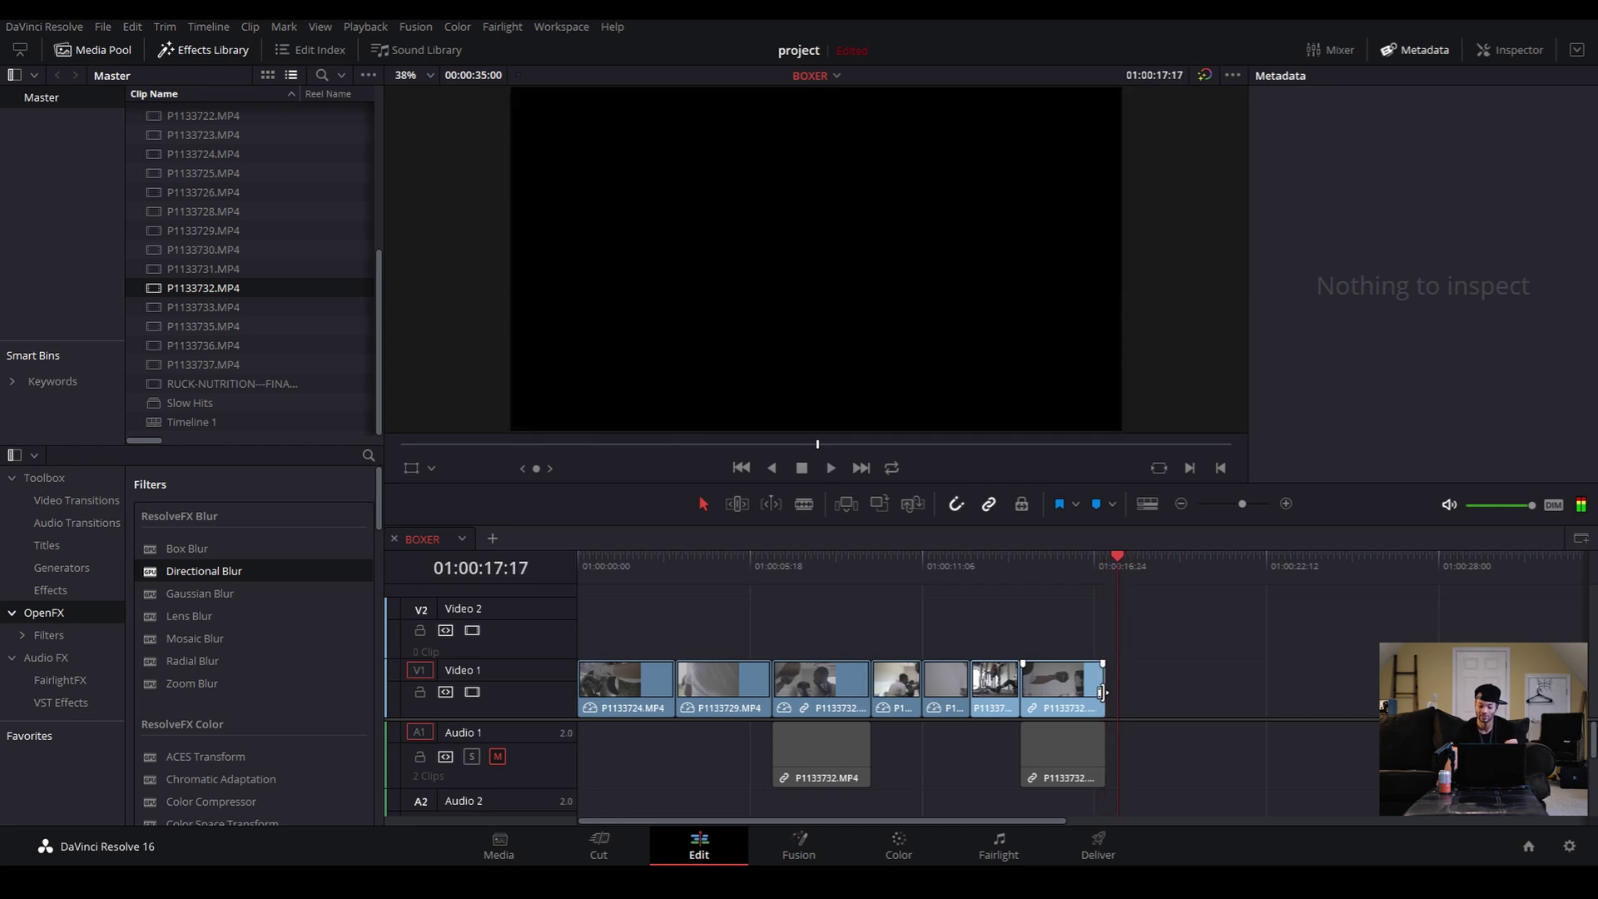
{"action": "left_click_drag", "start_coordinate": [1103, 692], "coordinate": [1115, 689]}
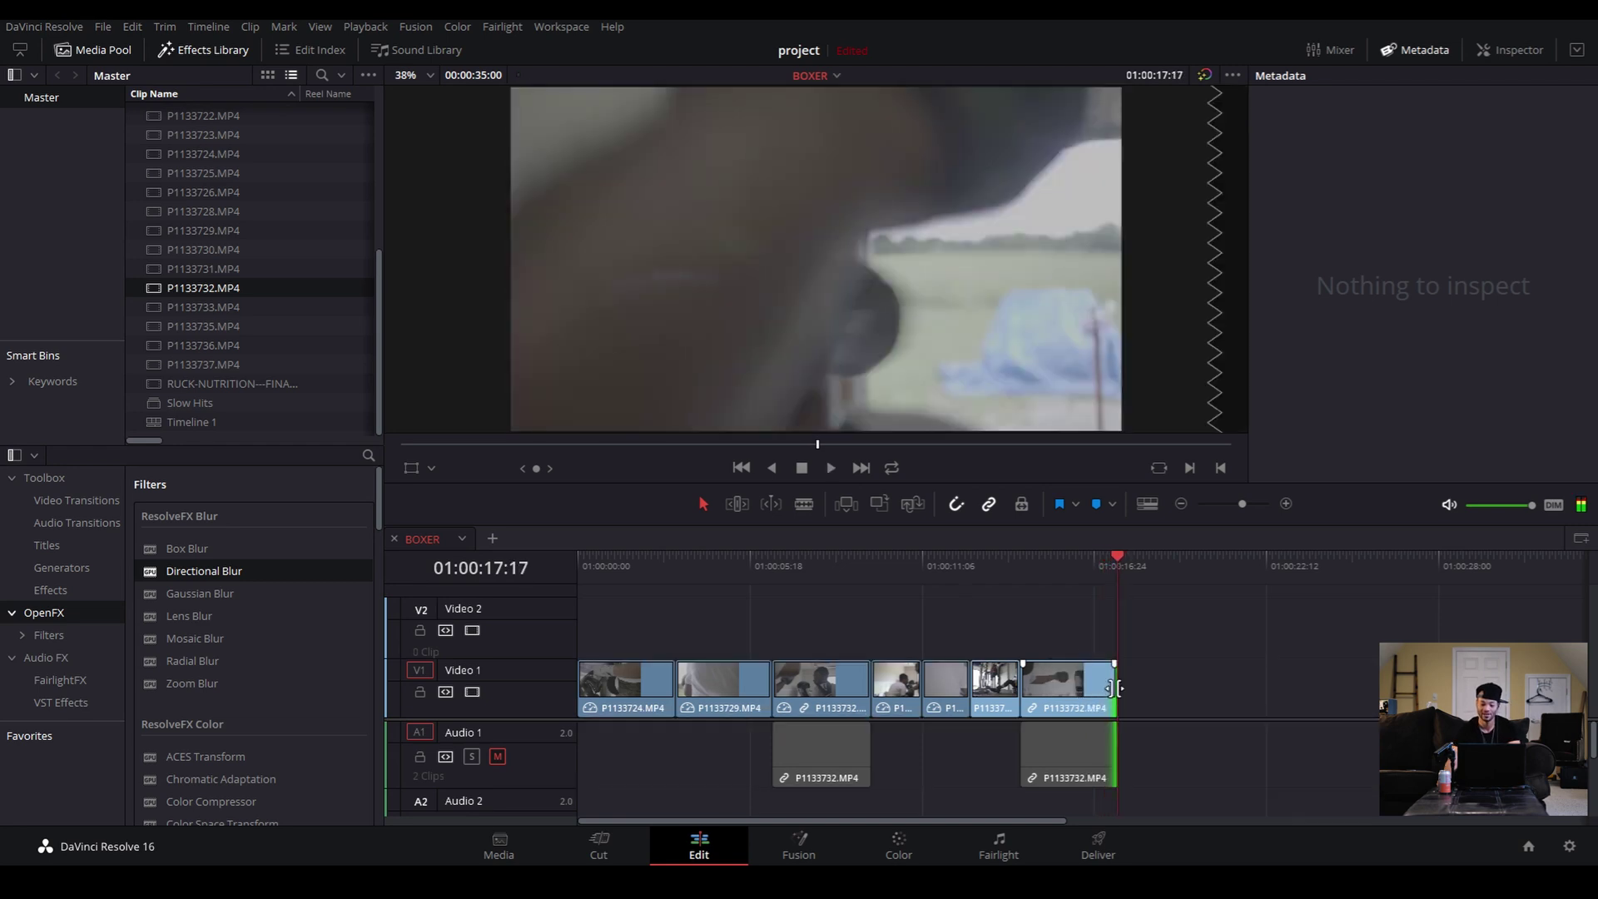
Replay the end of the second P1133732.MP4 clip against the music
{"action": "left_click", "coordinate": [1077, 570]}
{"action": "key", "text": "space"}
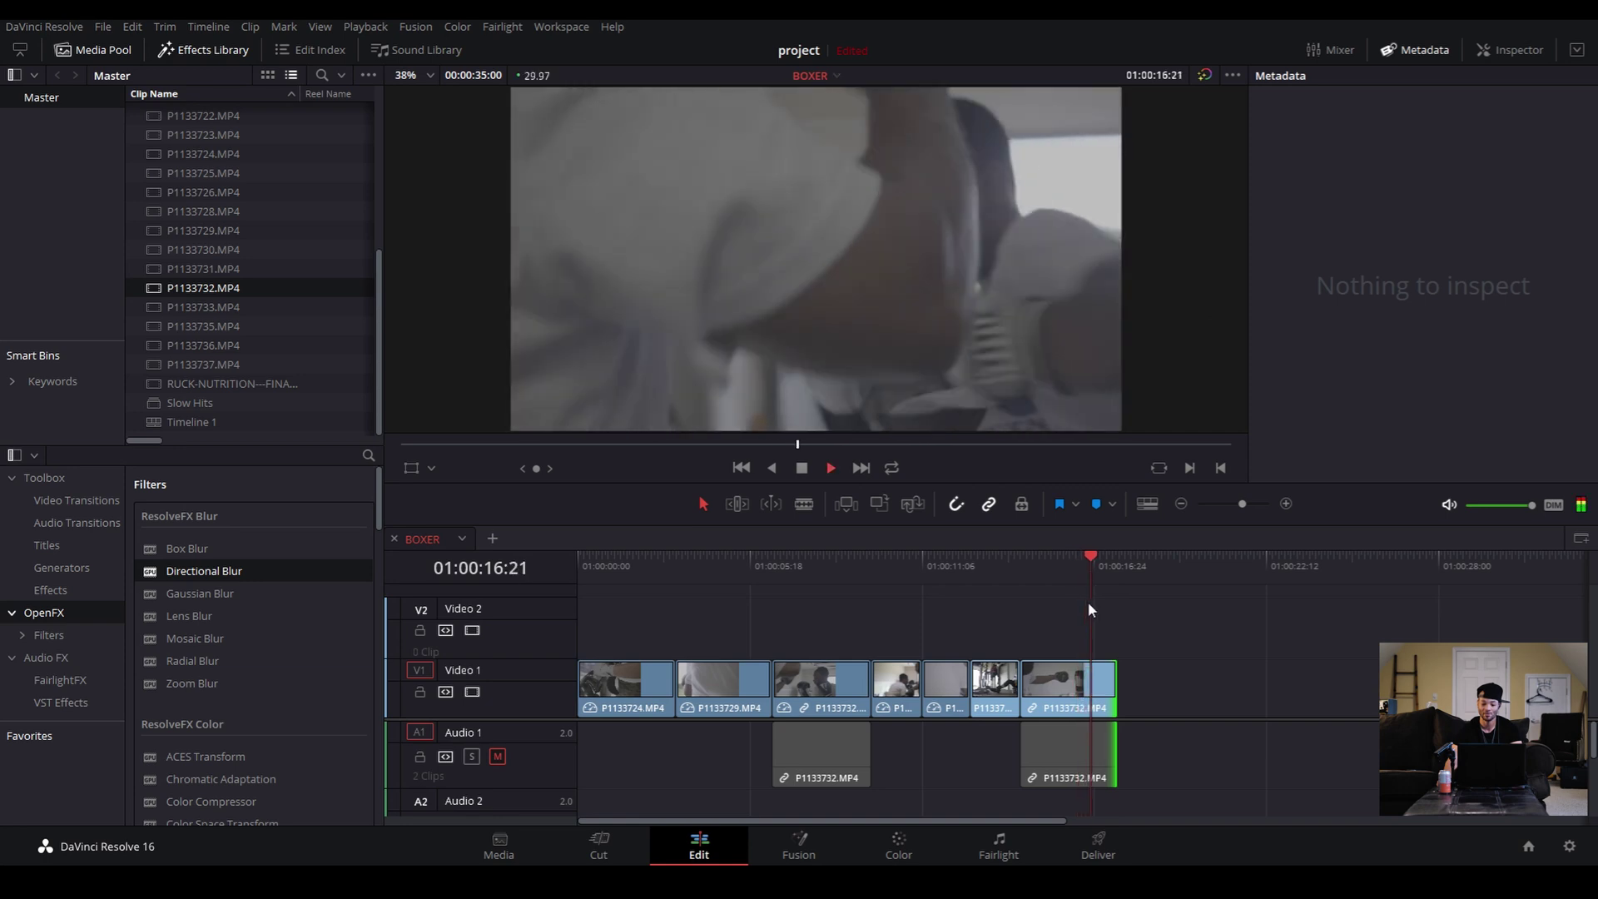
{"action": "key", "text": "space"}
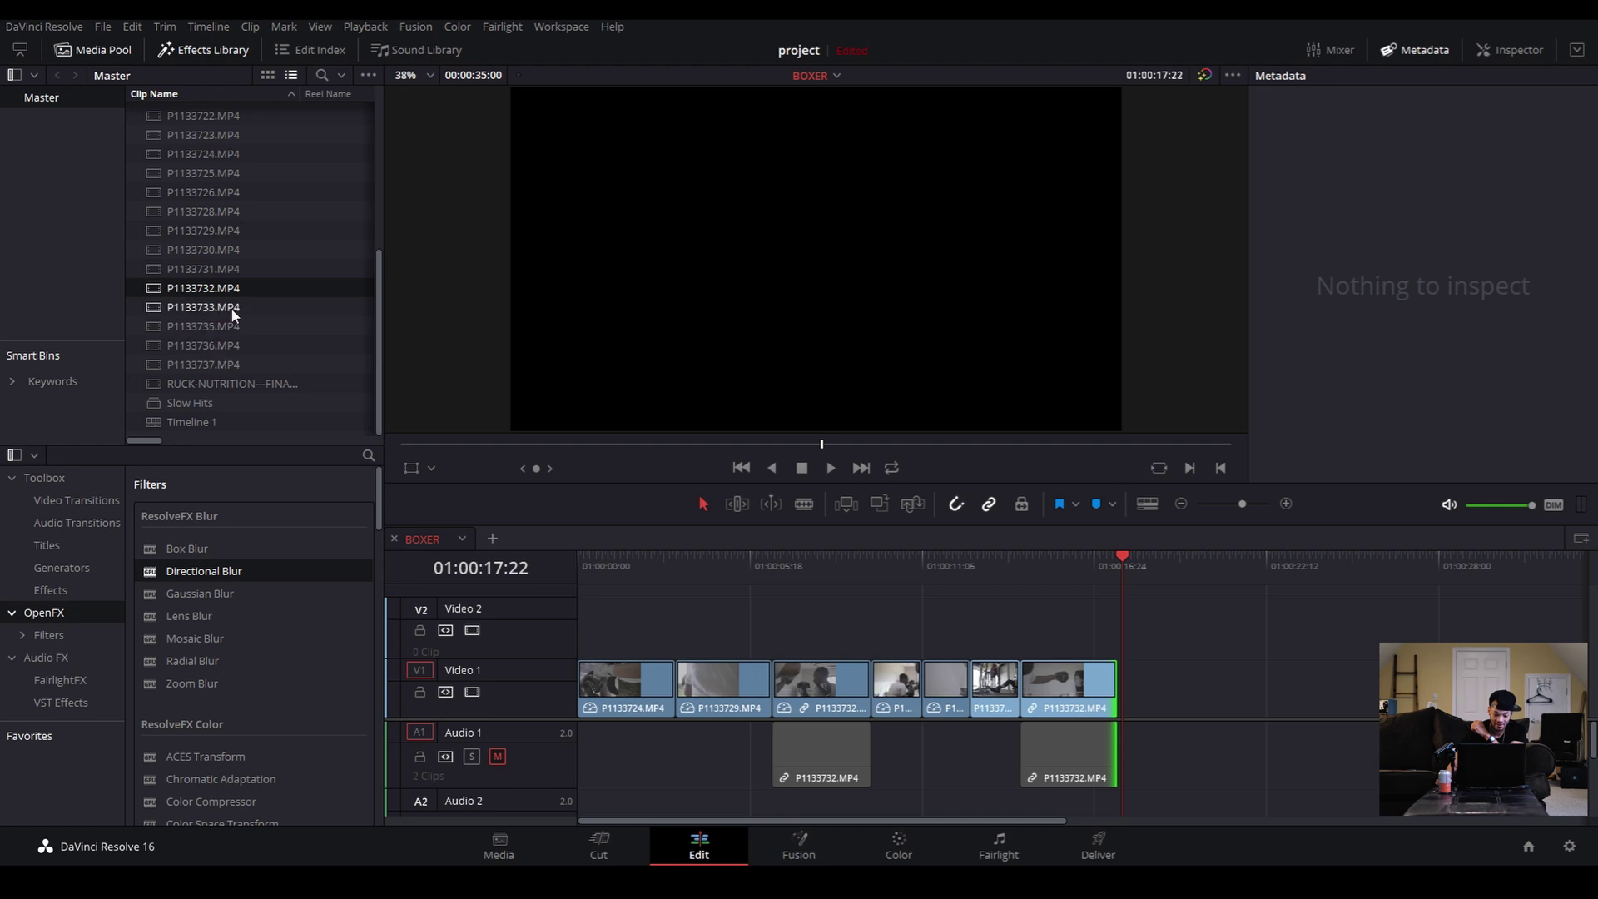
Preview P1133728.MP4 from near its in point and place only its video directly after the second P1133732.MP4 clip
{"action": "double_click", "coordinate": [222, 210]}
{"action": "left_click_drag", "start_coordinate": [583, 445], "coordinate": [608, 444]}
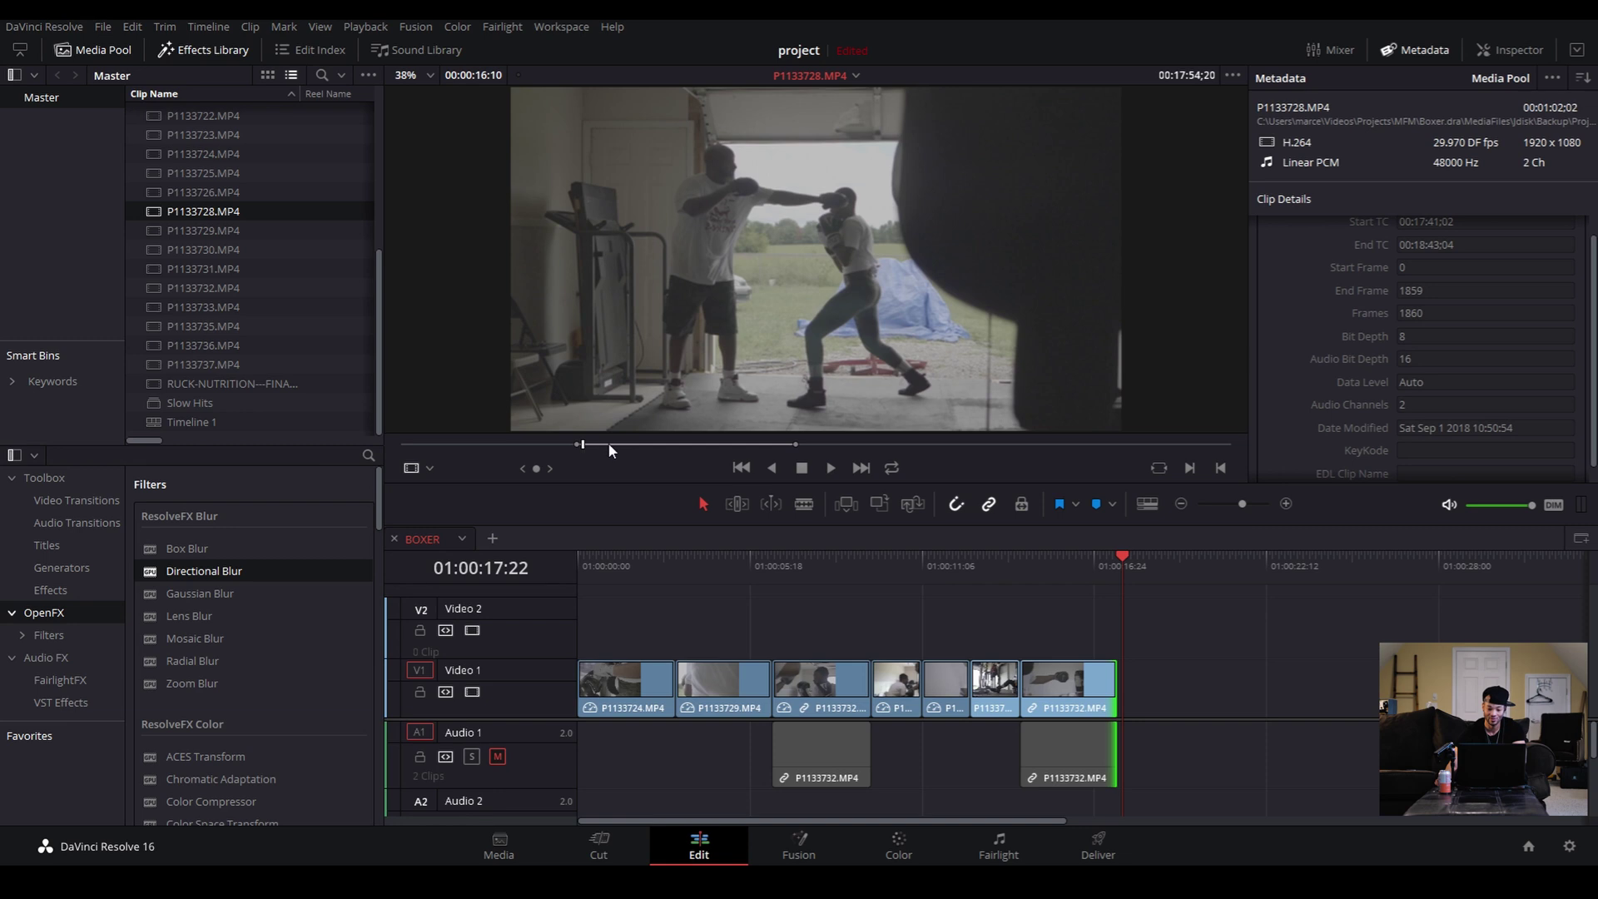
{"action": "key", "text": "space"}
{"action": "key", "text": "space"}
{"action": "mouse_move", "coordinate": [779, 424]}
{"action": "left_click_drag", "start_coordinate": [794, 413], "coordinate": [1116, 707]}
Play the start of P1133728.MP4 on the timeline and change its clip speed to 345%
{"action": "left_click", "coordinate": [1124, 572]}
{"action": "key", "text": "space"}
{"action": "left_click", "coordinate": [1196, 692]}
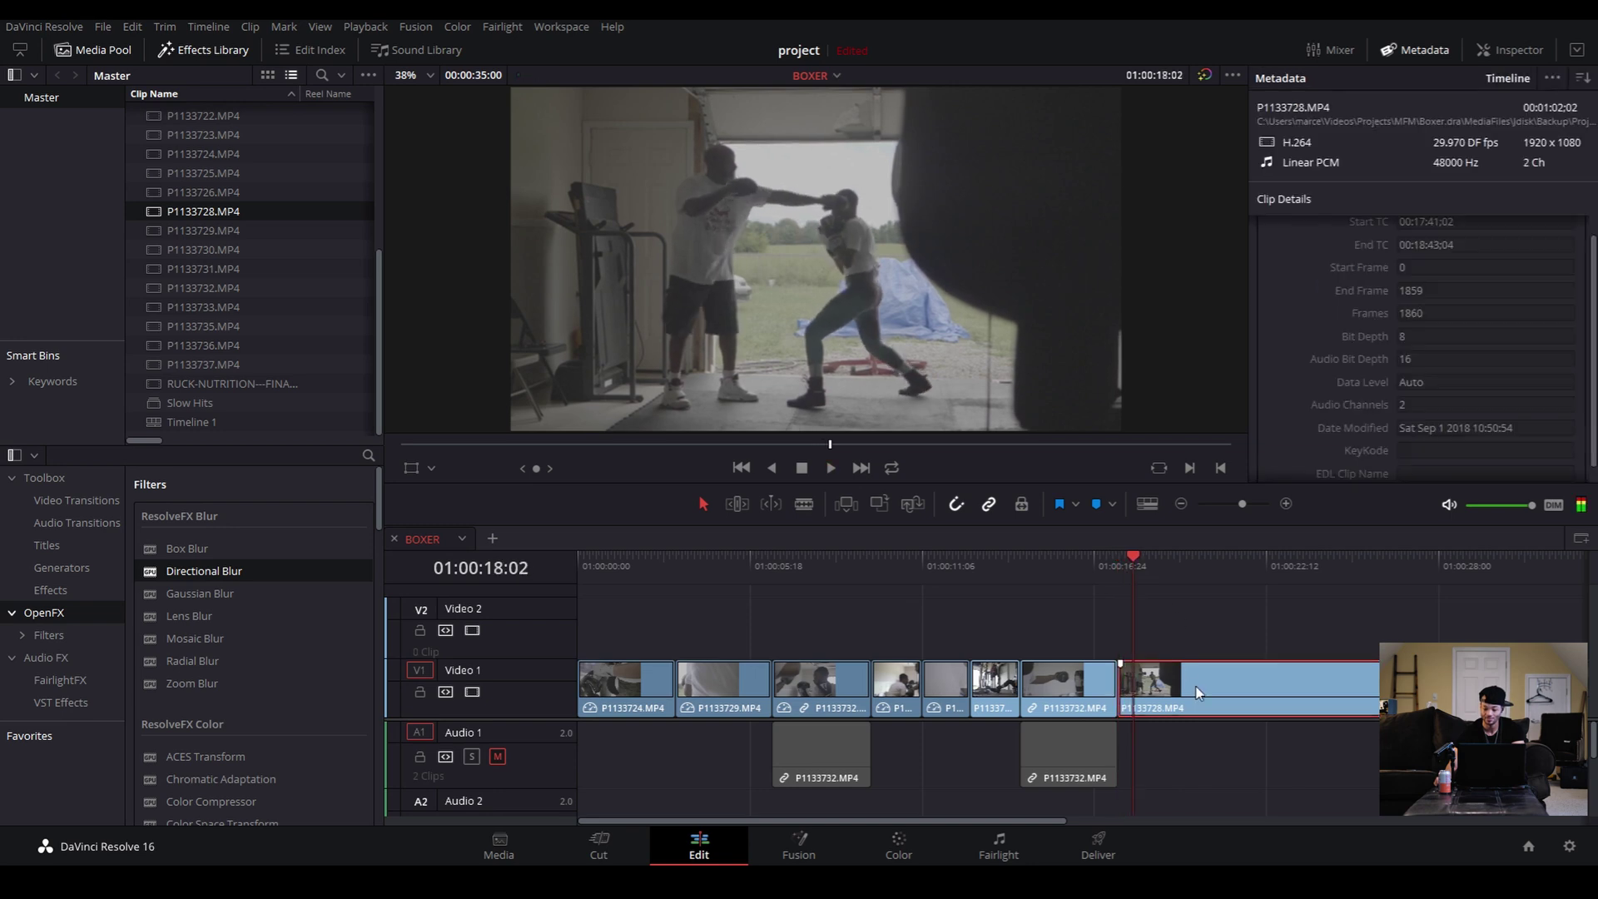
{"action": "right_click", "coordinate": [1268, 696]}
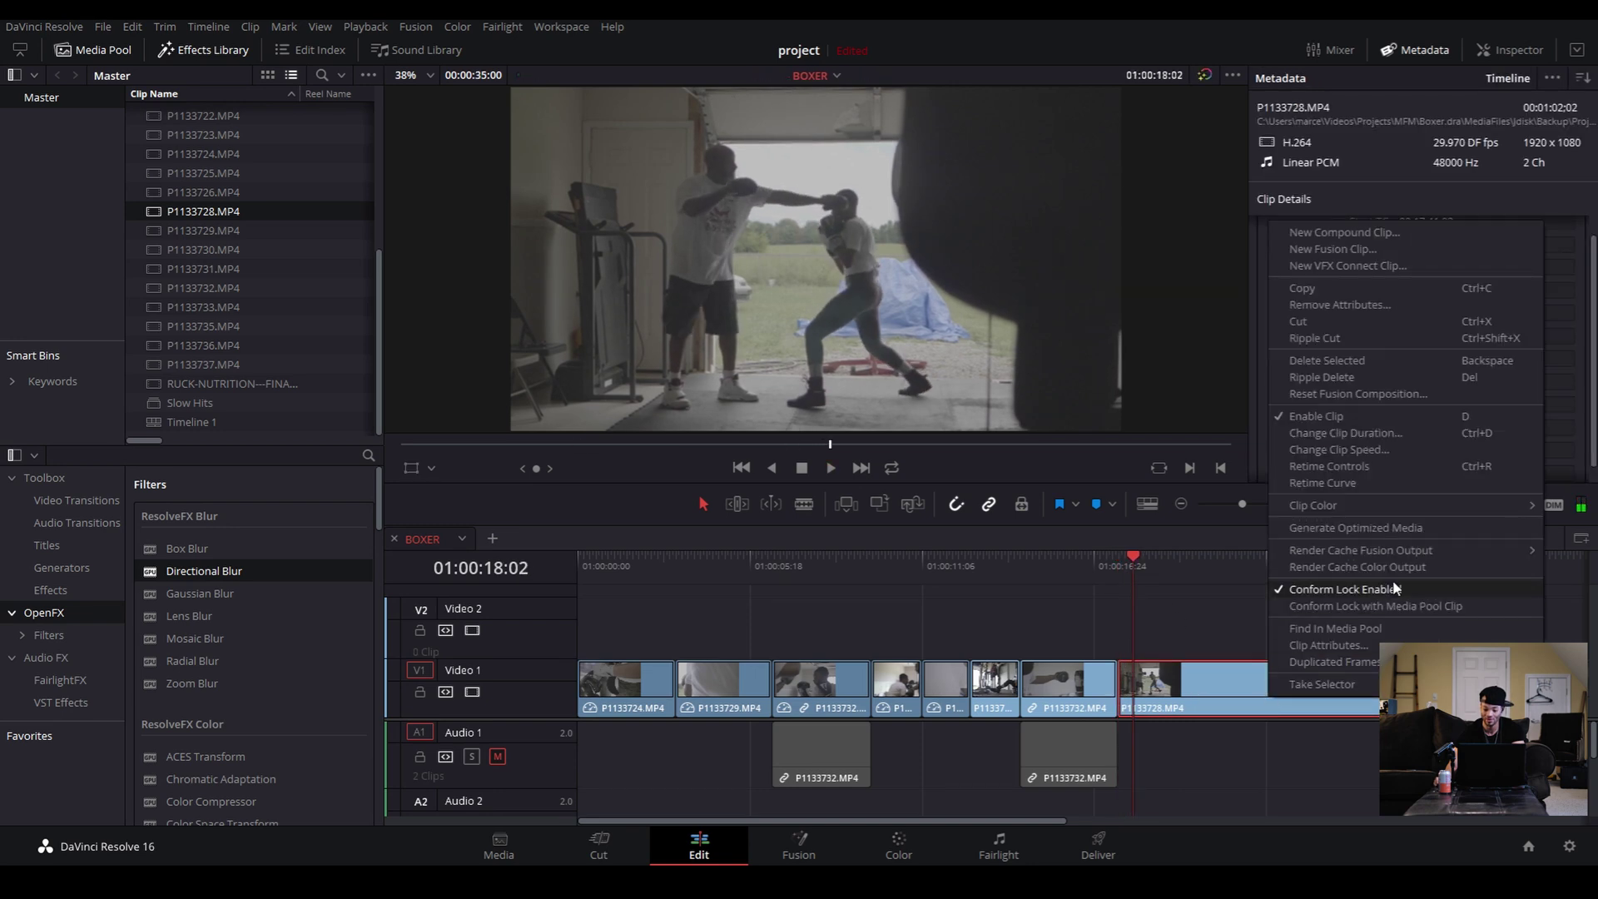
{"action": "left_click", "coordinate": [1365, 449]}
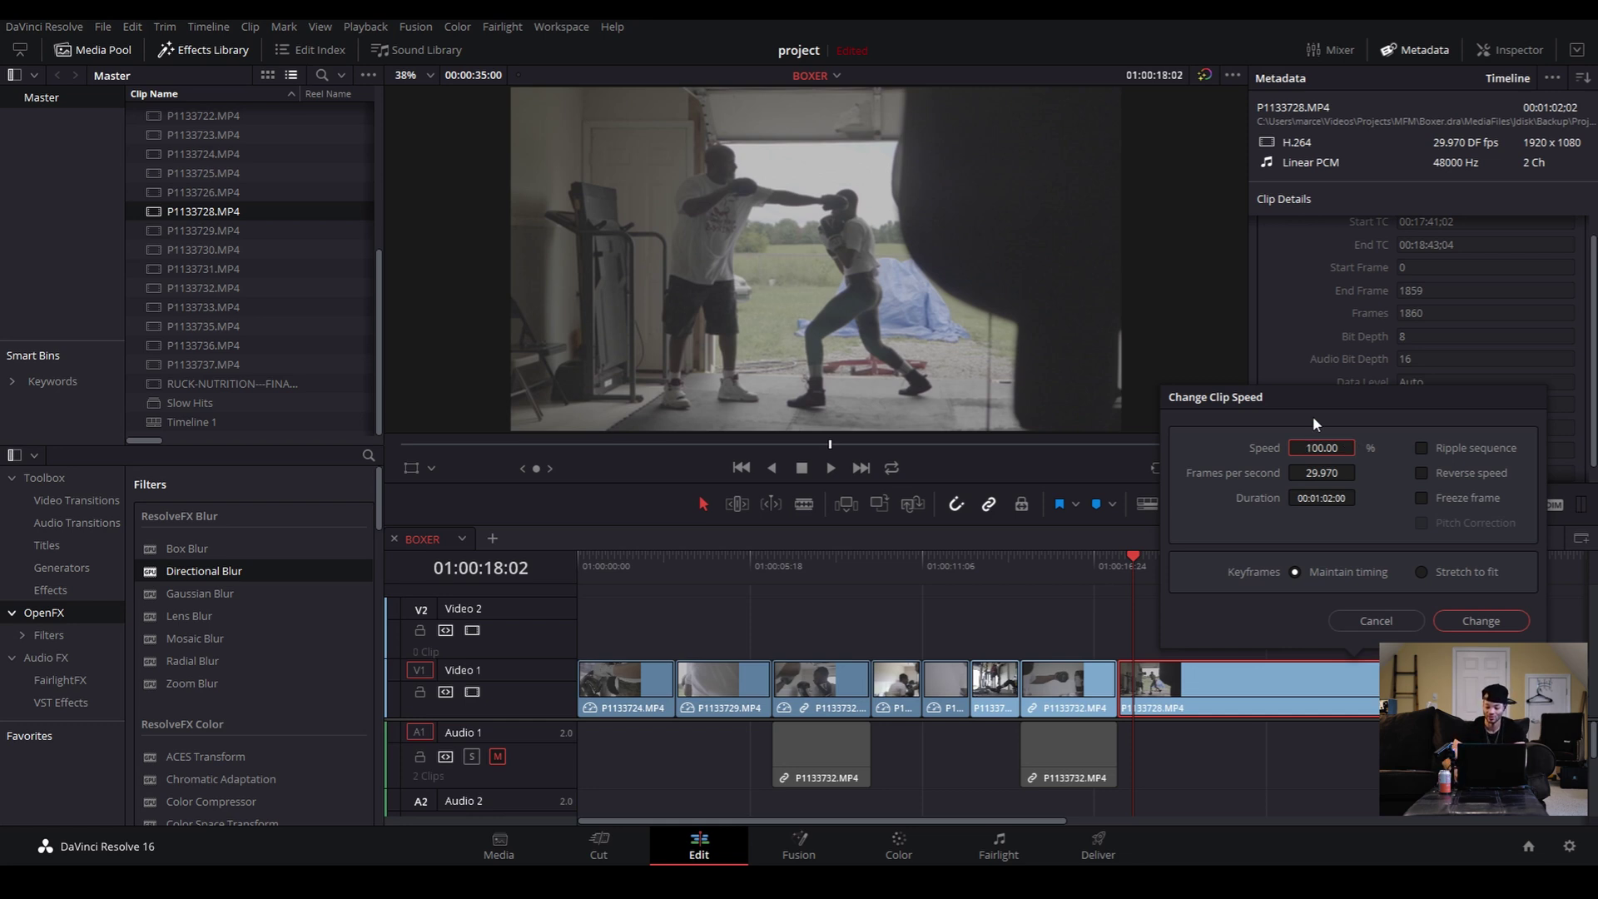
{"action": "type", "text": "345"}
{"action": "key", "text": "Return"}
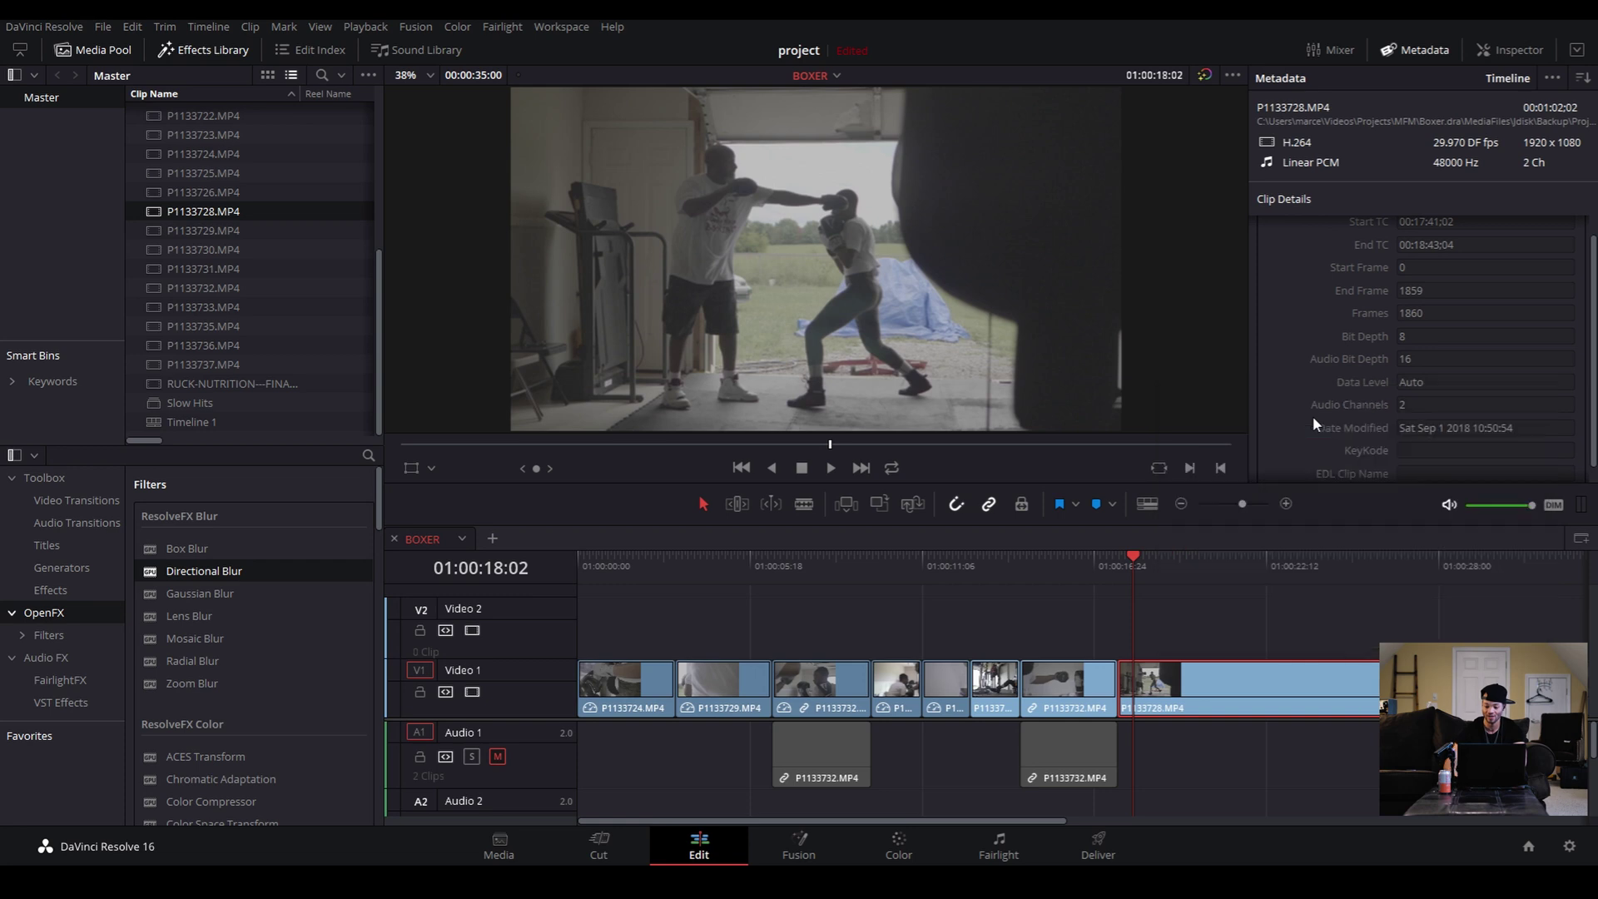
Play P1133728.MP4 against the music twice, find the cut frame, and trim the clip's end to 01:00:22:11
{"action": "left_click", "coordinate": [1095, 571]}
{"action": "key", "text": "space"}
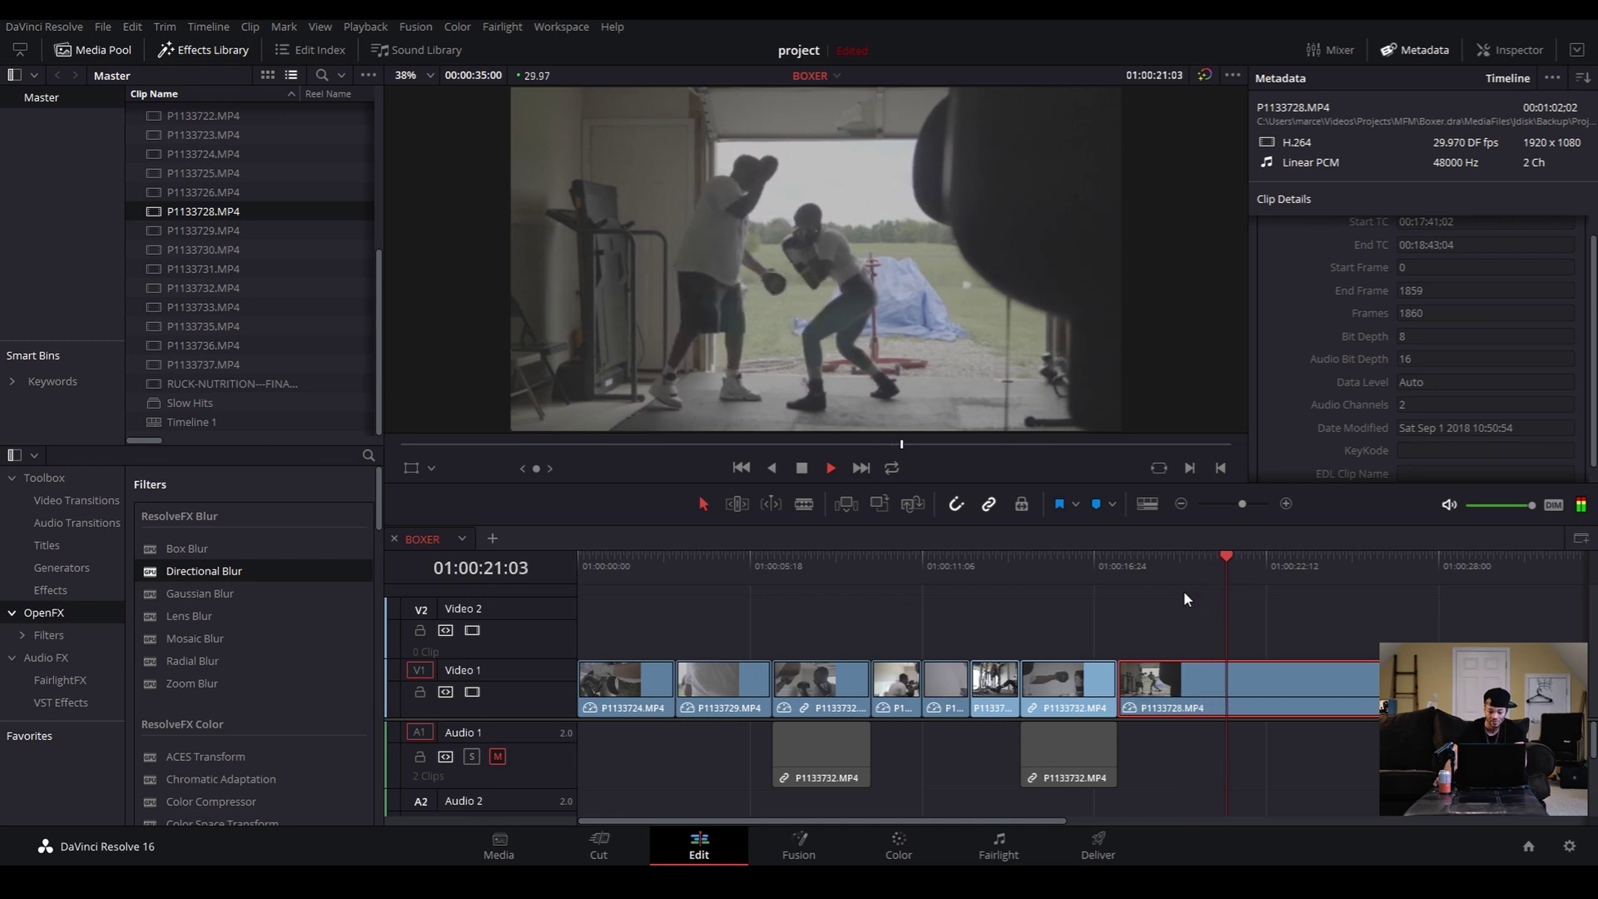
{"action": "key", "text": "space"}
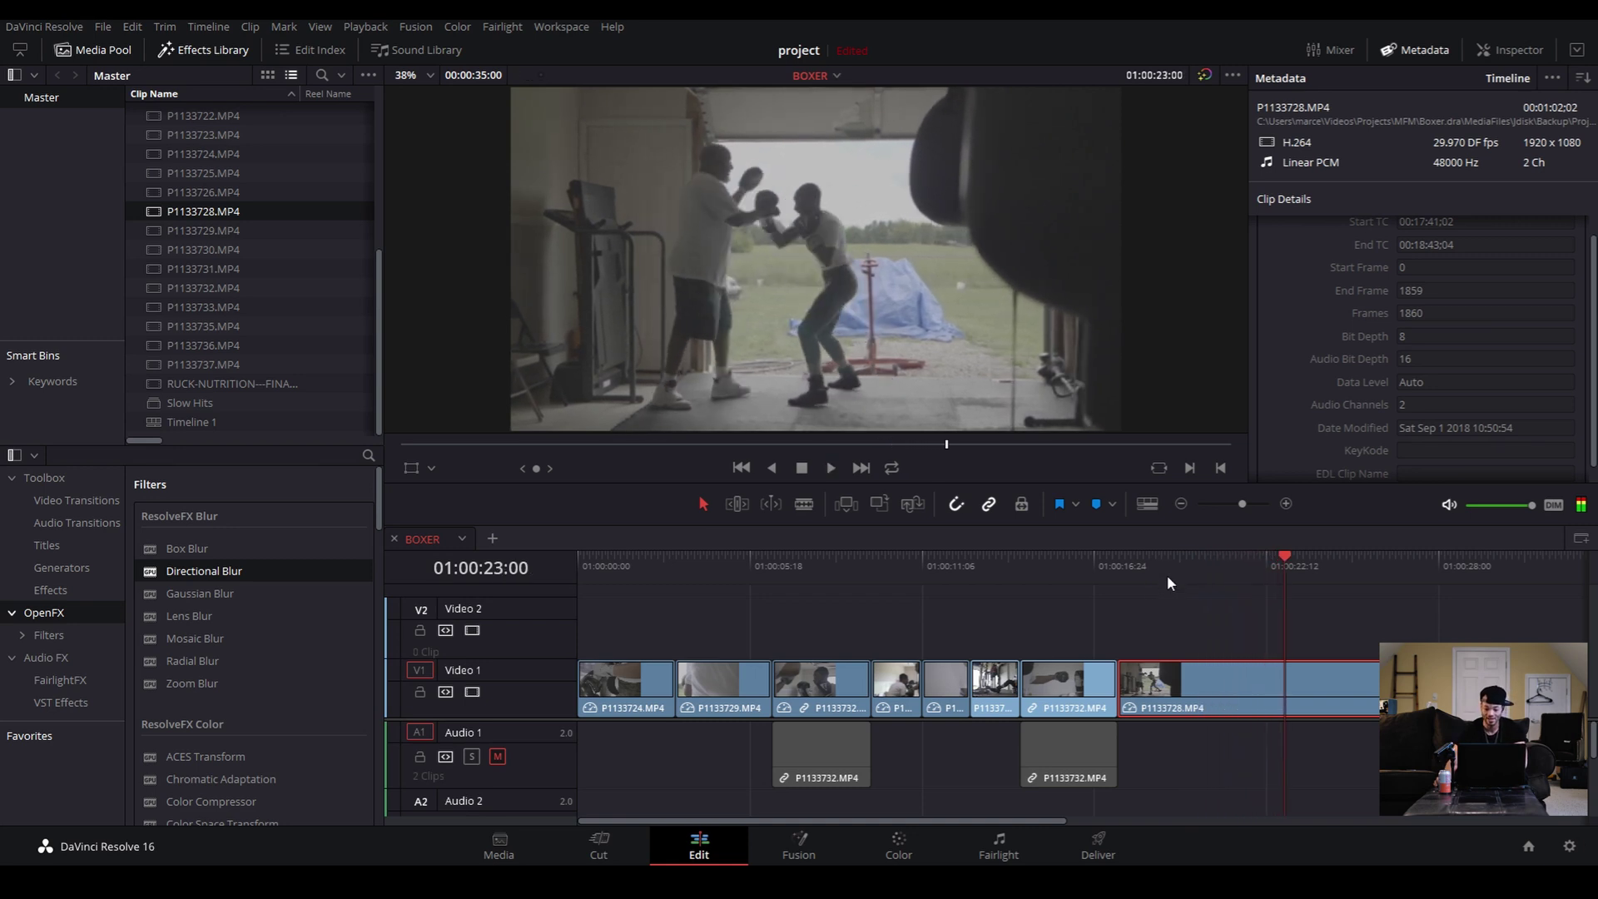
{"action": "left_click", "coordinate": [1117, 566]}
{"action": "key", "text": "space"}
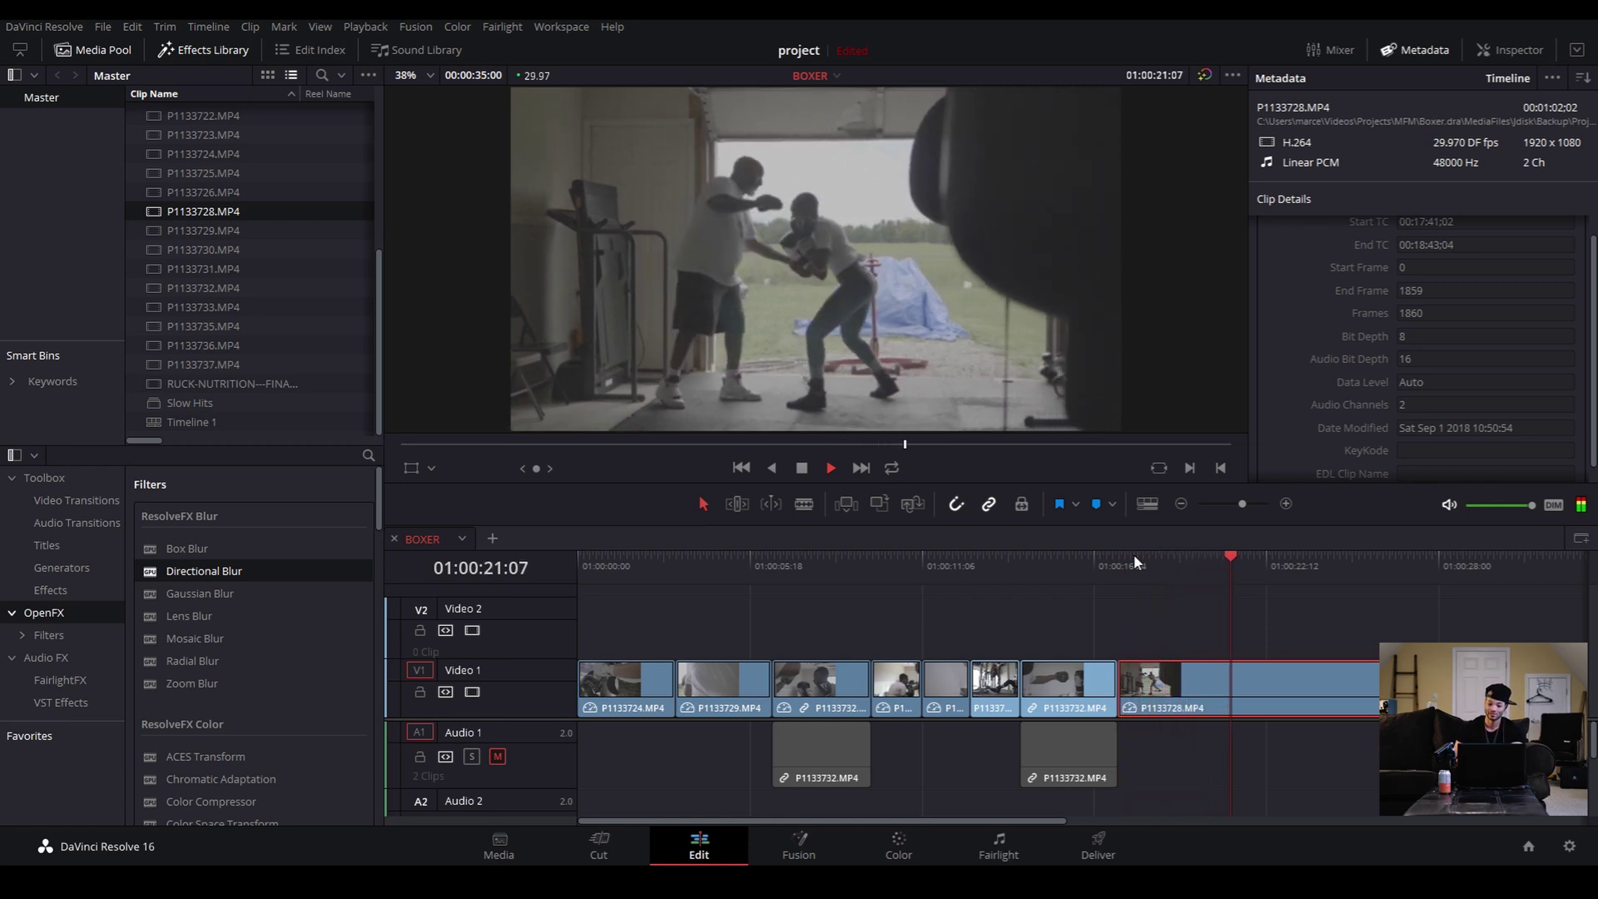
{"action": "key", "text": "space"}
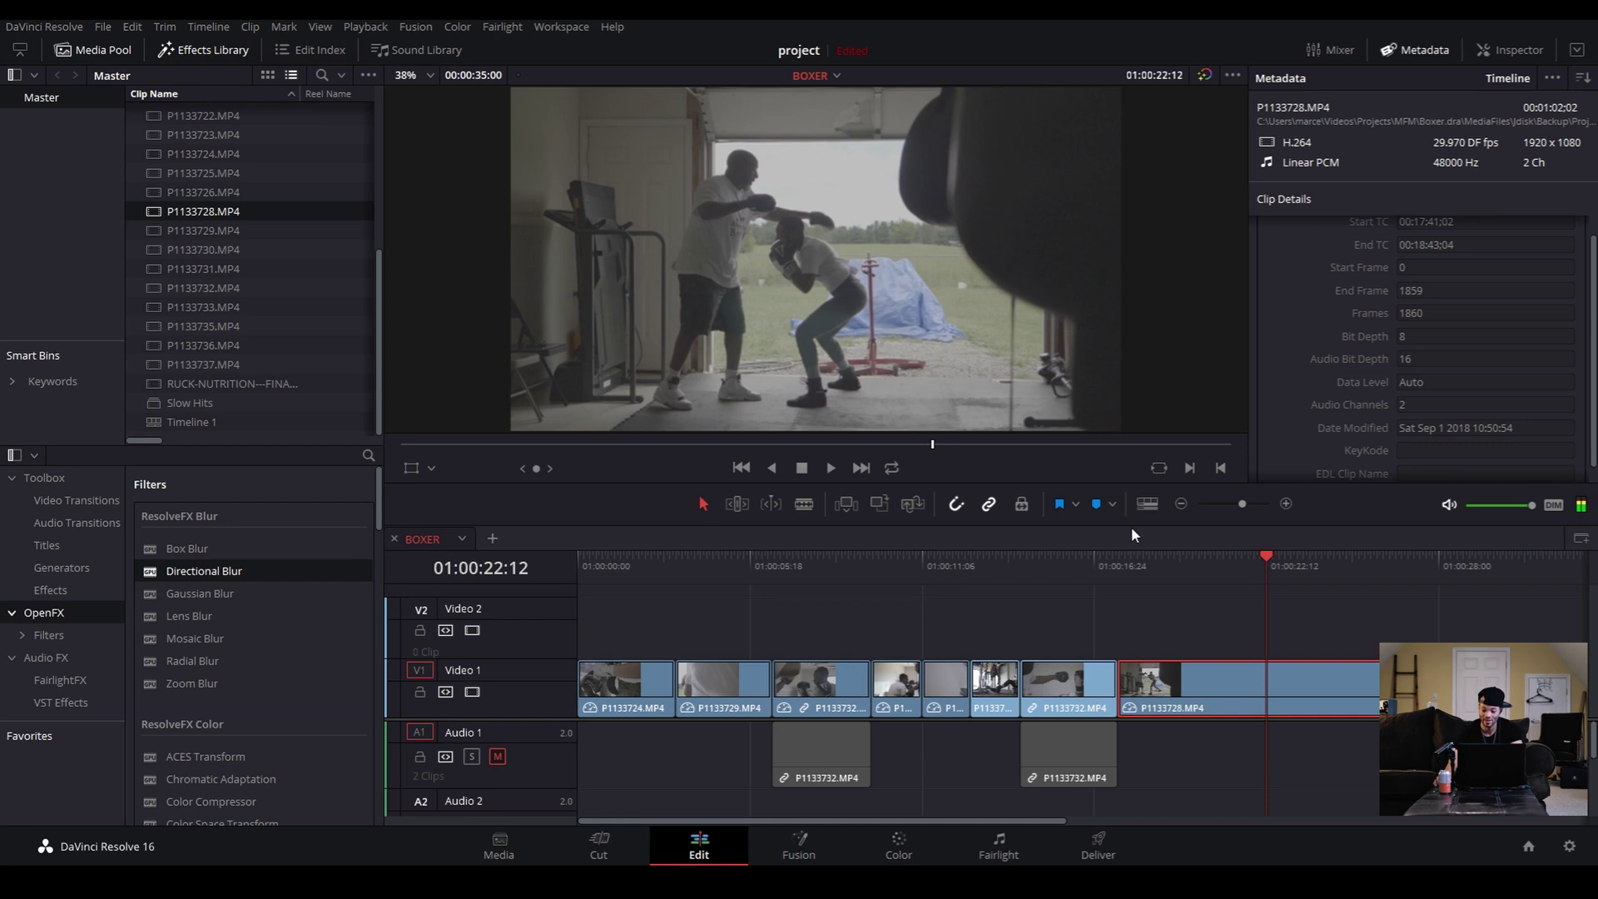
{"action": "key", "text": "Left"}
{"action": "key", "text": "Left"}
{"action": "key", "text": "Right"}
{"action": "left_click_drag", "start_coordinate": [1539, 712], "coordinate": [1265, 712]}
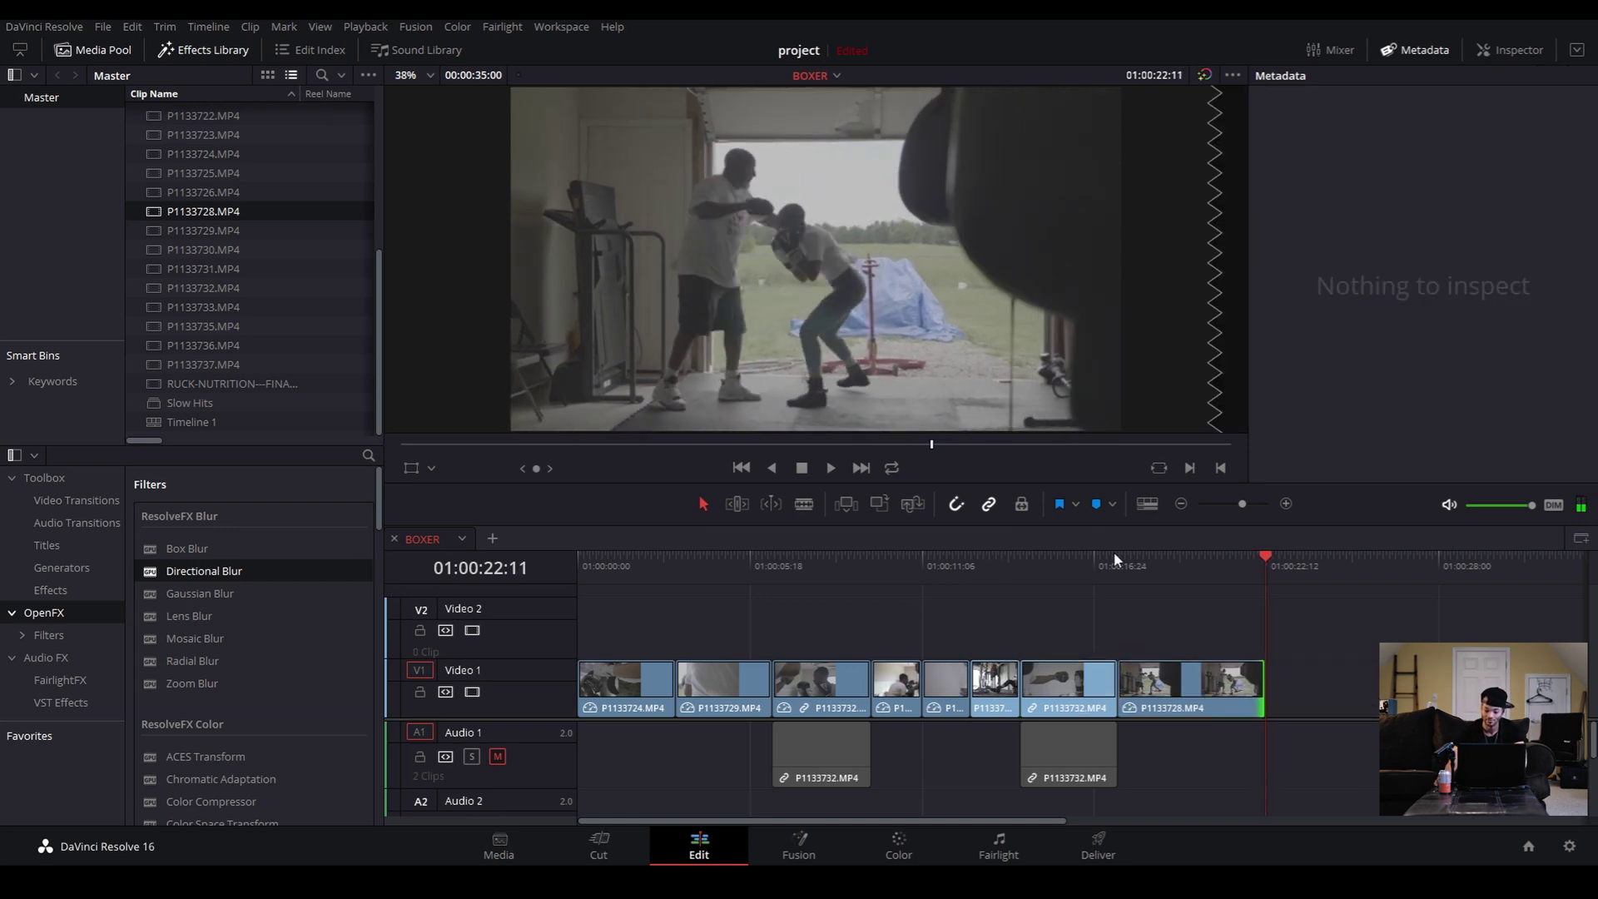
Play past the end of P1133728.MP4, and replay the sequence from the second P1133732.MP4 clip
{"action": "key", "text": "space"}
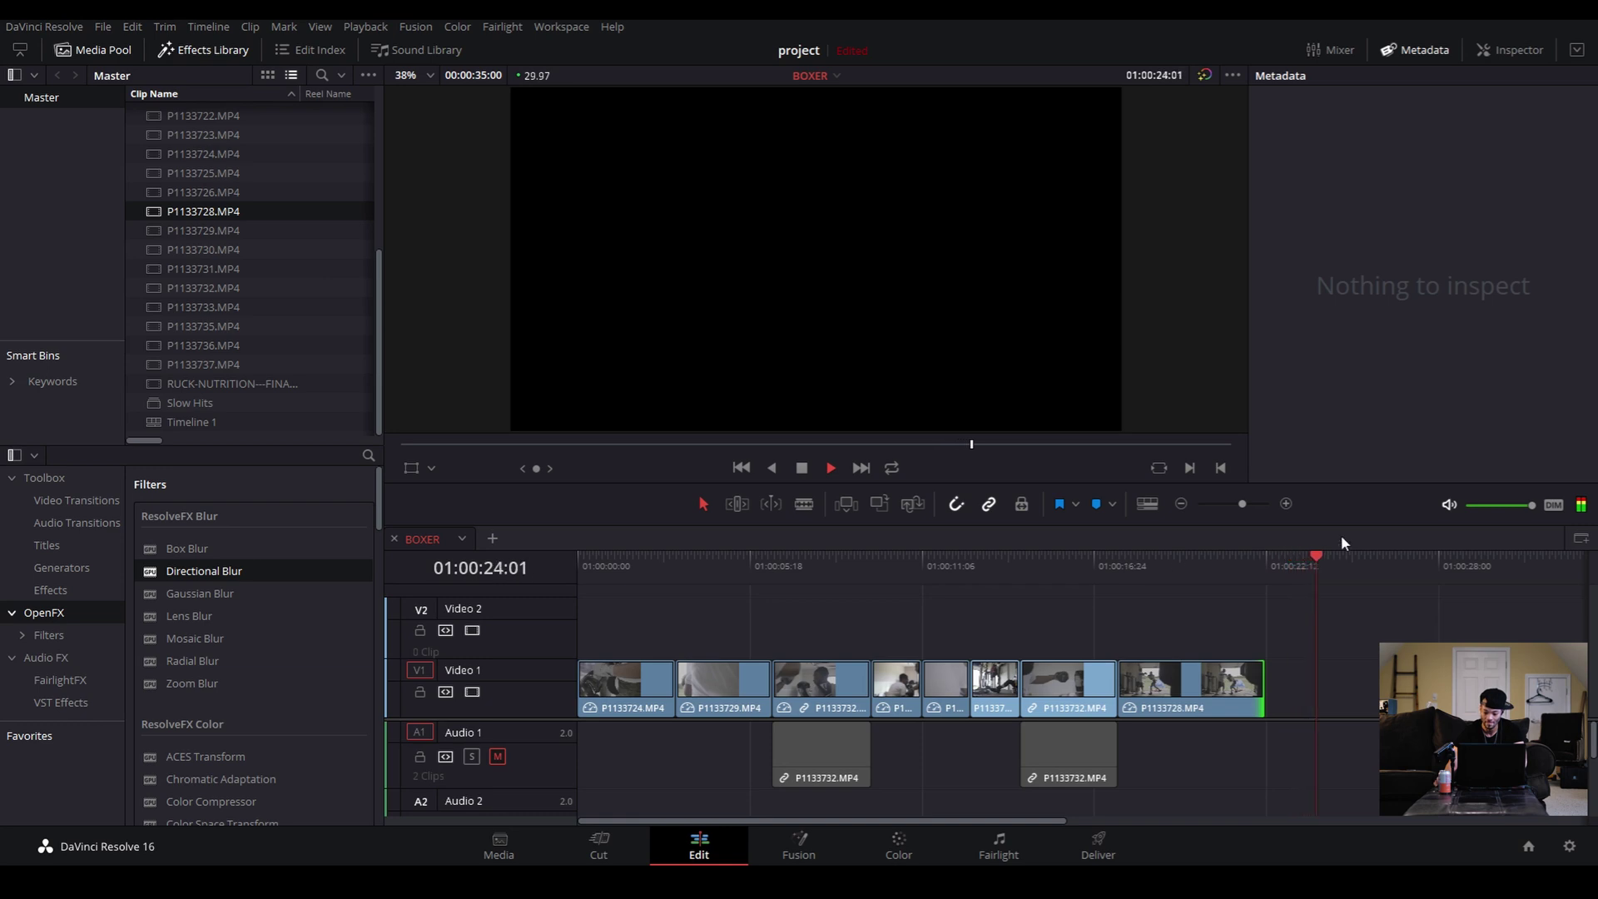
{"action": "left_click", "coordinate": [1181, 505]}
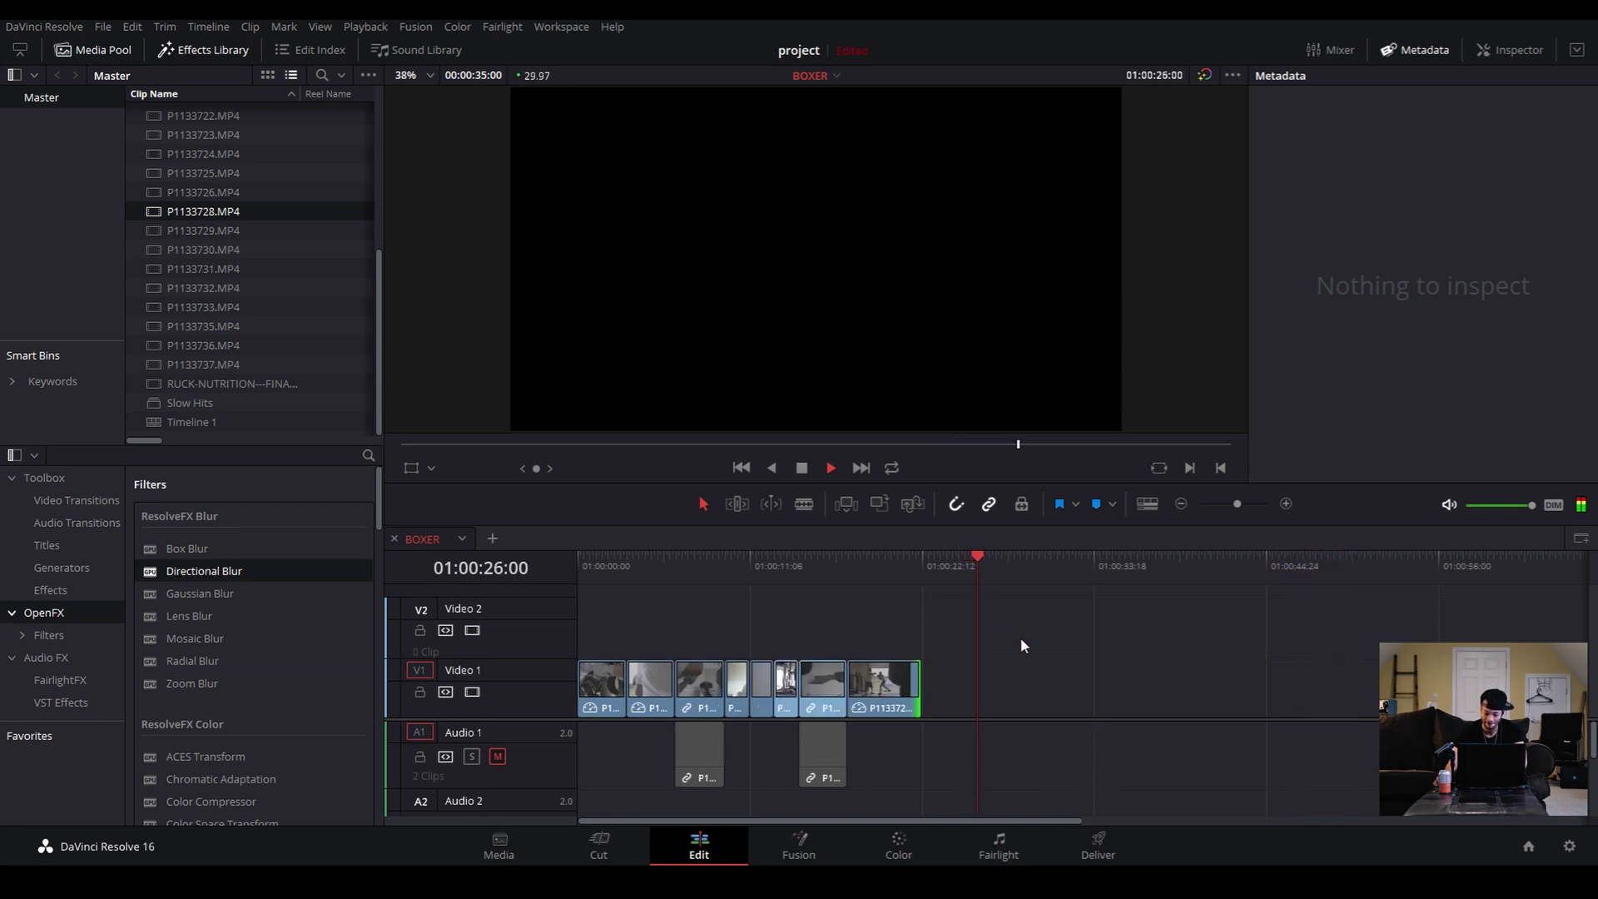
{"action": "key", "text": "space"}
{"action": "left_click", "coordinate": [822, 566]}
{"action": "key", "text": "space"}
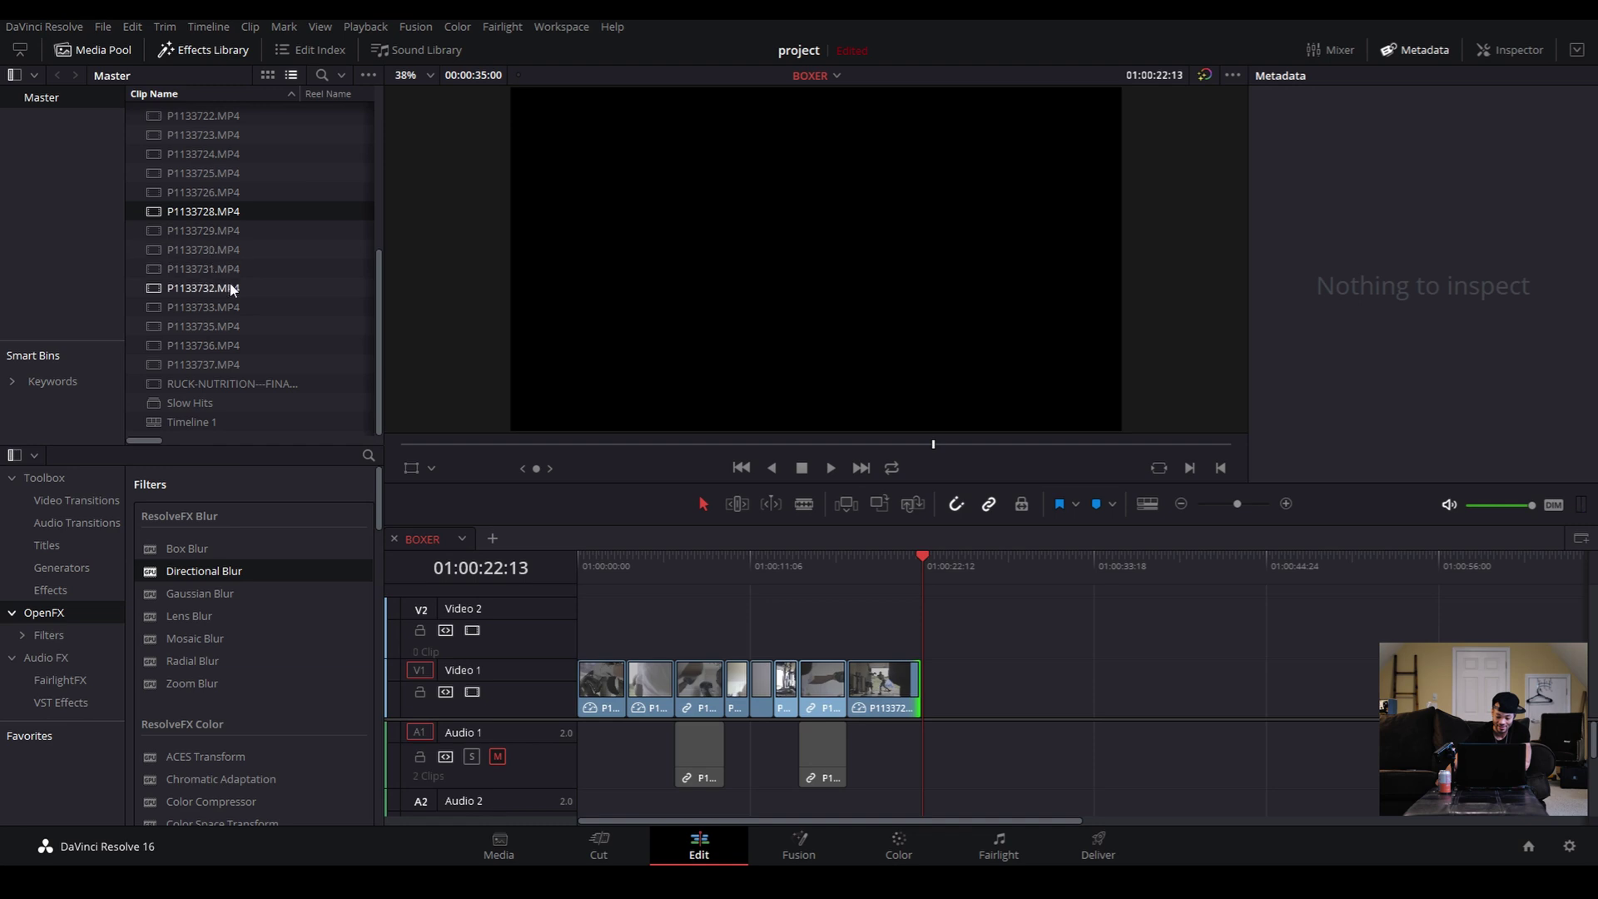
Preview P1133737.MP4 around its in point and place it with its audio after P1133728.MP4 on the timeline
{"action": "double_click", "coordinate": [220, 364]}
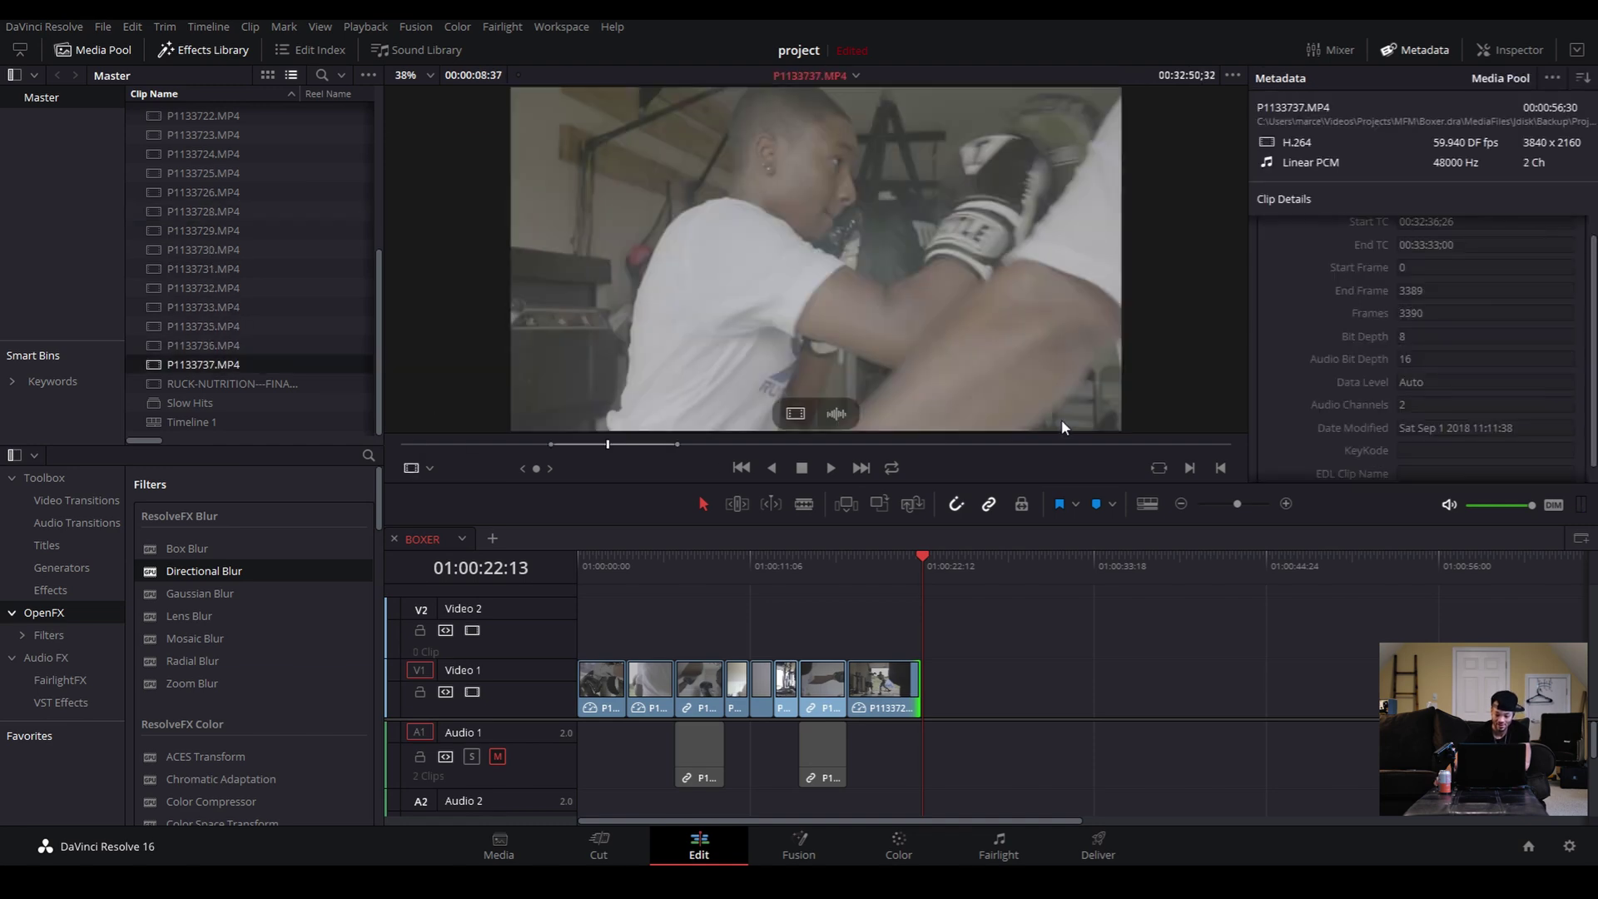
{"action": "left_click_drag", "start_coordinate": [588, 450], "coordinate": [563, 452]}
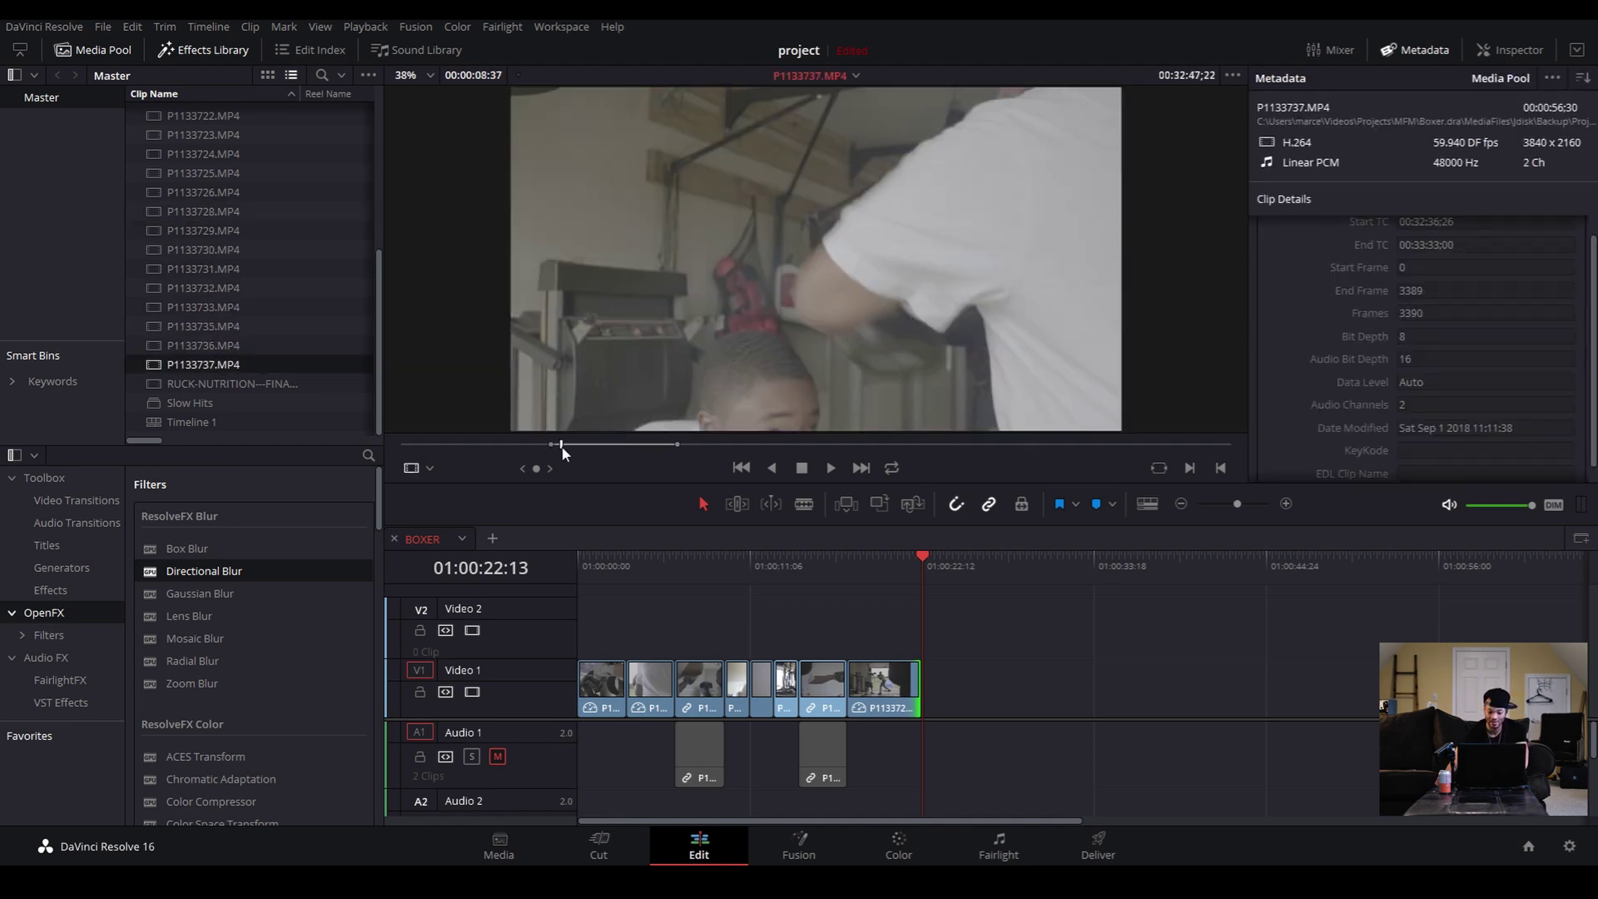
{"action": "key", "text": "space"}
{"action": "left_click_drag", "start_coordinate": [574, 445], "coordinate": [553, 452]}
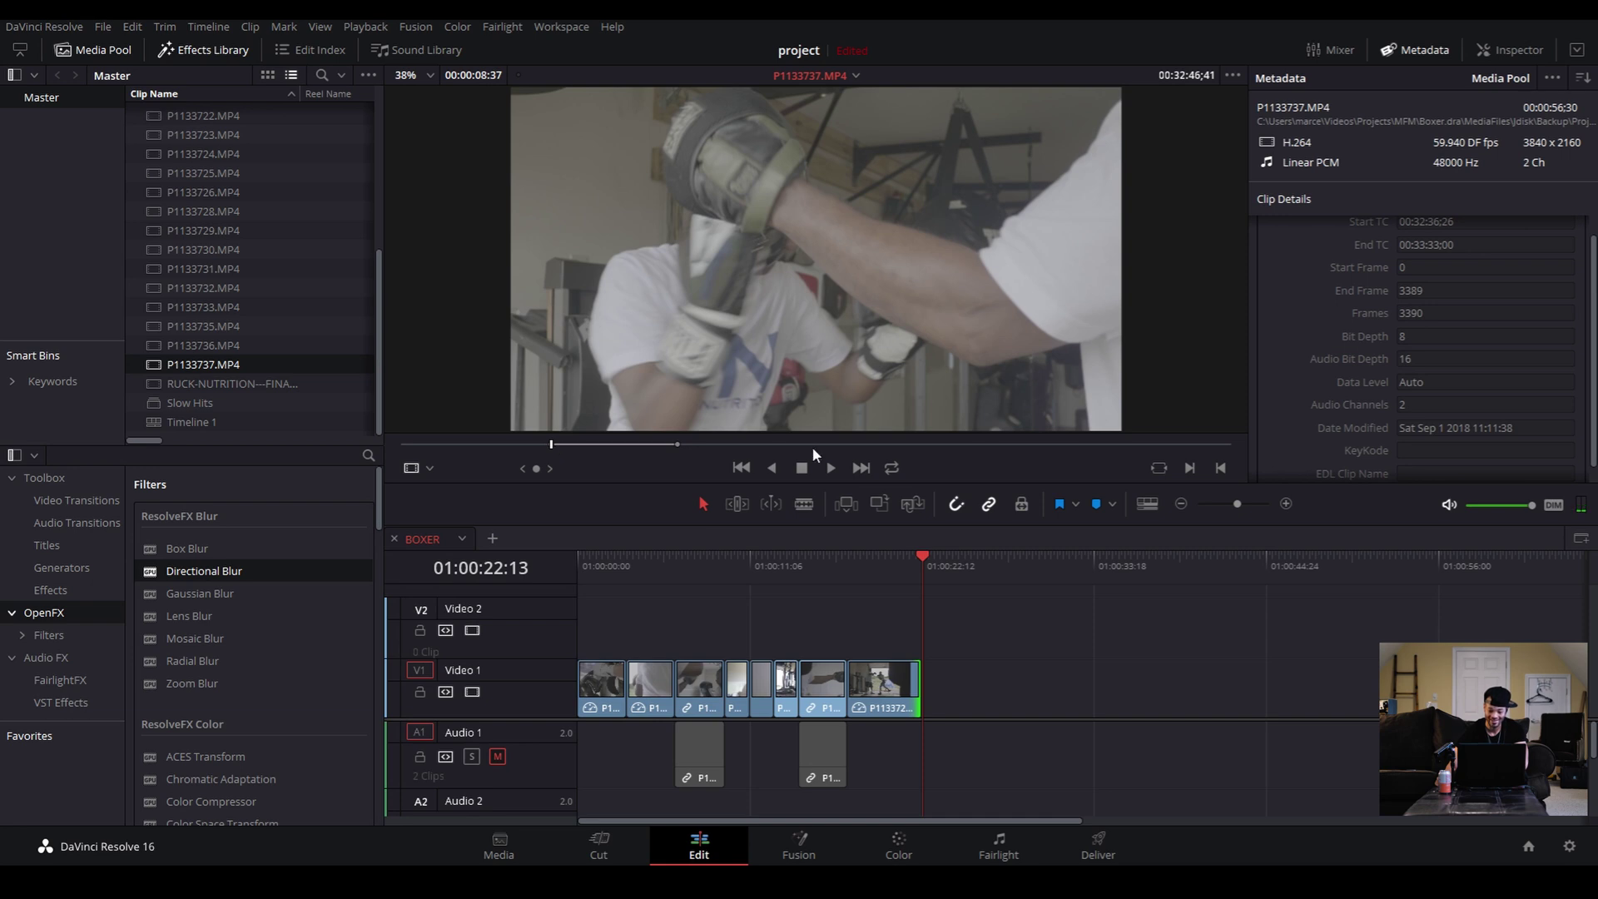
{"action": "mouse_move", "coordinate": [803, 425]}
{"action": "key", "text": "space"}
{"action": "key", "text": "space"}
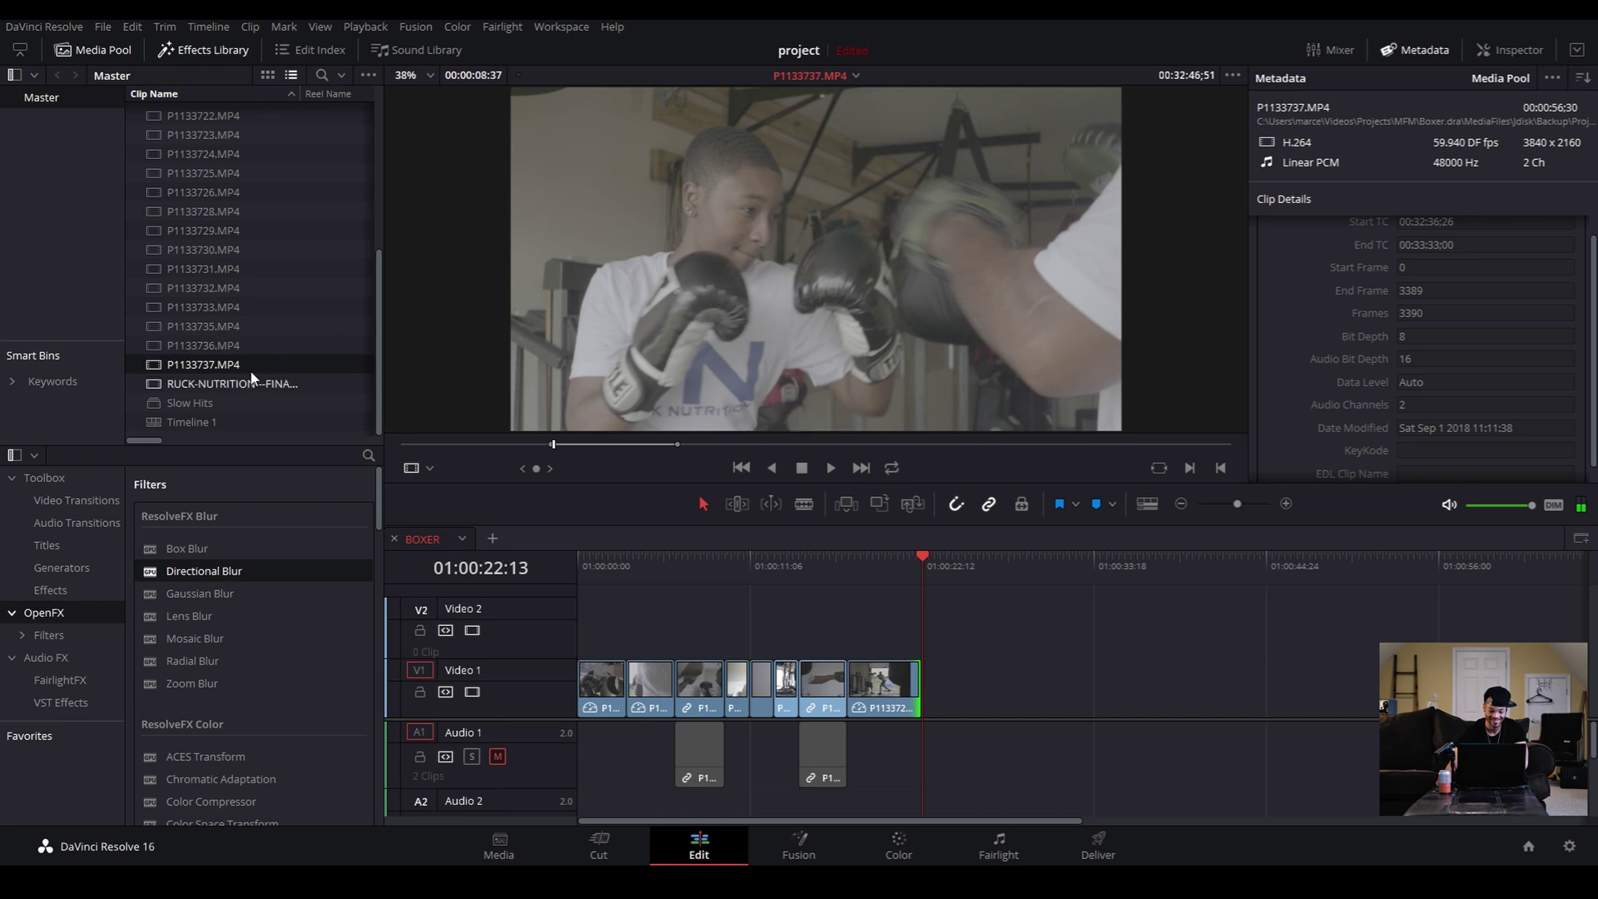
{"action": "left_click_drag", "start_coordinate": [884, 525], "coordinate": [973, 691]}
Play the transition from P1133728.MP4 into P1133737.MP4 and trim the start of P1133737.MP4 to 01:00:23:03
{"action": "left_click", "coordinate": [898, 572]}
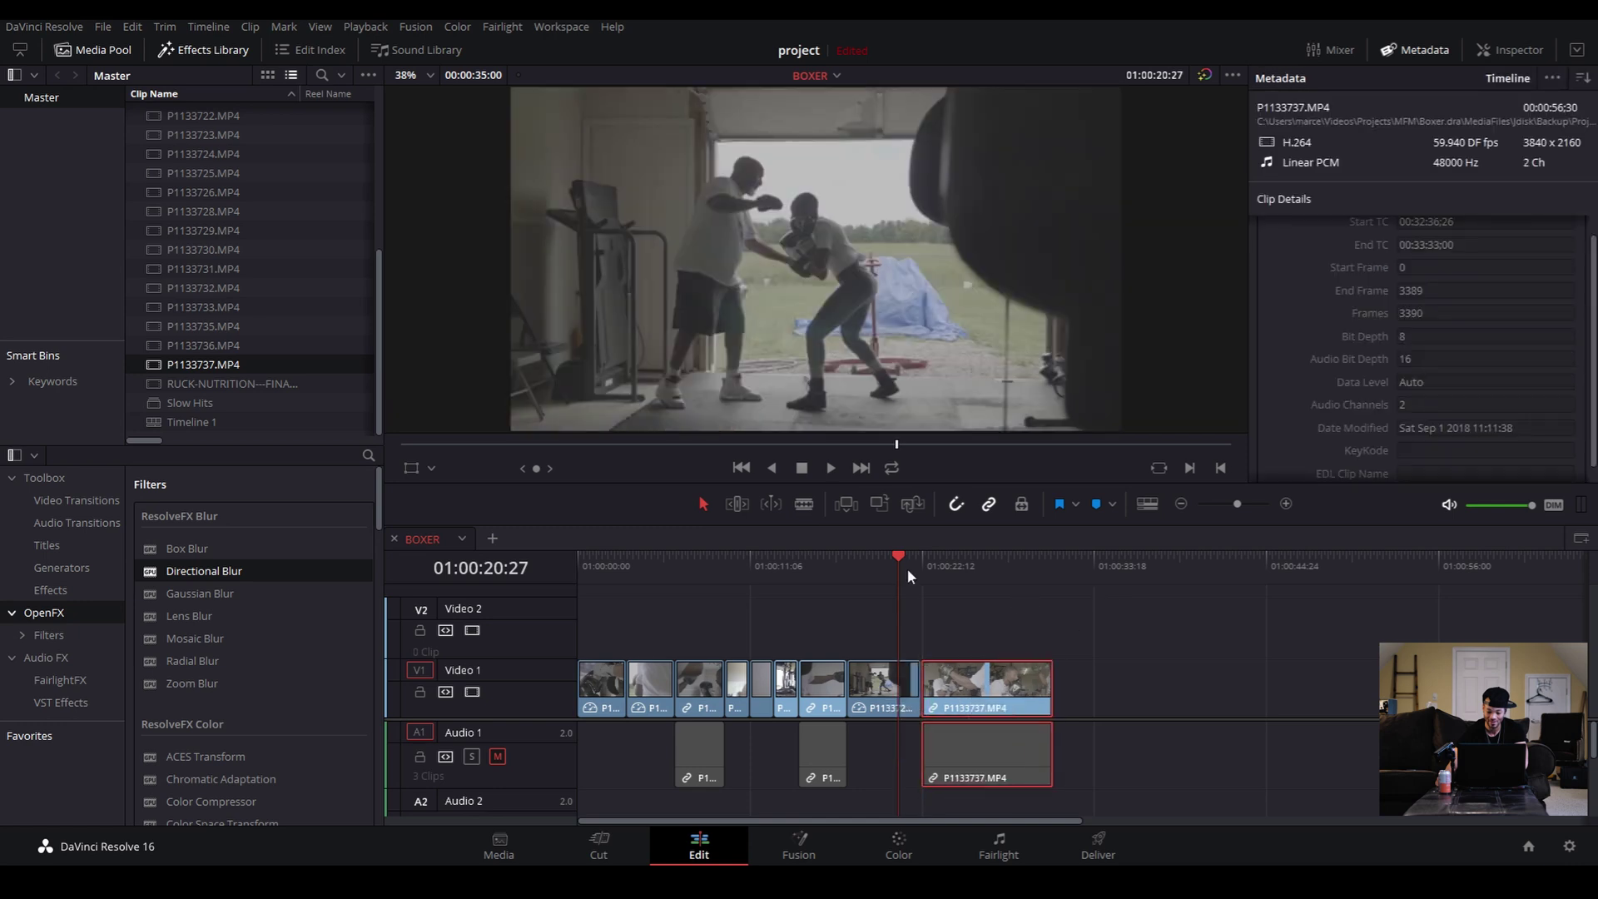
{"action": "key", "text": "space"}
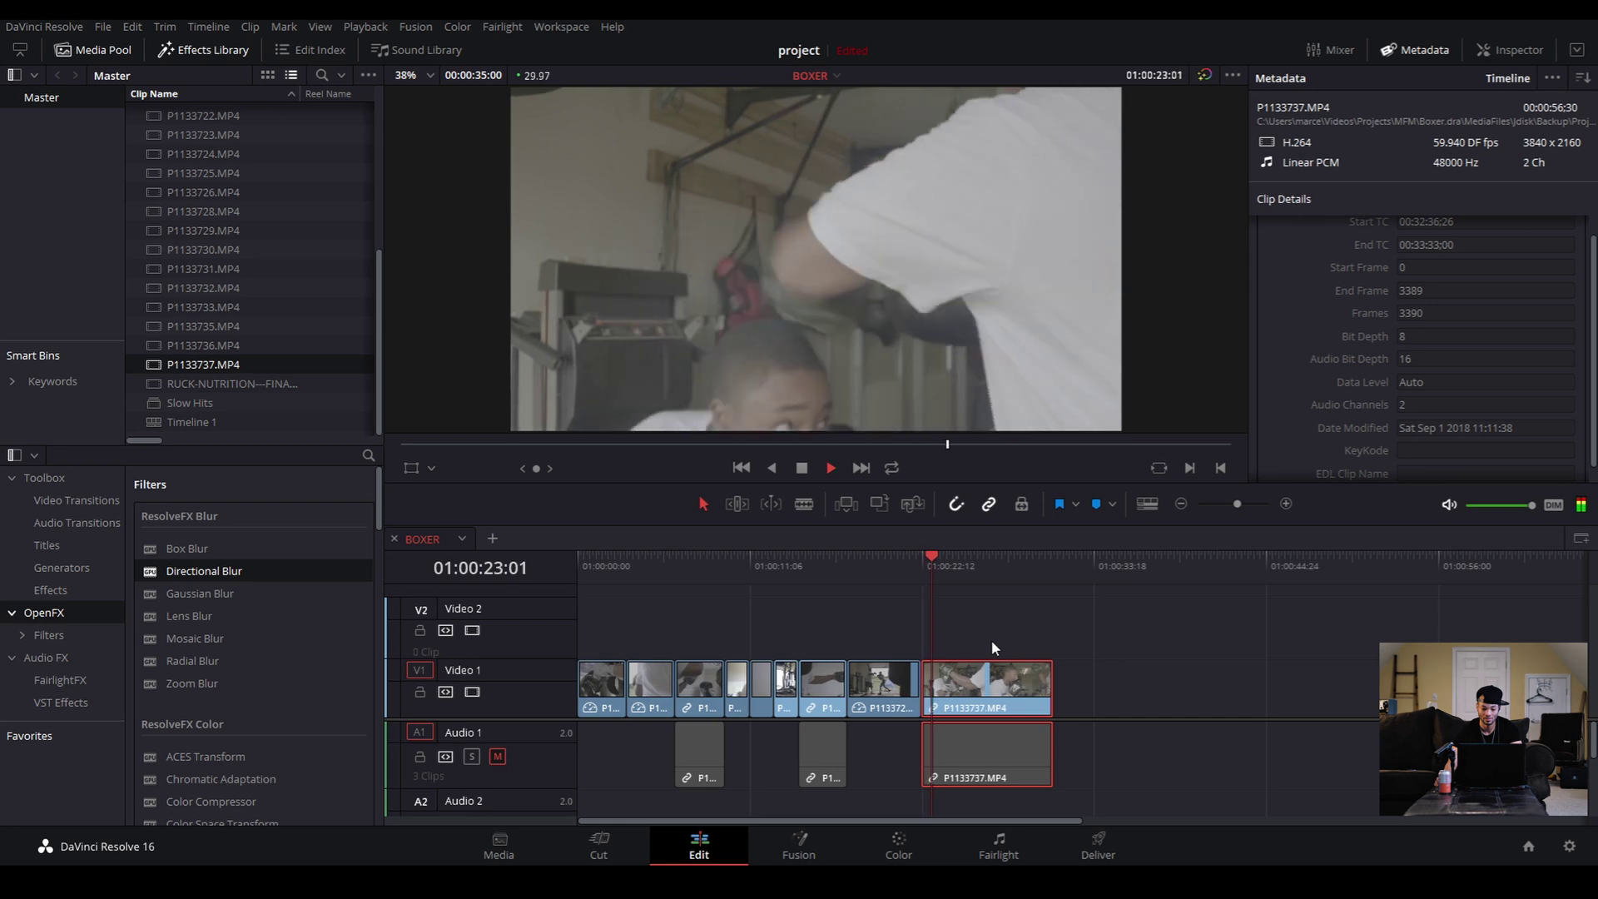
{"action": "left_click", "coordinate": [927, 568]}
{"action": "key", "text": "space"}
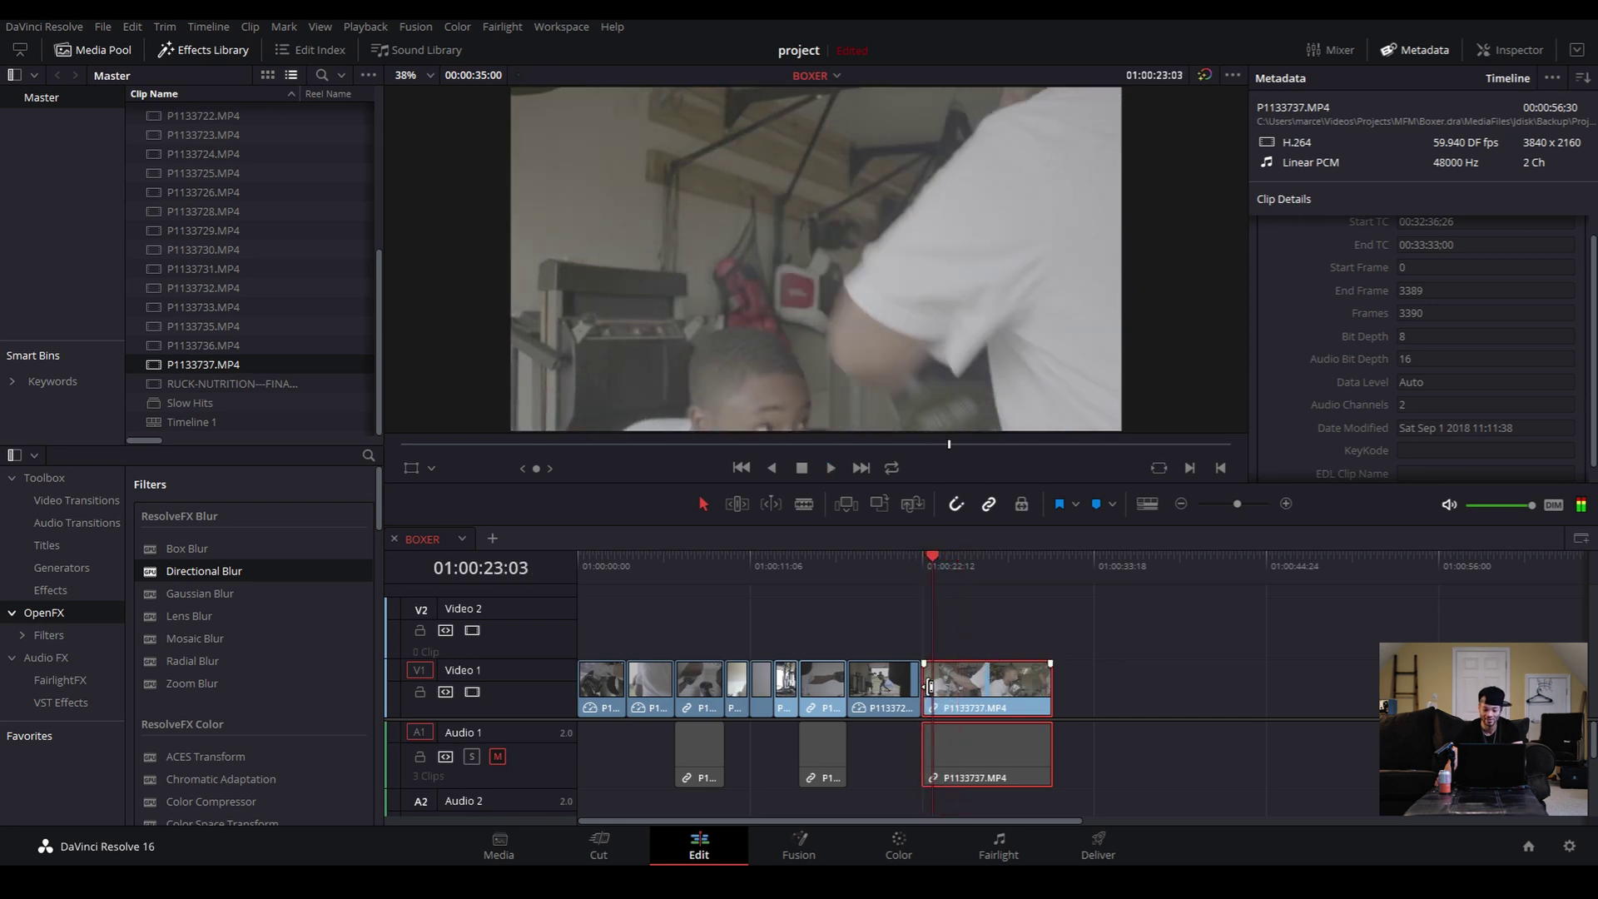
{"action": "left_click_drag", "start_coordinate": [930, 687], "coordinate": [941, 685]}
Step frame by frame around the gap and extend the start of P1133737.MP4 back to about 01:00:23:00
{"action": "left_click", "coordinate": [912, 567]}
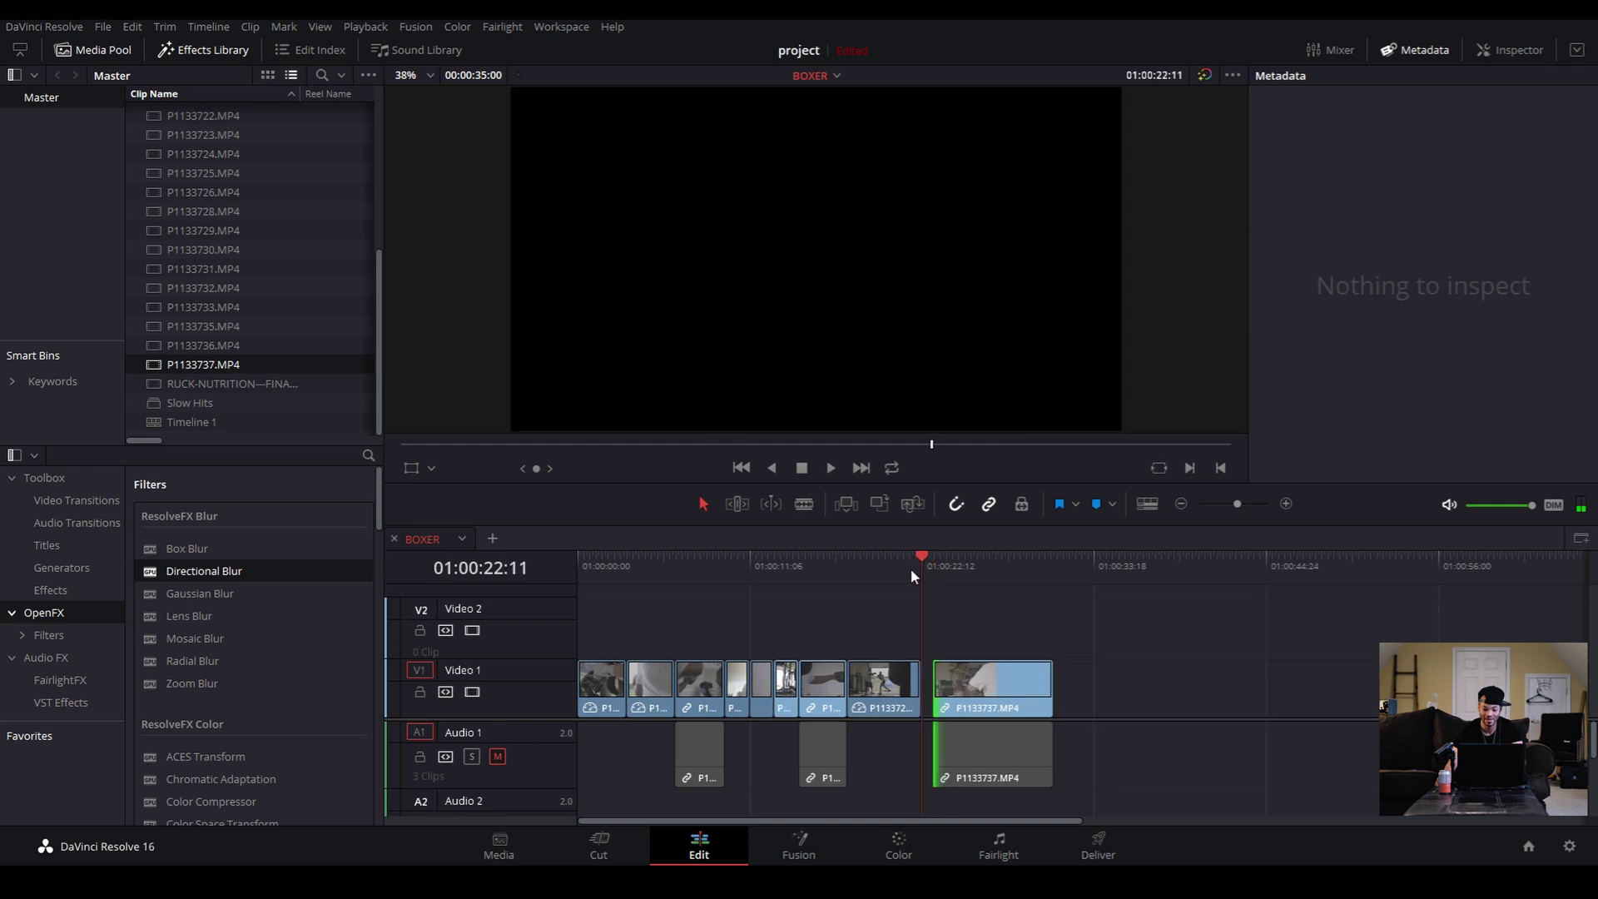
{"action": "key", "text": "Left"}
{"action": "key", "text": "Left"}
{"action": "key", "text": "Right"}
{"action": "key", "text": "Right"}
{"action": "key", "text": "Right"}
{"action": "key", "text": "Right"}
{"action": "left_click", "coordinate": [934, 575]}
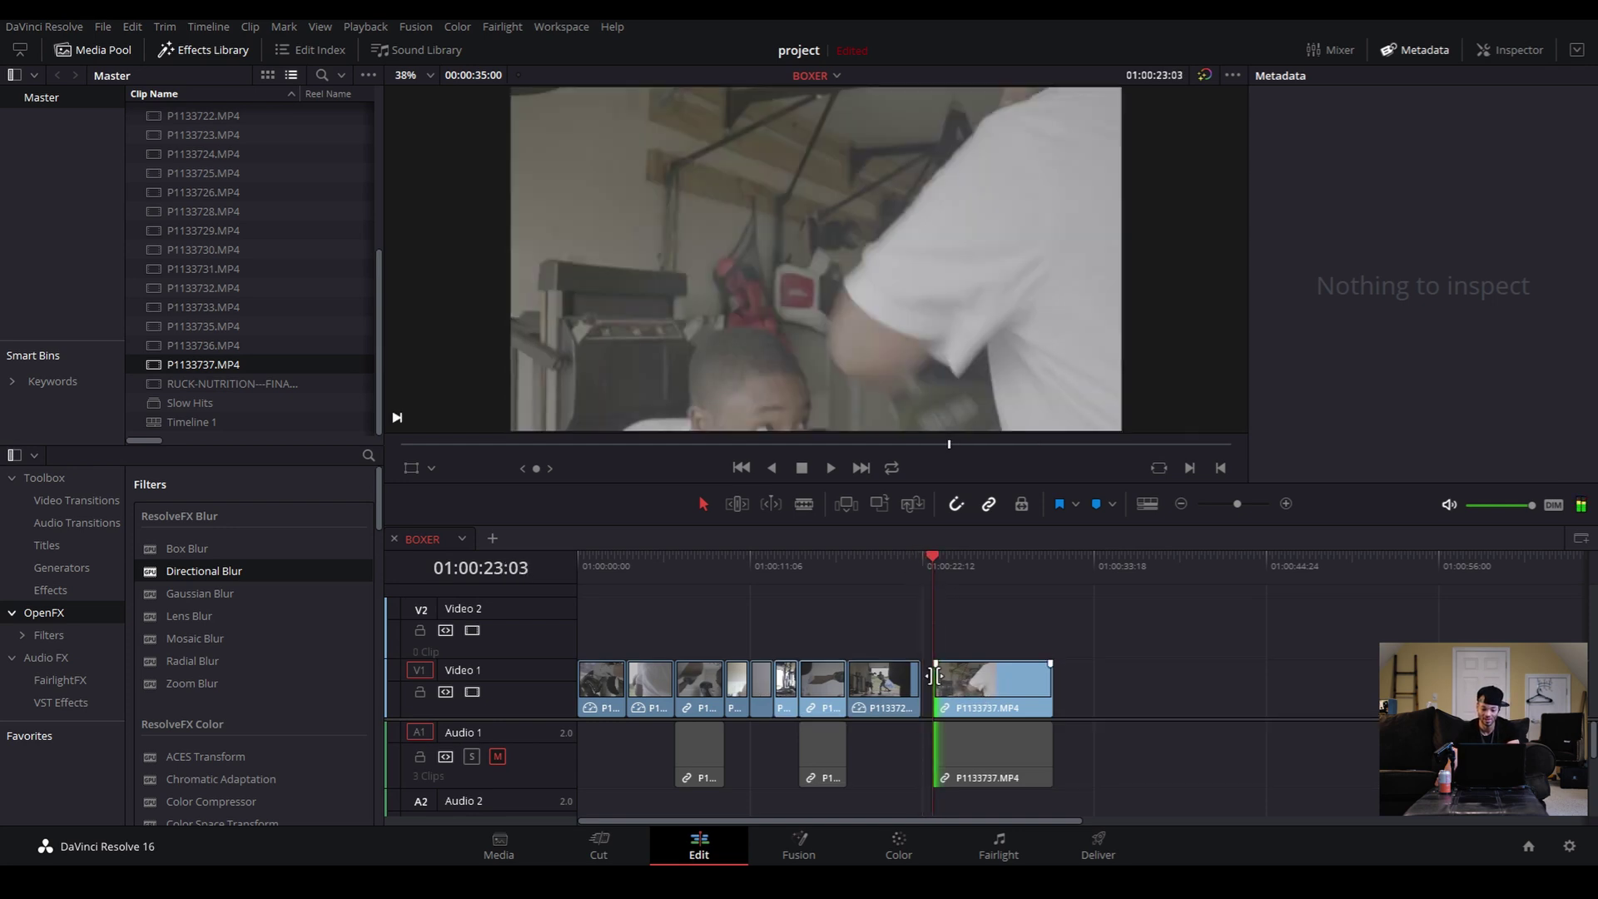
{"action": "key", "text": "Left"}
{"action": "key", "text": "Left"}
{"action": "key", "text": "Left"}
{"action": "key", "text": "Left"}
{"action": "left_click_drag", "start_coordinate": [937, 684], "coordinate": [934, 684]}
{"action": "key", "text": "Right"}
{"action": "key", "text": "Right"}
{"action": "key", "text": "Right"}
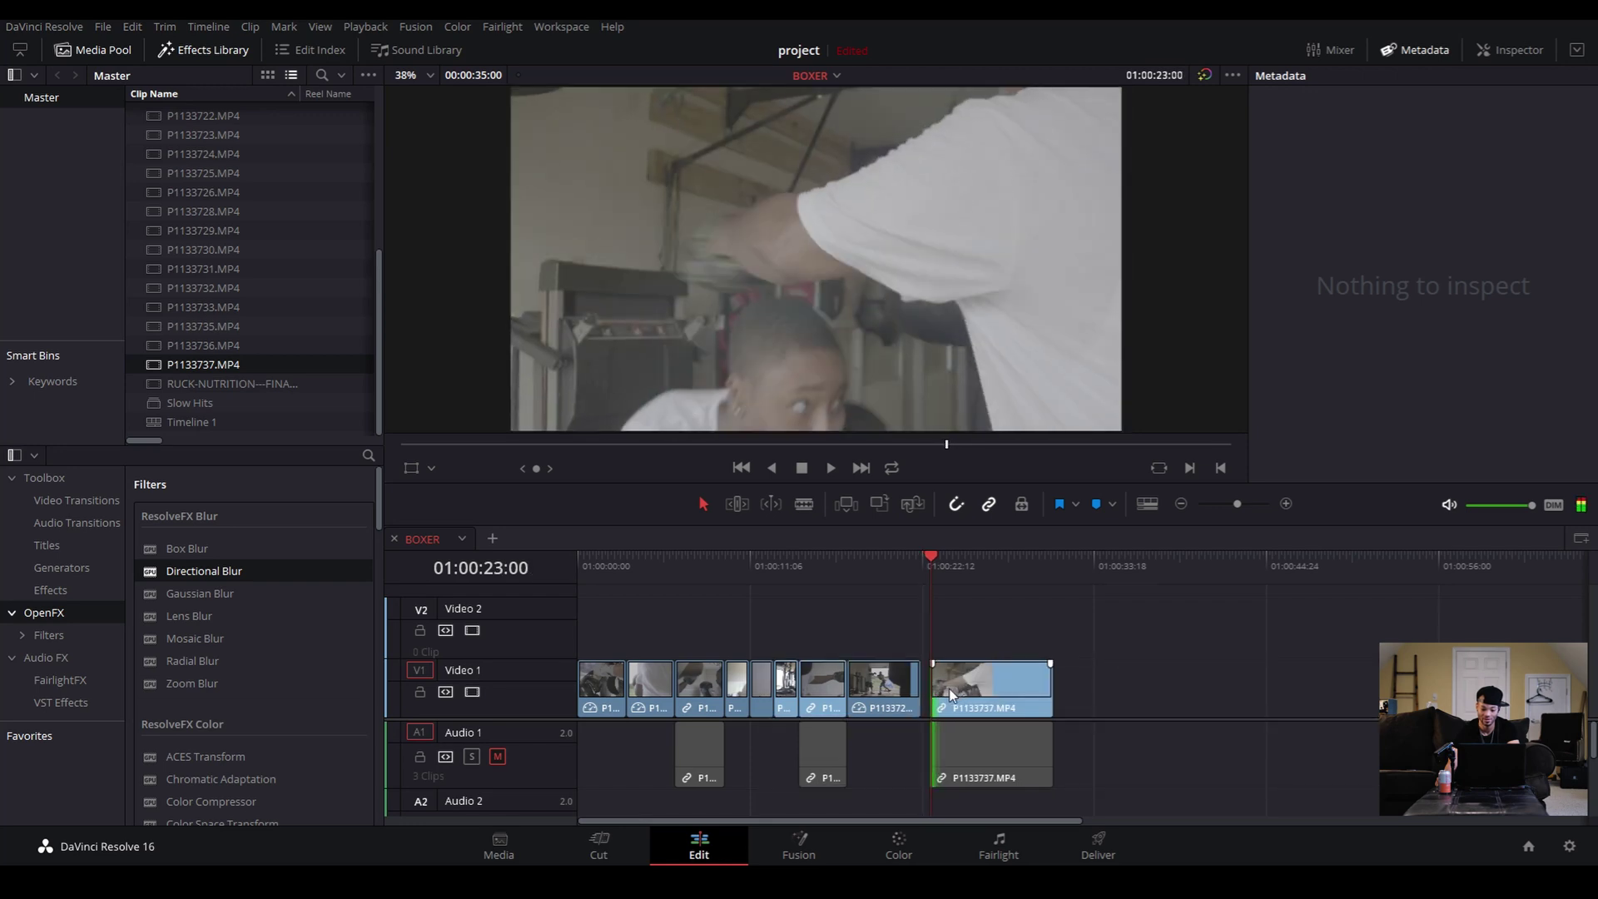
Move P1133737.MP4 with its audio back against the end of P1133728.MP4 and replay the cut
{"action": "left_click_drag", "start_coordinate": [938, 687], "coordinate": [977, 693]}
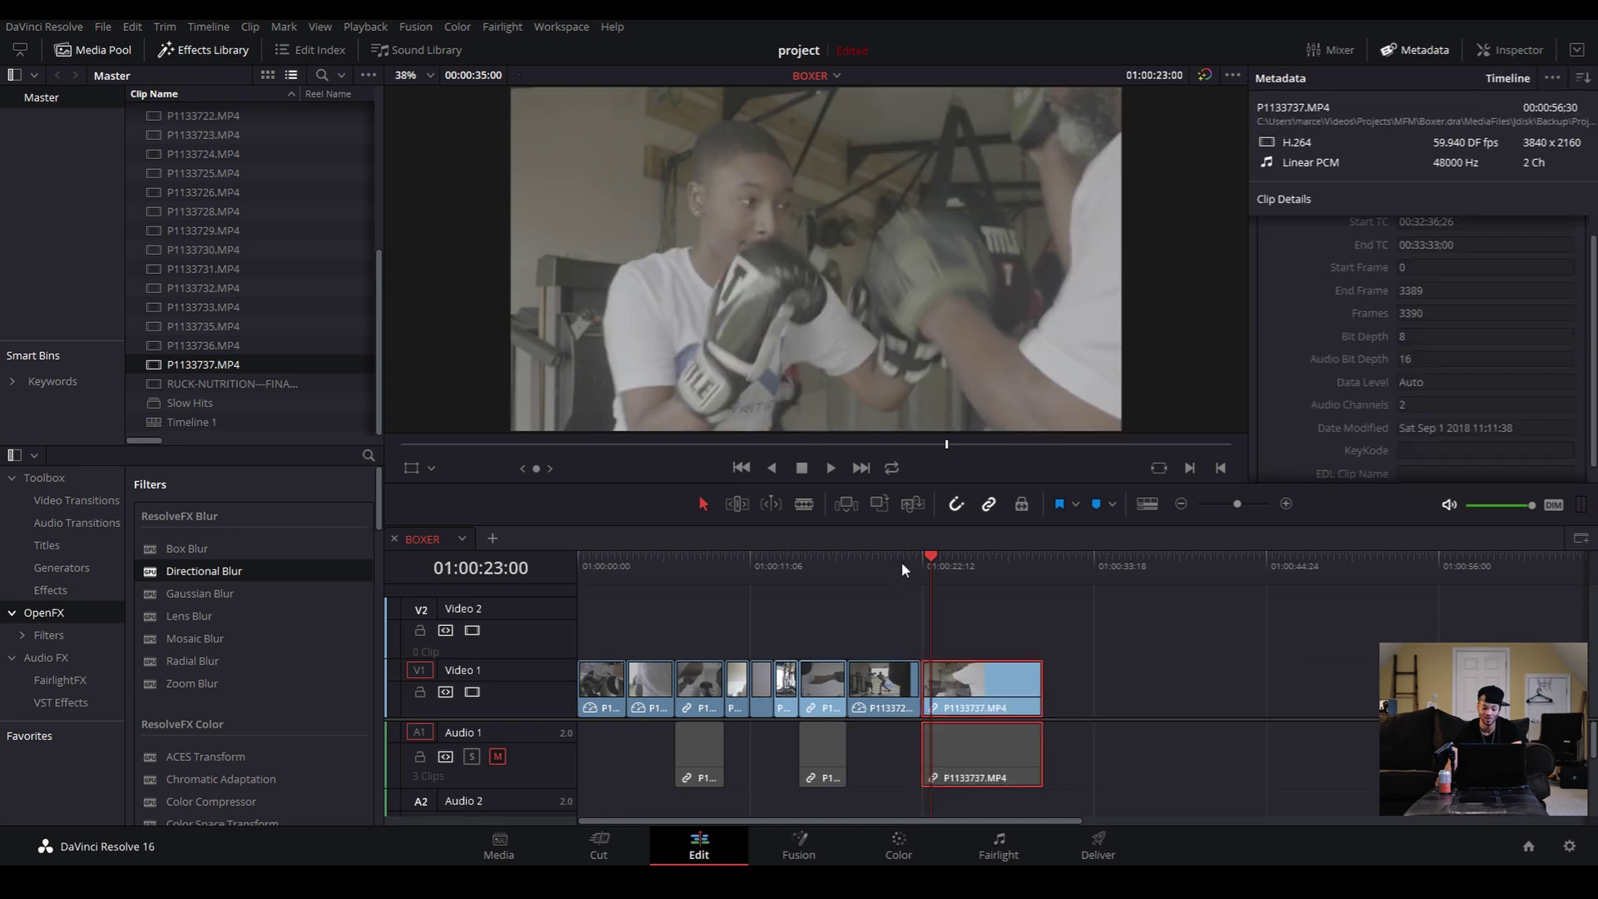
{"action": "left_click", "coordinate": [902, 562]}
{"action": "key", "text": "space"}
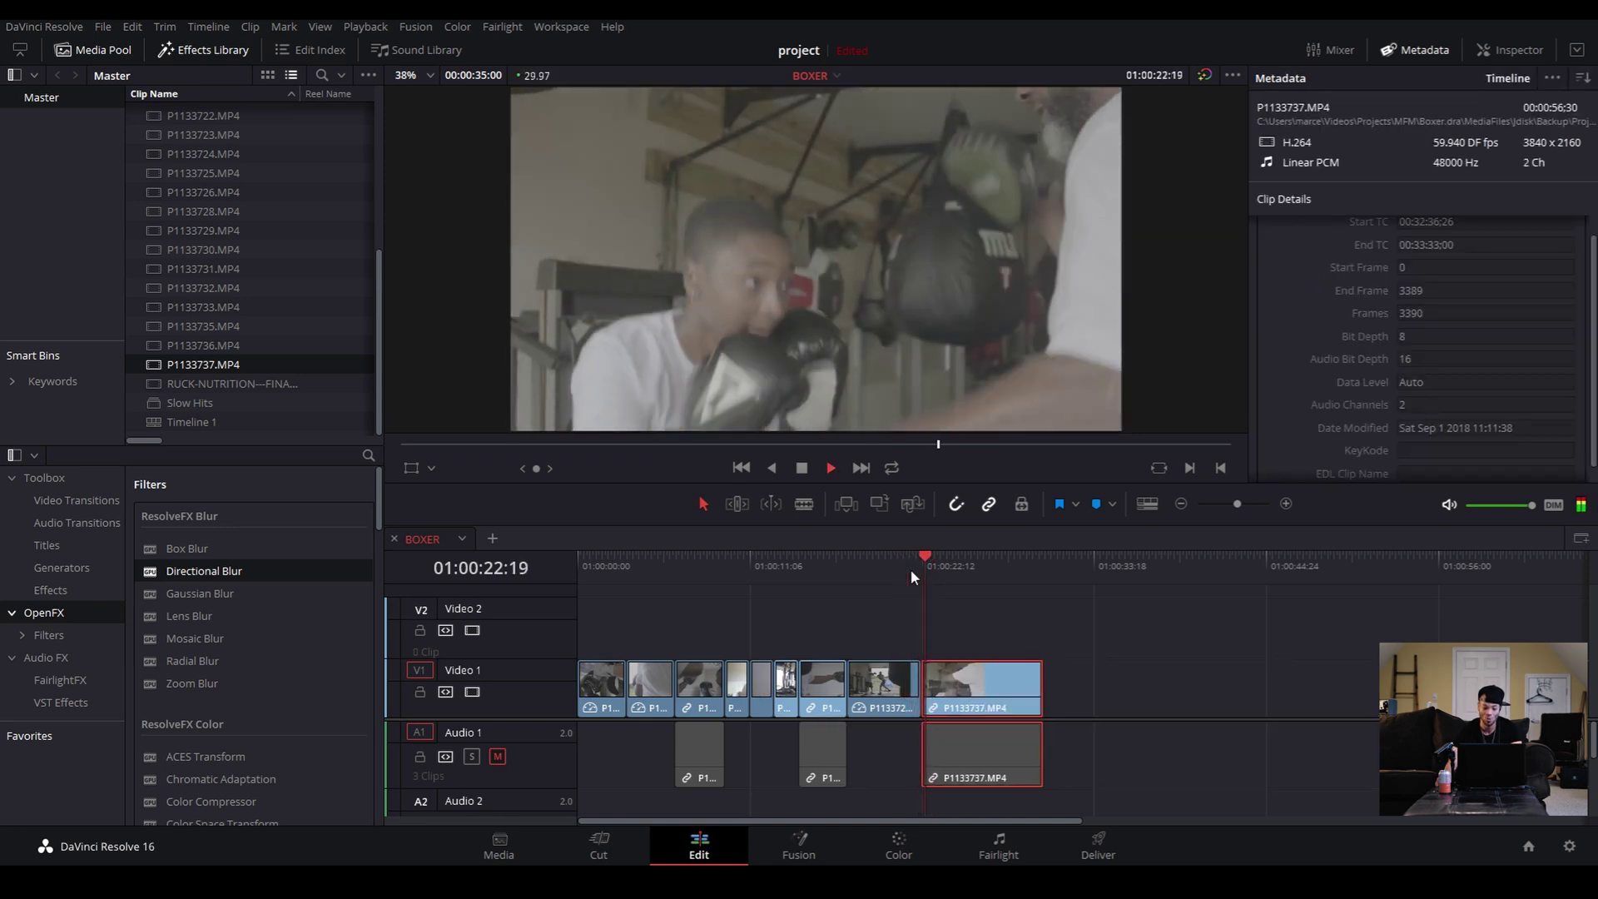
{"action": "left_click", "coordinate": [919, 570]}
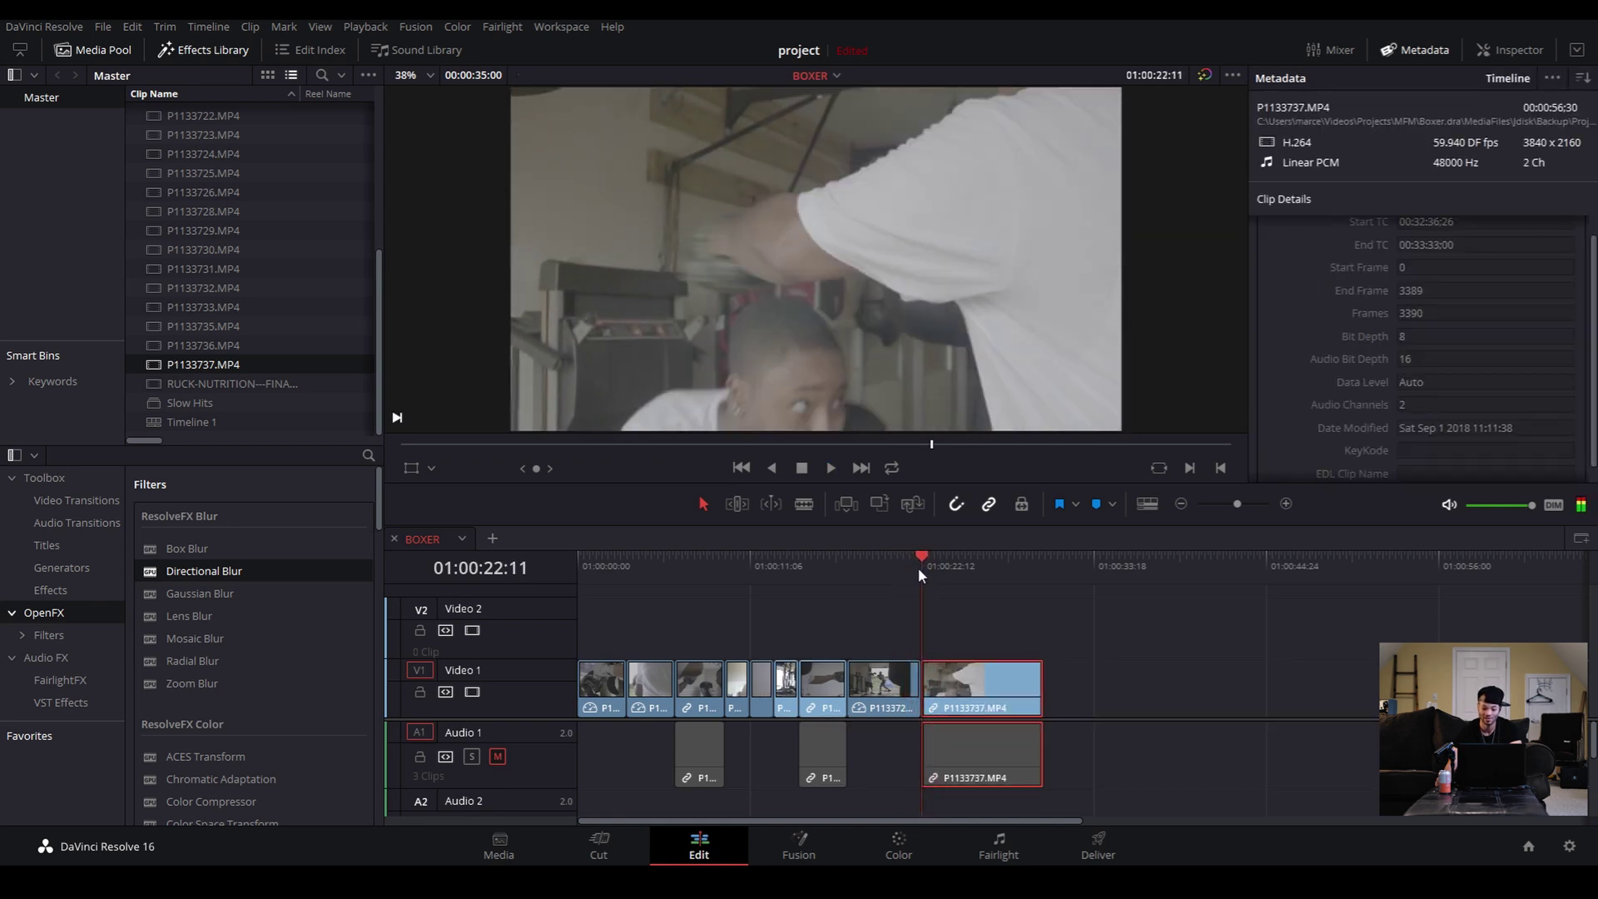
Adjust the start of P1133737.MP4 at 01:00:22:11 to include a few earlier frames, and step through its opening frames
{"action": "left_click", "coordinate": [1286, 506]}
{"action": "left_click", "coordinate": [1285, 506]}
{"action": "left_click", "coordinate": [1285, 505]}
{"action": "left_click_drag", "start_coordinate": [1128, 701], "coordinate": [1083, 692]}
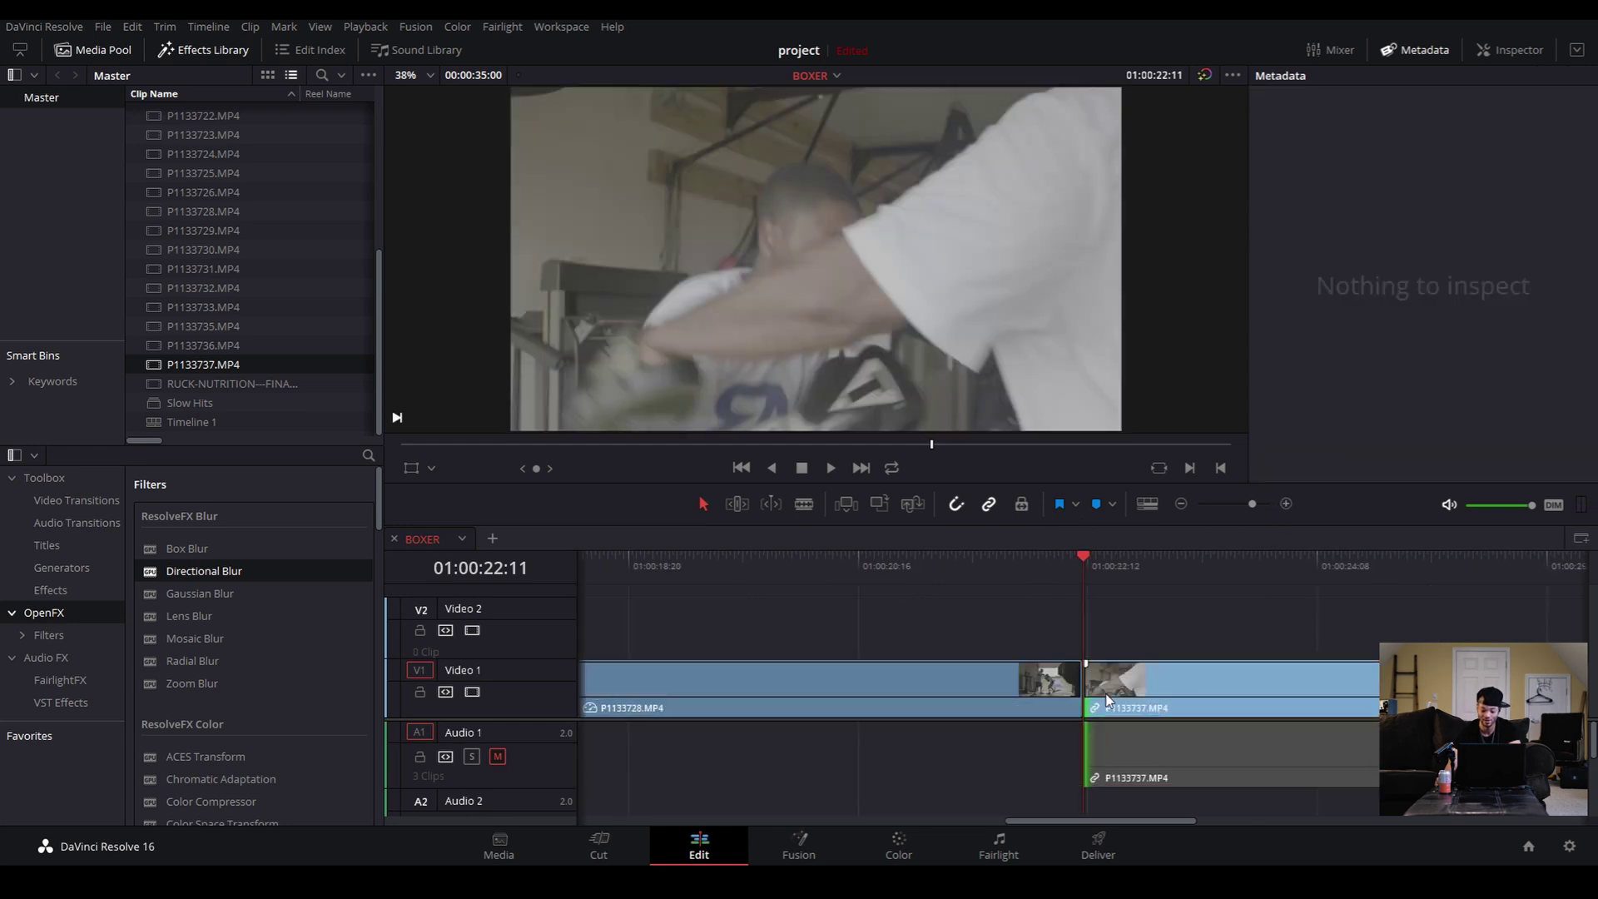
{"action": "key", "text": "Left"}
{"action": "key", "text": "Left"}
{"action": "key", "text": "Right"}
{"action": "key", "text": "Right"}
{"action": "key", "text": "Right"}
{"action": "key", "text": "Right"}
{"action": "key", "text": "Right"}
{"action": "key", "text": "Right"}
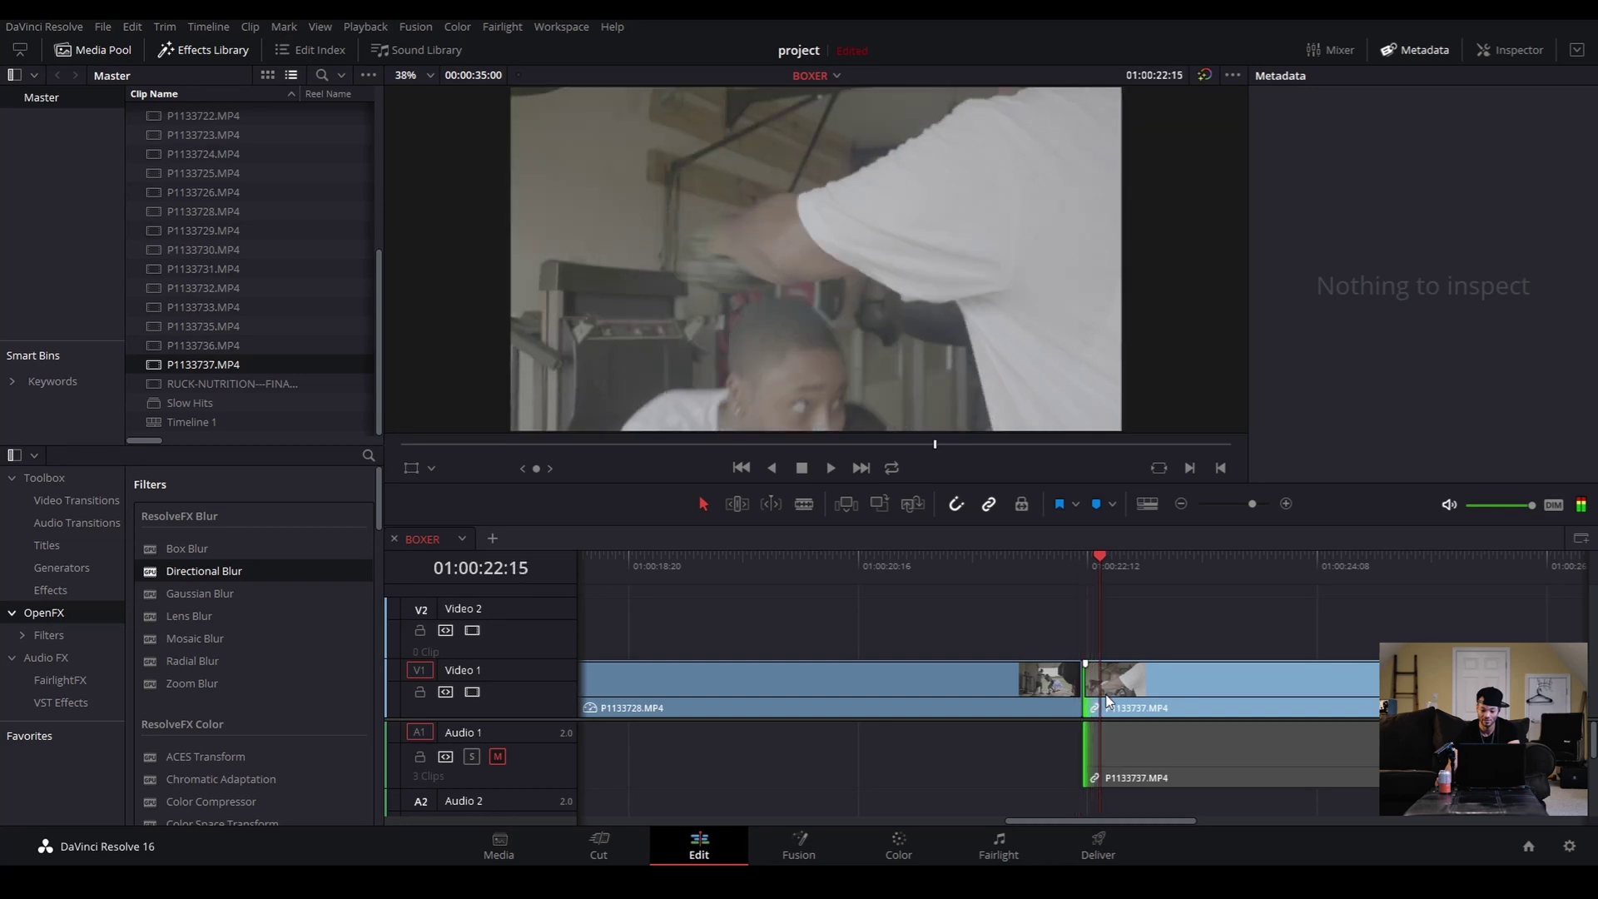
Replay the cut into P1133737.MP4 and shift the clip's start to 01:00:22:12
{"action": "left_click", "coordinate": [956, 568]}
{"action": "key", "text": "space"}
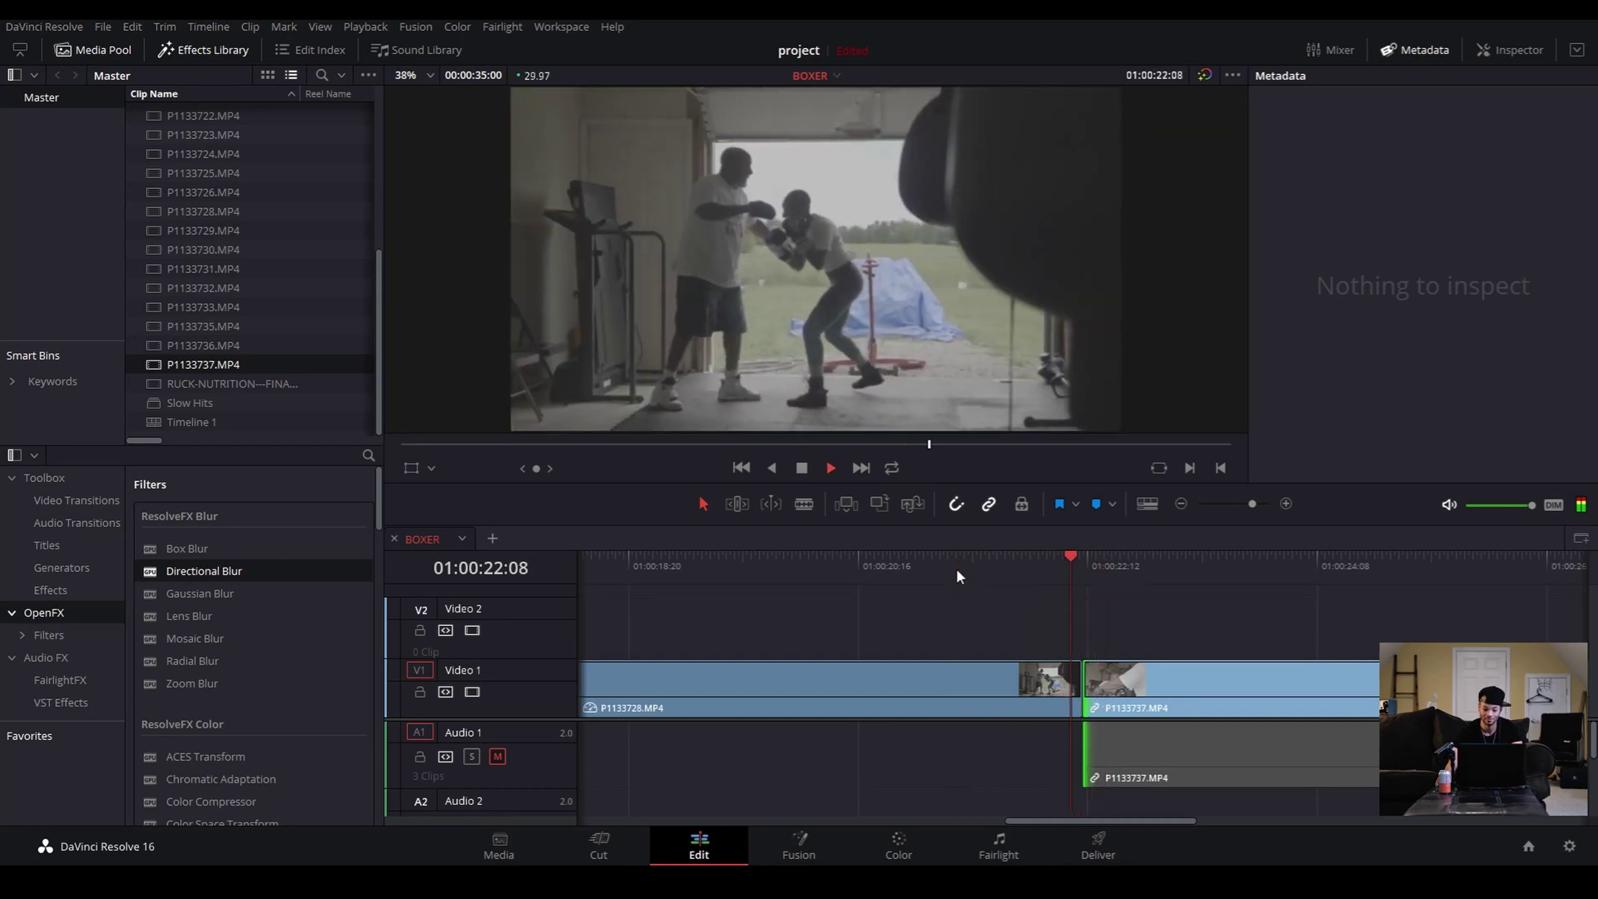
{"action": "key", "text": "space"}
{"action": "left_click", "coordinate": [1088, 562]}
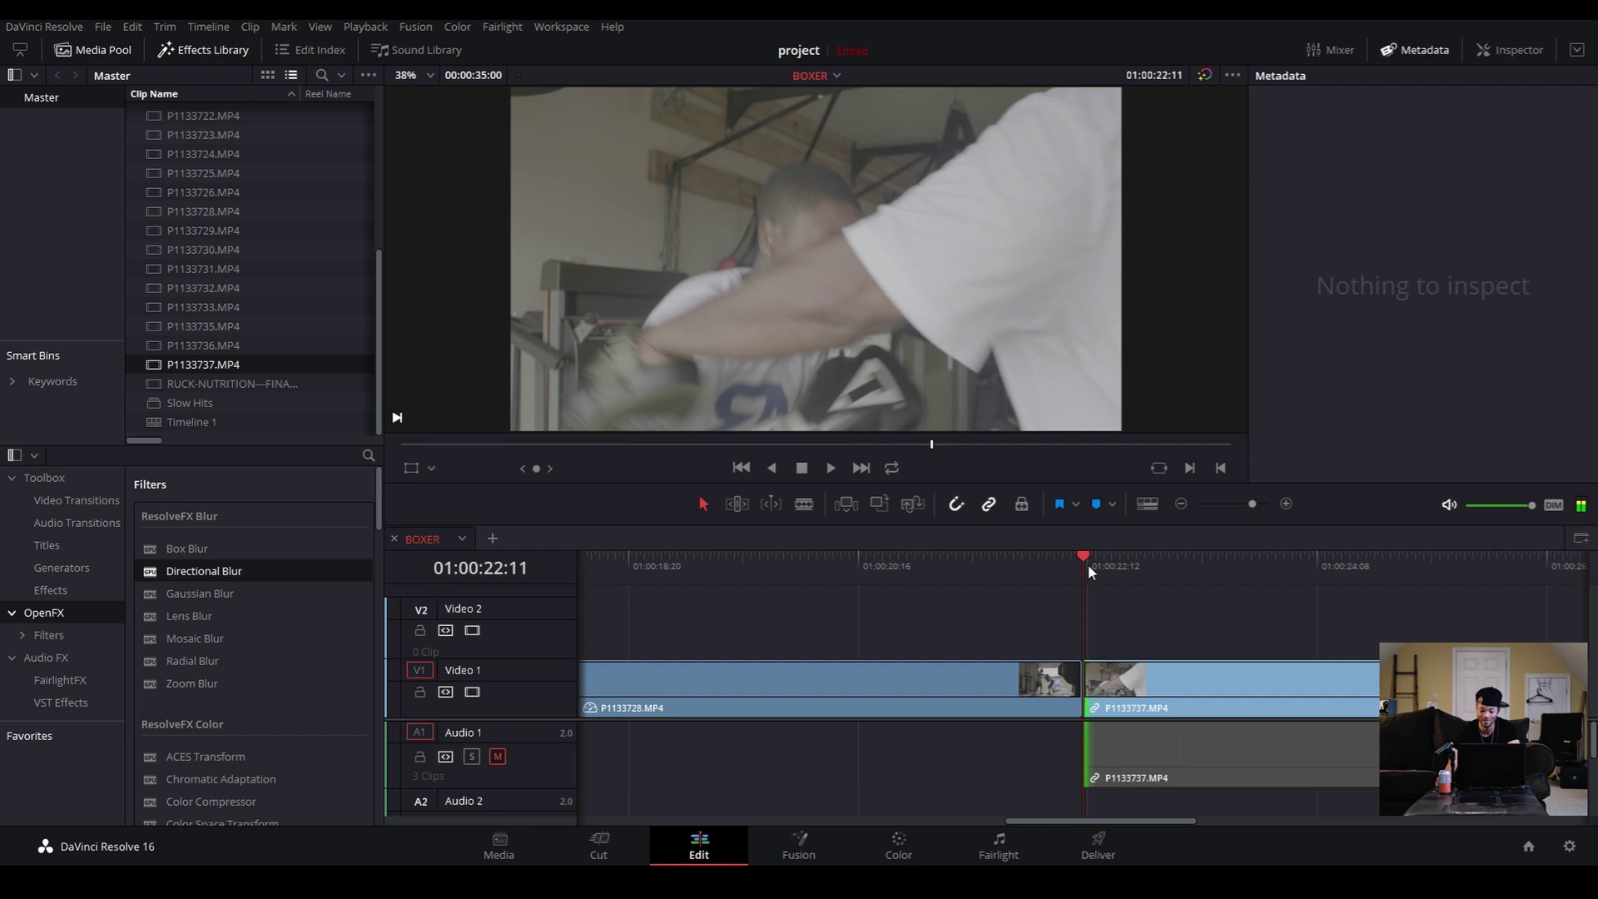
{"action": "key", "text": "Right"}
{"action": "left_click_drag", "start_coordinate": [1091, 688], "coordinate": [1131, 688]}
Play from the end of P1133728.MP4 into P1133737.MP4 to check the new cut, stopping at 01:00:26:13
{"action": "left_click", "coordinate": [1181, 504]}
{"action": "left_click", "coordinate": [1181, 505]}
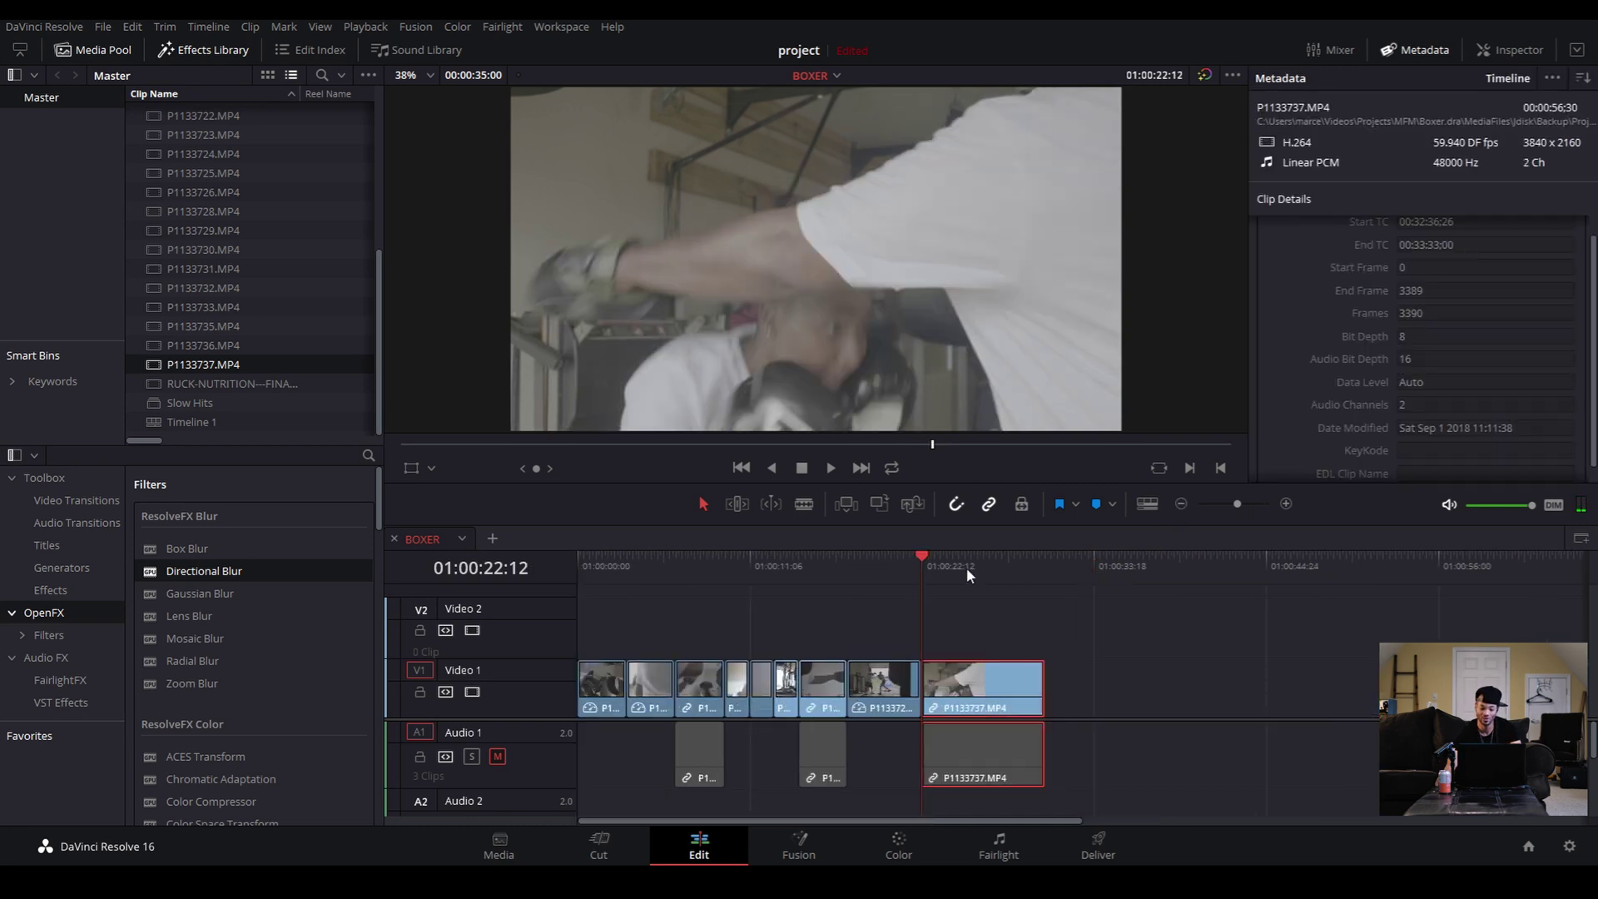
{"action": "left_click", "coordinate": [903, 559]}
{"action": "key", "text": "space"}
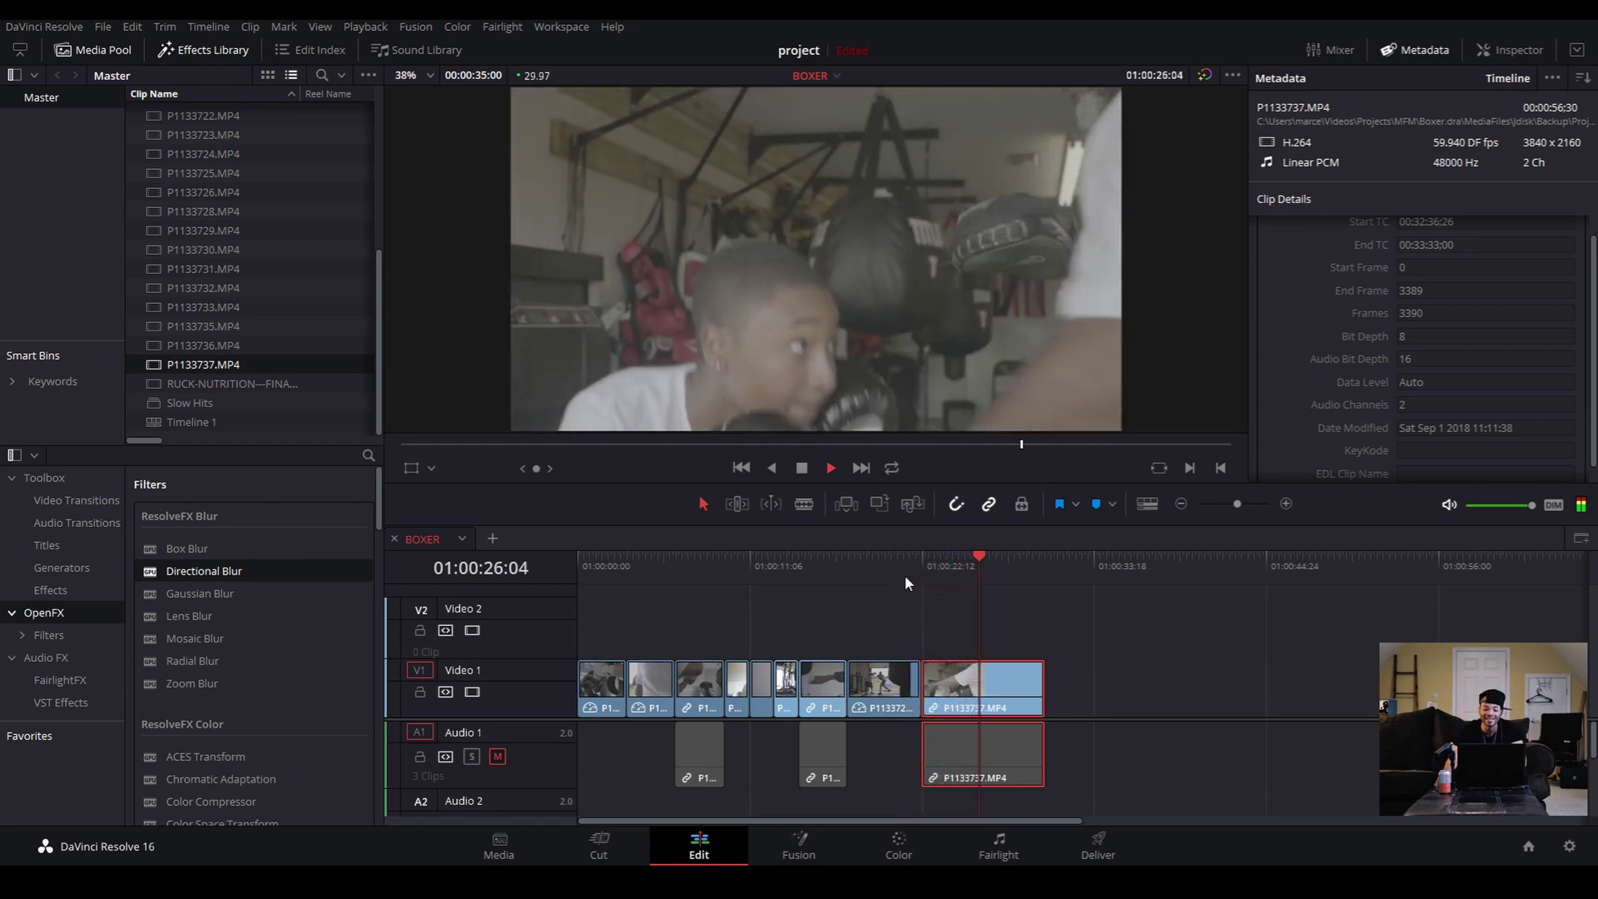
{"action": "key", "text": "space"}
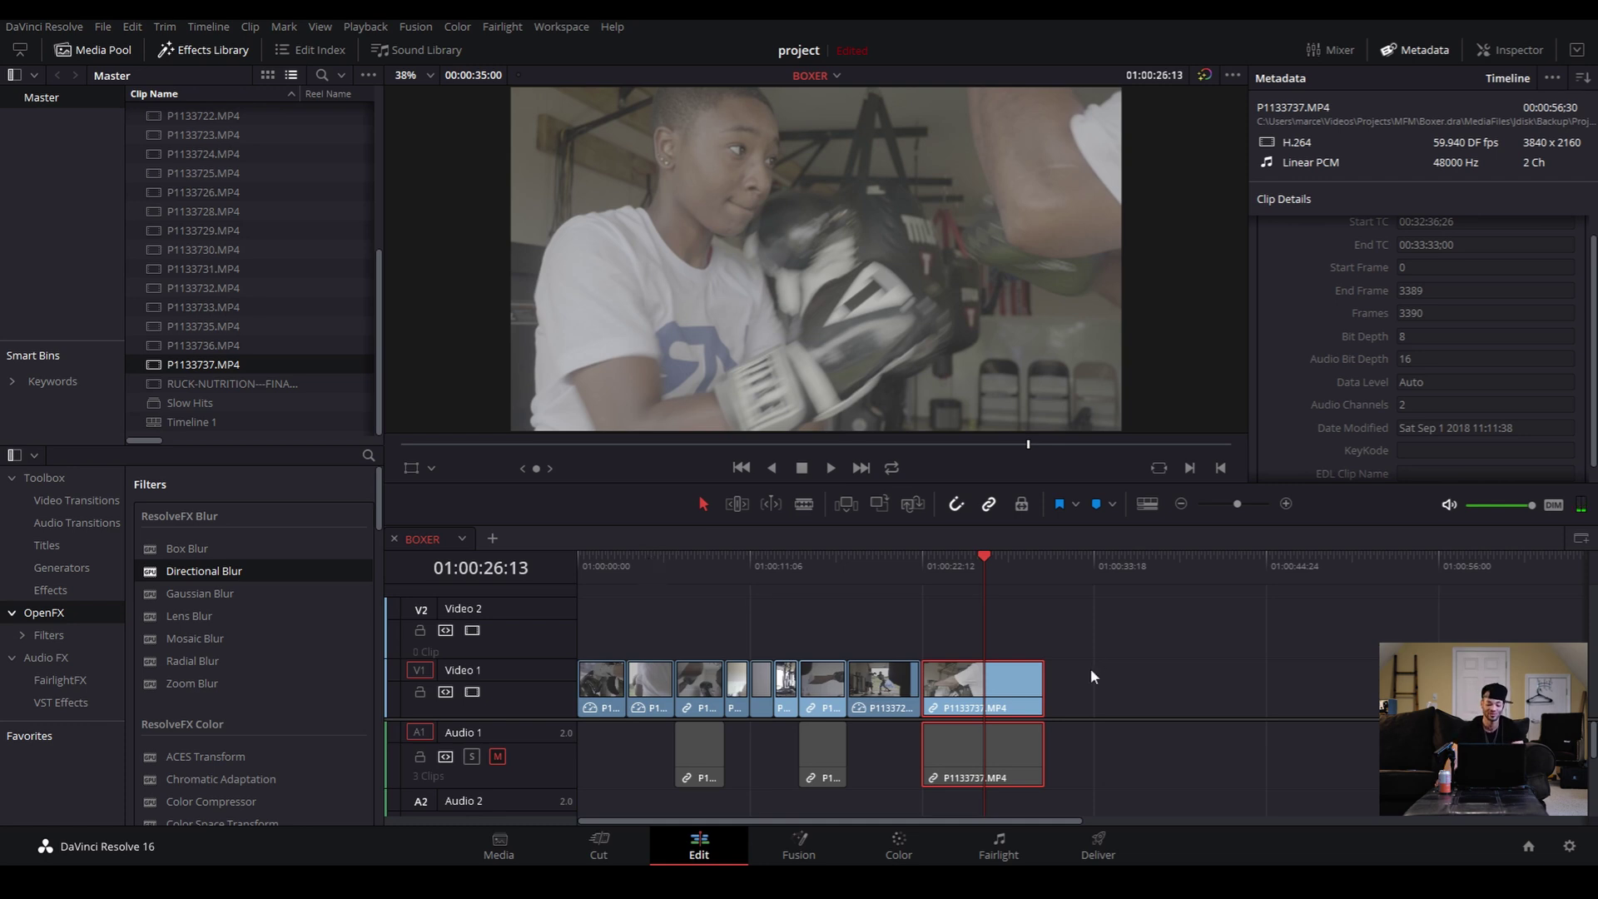
Play across the cut into P1133737.MP4 to find its out point and trim the clip's end to 01:00:25:18
{"action": "left_click", "coordinate": [902, 560]}
{"action": "key", "text": "space"}
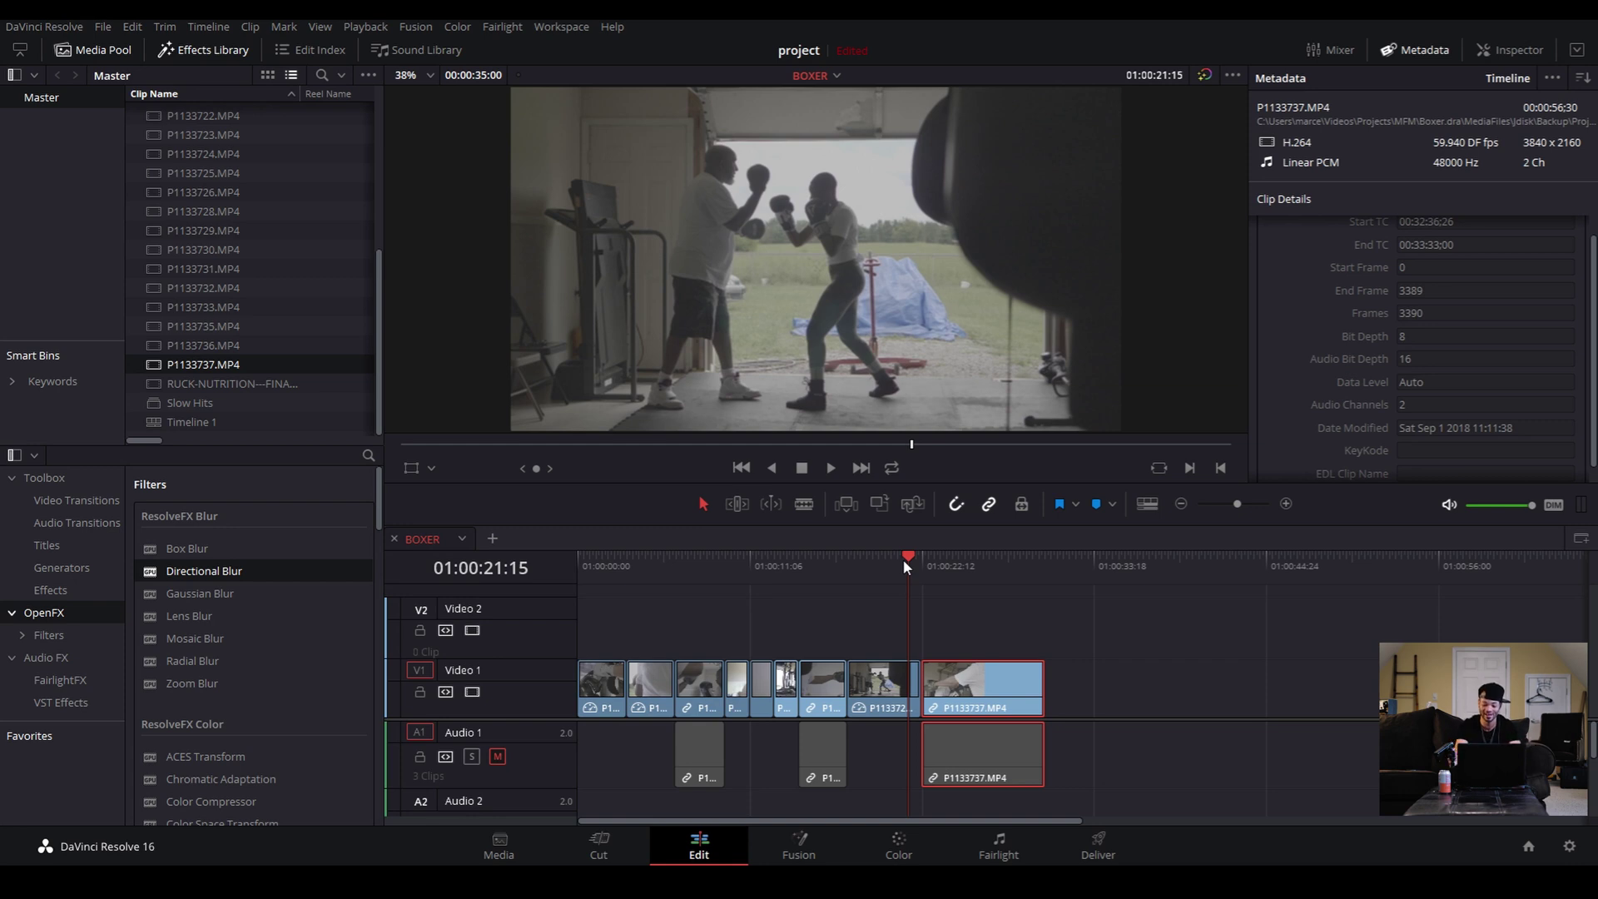
{"action": "key", "text": "space"}
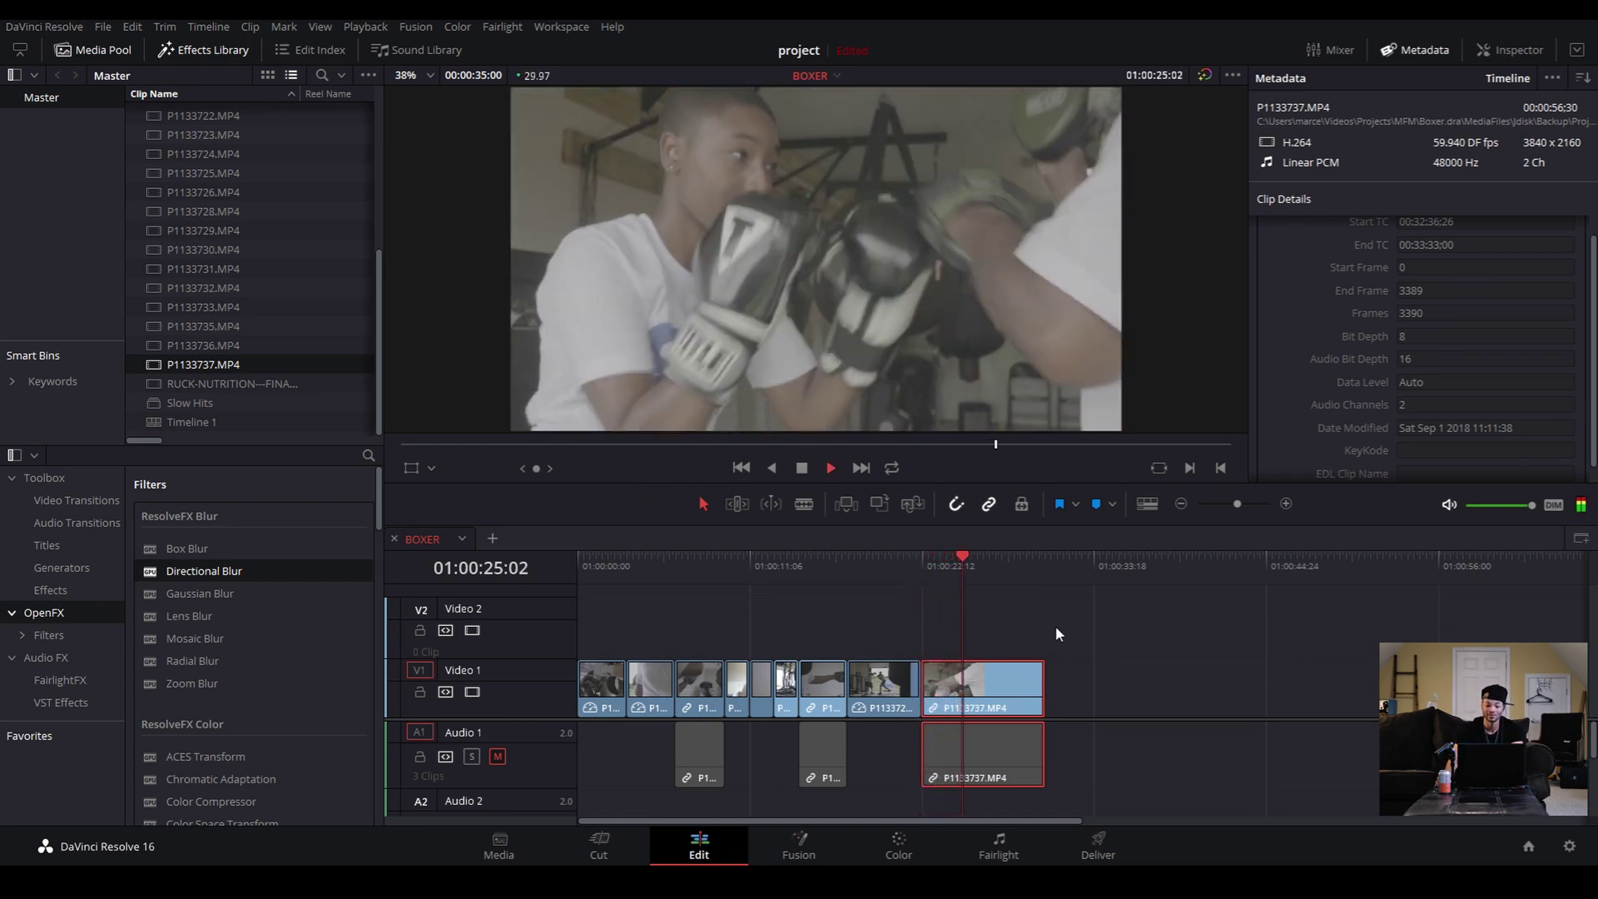
{"action": "left_click", "coordinate": [949, 560]}
{"action": "key", "text": "space"}
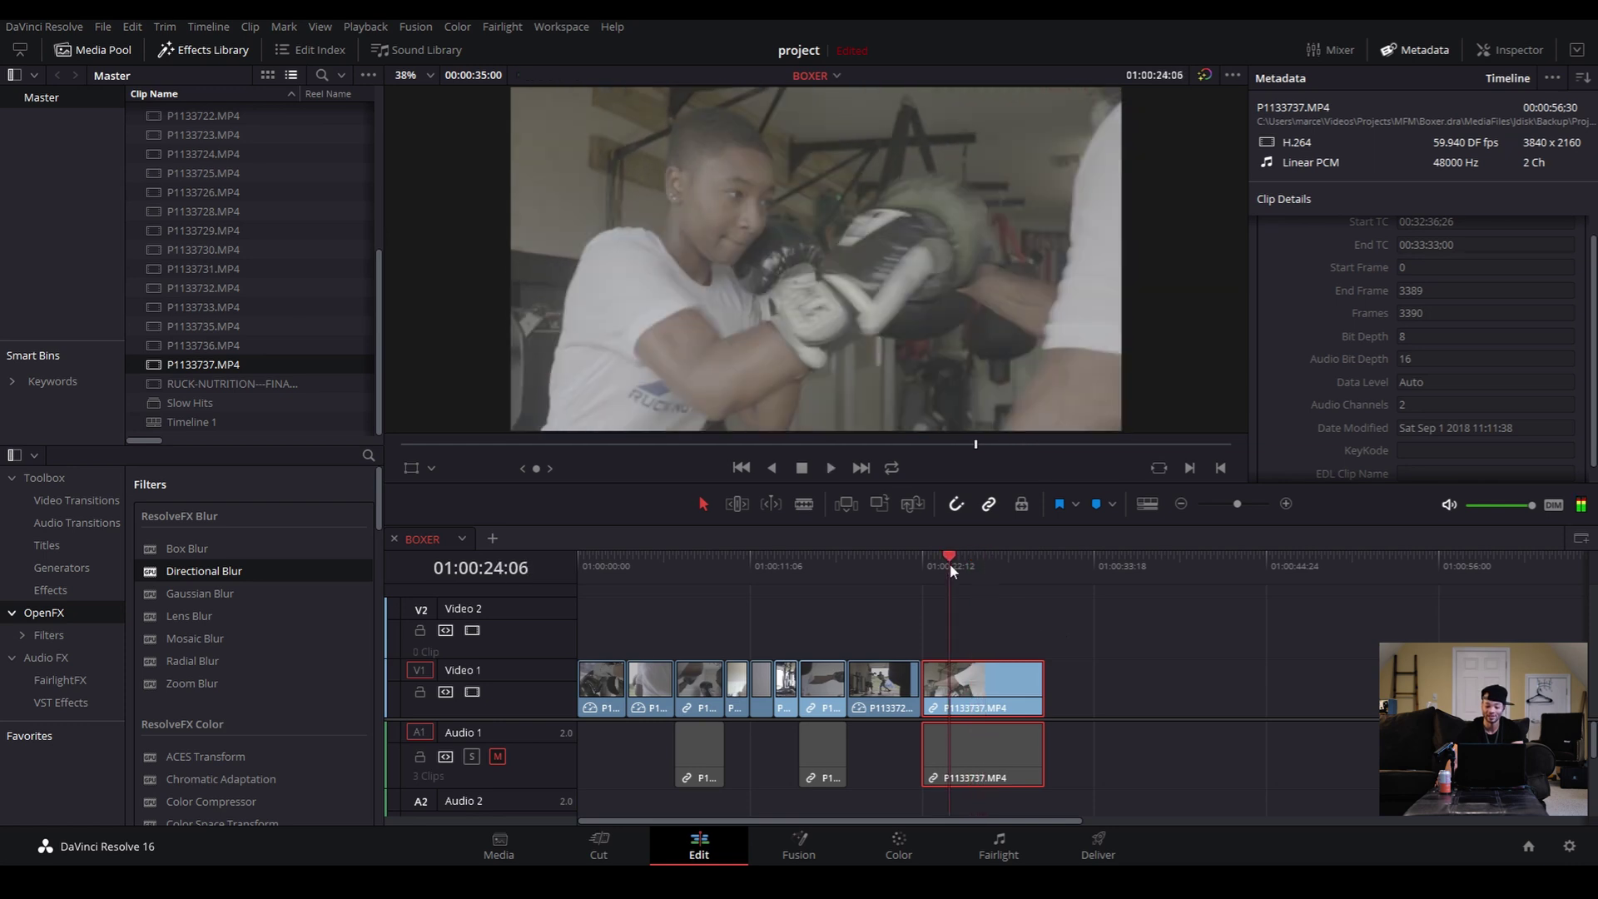
{"action": "key", "text": "space"}
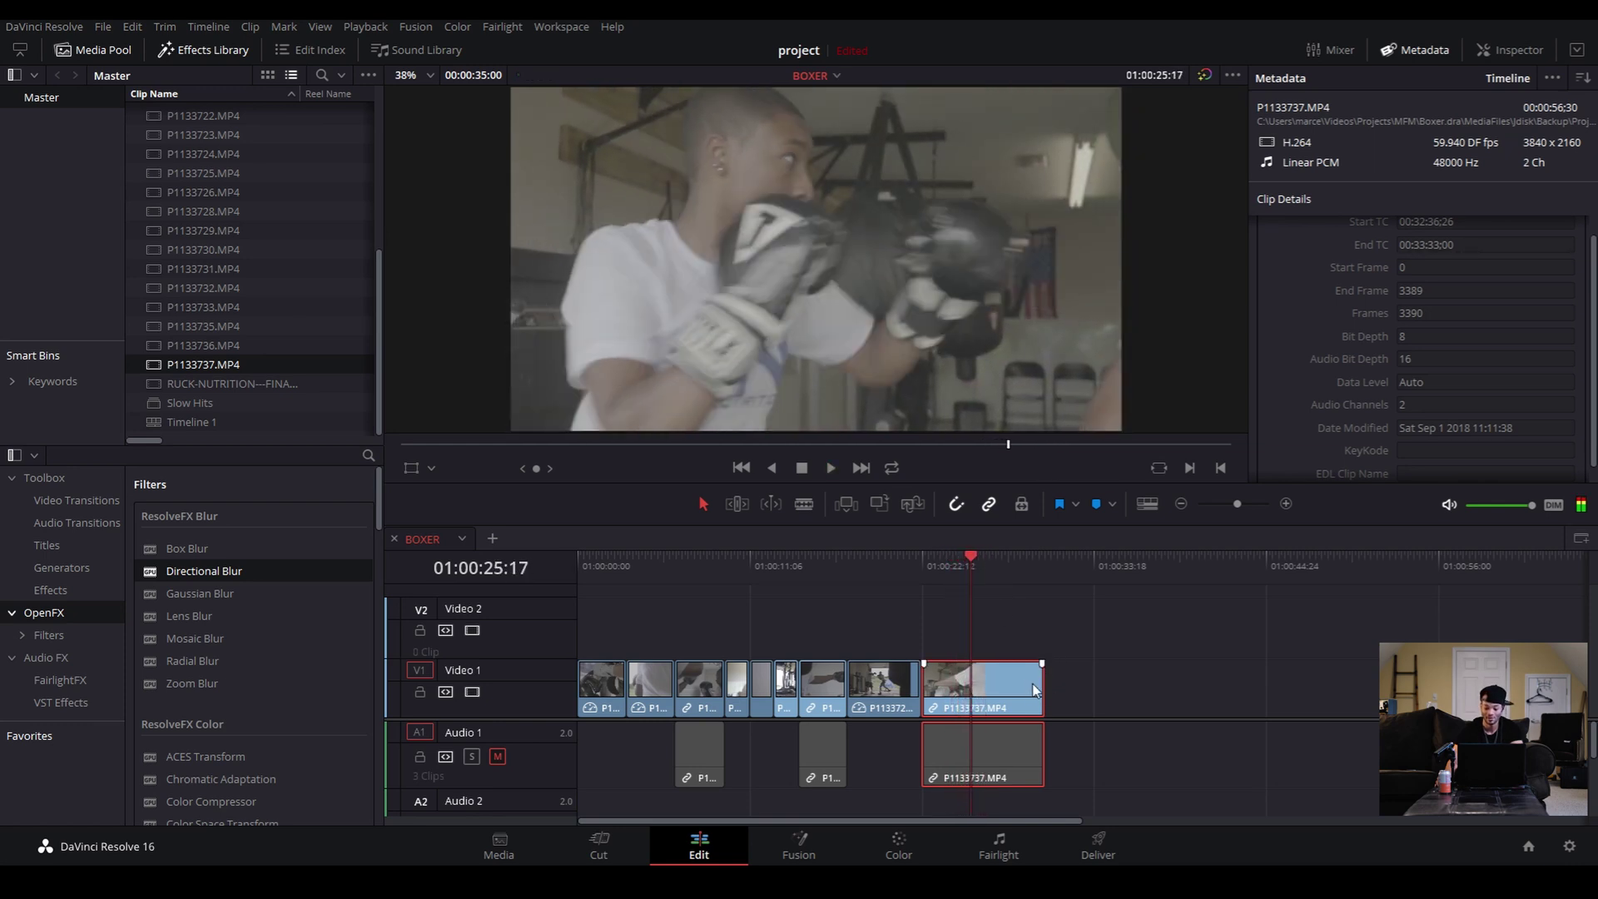
{"action": "key", "text": "Right"}
{"action": "left_click_drag", "start_coordinate": [1043, 691], "coordinate": [972, 681]}
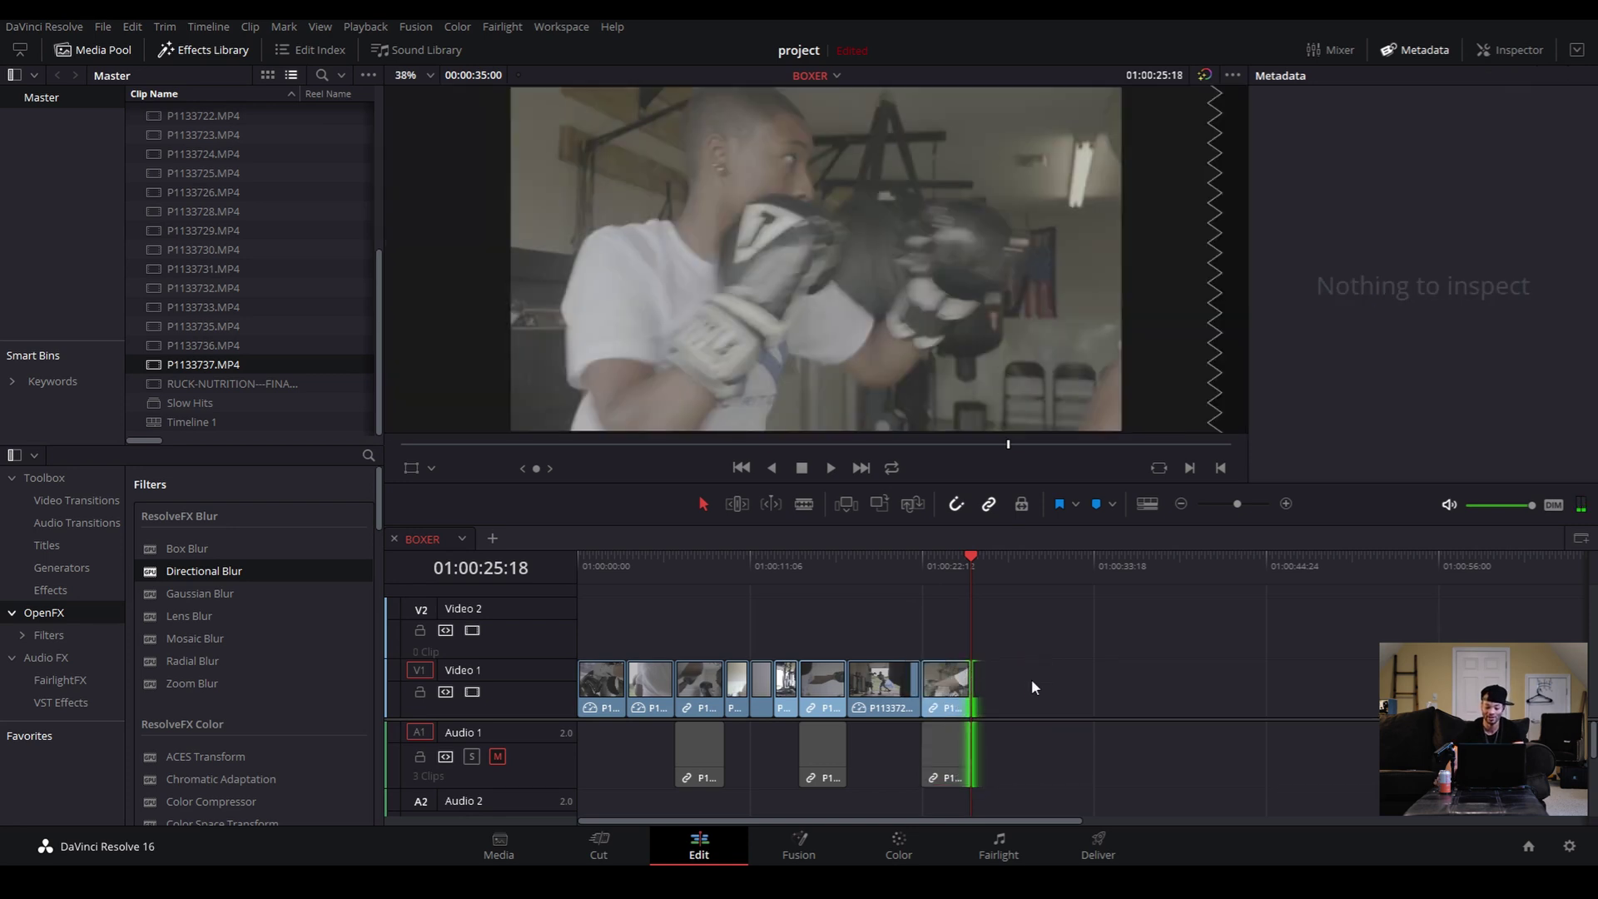
Trim about six seconds off the start of NIVIRO - Diamond (Radio Edit).mp3 on Audio 3 and move it back to the timeline start
{"action": "left_click_drag", "start_coordinate": [550, 719], "coordinate": [576, 616]}
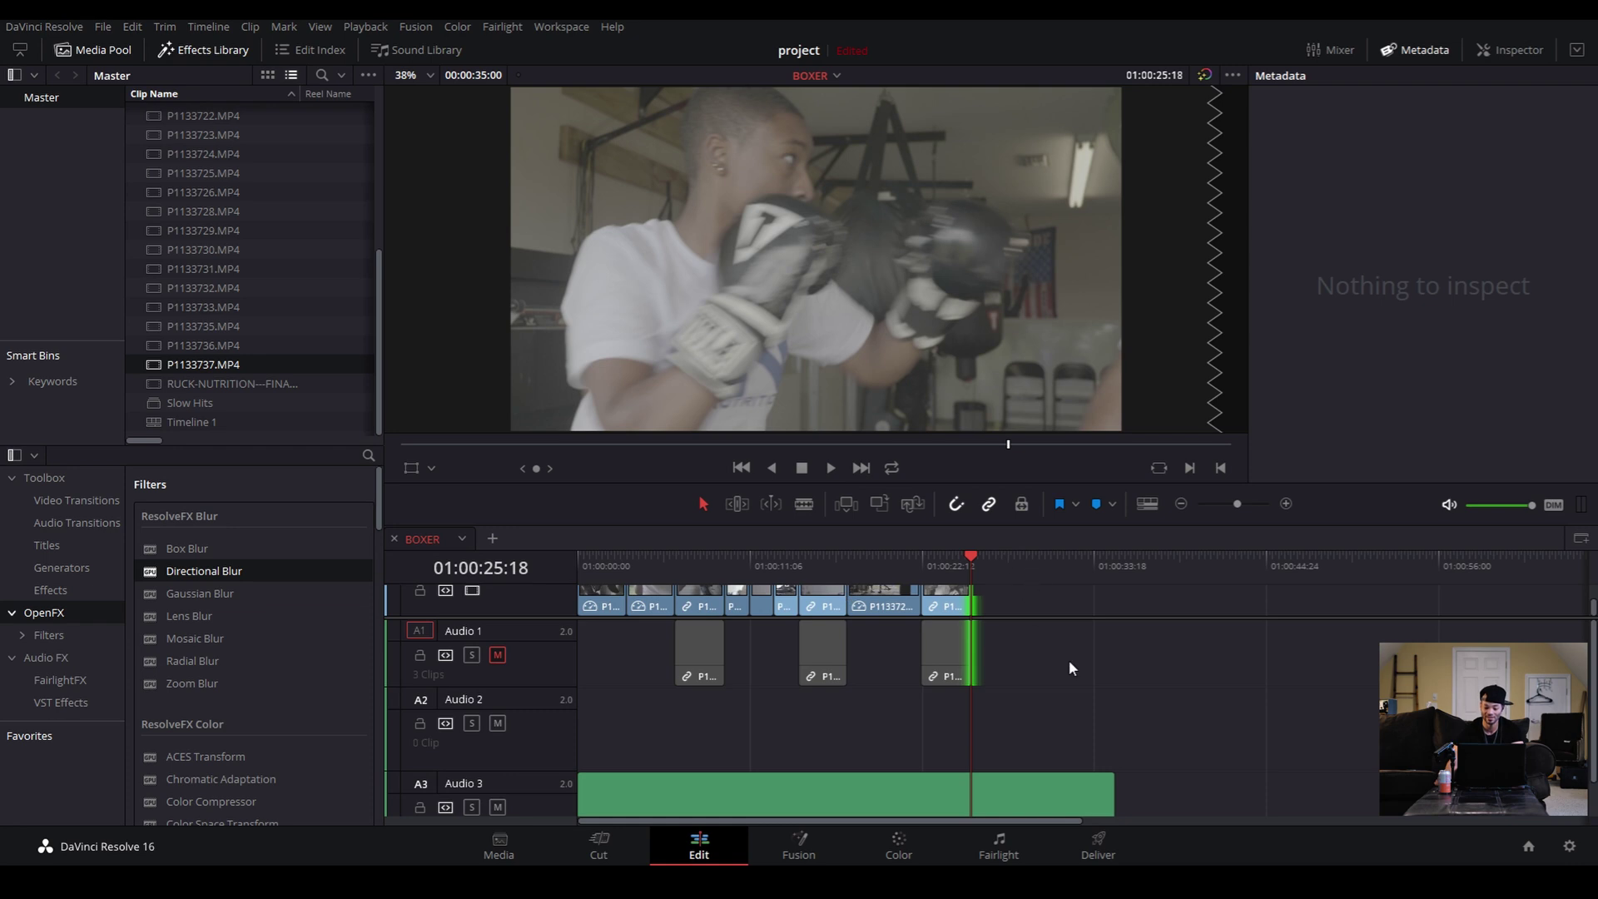
{"action": "scroll", "coordinate": [1070, 661], "scroll_direction": "down", "scroll_amount": 1}
{"action": "left_click", "coordinate": [1042, 567]}
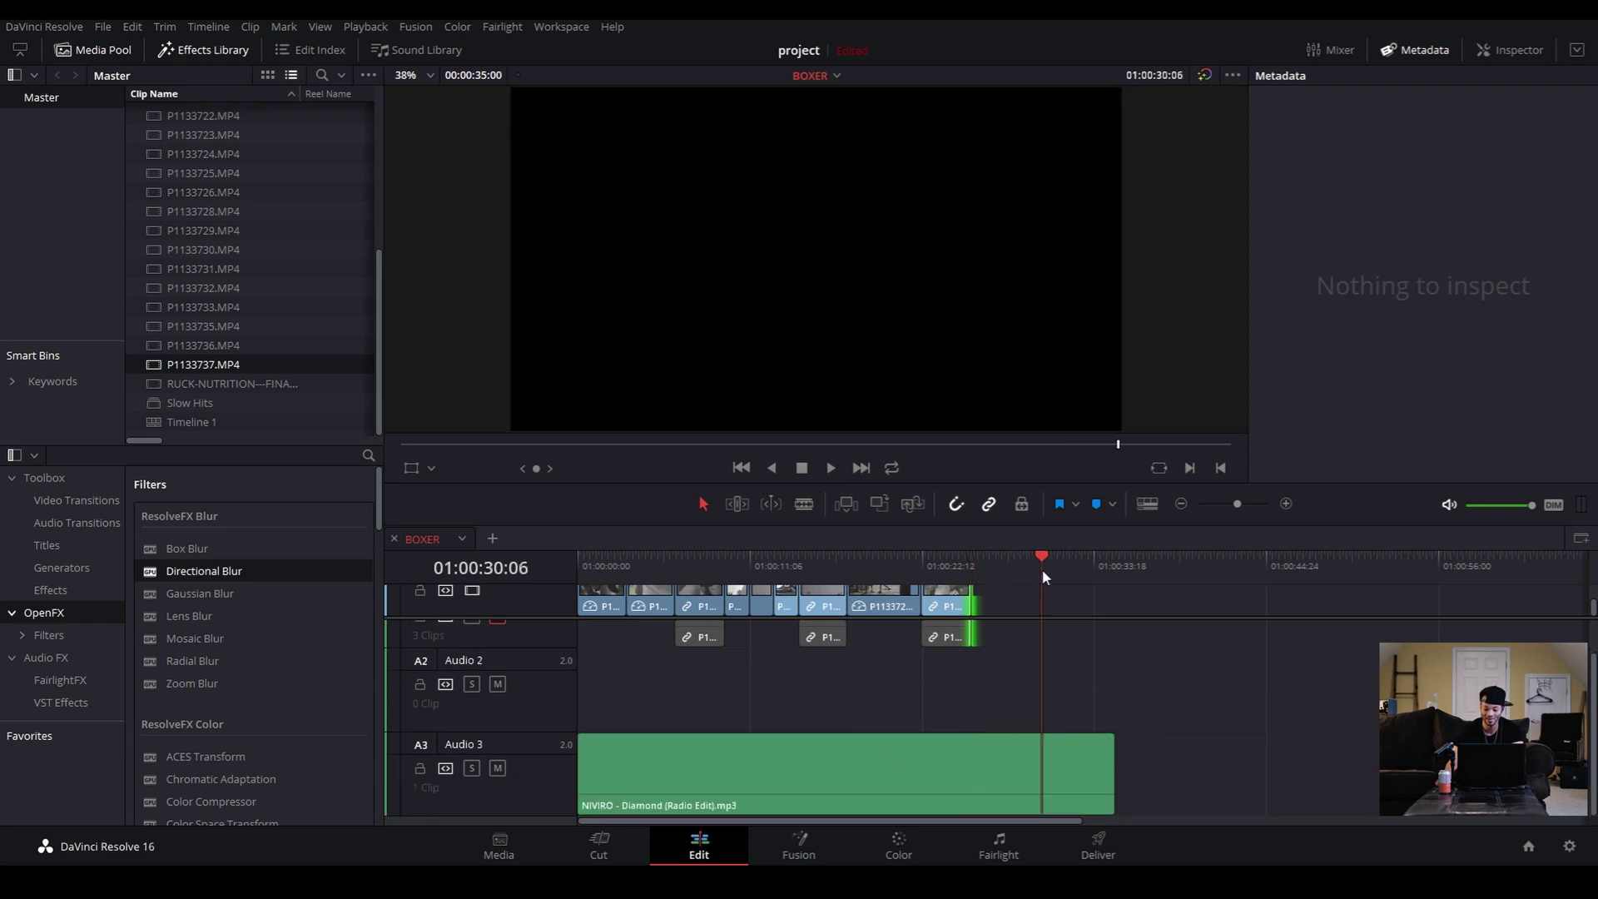
{"action": "left_click", "coordinate": [972, 563]}
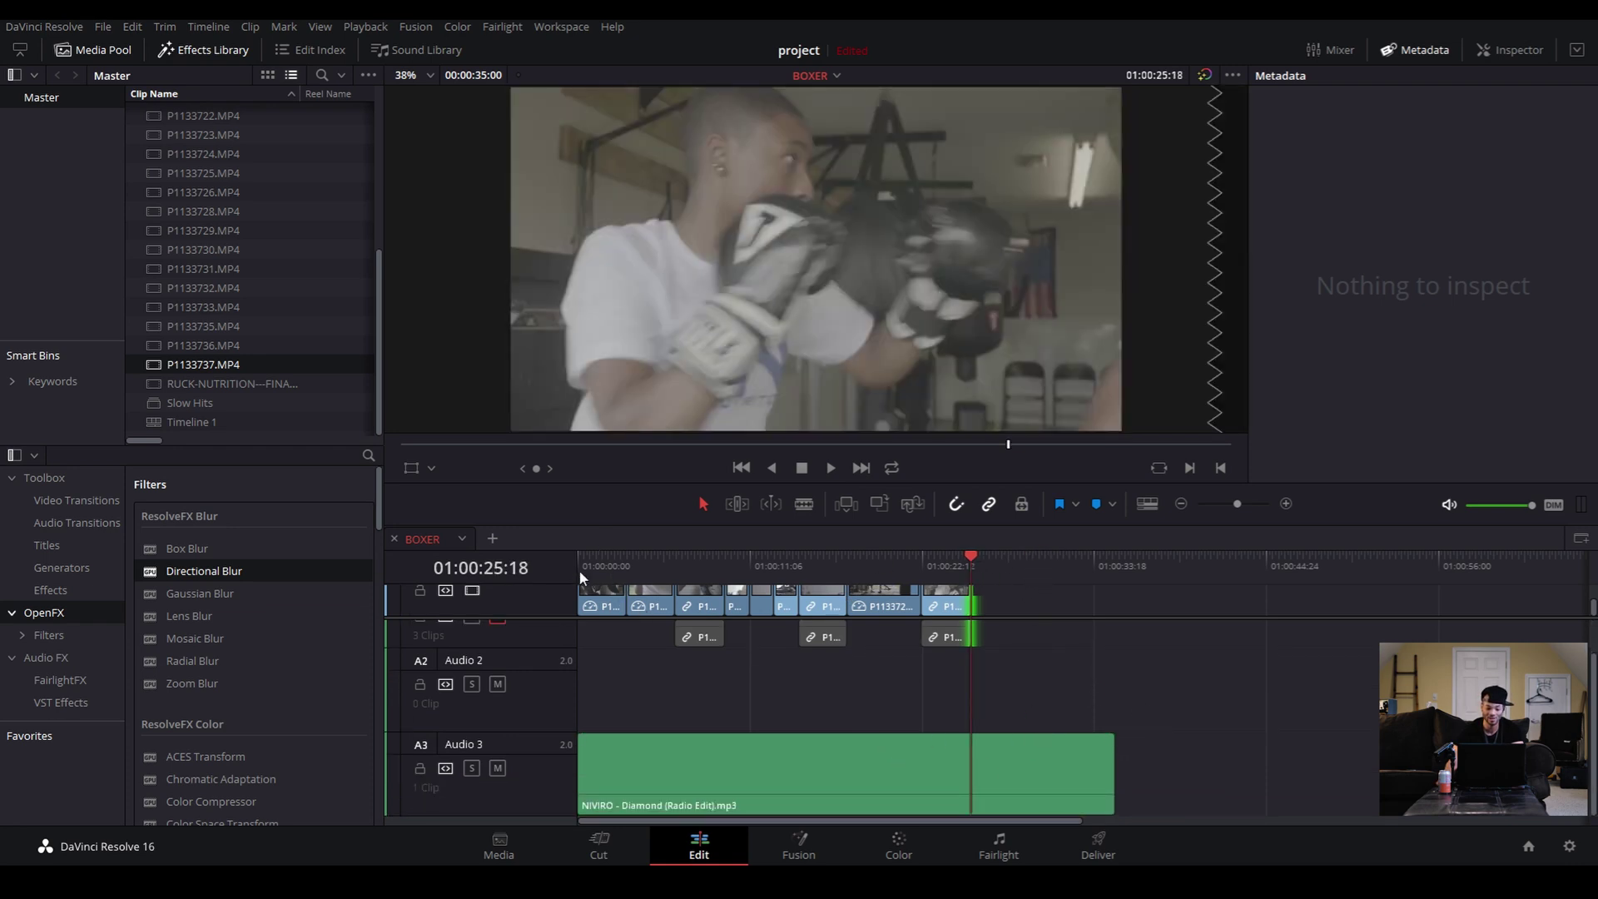
{"action": "scroll", "coordinate": [803, 678], "scroll_direction": "up", "scroll_amount": 1}
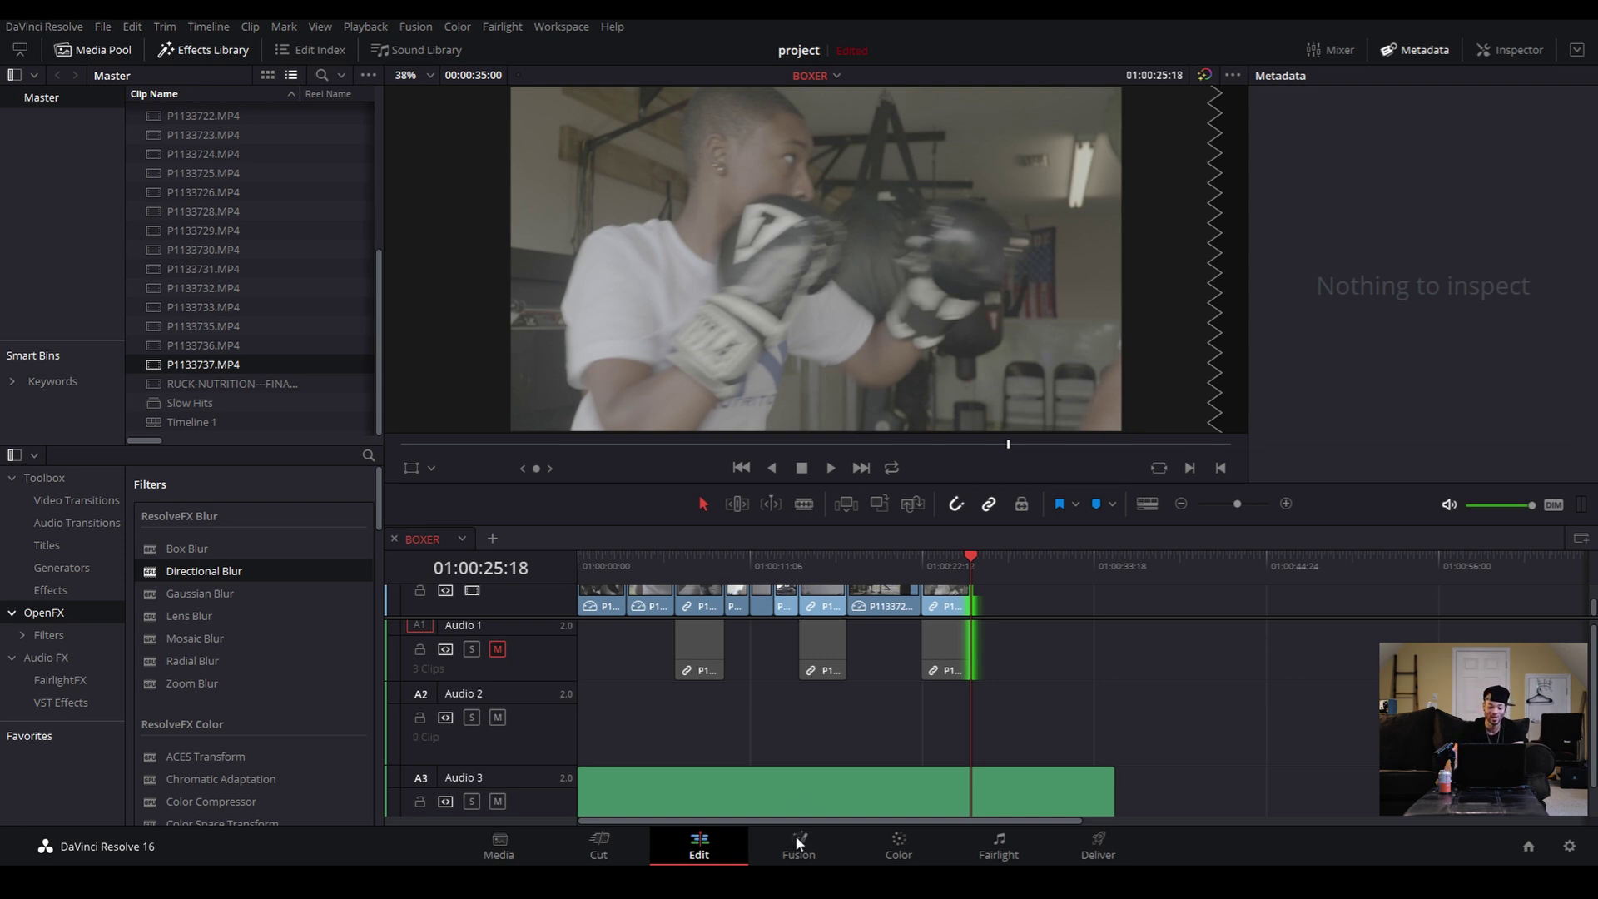
{"action": "mouse_move", "coordinate": [586, 793]}
{"action": "left_mouse_down"}
{"action": "mouse_move", "coordinate": [626, 793]}
{"action": "mouse_move", "coordinate": [581, 793]}
{"action": "left_mouse_up"}
{"action": "left_click", "coordinate": [582, 570]}
{"action": "key", "text": "space"}
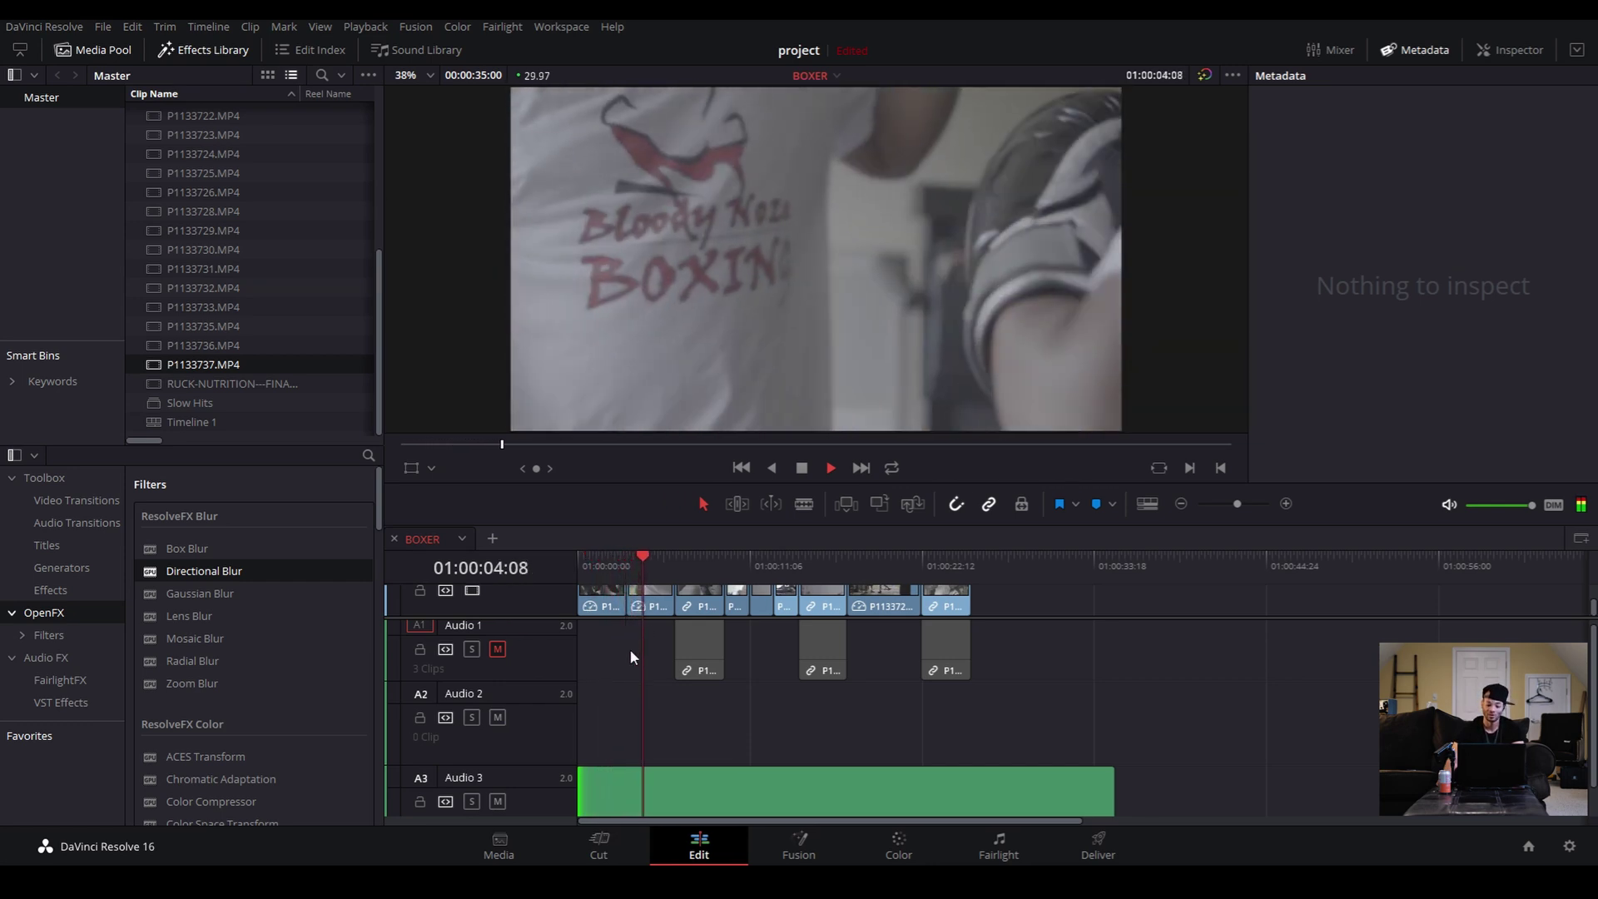
{"action": "key", "text": "space"}
{"action": "left_click_drag", "start_coordinate": [580, 791], "coordinate": [681, 788]}
{"action": "left_click_drag", "start_coordinate": [860, 790], "coordinate": [730, 792]}
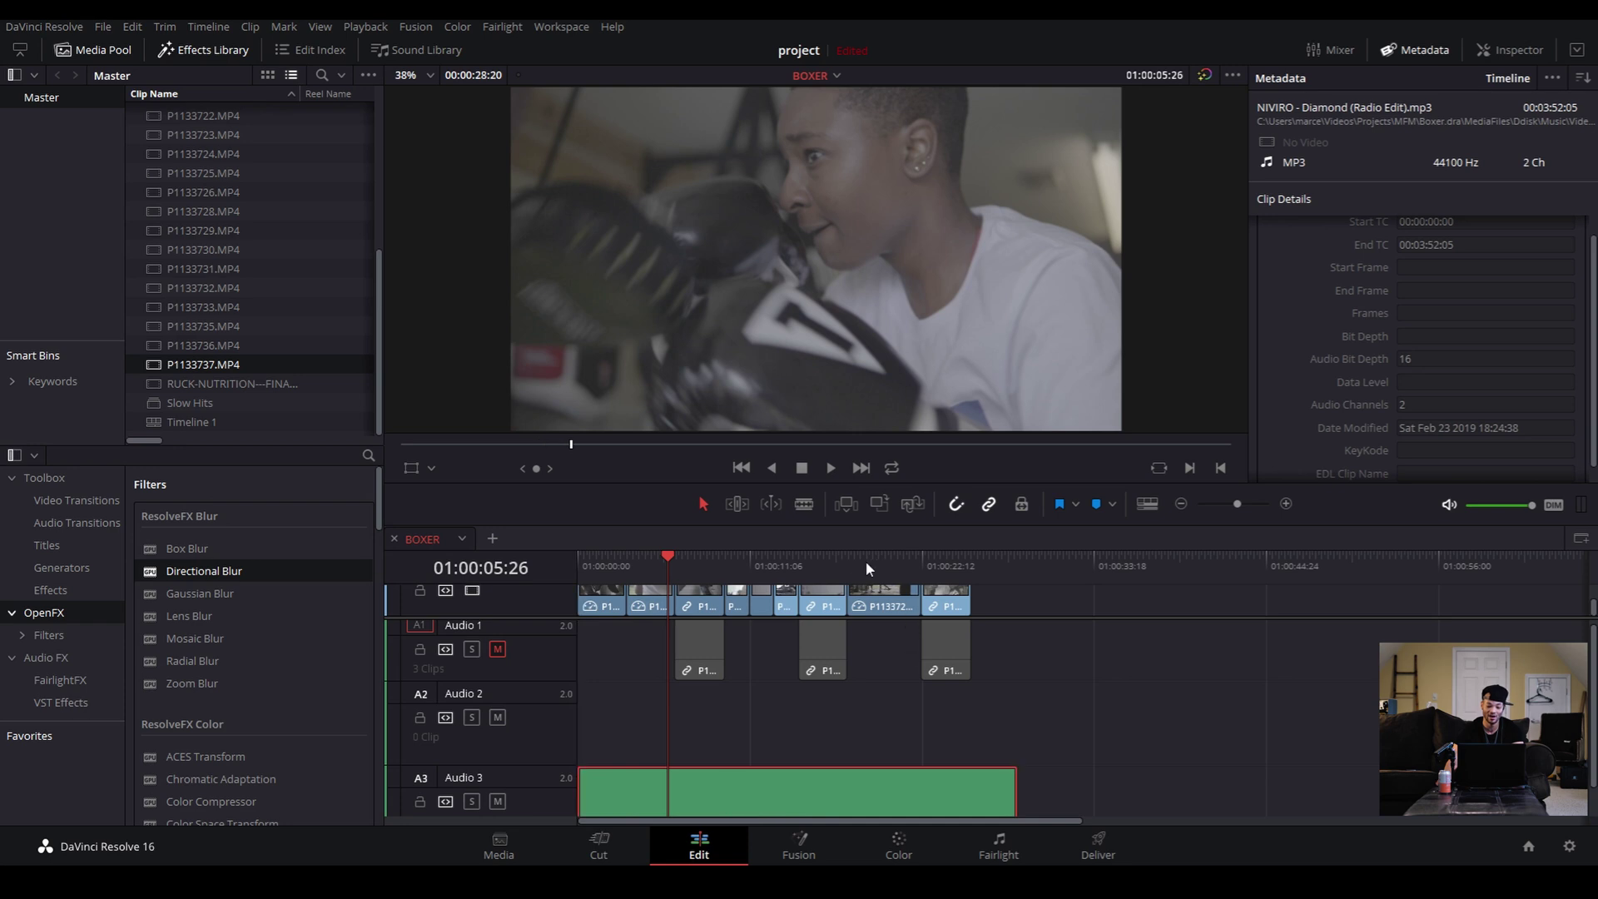
Play the edit from 01:00:00:00 against the shifted music, skip ahead within P1133728.MP4, and stop at 01:00:27:07
{"action": "left_click", "coordinate": [575, 568]}
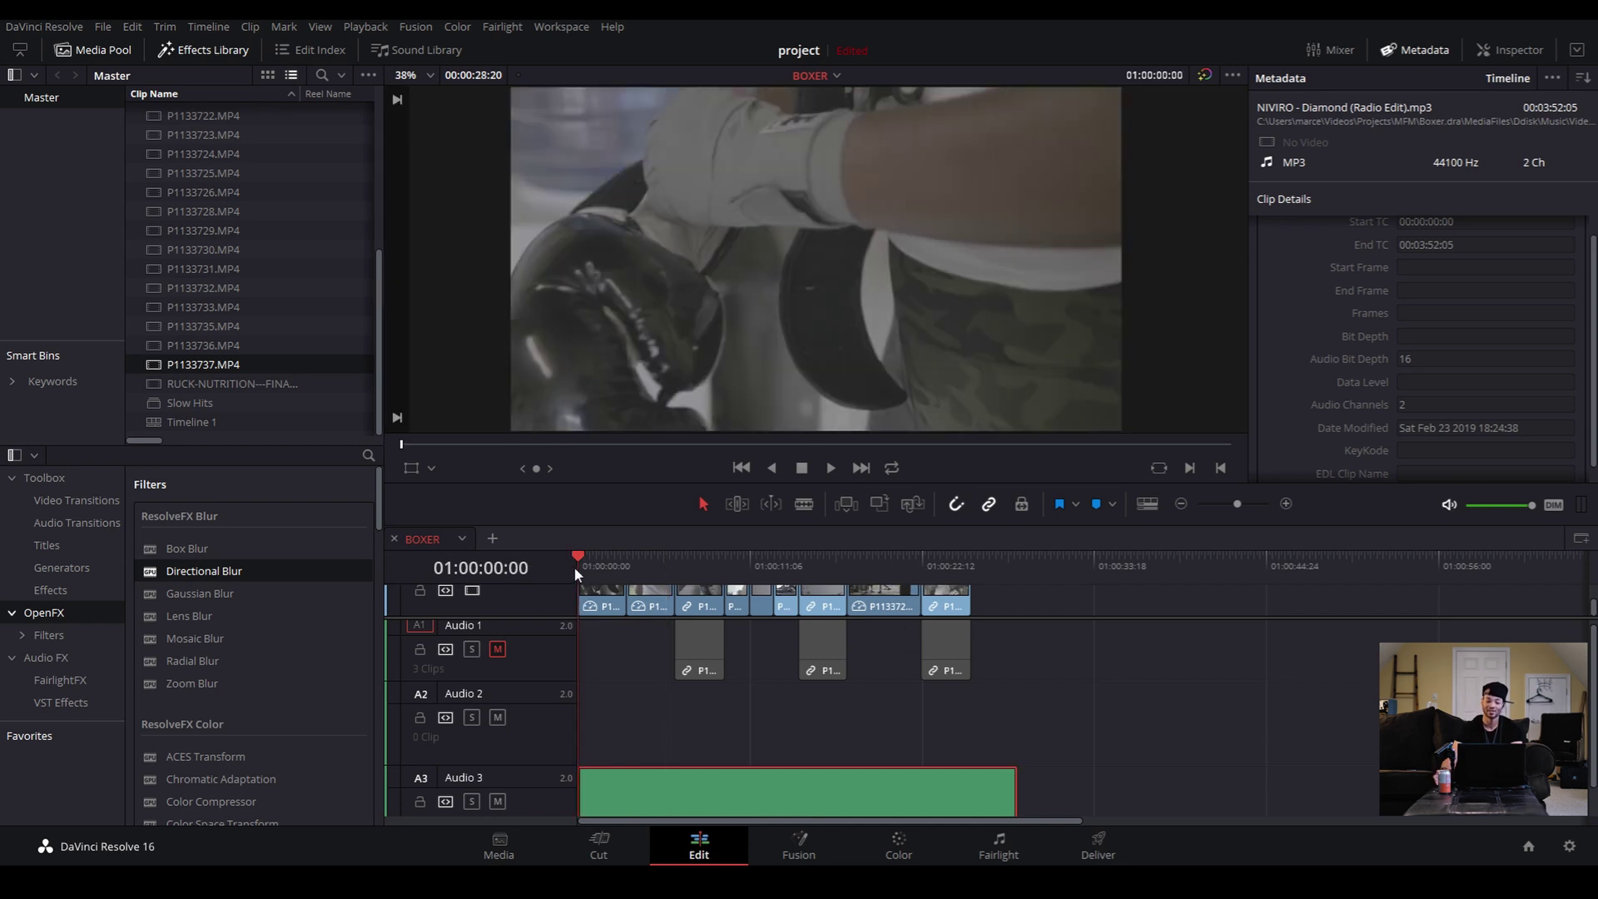
{"action": "key", "text": "space"}
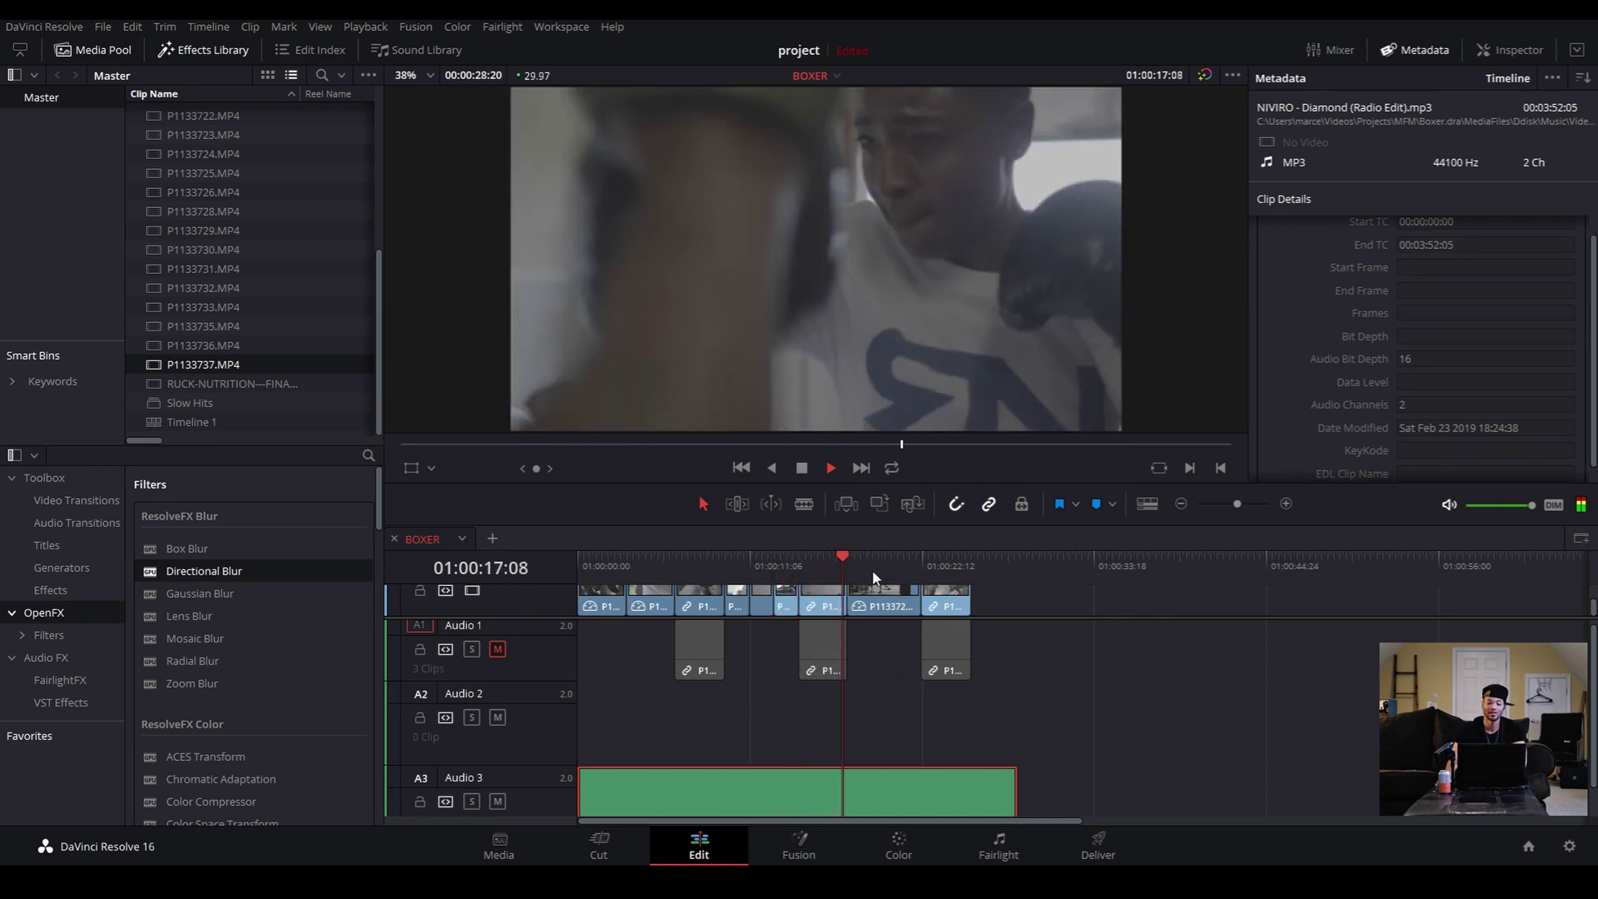
{"action": "left_click", "coordinate": [902, 566]}
{"action": "left_click_drag", "start_coordinate": [902, 566], "coordinate": [892, 563]}
{"action": "key", "text": "space"}
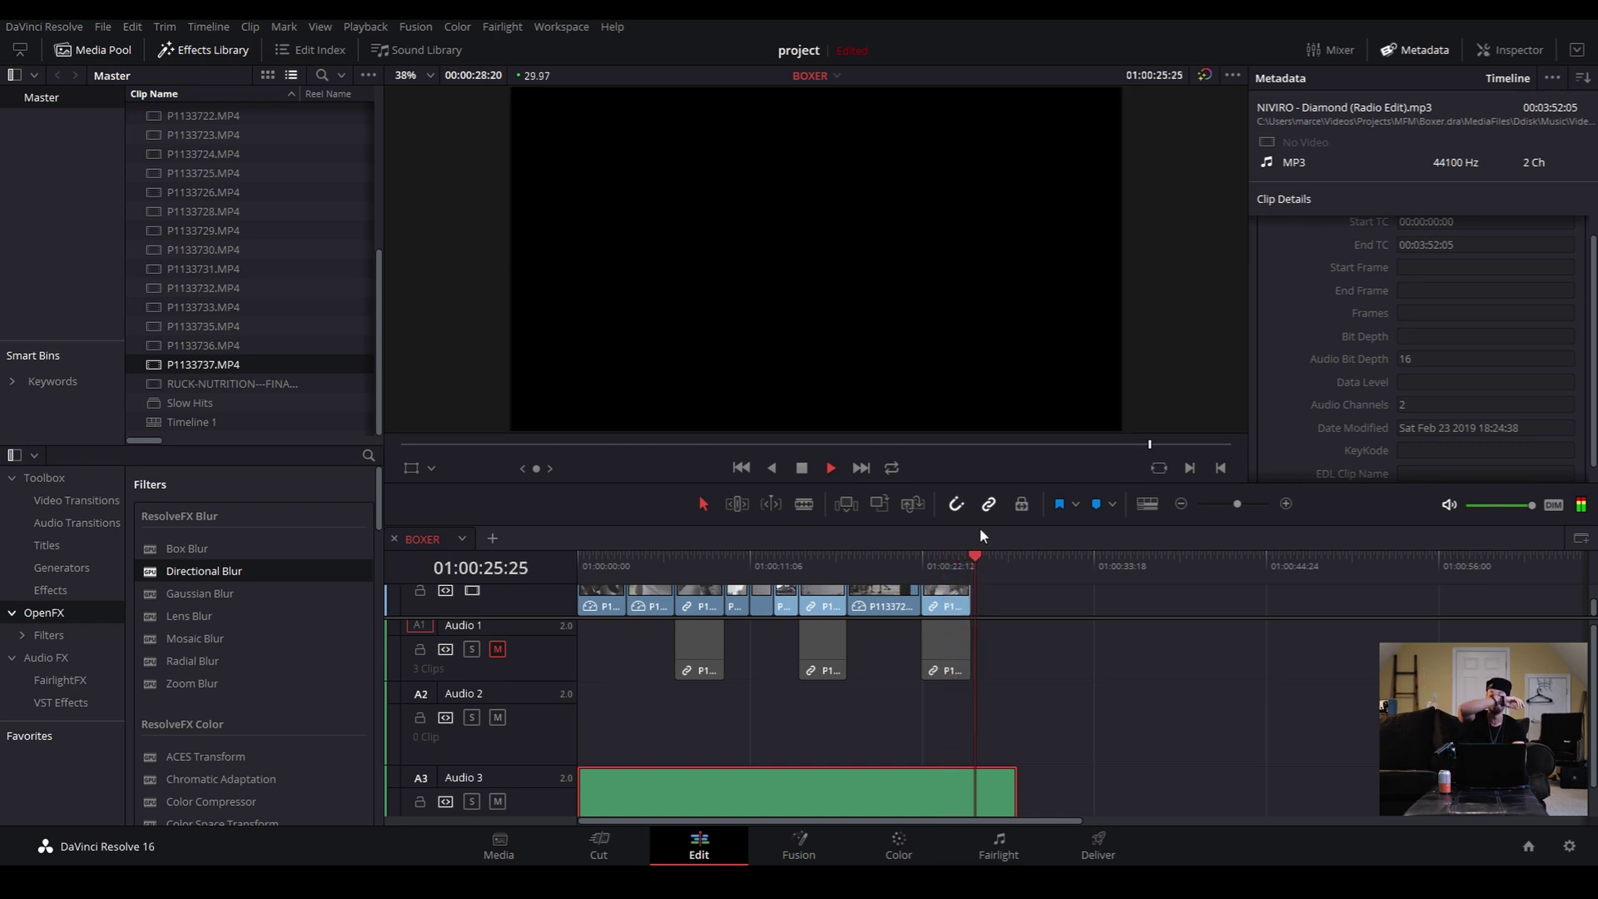
{"action": "key", "text": "space"}
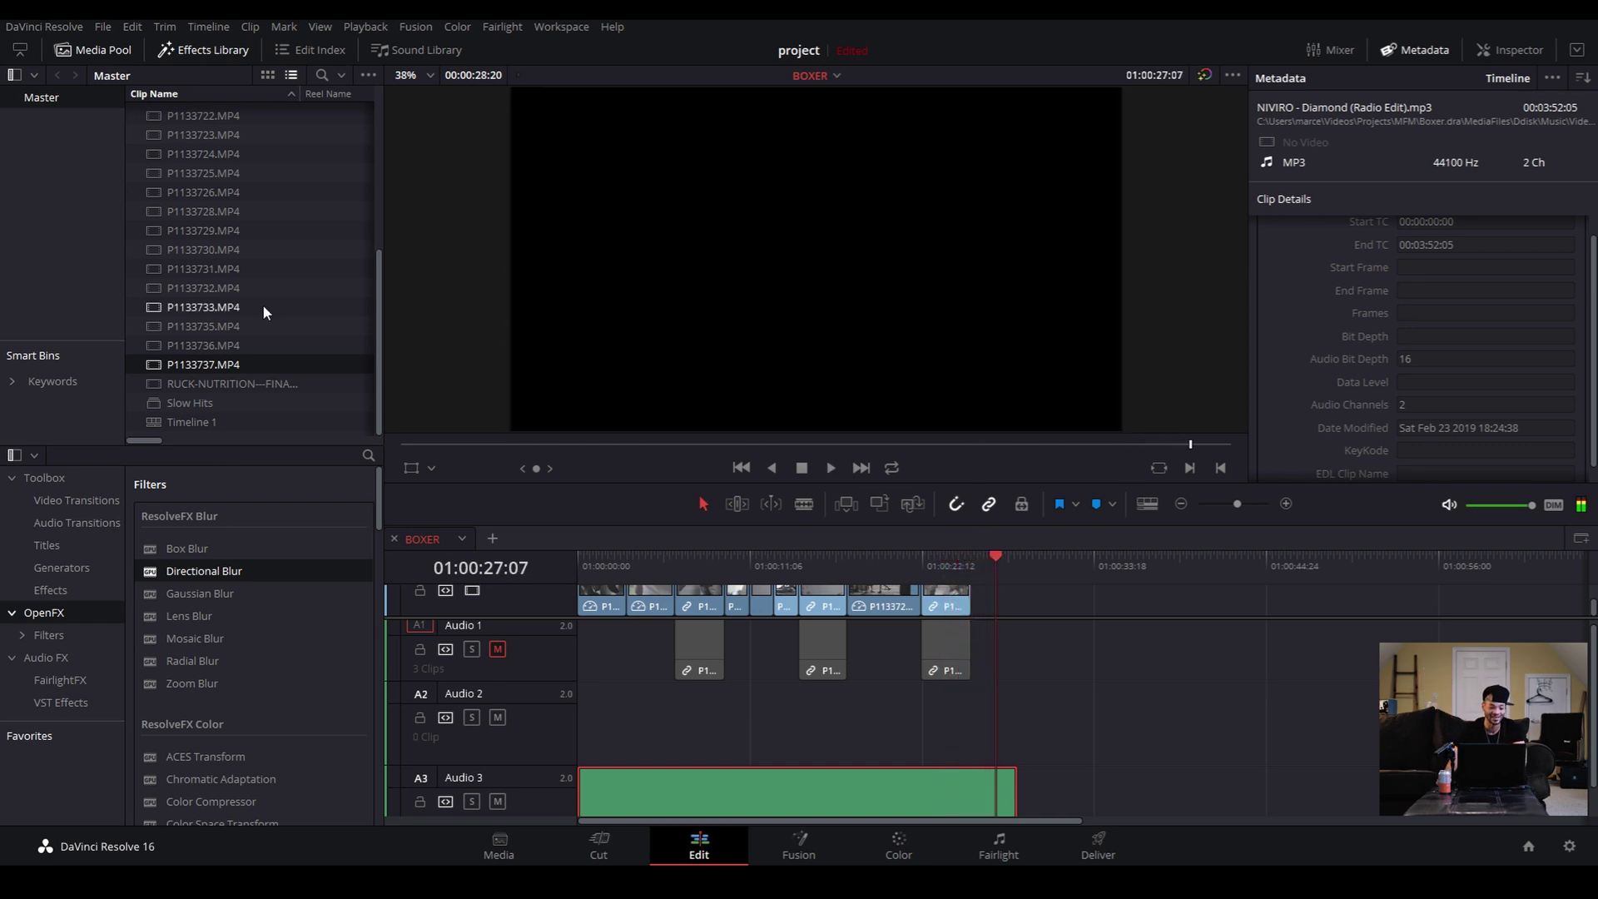
Place the RUCK-NUTRITION final logo image on Video 1 directly after P1133737.MP4
{"action": "scroll", "coordinate": [252, 381], "scroll_direction": "up", "scroll_amount": 5}
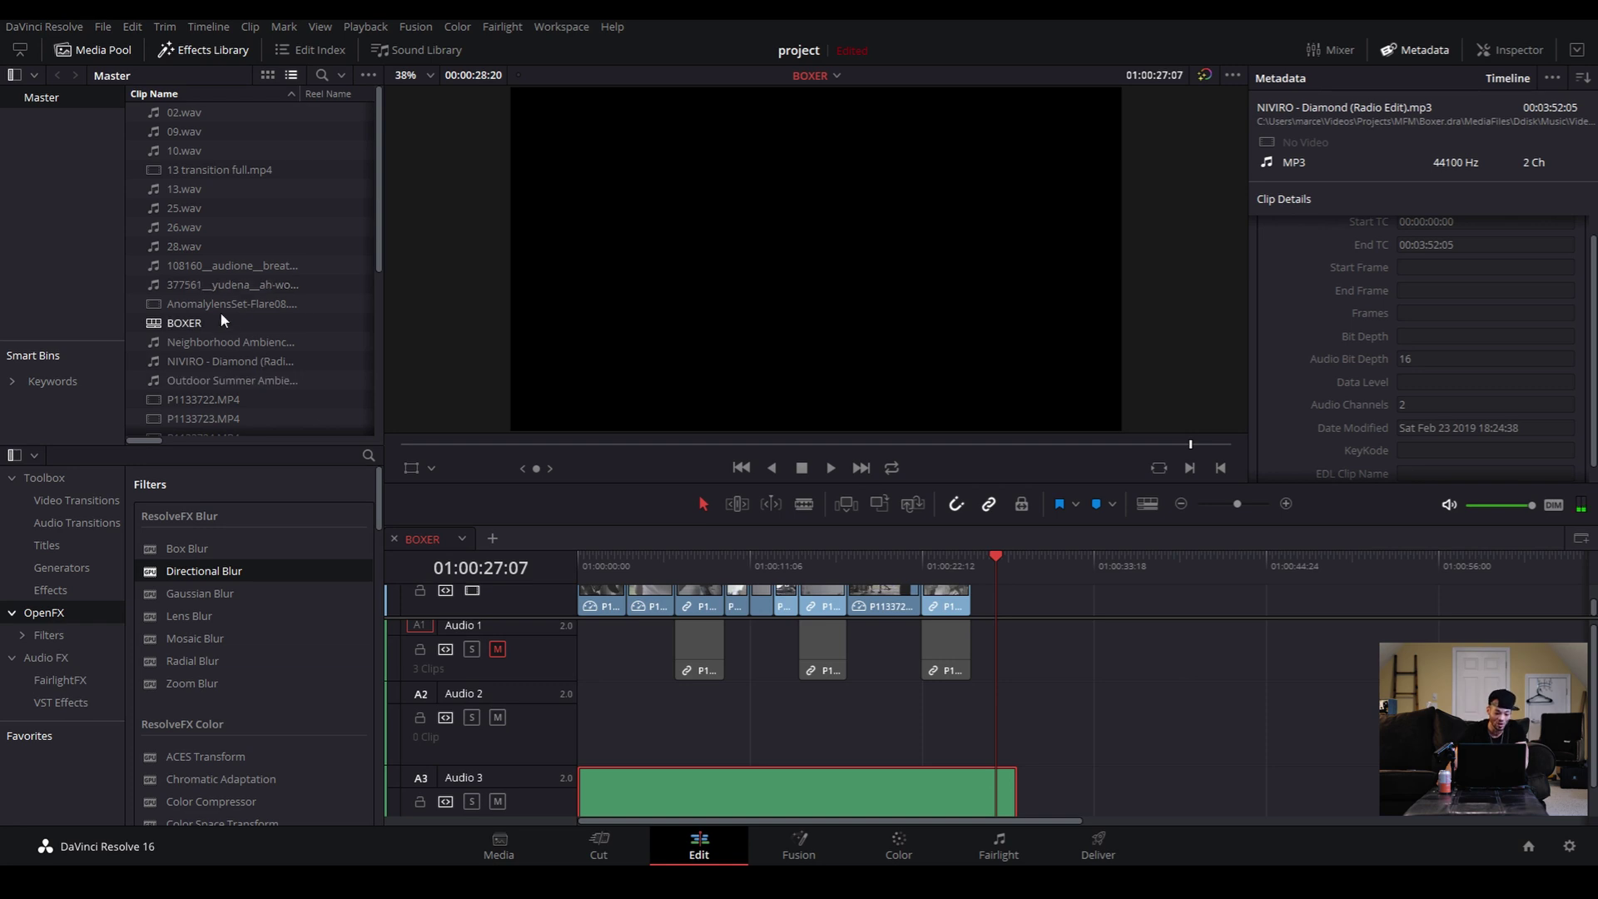
{"action": "scroll", "coordinate": [232, 280], "scroll_direction": "down", "scroll_amount": 5}
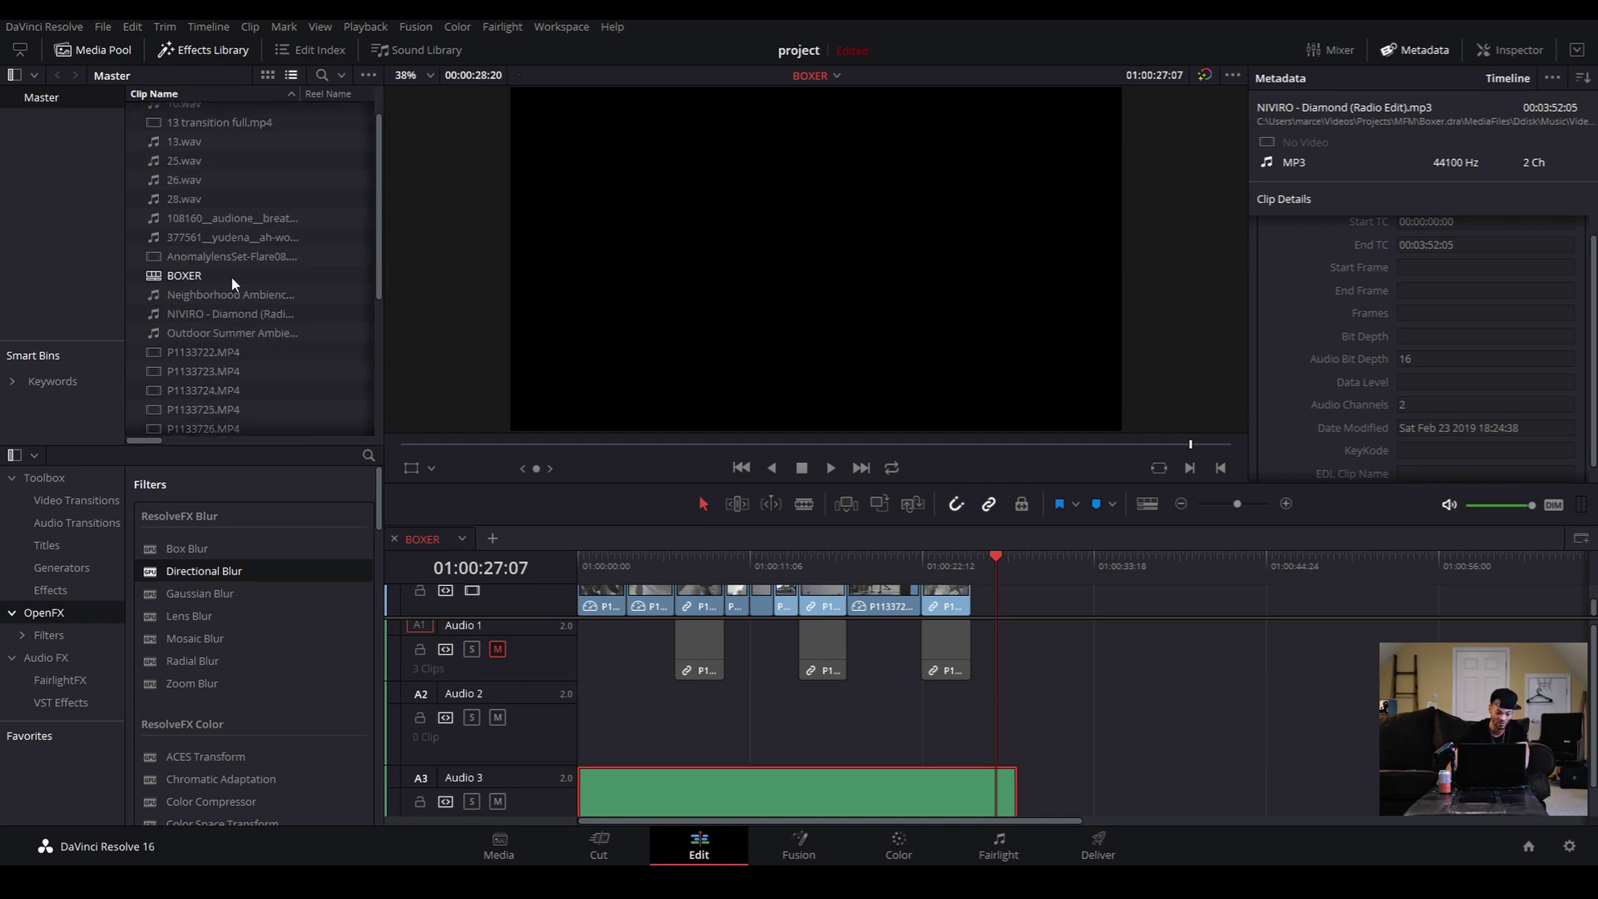
{"action": "left_click_drag", "start_coordinate": [213, 385], "coordinate": [980, 599]}
{"action": "left_click_drag", "start_coordinate": [979, 621], "coordinate": [979, 621]}
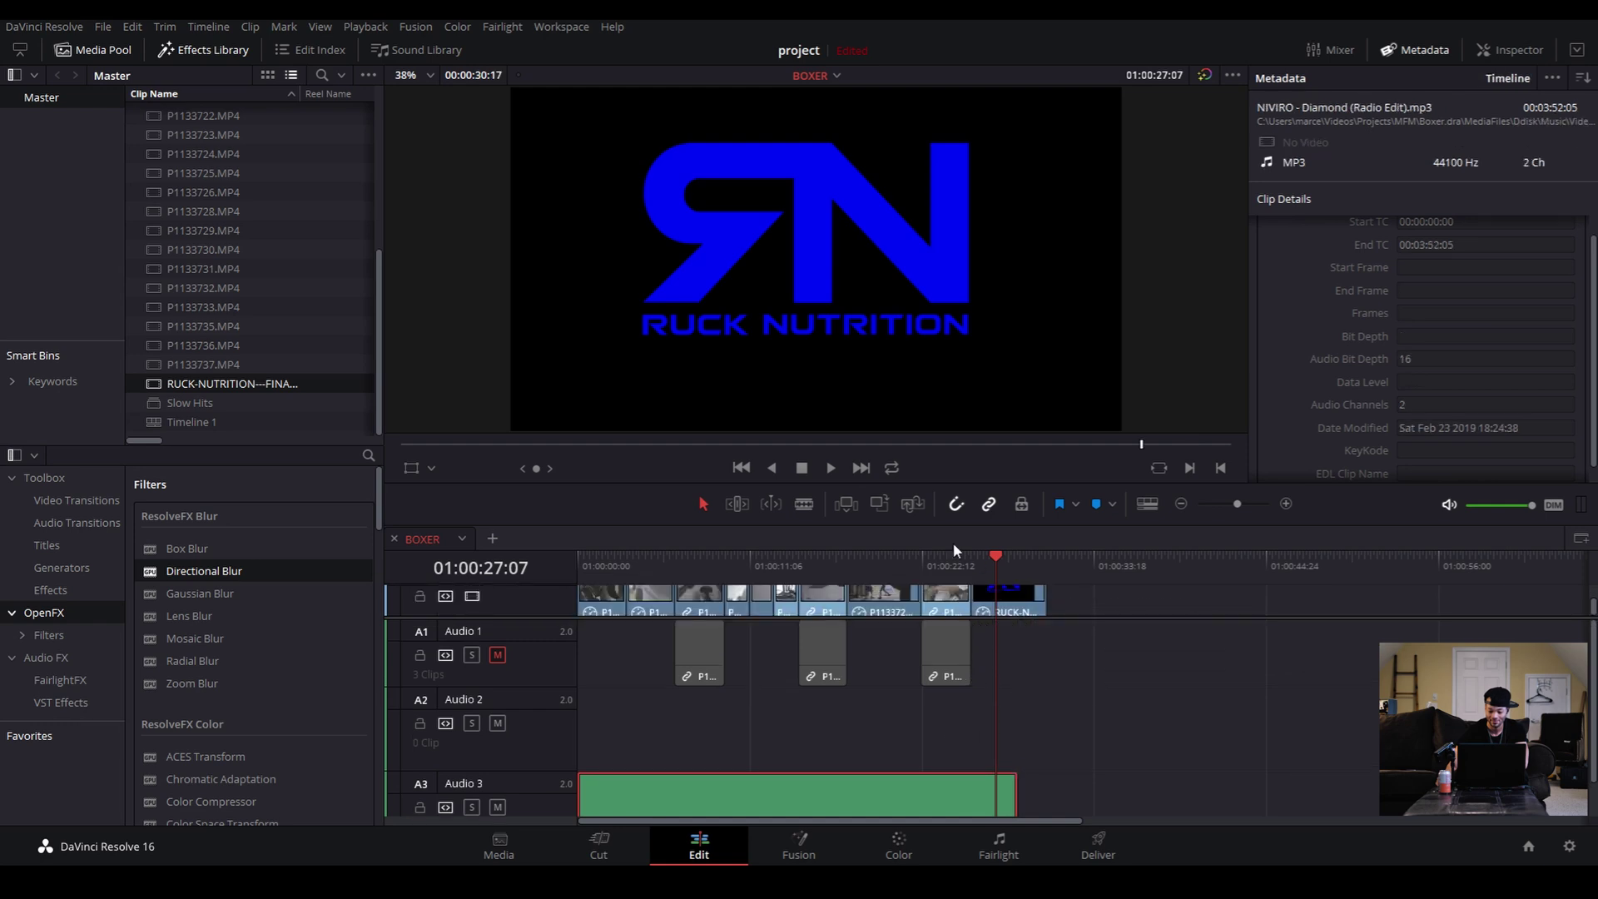
Play the cut into the logo and step through the last frames of P1133737.MP4 up to 01:00:25:16
{"action": "left_click", "coordinate": [952, 567]}
{"action": "key", "text": "space"}
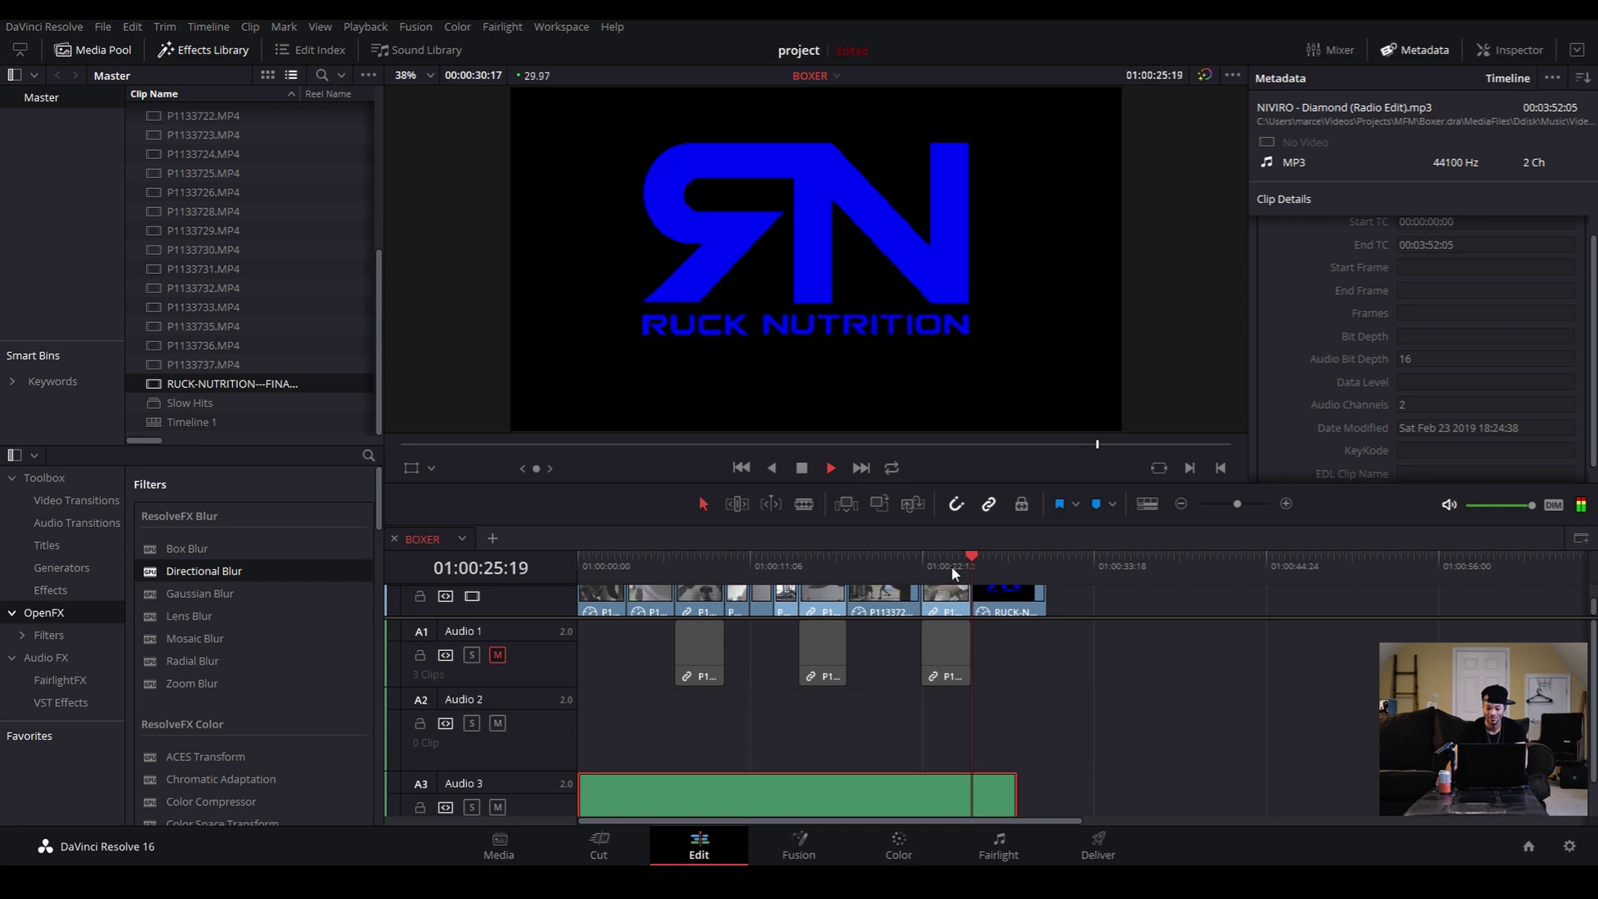
{"action": "key", "text": "space"}
{"action": "left_click", "coordinate": [1287, 504]}
{"action": "left_click", "coordinate": [1287, 505]}
{"action": "left_click", "coordinate": [1287, 504]}
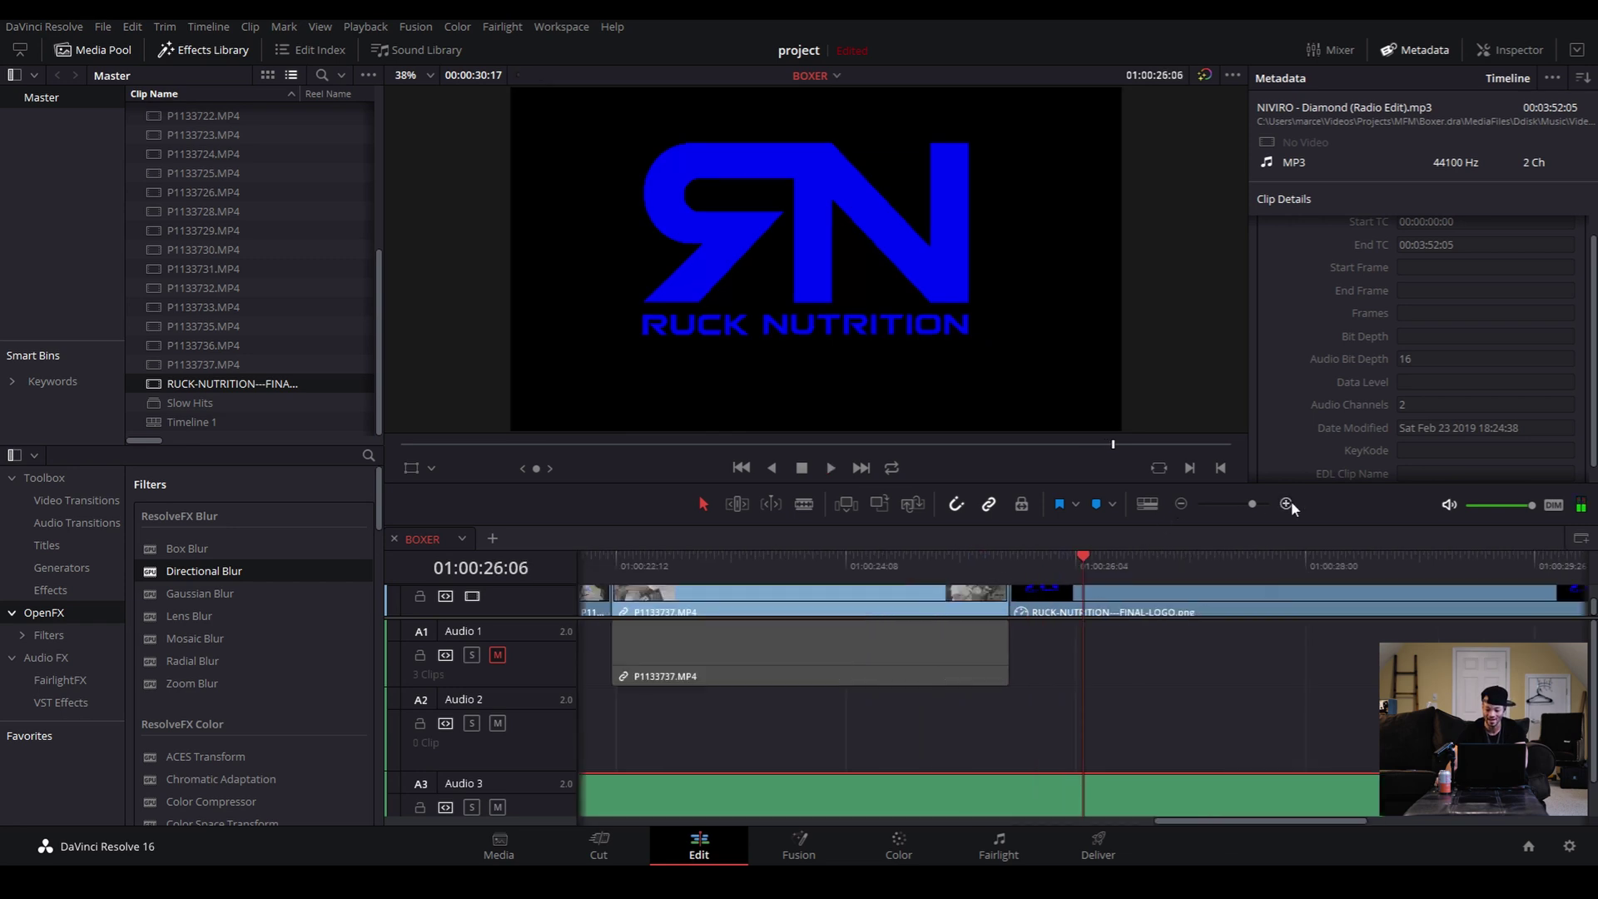
{"action": "left_click", "coordinate": [978, 568]}
{"action": "key", "text": "Right"}
{"action": "key", "text": "Right"}
{"action": "key", "text": "Right"}
{"action": "key", "text": "Right"}
{"action": "key", "text": "Right"}
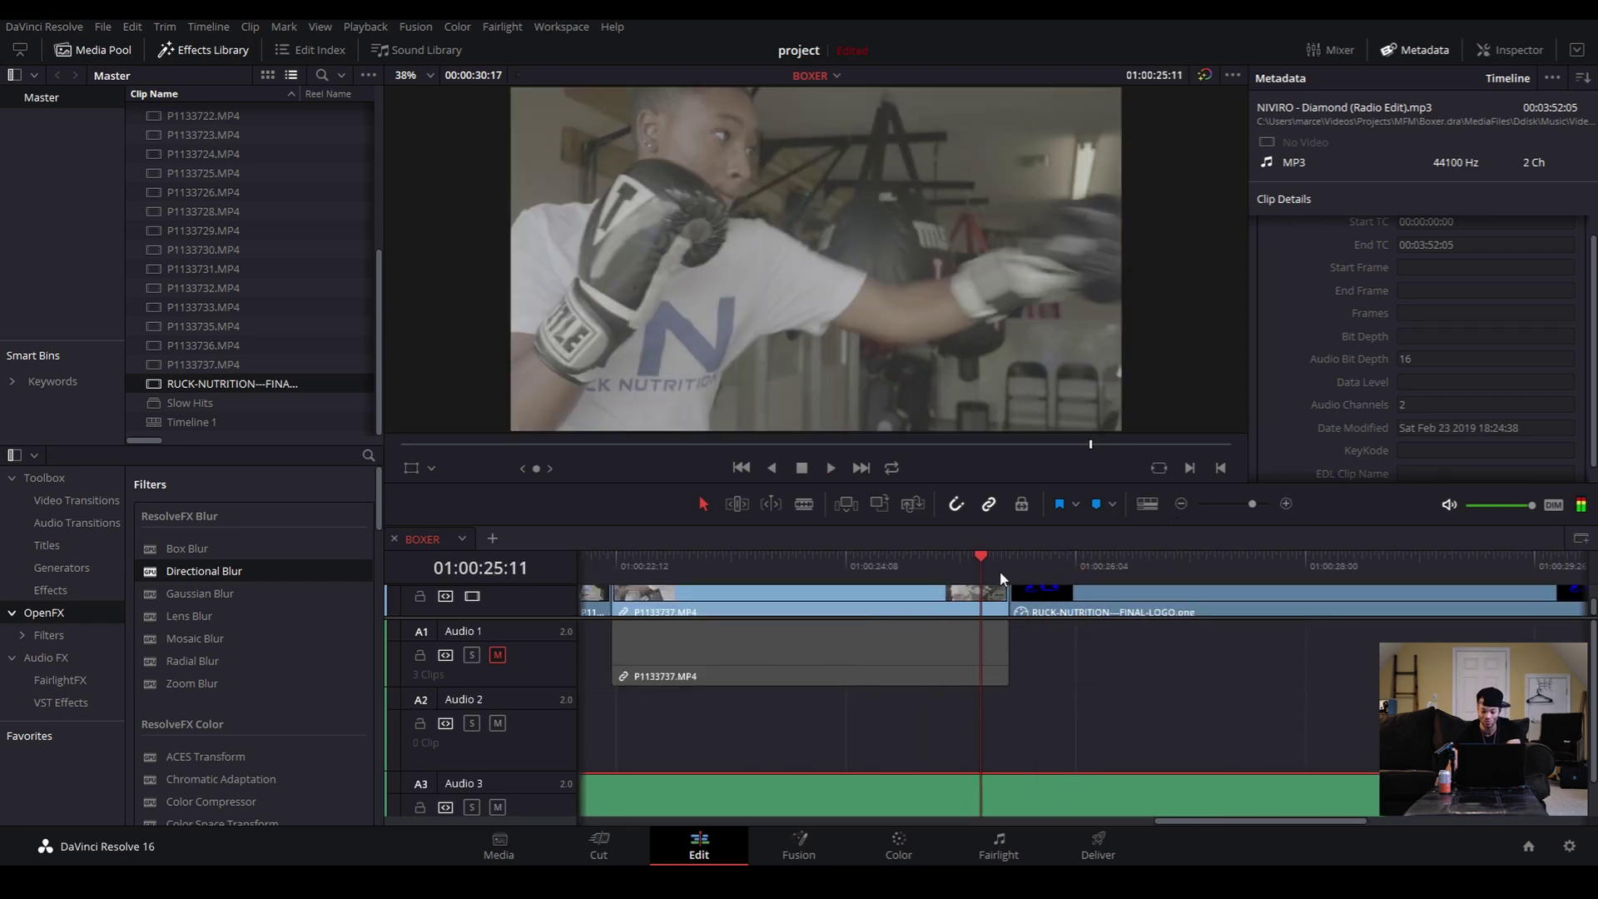
{"action": "key", "text": "Right"}
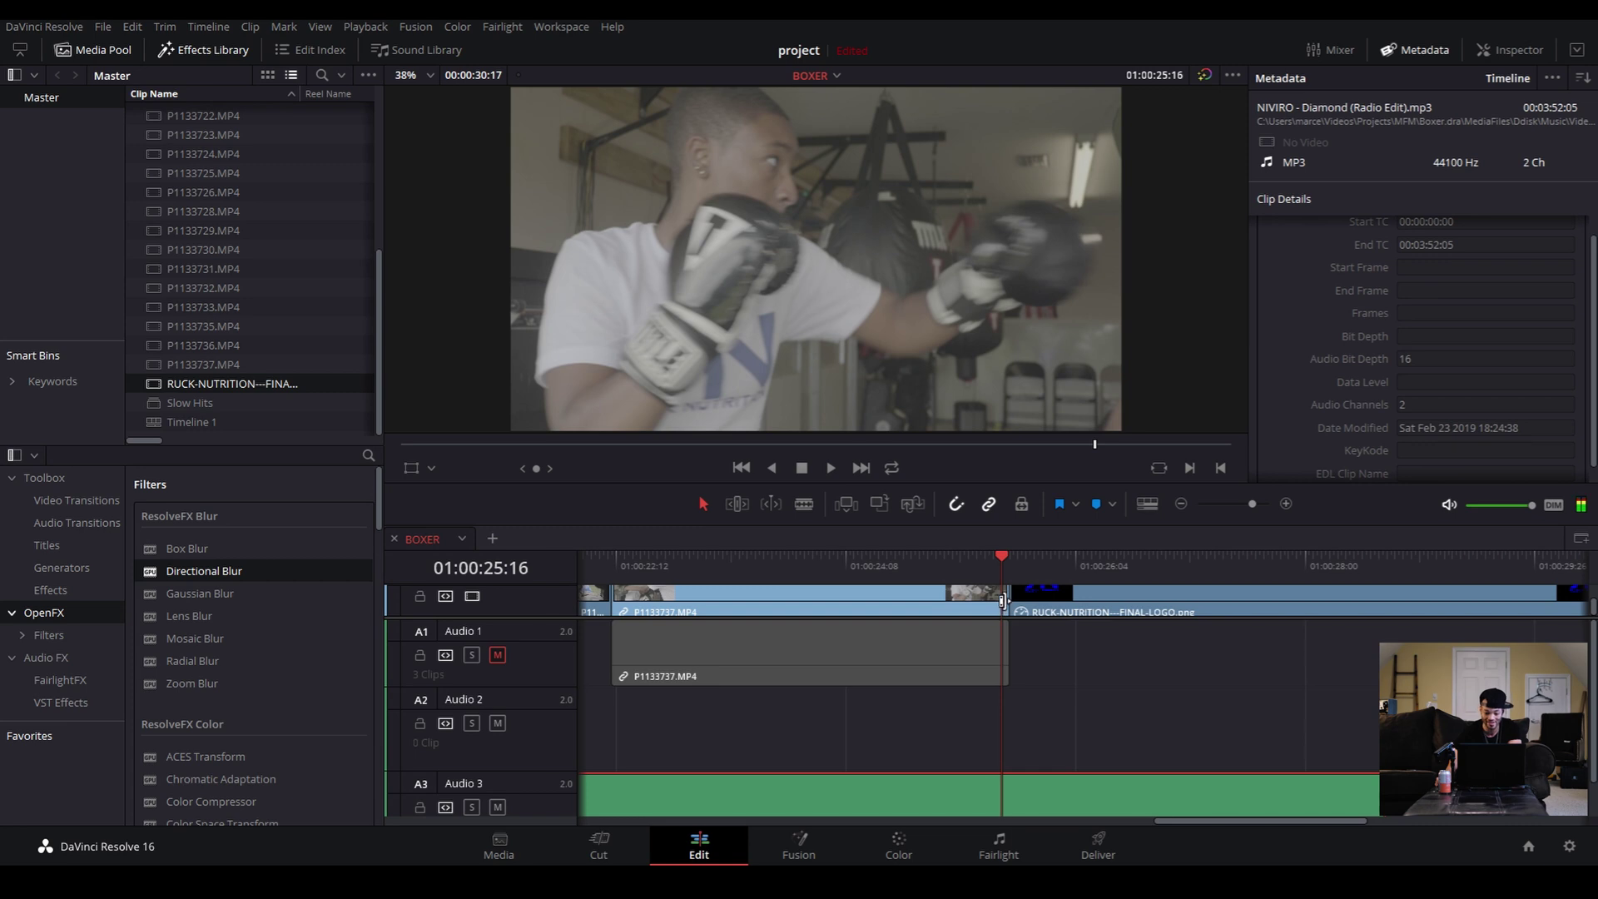
Shift the footage inside P1133737.MP4 a few frames by retrimming its start and end, keeping it between P1133728.MP4 and the logo
{"action": "left_click_drag", "start_coordinate": [1002, 601], "coordinate": [995, 601]}
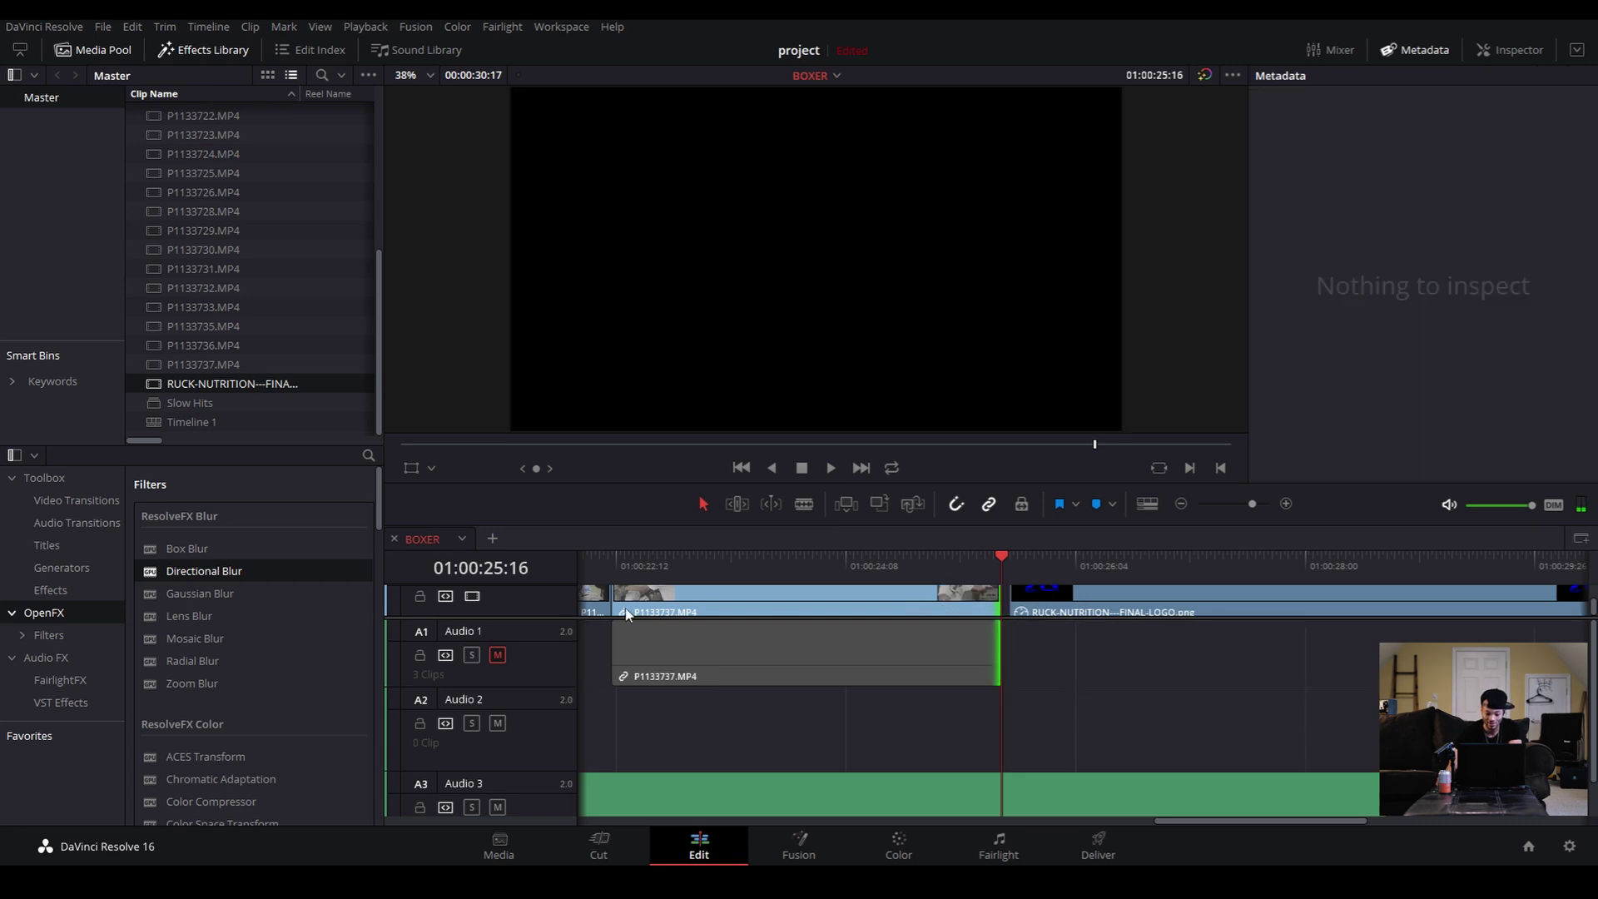
{"action": "key", "text": "ctrl+z"}
{"action": "left_click_drag", "start_coordinate": [620, 603], "coordinate": [656, 613]}
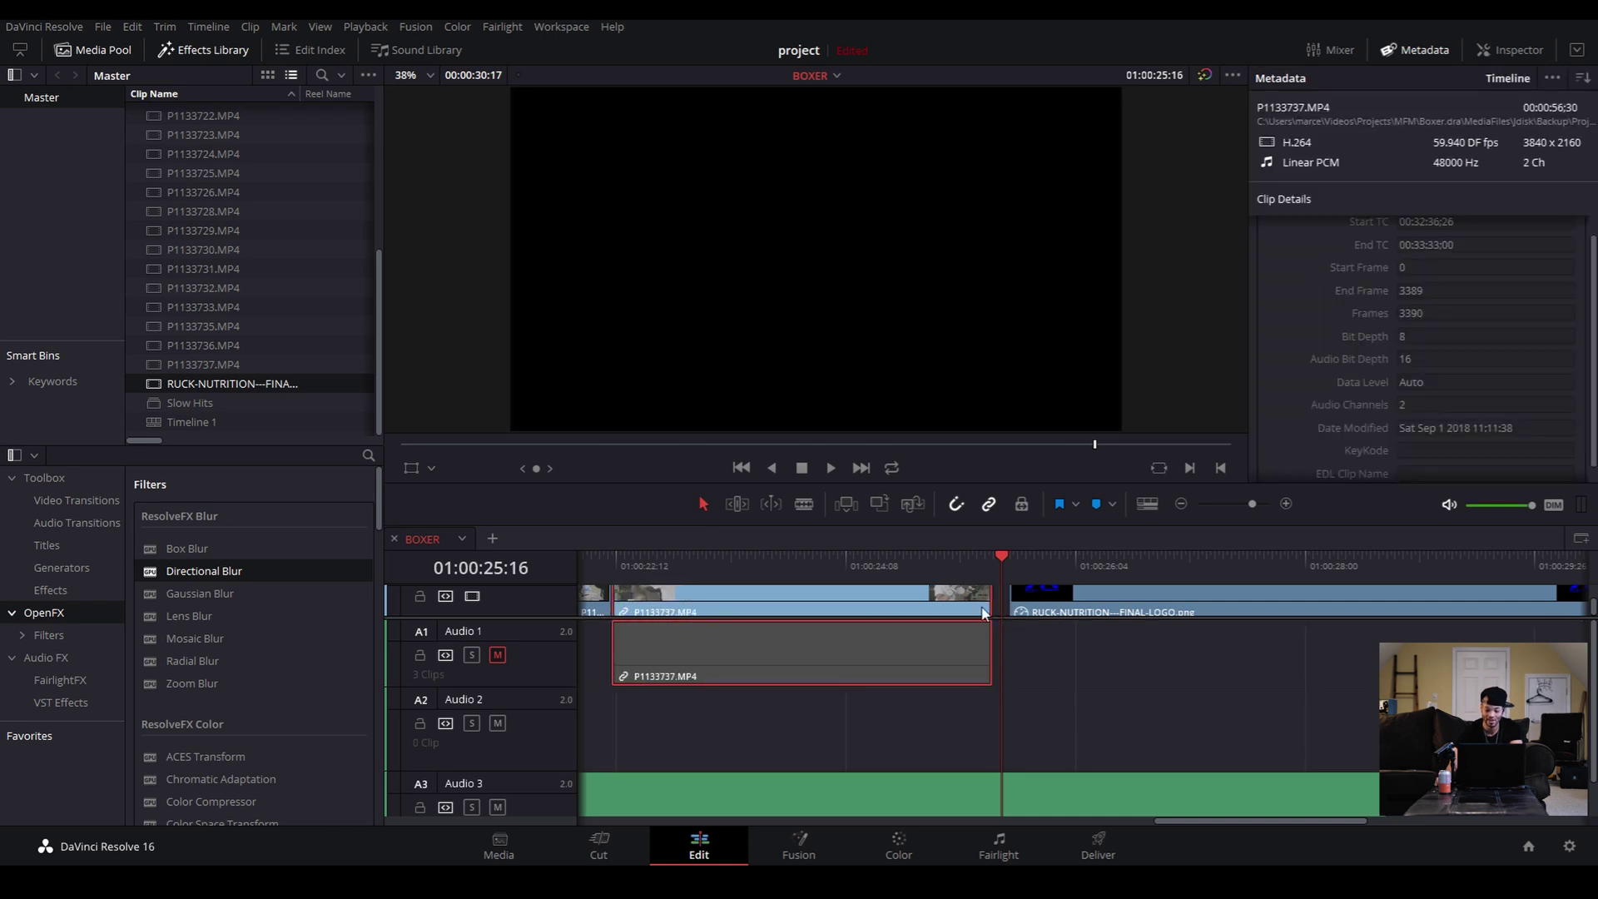
{"action": "left_click_drag", "start_coordinate": [985, 605], "coordinate": [999, 604]}
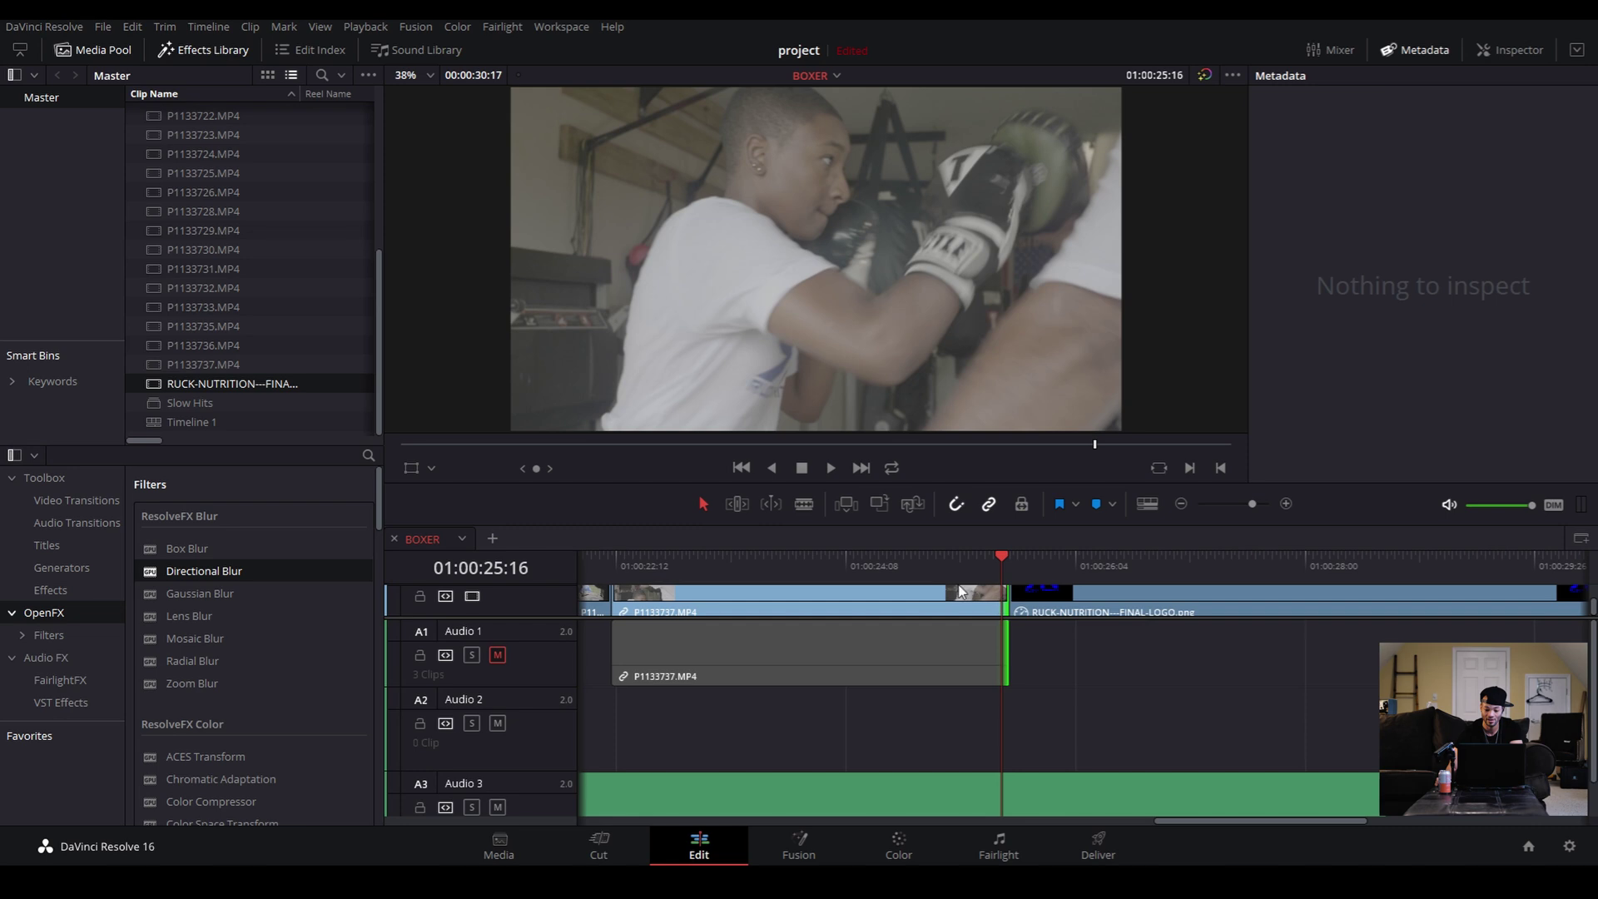
Replay P1133737.MP4 from its start through the logo to check the retrimmed cut, stopping at 01:00:29:18
{"action": "left_click", "coordinate": [614, 566]}
{"action": "key", "text": "space"}
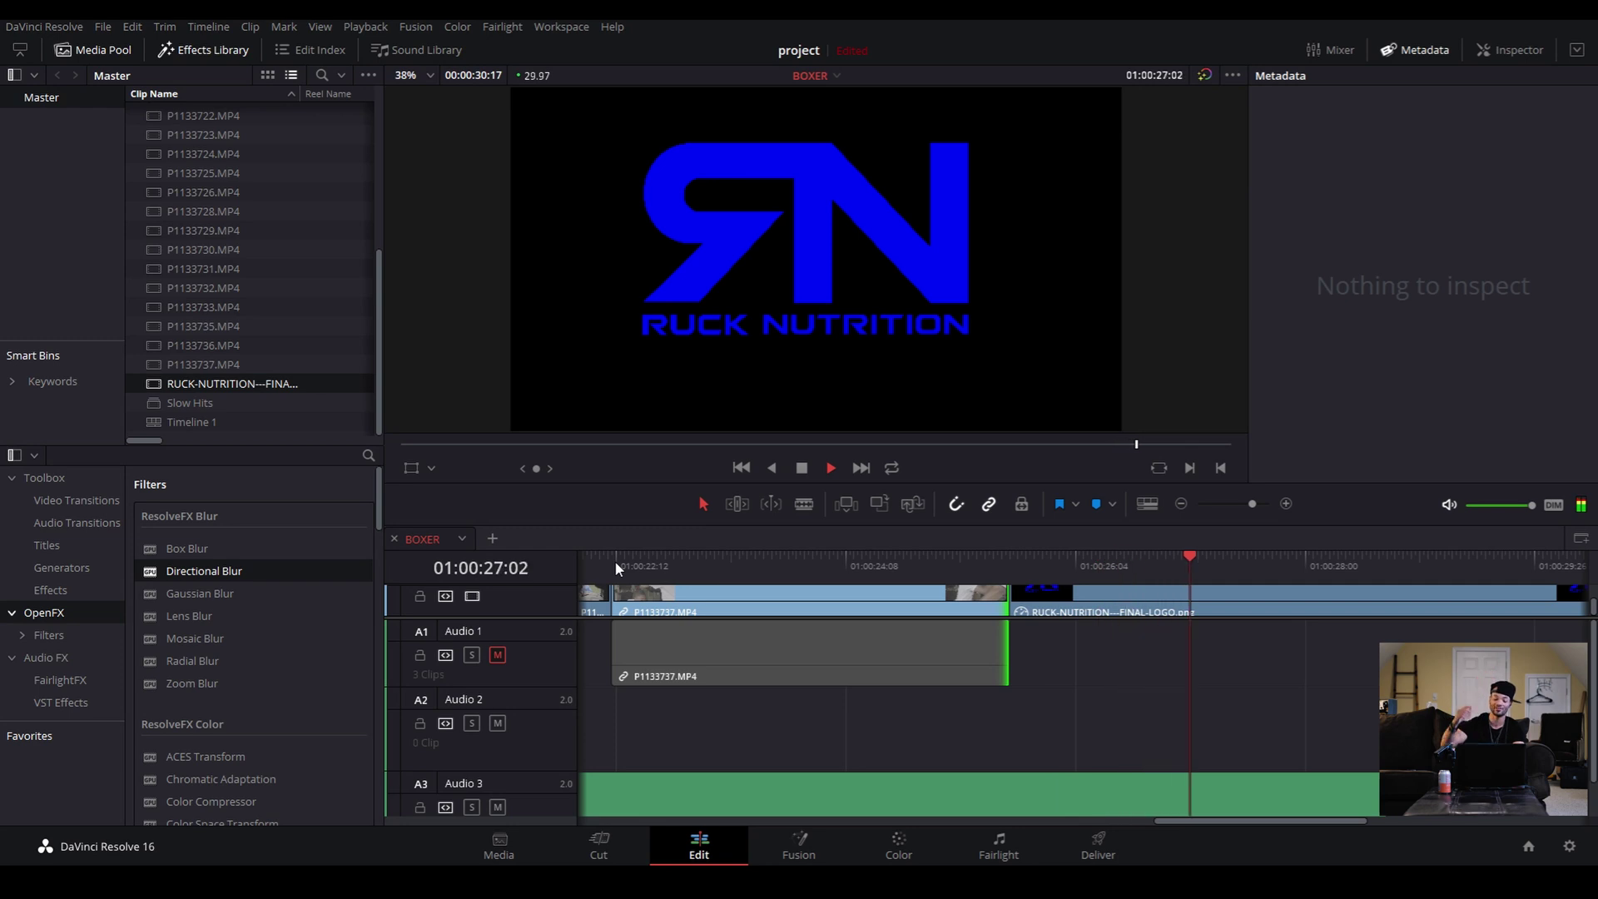
{"action": "left_click", "coordinate": [1182, 506]}
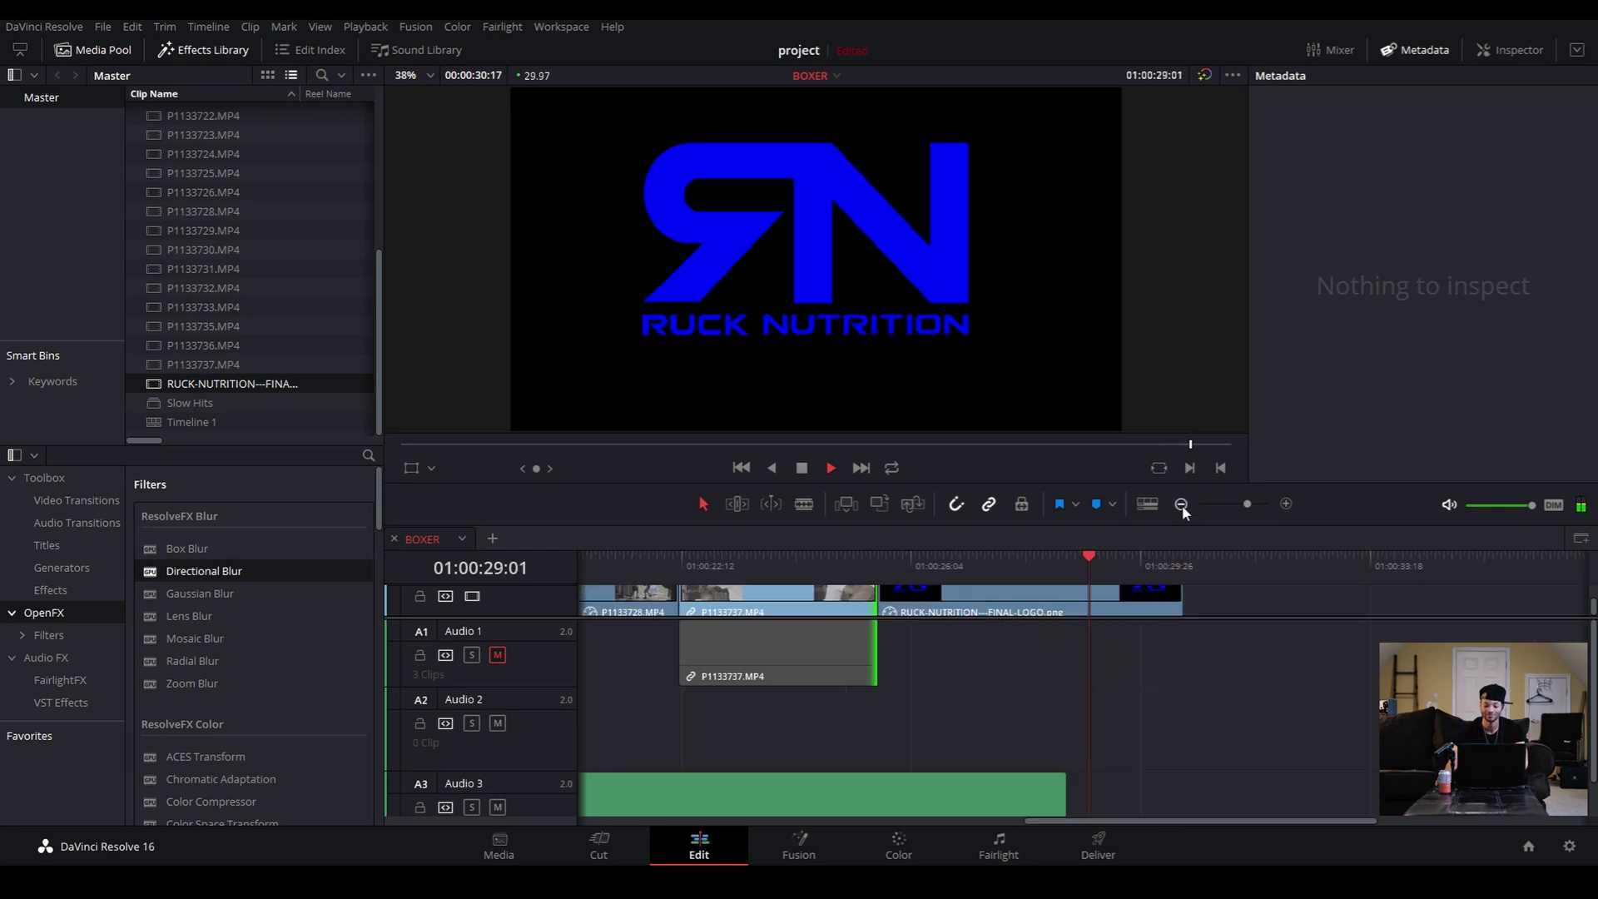
{"action": "left_click", "coordinate": [1181, 506]}
{"action": "key", "text": "space"}
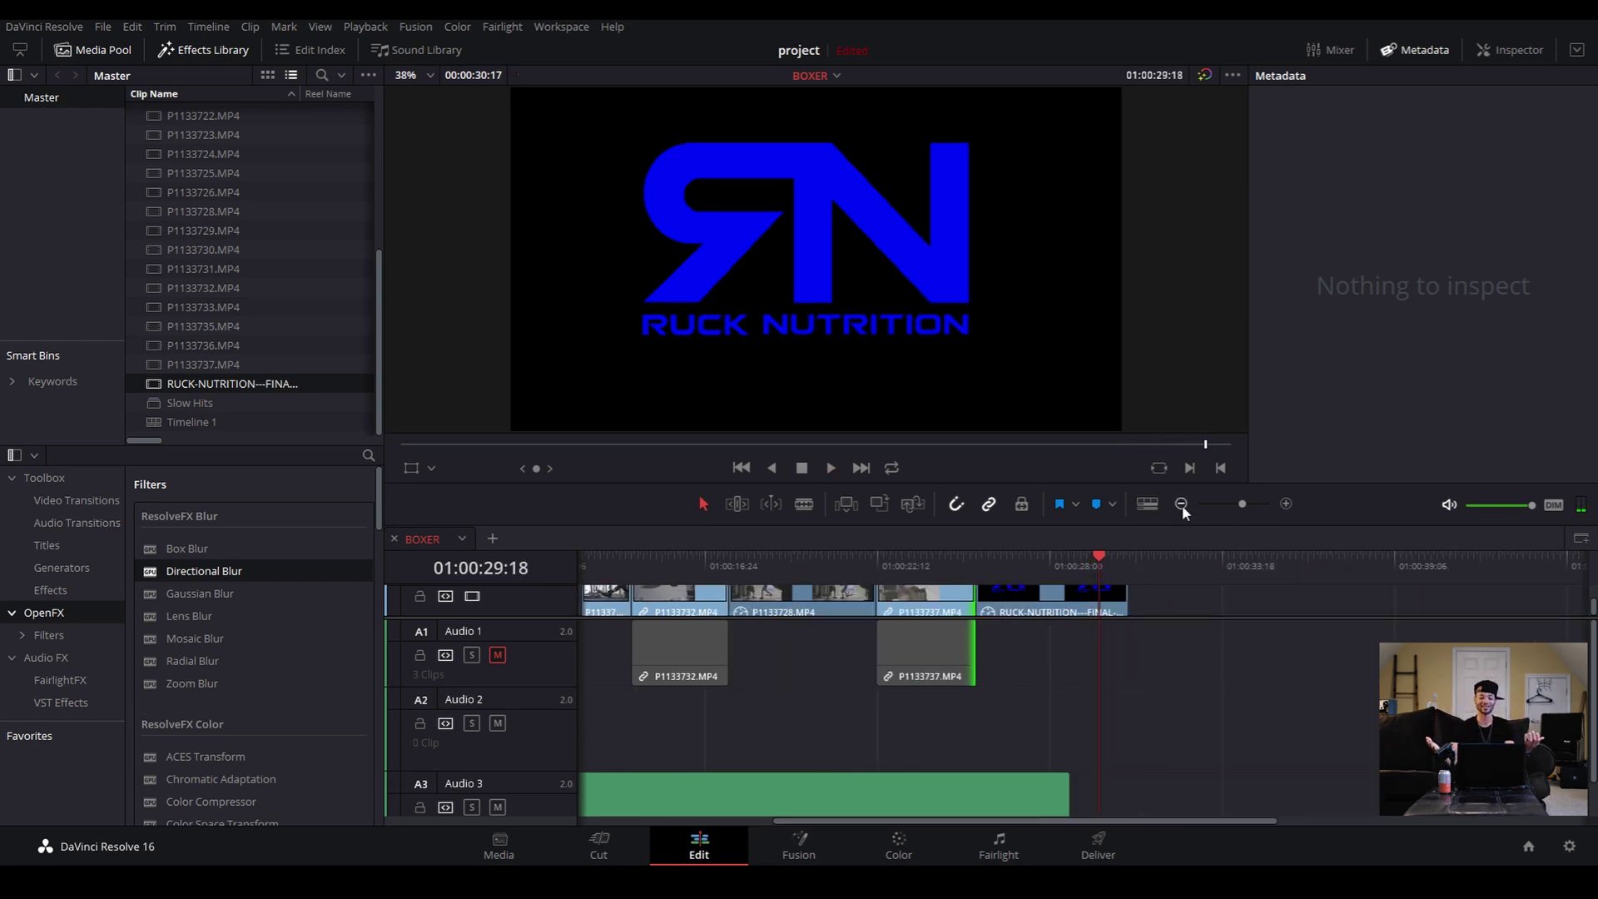
Return the playhead to 01:00:00:00 and show the full edit with more room for the video tracks
{"action": "left_click_drag", "start_coordinate": [697, 558], "coordinate": [508, 578]}
{"action": "left_click_drag", "start_coordinate": [864, 569], "coordinate": [557, 566]}
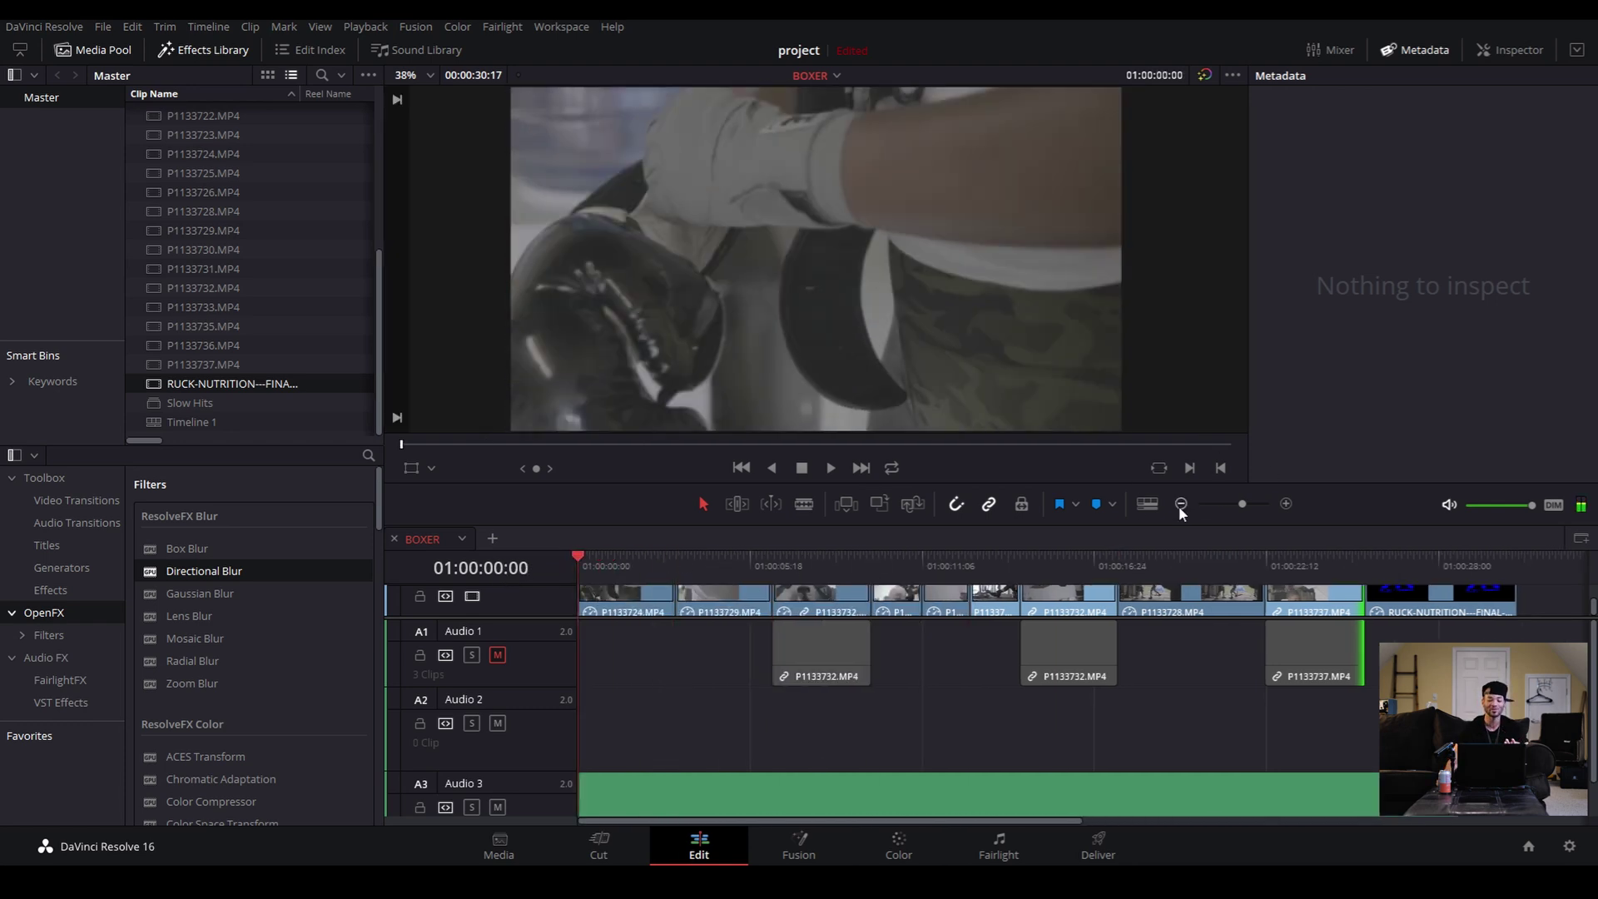
{"action": "left_click", "coordinate": [1179, 506]}
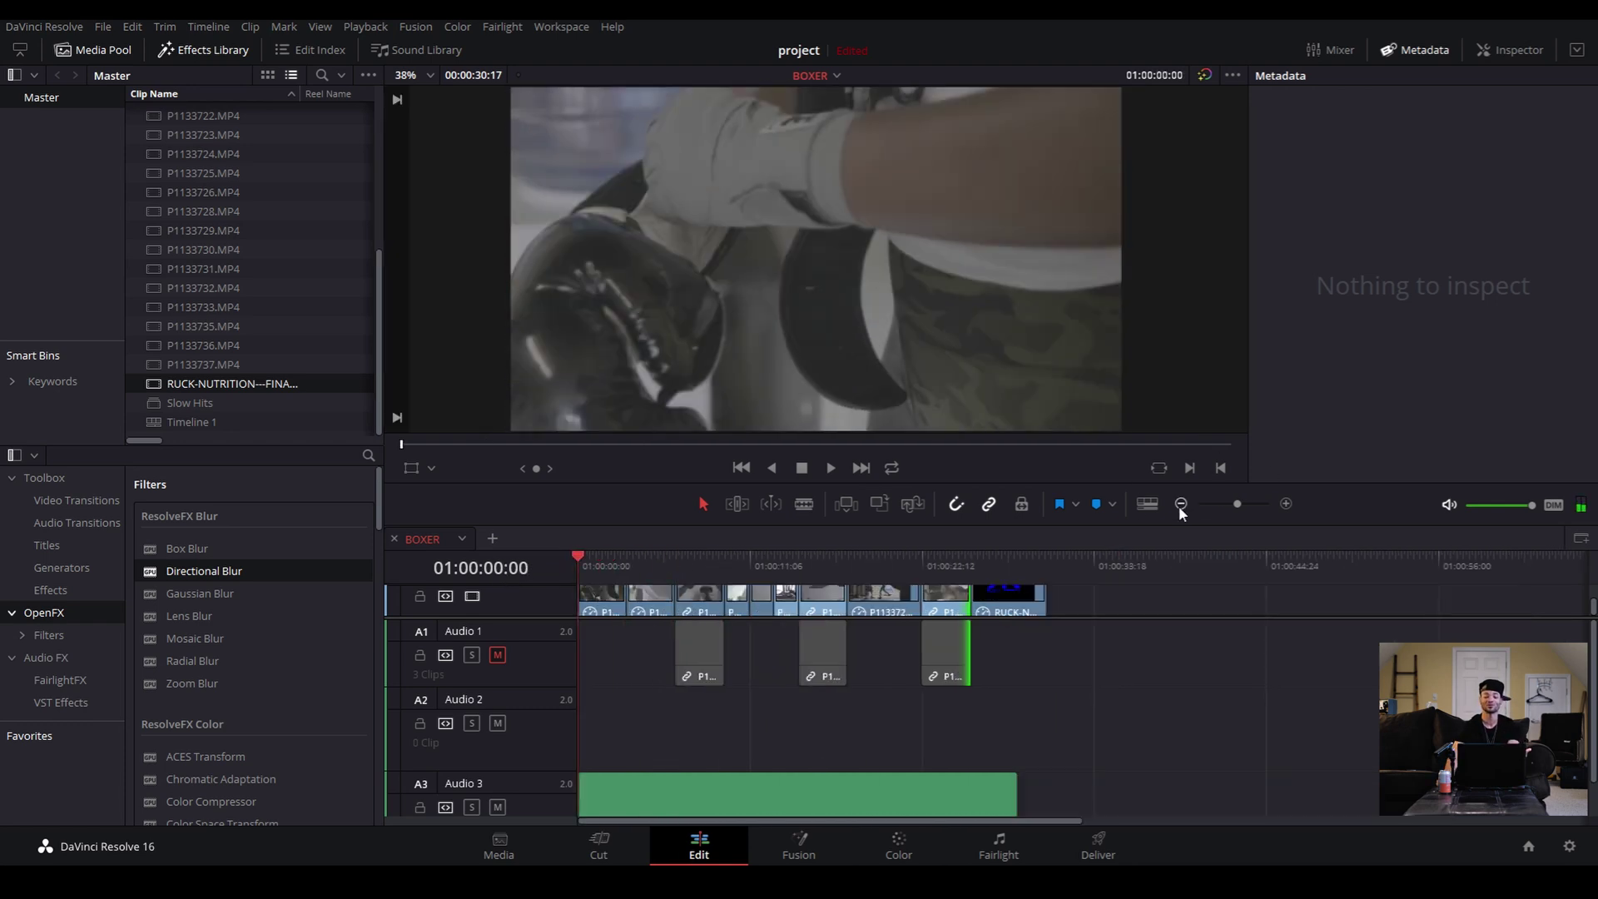
{"action": "left_click", "coordinate": [629, 612]}
{"action": "left_click_drag", "start_coordinate": [567, 617], "coordinate": [562, 686]}
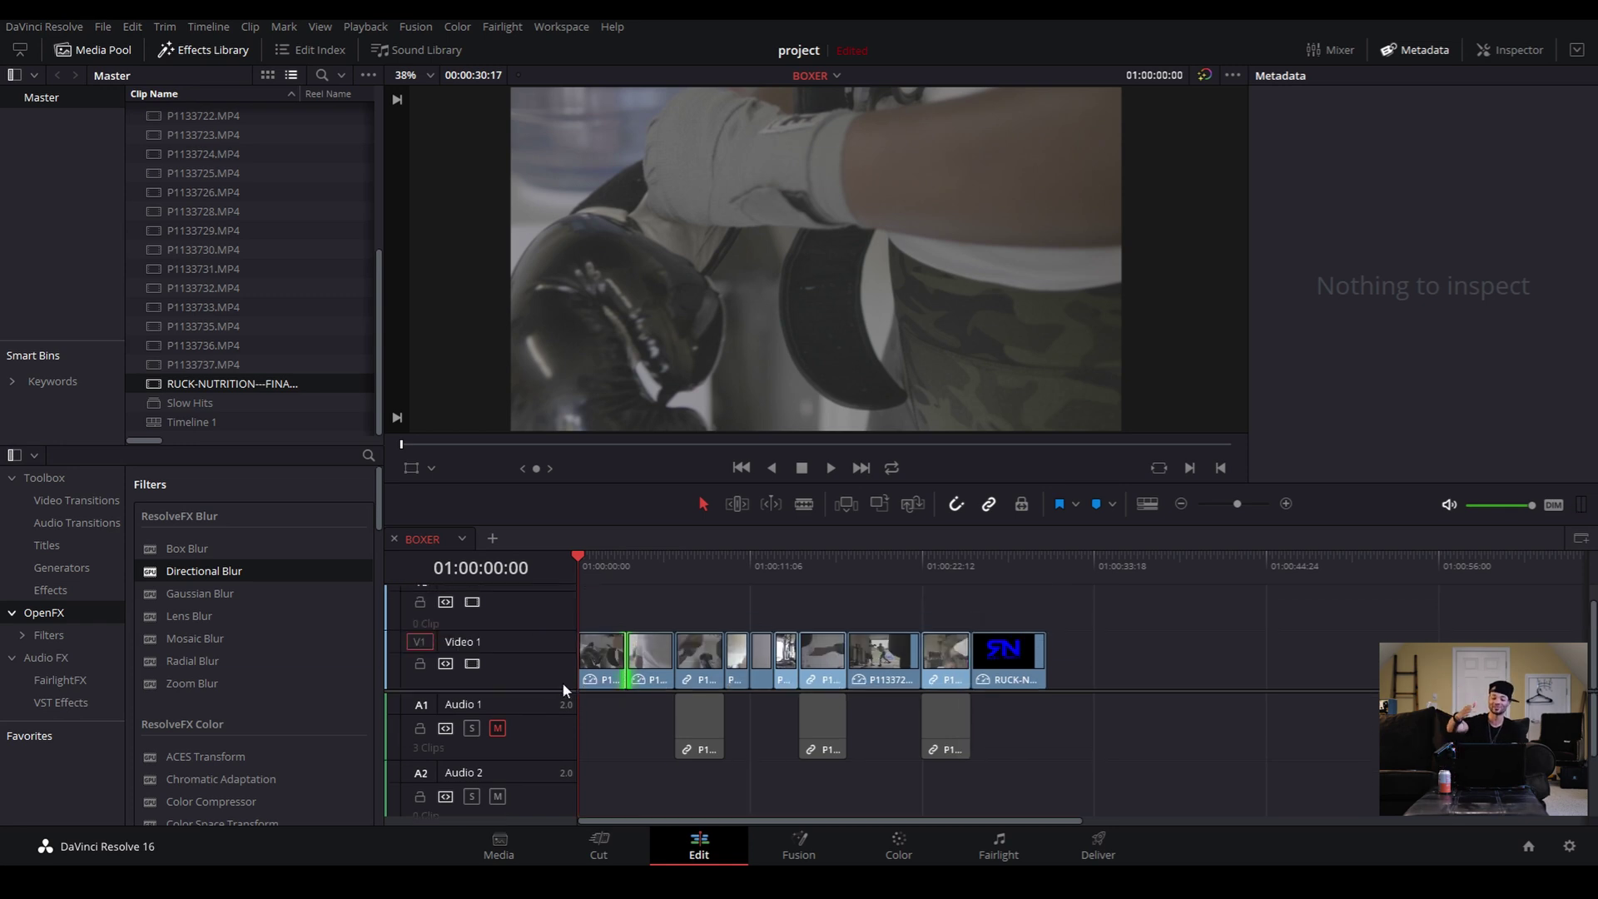